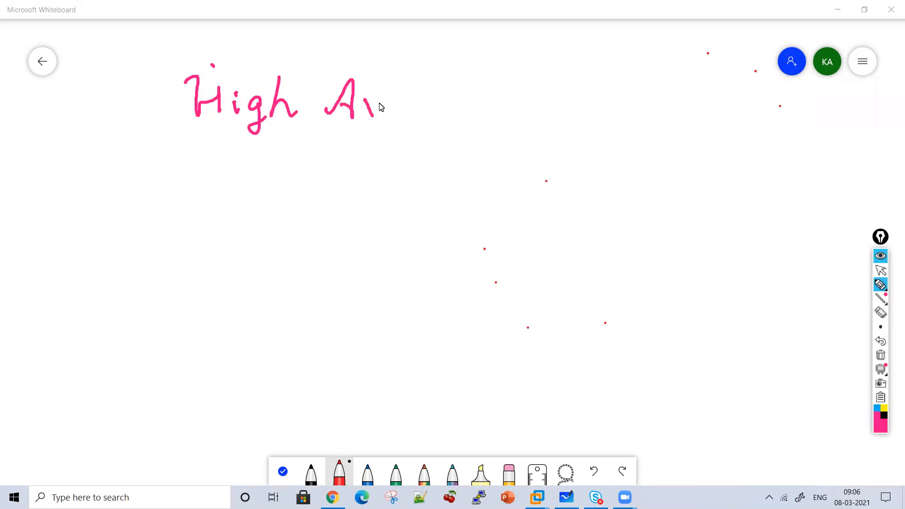
Complete the handwritten heading "High Availability" and underline it, with a downward arrow beneath
left_click_drag(449, 72, 444, 111)
left_click_drag(477, 99, 489, 113)
left_click_drag(503, 78, 517, 108)
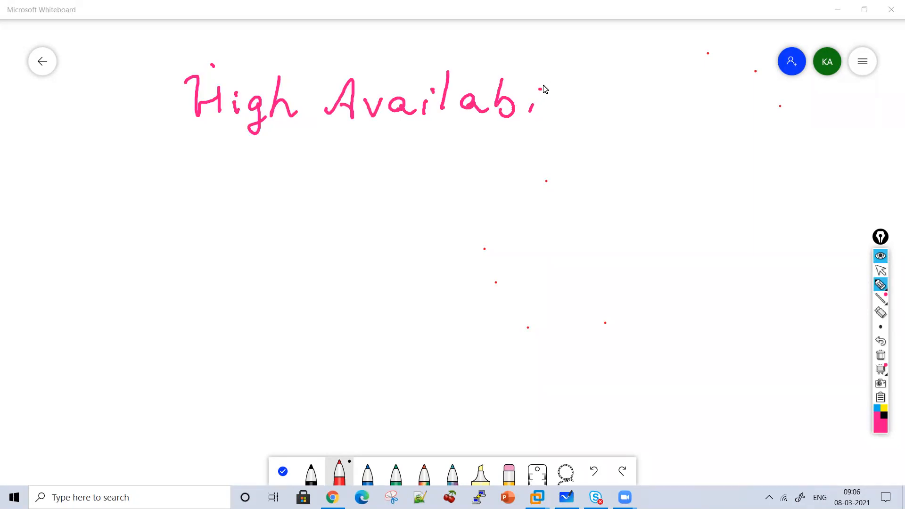
left_click_drag(554, 72, 551, 116)
left_click_drag(572, 101, 572, 119)
mouse_move(600, 80)
left_mouse_down()
mouse_move(594, 125)
mouse_move(616, 97)
left_mouse_up()
mouse_move(617, 102)
left_mouse_down()
mouse_move(627, 150)
mouse_move(650, 140)
left_mouse_up()
mouse_move(494, 144)
left_mouse_down()
mouse_move(625, 150)
mouse_move(222, 131)
left_mouse_up()
mouse_move(363, 143)
left_mouse_down()
mouse_move(360, 182)
mouse_move(373, 168)
left_mouse_up()
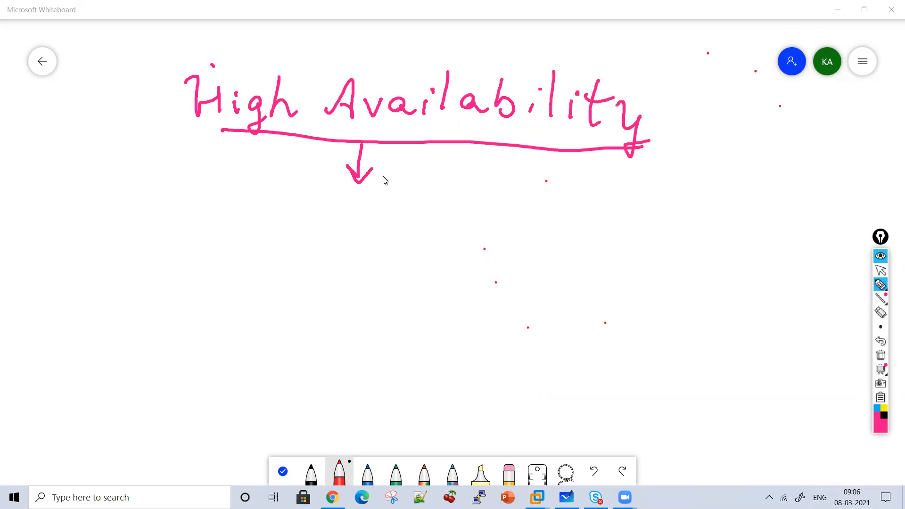
Handwrite "Device Service" below the arrow under the "High Availability" heading
left_click_drag(259, 195, 256, 233)
mouse_move(244, 201)
left_mouse_down()
mouse_move(258, 195)
mouse_move(254, 236)
left_mouse_up()
left_click_drag(291, 225, 318, 230)
left_click_drag(315, 220, 321, 229)
left_click(353, 213)
mouse_move(384, 217)
left_mouse_down()
mouse_move(386, 230)
mouse_move(416, 231)
left_mouse_up()
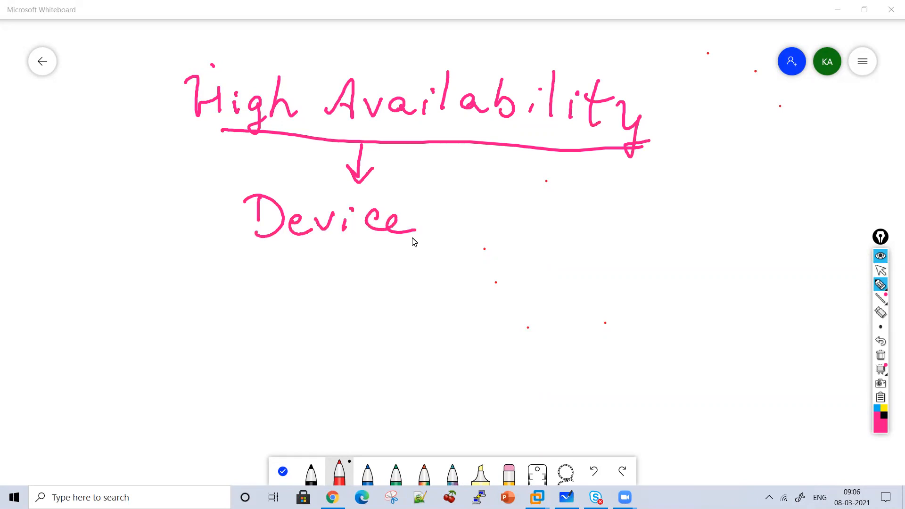
mouse_move(464, 194)
left_mouse_down()
mouse_move(473, 228)
mouse_move(464, 228)
left_mouse_up()
left_click_drag(495, 221, 516, 230)
left_click(526, 227)
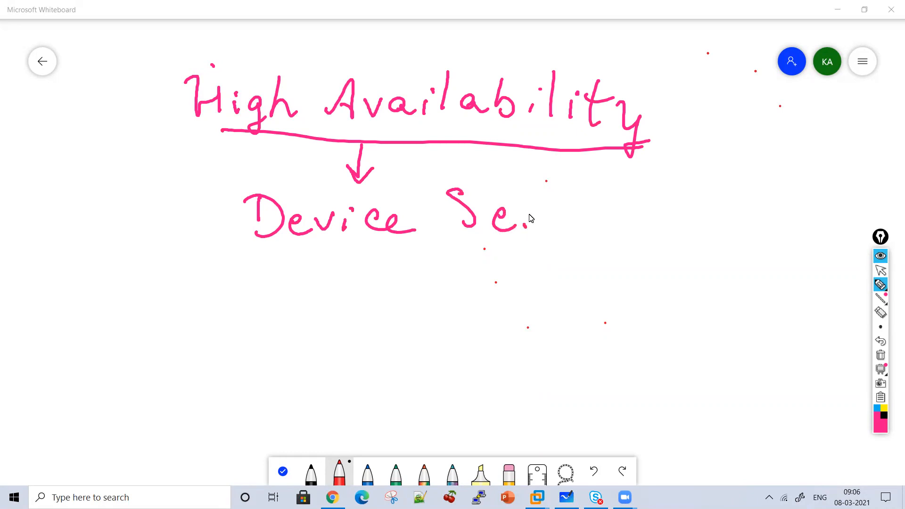
left_click(572, 208)
mouse_move(598, 215)
left_mouse_down()
mouse_move(599, 233)
mouse_move(624, 232)
left_mouse_up()
Complete the second line with "Clustering" and underline the phrase "Device Service Clustering"
left_click_drag(675, 198, 684, 228)
mouse_move(704, 195)
left_mouse_down()
mouse_move(699, 227)
mouse_move(776, 222)
left_mouse_up()
mouse_move(775, 191)
left_mouse_down()
mouse_move(801, 225)
mouse_move(833, 218)
mouse_move(837, 260)
left_mouse_up()
left_click_drag(808, 193, 737, 190)
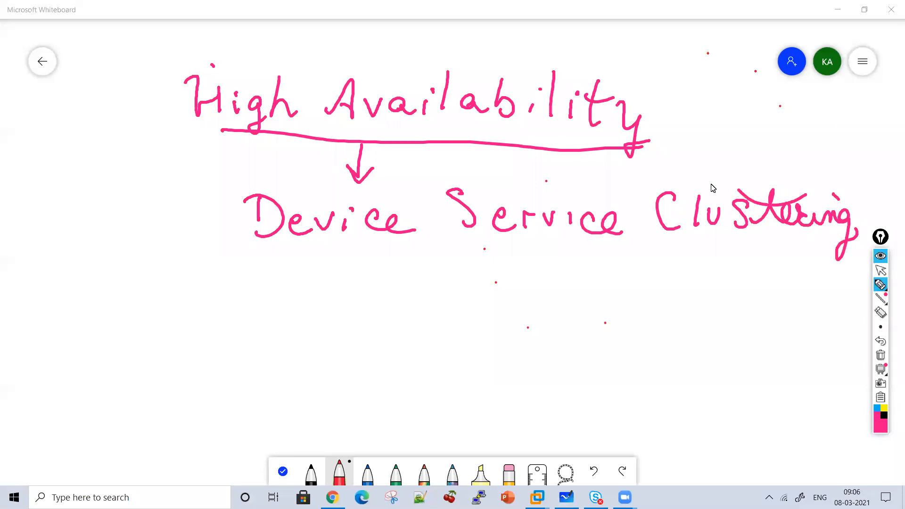
left_click_drag(763, 252, 327, 235)
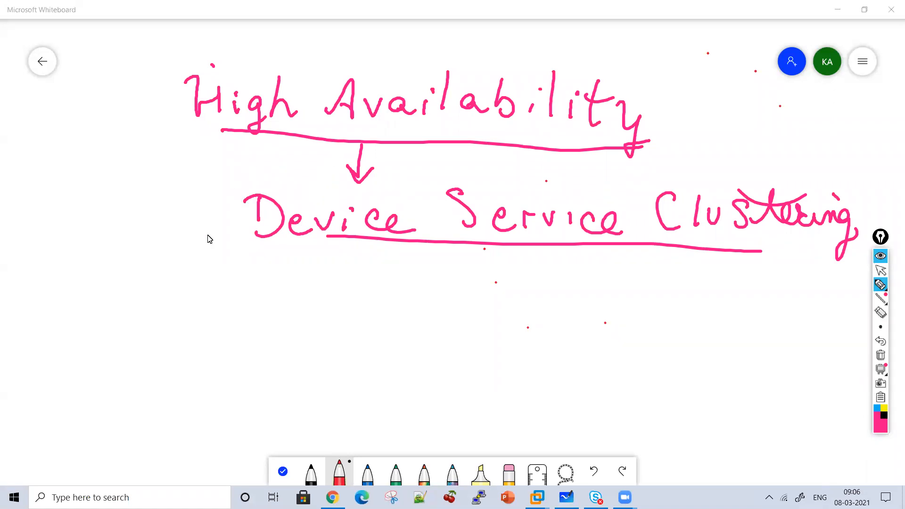
Write a circled number 1 below the underlined phrase and label the item "HA"
left_click_drag(207, 270, 209, 284)
mouse_move(216, 291)
left_mouse_down()
mouse_move(187, 279)
mouse_move(225, 289)
left_mouse_up()
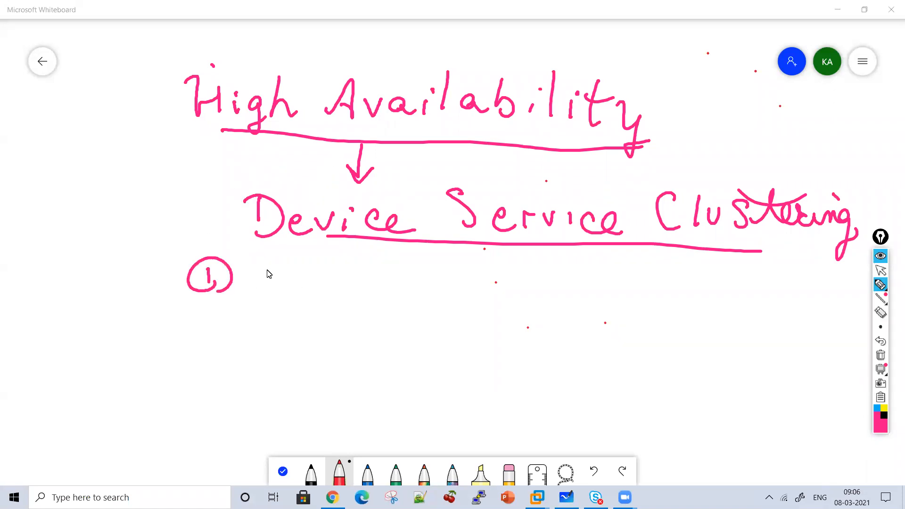
left_click_drag(266, 263, 267, 297)
left_click_drag(266, 283, 292, 282)
mouse_move(292, 266)
left_mouse_down()
mouse_move(293, 298)
mouse_move(332, 269)
left_mouse_up()
left_click_drag(333, 269, 335, 297)
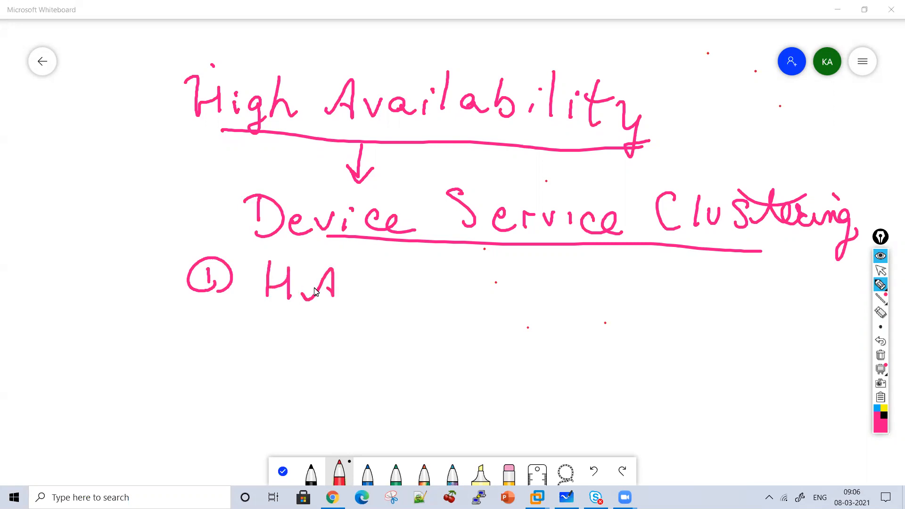
Write a circled number 2 under the first item, followed by "Configuration"
left_click_drag(185, 341, 200, 340)
left_click_drag(203, 321, 198, 354)
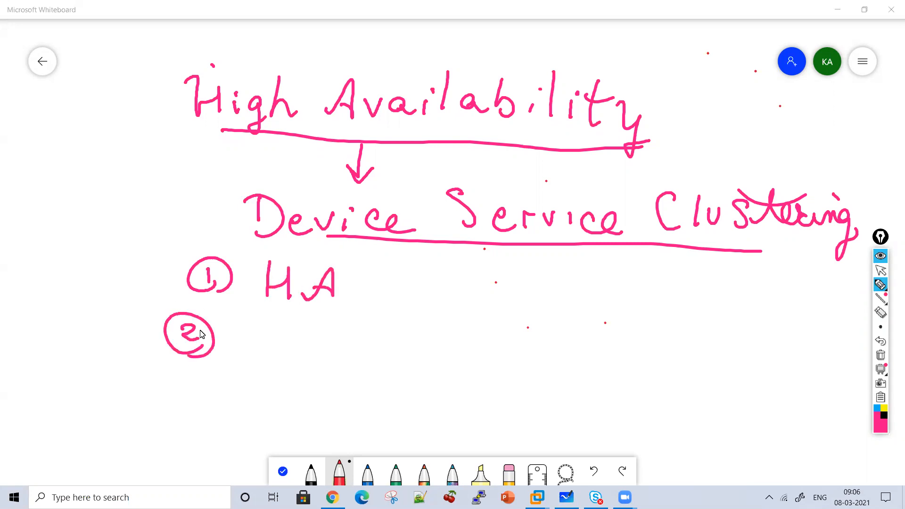
mouse_move(269, 325)
left_mouse_down()
mouse_move(270, 349)
mouse_move(288, 337)
mouse_move(325, 350)
left_mouse_up()
left_click_drag(363, 325, 333, 367)
left_click_drag(331, 336, 358, 335)
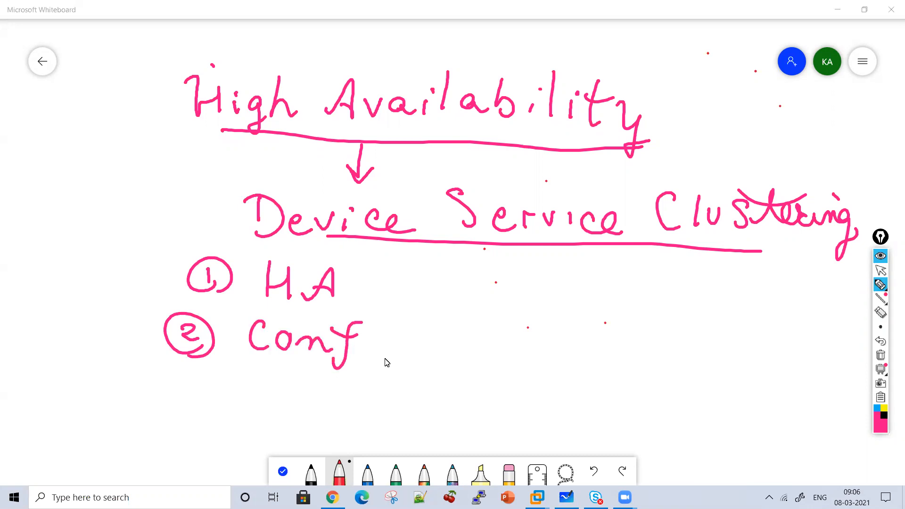
mouse_move(418, 350)
left_mouse_down()
mouse_move(406, 390)
mouse_move(396, 373)
left_mouse_up()
mouse_move(424, 353)
left_mouse_down()
mouse_move(447, 367)
mouse_move(535, 361)
left_mouse_up()
mouse_move(544, 344)
left_mouse_down()
mouse_move(548, 358)
mouse_move(572, 364)
left_mouse_up()
left_click_drag(540, 324, 542, 326)
left_click_drag(476, 318, 526, 325)
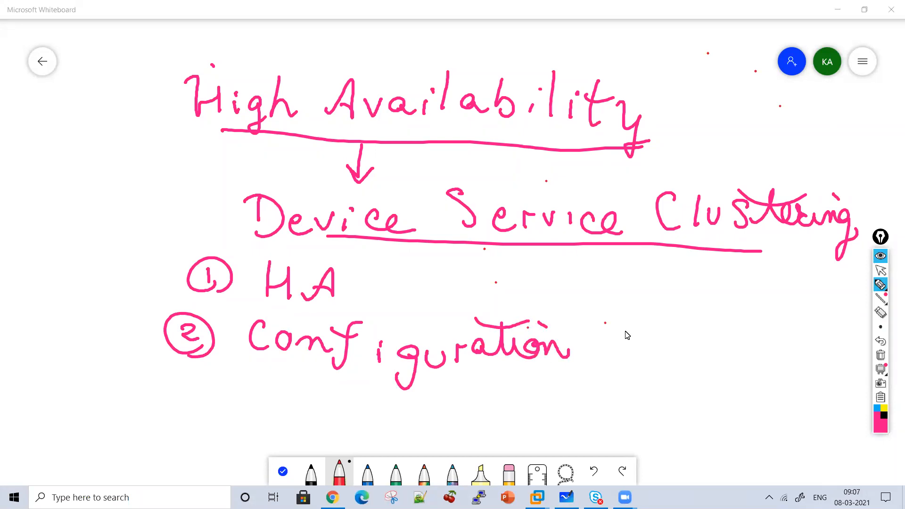
Add the word "step" after "Configuration" in the second item
left_click_drag(636, 326, 625, 351)
mouse_move(655, 312)
left_mouse_down()
mouse_move(653, 339)
mouse_move(686, 345)
left_mouse_up()
left_click_drag(708, 307, 690, 375)
left_click_drag(698, 340, 726, 361)
left_click_drag(615, 321, 656, 330)
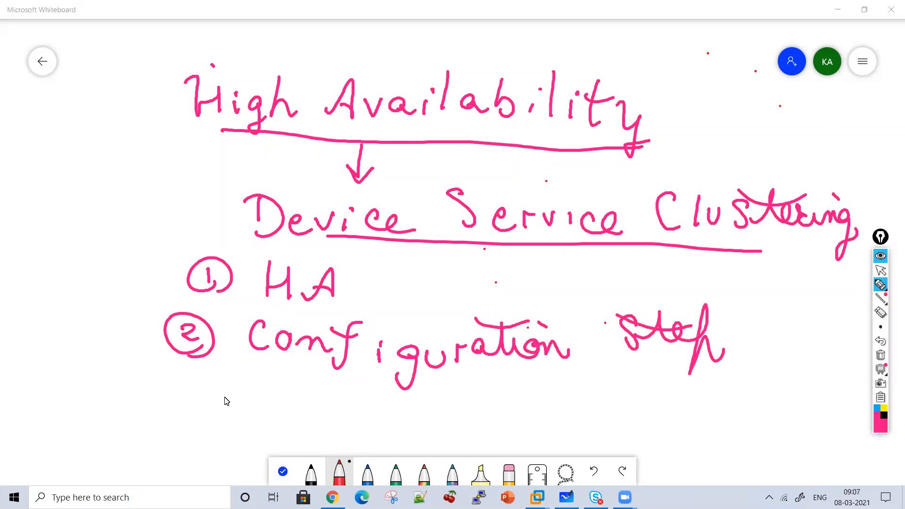
Write a circled number 3 under the second item, followed by "How to config"
left_click_drag(174, 384, 182, 408)
left_click_drag(189, 400, 193, 412)
left_click_drag(177, 373, 195, 412)
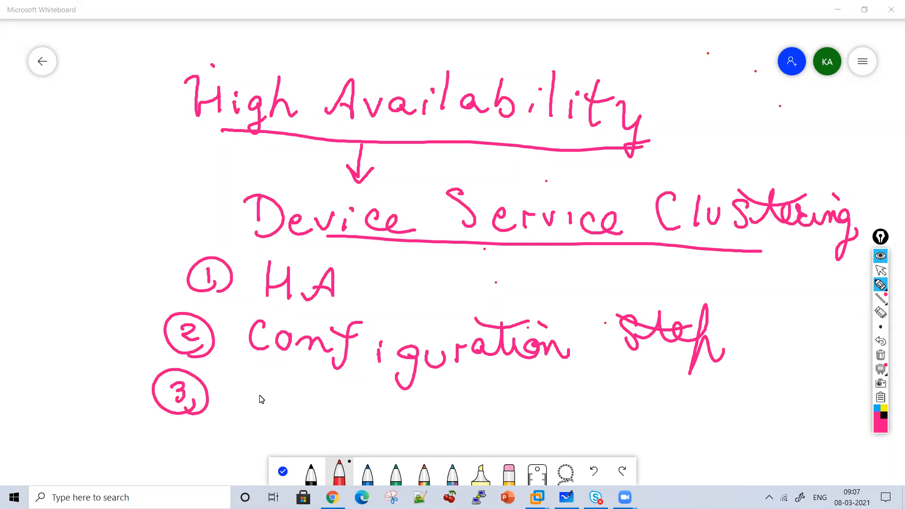
left_click_drag(247, 374, 248, 398)
mouse_move(248, 390)
left_mouse_down()
mouse_move(262, 387)
mouse_move(267, 408)
left_mouse_up()
mouse_move(287, 391)
left_mouse_down()
mouse_move(336, 391)
mouse_move(383, 414)
left_mouse_up()
mouse_move(357, 400)
left_mouse_down()
mouse_move(390, 388)
mouse_move(466, 411)
mouse_move(481, 398)
mouse_move(513, 411)
left_mouse_up()
mouse_move(540, 369)
left_mouse_down()
mouse_move(531, 404)
mouse_move(578, 415)
left_mouse_up()
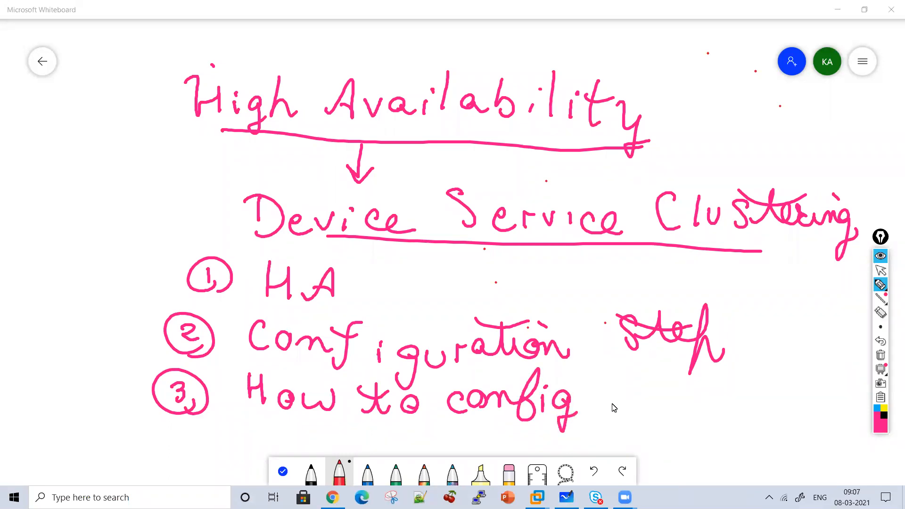
End the third item with "sync" and enclose the clustering heading and its list in large brackets
left_click_drag(629, 380, 618, 414)
left_click_drag(642, 390, 646, 430)
left_click_drag(667, 396, 689, 418)
mouse_move(713, 390)
left_mouse_down()
mouse_move(703, 409)
mouse_move(730, 414)
left_mouse_up()
mouse_move(160, 186)
left_mouse_down()
mouse_move(89, 387)
mouse_move(154, 431)
left_mouse_up()
mouse_move(819, 161)
left_mouse_down()
mouse_move(799, 423)
mouse_move(735, 467)
left_mouse_up()
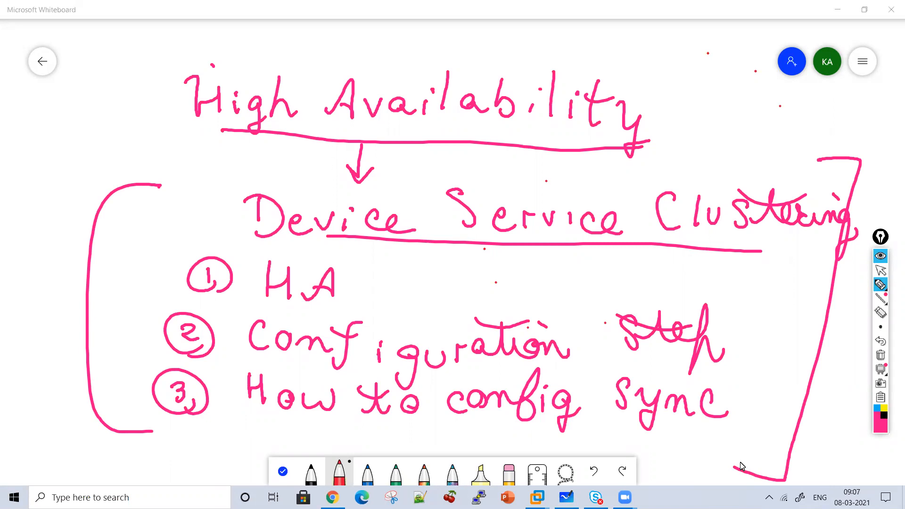
Clear all ink from the board and handwrite the heading "Device Service Clustering" across the upper area
left_click(881, 357)
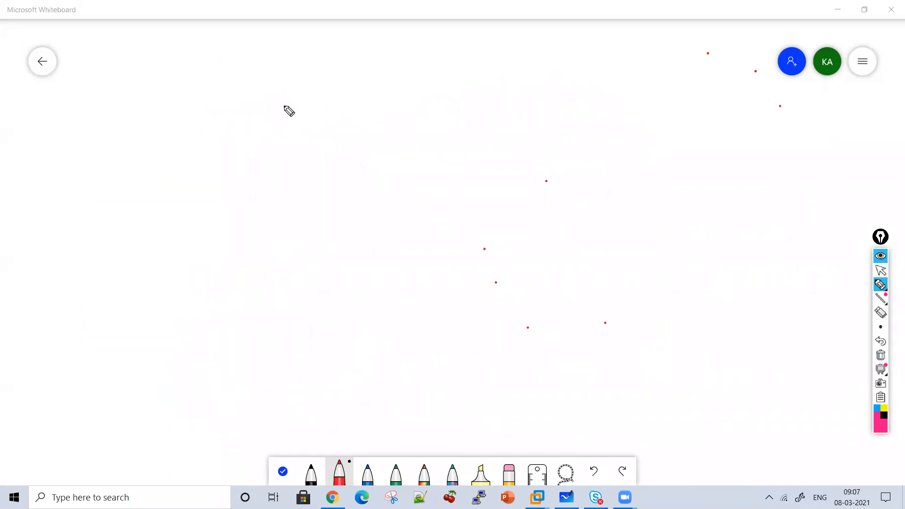
mouse_move(241, 78)
left_mouse_down()
mouse_move(235, 118)
mouse_move(290, 101)
left_mouse_up()
mouse_move(298, 95)
left_mouse_down()
mouse_move(324, 106)
mouse_move(378, 100)
left_mouse_up()
left_click(434, 83)
mouse_move(437, 78)
left_mouse_down()
mouse_move(424, 108)
mouse_move(464, 109)
left_mouse_up()
left_click_drag(474, 97, 517, 100)
mouse_move(524, 99)
left_mouse_down()
mouse_move(525, 111)
mouse_move(548, 101)
mouse_move(581, 114)
left_mouse_up()
mouse_move(634, 83)
left_mouse_down()
mouse_move(633, 107)
mouse_move(654, 109)
left_mouse_up()
left_click_drag(665, 89, 689, 115)
mouse_move(723, 86)
left_mouse_down()
mouse_move(790, 104)
mouse_move(797, 141)
left_mouse_up()
left_click_drag(679, 74, 722, 89)
Draw an arrow down from the heading and write item 1, "Two or More physical devices"
mouse_move(489, 118)
left_mouse_down()
mouse_move(490, 164)
mouse_move(508, 150)
left_mouse_up()
mouse_move(406, 173)
left_mouse_down()
mouse_move(402, 196)
mouse_move(424, 166)
left_mouse_up()
mouse_move(421, 185)
left_mouse_down()
mouse_move(437, 196)
mouse_move(448, 185)
left_mouse_up()
mouse_move(465, 186)
left_mouse_down()
mouse_move(475, 196)
mouse_move(543, 182)
left_mouse_up()
mouse_move(558, 195)
left_mouse_down()
mouse_move(573, 172)
mouse_move(598, 201)
left_mouse_up()
left_click_drag(613, 189, 677, 194)
left_click_drag(308, 184, 309, 198)
left_click_drag(312, 162, 330, 193)
mouse_move(377, 228)
left_mouse_down()
mouse_move(400, 241)
mouse_move(424, 236)
mouse_move(441, 256)
mouse_move(486, 230)
mouse_move(568, 244)
mouse_move(602, 232)
mouse_move(649, 258)
mouse_move(708, 244)
mouse_move(732, 250)
mouse_move(729, 214)
left_mouse_up()
Sketch a box linked through an "Internet" cloud to an F5 box beside the item, and encircle the diagram
mouse_move(170, 207)
left_mouse_down()
mouse_move(149, 251)
mouse_move(174, 247)
mouse_move(171, 295)
left_mouse_up()
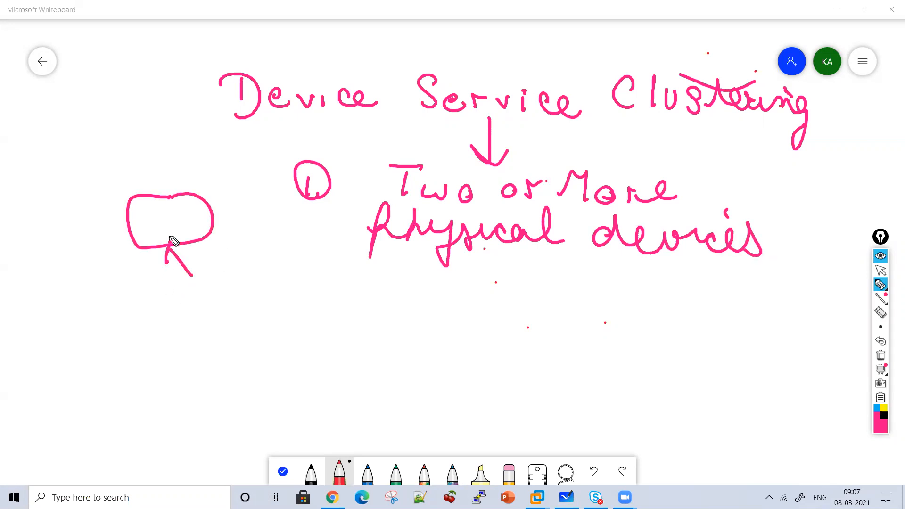
mouse_move(167, 250)
left_mouse_down()
mouse_move(170, 300)
mouse_move(208, 304)
mouse_move(170, 355)
mouse_move(98, 313)
left_mouse_up()
mouse_move(270, 284)
left_mouse_down()
mouse_move(269, 297)
mouse_move(454, 295)
left_mouse_up()
left_click_drag(358, 271, 432, 269)
mouse_move(179, 349)
left_mouse_down()
mouse_move(177, 384)
mouse_move(149, 436)
mouse_move(220, 390)
left_mouse_up()
mouse_move(167, 424)
left_mouse_down()
mouse_move(189, 395)
mouse_move(185, 408)
left_mouse_up()
left_click_drag(210, 400, 189, 430)
mouse_move(99, 171)
left_mouse_down()
mouse_move(56, 252)
mouse_move(219, 457)
mouse_move(323, 394)
mouse_move(172, 146)
mouse_move(153, 140)
left_mouse_up()
Write "Standalone" beside the encircled single-device diagram
left_click_drag(423, 320, 405, 353)
mouse_move(438, 325)
left_mouse_down()
mouse_move(445, 351)
mouse_move(476, 330)
mouse_move(499, 350)
mouse_move(542, 316)
left_mouse_up()
mouse_move(542, 348)
left_mouse_down()
mouse_move(588, 338)
mouse_move(687, 360)
mouse_move(715, 354)
left_mouse_up()
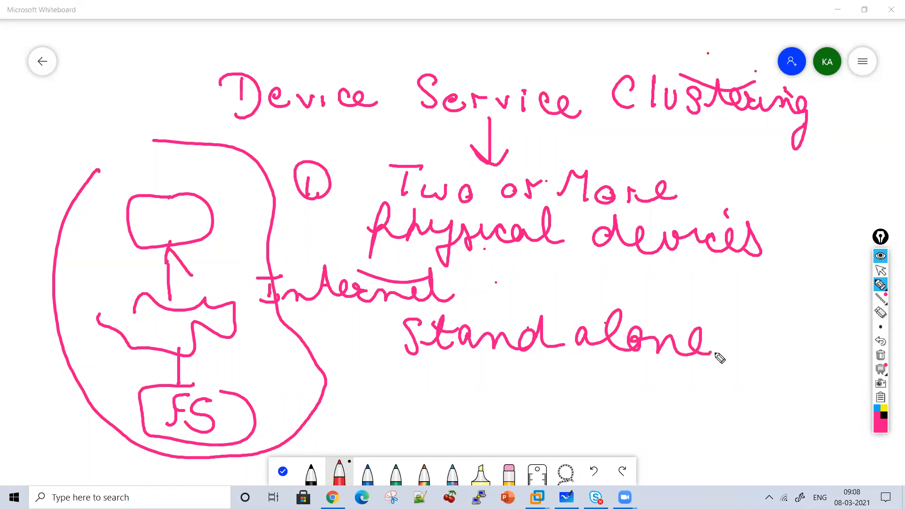
Clear the board and write a fresh underlined heading, "Device Service Clustering"
left_click(882, 357)
mouse_move(210, 110)
left_mouse_down()
mouse_move(208, 132)
mouse_move(255, 108)
mouse_move(328, 107)
mouse_move(449, 134)
mouse_move(398, 93)
mouse_move(496, 125)
mouse_move(518, 103)
mouse_move(562, 129)
left_mouse_up()
mouse_move(613, 98)
left_mouse_down()
mouse_move(632, 115)
mouse_move(681, 121)
mouse_move(709, 111)
mouse_move(780, 125)
mouse_move(791, 148)
mouse_move(726, 135)
mouse_move(406, 141)
left_mouse_up()
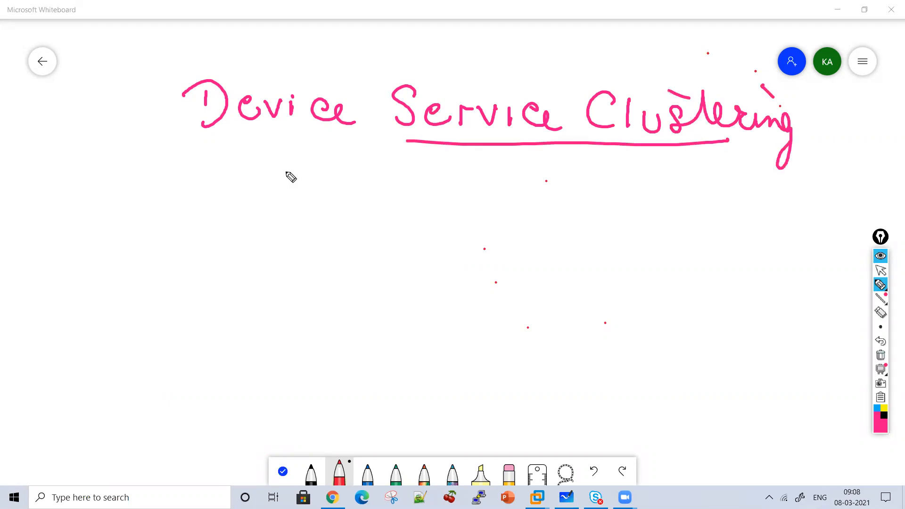
Write a circled number 1 under the heading, followed by "HA" and an implication arrow
left_click_drag(228, 169, 232, 180)
left_click_drag(251, 162, 258, 191)
mouse_move(284, 155)
left_mouse_down()
mouse_move(307, 182)
mouse_move(360, 177)
mouse_move(372, 194)
mouse_move(375, 184)
left_mouse_up()
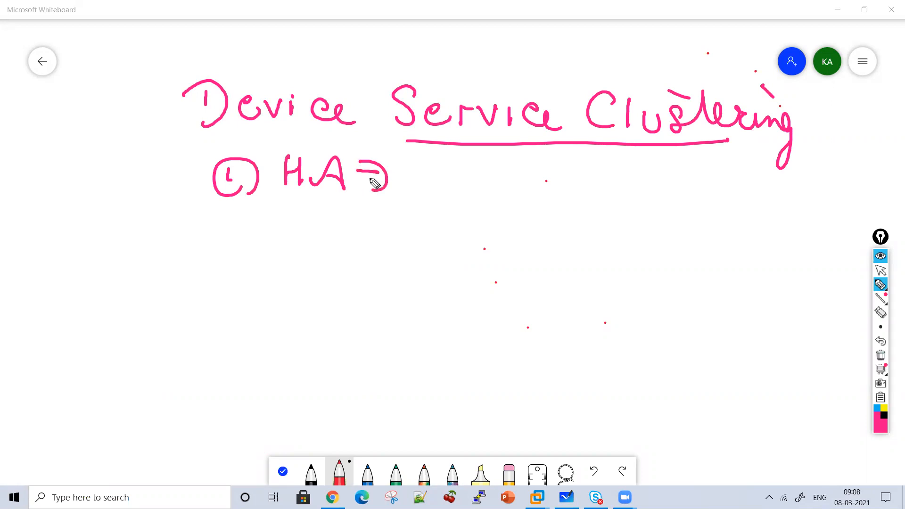
Sketch a box labelled C connected down to a cloud, and label the cloud "Internet"
mouse_move(499, 169)
left_mouse_down()
mouse_move(472, 175)
mouse_move(513, 176)
mouse_move(482, 252)
mouse_move(512, 261)
mouse_move(431, 286)
mouse_move(402, 265)
left_mouse_up()
left_click(498, 191)
left_click_drag(537, 236, 564, 234)
mouse_move(551, 236)
left_mouse_down()
mouse_move(546, 263)
mouse_move(563, 261)
left_mouse_up()
mouse_move(568, 262)
left_mouse_down()
mouse_move(656, 241)
mouse_move(689, 257)
mouse_move(744, 240)
left_mouse_up()
left_click_drag(599, 224, 657, 234)
Branch the cloud's connection down to two boxes labelled F51 and F52
mouse_move(453, 293)
left_mouse_down()
mouse_move(448, 318)
mouse_move(351, 357)
left_mouse_up()
mouse_move(448, 315)
left_mouse_down()
mouse_move(537, 316)
mouse_move(559, 350)
left_mouse_up()
mouse_move(329, 352)
left_mouse_down()
mouse_move(272, 373)
mouse_move(347, 353)
left_mouse_up()
left_click_drag(298, 372, 315, 371)
mouse_move(309, 373)
left_mouse_down()
mouse_move(286, 401)
mouse_move(317, 384)
left_mouse_up()
mouse_move(342, 373)
left_mouse_down()
mouse_move(326, 374)
mouse_move(323, 404)
left_mouse_up()
left_click_drag(358, 377, 361, 409)
mouse_move(579, 343)
left_mouse_down()
mouse_move(538, 359)
mouse_move(661, 349)
mouse_move(600, 329)
left_mouse_up()
mouse_move(587, 365)
left_mouse_down()
mouse_move(565, 392)
mouse_move(588, 380)
left_mouse_up()
mouse_move(596, 372)
left_mouse_down()
mouse_move(620, 365)
mouse_move(599, 392)
left_mouse_up()
left_click_drag(624, 377, 658, 391)
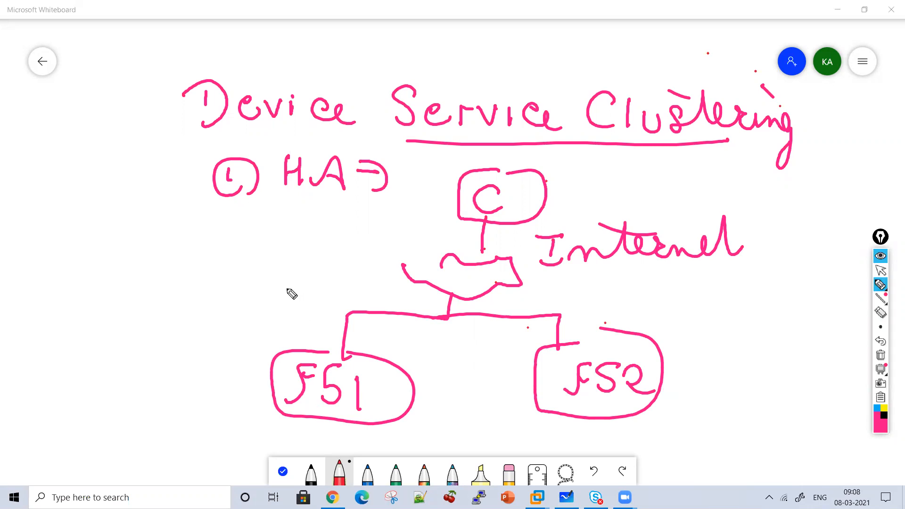
Write "DC" in large letters above and to the left of the F51 box
left_click_drag(199, 241, 201, 262)
mouse_move(178, 250)
left_mouse_down()
mouse_move(219, 267)
mouse_move(201, 283)
left_mouse_up()
left_click_drag(260, 259, 296, 286)
Cross out the F51 branch and draw a curved arrow from beside C toward F52
left_click_drag(386, 239, 305, 415)
left_click_drag(325, 260, 367, 420)
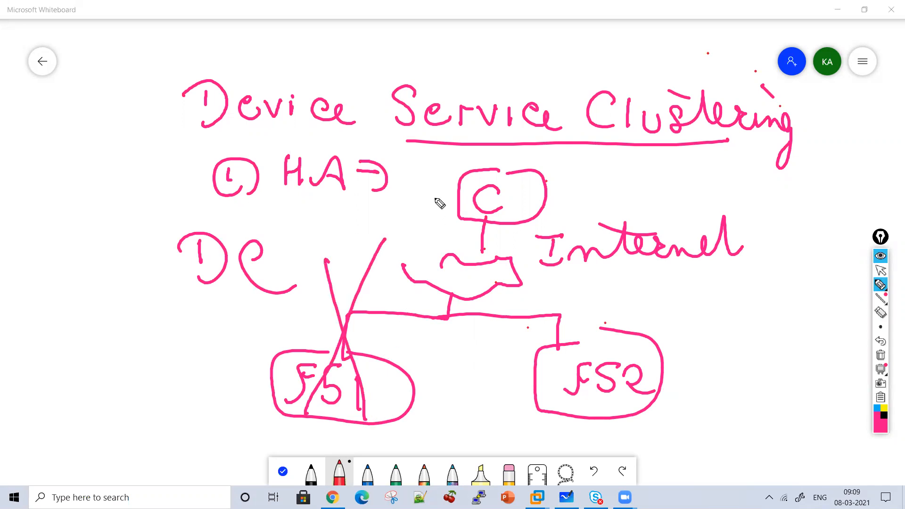
mouse_move(428, 191)
left_mouse_down()
mouse_move(519, 350)
mouse_move(490, 362)
left_mouse_up()
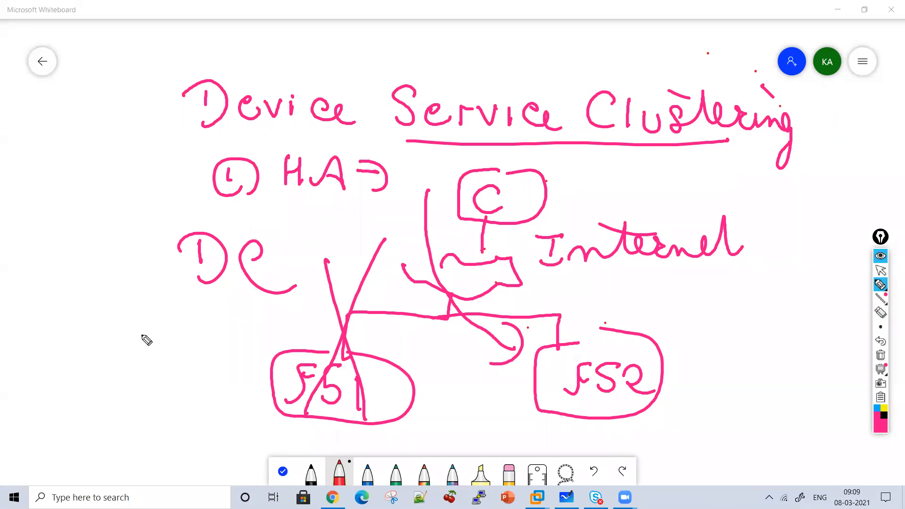
Write "One device goes down" beside F51 and "Physical issue" beneath "HA"
mouse_move(124, 322)
left_mouse_down()
mouse_move(147, 340)
mouse_move(207, 338)
left_mouse_up()
mouse_move(137, 387)
left_mouse_down()
mouse_move(137, 376)
mouse_move(187, 390)
mouse_move(220, 372)
mouse_move(210, 360)
mouse_move(141, 426)
mouse_move(211, 431)
mouse_move(165, 454)
mouse_move(227, 451)
mouse_move(258, 436)
left_mouse_up()
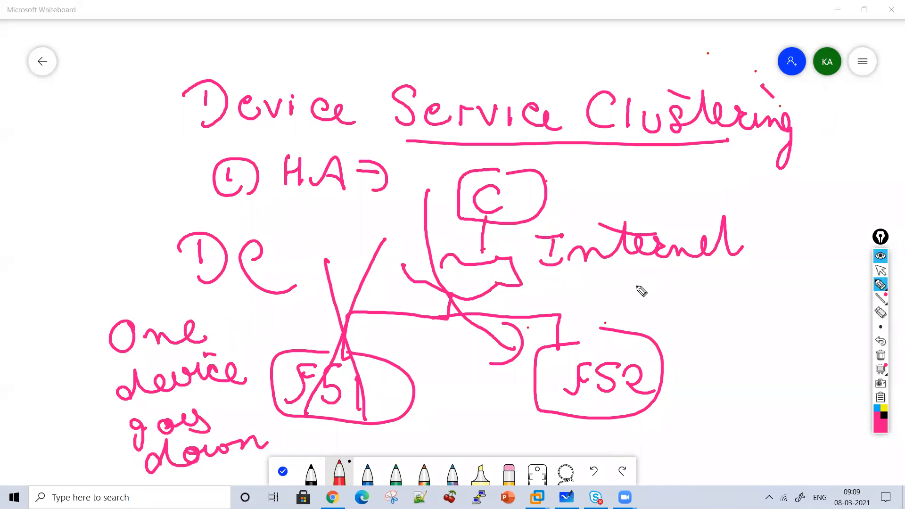
mouse_move(286, 229)
left_mouse_down()
mouse_move(305, 203)
mouse_move(430, 216)
left_mouse_up()
mouse_move(307, 245)
left_mouse_down()
mouse_move(349, 263)
mouse_move(370, 259)
mouse_move(380, 243)
mouse_move(397, 254)
left_mouse_up()
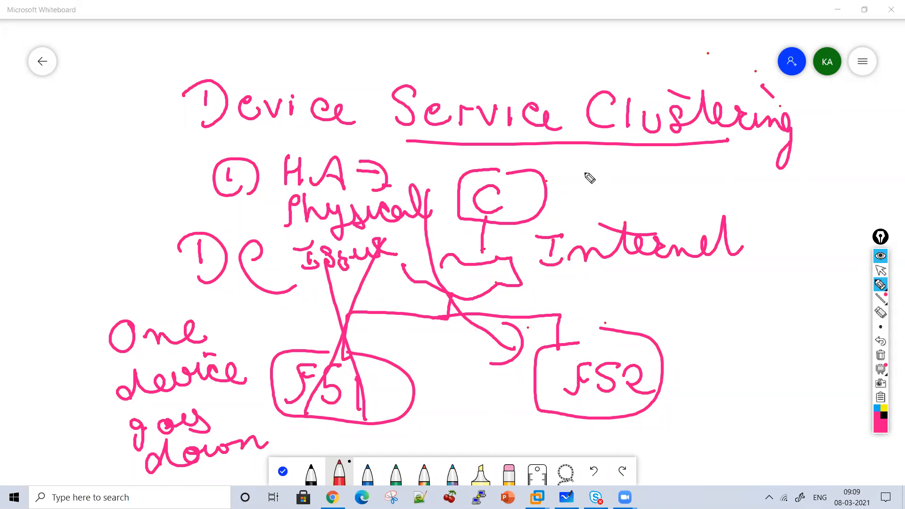
Draw a dashed arrow from the heading's underline down to the F52 box
left_click_drag(573, 146, 572, 176)
left_click_drag(575, 201, 577, 231)
mouse_move(589, 282)
left_mouse_down()
mouse_move(589, 307)
mouse_move(606, 310)
left_mouse_up()
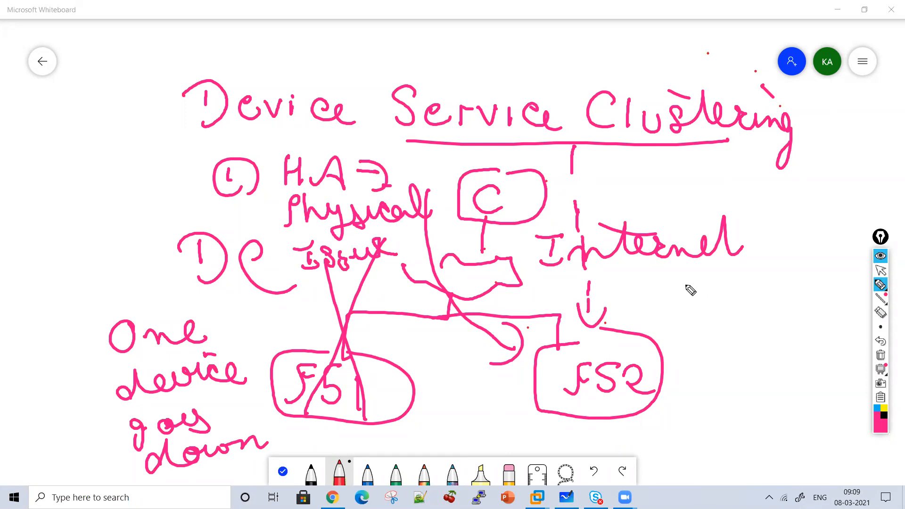
Label F51 "Active" and F52 "Standby", and draw an arrow from C through the cloud to F52
left_click_drag(218, 324, 239, 323)
mouse_move(256, 310)
left_mouse_down()
mouse_move(255, 322)
mouse_move(328, 319)
left_mouse_up()
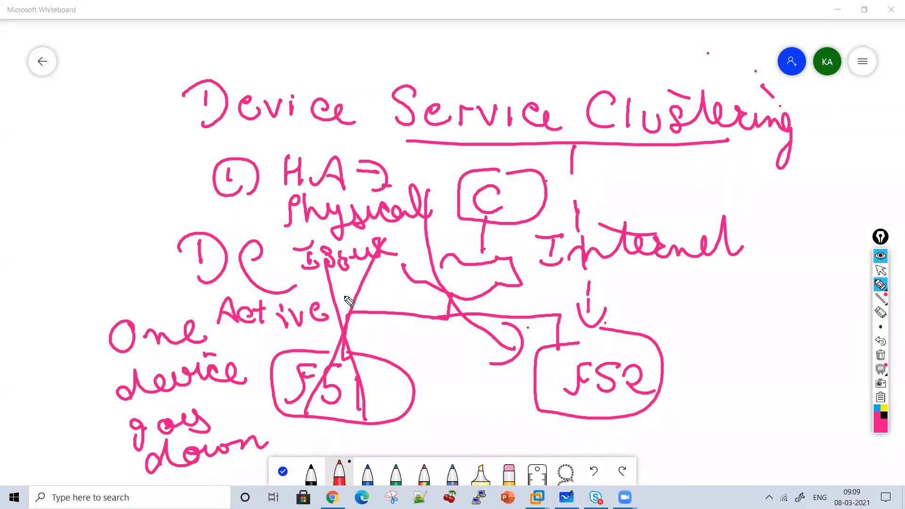
mouse_move(673, 293)
left_mouse_down()
mouse_move(659, 322)
mouse_move(779, 315)
left_mouse_up()
left_click_drag(783, 279, 820, 324)
left_click_drag(660, 289, 696, 286)
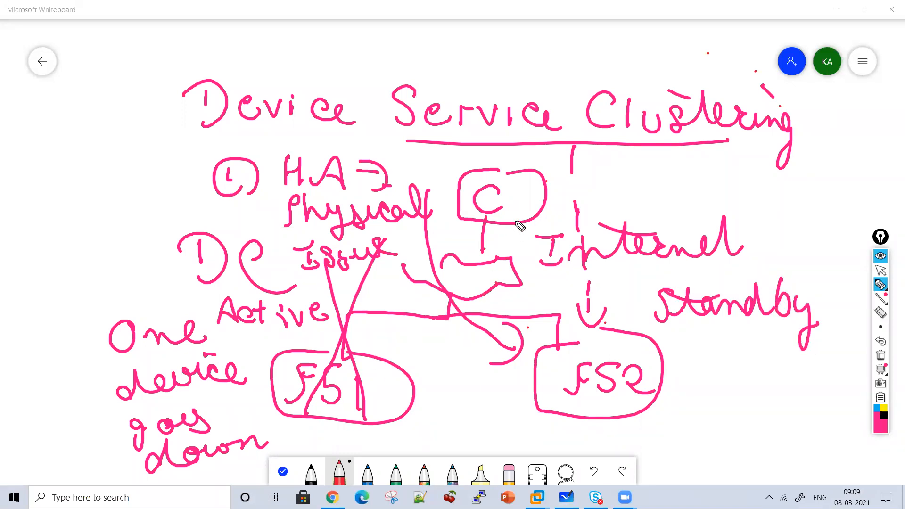
mouse_move(511, 225)
left_mouse_down()
mouse_move(519, 297)
mouse_move(555, 330)
mouse_move(555, 319)
left_mouse_up()
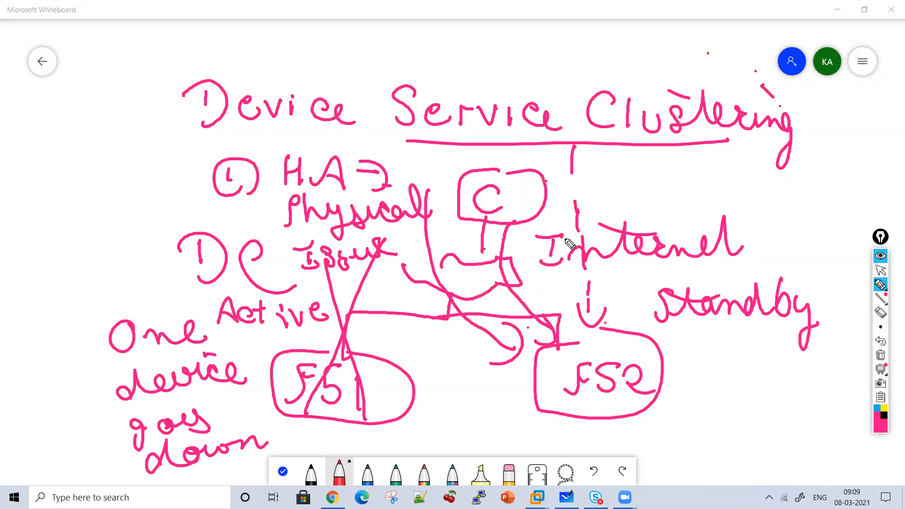
Write "High Availability" above the clustering heading and point arrows from it down to the heading
mouse_move(435, 54)
left_mouse_down()
mouse_move(437, 88)
mouse_move(453, 71)
left_mouse_up()
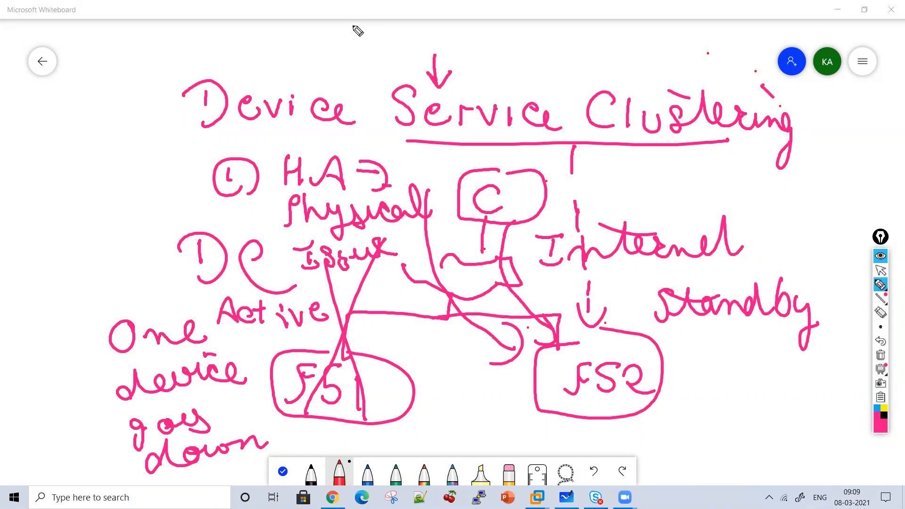
left_click_drag(343, 27, 384, 69)
mouse_move(400, 27)
left_mouse_down()
mouse_move(420, 52)
mouse_move(459, 51)
left_mouse_up()
mouse_move(462, 38)
left_mouse_down()
mouse_move(504, 55)
mouse_move(594, 59)
left_mouse_up()
mouse_move(604, 36)
left_mouse_down()
mouse_move(605, 59)
mouse_move(653, 66)
mouse_move(648, 91)
mouse_move(423, 76)
left_mouse_up()
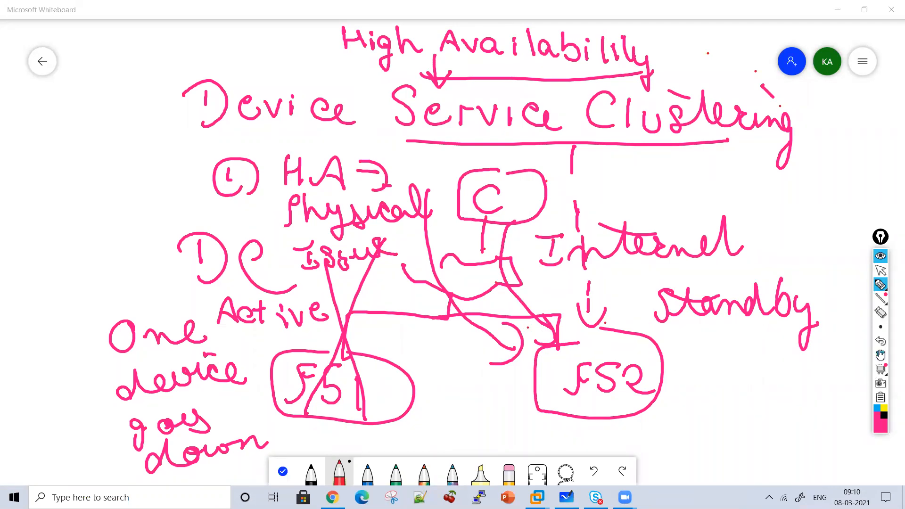
Clear the board and write "F5" with two arrows branching down from it
left_click(881, 355)
mouse_move(291, 131)
left_mouse_down()
mouse_move(275, 138)
mouse_move(297, 100)
mouse_move(330, 135)
mouse_move(309, 166)
mouse_move(225, 226)
mouse_move(241, 232)
mouse_move(246, 225)
left_mouse_up()
mouse_move(309, 171)
left_mouse_down()
mouse_move(416, 207)
mouse_move(427, 195)
left_mouse_up()
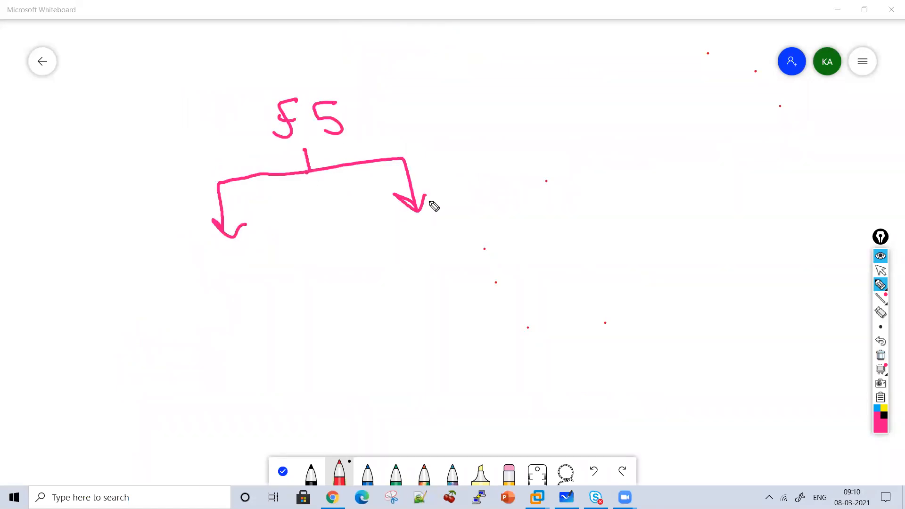
Write "Active - standby" under the left branch of the F5 diagram
mouse_move(150, 289)
left_mouse_down()
mouse_move(210, 262)
mouse_move(267, 269)
mouse_move(265, 259)
left_mouse_up()
mouse_move(206, 309)
left_mouse_down()
mouse_move(177, 326)
mouse_move(303, 309)
mouse_move(326, 353)
mouse_move(314, 347)
left_mouse_up()
left_click_drag(135, 332, 154, 331)
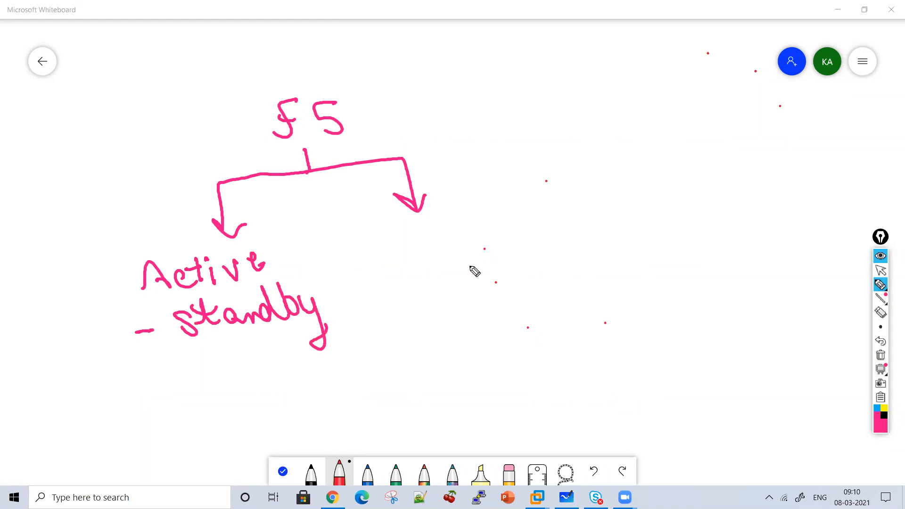
Write "Active - Active" by the right branch and underline each of the two words
mouse_move(458, 255)
left_mouse_down()
mouse_move(528, 242)
mouse_move(550, 251)
mouse_move(585, 238)
mouse_move(647, 240)
mouse_move(686, 218)
mouse_move(754, 231)
left_mouse_up()
left_click_drag(479, 275, 578, 274)
left_click_drag(642, 271, 724, 263)
Draw a down arrow under each underlined "Active" and write "Handle Traffic" below the first arrow
left_click_drag(481, 288, 481, 322)
left_click_drag(466, 302, 495, 296)
mouse_move(464, 330)
left_mouse_down()
mouse_move(529, 343)
mouse_move(574, 319)
mouse_move(605, 351)
left_mouse_up()
mouse_move(481, 386)
left_mouse_down()
mouse_move(519, 400)
mouse_move(580, 390)
mouse_move(595, 410)
mouse_move(624, 400)
left_mouse_up()
left_click_drag(711, 275, 713, 320)
left_click_drag(699, 296, 724, 301)
Label the devices of both the Active-Active and the Active-standby pairs as F51 and F52
mouse_move(450, 169)
left_mouse_down()
mouse_move(460, 202)
mouse_move(502, 189)
mouse_move(661, 182)
mouse_move(664, 162)
mouse_move(698, 174)
mouse_move(694, 186)
left_mouse_up()
mouse_move(703, 153)
left_mouse_down()
mouse_move(718, 170)
mouse_move(753, 177)
left_mouse_up()
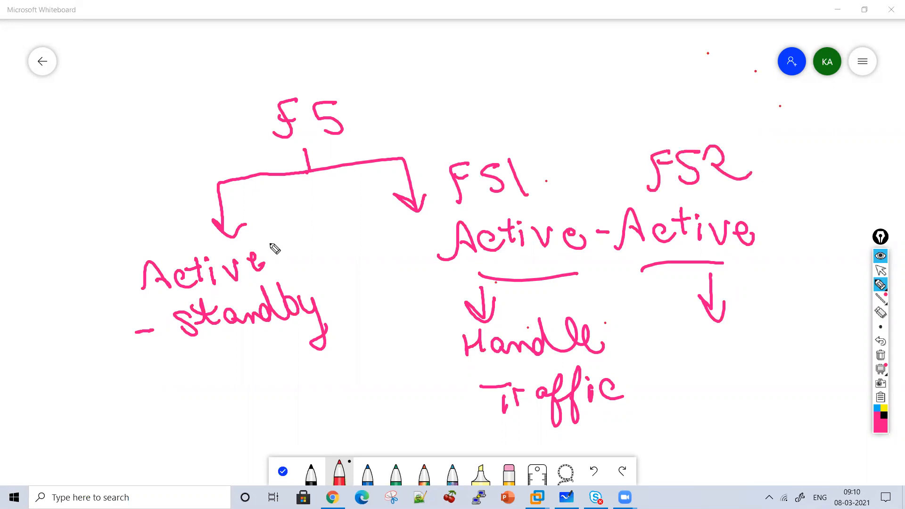
mouse_move(139, 216)
left_mouse_down()
mouse_move(142, 231)
mouse_move(157, 236)
mouse_move(200, 235)
left_mouse_up()
mouse_move(197, 409)
left_mouse_down()
mouse_move(250, 366)
mouse_move(321, 373)
left_mouse_up()
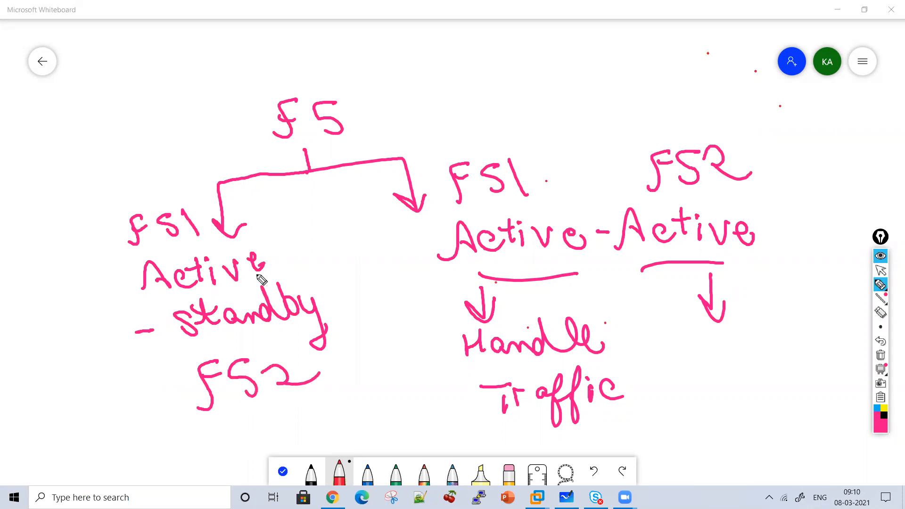
Circle "Active" in the Active-standby branch and write "Handle Traffic" above that branch with a small down arrow
left_click_drag(273, 271, 136, 296)
mouse_move(95, 269)
left_mouse_down()
mouse_move(299, 250)
mouse_move(278, 274)
left_mouse_up()
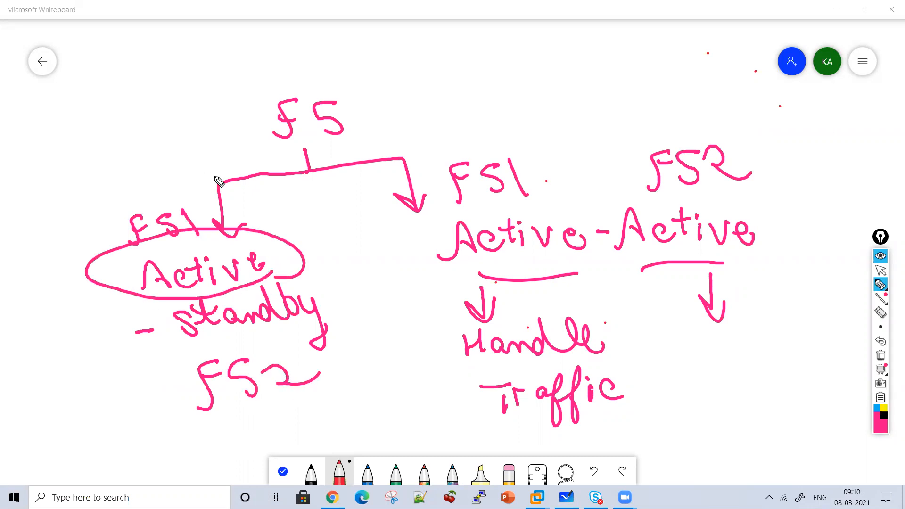
left_click_drag(178, 141, 189, 174)
left_click_drag(175, 157, 199, 156)
mouse_move(90, 109)
left_mouse_down()
mouse_move(176, 115)
mouse_move(186, 93)
mouse_move(135, 158)
mouse_move(155, 166)
mouse_move(203, 117)
mouse_move(227, 133)
mouse_move(268, 139)
left_mouse_up()
Cross out F51 in the Active-standby branch and draw a curved arrow pointing to F52
left_click_drag(188, 287, 234, 225)
left_click_drag(141, 198, 259, 271)
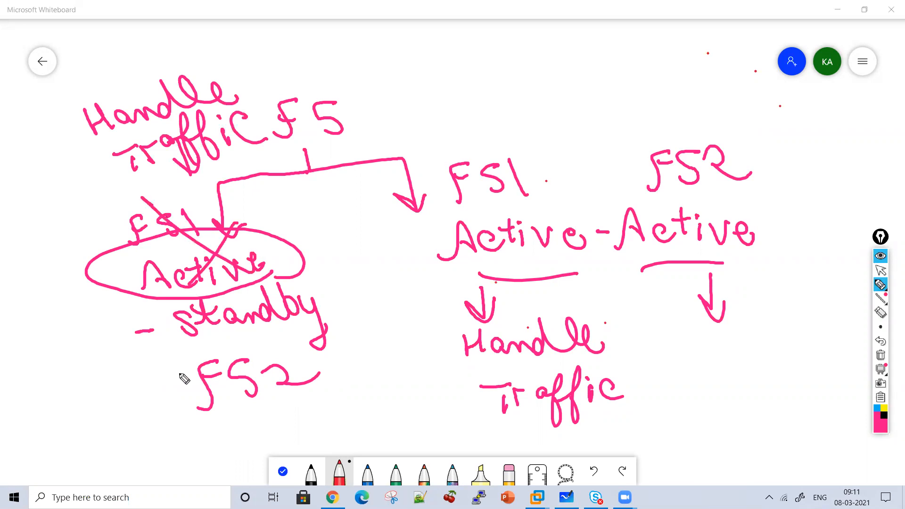
mouse_move(108, 359)
left_mouse_down()
mouse_move(174, 391)
mouse_move(167, 393)
left_mouse_up()
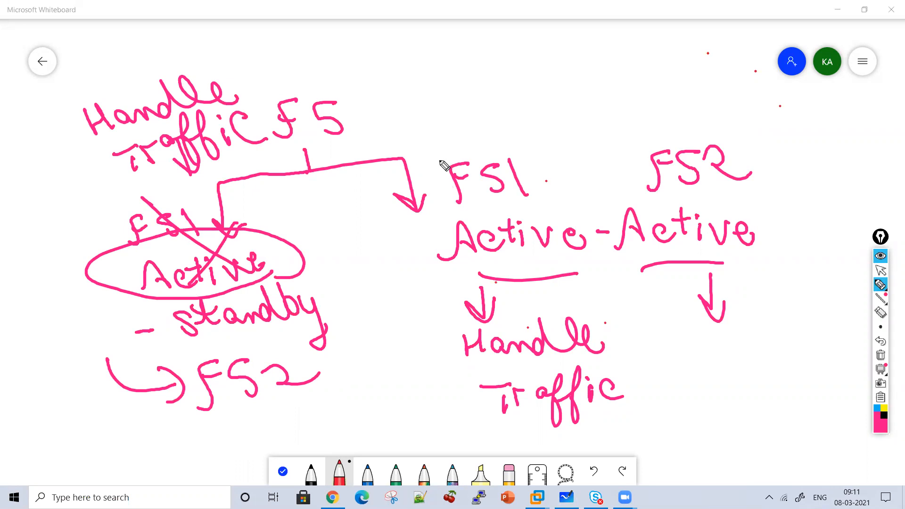
Write "(Resilence)" in brackets beside the F5 heading, above the Active-Active branch
left_click_drag(392, 61, 404, 105)
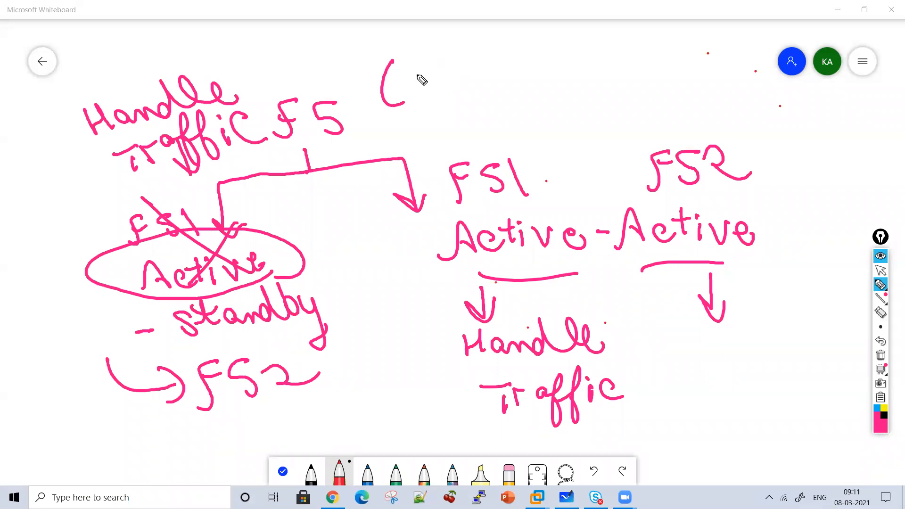
mouse_move(417, 57)
left_mouse_down()
mouse_move(417, 97)
mouse_move(492, 86)
left_mouse_up()
mouse_move(505, 52)
left_mouse_down()
mouse_move(513, 84)
mouse_move(542, 83)
mouse_move(551, 67)
mouse_move(620, 72)
left_mouse_up()
mouse_move(615, 43)
left_mouse_down()
mouse_move(637, 63)
mouse_move(630, 86)
left_mouse_up()
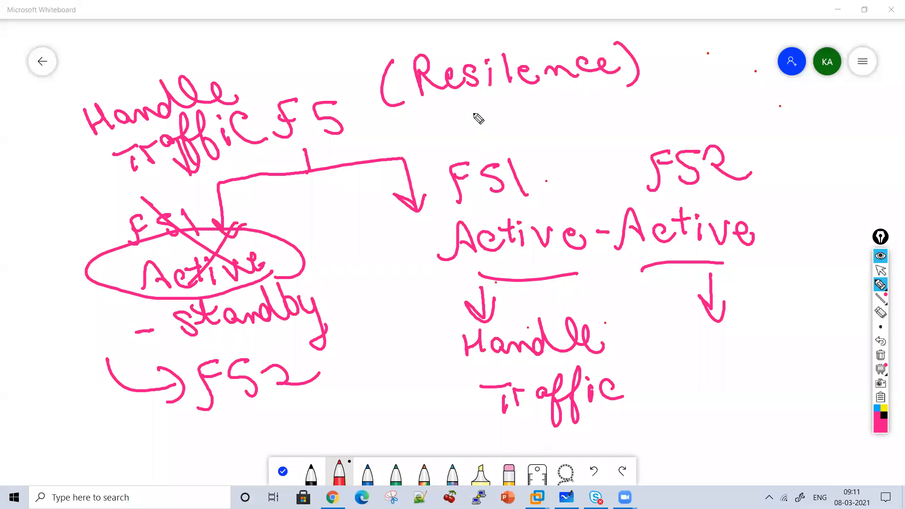
Write "24x7 Availability" below "(Resilence)"
mouse_move(436, 108)
left_mouse_down()
mouse_move(453, 128)
mouse_move(527, 126)
mouse_move(565, 94)
left_mouse_up()
mouse_move(565, 95)
left_mouse_down()
mouse_move(581, 121)
mouse_move(597, 101)
left_mouse_up()
mouse_move(613, 107)
left_mouse_down()
mouse_move(627, 118)
mouse_move(656, 76)
mouse_move(697, 114)
left_mouse_up()
mouse_move(692, 76)
left_mouse_down()
mouse_move(711, 109)
mouse_move(729, 117)
left_mouse_up()
left_click_drag(735, 76, 748, 107)
left_click_drag(763, 70, 765, 108)
mouse_move(757, 85)
left_mouse_down()
mouse_move(783, 84)
mouse_move(801, 112)
left_mouse_up()
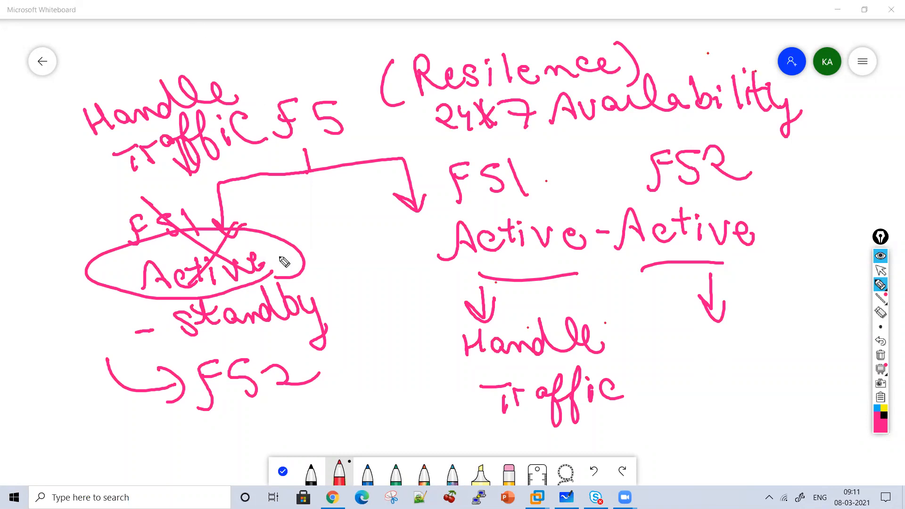
Double-underline F52 in the Active-standby branch and write "Partner" beside it, also double-underlined
left_click_drag(303, 404, 222, 425)
left_click_drag(239, 442, 292, 430)
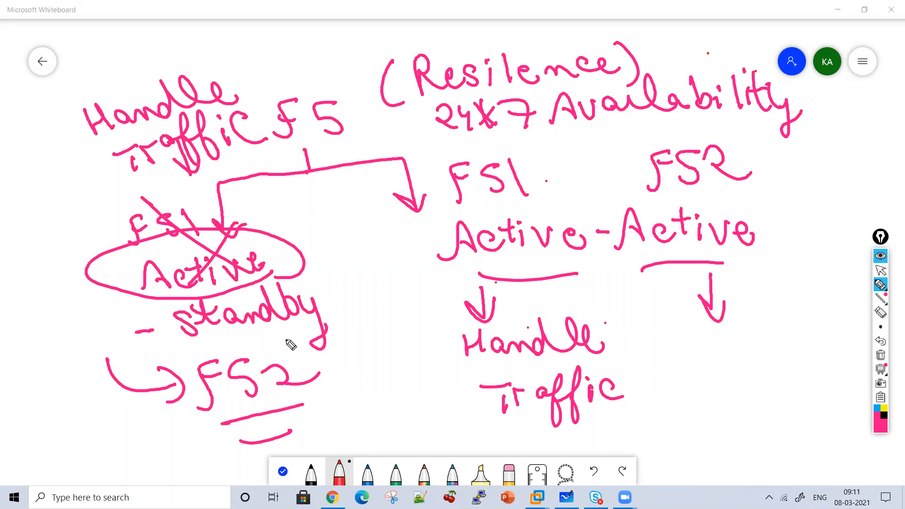
mouse_move(344, 359)
left_mouse_down()
mouse_move(384, 390)
mouse_move(390, 370)
left_mouse_up()
mouse_move(393, 353)
left_mouse_down()
mouse_move(392, 385)
mouse_move(427, 368)
mouse_move(451, 384)
mouse_move(403, 391)
left_mouse_up()
left_click_drag(443, 404, 418, 412)
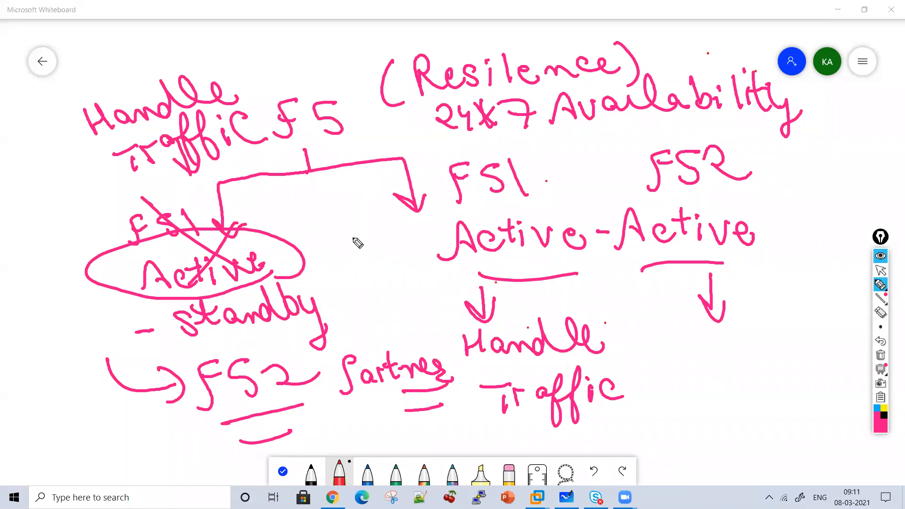
Clear the drawing and write the underlined heading "Components of HA"
left_click(881, 355)
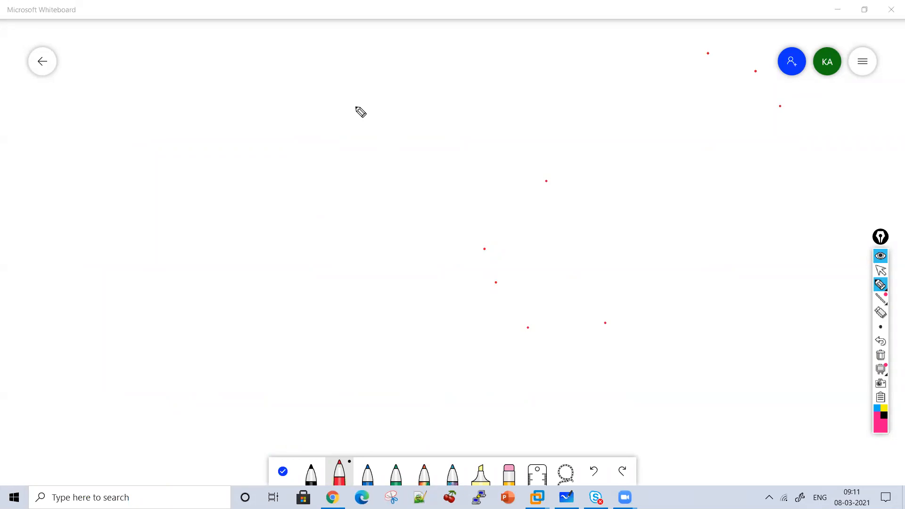
mouse_move(301, 93)
left_mouse_down()
mouse_move(293, 104)
mouse_move(389, 113)
mouse_move(489, 111)
mouse_move(485, 101)
mouse_move(588, 111)
mouse_move(635, 103)
mouse_move(643, 122)
mouse_move(681, 80)
mouse_move(740, 113)
mouse_move(366, 137)
left_mouse_up()
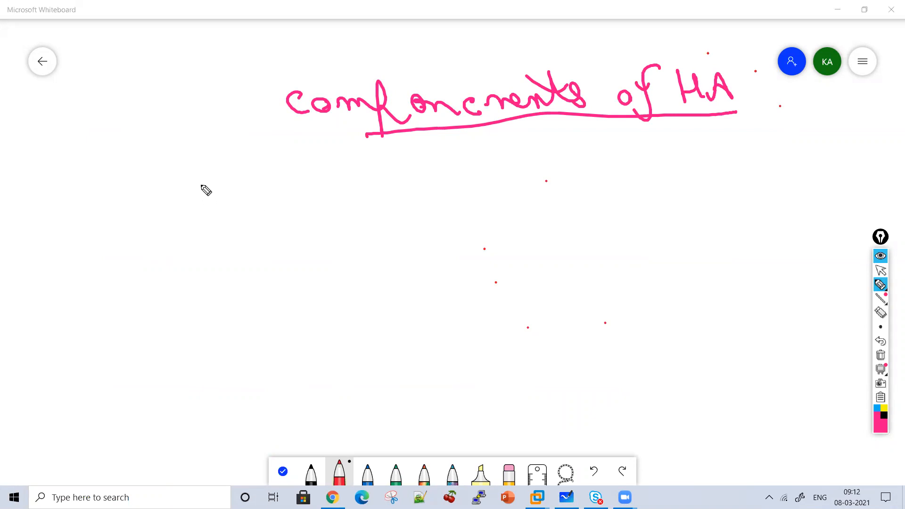
List Device Groups, Device Trust and Traffic Group as circled items 1 to 3 and enclose the list in large brackets
left_click_drag(202, 196, 224, 203)
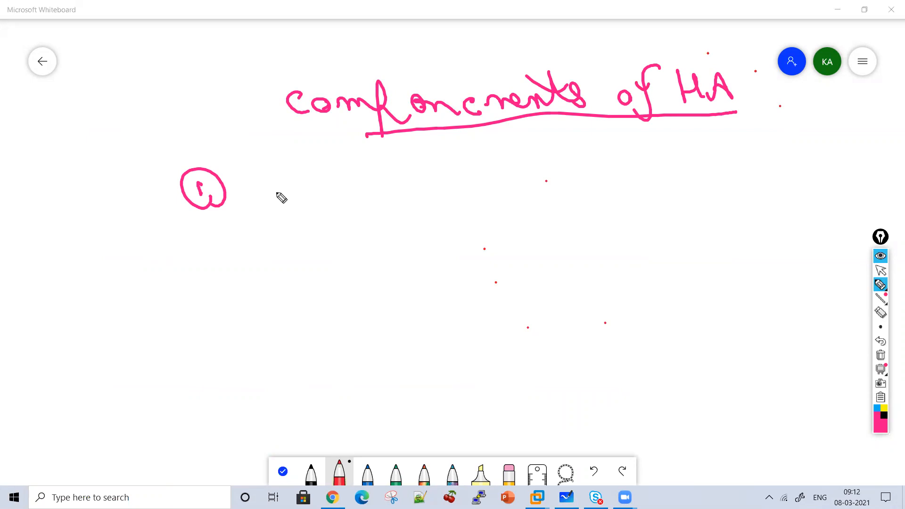
mouse_move(256, 153)
left_mouse_down()
mouse_move(257, 191)
mouse_move(303, 198)
mouse_move(333, 192)
mouse_move(347, 175)
mouse_move(398, 196)
mouse_move(449, 175)
mouse_move(504, 182)
mouse_move(546, 170)
mouse_move(583, 194)
left_mouse_up()
mouse_move(207, 253)
left_mouse_down()
mouse_move(244, 272)
mouse_move(278, 236)
mouse_move(317, 273)
mouse_move(351, 273)
mouse_move(369, 256)
mouse_move(429, 263)
mouse_move(477, 242)
mouse_move(587, 245)
mouse_move(212, 348)
mouse_move(241, 363)
mouse_move(256, 327)
mouse_move(330, 347)
mouse_move(345, 325)
mouse_move(416, 358)
mouse_move(447, 322)
mouse_move(515, 338)
mouse_move(560, 313)
mouse_move(606, 358)
left_mouse_up()
mouse_move(568, 136)
left_mouse_down()
mouse_move(657, 334)
mouse_move(621, 366)
left_mouse_up()
mouse_move(157, 153)
left_mouse_down()
mouse_move(159, 376)
mouse_move(183, 373)
left_mouse_up()
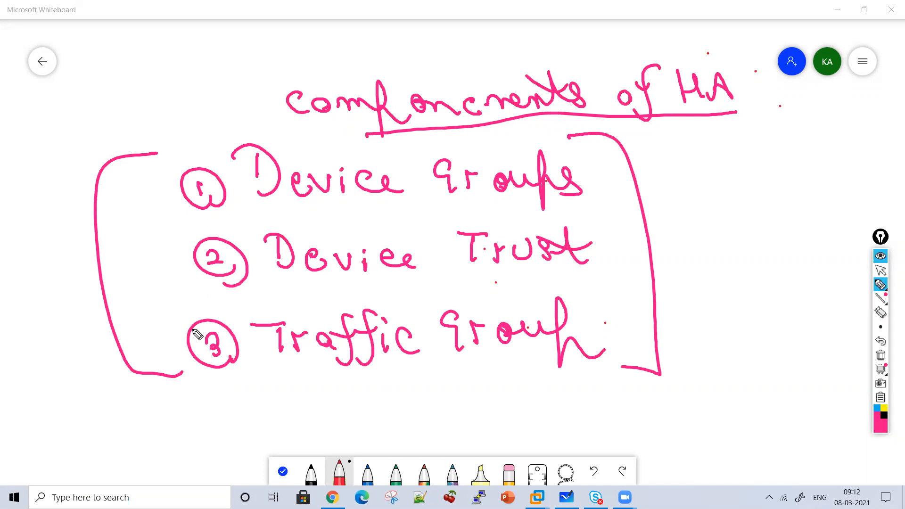
Clear the drawing and write the underlined heading "Advantage of HA"
left_click(881, 356)
mouse_move(228, 119)
left_mouse_down()
mouse_move(253, 106)
mouse_move(368, 102)
mouse_move(396, 80)
mouse_move(461, 95)
mouse_move(497, 119)
left_mouse_up()
mouse_move(551, 108)
left_mouse_down()
mouse_move(586, 70)
mouse_move(632, 101)
mouse_move(687, 115)
mouse_move(584, 134)
left_mouse_up()
left_click_drag(477, 140, 452, 136)
Add a circled number 1 and write "If one device in clustering" beside it
mouse_move(198, 193)
left_mouse_down()
mouse_move(203, 212)
mouse_move(221, 214)
left_mouse_up()
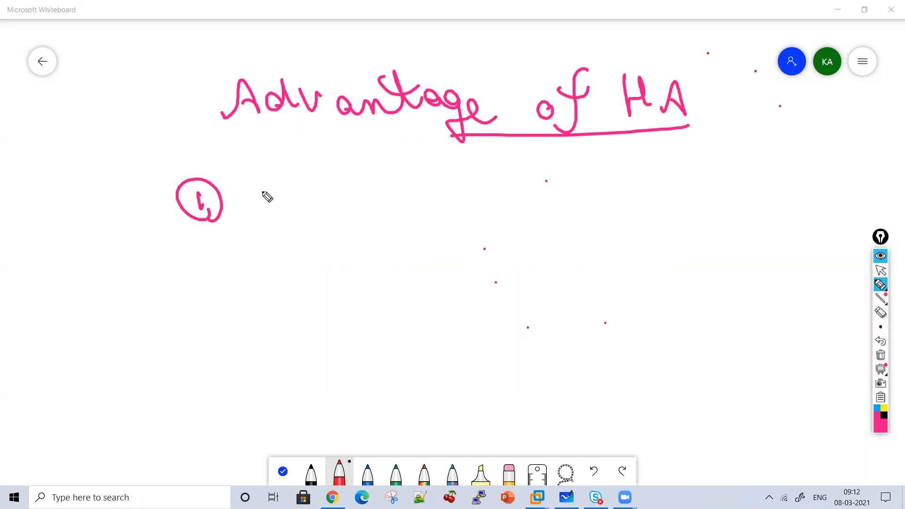
mouse_move(258, 175)
left_mouse_down()
mouse_move(263, 206)
mouse_move(304, 222)
mouse_move(342, 196)
mouse_move(402, 214)
mouse_move(504, 181)
mouse_move(558, 184)
mouse_move(586, 203)
mouse_move(632, 198)
mouse_move(648, 185)
mouse_move(687, 194)
mouse_move(735, 164)
mouse_move(782, 178)
mouse_move(820, 170)
left_mouse_up()
mouse_move(843, 178)
left_mouse_down()
mouse_move(865, 178)
mouse_move(873, 218)
left_mouse_up()
left_click(847, 162)
left_click_drag(815, 163, 726, 165)
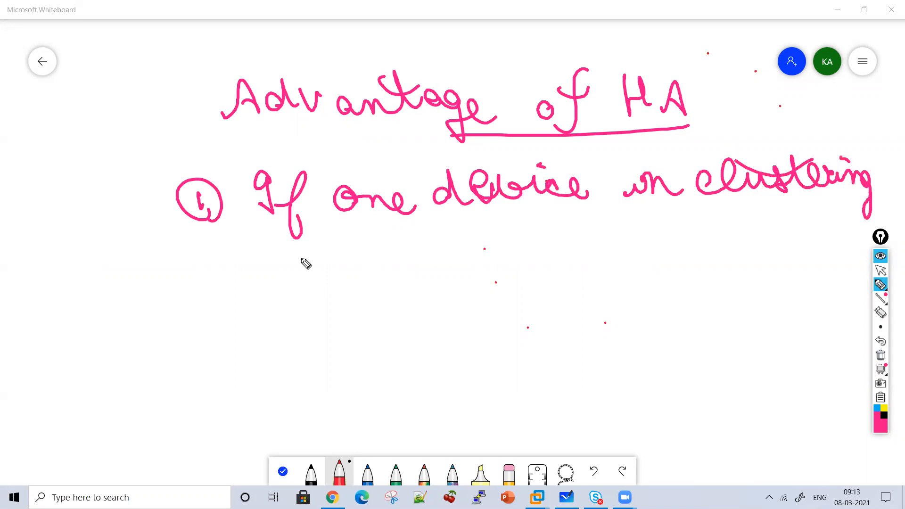
Complete the first advantage with "down Another device will Handle Traffic" on the following two lines
mouse_move(240, 276)
left_mouse_down()
mouse_move(282, 264)
mouse_move(472, 265)
mouse_move(487, 240)
mouse_move(542, 241)
mouse_move(596, 257)
left_mouse_up()
left_click_drag(481, 216, 537, 238)
mouse_move(660, 238)
left_mouse_down()
mouse_move(757, 243)
mouse_move(790, 255)
left_mouse_up()
left_click_drag(736, 217, 747, 218)
mouse_move(258, 330)
left_mouse_down()
mouse_move(314, 337)
mouse_move(433, 302)
mouse_move(491, 324)
mouse_move(517, 299)
mouse_move(617, 319)
mouse_move(629, 335)
mouse_move(649, 311)
mouse_move(708, 314)
mouse_move(722, 349)
mouse_move(760, 315)
mouse_move(785, 330)
left_mouse_up()
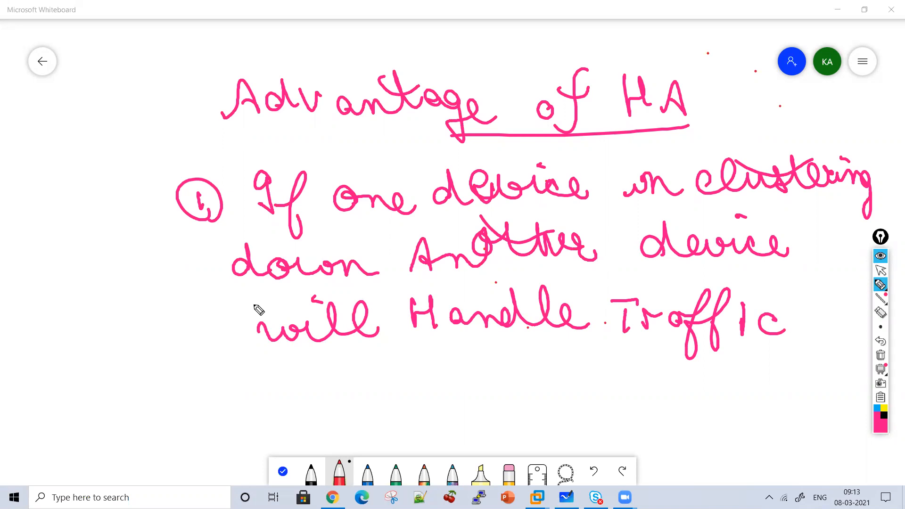
Clear the drawing and write an underlined "Active-standby" heading with a long vertical divider beside it
left_click(881, 357)
mouse_move(170, 120)
left_mouse_down()
mouse_move(230, 101)
mouse_move(255, 81)
mouse_move(269, 93)
left_mouse_up()
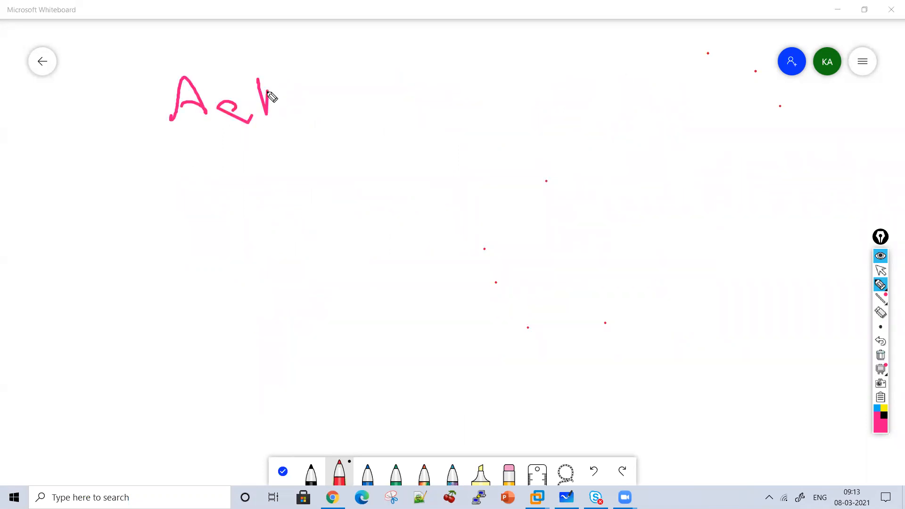
left_click(881, 357)
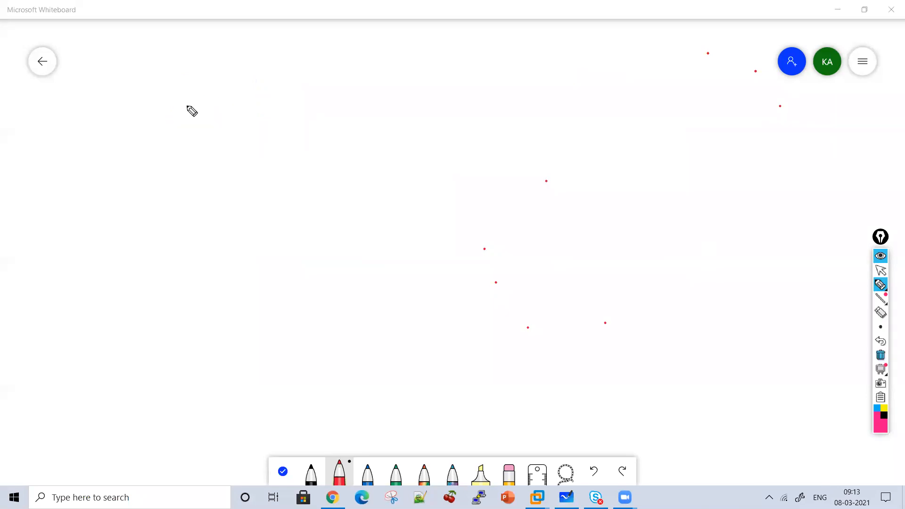
mouse_move(171, 111)
left_mouse_down()
mouse_move(208, 114)
mouse_move(203, 94)
mouse_move(245, 116)
left_mouse_up()
left_click_drag(254, 78, 259, 113)
mouse_move(247, 93)
left_mouse_down()
mouse_move(264, 89)
mouse_move(273, 112)
mouse_move(297, 92)
mouse_move(324, 109)
left_mouse_up()
left_click(266, 82)
left_click_drag(331, 98, 377, 115)
mouse_move(390, 73)
left_mouse_down()
mouse_move(424, 110)
mouse_move(460, 113)
mouse_move(481, 95)
mouse_move(512, 93)
mouse_move(527, 107)
left_mouse_up()
left_click_drag(542, 46, 538, 357)
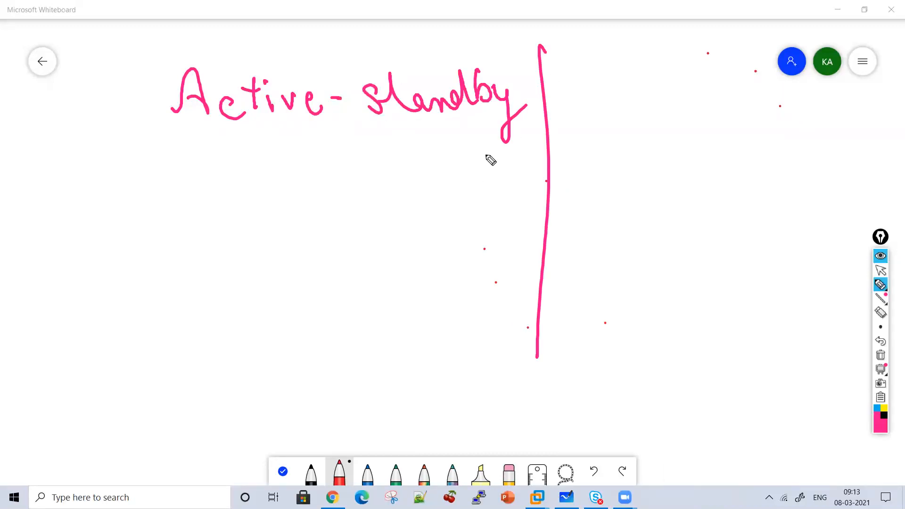
left_click_drag(501, 151, 152, 133)
Write the device names F51 and F52 side by side below the Active-standby heading
left_click_drag(245, 179, 262, 149)
mouse_move(247, 165)
left_mouse_down()
mouse_move(260, 163)
mouse_move(271, 177)
left_mouse_up()
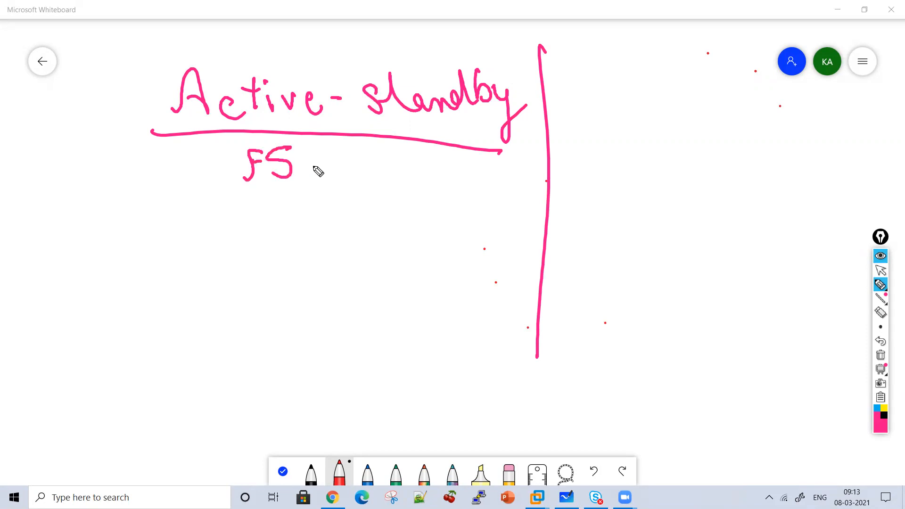
left_click_drag(301, 142, 307, 176)
mouse_move(402, 147)
left_mouse_down()
mouse_move(387, 178)
mouse_move(415, 170)
mouse_move(490, 180)
left_mouse_up()
Write the heading "Active - Active" on two lines on the other side of the divider
left_click_drag(632, 101, 659, 101)
mouse_move(678, 86)
left_mouse_down()
mouse_move(669, 97)
mouse_move(679, 97)
left_mouse_up()
left_click_drag(698, 65, 695, 100)
mouse_move(689, 80)
left_mouse_down()
mouse_move(710, 79)
mouse_move(710, 100)
left_mouse_up()
mouse_move(722, 77)
left_mouse_down()
mouse_move(726, 89)
mouse_move(757, 80)
mouse_move(762, 96)
left_mouse_up()
left_click_drag(784, 96, 796, 94)
left_click_drag(631, 153, 665, 140)
left_click_drag(672, 132, 704, 141)
mouse_move(694, 126)
left_mouse_down()
mouse_move(717, 124)
mouse_move(717, 143)
left_mouse_up()
left_click_drag(728, 126, 767, 132)
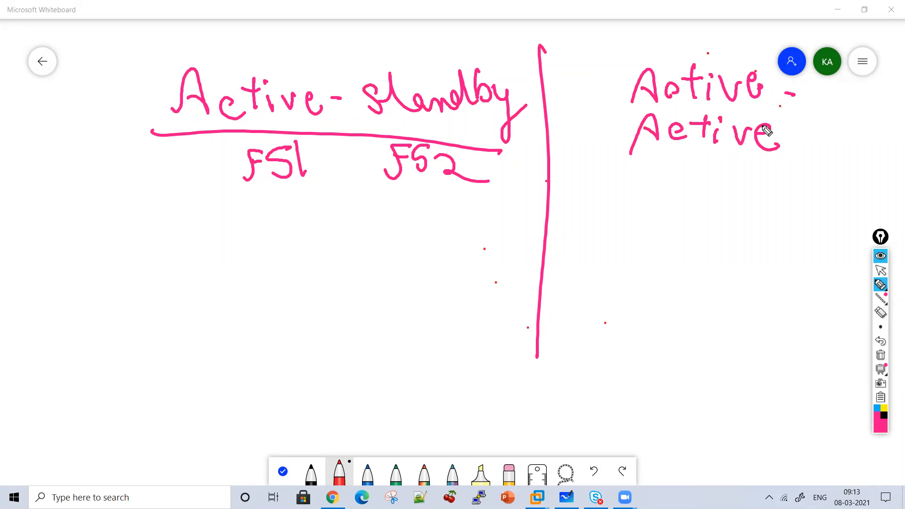
Draw a client box labelled C, connect it down to a cloud, and split two branch lines below the cloud
mouse_move(180, 177)
left_mouse_down()
mouse_move(230, 198)
mouse_move(191, 178)
left_mouse_up()
mouse_move(295, 197)
left_mouse_down()
mouse_move(273, 200)
mouse_move(302, 215)
left_mouse_up()
mouse_move(184, 224)
left_mouse_down()
mouse_move(186, 255)
mouse_move(217, 289)
mouse_move(129, 293)
left_mouse_up()
mouse_move(137, 252)
left_mouse_down()
mouse_move(142, 303)
mouse_move(91, 337)
mouse_move(91, 362)
left_mouse_up()
mouse_move(137, 331)
left_mouse_down()
mouse_move(180, 334)
mouse_move(246, 366)
left_mouse_up()
Draw boxes labelled F51 and F52 at the ends of the two Active-standby branches
mouse_move(74, 355)
left_mouse_down()
mouse_move(47, 418)
mouse_move(90, 362)
left_mouse_up()
left_click_drag(48, 402, 73, 366)
left_click_drag(55, 384, 100, 404)
mouse_move(267, 376)
left_mouse_down()
mouse_move(317, 368)
mouse_move(283, 360)
left_mouse_up()
mouse_move(255, 377)
left_mouse_down()
mouse_move(236, 405)
mouse_move(264, 382)
left_mouse_up()
mouse_move(281, 382)
left_mouse_down()
mouse_move(264, 389)
mouse_move(272, 405)
left_mouse_up()
mouse_move(295, 388)
left_mouse_down()
mouse_move(311, 406)
mouse_move(328, 400)
left_mouse_up()
Write "Active" below the F51 box and "standby" beside the F52 box
left_click_drag(26, 465, 33, 438)
mouse_move(33, 438)
left_mouse_down()
mouse_move(43, 463)
mouse_move(61, 465)
left_mouse_up()
left_click_drag(71, 438, 69, 460)
mouse_move(66, 445)
left_mouse_down()
mouse_move(98, 462)
mouse_move(118, 446)
mouse_move(137, 455)
left_mouse_up()
mouse_move(376, 354)
left_mouse_down()
mouse_move(358, 386)
mouse_move(500, 373)
mouse_move(515, 404)
mouse_move(529, 378)
left_mouse_up()
left_click_drag(389, 354, 381, 343)
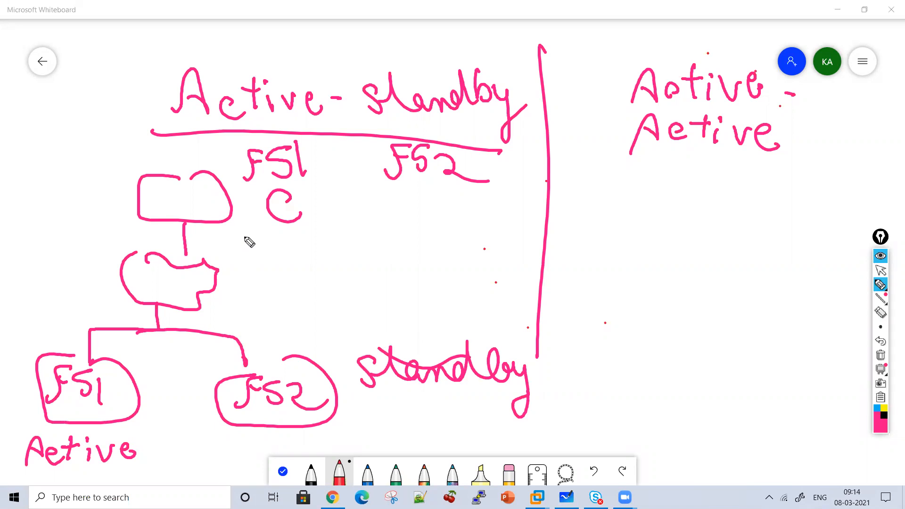
Draw a dashed traffic arrow from the client to F51, and write "Handle Traffic" above "standby" with an up arrow
mouse_move(108, 169)
left_mouse_down()
mouse_move(117, 257)
mouse_move(104, 291)
mouse_move(57, 317)
mouse_move(62, 346)
mouse_move(86, 322)
left_mouse_up()
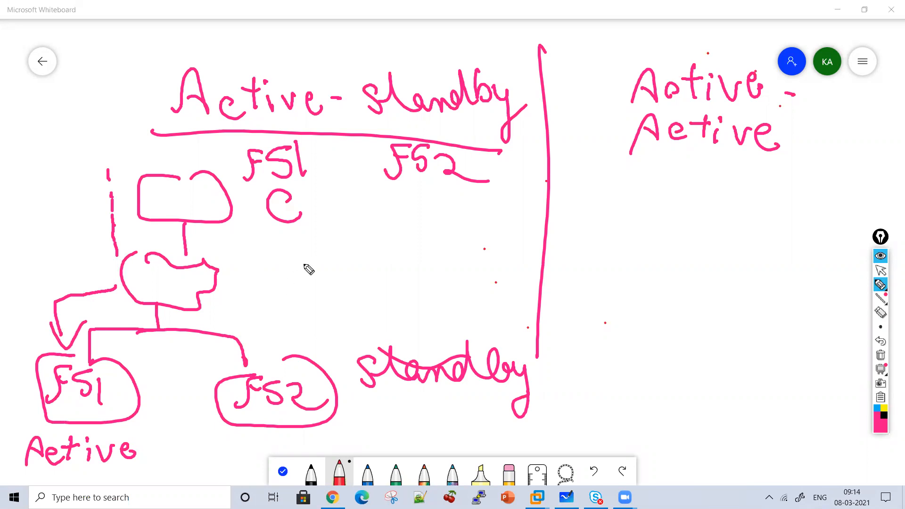
mouse_move(363, 347)
left_mouse_down()
mouse_move(343, 304)
mouse_move(355, 310)
left_mouse_up()
mouse_move(373, 252)
left_mouse_down()
mouse_move(428, 268)
mouse_move(519, 247)
mouse_move(535, 269)
left_mouse_up()
mouse_move(414, 304)
left_mouse_down()
mouse_move(486, 297)
mouse_move(511, 311)
mouse_move(546, 311)
left_mouse_up()
left_click(509, 290)
Cross out the active F51 box and draw a dashed traffic arrow down to F52
left_click_drag(140, 252, 47, 402)
left_click_drag(38, 292, 127, 410)
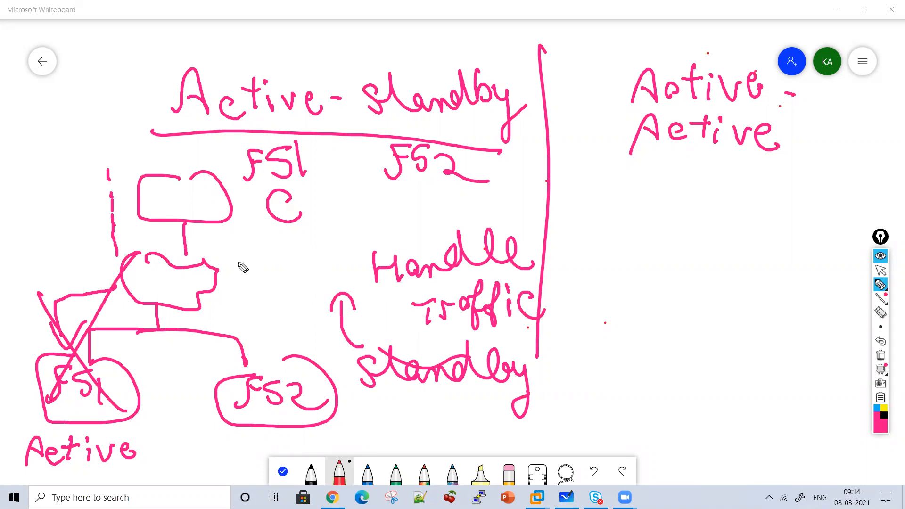
mouse_move(239, 222)
left_mouse_down()
mouse_move(246, 288)
mouse_move(275, 345)
left_mouse_up()
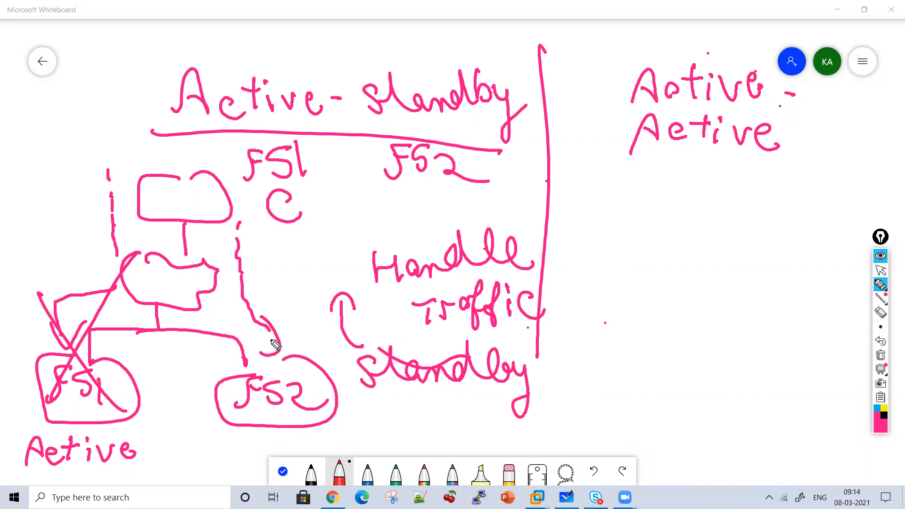
Draw a client box under the Active-Active heading and connect it down to a cloud labelled "Internet"
mouse_move(725, 184)
left_mouse_down()
mouse_move(698, 227)
mouse_move(734, 192)
left_mouse_up()
mouse_move(738, 240)
left_mouse_down()
mouse_move(738, 259)
mouse_move(692, 293)
mouse_move(788, 296)
mouse_move(735, 266)
left_mouse_up()
mouse_move(624, 256)
left_mouse_down()
mouse_move(632, 274)
mouse_move(667, 264)
mouse_move(778, 270)
left_mouse_up()
left_click_drag(745, 234, 793, 246)
Draw two branch lines below the Internet cloud, ending in boxes labelled F51 and F52
mouse_move(720, 298)
left_mouse_down()
mouse_move(627, 360)
mouse_move(610, 404)
mouse_move(663, 365)
left_mouse_up()
mouse_move(619, 369)
left_mouse_down()
mouse_move(611, 397)
mouse_move(633, 368)
left_mouse_up()
left_click_drag(619, 383, 631, 387)
left_click_drag(658, 371, 661, 397)
mouse_move(730, 330)
left_mouse_down()
mouse_move(806, 331)
mouse_move(844, 363)
mouse_move(856, 360)
mouse_move(845, 355)
left_mouse_up()
mouse_move(804, 372)
left_mouse_down()
mouse_move(792, 401)
mouse_move(811, 370)
mouse_move(810, 394)
left_mouse_up()
left_click_drag(822, 375, 859, 390)
Write "Active" below both the F51 and F52 boxes of the Active-Active diagram
left_click_drag(618, 445, 637, 443)
left_click_drag(622, 437, 635, 435)
left_click_drag(641, 436, 657, 444)
mouse_move(650, 430)
left_mouse_down()
mouse_move(664, 429)
mouse_move(674, 447)
left_mouse_up()
left_click_drag(679, 433, 714, 446)
mouse_move(778, 448)
left_mouse_down()
mouse_move(800, 445)
mouse_move(797, 436)
left_mouse_up()
left_click(828, 424)
left_click_drag(804, 438, 828, 448)
mouse_move(819, 432)
left_mouse_down()
mouse_move(844, 430)
mouse_move(851, 448)
left_mouse_up()
left_click_drag(856, 436, 884, 450)
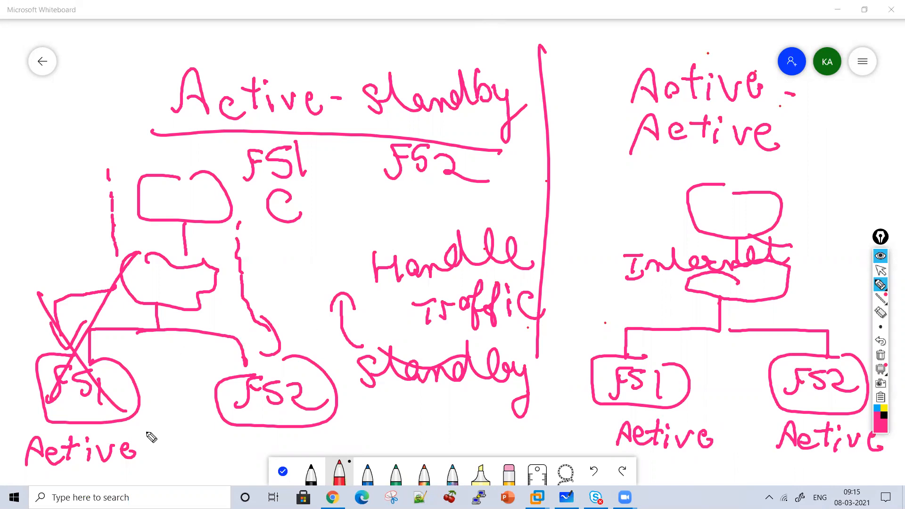
Write "Processing Traffic" above the F51 branch of the Active-standby diagram
mouse_move(29, 254)
left_mouse_down()
mouse_move(28, 220)
mouse_move(57, 234)
mouse_move(178, 203)
mouse_move(184, 236)
left_mouse_up()
mouse_move(59, 264)
left_mouse_down()
mouse_move(77, 269)
mouse_move(99, 245)
mouse_move(120, 276)
mouse_move(126, 235)
mouse_move(136, 250)
left_mouse_up()
left_click_drag(139, 255, 162, 244)
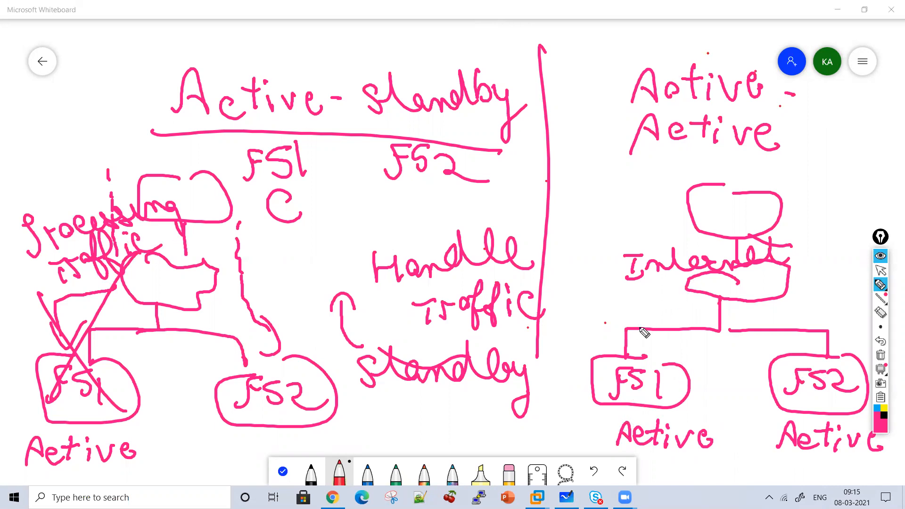
Draw dashed traffic arrows to F51 and F52 in the Active-Active diagram and write "50%" above F51
left_click_drag(642, 187, 656, 250)
mouse_move(665, 280)
left_mouse_down()
mouse_move(632, 287)
mouse_move(621, 320)
mouse_move(637, 309)
left_mouse_up()
mouse_move(807, 210)
left_mouse_down()
mouse_move(826, 283)
mouse_move(823, 325)
mouse_move(844, 308)
left_mouse_up()
mouse_move(665, 336)
left_mouse_down()
mouse_move(661, 359)
mouse_move(679, 333)
left_mouse_up()
mouse_move(690, 349)
left_mouse_down()
mouse_move(705, 349)
mouse_move(703, 362)
left_mouse_up()
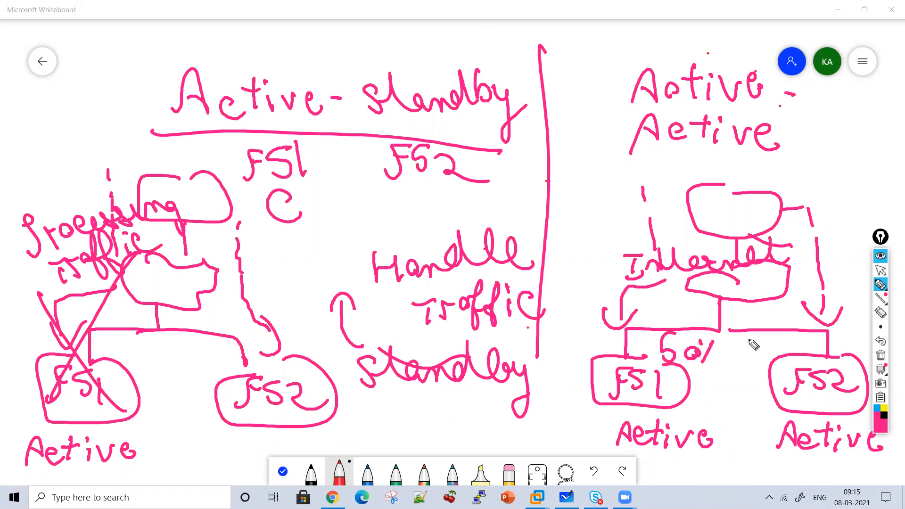
Write "50%" above the F52 box of the Active-Active diagram
left_click_drag(754, 333, 742, 350)
left_click_drag(769, 338, 766, 340)
mouse_move(797, 331)
left_mouse_down()
mouse_move(783, 353)
mouse_move(783, 333)
left_mouse_up()
left_click_drag(796, 336, 797, 343)
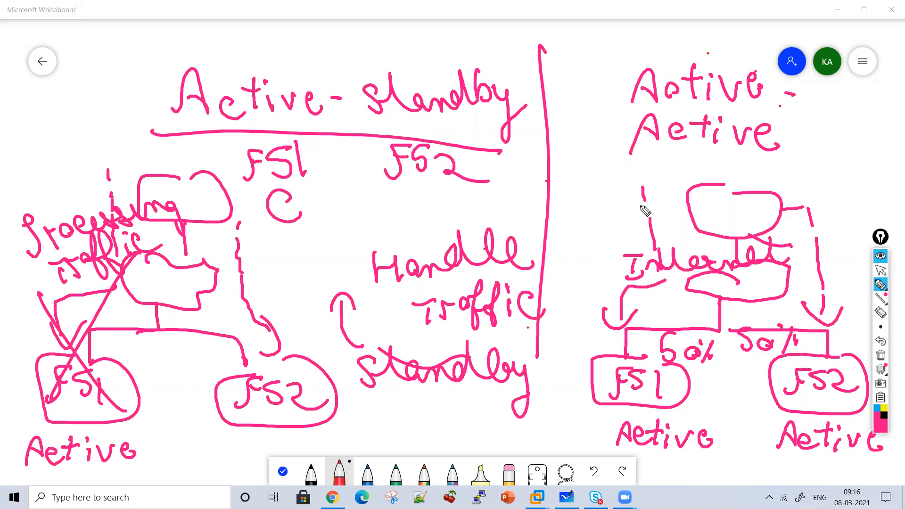
Underline both words of the Active-Active heading and add a second dashed traffic arrow to each of F51 and F52
left_click_drag(722, 106, 667, 105)
left_click_drag(724, 150, 669, 154)
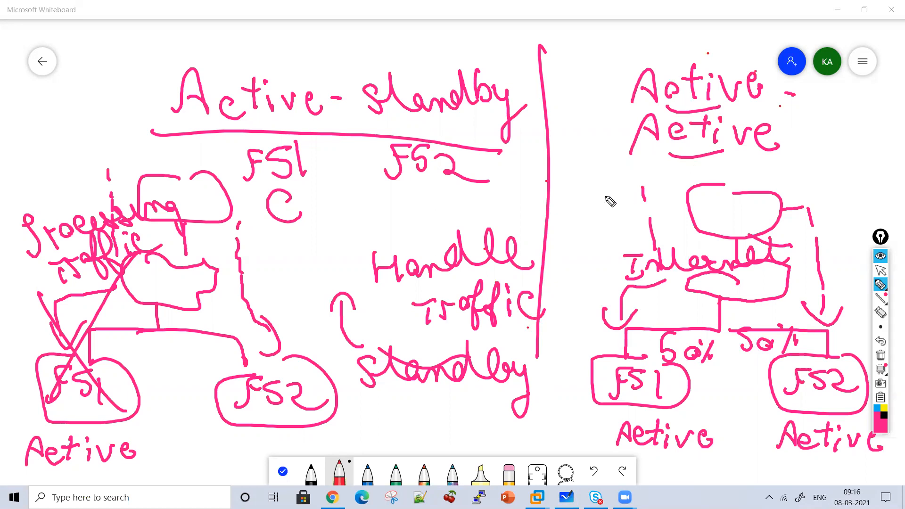
mouse_move(612, 193)
left_mouse_down()
mouse_move(615, 205)
mouse_move(587, 254)
mouse_move(588, 353)
left_mouse_up()
left_click_drag(619, 333, 599, 353)
left_click_drag(809, 207, 817, 231)
left_click_drag(824, 235, 841, 287)
mouse_move(844, 324)
left_mouse_down()
mouse_move(854, 348)
mouse_move(864, 332)
left_mouse_up()
Circle the "Active-standby" heading
left_click_drag(500, 43, 536, 143)
mouse_move(477, 45)
left_mouse_down()
mouse_move(196, 60)
mouse_move(178, 131)
mouse_move(495, 150)
mouse_move(486, 56)
mouse_move(411, 42)
left_mouse_up()
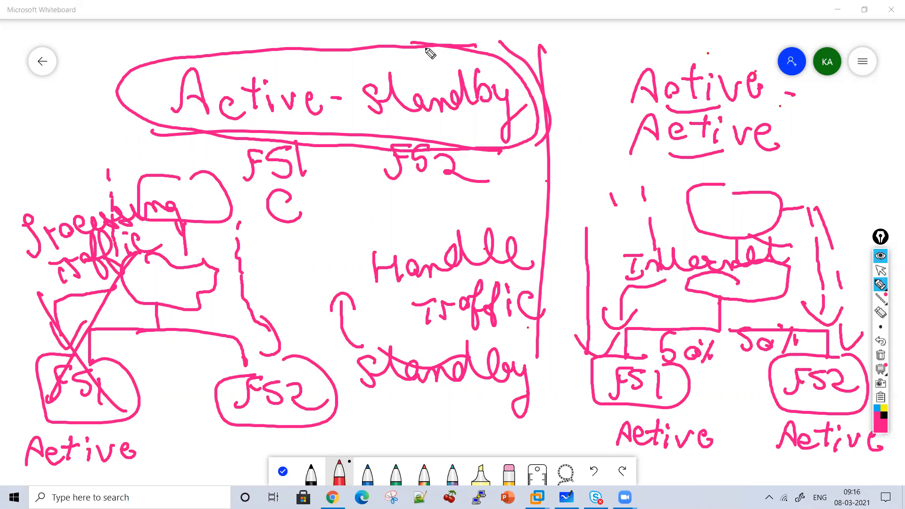
Clear the drawing and write the underlined heading "Device Group"
left_click(882, 358)
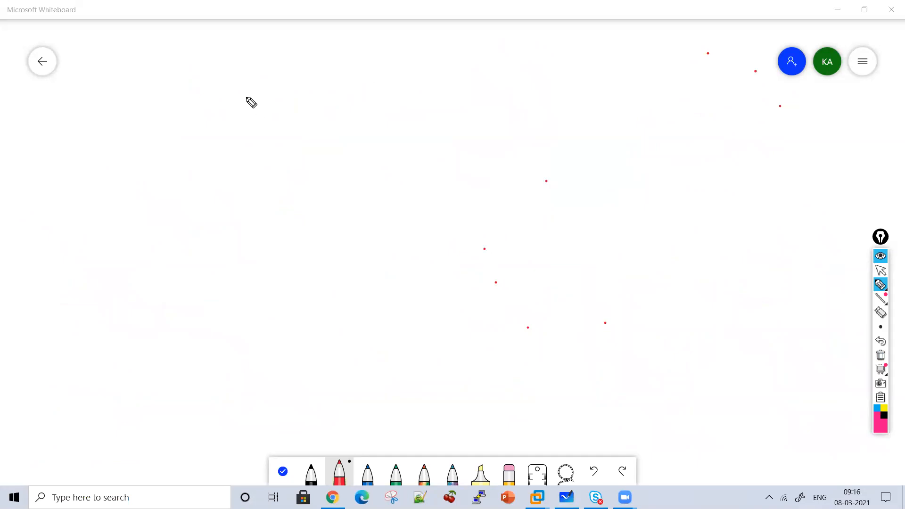
mouse_move(239, 87)
left_mouse_down()
mouse_move(245, 118)
mouse_move(238, 114)
left_mouse_up()
mouse_move(291, 112)
left_mouse_down()
mouse_move(268, 100)
mouse_move(377, 113)
left_mouse_up()
left_click_drag(432, 83, 422, 117)
mouse_move(443, 113)
left_mouse_down()
mouse_move(456, 96)
mouse_move(519, 106)
left_mouse_up()
mouse_move(541, 67)
left_mouse_down()
mouse_move(530, 139)
mouse_move(337, 140)
left_mouse_up()
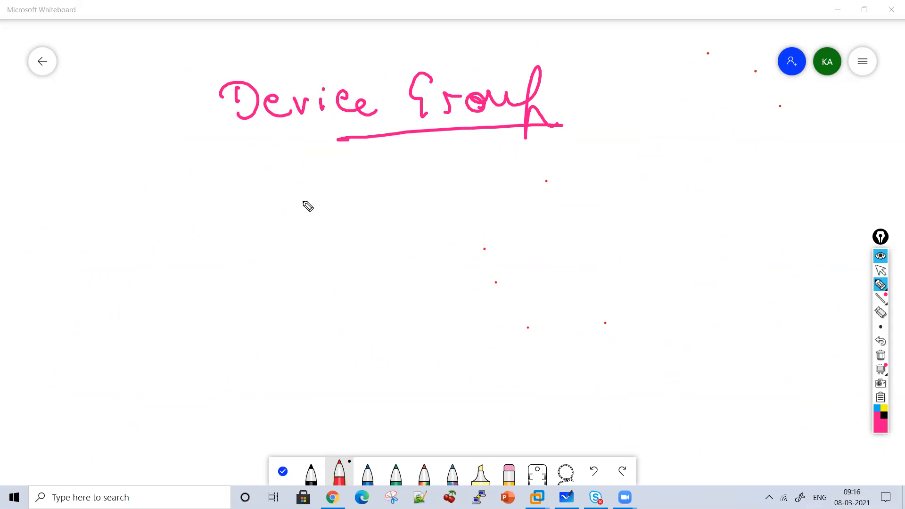
Draw a box labelled "Device A" below the heading and write F51 beneath it
mouse_move(303, 204)
left_mouse_down()
mouse_move(348, 305)
mouse_move(304, 205)
left_mouse_up()
mouse_move(267, 235)
left_mouse_down()
mouse_move(271, 263)
mouse_move(312, 261)
left_mouse_up()
left_click_drag(312, 249, 373, 257)
left_click_drag(373, 255, 397, 257)
mouse_move(318, 272)
left_mouse_down()
mouse_move(310, 291)
mouse_move(335, 292)
left_mouse_up()
left_click_drag(311, 283, 330, 282)
mouse_move(288, 317)
left_mouse_down()
mouse_move(272, 345)
mouse_move(301, 316)
left_mouse_up()
mouse_move(323, 319)
left_mouse_down()
mouse_move(311, 338)
mouse_move(338, 349)
left_mouse_up()
Draw a rounded box labelled "Device 2" beside Device A and write F52 beneath it
mouse_move(509, 232)
left_mouse_down()
mouse_move(582, 207)
mouse_move(641, 207)
mouse_move(597, 191)
left_mouse_up()
left_click_drag(550, 230, 549, 255)
mouse_move(574, 241)
left_mouse_down()
mouse_move(586, 247)
mouse_move(603, 232)
mouse_move(616, 249)
left_mouse_up()
mouse_move(632, 238)
left_mouse_down()
mouse_move(659, 239)
mouse_move(592, 276)
mouse_move(605, 285)
left_mouse_up()
left_click_drag(555, 331, 542, 359)
mouse_move(551, 330)
left_mouse_down()
mouse_move(573, 329)
mouse_move(580, 361)
left_mouse_up()
left_click_drag(581, 331, 647, 361)
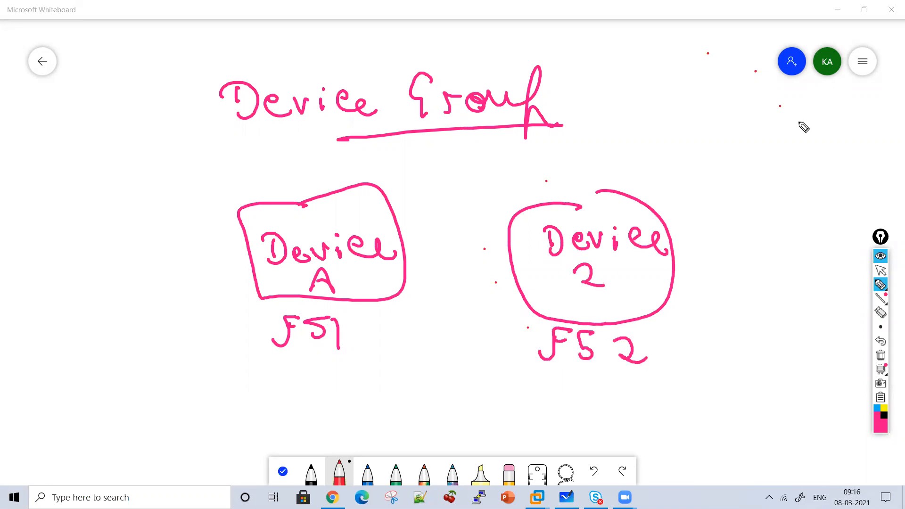
Enclose both devices in a large oval with an arrow from the heading and write "Collection of F5" inside it
mouse_move(735, 188)
left_mouse_down()
mouse_move(418, 143)
mouse_move(254, 380)
mouse_move(794, 307)
mouse_move(693, 170)
left_mouse_up()
mouse_move(543, 101)
left_mouse_down()
mouse_move(598, 137)
mouse_move(611, 120)
left_mouse_up()
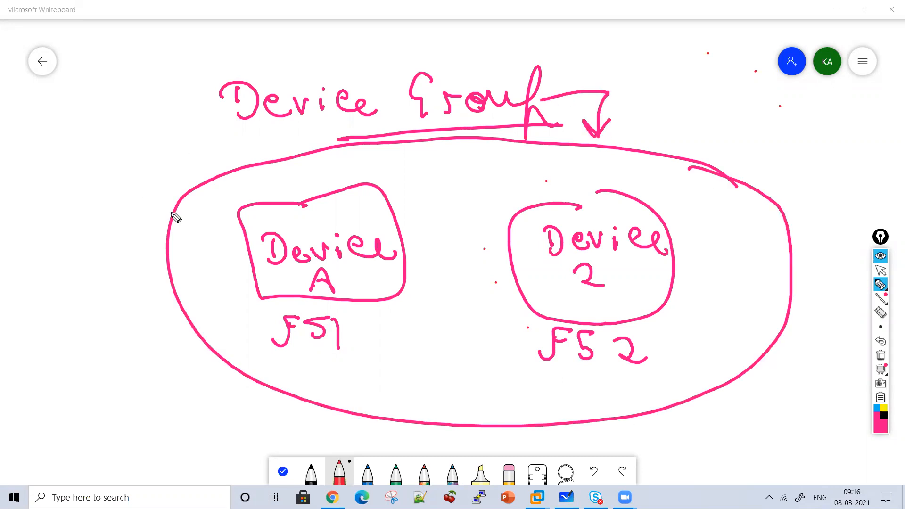
mouse_move(366, 155)
left_mouse_down()
mouse_move(386, 166)
mouse_move(410, 147)
mouse_move(441, 162)
mouse_move(465, 142)
mouse_move(521, 166)
mouse_move(519, 151)
mouse_move(467, 194)
mouse_move(466, 218)
left_mouse_up()
mouse_move(427, 255)
left_mouse_down()
mouse_move(435, 239)
mouse_move(470, 259)
mouse_move(453, 257)
left_mouse_up()
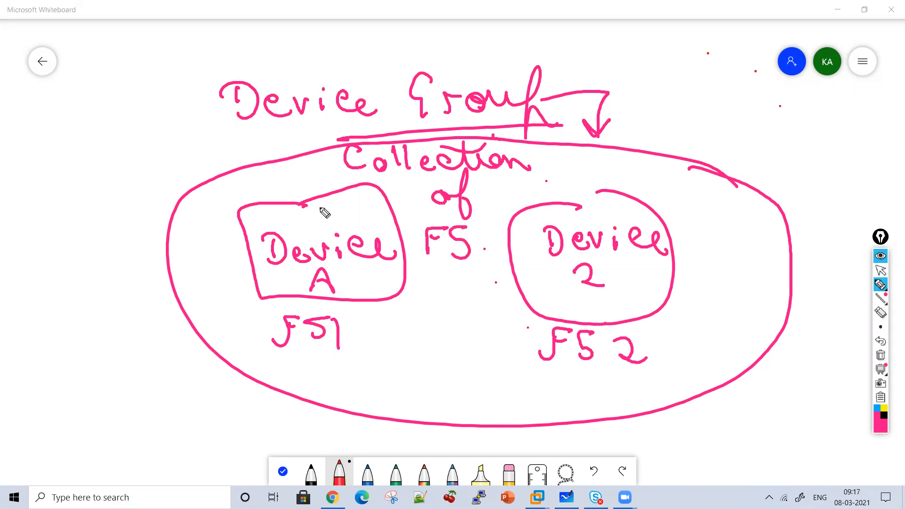
Mark the "Device Group" heading with a circled 1 and a check mark
mouse_move(130, 107)
left_mouse_down()
mouse_move(137, 128)
mouse_move(151, 133)
left_mouse_up()
mouse_move(161, 54)
left_mouse_down()
mouse_move(194, 71)
mouse_move(216, 49)
left_mouse_up()
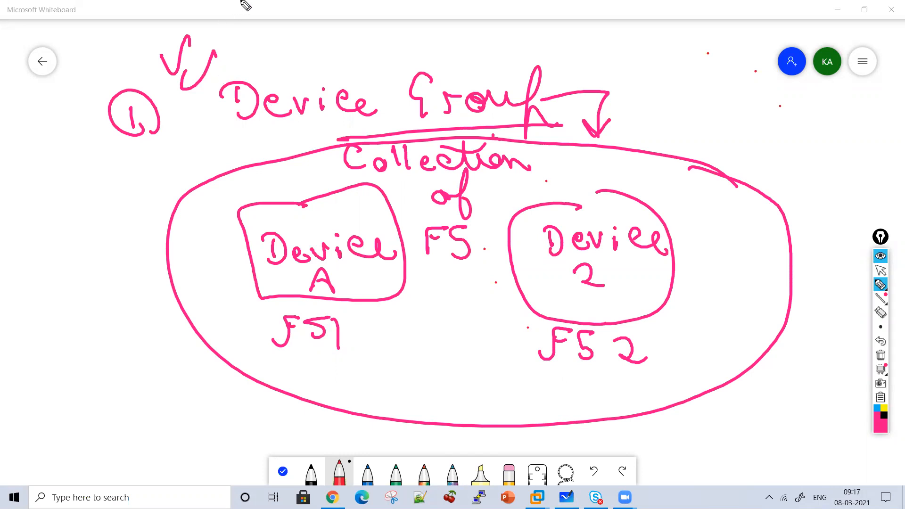
Write "Certificate" under both devices with exchange arrows between them, and add "device" to the collection note beneath a longer heading underline
mouse_move(258, 355)
left_mouse_down()
mouse_move(293, 375)
mouse_move(318, 366)
mouse_move(364, 391)
mouse_move(462, 369)
mouse_move(420, 297)
mouse_move(501, 299)
mouse_move(493, 330)
mouse_move(429, 329)
mouse_move(505, 319)
mouse_move(561, 378)
mouse_move(586, 386)
mouse_move(614, 372)
mouse_move(659, 402)
mouse_move(677, 379)
mouse_move(760, 352)
left_mouse_up()
left_click_drag(700, 331, 715, 341)
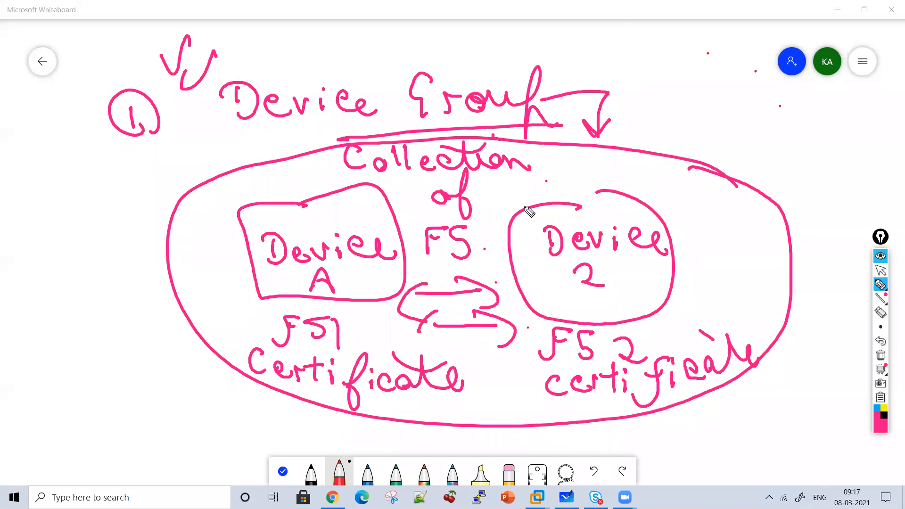
mouse_move(503, 201)
left_mouse_down()
mouse_move(532, 177)
mouse_move(615, 193)
mouse_move(643, 179)
left_mouse_up()
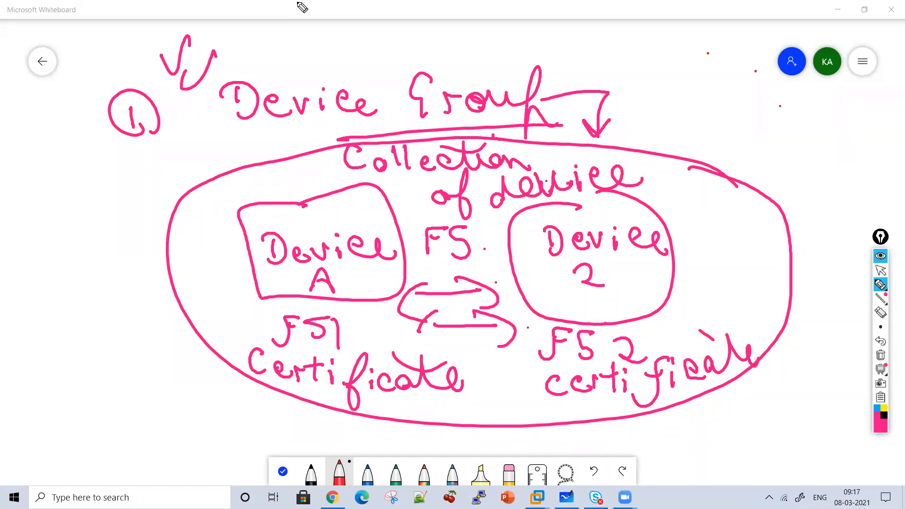
left_click_drag(242, 141, 427, 131)
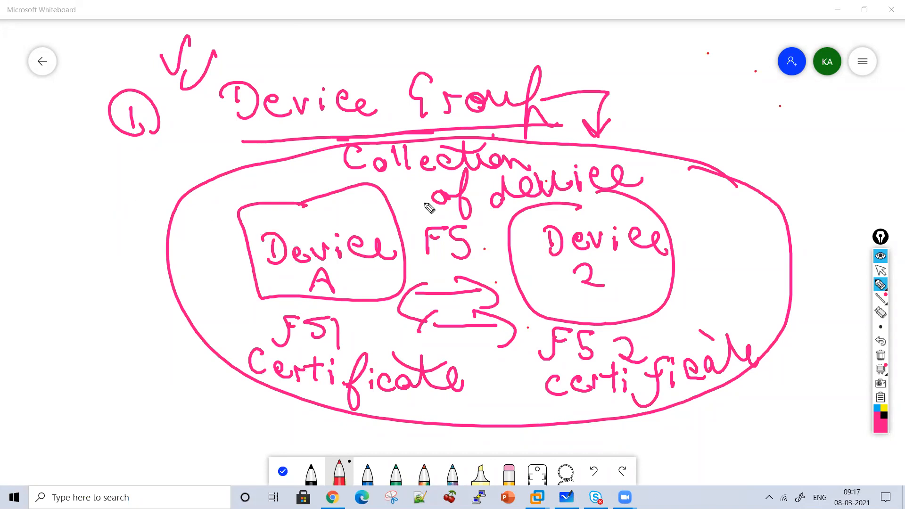
Write an underlined "Cluster" note beside Device A with an arrow down to "share configuration"
mouse_move(82, 216)
left_mouse_down()
mouse_move(91, 249)
mouse_move(137, 240)
mouse_move(179, 210)
mouse_move(228, 221)
left_mouse_up()
left_click_drag(125, 222, 146, 216)
mouse_move(214, 241)
left_mouse_down()
mouse_move(83, 257)
mouse_move(106, 298)
mouse_move(117, 286)
left_mouse_up()
left_click_drag(82, 321, 65, 343)
mouse_move(84, 309)
left_mouse_down()
mouse_move(97, 335)
mouse_move(135, 321)
mouse_move(184, 325)
left_mouse_up()
mouse_move(100, 376)
left_mouse_down()
mouse_move(97, 392)
mouse_move(141, 385)
left_mouse_up()
left_click_drag(155, 354, 161, 402)
mouse_move(142, 382)
left_mouse_down()
mouse_move(237, 381)
mouse_move(300, 399)
left_mouse_up()
left_click_drag(268, 376, 282, 372)
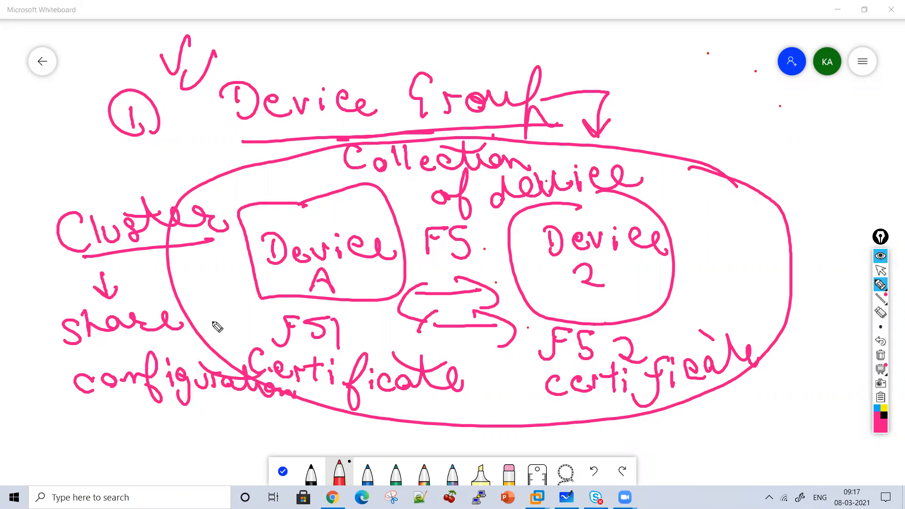
Draw an arrow down to Device A and write an underlined "V.S" beside it
left_click_drag(268, 150, 275, 196)
left_click_drag(258, 175, 285, 175)
mouse_move(177, 149)
left_mouse_down()
mouse_move(203, 147)
mouse_move(213, 163)
mouse_move(189, 174)
left_mouse_up()
left_click(204, 154)
left_click(230, 161)
left_click_drag(234, 185, 215, 182)
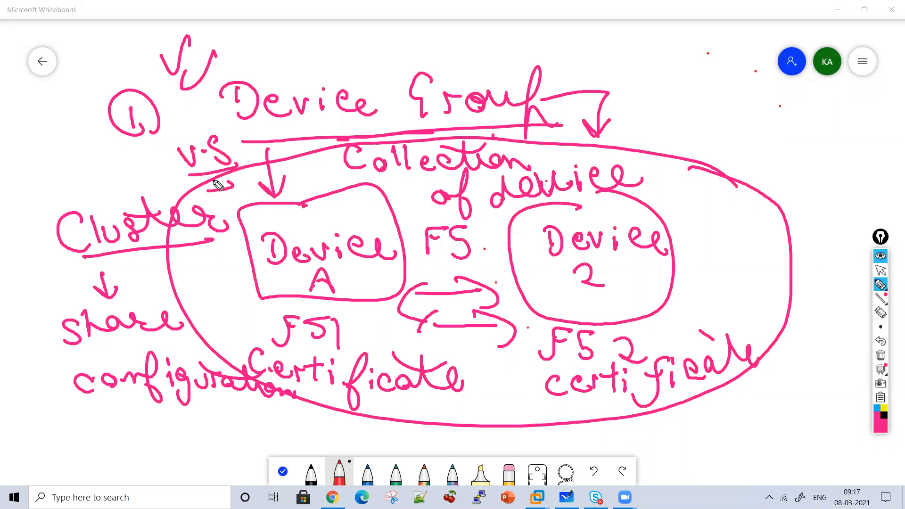
Clear the drawing and write the underlined heading "Active-standby"
left_click(881, 356)
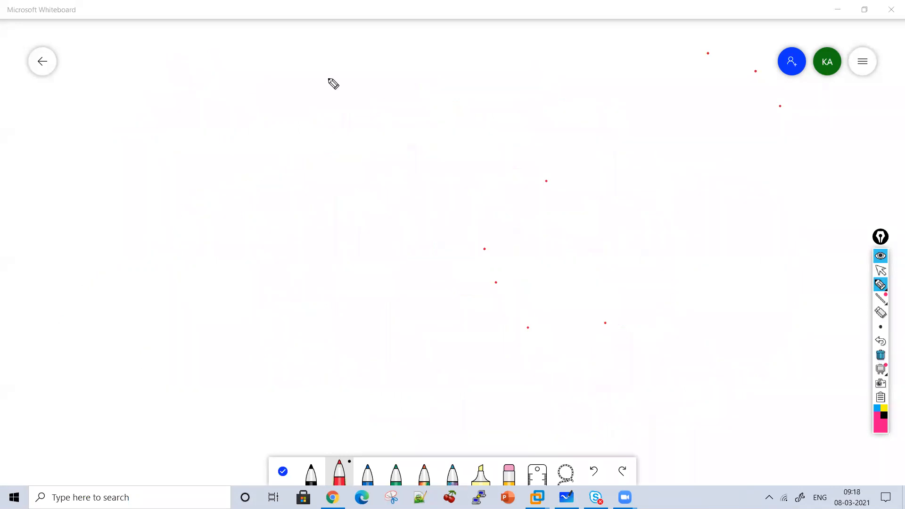
left_click_drag(259, 90, 293, 87)
mouse_move(266, 73)
left_mouse_down()
mouse_move(294, 71)
mouse_move(321, 87)
left_mouse_up()
mouse_move(331, 54)
left_mouse_down()
mouse_move(331, 87)
mouse_move(336, 63)
left_mouse_up()
left_click(348, 59)
mouse_move(350, 72)
left_mouse_down()
mouse_move(353, 92)
mouse_move(381, 63)
left_mouse_up()
mouse_move(401, 78)
left_mouse_down()
mouse_move(420, 88)
mouse_move(463, 84)
left_mouse_up()
mouse_move(498, 62)
left_mouse_down()
mouse_move(500, 92)
mouse_move(565, 89)
mouse_move(628, 56)
mouse_move(631, 73)
mouse_move(677, 69)
mouse_move(697, 105)
mouse_move(444, 128)
left_mouse_up()
Draw rounded boxes labelled F51 and F52 below the heading and connect each one to it with a line
mouse_move(291, 167)
left_mouse_down()
mouse_move(311, 243)
mouse_move(310, 179)
mouse_move(283, 231)
left_mouse_up()
mouse_move(298, 200)
left_mouse_down()
mouse_move(311, 212)
mouse_move(326, 194)
left_mouse_up()
left_click_drag(331, 195, 338, 221)
mouse_move(602, 166)
left_mouse_down()
mouse_move(556, 226)
mouse_move(629, 168)
left_mouse_up()
mouse_move(607, 232)
left_mouse_down()
mouse_move(639, 196)
mouse_move(669, 208)
mouse_move(610, 174)
mouse_move(498, 139)
left_mouse_up()
mouse_move(330, 162)
left_mouse_down()
mouse_move(414, 121)
mouse_move(498, 113)
left_mouse_up()
Label F51 "Active" and F52 "Standby", with an underline and an arrow beneath "Active"
mouse_move(261, 312)
left_mouse_down()
mouse_move(347, 283)
mouse_move(396, 293)
left_mouse_up()
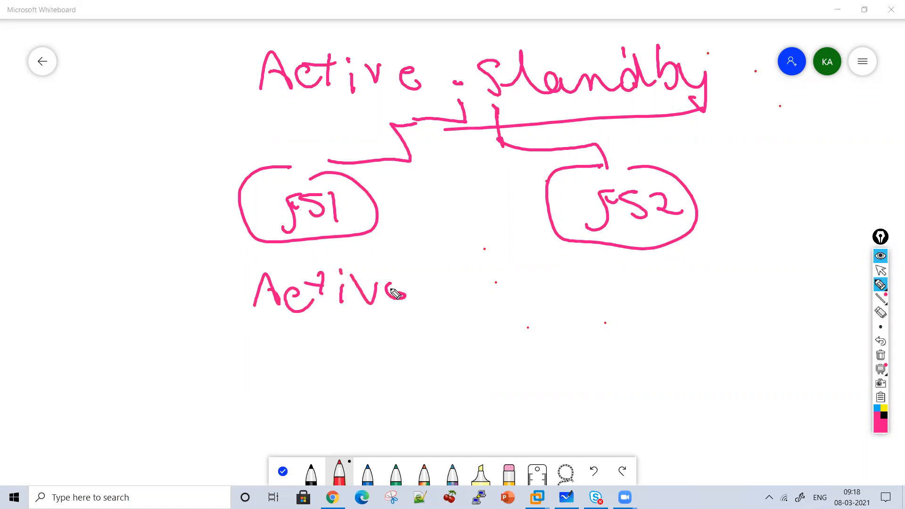
mouse_move(556, 275)
left_mouse_down()
mouse_move(583, 266)
mouse_move(607, 289)
mouse_move(678, 281)
mouse_move(698, 310)
mouse_move(693, 325)
left_mouse_up()
left_click_drag(280, 334, 398, 325)
left_click_drag(300, 363, 361, 351)
Write "Configuration" between F51 and F52 with an arrow down to a circled "V.S Pool"
mouse_move(424, 212)
left_mouse_down()
mouse_move(430, 225)
mouse_move(479, 210)
mouse_move(491, 233)
mouse_move(504, 218)
mouse_move(530, 226)
mouse_move(543, 212)
mouse_move(581, 204)
mouse_move(571, 196)
left_mouse_up()
mouse_move(478, 303)
left_mouse_down()
mouse_move(447, 342)
mouse_move(483, 329)
mouse_move(457, 370)
mouse_move(519, 405)
mouse_move(434, 311)
mouse_move(521, 411)
left_mouse_up()
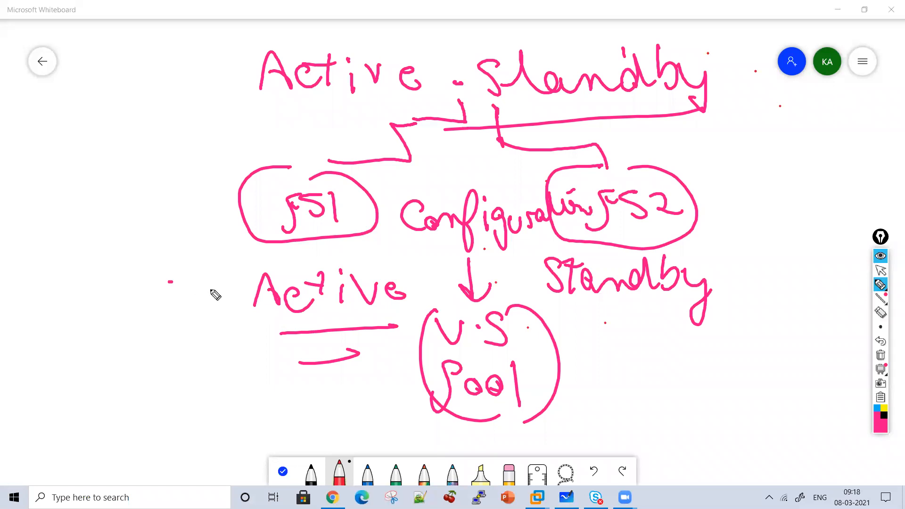
Write the note "only do configuration" beside the Active label with an arrow pointing to it
left_click_drag(169, 281, 213, 287)
left_click_drag(195, 269, 207, 317)
mouse_move(101, 231)
left_mouse_down()
mouse_move(89, 227)
mouse_move(123, 245)
mouse_move(165, 232)
mouse_move(178, 270)
left_mouse_up()
left_click_drag(95, 288, 141, 286)
left_click_drag(92, 339, 92, 361)
mouse_move(109, 351)
left_mouse_down()
mouse_move(107, 360)
mouse_move(115, 353)
left_mouse_up()
mouse_move(115, 351)
left_mouse_down()
mouse_move(149, 348)
mouse_move(174, 395)
mouse_move(205, 356)
mouse_move(288, 370)
left_mouse_up()
left_click(267, 337)
left_click_drag(188, 334, 232, 355)
Write "Profiles" below the configuration note and add arrows toward the V.S Pool circle and from Active up to F51
mouse_move(376, 336)
left_mouse_down()
mouse_move(410, 338)
mouse_move(411, 362)
left_mouse_up()
left_click_drag(372, 387, 410, 390)
mouse_move(387, 377)
left_mouse_down()
mouse_move(418, 393)
mouse_move(396, 408)
left_mouse_up()
mouse_move(218, 399)
left_mouse_down()
mouse_move(269, 416)
mouse_move(282, 446)
mouse_move(288, 422)
left_mouse_up()
left_click_drag(298, 412, 298, 430)
left_click(309, 395)
mouse_move(309, 393)
left_mouse_down()
mouse_move(312, 427)
mouse_move(333, 424)
left_mouse_up()
left_click_drag(349, 407, 337, 424)
mouse_move(323, 273)
left_mouse_down()
mouse_move(298, 248)
mouse_move(304, 250)
left_mouse_up()
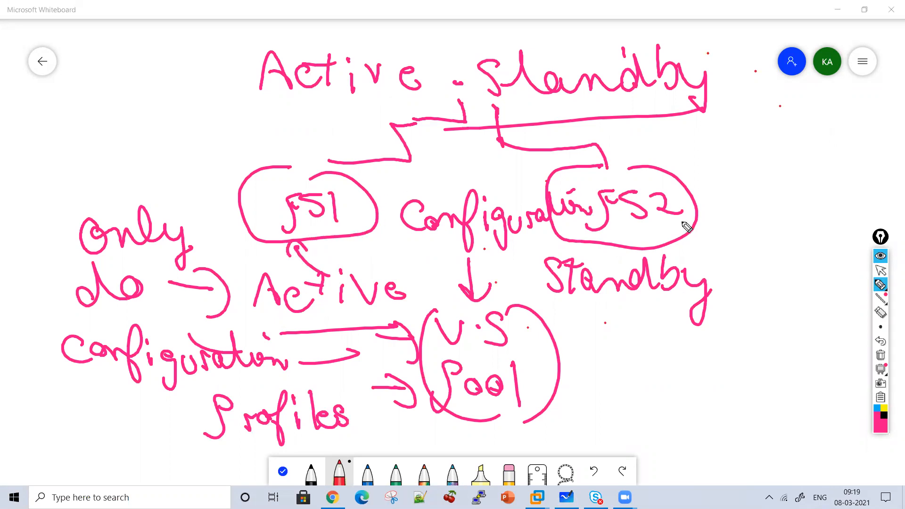
Write "V.S Pool" beside F52 and enclose it in curved brackets
left_click(753, 159)
mouse_move(718, 153)
left_mouse_down()
mouse_move(744, 155)
mouse_move(766, 176)
mouse_move(740, 231)
left_mouse_up()
left_click_drag(753, 194, 755, 214)
left_click_drag(777, 207, 827, 227)
left_click_drag(724, 130, 796, 244)
left_click_drag(794, 135, 817, 261)
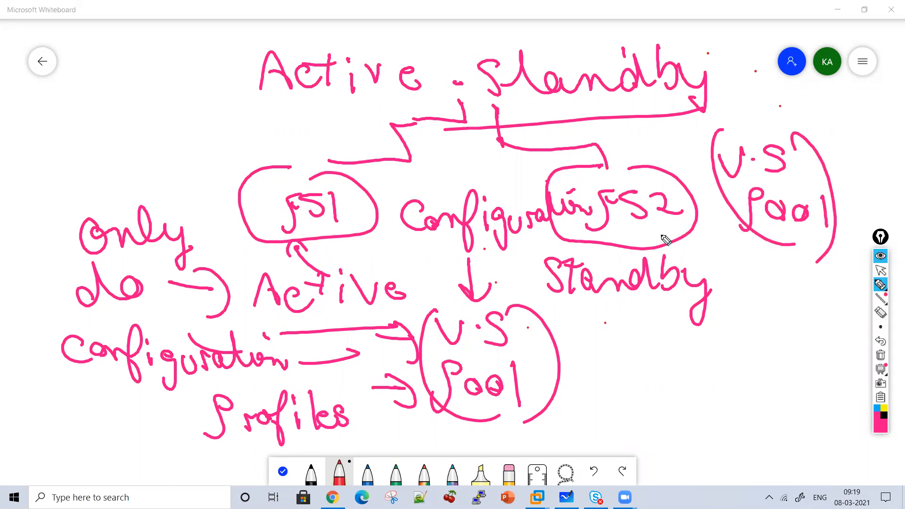
Write an underlined "Sync" with an arrow to F51, and draw a dashed two-way arrow between F51 and F52
mouse_move(185, 110)
left_mouse_down()
mouse_move(208, 133)
mouse_move(277, 125)
left_mouse_up()
left_click_drag(203, 144, 281, 132)
mouse_move(200, 160)
left_mouse_down()
mouse_move(267, 144)
mouse_move(277, 204)
left_mouse_up()
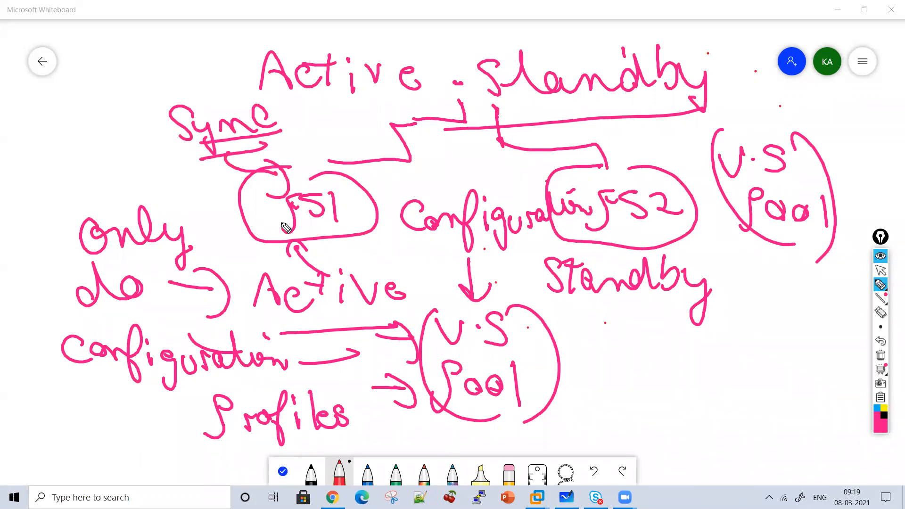
mouse_move(375, 189)
left_mouse_down()
mouse_move(451, 174)
mouse_move(538, 174)
mouse_move(530, 189)
left_mouse_up()
left_click_drag(371, 172, 414, 208)
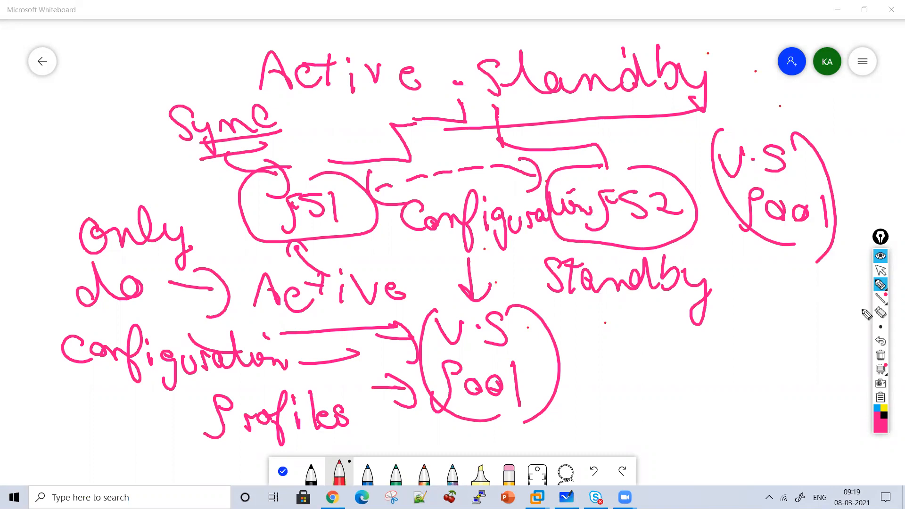
Clear the drawing and write the underlined heading "Device Group" with a circled 1 in front
left_click(881, 355)
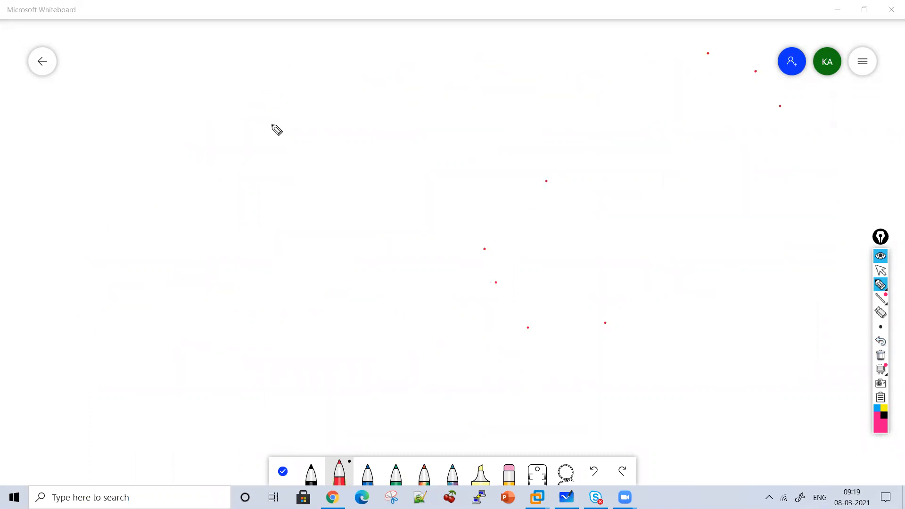
left_click_drag(281, 79, 281, 110)
mouse_move(264, 81)
left_mouse_down()
mouse_move(301, 105)
mouse_move(283, 112)
left_mouse_up()
mouse_move(307, 96)
left_mouse_down()
mouse_move(332, 105)
mouse_move(351, 90)
mouse_move(367, 105)
left_mouse_up()
left_click(362, 80)
mouse_move(389, 91)
left_mouse_down()
mouse_move(485, 107)
mouse_move(476, 111)
mouse_move(529, 90)
mouse_move(561, 97)
mouse_move(595, 135)
mouse_move(379, 128)
left_mouse_up()
mouse_move(225, 95)
left_mouse_down()
mouse_move(227, 111)
mouse_move(250, 104)
left_mouse_up()
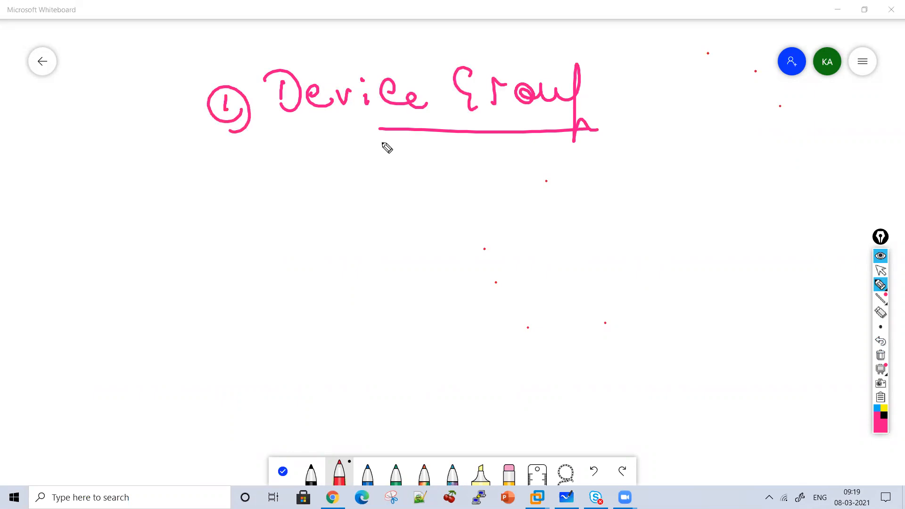
Draw rounded boxes labelled F51 and F52 below the heading and enclose both in a large oval
mouse_move(392, 136)
left_mouse_down()
mouse_move(340, 200)
mouse_move(390, 141)
left_mouse_up()
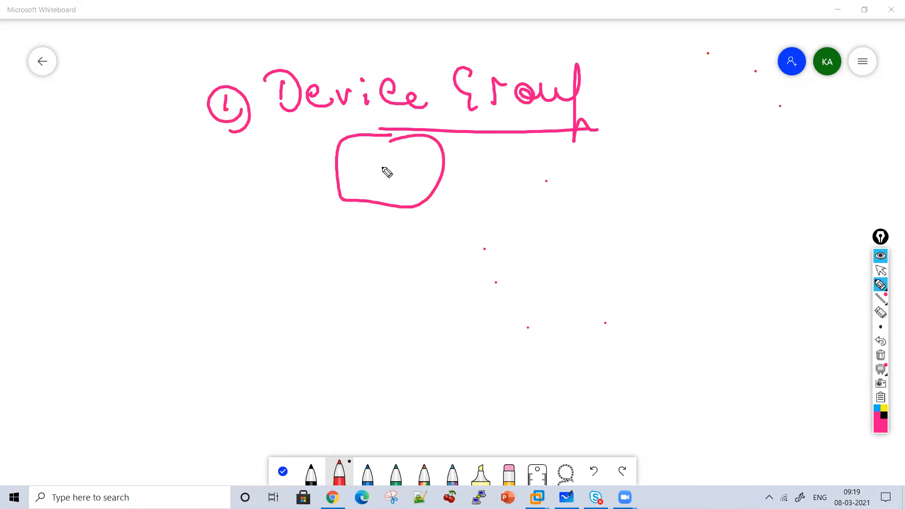
mouse_move(556, 150)
left_mouse_down()
mouse_move(599, 163)
mouse_move(557, 151)
left_mouse_up()
mouse_move(636, 142)
left_mouse_down()
mouse_move(665, 219)
mouse_move(415, 111)
mouse_move(753, 219)
left_mouse_up()
mouse_move(360, 198)
left_mouse_down()
mouse_move(378, 162)
mouse_move(382, 189)
left_mouse_up()
left_click_drag(404, 161, 415, 191)
mouse_move(520, 193)
left_mouse_down()
mouse_move(525, 199)
mouse_move(549, 164)
mouse_move(554, 191)
mouse_move(596, 191)
left_mouse_up()
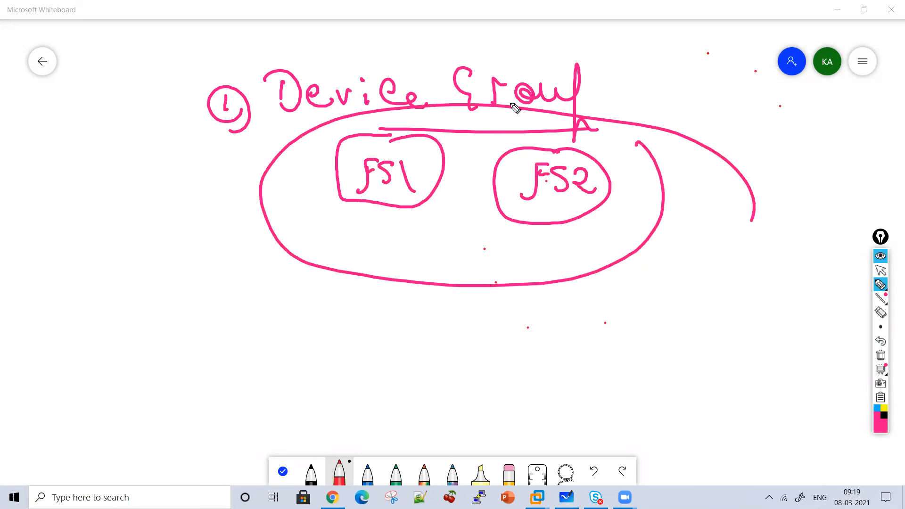
Write "Active" under F51 and "Standby" under F52 inside the oval
left_click_drag(353, 255, 377, 251)
left_click_drag(405, 240, 460, 241)
left_click_drag(529, 217, 512, 242)
mouse_move(544, 213)
left_mouse_down()
mouse_move(541, 227)
mouse_move(608, 246)
mouse_move(665, 218)
left_mouse_up()
left_click_drag(639, 255, 660, 224)
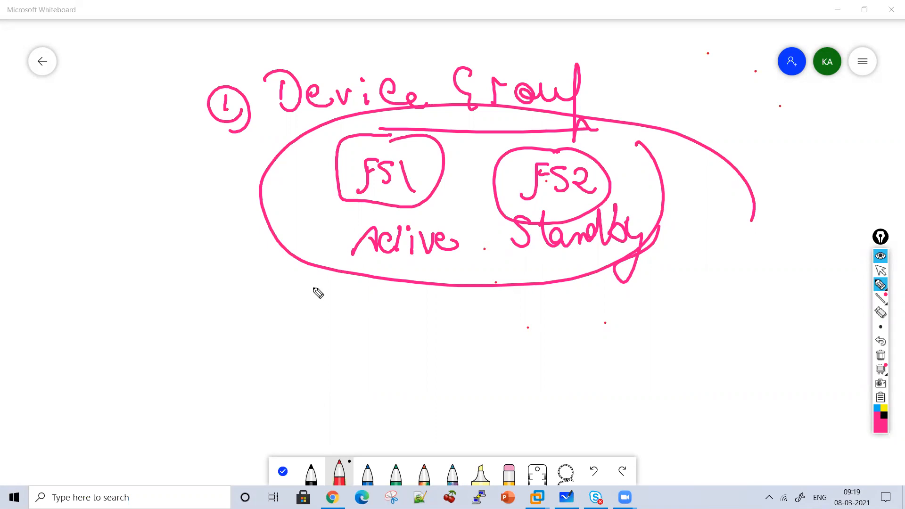
Write the point "Trust Each Other" below the oval, numbered with a circled 1
left_click_drag(178, 305, 182, 325)
mouse_move(178, 292)
left_mouse_down()
mouse_move(190, 336)
mouse_move(197, 306)
left_mouse_up()
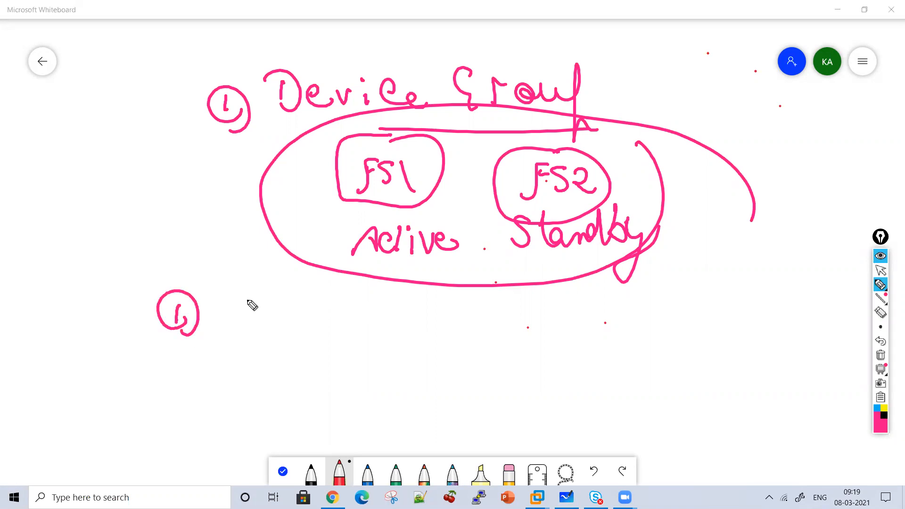
mouse_move(251, 303)
left_mouse_down()
mouse_move(257, 317)
mouse_move(299, 326)
mouse_move(319, 296)
mouse_move(401, 315)
mouse_move(436, 297)
mouse_move(546, 304)
mouse_move(622, 323)
mouse_move(639, 339)
left_mouse_up()
left_click_drag(498, 290, 516, 307)
left_click_drag(544, 309, 570, 309)
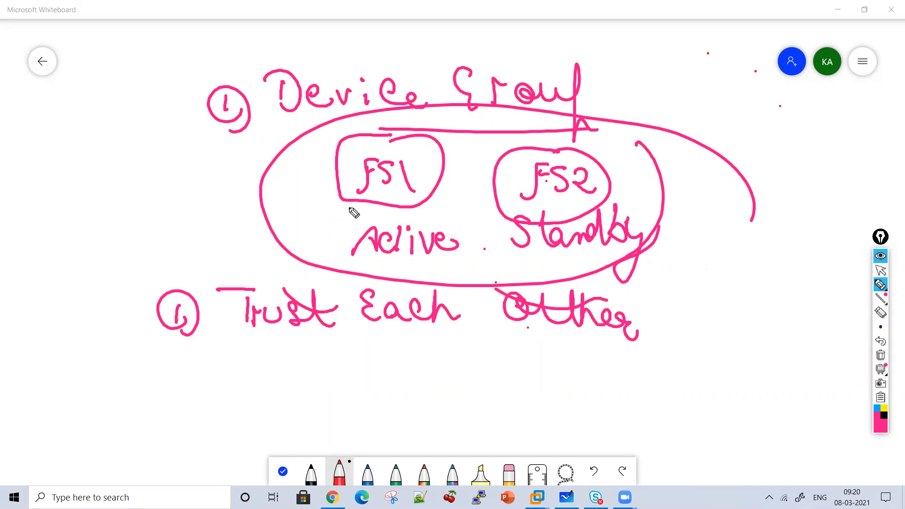
Add "(Certificates)" after the trust point and draw exchange arrows between F51 and F52
left_click_drag(667, 275, 684, 330)
mouse_move(710, 290)
left_mouse_down()
mouse_move(716, 317)
mouse_move(761, 298)
mouse_move(798, 302)
mouse_move(832, 324)
mouse_move(873, 316)
left_mouse_up()
left_click_drag(842, 278, 838, 346)
mouse_move(491, 194)
left_mouse_down()
mouse_move(433, 201)
mouse_move(457, 206)
left_mouse_up()
left_click_drag(445, 159, 481, 170)
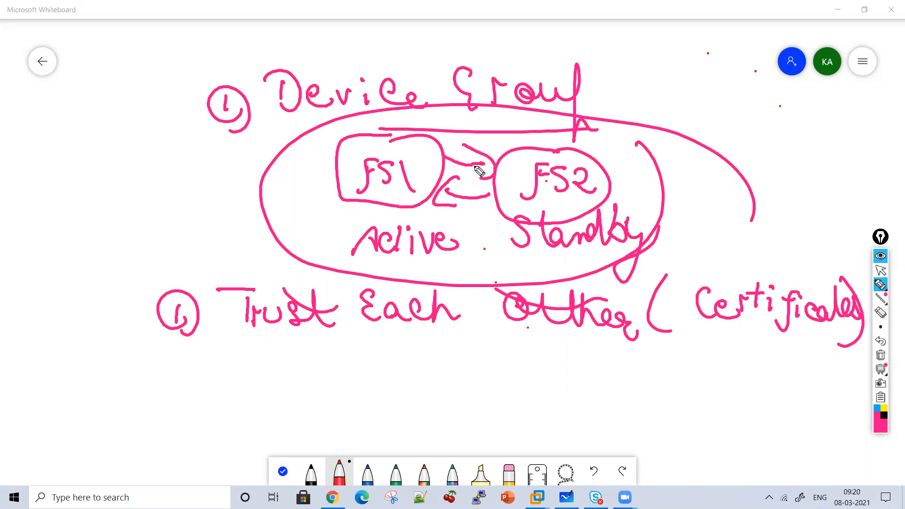
Underline "Trust", "Certificates" and the whole trust line, and draw curved lines out from F51 and F52
left_click_drag(259, 332, 338, 326)
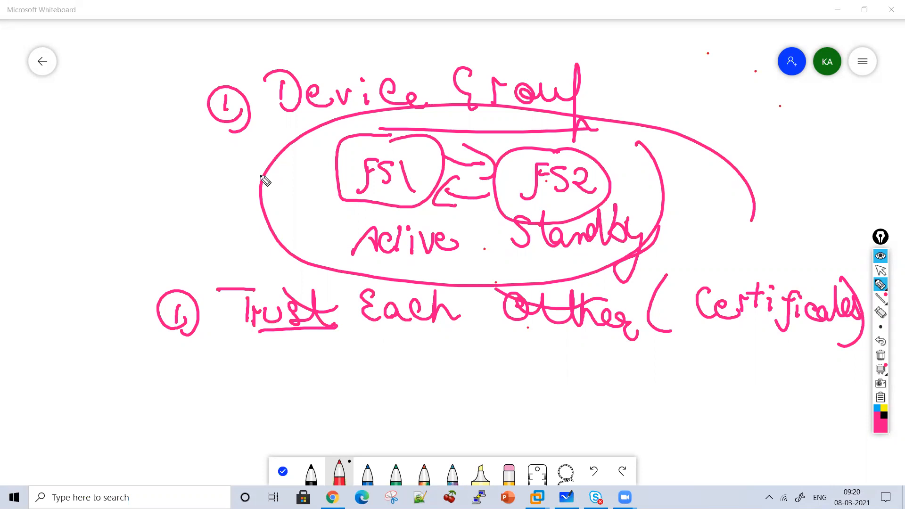
left_click_drag(336, 191, 283, 123)
left_click_drag(514, 110, 543, 150)
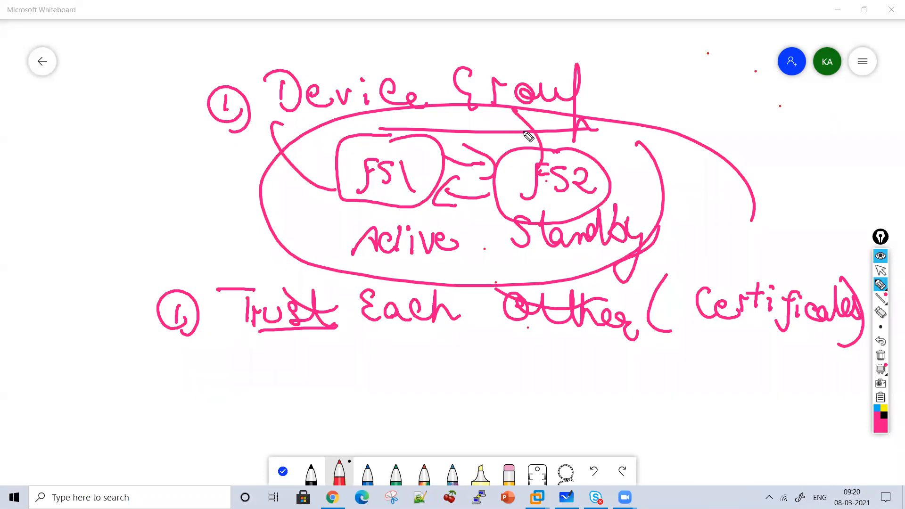
left_click_drag(708, 336, 791, 334)
left_click_drag(629, 361, 304, 353)
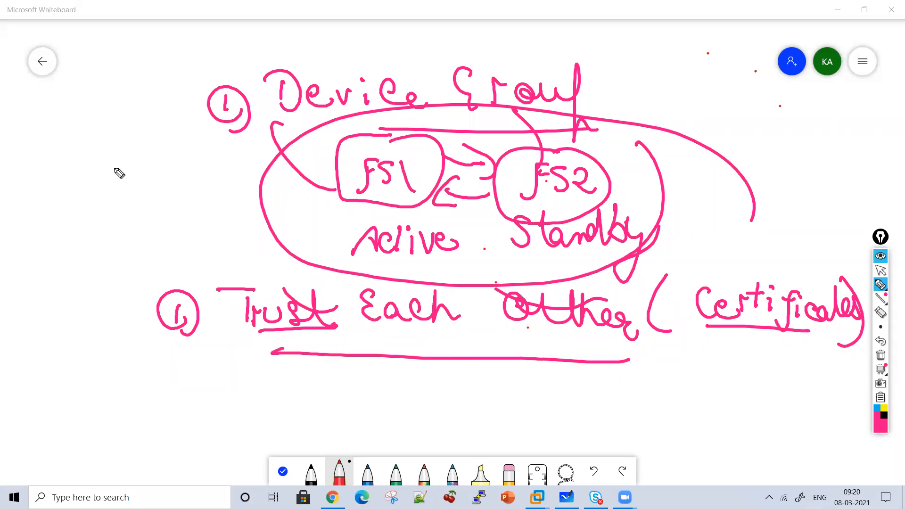
Write the note "Exchange configuration" beside the device group oval
mouse_move(49, 170)
left_mouse_down()
mouse_move(56, 182)
mouse_move(214, 158)
mouse_move(230, 178)
left_mouse_up()
mouse_move(71, 228)
left_mouse_down()
mouse_move(94, 238)
mouse_move(151, 221)
mouse_move(175, 259)
mouse_move(191, 224)
mouse_move(249, 206)
mouse_move(250, 190)
mouse_move(233, 187)
left_mouse_up()
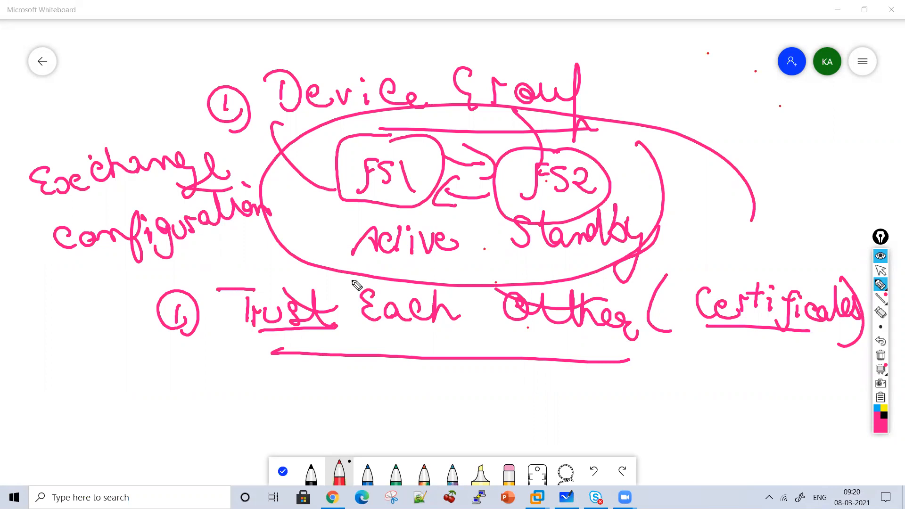
Clear the drawing and sketch an underlined "Device Group" heading branching to underlined "Sync Only" and "Sync Failover"
left_click(881, 355)
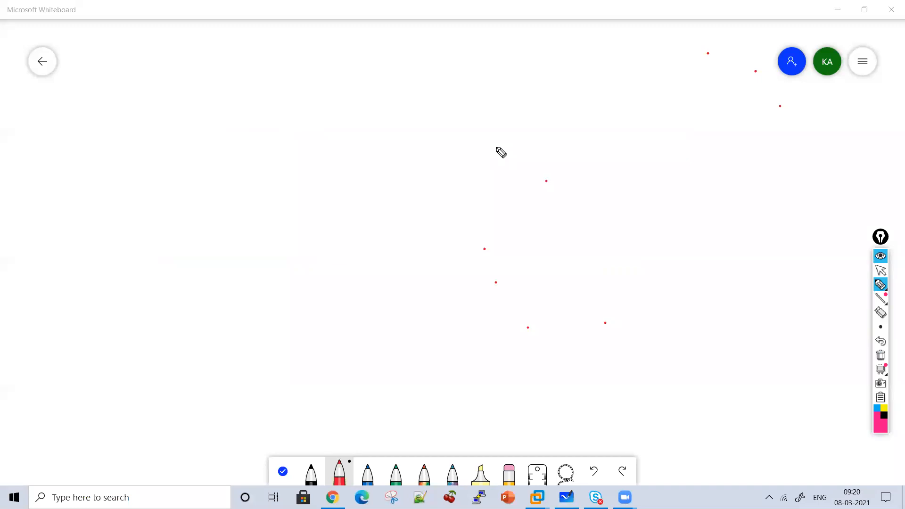
mouse_move(268, 83)
left_mouse_down()
mouse_move(281, 73)
mouse_move(375, 95)
mouse_move(411, 83)
mouse_move(457, 92)
mouse_move(491, 81)
mouse_move(582, 78)
mouse_move(633, 117)
mouse_move(372, 168)
mouse_move(644, 227)
mouse_move(664, 220)
left_mouse_up()
left_click_drag(277, 226, 331, 223)
mouse_move(204, 259)
left_mouse_down()
mouse_move(233, 289)
mouse_move(343, 289)
mouse_move(322, 290)
mouse_move(433, 303)
mouse_move(450, 319)
left_mouse_up()
mouse_move(580, 259)
left_mouse_down()
mouse_move(606, 316)
mouse_move(661, 287)
mouse_move(731, 285)
mouse_move(758, 265)
mouse_move(774, 273)
mouse_move(797, 260)
mouse_move(848, 262)
mouse_move(845, 299)
mouse_move(679, 297)
left_mouse_up()
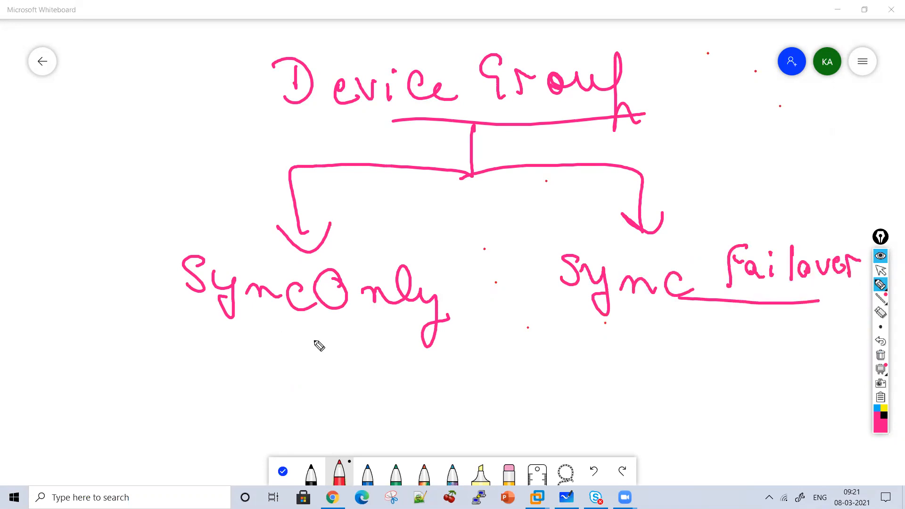
left_click_drag(335, 338, 155, 337)
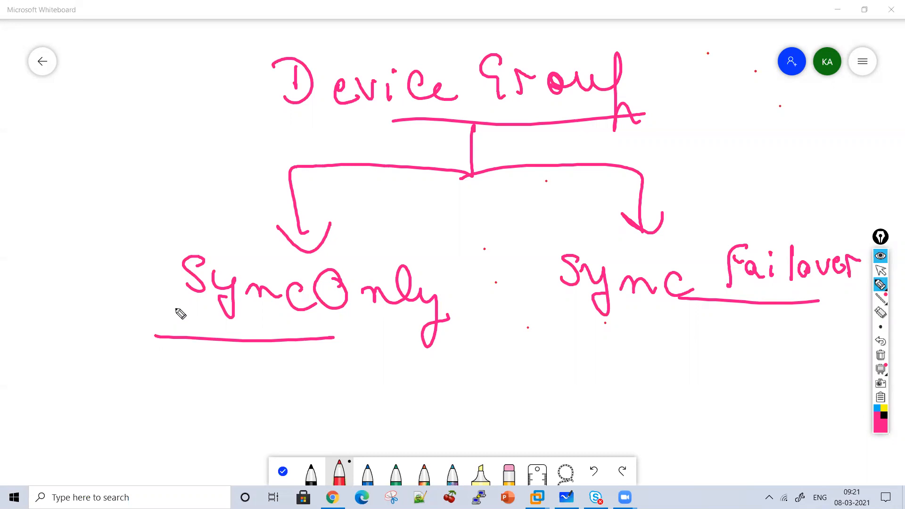
Draw an arrow up from "Sync Only" and write "Synchronize configuration data" above it
mouse_move(165, 243)
left_mouse_down()
mouse_move(159, 221)
mouse_move(168, 208)
left_mouse_up()
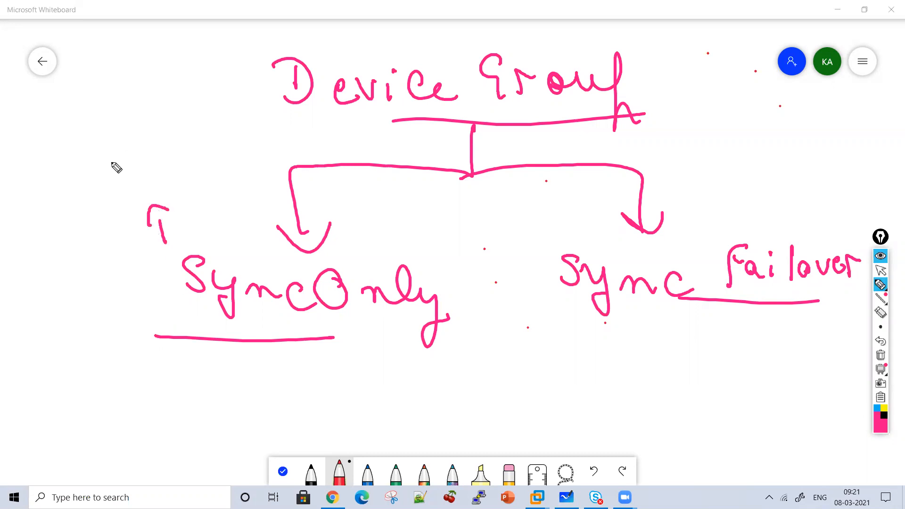
left_click_drag(91, 133, 82, 166)
mouse_move(98, 150)
left_mouse_down()
mouse_move(114, 159)
mouse_move(104, 186)
left_mouse_up()
left_click_drag(115, 161, 158, 164)
mouse_move(160, 124)
left_mouse_down()
mouse_move(192, 158)
mouse_move(203, 142)
mouse_move(241, 142)
mouse_move(259, 153)
mouse_move(296, 138)
left_mouse_up()
left_click_drag(240, 105, 262, 114)
mouse_move(118, 182)
left_mouse_down()
mouse_move(133, 198)
mouse_move(222, 198)
mouse_move(310, 170)
mouse_move(319, 153)
left_mouse_up()
mouse_move(233, 214)
left_mouse_down()
mouse_move(257, 226)
mouse_move(290, 209)
mouse_move(286, 198)
left_mouse_up()
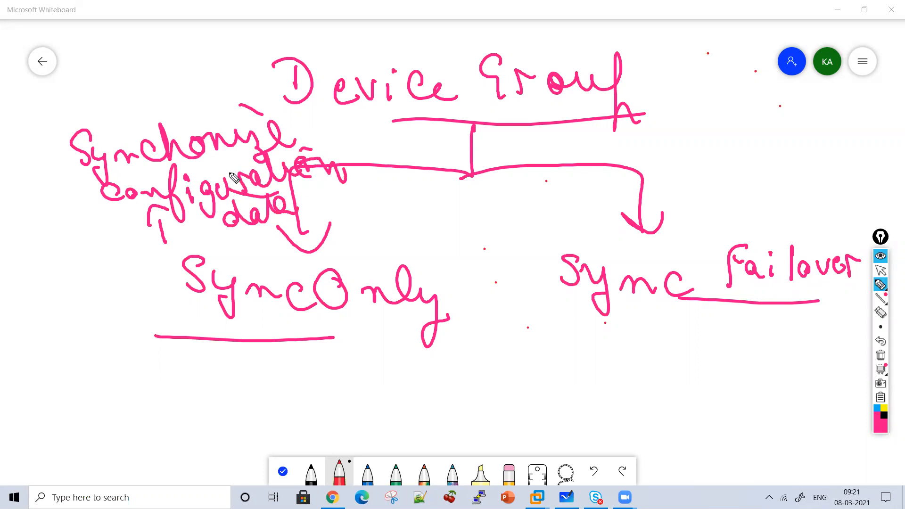
Clear the drawing and write the underlined heading "Sync-Only"
left_click(881, 355)
mouse_move(327, 65)
left_mouse_down()
mouse_move(346, 91)
mouse_move(435, 123)
mouse_move(545, 100)
mouse_move(585, 107)
mouse_move(621, 132)
mouse_move(424, 153)
left_mouse_up()
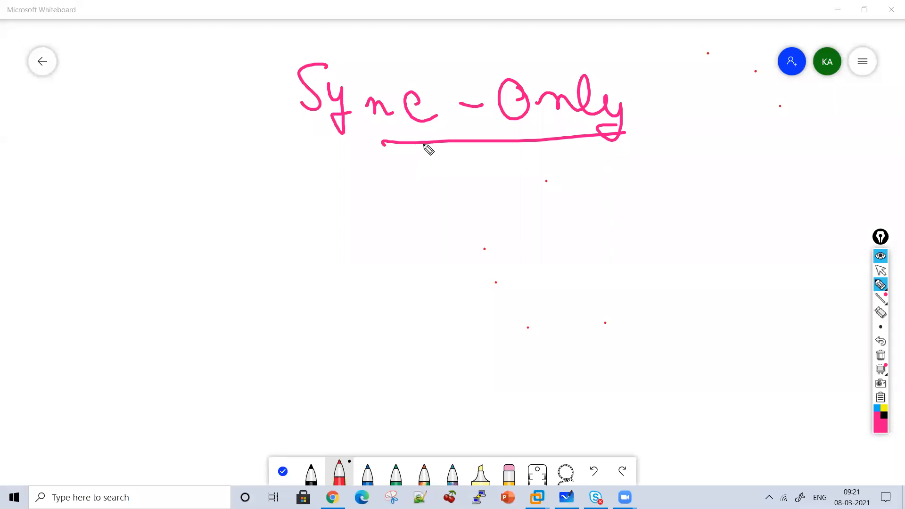
Draw an arrow down from the Sync-Only heading and write "does not support failover" below it
left_click_drag(460, 145, 461, 191)
left_click_drag(446, 169, 460, 191)
mouse_move(385, 210)
left_mouse_down()
mouse_move(415, 226)
mouse_move(424, 217)
mouse_move(601, 195)
mouse_move(643, 223)
mouse_move(698, 188)
mouse_move(728, 213)
mouse_move(768, 192)
mouse_move(795, 195)
left_mouse_up()
left_click_drag(637, 220, 639, 198)
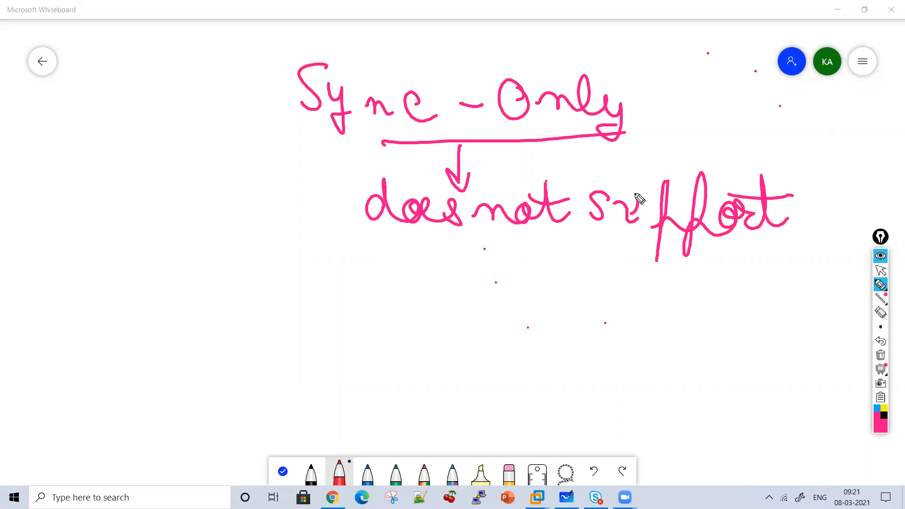
mouse_move(350, 268)
left_mouse_down()
mouse_move(360, 303)
mouse_move(380, 275)
mouse_move(427, 264)
mouse_move(454, 281)
mouse_move(552, 274)
left_mouse_up()
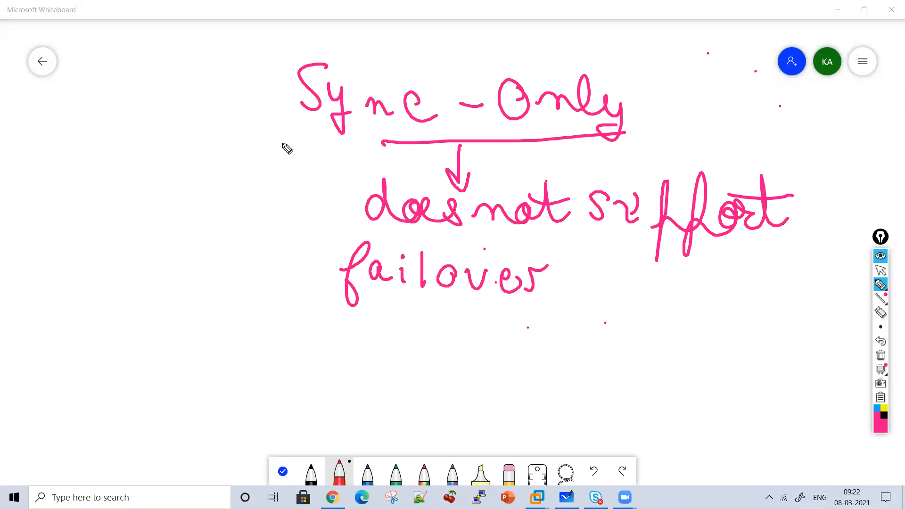
Draw an arrow from the "Sync-Only" heading, write "Synchronize only configuration Data" beneath it, circle the heading and add an arrow to "support"
mouse_move(282, 133)
left_mouse_down()
mouse_move(262, 162)
mouse_move(290, 153)
left_mouse_up()
mouse_move(172, 175)
left_mouse_down()
mouse_move(179, 226)
mouse_move(238, 197)
mouse_move(275, 204)
mouse_move(297, 196)
mouse_move(335, 218)
mouse_move(348, 208)
left_mouse_up()
left_click(198, 202)
left_click(330, 170)
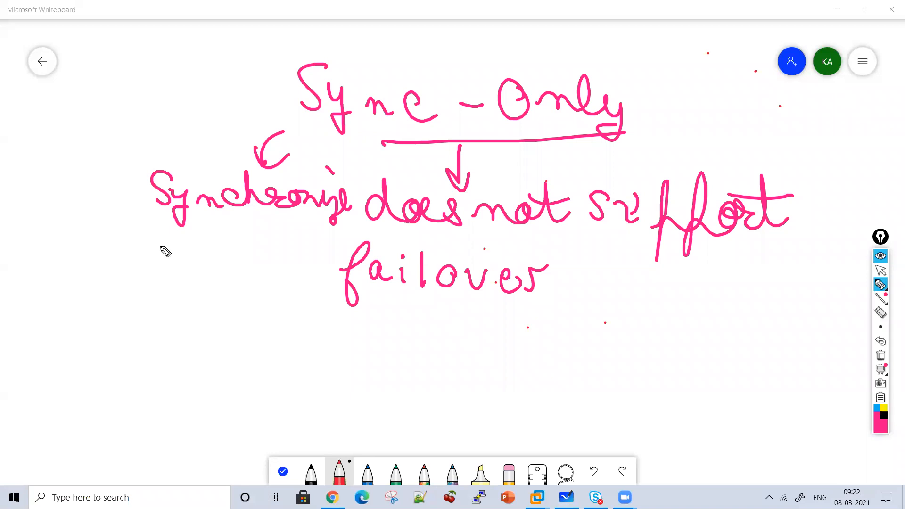
mouse_move(148, 250)
left_mouse_down()
mouse_move(165, 261)
mouse_move(228, 265)
mouse_move(220, 294)
left_mouse_up()
mouse_move(134, 311)
left_mouse_down()
mouse_move(161, 325)
mouse_move(210, 299)
mouse_move(235, 355)
mouse_move(257, 325)
mouse_move(299, 323)
mouse_move(329, 340)
mouse_move(333, 319)
mouse_move(266, 298)
left_mouse_up()
left_click_drag(160, 399, 167, 397)
mouse_move(150, 363)
left_mouse_down()
mouse_move(192, 384)
mouse_move(242, 380)
mouse_move(262, 394)
left_mouse_up()
left_click_drag(181, 354, 218, 375)
mouse_move(387, 153)
left_mouse_down()
mouse_move(262, 85)
mouse_move(618, 151)
left_mouse_up()
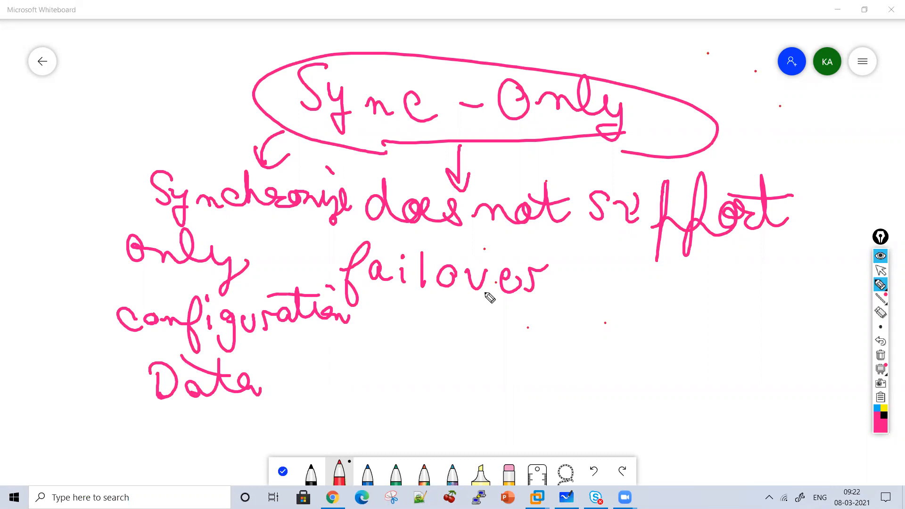
mouse_move(573, 274)
left_mouse_down()
mouse_move(599, 239)
mouse_move(621, 239)
left_mouse_up()
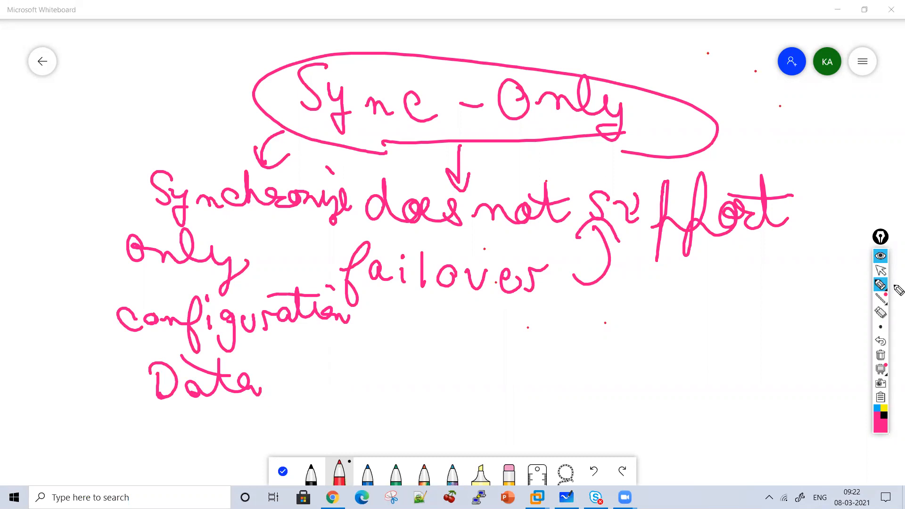
Clear the drawing and sketch two stacked, linked shapes with a line below that splits into two branches
left_click(881, 355)
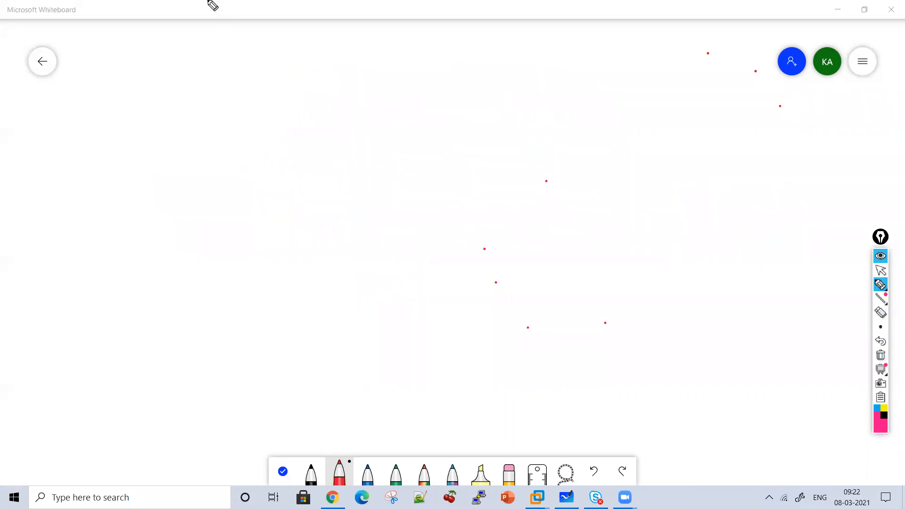
mouse_move(347, 55)
left_mouse_down()
mouse_move(396, 57)
mouse_move(349, 55)
left_mouse_up()
left_click_drag(336, 118, 337, 138)
mouse_move(291, 163)
left_mouse_down()
mouse_move(360, 161)
mouse_move(321, 144)
left_mouse_up()
mouse_move(343, 204)
left_mouse_down()
mouse_move(344, 235)
mouse_move(204, 275)
left_mouse_up()
mouse_move(303, 236)
left_mouse_down()
mouse_move(434, 239)
mouse_move(444, 289)
left_mouse_up()
Draw an oval at the end of each branch and label them "F5 1" and "F5 2"
mouse_move(203, 293)
left_mouse_down()
mouse_move(233, 350)
mouse_move(204, 296)
left_mouse_up()
left_click_drag(158, 308, 149, 339)
left_click_drag(190, 311, 204, 347)
mouse_move(427, 300)
left_mouse_down()
mouse_move(384, 330)
mouse_move(444, 302)
mouse_move(397, 352)
left_mouse_up()
mouse_move(417, 329)
left_mouse_down()
mouse_move(428, 327)
mouse_move(436, 344)
left_mouse_up()
left_click_drag(456, 325, 471, 332)
left_click_drag(218, 318, 228, 347)
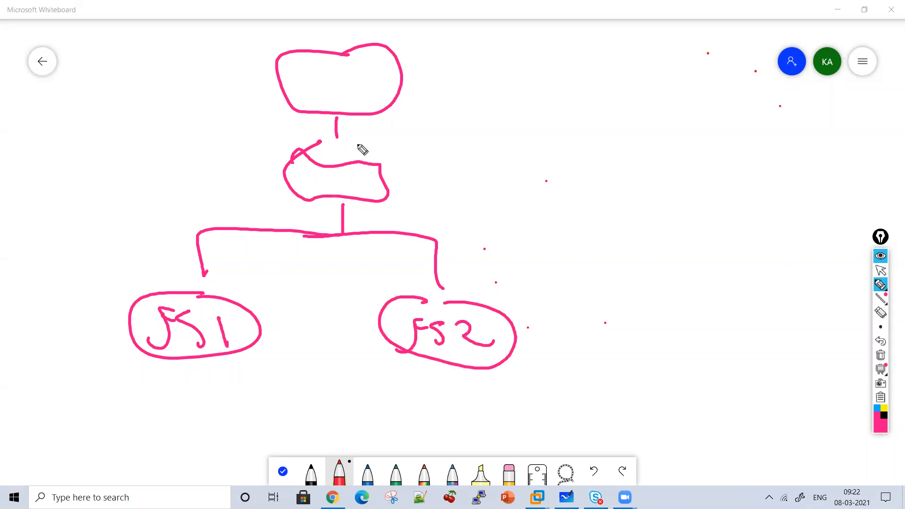
Add a circled 1 beside the diagram and write "Active" above F5 1 and "Standby" above F5 2
left_click_drag(498, 101, 499, 127)
mouse_move(504, 81)
left_mouse_down()
mouse_move(516, 132)
mouse_move(509, 84)
left_mouse_up()
mouse_move(97, 231)
left_mouse_down()
mouse_move(121, 229)
mouse_move(125, 215)
left_mouse_up()
left_click_drag(127, 215, 152, 227)
mouse_move(165, 193)
left_mouse_down()
mouse_move(169, 226)
mouse_move(198, 198)
left_mouse_up()
left_click(175, 195)
left_click_drag(204, 212, 224, 203)
mouse_move(473, 194)
left_mouse_down()
mouse_move(468, 231)
mouse_move(503, 208)
mouse_move(539, 228)
mouse_move(570, 204)
mouse_move(574, 235)
mouse_move(566, 238)
left_mouse_up()
mouse_move(590, 225)
left_mouse_down()
mouse_move(602, 250)
mouse_move(592, 265)
left_mouse_up()
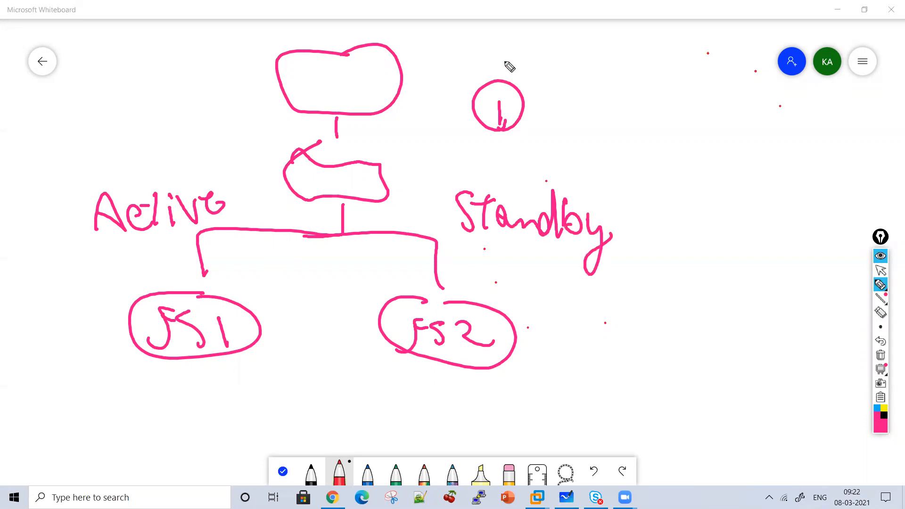
Circle "Active" and draw arrows in both directions between F5 1 and F5 2
mouse_move(252, 201)
left_mouse_down()
mouse_move(123, 255)
mouse_move(241, 233)
mouse_move(257, 286)
mouse_move(377, 288)
mouse_move(365, 312)
left_mouse_up()
left_click_drag(278, 345, 285, 349)
mouse_move(285, 314)
left_mouse_down()
mouse_move(347, 336)
mouse_move(376, 334)
left_mouse_up()
left_click_drag(267, 338, 306, 363)
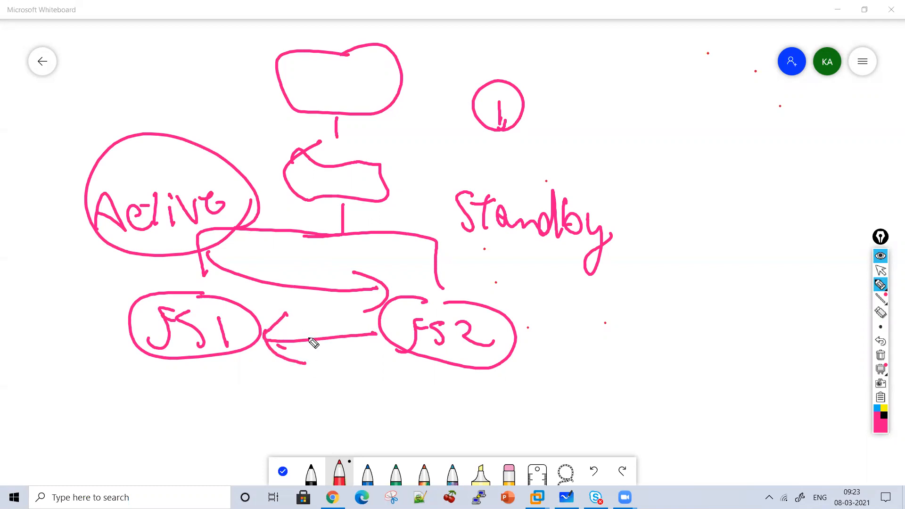
Write "Synchronize Configuration" beside the circled 1
mouse_move(567, 89)
left_mouse_down()
mouse_move(548, 123)
mouse_move(583, 141)
mouse_move(578, 150)
left_mouse_up()
mouse_move(609, 134)
left_mouse_down()
mouse_move(646, 140)
mouse_move(704, 116)
mouse_move(729, 143)
mouse_move(759, 145)
left_mouse_up()
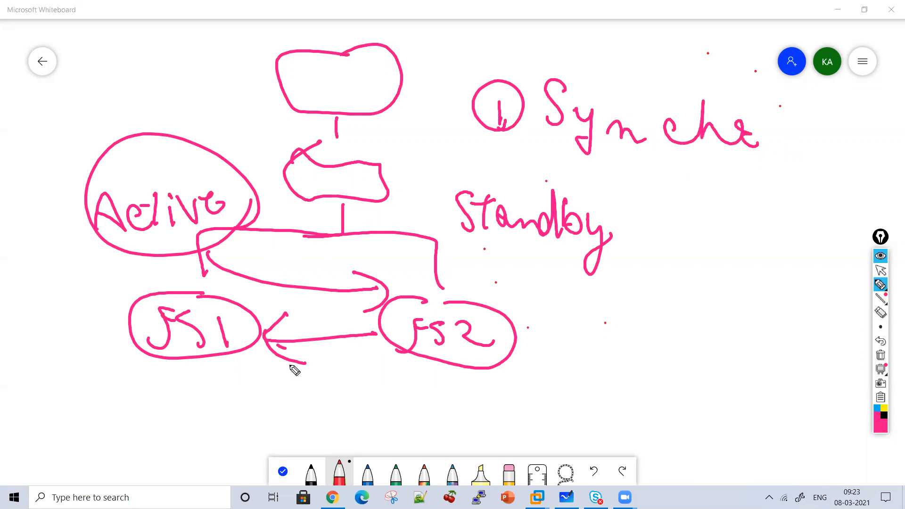
left_click_drag(335, 355, 348, 360)
mouse_move(768, 134)
left_mouse_down()
mouse_move(813, 146)
mouse_move(849, 141)
mouse_move(883, 164)
mouse_move(891, 156)
left_mouse_up()
left_click_drag(852, 134, 861, 143)
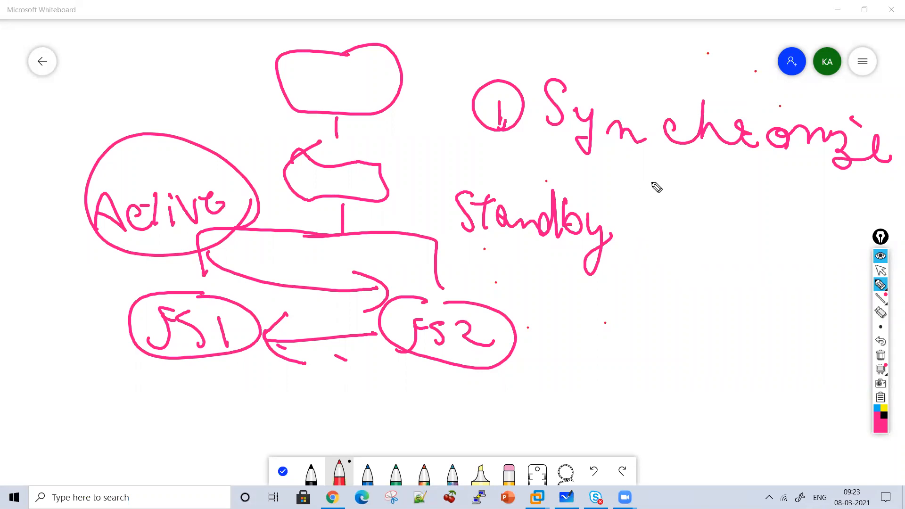
left_click_drag(645, 175, 634, 203)
left_click_drag(657, 193, 693, 208)
left_click_drag(715, 178, 721, 212)
left_click(720, 190)
mouse_move(739, 197)
left_mouse_down()
mouse_move(747, 214)
mouse_move(800, 198)
mouse_move(889, 219)
left_mouse_up()
left_click_drag(866, 177, 860, 185)
left_click_drag(807, 185, 828, 182)
Add a circled 2 below "Standby", then cross out F5 1 and draw an arrow from it towards F5 2
left_click_drag(564, 296, 588, 307)
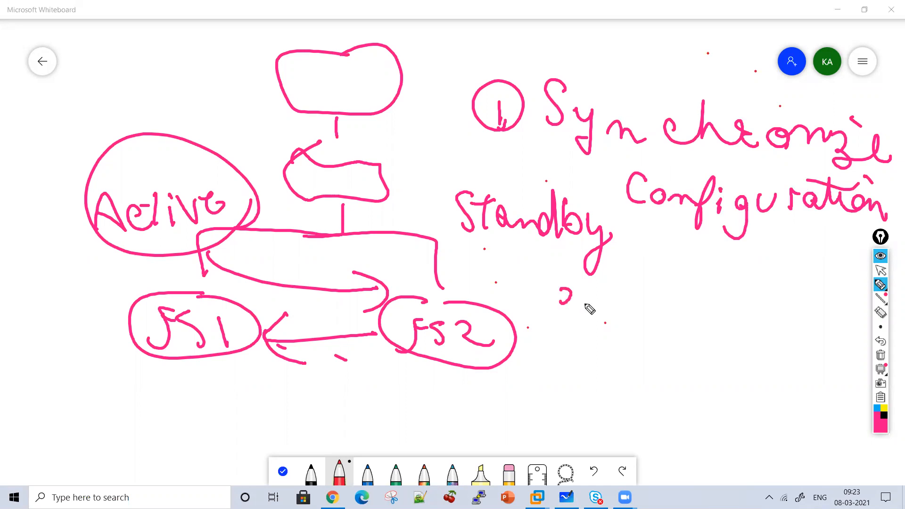
left_click_drag(590, 270, 572, 319)
left_click_drag(192, 242, 135, 356)
mouse_move(112, 270)
left_mouse_down()
mouse_move(220, 378)
mouse_move(380, 392)
mouse_move(367, 408)
left_mouse_up()
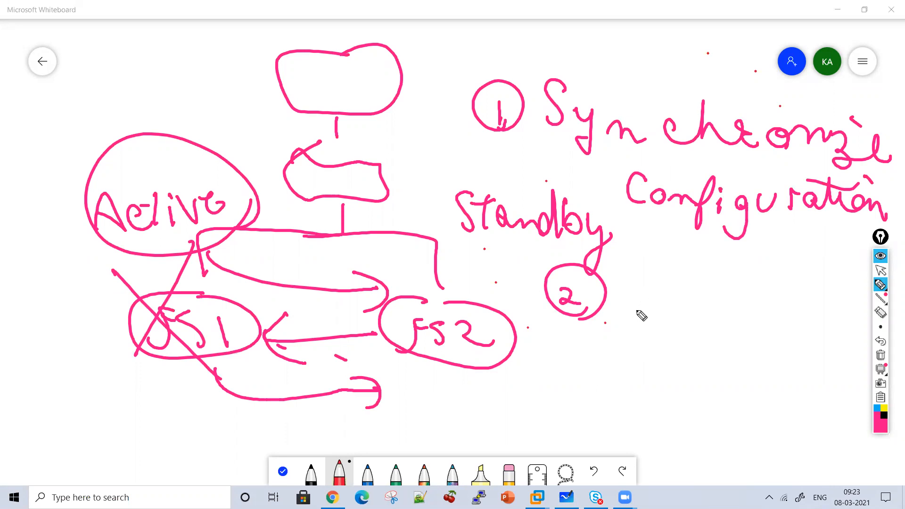
Write "Support Failover b/w device" beside the circled 2 and put check marks under F5 1 and F5 2
mouse_move(639, 276)
left_mouse_down()
mouse_move(645, 307)
mouse_move(673, 348)
mouse_move(754, 293)
mouse_move(812, 286)
left_mouse_up()
mouse_move(552, 404)
left_mouse_down()
mouse_move(588, 378)
mouse_move(642, 398)
mouse_move(708, 397)
mouse_move(733, 384)
left_mouse_up()
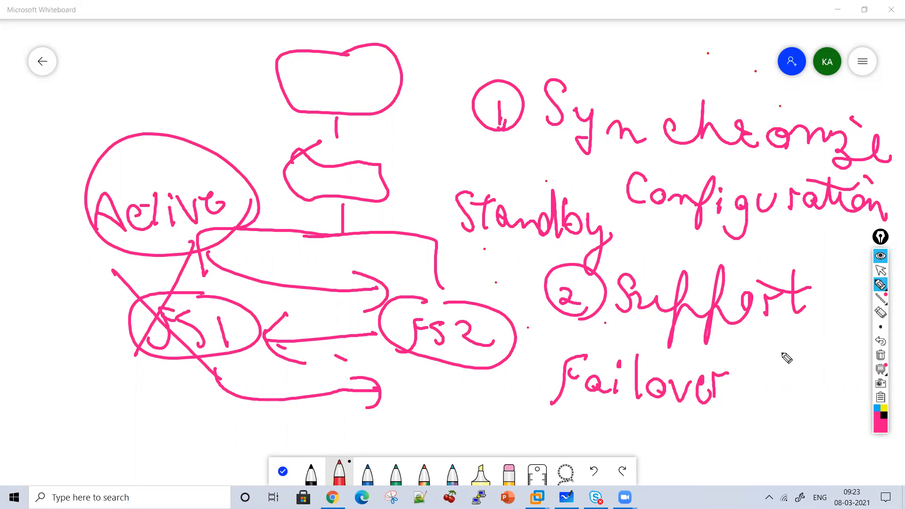
mouse_move(772, 367)
left_mouse_down()
mouse_move(779, 394)
mouse_move(801, 373)
mouse_move(833, 375)
left_mouse_up()
mouse_move(716, 431)
left_mouse_down()
mouse_move(728, 416)
mouse_move(792, 443)
mouse_move(817, 408)
left_mouse_up()
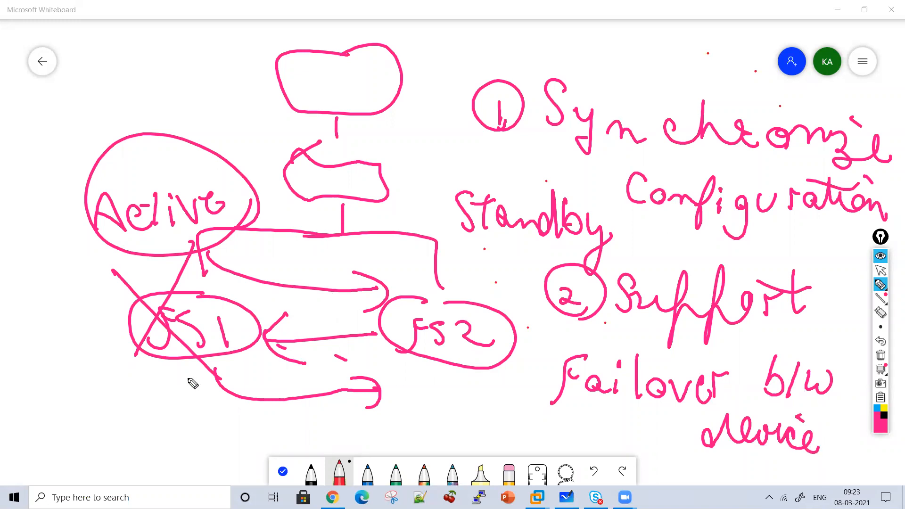
left_click_drag(187, 377, 250, 362)
left_click_drag(422, 375, 498, 342)
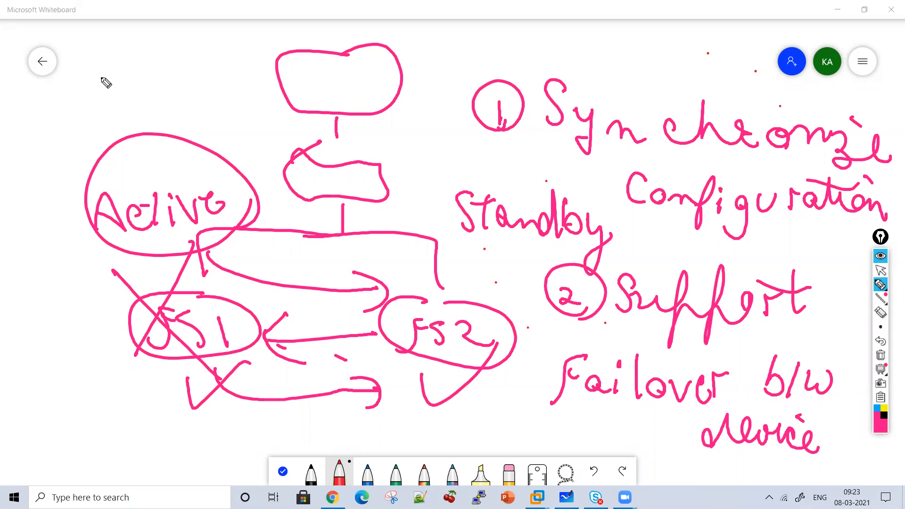
Clear the drawing, write the underlined heading "Sync-Failover Device Group" and connect it by arrows with "HA" written below
left_click(879, 357)
mouse_move(300, 59)
left_mouse_down()
mouse_move(278, 69)
mouse_move(276, 100)
left_mouse_up()
mouse_move(306, 81)
left_mouse_down()
mouse_move(321, 95)
mouse_move(303, 113)
left_mouse_up()
mouse_move(330, 103)
left_mouse_down()
mouse_move(347, 96)
mouse_move(382, 113)
mouse_move(443, 115)
mouse_move(462, 89)
mouse_move(502, 112)
mouse_move(539, 80)
mouse_move(564, 117)
mouse_move(599, 119)
mouse_move(639, 102)
mouse_move(659, 112)
mouse_move(781, 103)
mouse_move(633, 146)
mouse_move(401, 169)
mouse_move(440, 196)
mouse_move(507, 183)
mouse_move(570, 210)
mouse_move(420, 210)
left_mouse_up()
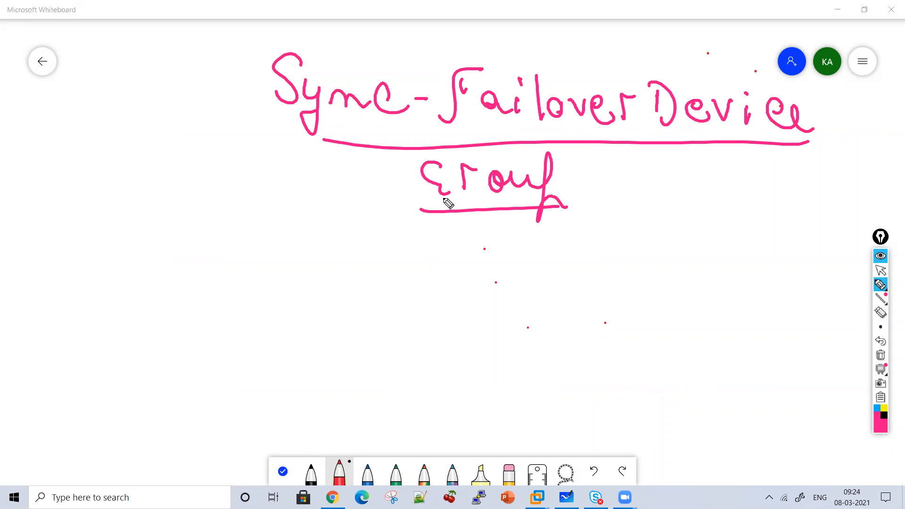
mouse_move(444, 255)
left_mouse_down()
mouse_move(443, 285)
mouse_move(367, 306)
mouse_move(424, 299)
mouse_move(471, 312)
mouse_move(643, 147)
left_mouse_up()
left_click_drag(617, 178, 668, 191)
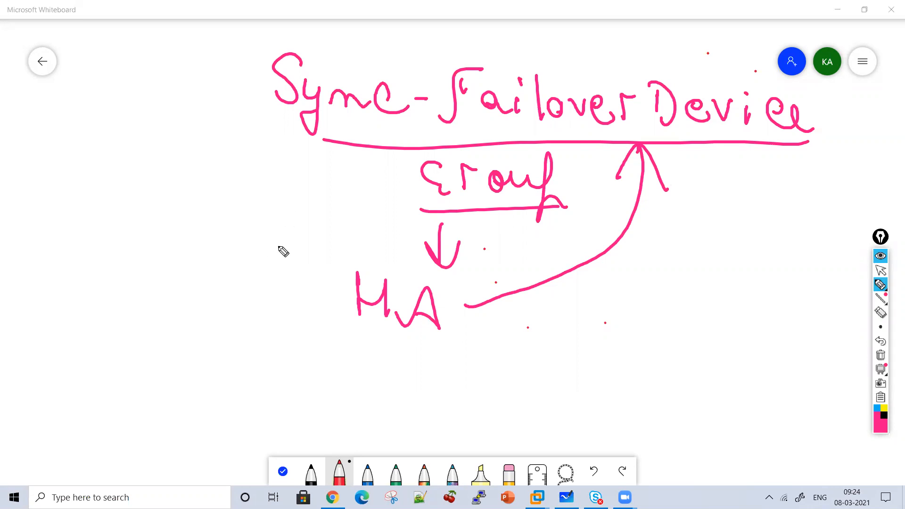
Draw an arrow from the Sync-Failover heading to a double-underlined, circled note "8 devices"
mouse_move(254, 127)
left_mouse_down()
mouse_move(204, 154)
mouse_move(219, 193)
left_mouse_up()
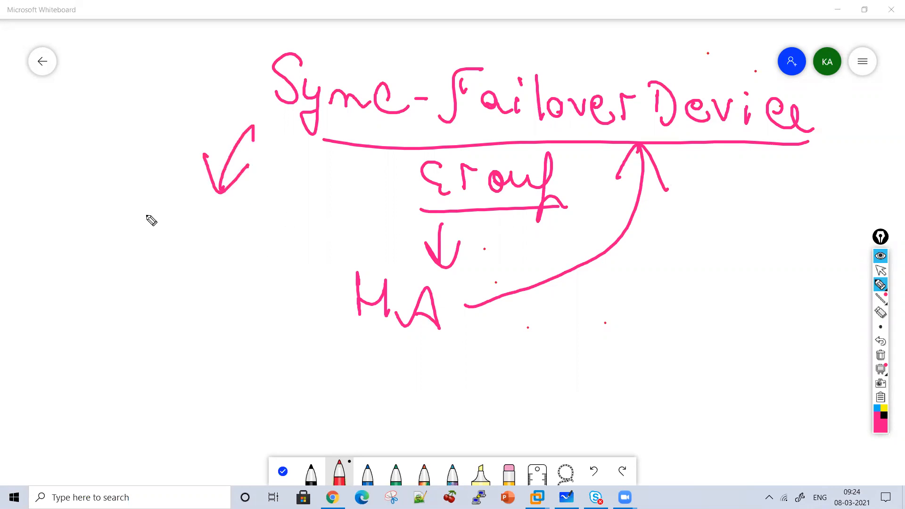
mouse_move(159, 209)
left_mouse_down()
mouse_move(156, 200)
mouse_move(228, 235)
mouse_move(311, 222)
mouse_move(333, 238)
left_mouse_up()
left_click(294, 206)
left_click_drag(179, 264, 312, 255)
left_click_drag(274, 286, 176, 291)
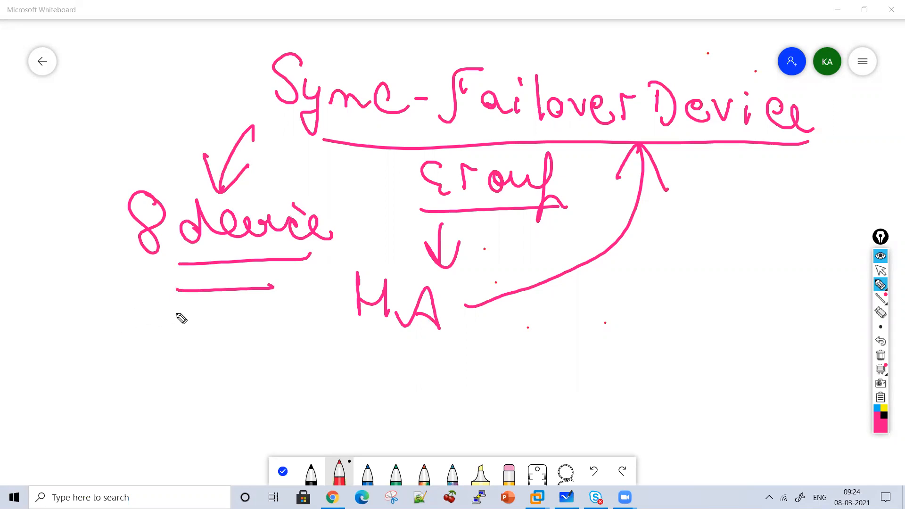
mouse_move(168, 174)
left_mouse_down()
mouse_move(313, 317)
mouse_move(247, 167)
left_mouse_up()
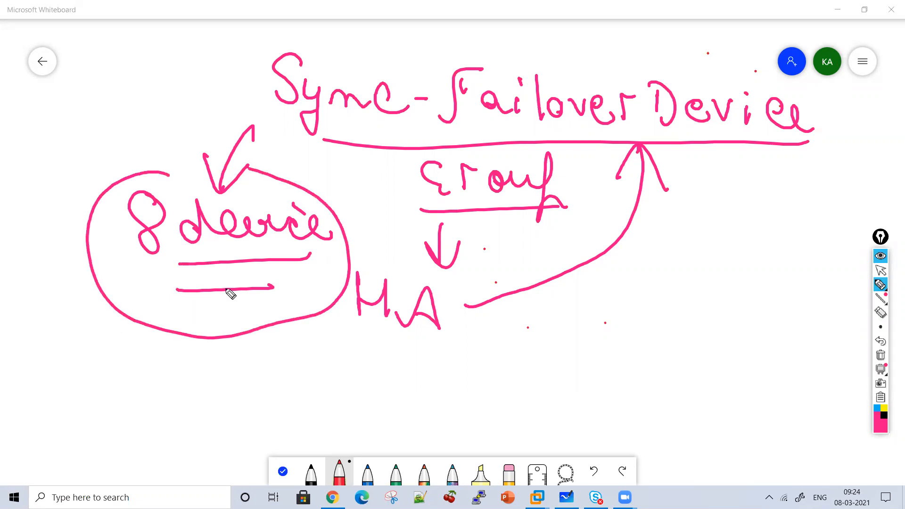
left_click_drag(338, 222, 331, 254)
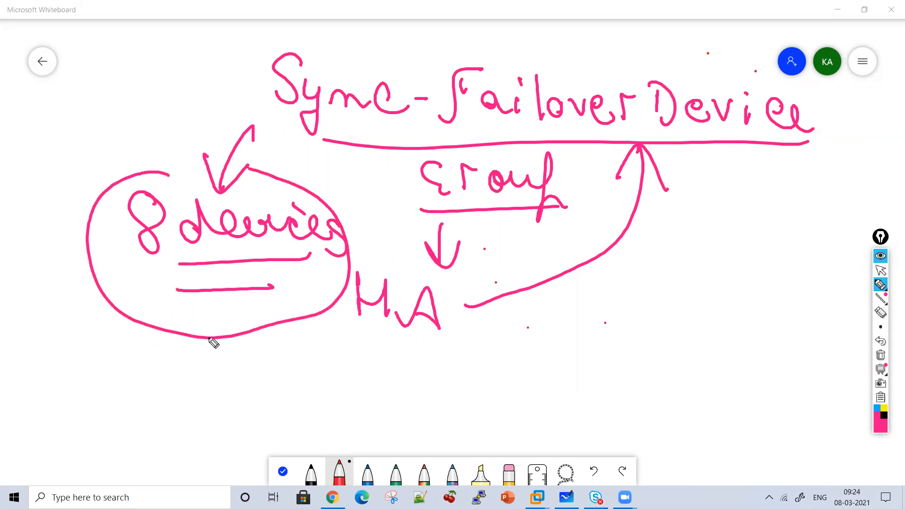
Write "Device Group" below the end of the Sync-Failover heading and circle it
mouse_move(663, 226)
left_mouse_down()
mouse_move(660, 257)
mouse_move(709, 257)
mouse_move(708, 238)
left_mouse_up()
mouse_move(706, 237)
left_mouse_down()
mouse_move(720, 237)
mouse_move(731, 257)
mouse_move(766, 259)
left_mouse_up()
left_click(734, 227)
left_click_drag(776, 250, 804, 254)
left_click(818, 220)
mouse_move(669, 289)
left_mouse_down()
mouse_move(679, 320)
mouse_move(709, 296)
left_mouse_up()
left_click_drag(717, 298, 754, 309)
left_click_drag(777, 276, 749, 344)
left_click_drag(755, 321, 800, 323)
left_click_drag(804, 221, 799, 264)
Draw an arrow from the circled "Device Group" to a circled 2, and add an arrow pointing up at "8 devices"
mouse_move(700, 359)
left_mouse_down()
mouse_move(682, 404)
mouse_move(707, 396)
mouse_move(759, 425)
left_mouse_up()
left_click_drag(706, 432, 724, 443)
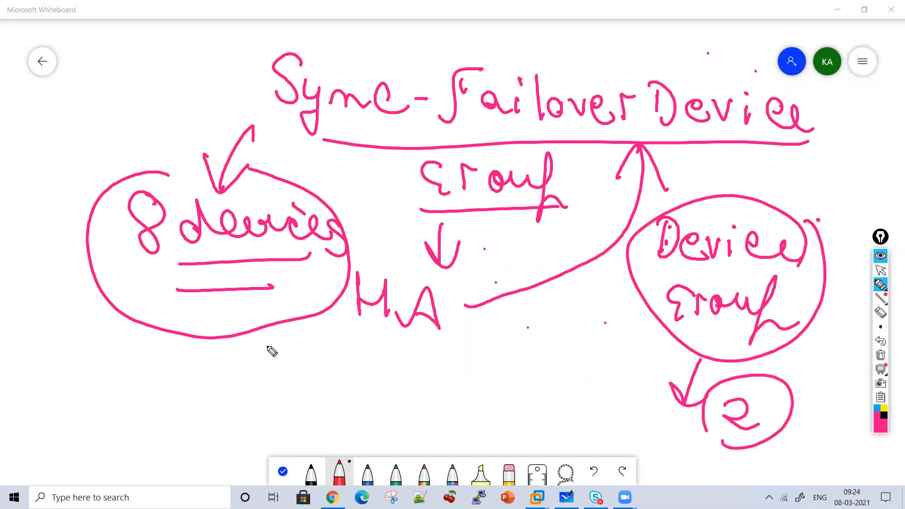
mouse_move(314, 386)
left_mouse_down()
mouse_move(282, 336)
mouse_move(303, 352)
left_mouse_up()
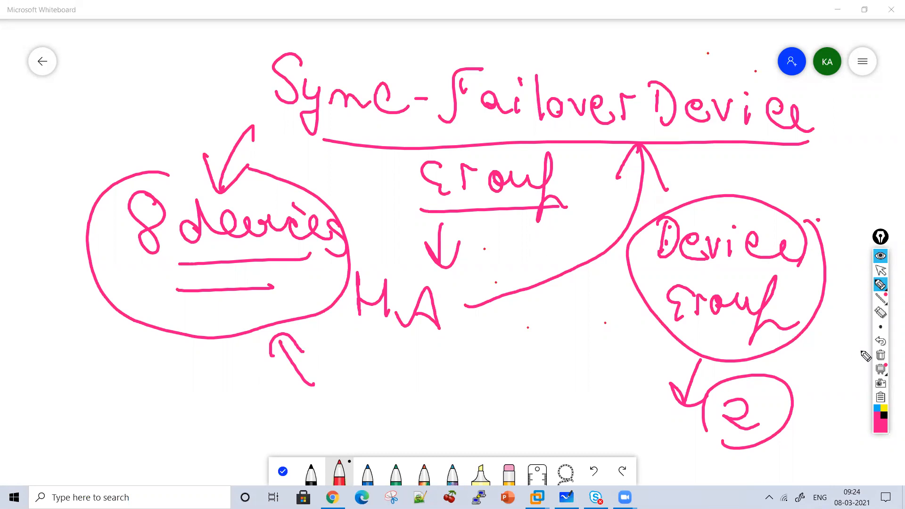
Clear the drawing and write the underlined heading "Device Group"
left_click(880, 358)
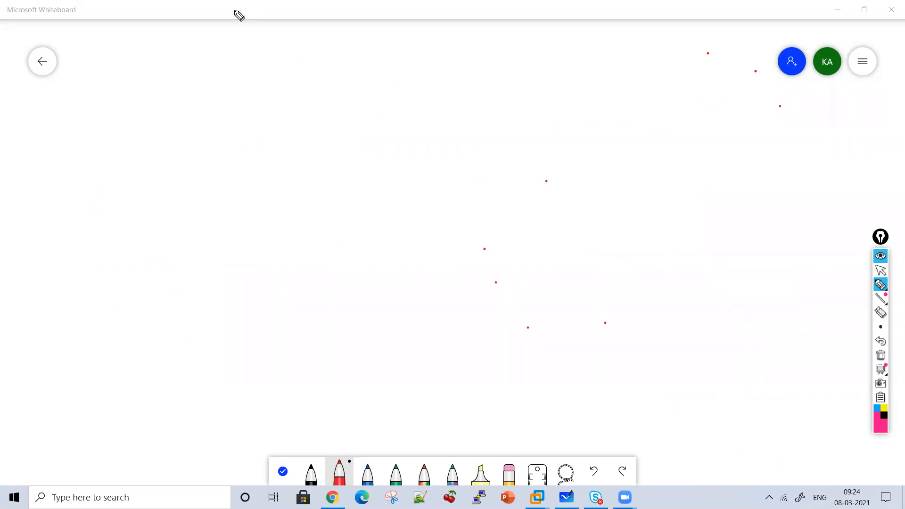
mouse_move(147, 89)
left_mouse_down()
mouse_move(183, 119)
mouse_move(296, 129)
mouse_move(378, 100)
mouse_move(405, 136)
mouse_move(436, 123)
mouse_move(491, 129)
mouse_move(510, 151)
left_mouse_up()
left_click_drag(273, 145, 518, 159)
List "Config Sync" as circled item 1 and "Failover Address" as circled item 2 under the heading, closing each with a bracket
mouse_move(259, 178)
left_mouse_down()
mouse_move(275, 197)
mouse_move(282, 182)
left_mouse_up()
mouse_move(351, 188)
left_mouse_down()
mouse_move(445, 217)
mouse_move(507, 194)
mouse_move(544, 218)
mouse_move(598, 228)
left_mouse_up()
mouse_move(220, 294)
left_mouse_down()
mouse_move(250, 310)
mouse_move(246, 333)
left_mouse_up()
left_click_drag(623, 206, 635, 230)
left_click_drag(335, 260, 289, 313)
left_click_drag(339, 292, 355, 307)
left_click(355, 285)
mouse_move(376, 272)
left_mouse_down()
mouse_move(374, 312)
mouse_move(394, 295)
left_mouse_up()
mouse_move(404, 295)
left_mouse_down()
mouse_move(423, 293)
mouse_move(458, 316)
mouse_move(483, 298)
mouse_move(552, 299)
mouse_move(592, 319)
mouse_move(692, 329)
left_mouse_up()
mouse_move(630, 169)
left_mouse_down()
mouse_move(638, 250)
mouse_move(724, 365)
mouse_move(698, 357)
left_mouse_up()
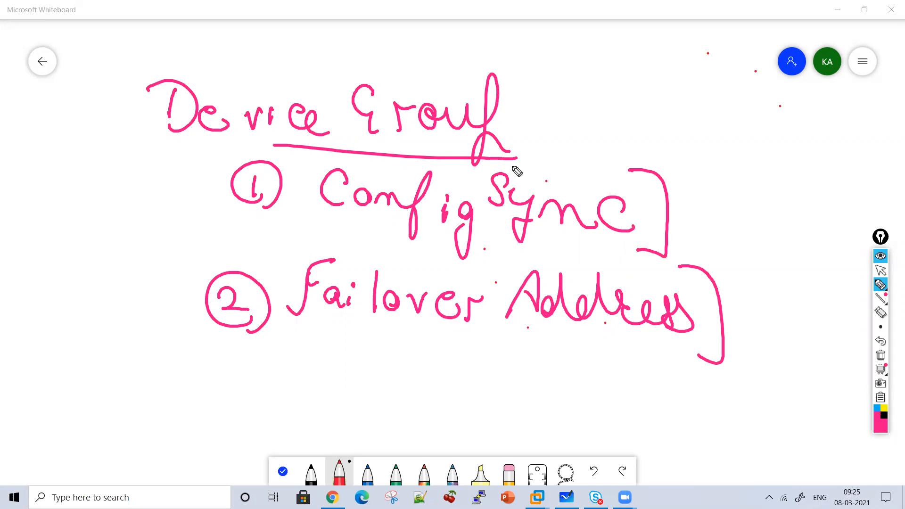
Draw an arrow down from "Failover Address" and write "Network Failover" below it
left_click_drag(427, 331, 426, 356)
left_click_drag(417, 344, 433, 343)
mouse_move(330, 396)
left_mouse_down()
mouse_move(339, 369)
mouse_move(380, 394)
mouse_move(386, 380)
mouse_move(400, 392)
mouse_move(439, 381)
mouse_move(532, 398)
mouse_move(532, 364)
mouse_move(561, 399)
mouse_move(570, 370)
mouse_move(601, 398)
mouse_move(684, 378)
left_mouse_up()
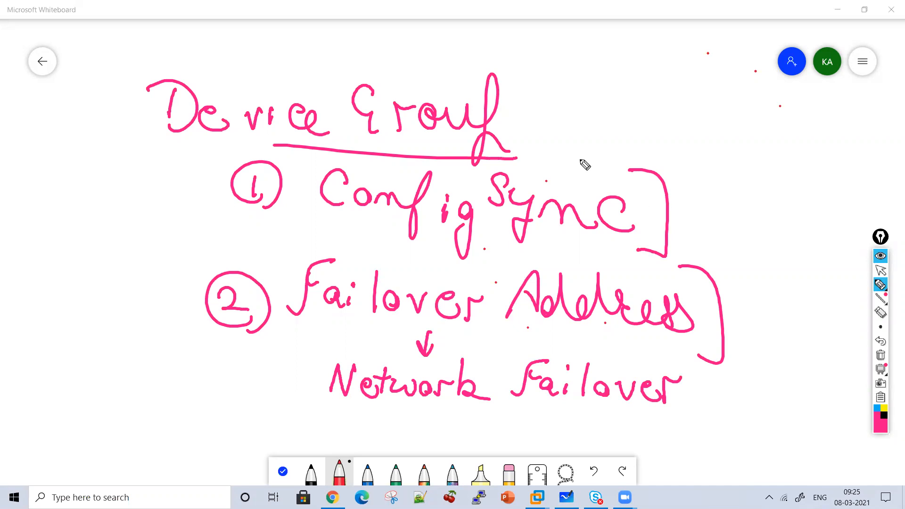
Draw an arrow down to "Config Sync" and write "Configuration Synchronization" beside it
mouse_move(587, 109)
left_mouse_down()
mouse_move(581, 148)
mouse_move(595, 131)
left_mouse_up()
mouse_move(625, 81)
left_mouse_down()
mouse_move(631, 91)
mouse_move(701, 101)
mouse_move(744, 126)
mouse_move(840, 122)
mouse_move(875, 141)
left_mouse_up()
left_click_drag(848, 99, 765, 90)
mouse_move(672, 142)
left_mouse_down()
mouse_move(651, 171)
mouse_move(672, 195)
mouse_move(803, 173)
mouse_move(821, 194)
mouse_move(856, 181)
mouse_move(887, 191)
left_mouse_up()
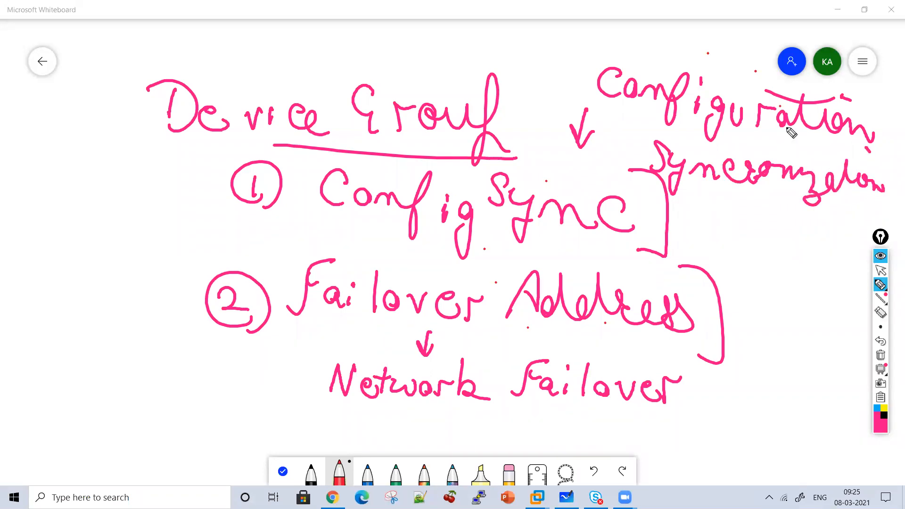
Clear the drawing and write the underlined heading "Traffic Group"
left_click(881, 369)
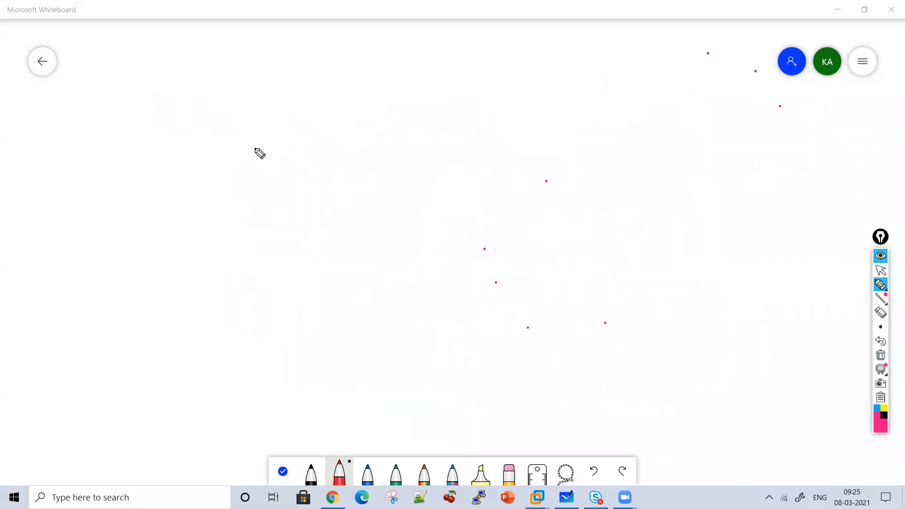
left_click_drag(218, 77, 216, 118)
left_click_drag(243, 73, 189, 70)
mouse_move(234, 92)
left_mouse_down()
mouse_move(285, 111)
mouse_move(323, 73)
left_mouse_up()
left_click_drag(272, 103, 322, 84)
left_click_drag(318, 127, 353, 72)
mouse_move(339, 97)
left_mouse_down()
mouse_move(361, 88)
mouse_move(359, 118)
mouse_move(403, 124)
left_mouse_up()
left_click(359, 88)
mouse_move(467, 73)
left_mouse_down()
mouse_move(462, 111)
mouse_move(535, 94)
mouse_move(572, 154)
mouse_move(318, 135)
left_mouse_up()
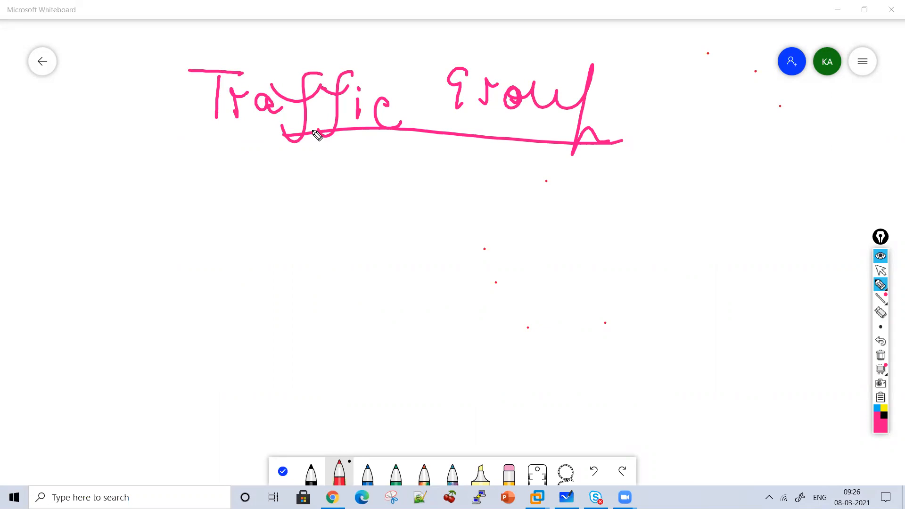
Draw one arrow down from the "Traffic Group" underline and a small arrow pointing down at the word "Traffic"
left_click_drag(424, 148, 420, 190)
left_click_drag(432, 175, 427, 190)
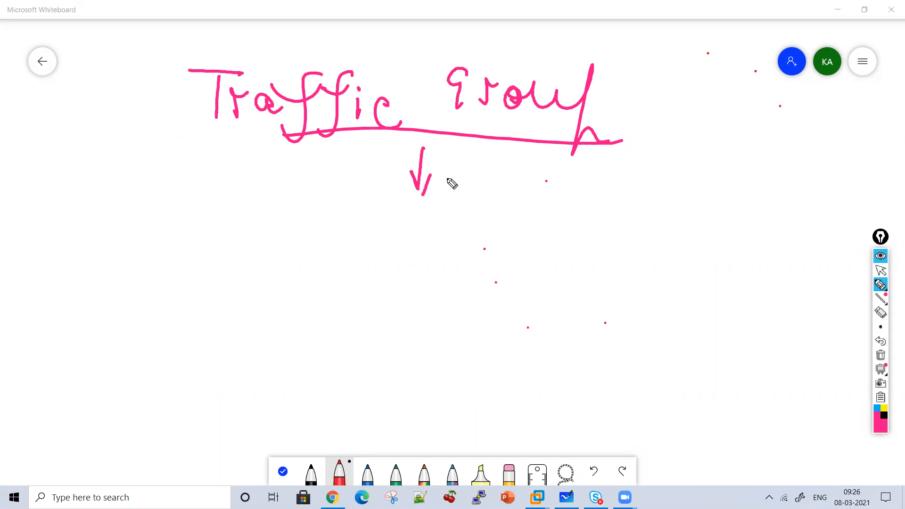
left_click_drag(343, 36, 343, 64)
left_click_drag(336, 53, 343, 64)
Begin circled item 1 below the heading with the words "Determine How traffic Needs"
left_click_drag(308, 188, 311, 229)
mouse_move(307, 189)
left_mouse_down()
mouse_move(312, 228)
mouse_move(362, 226)
left_mouse_up()
left_click_drag(375, 196, 400, 222)
left_click_drag(369, 208, 506, 238)
left_click(478, 195)
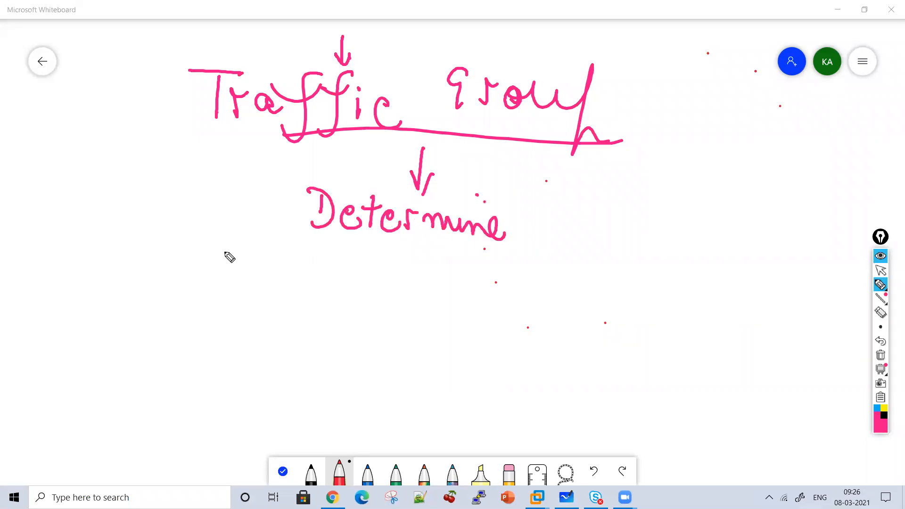
left_click_drag(207, 202, 208, 231)
left_click_drag(207, 191, 212, 239)
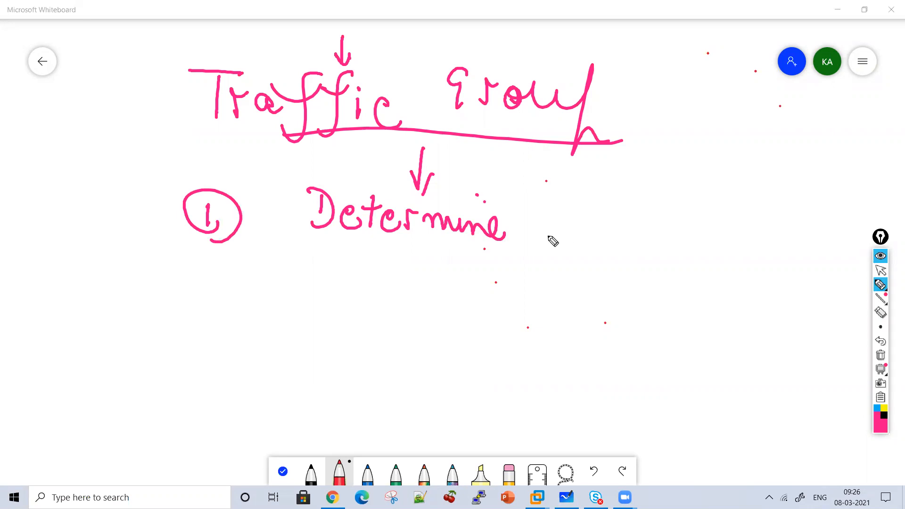
mouse_move(548, 230)
left_mouse_down()
mouse_move(613, 218)
mouse_move(667, 232)
mouse_move(714, 232)
mouse_move(729, 244)
mouse_move(776, 231)
mouse_move(811, 233)
mouse_move(816, 241)
left_mouse_up()
mouse_move(253, 250)
left_mouse_down()
mouse_move(255, 285)
mouse_move(307, 287)
mouse_move(354, 262)
mouse_move(385, 291)
left_mouse_up()
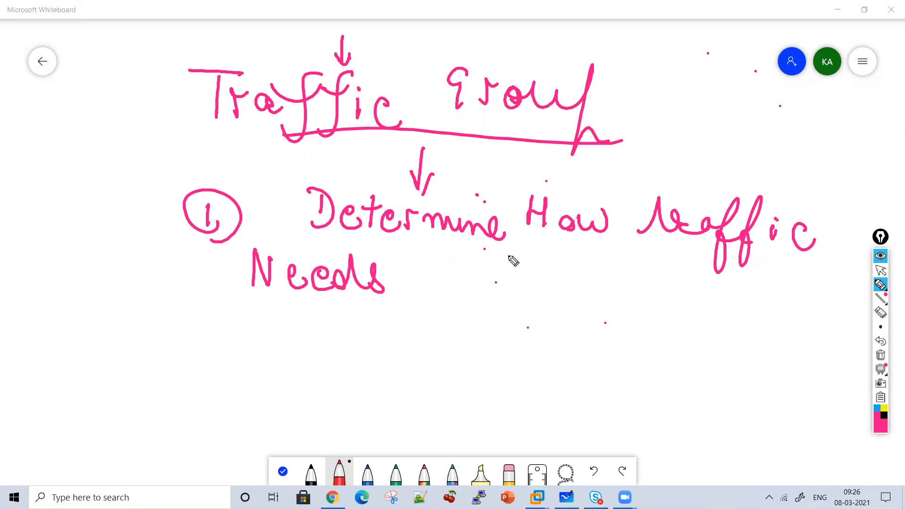
Continue item 1 with "to be forwarded to device in device"
mouse_move(420, 257)
left_mouse_down()
mouse_move(417, 292)
mouse_move(453, 269)
left_mouse_up()
mouse_move(470, 281)
left_mouse_down()
mouse_move(545, 303)
mouse_move(587, 298)
mouse_move(652, 265)
mouse_move(670, 293)
mouse_move(831, 291)
left_mouse_up()
mouse_move(336, 325)
left_mouse_down()
mouse_move(342, 363)
mouse_move(357, 330)
mouse_move(376, 349)
left_mouse_up()
mouse_move(420, 342)
left_mouse_down()
mouse_move(427, 326)
mouse_move(531, 363)
mouse_move(586, 347)
mouse_move(595, 354)
left_mouse_up()
left_click(579, 321)
mouse_move(656, 351)
left_mouse_down()
mouse_move(649, 349)
mouse_move(696, 350)
mouse_move(706, 340)
mouse_move(758, 351)
left_mouse_up()
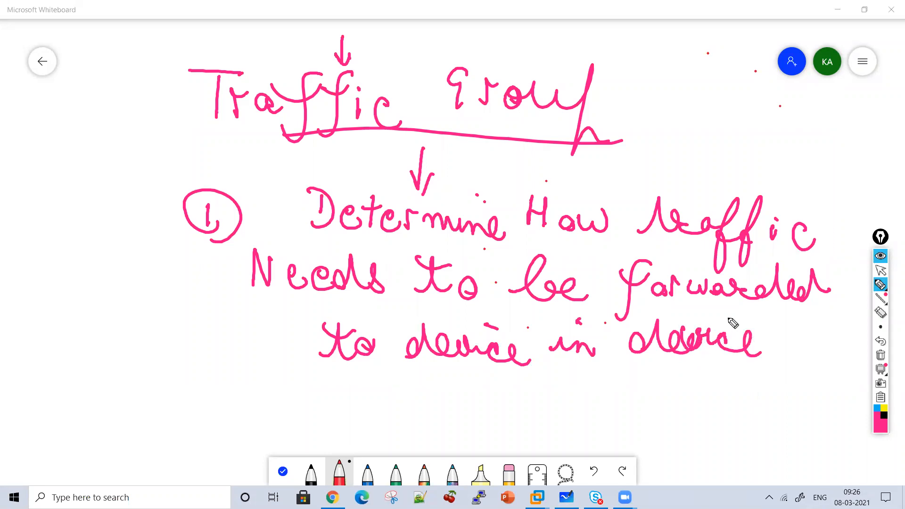
Extend the heading's underline, underline "How" and "be" in item 1, and complete the sentence with "Group"
left_click_drag(214, 135, 264, 138)
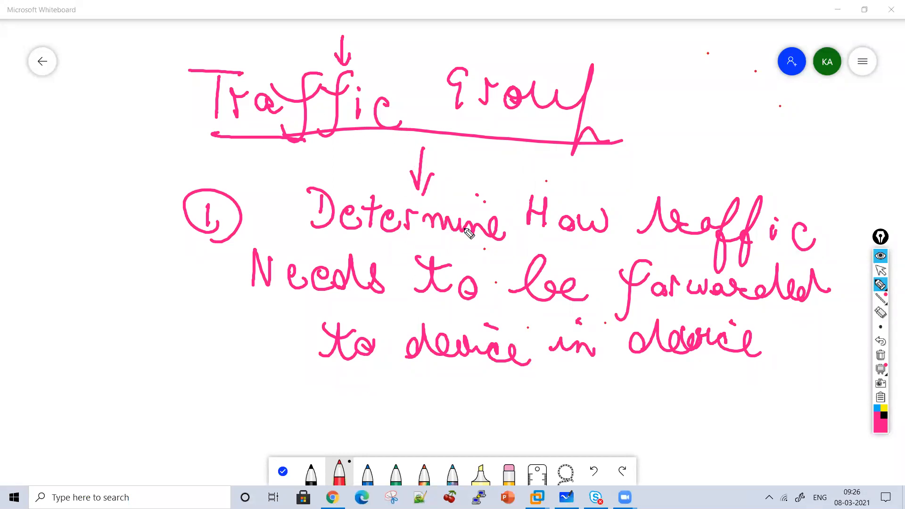
left_click_drag(552, 243, 667, 240)
left_click_drag(494, 307, 626, 325)
left_click_drag(333, 386, 326, 422)
left_click_drag(339, 405, 408, 410)
mouse_move(425, 381)
left_mouse_down()
mouse_move(419, 446)
mouse_move(461, 427)
left_mouse_up()
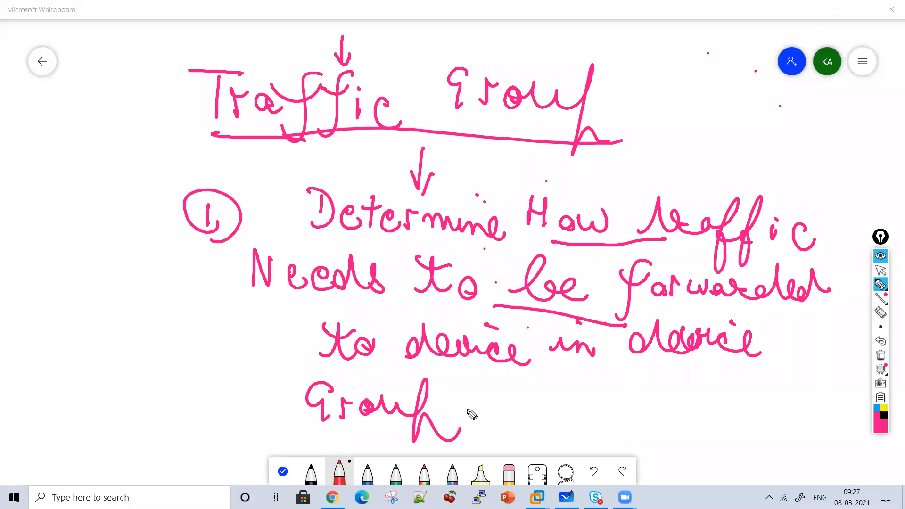
Clear the board and write the underlined heading "Traffic Group" across the top
left_click(881, 356)
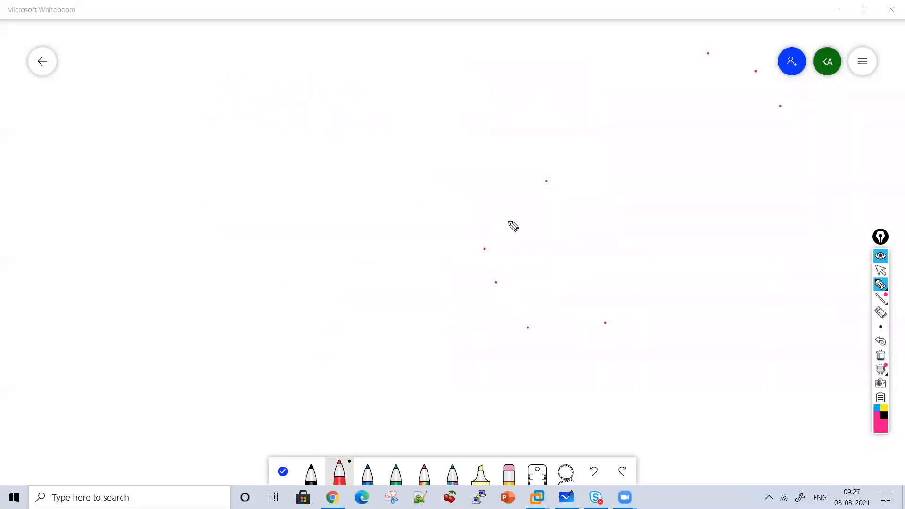
left_click_drag(220, 87, 220, 116)
left_click_drag(189, 66, 237, 72)
mouse_move(248, 107)
left_mouse_down()
mouse_move(259, 86)
mouse_move(296, 103)
left_mouse_up()
mouse_move(296, 103)
left_mouse_down()
mouse_move(299, 70)
mouse_move(309, 103)
mouse_move(372, 107)
left_mouse_up()
left_click(333, 83)
mouse_move(418, 81)
left_mouse_down()
mouse_move(419, 112)
mouse_move(452, 98)
left_mouse_up()
mouse_move(471, 96)
left_mouse_down()
mouse_move(474, 106)
mouse_move(501, 107)
left_mouse_up()
left_click_drag(514, 71, 505, 139)
left_click_drag(320, 115, 535, 128)
Begin circled item 2 below the heading with the words "Ensure that"
left_click_drag(214, 172, 234, 188)
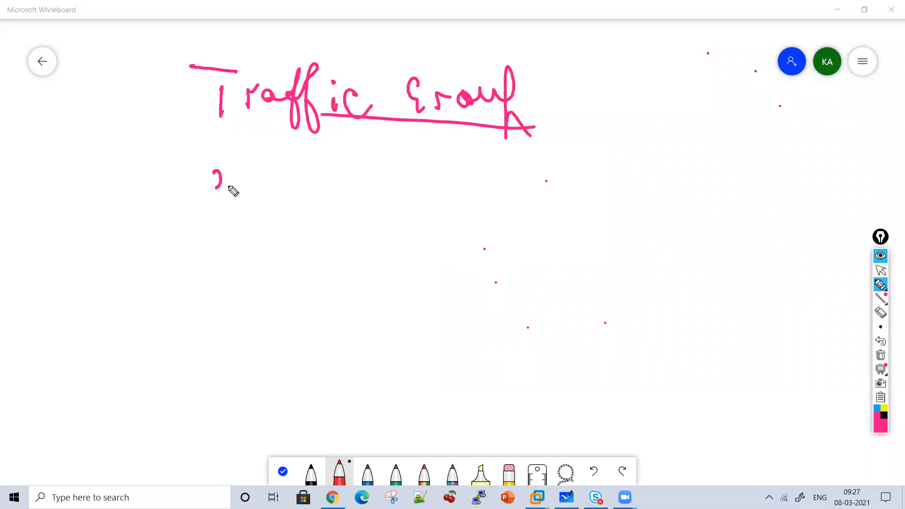
left_click_drag(221, 157, 242, 207)
mouse_move(315, 165)
left_mouse_down()
mouse_move(303, 182)
mouse_move(312, 193)
left_mouse_up()
left_click_drag(318, 188, 440, 194)
mouse_move(451, 191)
left_mouse_down()
mouse_move(480, 160)
mouse_move(538, 203)
left_mouse_up()
left_click_drag(542, 165, 559, 198)
left_click_drag(426, 159, 475, 180)
Continue the first line of item 2 with "when Active"
mouse_move(598, 176)
left_mouse_down()
mouse_move(643, 203)
mouse_move(708, 207)
mouse_move(747, 192)
left_mouse_up()
left_click(722, 191)
left_click_drag(734, 182, 789, 191)
mouse_move(785, 163)
left_mouse_down()
mouse_move(796, 194)
mouse_move(794, 180)
left_mouse_up()
left_click(797, 166)
mouse_move(798, 180)
left_mouse_down()
mouse_move(798, 194)
mouse_move(846, 188)
left_mouse_up()
Write "Device goes down (all" as the second line of item 2
left_click_drag(307, 209, 302, 246)
mouse_move(296, 211)
left_mouse_down()
mouse_move(304, 247)
mouse_move(352, 248)
left_mouse_up()
left_click_drag(355, 230, 405, 249)
mouse_move(408, 242)
left_mouse_down()
mouse_move(429, 251)
mouse_move(460, 236)
mouse_move(447, 264)
left_mouse_up()
left_click_drag(486, 238, 514, 257)
mouse_move(521, 236)
left_mouse_down()
mouse_move(529, 258)
mouse_move(576, 259)
left_mouse_up()
left_click_drag(582, 243, 669, 267)
left_click_drag(695, 232, 693, 267)
mouse_move(731, 247)
left_mouse_down()
mouse_move(717, 259)
mouse_move(734, 266)
left_mouse_up()
mouse_move(750, 247)
left_mouse_down()
mouse_move(779, 268)
mouse_move(802, 269)
left_mouse_up()
Start the third line of item 2 with "my failover"
mouse_move(253, 298)
left_mouse_down()
mouse_move(288, 307)
mouse_move(292, 342)
left_mouse_up()
left_click_drag(359, 285, 335, 333)
left_click(378, 302)
left_click_drag(361, 302, 381, 325)
mouse_move(401, 288)
left_mouse_down()
mouse_move(399, 325)
mouse_move(465, 307)
left_mouse_up()
left_click_drag(470, 301, 471, 320)
Extend the third line of item 2 with "should go to"
left_click_drag(517, 294, 507, 325)
mouse_move(538, 289)
left_mouse_down()
mouse_move(534, 323)
mouse_move(549, 323)
left_mouse_up()
mouse_move(565, 312)
left_mouse_down()
mouse_move(559, 316)
mouse_move(613, 326)
left_mouse_up()
left_click_drag(623, 290, 639, 330)
left_click_drag(588, 280, 587, 309)
left_click_drag(671, 299, 654, 342)
left_click_drag(697, 311, 760, 312)
left_click_drag(705, 292, 724, 302)
Finish item 2 with "standby device)" on a fourth line
mouse_move(341, 358)
left_mouse_down()
mouse_move(344, 385)
mouse_move(381, 377)
mouse_move(519, 396)
left_mouse_up()
mouse_move(549, 380)
left_mouse_down()
mouse_move(552, 366)
mouse_move(559, 392)
left_mouse_up()
left_click_drag(569, 384, 661, 397)
left_click_drag(647, 358, 635, 416)
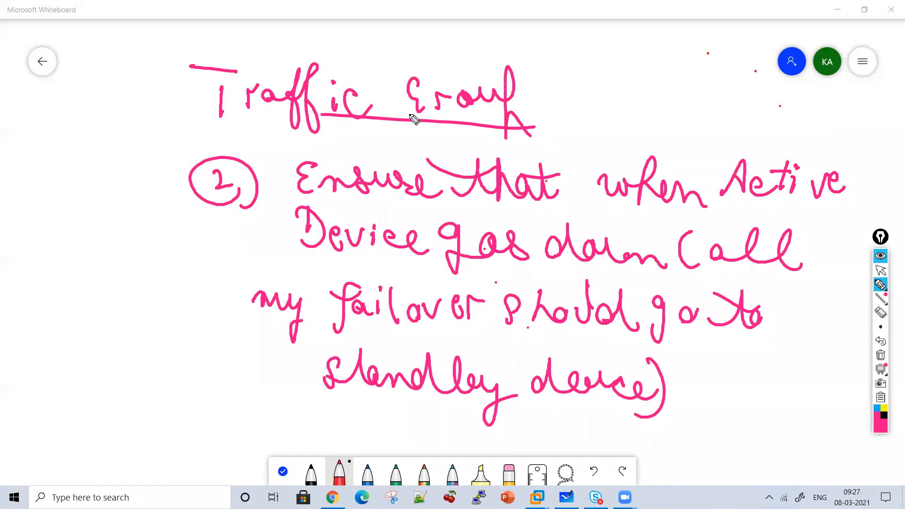
Draw an arrow after the "Traffic Group" heading and add emphasis lines under "Ensure that", "goes", "failover" and "standby"
left_click_drag(536, 95, 575, 92)
mouse_move(549, 81)
left_mouse_down()
mouse_move(587, 96)
mouse_move(563, 125)
left_mouse_up()
left_click_drag(357, 215, 498, 221)
left_click_drag(508, 263, 528, 259)
mouse_move(360, 330)
left_mouse_down()
mouse_move(444, 333)
mouse_move(552, 354)
left_mouse_up()
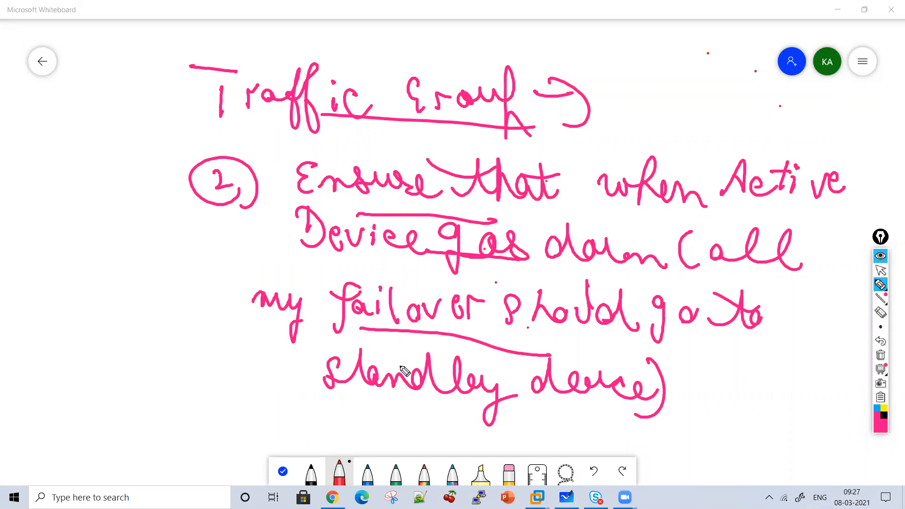
left_click_drag(363, 404, 529, 428)
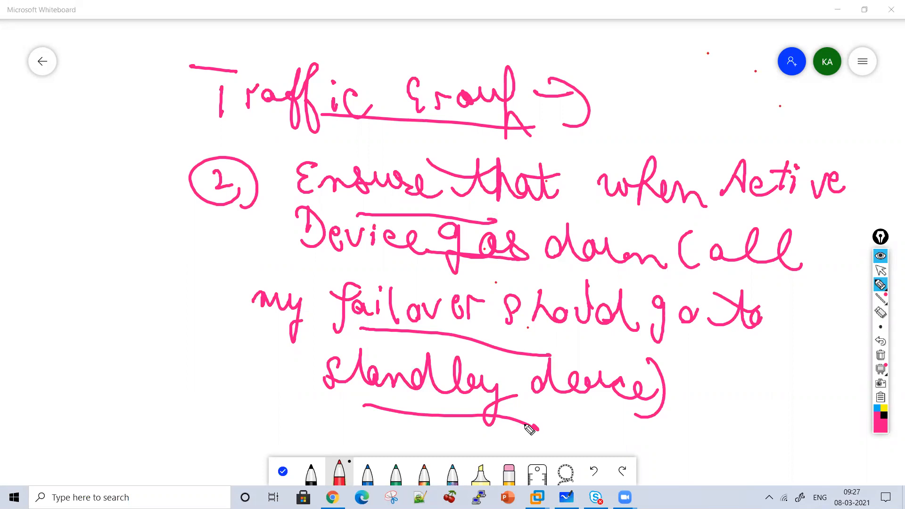
Clear the board and draw a box labelled "F5 1" with arrows entering its left side
left_click(885, 371)
left_click_drag(314, 101, 268, 103)
left_click_drag(315, 124, 273, 122)
left_click_drag(283, 88, 333, 137)
mouse_move(406, 96)
left_mouse_down()
mouse_move(489, 171)
mouse_move(438, 91)
mouse_move(409, 141)
mouse_move(427, 133)
left_mouse_up()
mouse_move(460, 122)
left_mouse_down()
mouse_move(446, 146)
mouse_move(476, 123)
left_mouse_up()
Draw a second box labelled "F5 2" below the first, with arrows entering its left side
left_click_drag(281, 238, 312, 238)
left_click_drag(291, 252, 320, 257)
left_click_drag(297, 228, 319, 271)
mouse_move(427, 234)
left_mouse_down()
mouse_move(551, 324)
mouse_move(562, 322)
left_mouse_up()
left_click_drag(402, 267, 380, 296)
left_click_drag(441, 270, 428, 293)
left_click_drag(457, 269, 504, 300)
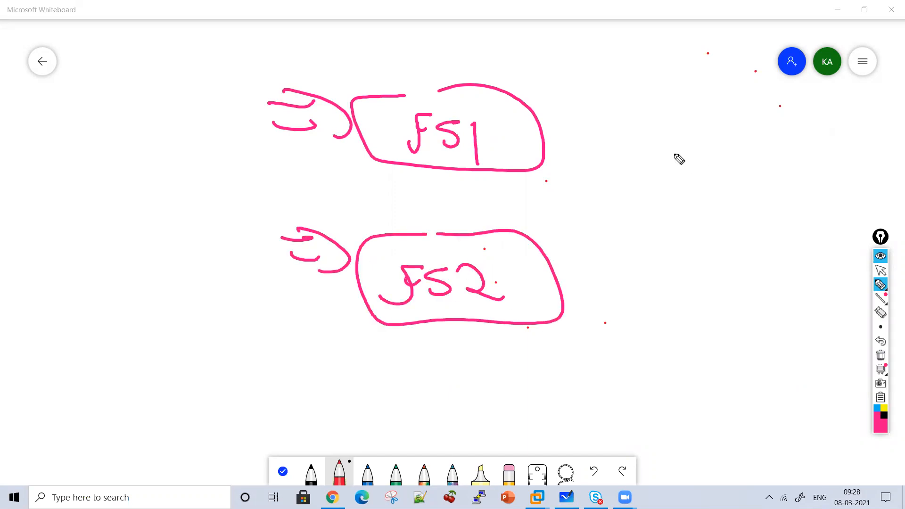
Draw an arrow out of each F5 box and write "Traffic-Group 1" beside the upper one
left_click_drag(581, 130, 634, 127)
left_click_drag(612, 114, 641, 163)
left_click_drag(584, 255, 627, 255)
left_click_drag(604, 236, 618, 271)
mouse_move(693, 128)
left_mouse_down()
mouse_move(690, 151)
mouse_move(702, 123)
left_mouse_up()
mouse_move(710, 140)
left_mouse_down()
mouse_move(709, 161)
mouse_move(760, 122)
mouse_move(752, 178)
mouse_move(784, 142)
mouse_move(802, 169)
left_mouse_up()
mouse_move(841, 137)
left_mouse_down()
mouse_move(884, 152)
mouse_move(889, 188)
mouse_move(903, 187)
left_mouse_up()
left_click(814, 177)
left_click_drag(815, 180, 814, 198)
Write "Traffic-Group 1" beside the F5 2 arrow and draw curved brackets left of both devices' incoming arrows
left_click_drag(632, 242, 664, 243)
mouse_move(655, 249)
left_mouse_down()
mouse_move(656, 272)
mouse_move(678, 257)
mouse_move(702, 274)
left_mouse_up()
mouse_move(707, 270)
left_mouse_down()
mouse_move(705, 312)
mouse_move(729, 286)
mouse_move(752, 297)
left_mouse_up()
left_click(755, 271)
mouse_move(781, 283)
left_mouse_down()
mouse_move(789, 293)
mouse_move(808, 274)
left_mouse_up()
left_click_drag(660, 339, 642, 361)
mouse_move(663, 355)
left_mouse_down()
mouse_move(667, 336)
mouse_move(679, 338)
left_mouse_up()
left_click_drag(693, 338, 728, 335)
mouse_move(728, 351)
left_mouse_down()
mouse_move(749, 324)
mouse_move(756, 375)
left_mouse_up()
left_click_drag(787, 334, 777, 372)
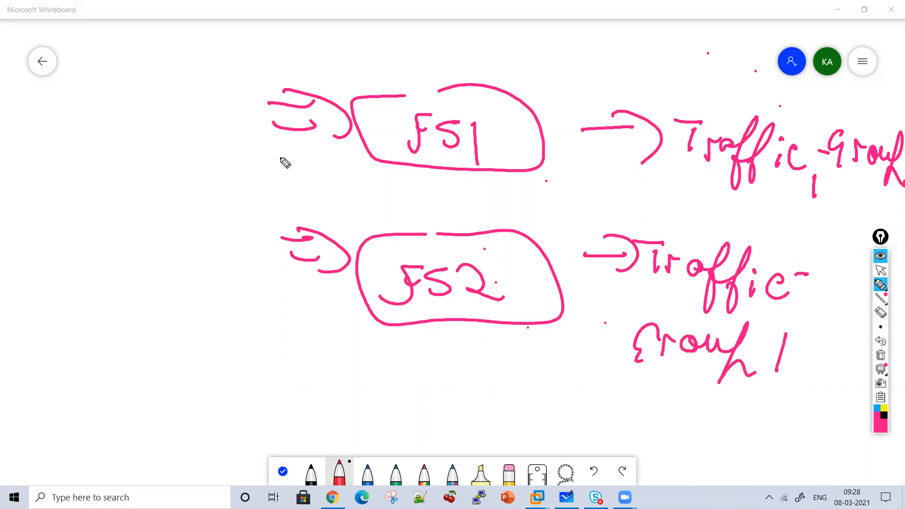
mouse_move(258, 69)
left_mouse_down()
mouse_move(284, 184)
mouse_move(295, 311)
left_mouse_up()
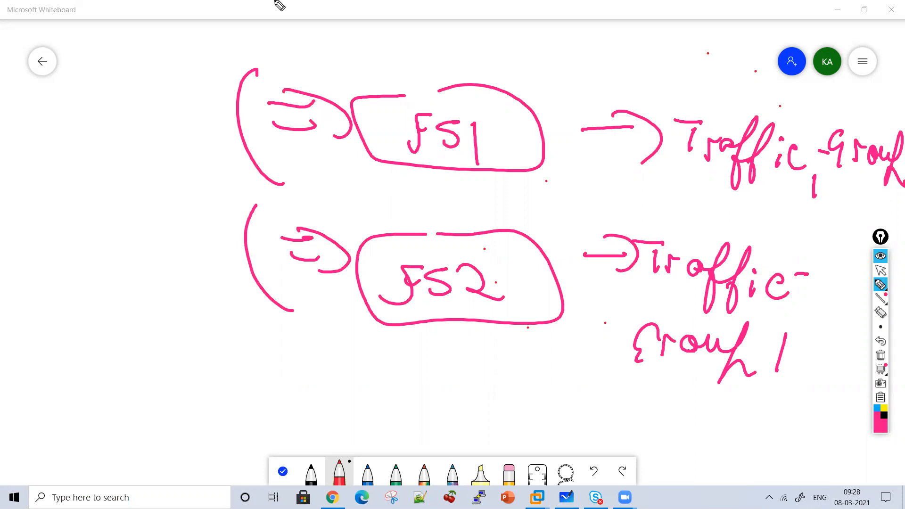
Clear the board, draw a client box labelled "C" at the top, and write "HA" beside it
left_click(880, 357)
mouse_move(380, 41)
left_mouse_down()
mouse_move(345, 49)
mouse_move(479, 46)
mouse_move(395, 38)
left_mouse_up()
mouse_move(155, 67)
left_mouse_down()
mouse_move(189, 101)
mouse_move(230, 102)
left_mouse_up()
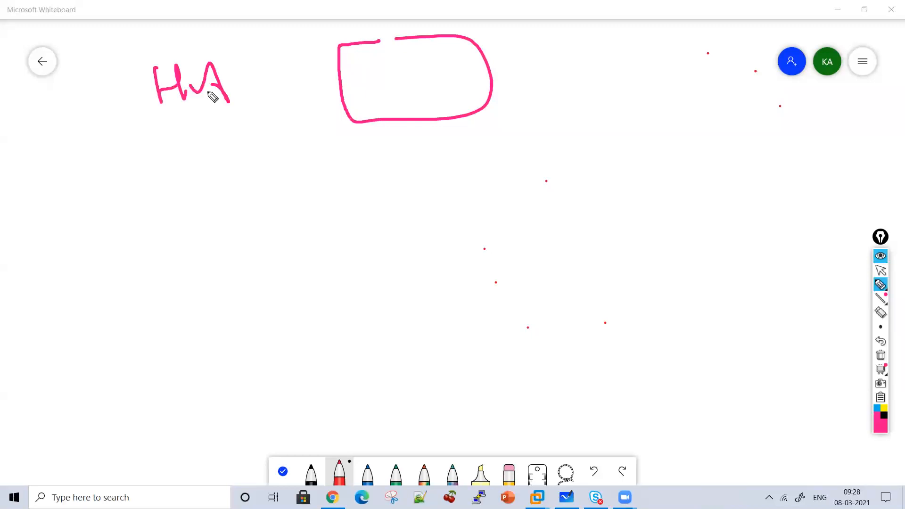
left_click_drag(407, 75, 436, 81)
Draw a line down from the client box to a cloud and label the cloud "Internet"
left_click_drag(416, 118, 418, 152)
mouse_move(350, 175)
left_mouse_down()
mouse_move(475, 212)
mouse_move(309, 183)
mouse_move(293, 159)
left_mouse_up()
mouse_move(527, 160)
left_mouse_down()
mouse_move(522, 155)
mouse_move(553, 178)
mouse_move(613, 162)
mouse_move(645, 187)
mouse_move(707, 137)
mouse_move(730, 149)
left_mouse_up()
left_click_drag(563, 151, 627, 153)
Draw a branch from below the cloud to a rounded box on the left labelled "F5 1"
mouse_move(376, 265)
left_mouse_down()
mouse_move(391, 263)
mouse_move(253, 262)
mouse_move(158, 346)
mouse_move(268, 332)
left_mouse_up()
left_click_drag(189, 336, 183, 370)
mouse_move(187, 336)
left_mouse_down()
mouse_move(210, 337)
mouse_move(207, 345)
left_mouse_up()
mouse_move(218, 350)
left_mouse_down()
mouse_move(203, 367)
mouse_move(232, 374)
left_mouse_up()
Draw a branch on the right to a second rounded box labelled "F5 2"
mouse_move(391, 294)
left_mouse_down()
mouse_move(517, 337)
mouse_move(536, 420)
mouse_move(543, 352)
left_mouse_up()
left_click_drag(458, 385, 461, 383)
mouse_move(475, 359)
left_mouse_down()
mouse_move(491, 358)
mouse_move(498, 380)
left_mouse_up()
mouse_move(527, 367)
left_mouse_down()
mouse_move(543, 395)
mouse_move(559, 392)
left_mouse_up()
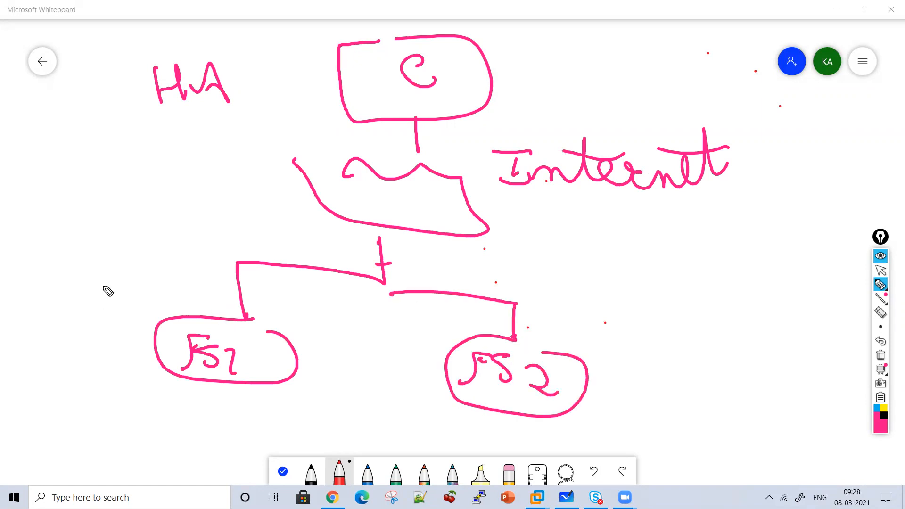
Write "Traffic Group 1" beside the F5 1 box
mouse_move(93, 277)
left_mouse_down()
mouse_move(93, 303)
mouse_move(103, 271)
left_mouse_up()
mouse_move(104, 283)
left_mouse_down()
mouse_move(114, 302)
mouse_move(123, 296)
mouse_move(134, 326)
left_mouse_up()
left_click_drag(162, 267, 135, 326)
left_click_drag(177, 293, 210, 312)
mouse_move(41, 336)
left_mouse_down()
mouse_move(26, 349)
mouse_move(42, 364)
left_mouse_up()
mouse_move(54, 356)
left_mouse_down()
mouse_move(112, 343)
mouse_move(148, 384)
left_mouse_up()
left_click_drag(78, 392, 70, 424)
Write "Traffic Group 2" beside the F5 2 box
left_click_drag(572, 272, 605, 273)
mouse_move(586, 284)
left_mouse_down()
mouse_move(583, 304)
mouse_move(616, 291)
left_mouse_up()
left_click_drag(632, 292, 628, 300)
mouse_move(663, 272)
left_mouse_down()
mouse_move(627, 349)
mouse_move(654, 342)
left_mouse_up()
left_click(691, 298)
mouse_move(689, 306)
left_mouse_down()
mouse_move(689, 326)
mouse_move(718, 330)
left_mouse_up()
left_click_drag(634, 359, 627, 389)
mouse_move(647, 386)
left_mouse_down()
mouse_move(656, 363)
mouse_move(723, 349)
left_mouse_up()
left_click_drag(723, 349, 730, 400)
left_click_drag(751, 371, 760, 382)
left_click(756, 384)
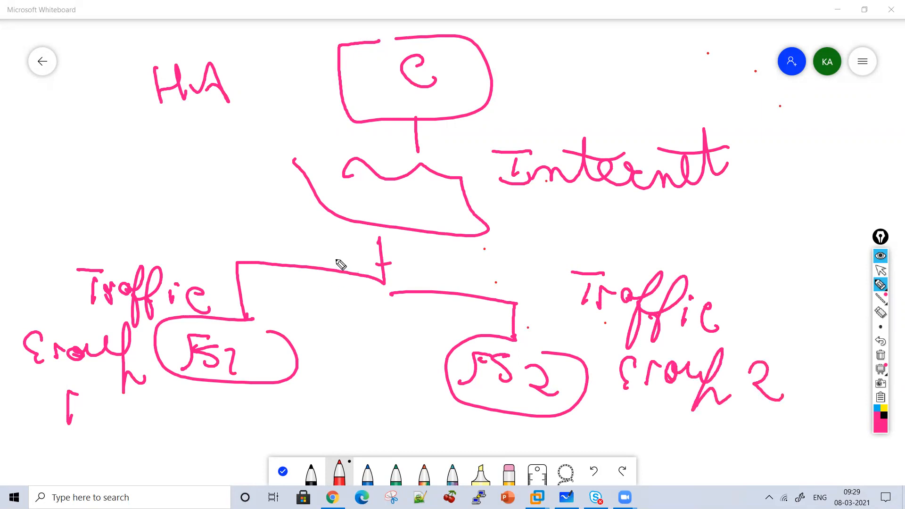
Circle F5 1 with its traffic group, then label that device "Active" and the F5 2 side "Standby"
mouse_move(187, 223)
left_mouse_down()
mouse_move(76, 443)
mouse_move(188, 215)
left_mouse_up()
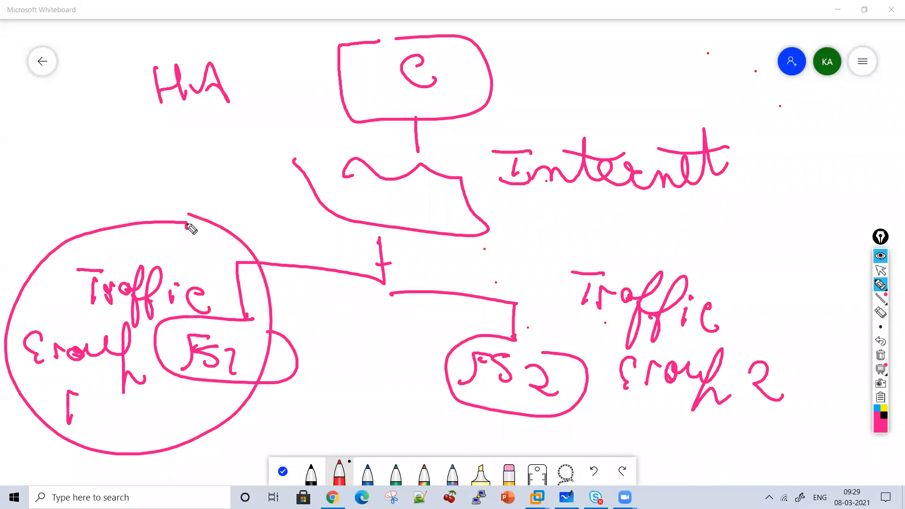
mouse_move(132, 195)
left_mouse_down()
mouse_move(166, 183)
mouse_move(158, 170)
left_mouse_up()
left_click_drag(169, 175, 185, 184)
left_click_drag(196, 154, 198, 187)
mouse_move(184, 166)
left_mouse_down()
mouse_move(207, 164)
mouse_move(214, 187)
left_mouse_up()
mouse_move(220, 165)
left_mouse_down()
mouse_move(238, 154)
mouse_move(269, 175)
left_mouse_up()
mouse_move(532, 223)
left_mouse_down()
mouse_move(521, 246)
mouse_move(584, 242)
mouse_move(627, 252)
mouse_move(677, 235)
mouse_move(715, 259)
mouse_move(708, 297)
left_mouse_up()
left_click_drag(587, 211, 669, 226)
Draw three arrows from F5 2 toward F5 1 and a curved arrow from the F5 1 circle toward F5 2
left_click_drag(412, 333, 423, 330)
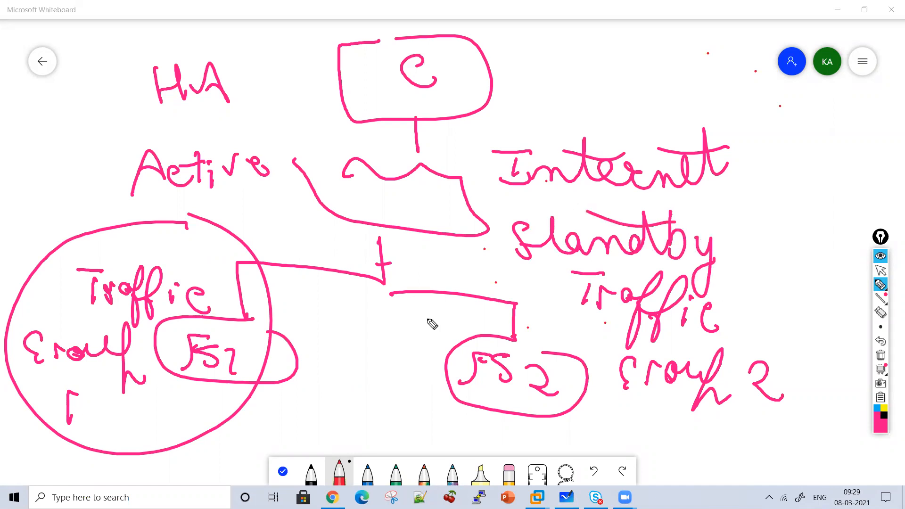
left_click_drag(335, 330, 417, 332)
left_click_drag(352, 313, 366, 357)
left_click_drag(420, 377, 319, 372)
mouse_move(347, 358)
left_mouse_down()
mouse_move(344, 401)
mouse_move(395, 406)
left_mouse_up()
left_click_drag(339, 391, 337, 430)
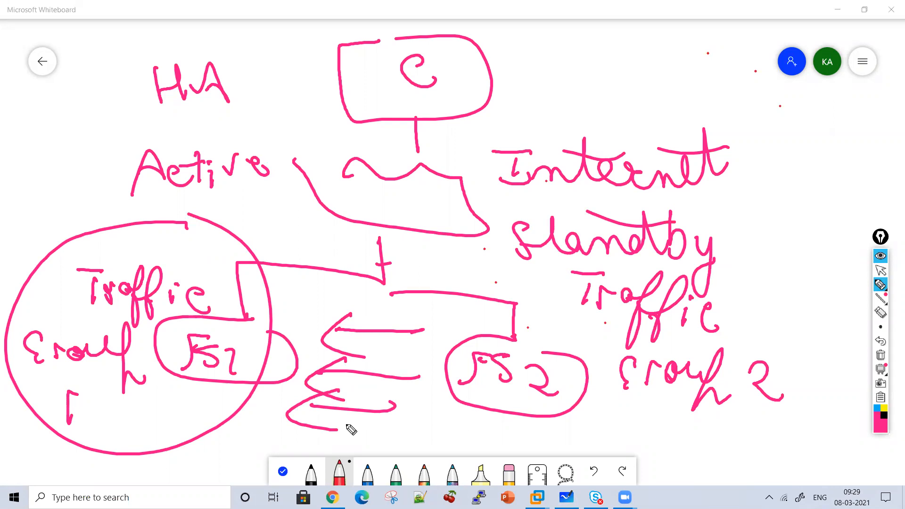
mouse_move(251, 232)
left_mouse_down()
mouse_move(460, 265)
mouse_move(447, 253)
mouse_move(446, 267)
left_mouse_up()
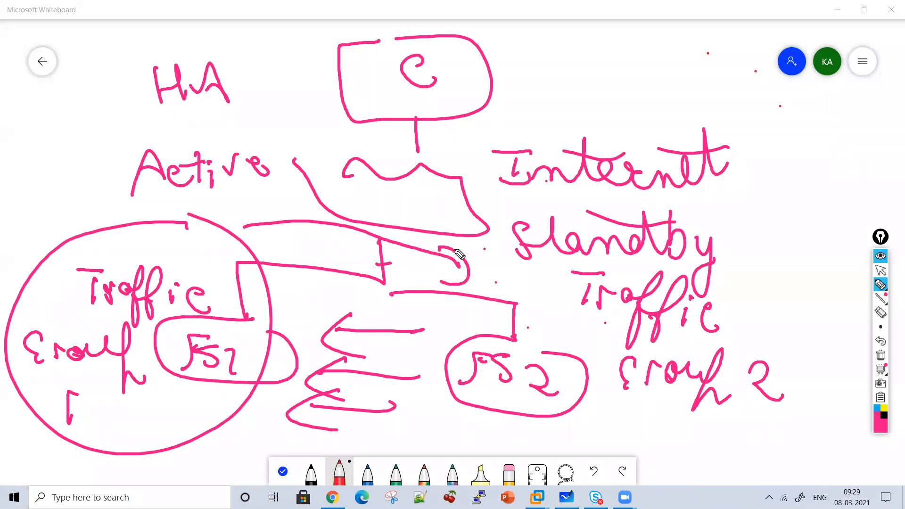
Write "Active" above the "Internet" label with a short arrow pointing down from it
mouse_move(591, 93)
left_mouse_down()
mouse_move(593, 133)
mouse_move(606, 116)
left_mouse_up()
left_click_drag(575, 75, 603, 78)
left_click_drag(618, 61, 638, 75)
mouse_move(625, 65)
left_mouse_down()
mouse_move(684, 65)
mouse_move(712, 89)
left_mouse_up()
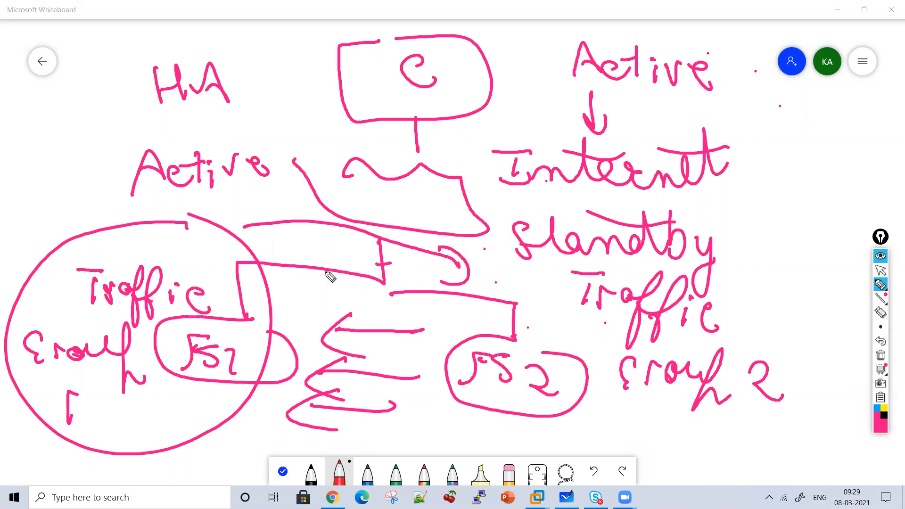
Cross out the F5 1 side and draw an arrow pointing down to the F5 2 box
left_click_drag(269, 191, 109, 347)
left_click_drag(117, 198, 259, 418)
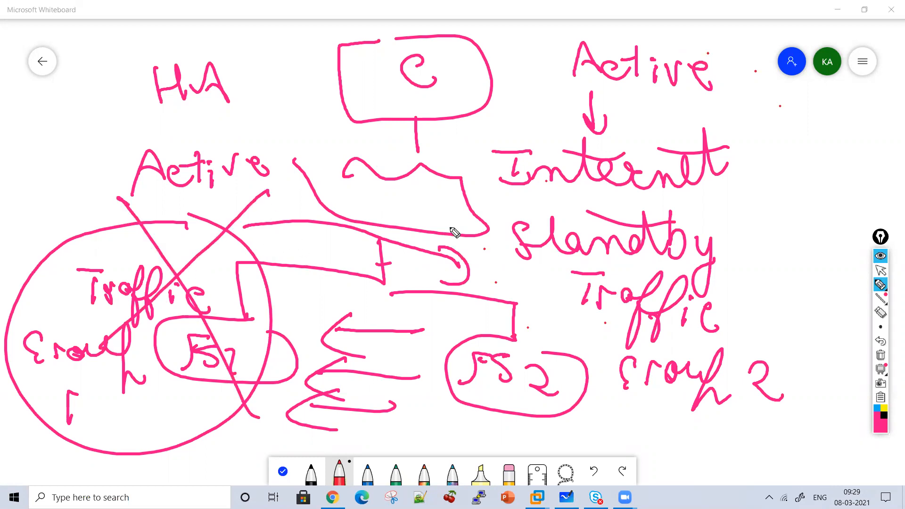
left_click_drag(491, 257, 554, 353)
mouse_move(539, 330)
left_mouse_down()
mouse_move(554, 352)
mouse_move(575, 329)
left_mouse_up()
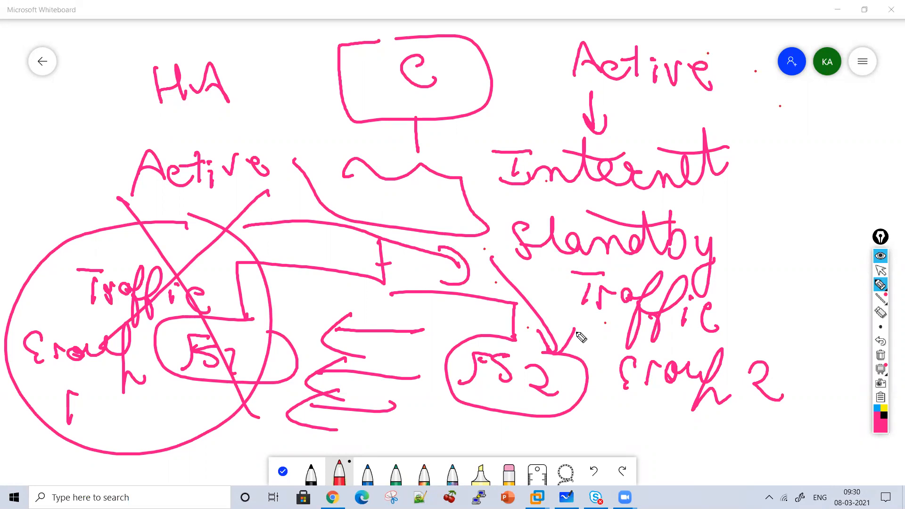
Clear the high-availability diagram from the board
left_click(881, 355)
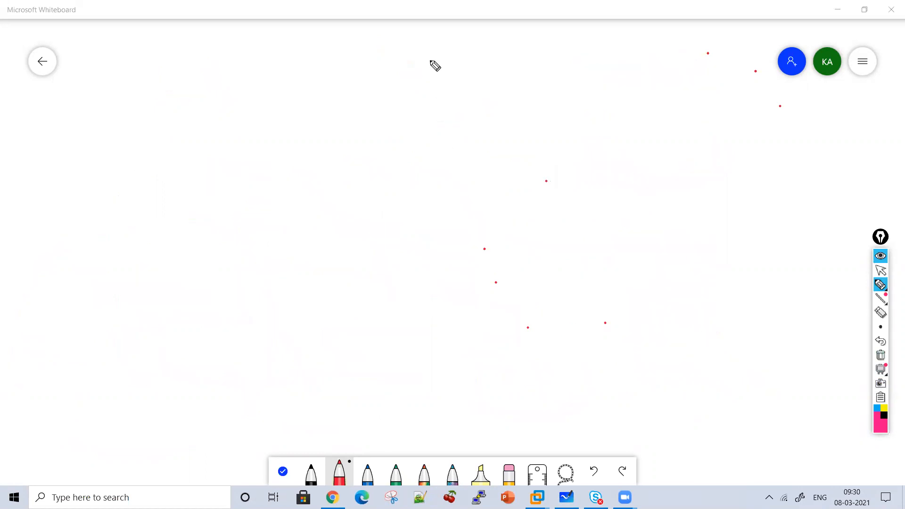
Write the heading "Traffic Group" across the upper middle of the board and underline "Group"
mouse_move(309, 79)
left_mouse_down()
mouse_move(306, 107)
mouse_move(326, 71)
left_mouse_up()
mouse_move(331, 92)
left_mouse_down()
mouse_move(357, 98)
mouse_move(361, 116)
mouse_move(389, 98)
left_mouse_up()
mouse_move(416, 74)
left_mouse_down()
mouse_move(400, 125)
mouse_move(427, 97)
left_mouse_up()
left_click(424, 88)
mouse_move(423, 98)
left_mouse_down()
mouse_move(423, 114)
mouse_move(458, 113)
left_mouse_up()
mouse_move(516, 88)
left_mouse_down()
mouse_move(527, 94)
mouse_move(524, 125)
left_mouse_up()
left_click_drag(543, 101, 610, 113)
left_click_drag(618, 78, 614, 155)
left_click_drag(457, 129, 643, 142)
List circled items "1 VS" and "2 Pool Member" under the heading, with a curved arrow from "Group" to "Member"
left_click_drag(398, 173, 401, 191)
mouse_move(393, 163)
left_mouse_down()
mouse_move(412, 188)
mouse_move(464, 164)
mouse_move(473, 204)
left_mouse_up()
left_click_drag(380, 249, 404, 262)
mouse_move(391, 232)
left_mouse_down()
mouse_move(414, 264)
mouse_move(455, 255)
mouse_move(485, 264)
left_mouse_up()
mouse_move(504, 262)
left_mouse_down()
mouse_move(516, 276)
mouse_move(606, 282)
mouse_move(687, 281)
mouse_move(726, 267)
mouse_move(743, 286)
left_mouse_up()
left_click_drag(745, 288, 756, 267)
left_click_drag(742, 223, 743, 300)
left_click_drag(639, 152, 735, 273)
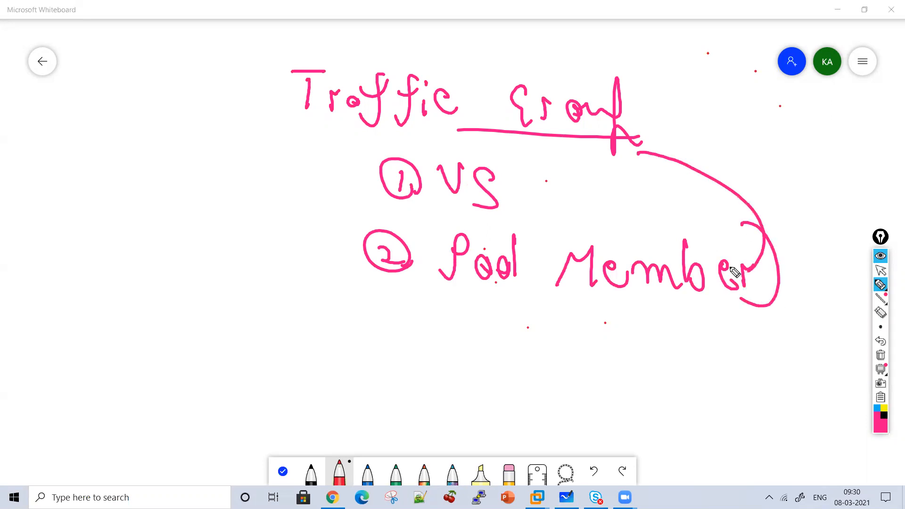
Write "Device Group" beside the traffic group notes and underline "Group"
left_click_drag(52, 150, 53, 184)
mouse_move(46, 147)
left_mouse_down()
mouse_move(60, 152)
mouse_move(55, 184)
left_mouse_up()
mouse_move(75, 174)
left_mouse_down()
mouse_move(124, 163)
mouse_move(124, 180)
left_mouse_up()
left_click_drag(115, 147, 117, 148)
mouse_move(139, 146)
left_mouse_down()
mouse_move(188, 186)
mouse_move(142, 179)
left_mouse_up()
left_click_drag(97, 219, 90, 253)
mouse_move(100, 229)
left_mouse_down()
mouse_move(108, 242)
mouse_move(158, 232)
left_mouse_up()
left_click_drag(179, 193, 185, 264)
left_click_drag(106, 250, 217, 247)
Draw a two-way branch below "Device Group" leading to circled labels "F5 1" and "F5 2"
left_click_drag(118, 276, 84, 347)
left_click_drag(121, 312, 193, 350)
mouse_move(67, 353)
left_mouse_down()
mouse_move(110, 406)
mouse_move(86, 356)
left_mouse_up()
mouse_move(55, 368)
left_mouse_down()
mouse_move(38, 399)
mouse_move(92, 396)
left_mouse_up()
mouse_move(223, 362)
left_mouse_down()
mouse_move(200, 402)
mouse_move(248, 354)
left_mouse_up()
mouse_move(226, 372)
left_mouse_down()
mouse_move(195, 399)
mouse_move(282, 387)
left_mouse_up()
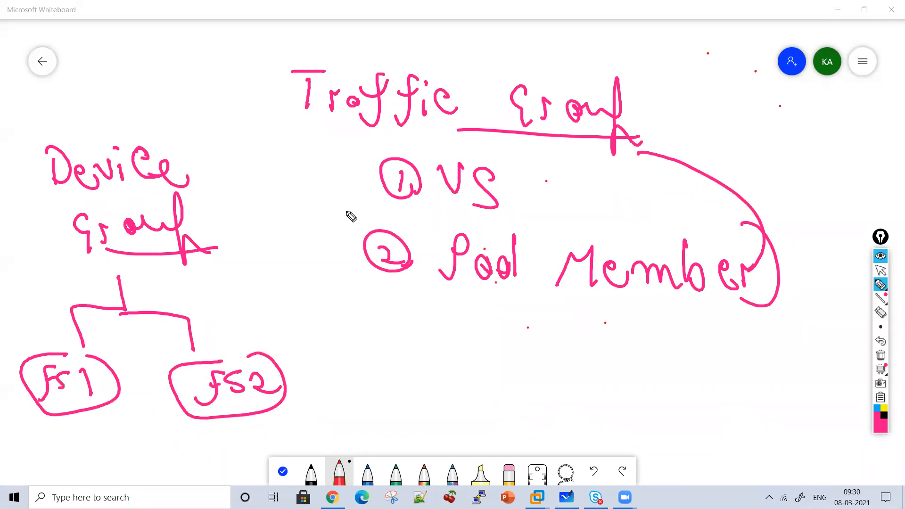
Draw a short arrow beside "Traffic Group" and two curved arrows from its tip down to the device branch and "F5 2"
left_click_drag(242, 112, 304, 143)
left_click_drag(276, 122, 296, 170)
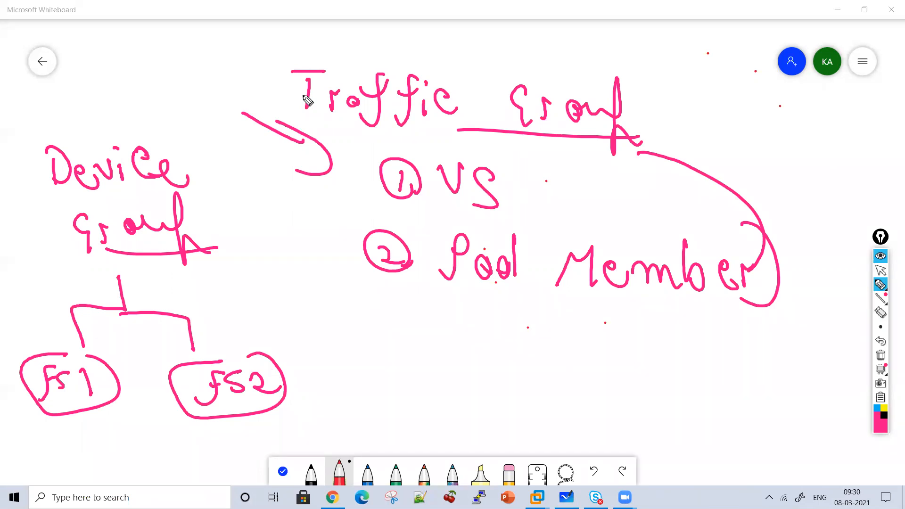
mouse_move(314, 160)
left_mouse_down()
mouse_move(252, 293)
mouse_move(190, 302)
left_mouse_up()
left_click_drag(213, 271, 224, 323)
mouse_move(315, 170)
left_mouse_down()
mouse_move(302, 318)
mouse_move(266, 335)
left_mouse_up()
mouse_move(276, 294)
left_mouse_down()
mouse_move(262, 336)
mouse_move(302, 334)
left_mouse_up()
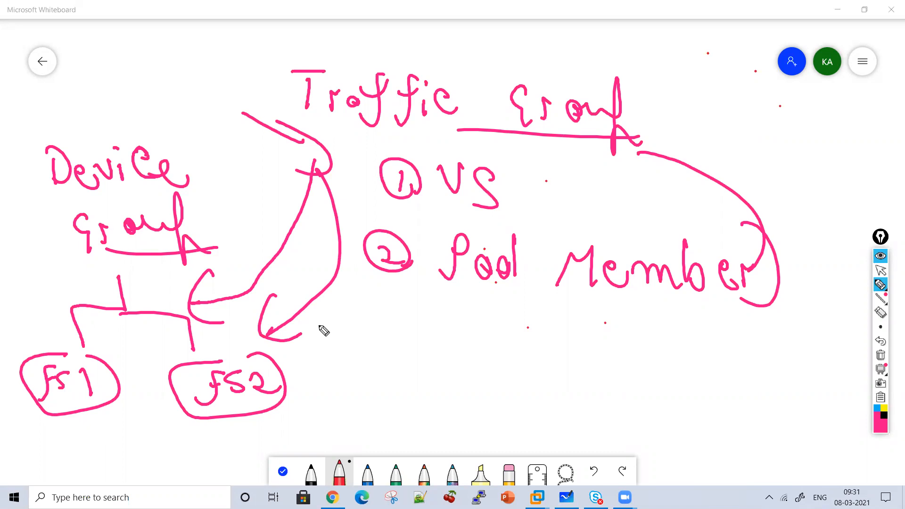
Draw check marks above "Device Group" and "Traffic Group"
left_click_drag(121, 71, 190, 54)
left_click_drag(395, 40, 450, 30)
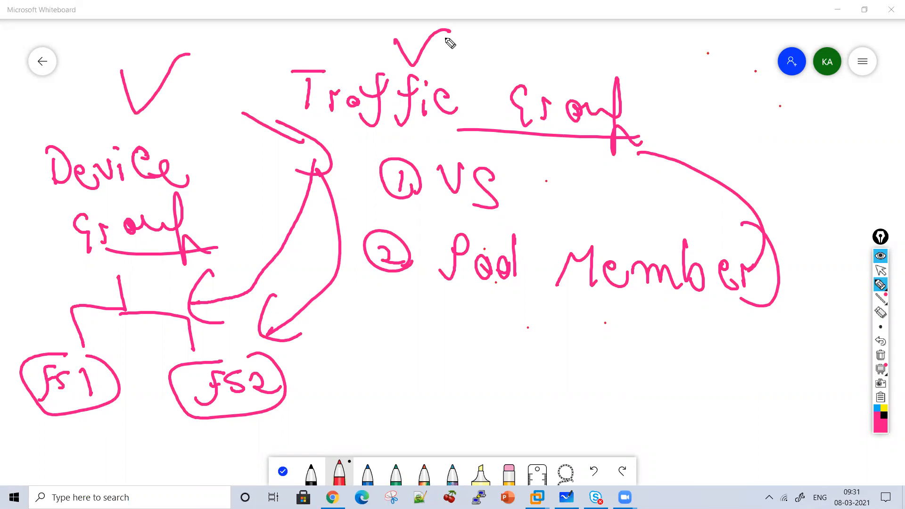
Clear the board and write the underlined heading "Device Trust"
left_click(881, 356)
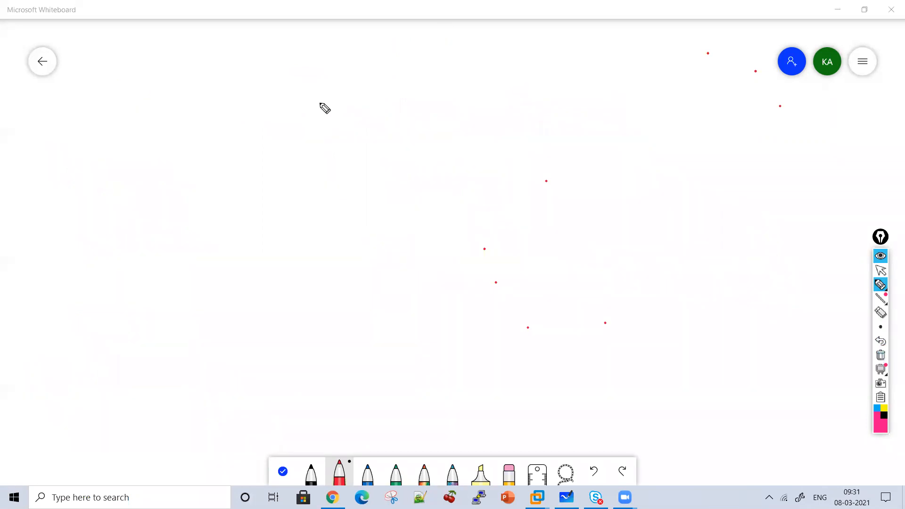
left_click(241, 42)
left_click_drag(253, 59, 274, 89)
mouse_move(263, 61)
left_mouse_down()
mouse_move(267, 101)
mouse_move(351, 88)
left_mouse_up()
mouse_move(357, 78)
left_mouse_down()
mouse_move(358, 104)
mouse_move(420, 106)
left_mouse_up()
left_click_drag(458, 82, 457, 112)
left_click_drag(438, 69, 482, 70)
mouse_move(488, 113)
left_mouse_down()
mouse_move(500, 95)
mouse_move(529, 85)
left_mouse_up()
left_click_drag(567, 87, 559, 105)
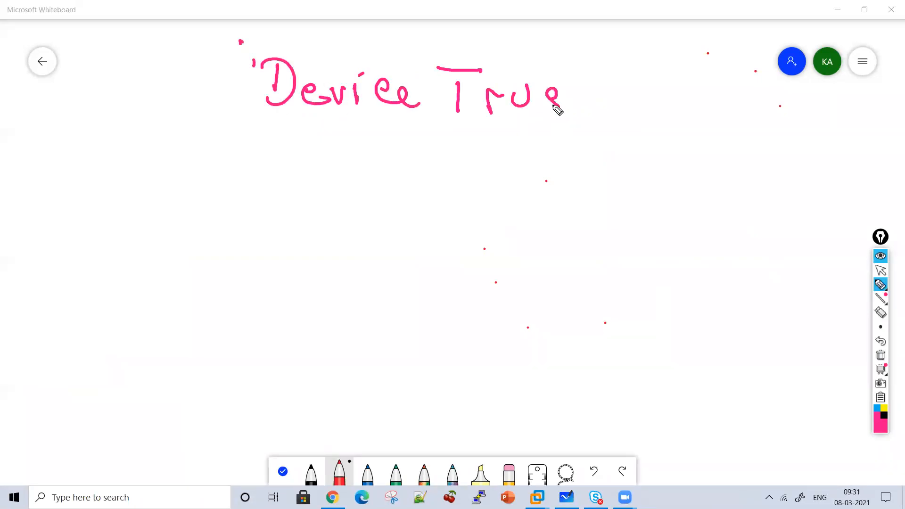
left_click_drag(590, 57, 617, 111)
left_click_drag(565, 90, 621, 78)
left_click_drag(335, 116, 605, 137)
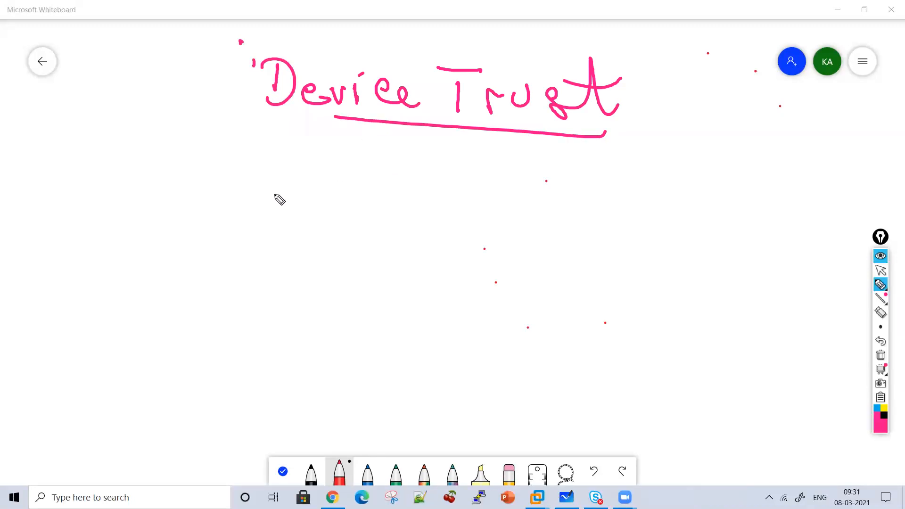
Draw a short arrow down from the "Device Trust" heading and write "Trust Relationship" below it
mouse_move(432, 149)
left_mouse_down()
mouse_move(427, 184)
mouse_move(444, 171)
left_mouse_up()
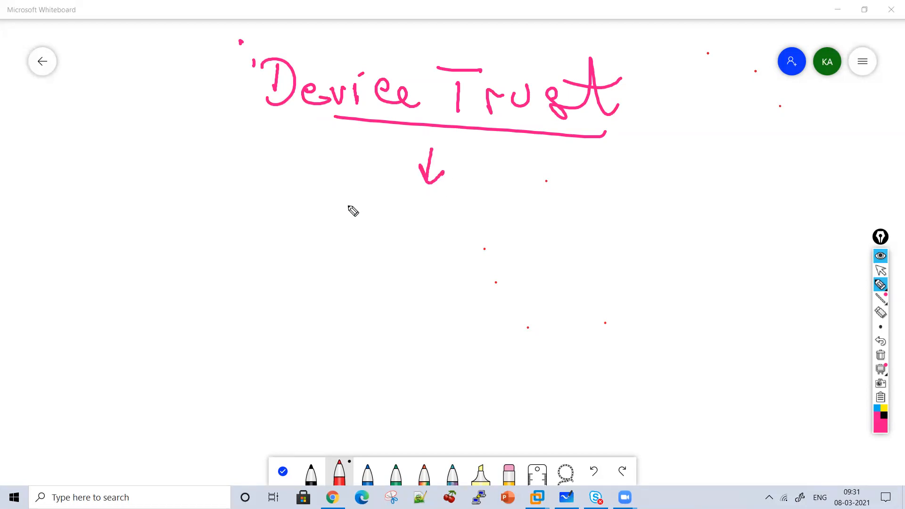
left_click_drag(337, 206, 334, 230)
left_click_drag(306, 196, 349, 199)
mouse_move(346, 230)
left_mouse_down()
mouse_move(358, 214)
mouse_move(375, 215)
left_mouse_up()
mouse_move(382, 222)
left_mouse_down()
mouse_move(388, 234)
mouse_move(434, 208)
mouse_move(460, 238)
mouse_move(568, 208)
mouse_move(606, 258)
mouse_move(633, 220)
mouse_move(675, 255)
mouse_move(718, 233)
mouse_move(745, 263)
mouse_move(780, 260)
mouse_move(711, 210)
left_mouse_up()
left_click_drag(579, 198, 689, 216)
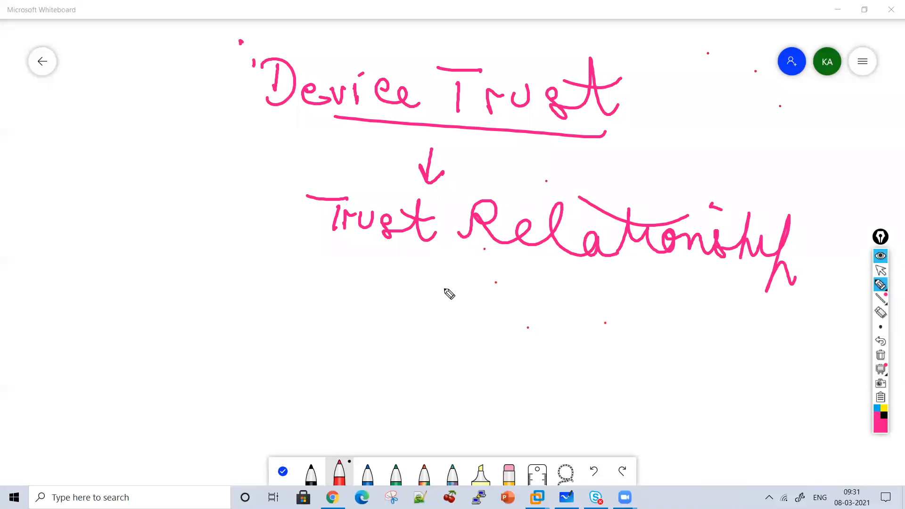
Draw a down arrow below "Trust Relationship" and boxes "F5 1" and "F5 2" with arrows in both directions between them
left_click_drag(456, 251, 465, 268)
mouse_move(321, 291)
left_mouse_down()
mouse_move(288, 360)
mouse_move(359, 291)
mouse_move(313, 320)
mouse_move(321, 330)
left_mouse_up()
left_click_drag(351, 307, 348, 336)
mouse_move(563, 317)
left_mouse_down()
mouse_move(513, 364)
mouse_move(598, 320)
left_mouse_up()
mouse_move(555, 331)
left_mouse_down()
mouse_move(535, 368)
mouse_move(575, 338)
left_mouse_up()
mouse_move(542, 351)
left_mouse_down()
mouse_move(561, 349)
mouse_move(570, 364)
left_mouse_up()
left_click_drag(594, 348, 626, 363)
mouse_move(405, 320)
left_mouse_down()
mouse_move(481, 336)
mouse_move(466, 342)
left_mouse_up()
mouse_move(474, 366)
left_mouse_down()
mouse_move(382, 357)
mouse_move(412, 391)
left_mouse_up()
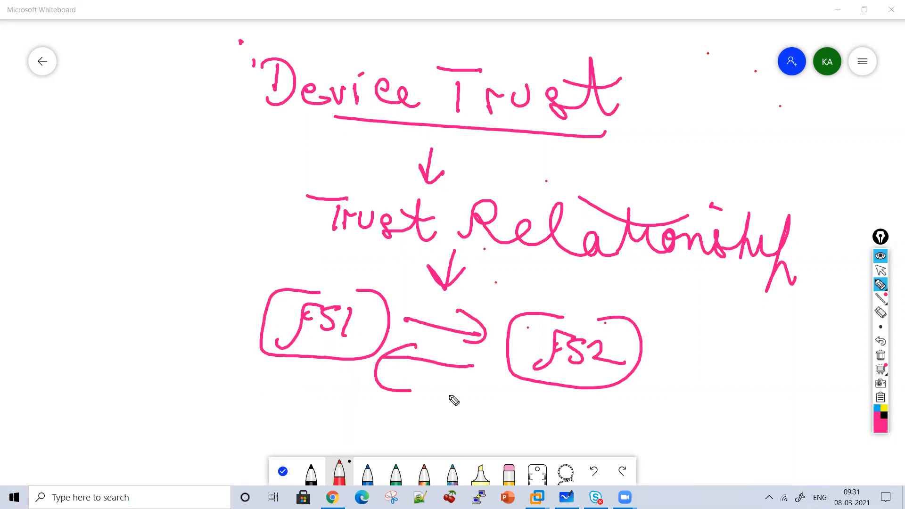
Write "Trust Each Other" above "F5 2" and draw a long curved arrow below the boxes from "F5 1" to "F5 2"
left_click_drag(491, 263, 513, 266)
left_click_drag(499, 267, 497, 290)
left_click_drag(509, 279, 595, 301)
left_click_drag(572, 280, 653, 295)
mouse_move(666, 279)
left_mouse_down()
mouse_move(669, 294)
mouse_move(726, 305)
left_mouse_up()
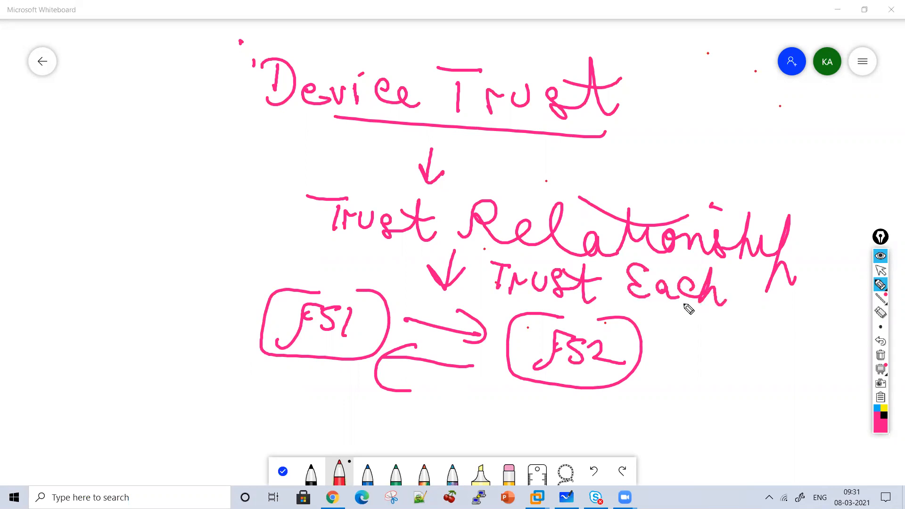
mouse_move(298, 362)
left_mouse_down()
mouse_move(302, 398)
mouse_move(538, 416)
mouse_move(539, 433)
left_mouse_up()
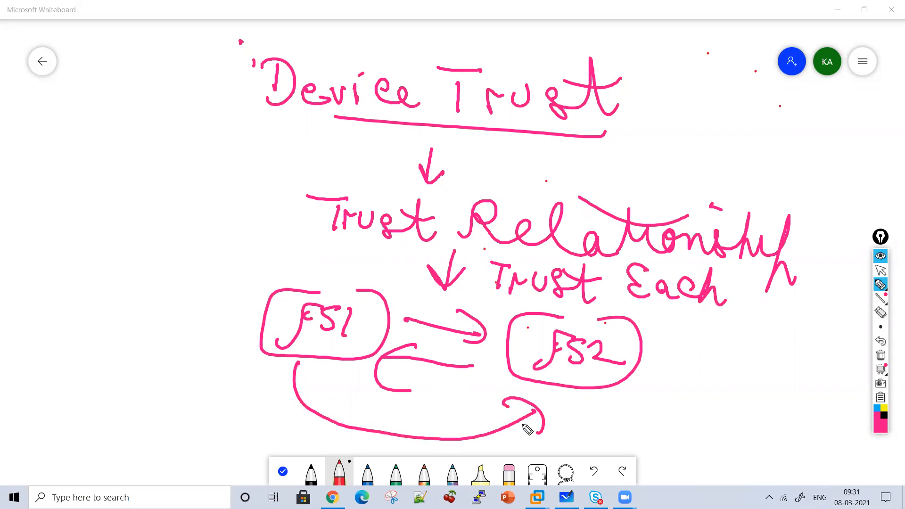
mouse_move(756, 298)
left_mouse_down()
mouse_move(853, 308)
mouse_move(782, 301)
left_mouse_up()
left_click_drag(742, 268, 801, 307)
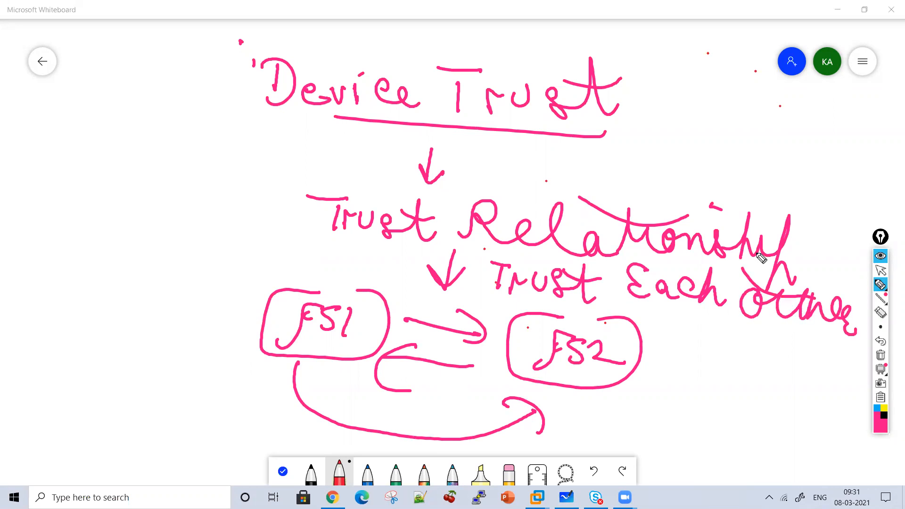
Draw a curved arrow beside "Trust Relationship" and add check marks above "Trust", "F5 1" and "F5 2"
left_click_drag(283, 178, 252, 240)
left_click_drag(235, 225, 290, 244)
left_click_drag(304, 156, 369, 163)
left_click_drag(337, 260, 411, 251)
left_click_drag(569, 297, 615, 308)
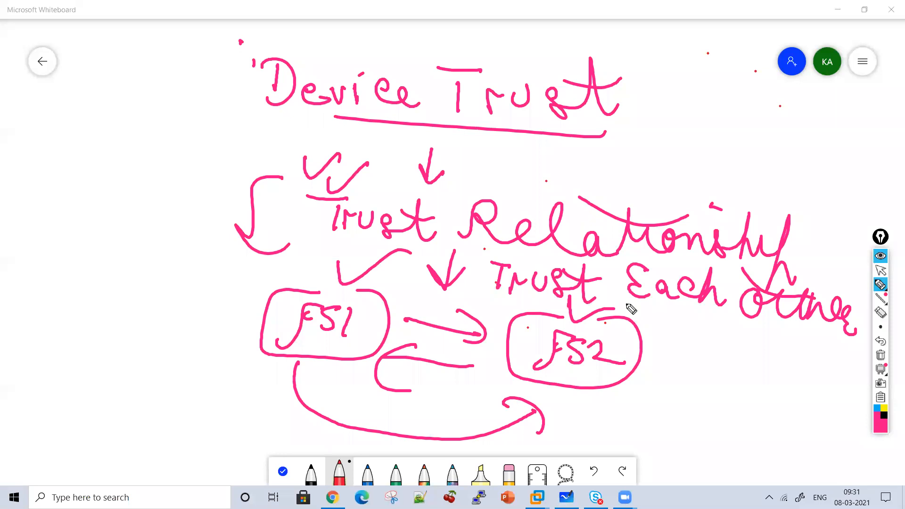
Write the note "Certificate Based Authentication" beside the trust relationship diagram
mouse_move(96, 124)
left_mouse_down()
mouse_move(107, 150)
mouse_move(149, 136)
mouse_move(154, 114)
mouse_move(162, 132)
mouse_move(226, 142)
mouse_move(267, 117)
mouse_move(259, 131)
left_mouse_up()
mouse_move(90, 189)
left_mouse_down()
mouse_move(105, 208)
mouse_move(146, 200)
mouse_move(225, 218)
left_mouse_up()
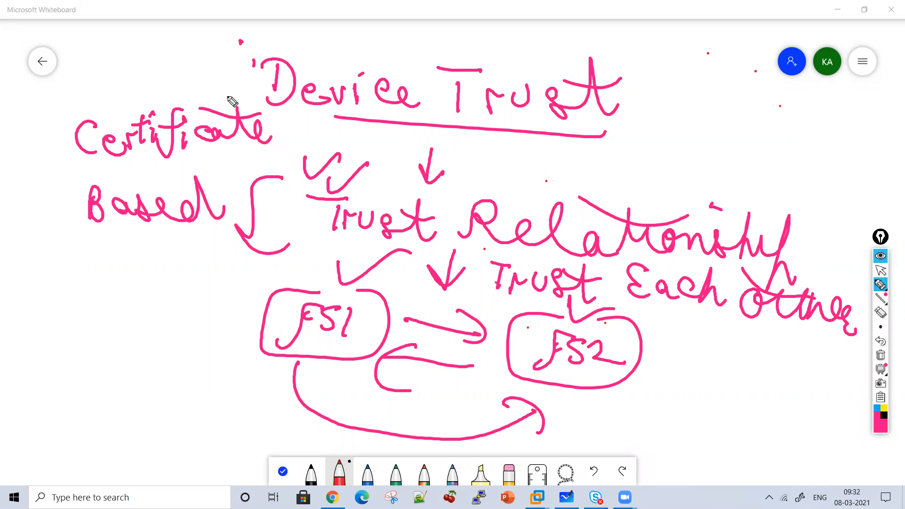
mouse_move(54, 284)
left_mouse_down()
mouse_move(97, 267)
mouse_move(210, 293)
mouse_move(211, 261)
mouse_move(235, 287)
mouse_move(267, 279)
mouse_move(295, 287)
mouse_move(206, 226)
left_mouse_up()
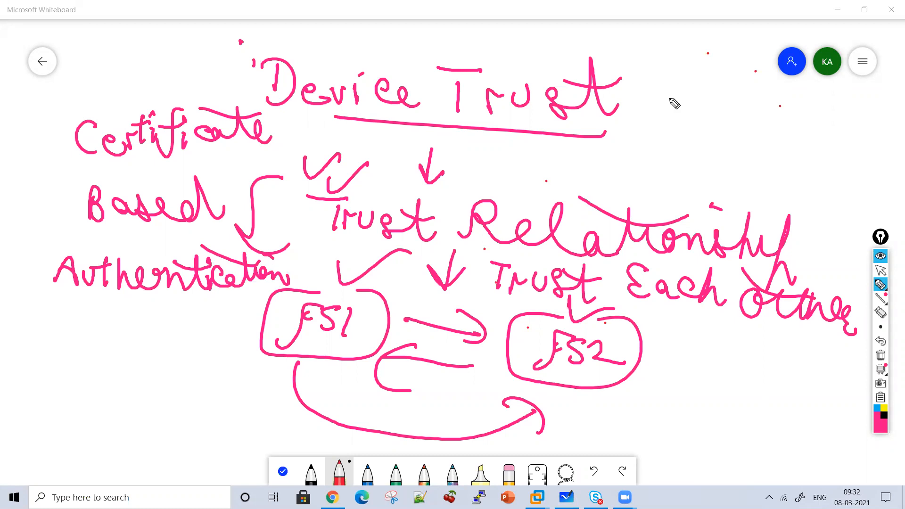
Draw an arrow from the "Device Trust" heading and write "Device Group and Traffic" at its end
mouse_move(631, 93)
left_mouse_down()
mouse_move(658, 102)
mouse_move(644, 127)
left_mouse_up()
mouse_move(700, 112)
left_mouse_down()
mouse_move(693, 124)
mouse_move(750, 118)
mouse_move(811, 137)
left_mouse_up()
left_click_drag(668, 142, 661, 170)
mouse_move(673, 157)
left_mouse_down()
mouse_move(714, 165)
mouse_move(744, 146)
left_mouse_up()
mouse_move(744, 145)
left_mouse_down()
mouse_move(724, 181)
mouse_move(750, 189)
mouse_move(829, 176)
left_mouse_up()
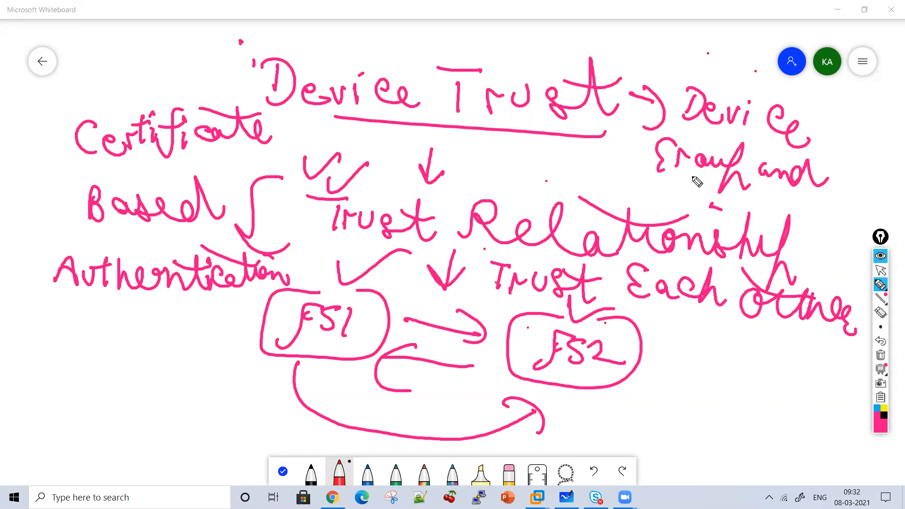
left_click_drag(832, 104, 838, 126)
mouse_move(848, 123)
left_mouse_down()
mouse_move(873, 116)
mouse_move(864, 163)
left_mouse_up()
left_click_drag(884, 100, 871, 155)
left_click_drag(873, 123, 896, 118)
mouse_move(892, 127)
left_mouse_down()
mouse_move(896, 142)
mouse_move(867, 157)
left_mouse_up()
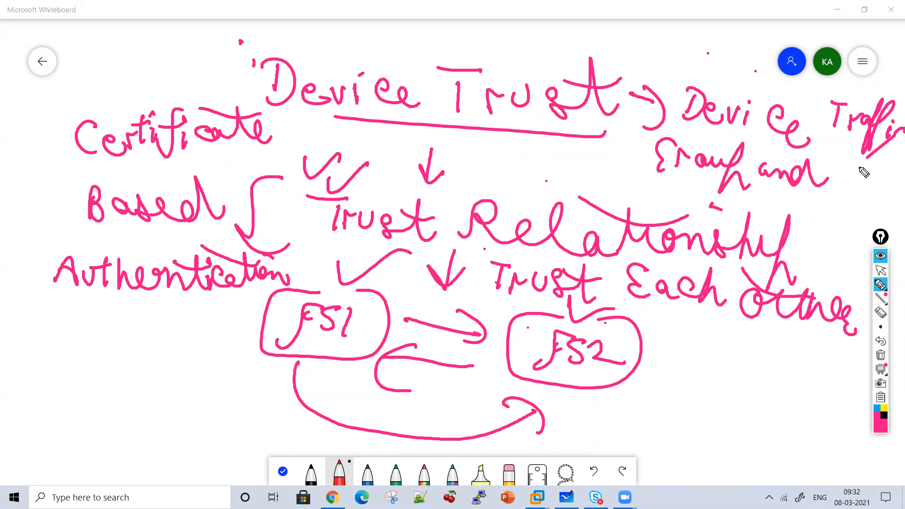
Clear the board and write the heading "3 Components"
left_click(880, 354)
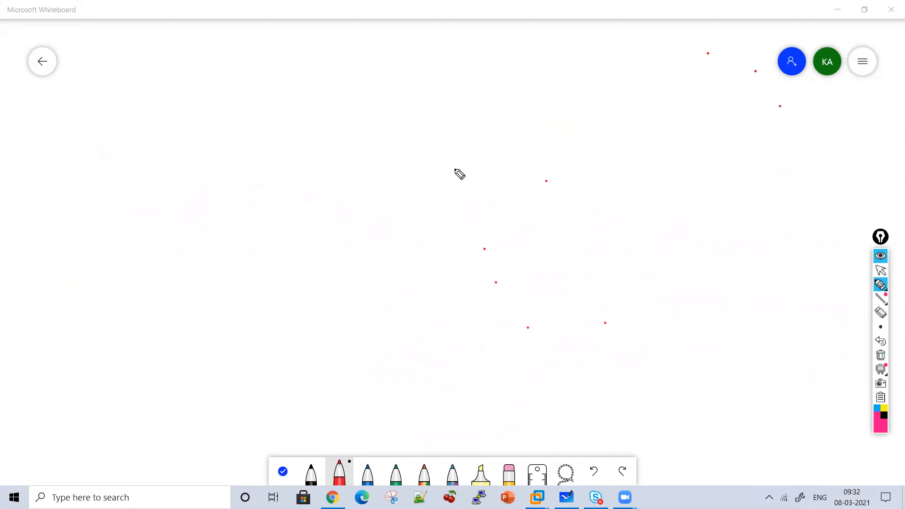
left_click_drag(260, 57, 262, 97)
mouse_move(338, 66)
left_mouse_down()
mouse_move(339, 93)
mouse_move(390, 97)
mouse_move(429, 65)
left_mouse_up()
mouse_move(421, 118)
left_mouse_down()
mouse_move(495, 94)
mouse_move(542, 115)
mouse_move(594, 111)
mouse_move(600, 122)
left_mouse_up()
List "Device Group", "Traffic Group" and "Device Trust" with circled numbers 1 to 3 under the heading
left_click_drag(325, 159, 322, 171)
mouse_move(333, 146)
left_mouse_down()
mouse_move(307, 170)
mouse_move(347, 184)
left_mouse_up()
left_click_drag(374, 155, 377, 180)
mouse_move(374, 156)
left_mouse_down()
mouse_move(384, 179)
mouse_move(434, 188)
mouse_move(460, 162)
mouse_move(596, 188)
mouse_move(651, 216)
left_mouse_up()
mouse_move(333, 244)
left_mouse_down()
mouse_move(365, 252)
mouse_move(404, 242)
mouse_move(441, 258)
mouse_move(467, 241)
left_mouse_up()
mouse_move(459, 296)
left_mouse_down()
mouse_move(486, 245)
mouse_move(521, 257)
mouse_move(590, 234)
mouse_move(607, 254)
left_mouse_up()
left_click_drag(652, 258, 692, 290)
left_click_drag(355, 322, 359, 341)
left_click_drag(384, 352, 376, 355)
mouse_move(417, 309)
left_mouse_down()
mouse_move(479, 348)
mouse_move(501, 324)
mouse_move(539, 326)
left_mouse_up()
mouse_move(593, 343)
left_mouse_down()
mouse_move(624, 316)
mouse_move(679, 352)
mouse_move(672, 321)
left_mouse_up()
left_click_drag(709, 354, 671, 315)
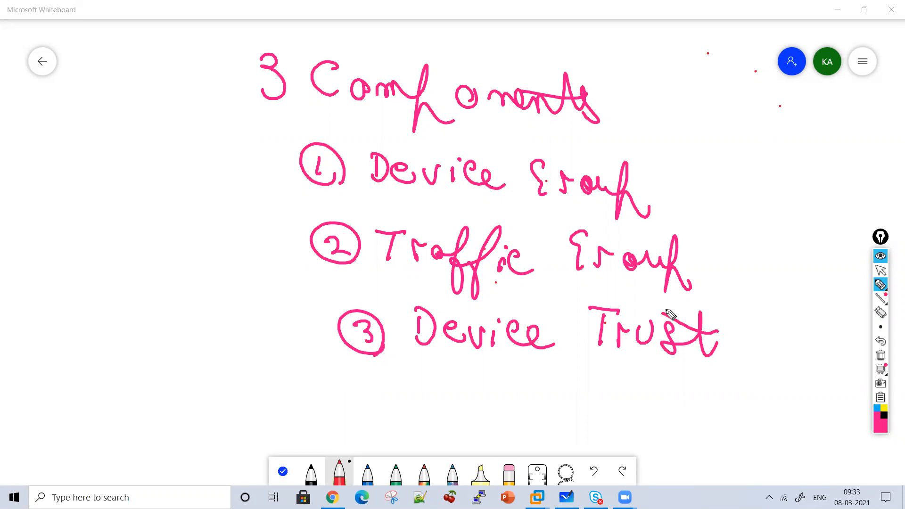
Draw an arrow beside the "Device Group" item and write "Config Syn" next to it
mouse_move(213, 163)
left_mouse_down()
mouse_move(260, 171)
mouse_move(245, 194)
left_mouse_up()
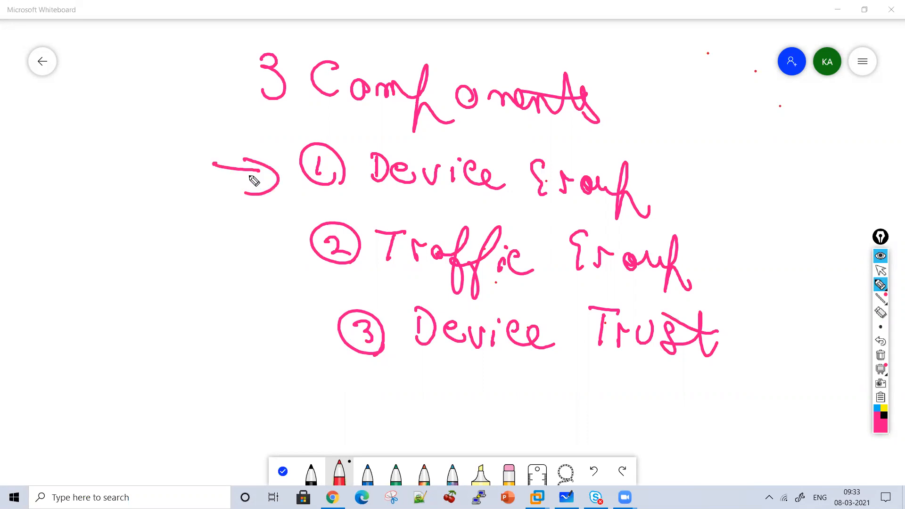
left_click_drag(62, 133, 63, 162)
mouse_move(83, 156)
left_mouse_down()
mouse_move(80, 168)
mouse_move(127, 166)
mouse_move(123, 155)
left_mouse_up()
left_click_drag(139, 170, 137, 186)
left_click(136, 159)
mouse_move(163, 165)
left_mouse_down()
mouse_move(170, 177)
mouse_move(154, 211)
left_mouse_up()
left_click_drag(83, 204, 81, 231)
mouse_move(109, 218)
left_mouse_down()
mouse_move(113, 251)
mouse_move(126, 217)
left_mouse_up()
left_click_drag(132, 232, 171, 255)
Write "Failover" below the "Config Syn" note
left_click(58, 305)
left_click_drag(57, 281, 57, 307)
left_click_drag(57, 281, 75, 292)
left_click_drag(94, 302, 96, 317)
mouse_move(106, 298)
left_mouse_down()
mouse_move(109, 309)
mouse_move(141, 321)
left_mouse_up()
left_click_drag(160, 306, 195, 320)
left_click_drag(194, 304, 213, 297)
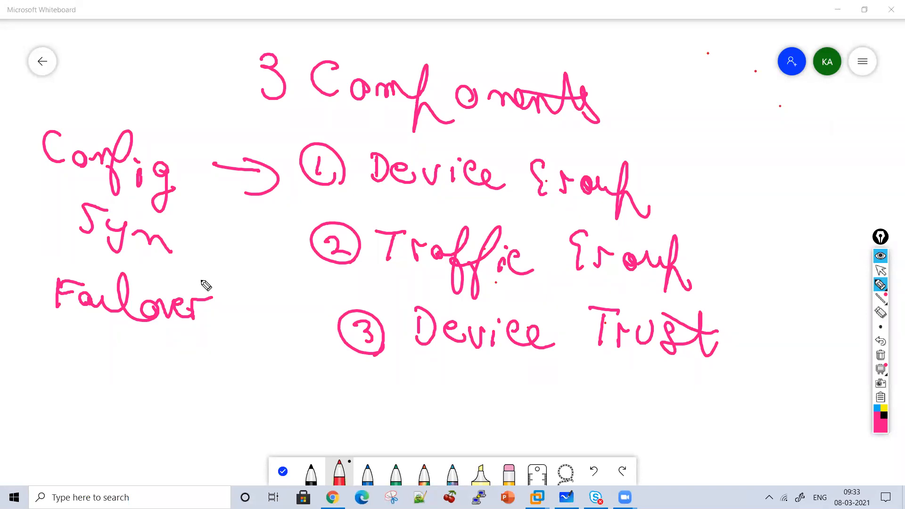
Clear the board and write the underlined heading "Lab Topology"
left_click(880, 356)
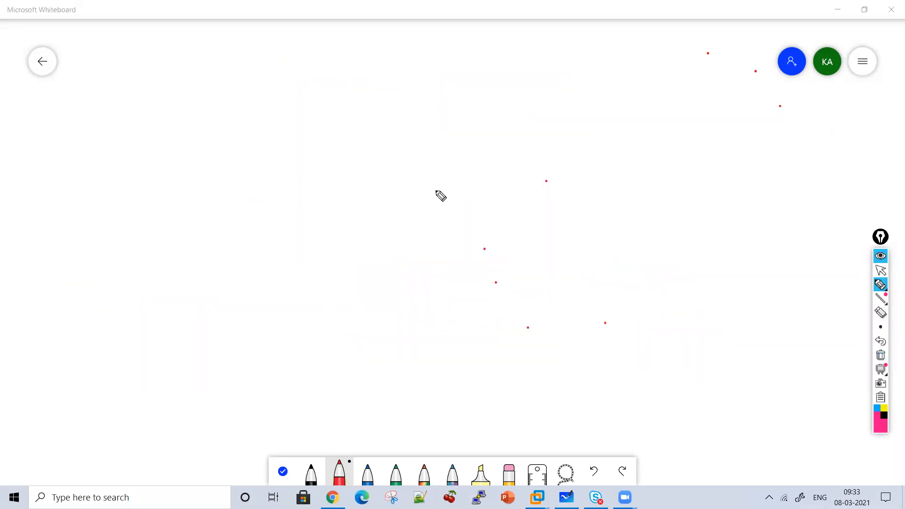
mouse_move(309, 57)
left_mouse_down()
mouse_move(331, 98)
mouse_move(357, 99)
left_mouse_up()
left_click_drag(363, 69, 369, 100)
left_click_drag(445, 83, 441, 109)
mouse_move(459, 75)
left_mouse_down()
mouse_move(501, 89)
mouse_move(524, 114)
mouse_move(594, 105)
mouse_move(614, 144)
left_mouse_up()
mouse_move(627, 97)
left_mouse_down()
mouse_move(634, 139)
mouse_move(342, 134)
left_mouse_up()
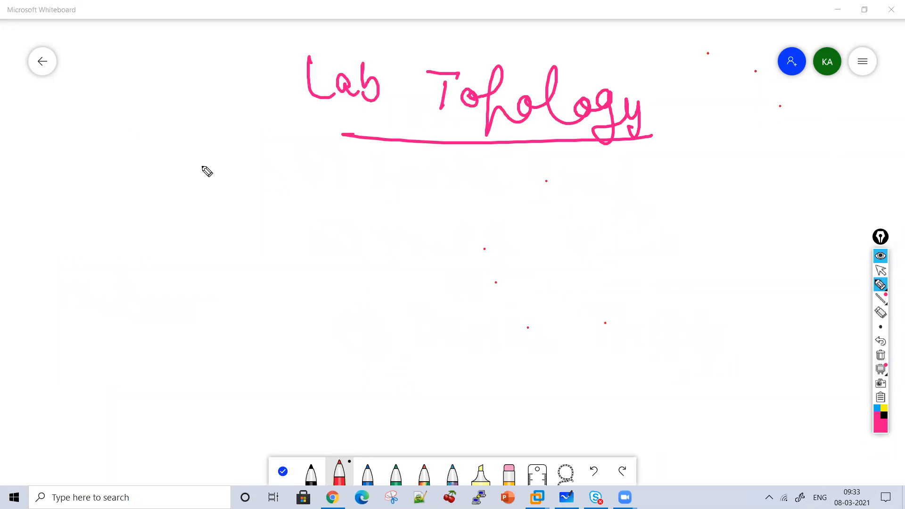
Draw a box "C" branching down to boxes "F5 1" and "F5 2", labelled "Active" and "Standby"
mouse_move(239, 121)
left_mouse_down()
mouse_move(179, 170)
mouse_move(245, 122)
mouse_move(260, 162)
left_mouse_up()
mouse_move(228, 189)
left_mouse_down()
mouse_move(108, 232)
mouse_move(71, 262)
mouse_move(162, 289)
mouse_move(143, 281)
left_mouse_up()
mouse_move(81, 278)
left_mouse_down()
mouse_move(79, 295)
mouse_move(101, 299)
mouse_move(113, 314)
left_mouse_up()
mouse_move(218, 235)
left_mouse_down()
mouse_move(333, 282)
mouse_move(278, 335)
mouse_move(359, 285)
mouse_move(282, 323)
left_mouse_up()
mouse_move(307, 309)
left_mouse_down()
mouse_move(317, 309)
mouse_move(319, 323)
left_mouse_up()
left_click_drag(336, 306, 355, 325)
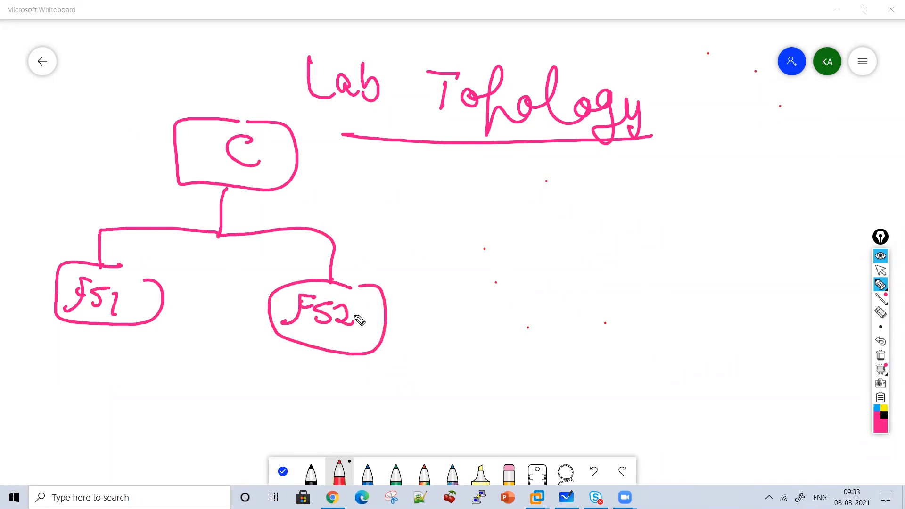
mouse_move(26, 380)
left_mouse_down()
mouse_move(66, 390)
mouse_move(93, 374)
mouse_move(115, 382)
mouse_move(133, 371)
mouse_move(143, 381)
left_mouse_up()
mouse_move(276, 375)
left_mouse_down()
mouse_move(269, 395)
mouse_move(317, 383)
mouse_move(372, 408)
mouse_move(410, 396)
mouse_move(430, 420)
left_mouse_up()
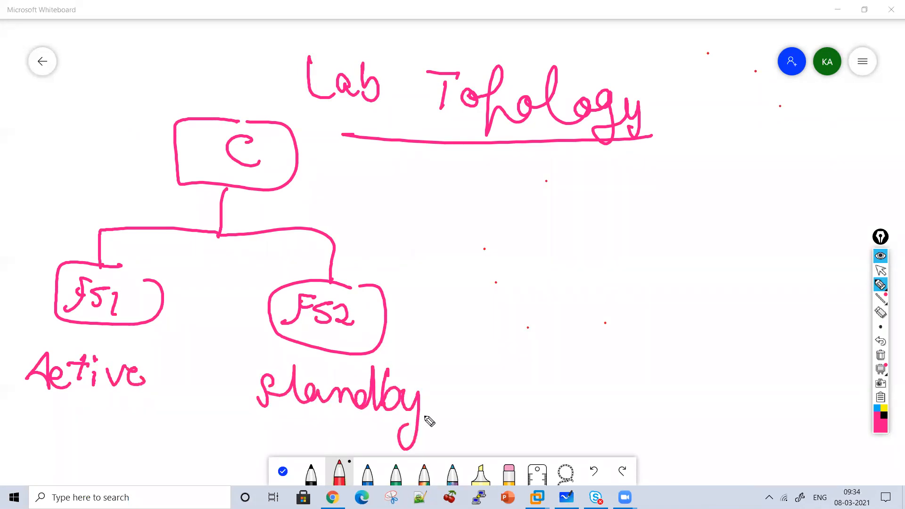
List circled items "1 Device Group", "2 Device Trust" and "3 Traffic Group" beside the topology, and write an encircled "HA vlan"
mouse_move(573, 195)
left_mouse_down()
mouse_move(673, 185)
mouse_move(698, 207)
mouse_move(792, 182)
mouse_move(849, 187)
mouse_move(867, 225)
mouse_move(568, 259)
mouse_move(608, 269)
mouse_move(782, 255)
mouse_move(823, 279)
mouse_move(860, 262)
left_mouse_up()
mouse_move(580, 323)
left_mouse_down()
mouse_move(580, 333)
mouse_move(638, 321)
mouse_move(651, 337)
mouse_move(675, 330)
mouse_move(707, 344)
mouse_move(742, 328)
mouse_move(632, 384)
mouse_move(620, 403)
mouse_move(710, 384)
mouse_move(743, 407)
left_mouse_up()
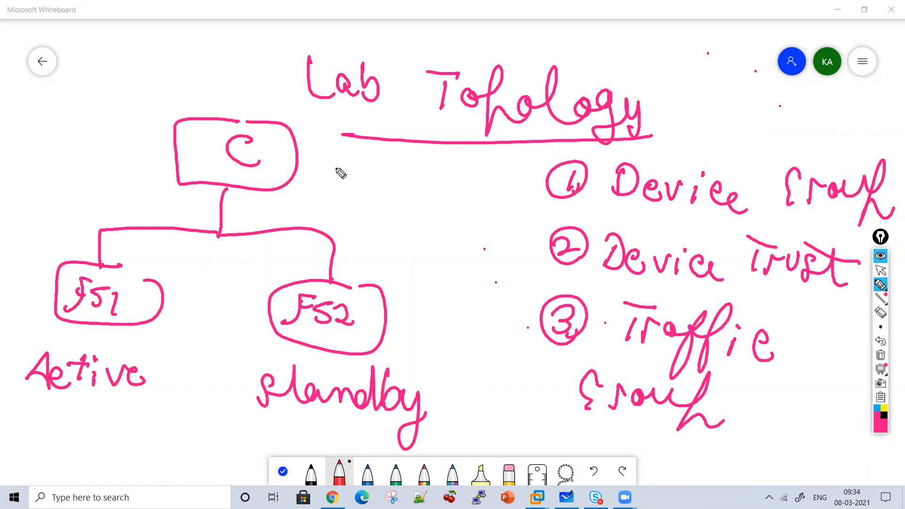
mouse_move(338, 183)
left_mouse_down()
mouse_move(415, 199)
mouse_move(448, 188)
mouse_move(476, 201)
left_mouse_up()
mouse_move(486, 214)
left_mouse_down()
mouse_move(340, 165)
mouse_move(477, 225)
left_mouse_up()
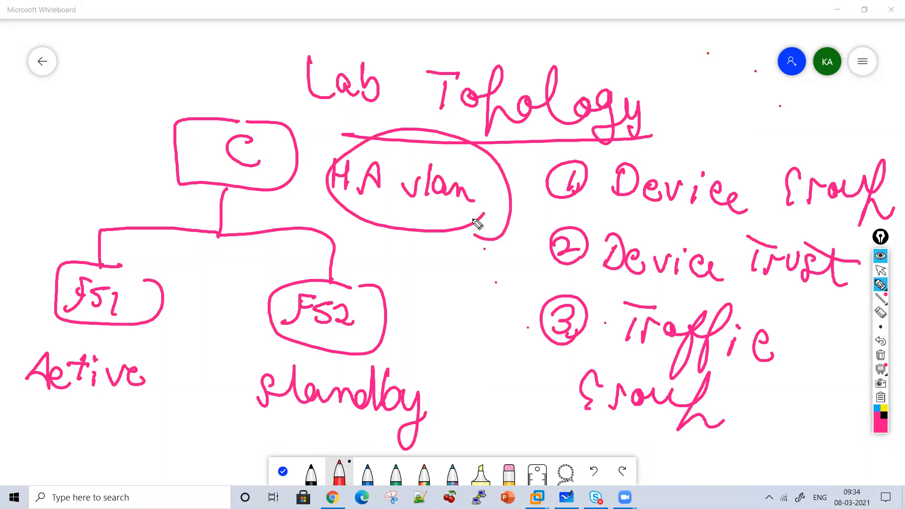
Clear the board and redraw a smaller topology with box "C" branching to "F5 1" and "F5 2"
left_click(881, 357)
mouse_move(166, 46)
left_mouse_down()
mouse_move(190, 107)
mouse_move(183, 43)
left_mouse_up()
mouse_move(179, 60)
left_mouse_down()
mouse_move(180, 85)
mouse_move(185, 76)
left_mouse_up()
mouse_move(165, 106)
left_mouse_down()
mouse_move(168, 148)
mouse_move(81, 148)
mouse_move(66, 246)
mouse_move(137, 195)
left_mouse_up()
mouse_move(77, 233)
left_mouse_down()
mouse_move(95, 208)
mouse_move(85, 231)
mouse_move(117, 230)
left_mouse_up()
mouse_move(162, 140)
left_mouse_down()
mouse_move(264, 188)
mouse_move(191, 234)
left_mouse_up()
mouse_move(240, 210)
left_mouse_down()
mouse_move(227, 231)
mouse_move(272, 230)
left_mouse_up()
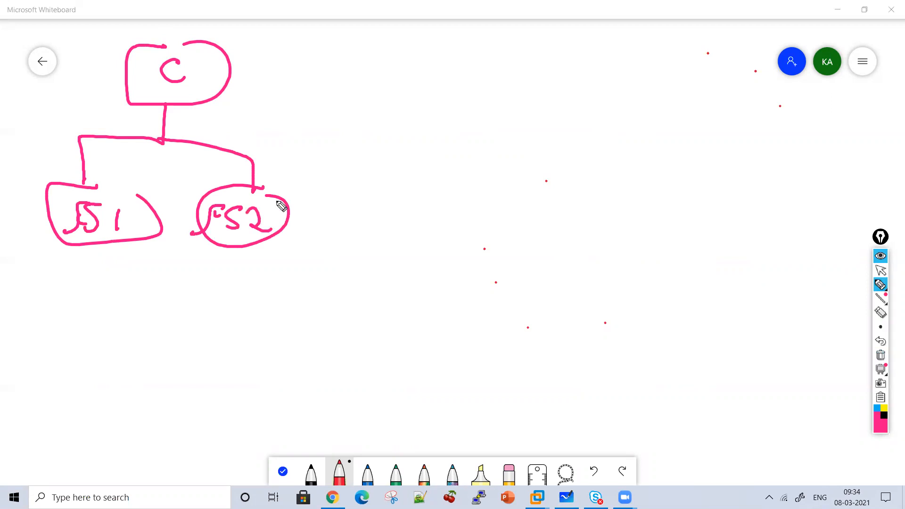
Write circled item "1 Network Configuration" beside the topology, with "Internal Vlan" and "External Vlan" below it
mouse_move(340, 65)
left_mouse_down()
mouse_move(341, 88)
mouse_move(448, 96)
mouse_move(487, 75)
mouse_move(510, 89)
mouse_move(593, 96)
left_mouse_up()
mouse_move(642, 70)
left_mouse_down()
mouse_move(669, 97)
mouse_move(778, 111)
mouse_move(800, 101)
mouse_move(825, 117)
mouse_move(875, 121)
mouse_move(892, 107)
mouse_move(811, 70)
left_mouse_up()
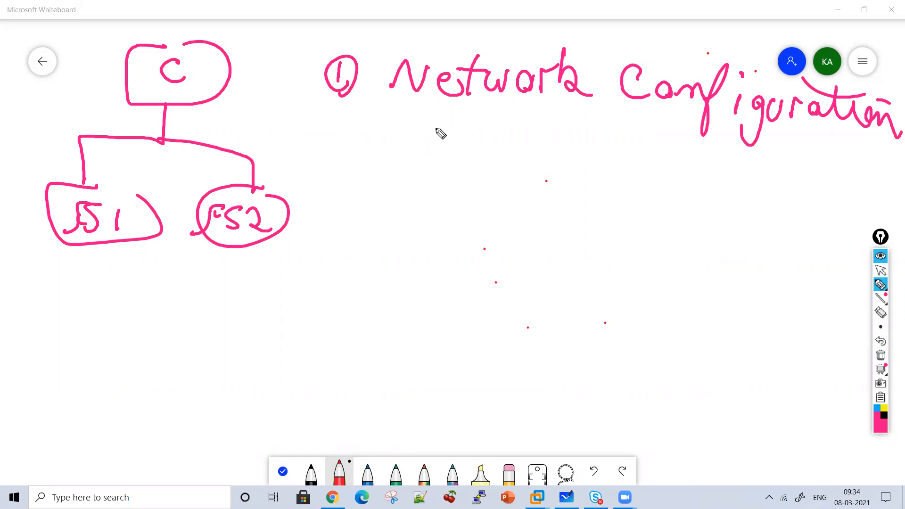
mouse_move(433, 129)
left_mouse_down()
mouse_move(447, 152)
mouse_move(575, 156)
mouse_move(570, 140)
mouse_move(641, 174)
mouse_move(683, 168)
left_mouse_up()
left_click_drag(665, 131, 742, 174)
mouse_move(451, 222)
left_mouse_down()
mouse_move(443, 229)
mouse_move(566, 240)
mouse_move(590, 230)
mouse_move(587, 210)
mouse_move(601, 226)
mouse_move(687, 247)
mouse_move(778, 230)
left_mouse_up()
Draw arrows from "Internal Vlan" to the number 10 and from "External Vlan" to the number 20
mouse_move(400, 138)
left_mouse_down()
mouse_move(317, 253)
mouse_move(341, 256)
left_mouse_up()
mouse_move(269, 274)
left_mouse_down()
mouse_move(267, 285)
mouse_move(285, 292)
left_mouse_up()
mouse_move(662, 253)
left_mouse_down()
mouse_move(642, 282)
mouse_move(665, 268)
left_mouse_up()
mouse_move(618, 295)
left_mouse_down()
mouse_move(671, 313)
mouse_move(668, 304)
left_mouse_up()
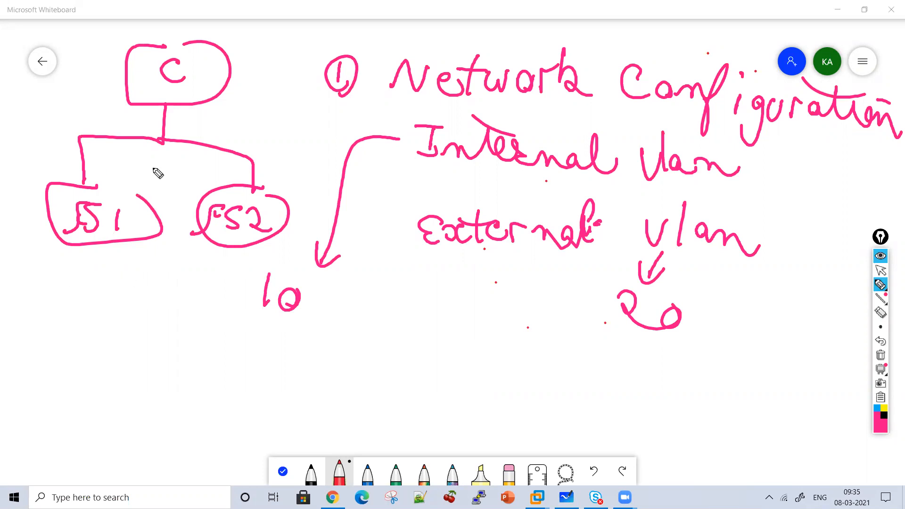
Write the address 10.2.2.50 below the "F5 1" box
mouse_move(18, 271)
left_mouse_down()
mouse_move(16, 298)
mouse_move(28, 282)
mouse_move(64, 297)
mouse_move(108, 298)
mouse_move(116, 274)
left_mouse_up()
left_click(48, 287)
left_click(71, 286)
left_click(97, 289)
left_click(134, 293)
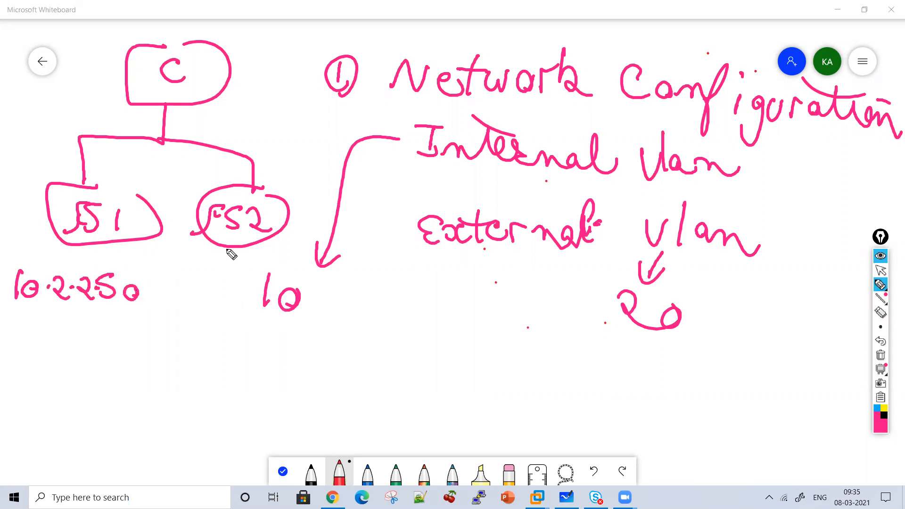
Draw a down arrow from "F5 2" and write the address 10.2.2.51 below it
mouse_move(212, 255)
left_mouse_down()
mouse_move(208, 288)
mouse_move(215, 273)
left_mouse_up()
left_click_drag(169, 330, 168, 354)
mouse_move(178, 334)
left_mouse_down()
mouse_move(213, 352)
mouse_move(248, 354)
left_mouse_up()
left_click(190, 336)
left_click(215, 346)
left_click(239, 347)
left_click_drag(249, 333, 260, 332)
left_click(268, 335)
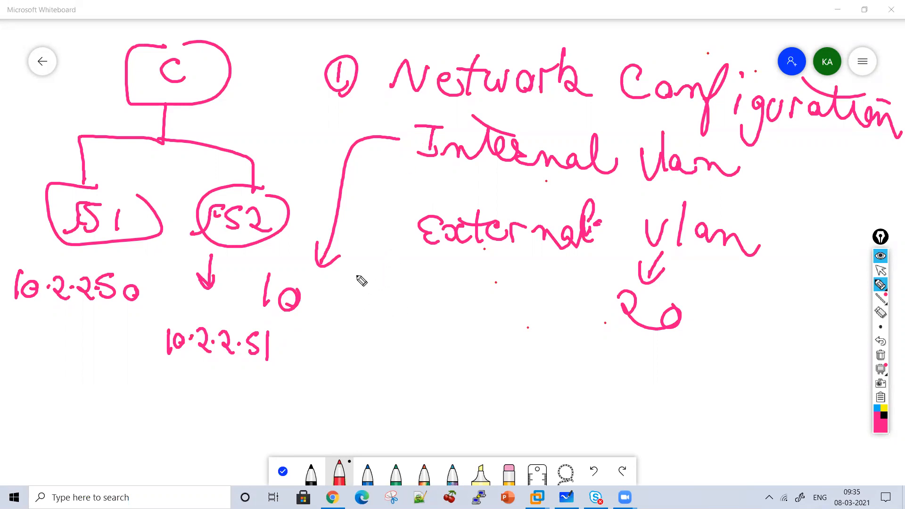
Write an underlined "Vlan" followed by an arrow, with a circled number 1 below it
mouse_move(371, 270)
left_mouse_down()
mouse_move(376, 294)
mouse_move(460, 298)
mouse_move(375, 311)
left_mouse_up()
mouse_move(468, 290)
left_mouse_down()
mouse_move(495, 297)
mouse_move(488, 307)
left_mouse_up()
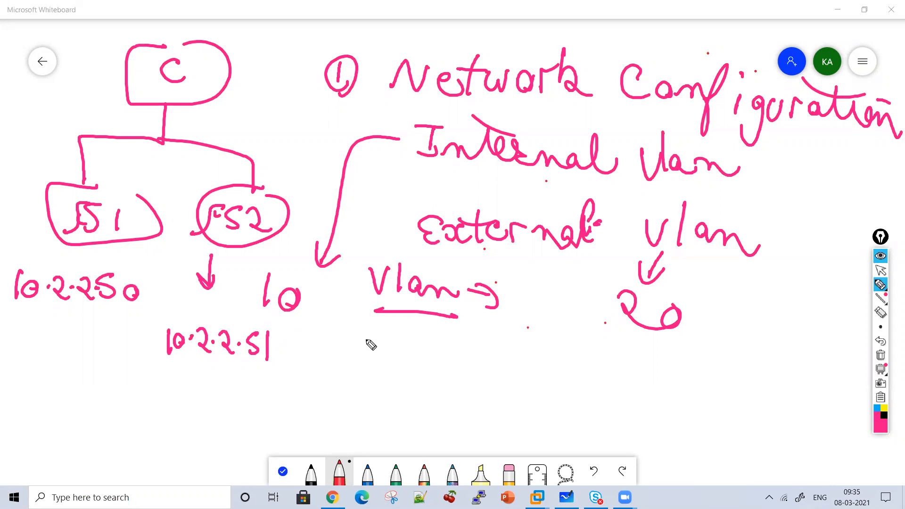
mouse_move(357, 340)
left_mouse_down()
mouse_move(359, 358)
mouse_move(369, 331)
mouse_move(363, 362)
left_mouse_up()
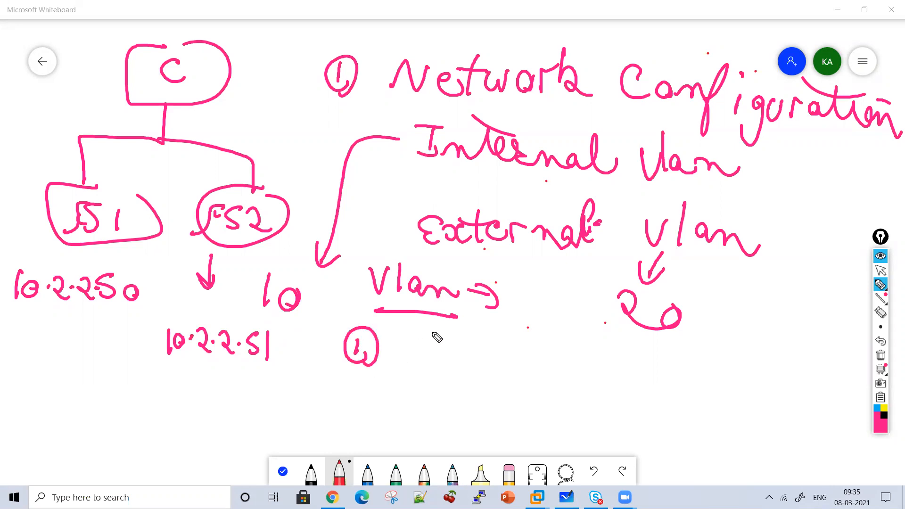
Clear the board and write the underlined heading "Internal Vlan"
left_click(880, 356)
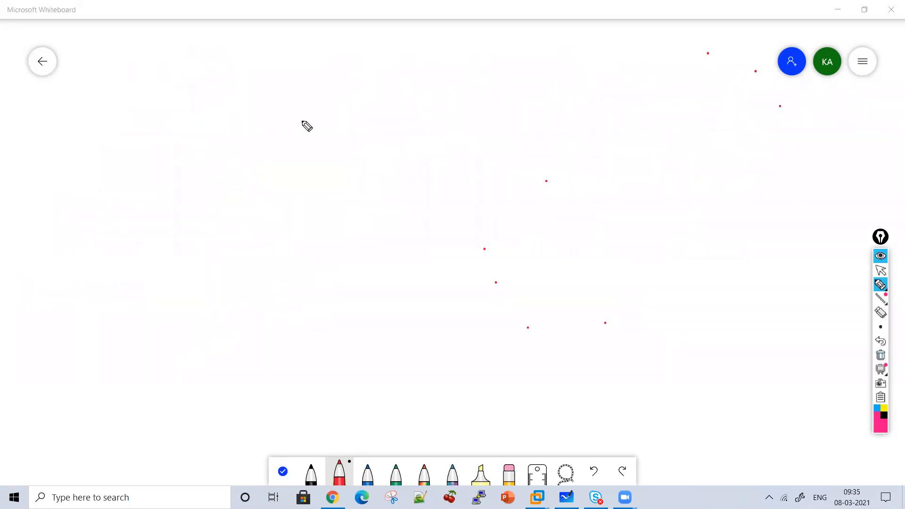
mouse_move(290, 69)
left_mouse_down()
mouse_move(295, 109)
mouse_move(345, 107)
mouse_move(346, 89)
mouse_move(404, 103)
mouse_move(524, 85)
mouse_move(557, 111)
mouse_move(588, 105)
mouse_move(610, 118)
left_mouse_up()
left_click_drag(374, 122, 613, 124)
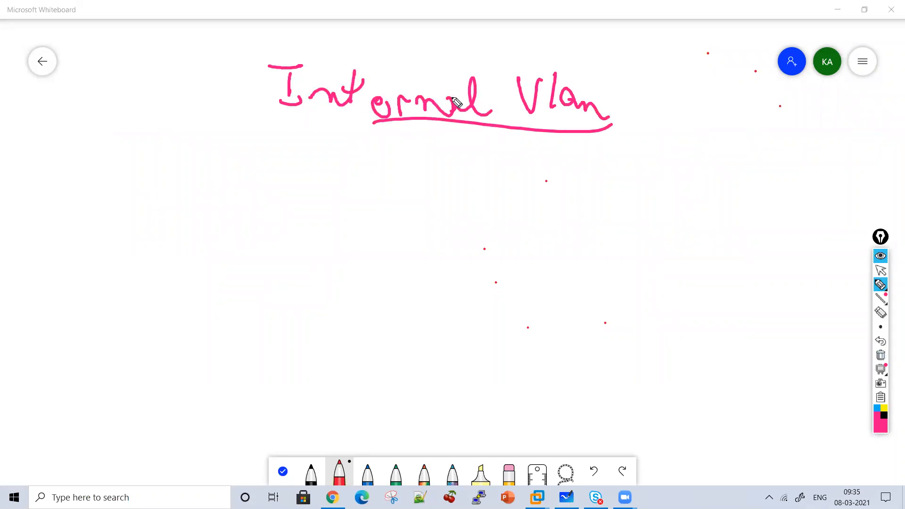
Draw a down arrow from "Internal Vlan" and write the underlined subnet 10.2.2.0/24 below it
left_click_drag(411, 140, 416, 153)
mouse_move(347, 187)
left_mouse_down()
mouse_move(341, 212)
mouse_move(417, 206)
mouse_move(437, 225)
mouse_move(467, 202)
mouse_move(524, 225)
left_mouse_up()
left_click_drag(540, 195, 542, 227)
left_click_drag(538, 238, 400, 237)
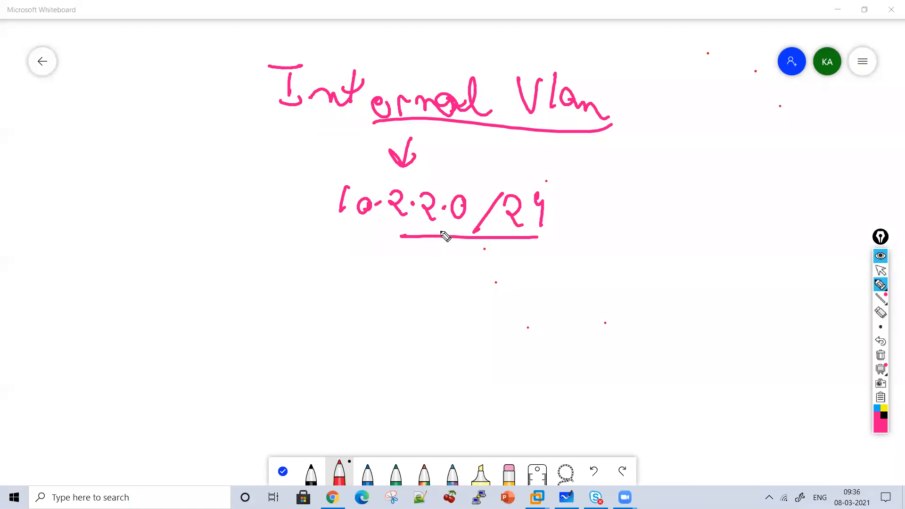
Draw two ovals labelled "F5 1" and "F5 2" below the subnet 10.2.2.0/24
mouse_move(124, 246)
left_mouse_down()
mouse_move(71, 307)
mouse_move(153, 246)
left_mouse_up()
left_click_drag(85, 300, 124, 265)
mouse_move(99, 282)
left_mouse_down()
mouse_move(113, 282)
mouse_move(149, 312)
left_mouse_up()
mouse_move(385, 280)
left_mouse_down()
mouse_move(464, 354)
mouse_move(409, 268)
left_mouse_up()
mouse_move(387, 296)
left_mouse_down()
mouse_move(348, 330)
mouse_move(404, 315)
mouse_move(388, 326)
left_mouse_up()
left_click_drag(413, 306, 450, 327)
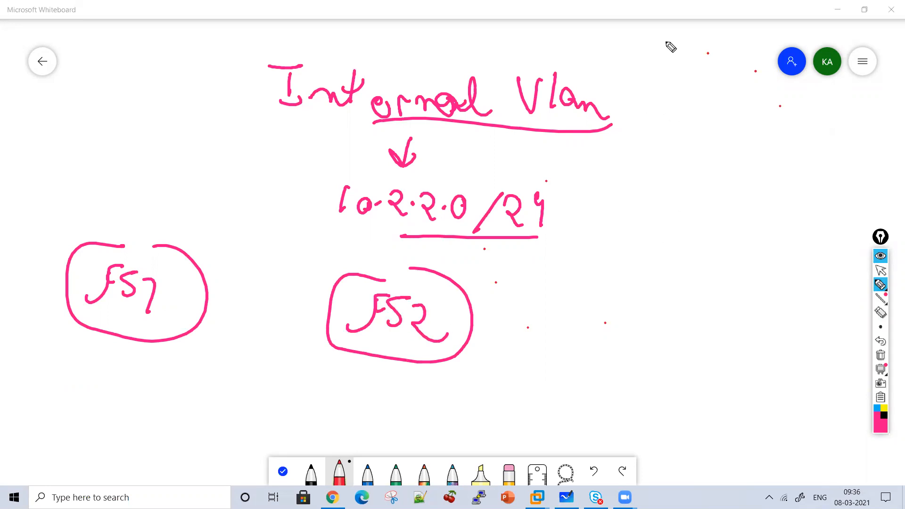
Draw an arrow from "Internal Vlan" to the note "3 IP addresses" and add a curved bracket around the note
left_click_drag(606, 144, 628, 158)
mouse_move(625, 143)
left_mouse_down()
mouse_move(639, 170)
mouse_move(627, 170)
mouse_move(647, 196)
mouse_move(625, 199)
left_mouse_up()
left_click_drag(685, 178, 717, 176)
left_click_drag(703, 178, 702, 200)
left_click_drag(689, 200, 742, 189)
mouse_move(660, 259)
left_mouse_down()
mouse_move(731, 256)
mouse_move(768, 268)
mouse_move(807, 248)
left_mouse_up()
mouse_move(782, 152)
left_mouse_down()
mouse_move(834, 264)
mouse_move(793, 279)
left_mouse_up()
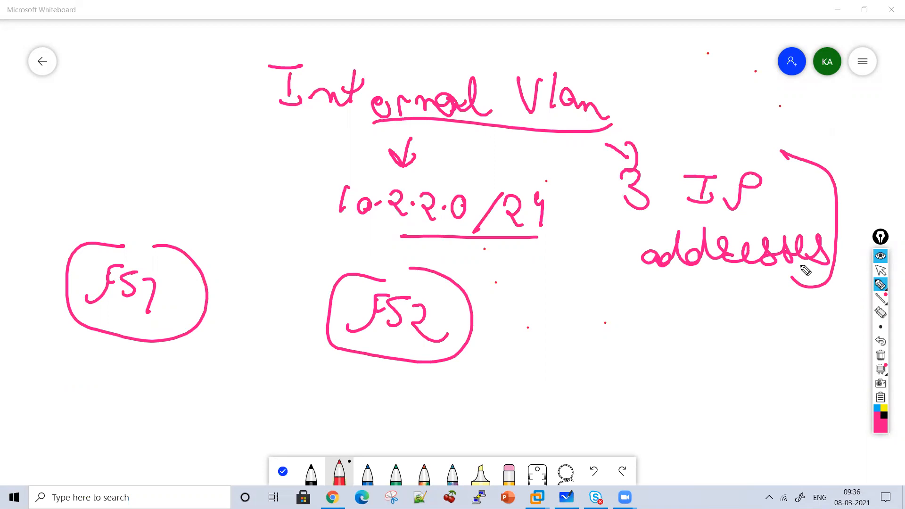
Write an underlined "Floating Self IP" above the "F5 1" oval and put a check mark under both F5 ovals
mouse_move(46, 153)
left_mouse_down()
mouse_move(84, 115)
mouse_move(101, 141)
mouse_move(205, 144)
mouse_move(239, 174)
mouse_move(193, 118)
mouse_move(98, 185)
mouse_move(134, 202)
mouse_move(150, 181)
mouse_move(173, 177)
mouse_move(197, 186)
mouse_move(222, 221)
mouse_move(125, 228)
mouse_move(161, 199)
left_mouse_up()
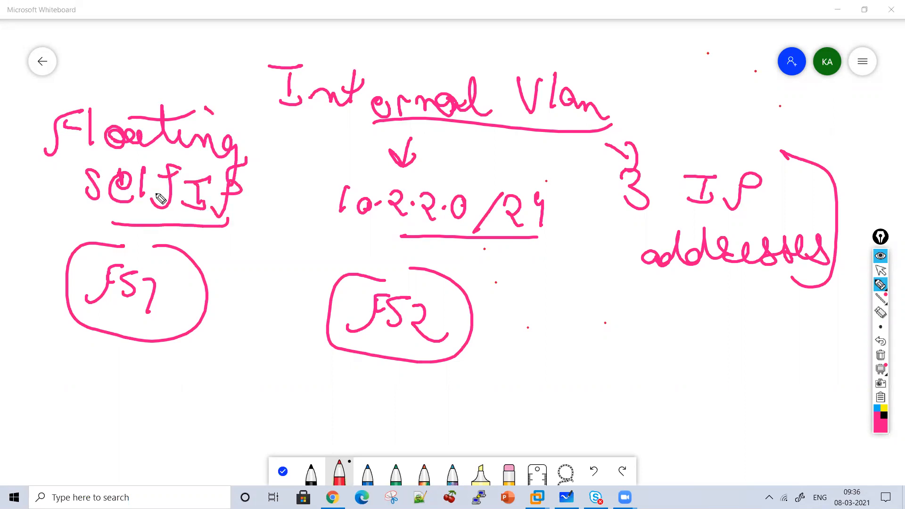
left_click_drag(124, 355, 158, 343)
left_click_drag(334, 359, 372, 334)
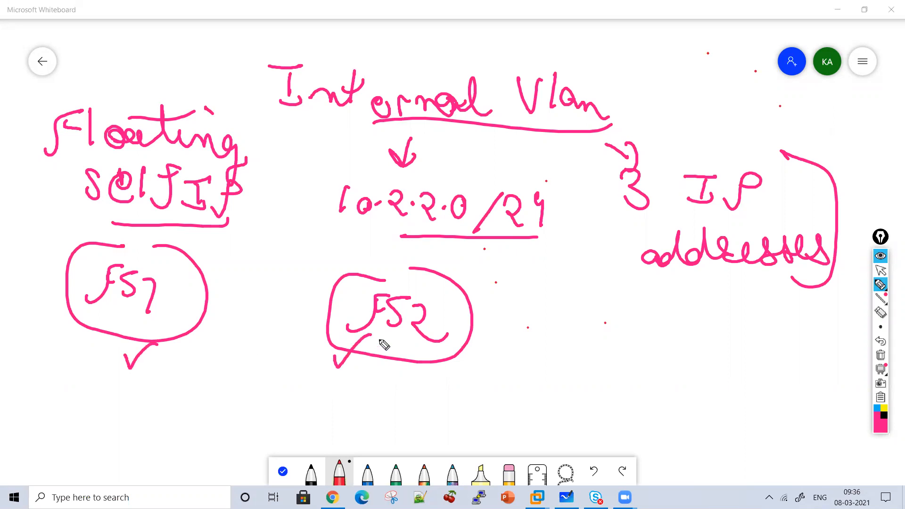
Add a circled number 1 beside the "F5 2" oval and write the address 10.2.2.50 below "F5 1"
mouse_move(506, 302)
left_mouse_down()
mouse_move(503, 317)
mouse_move(510, 289)
left_mouse_up()
mouse_move(43, 382)
left_mouse_down()
mouse_move(44, 403)
mouse_move(63, 391)
mouse_move(138, 414)
left_mouse_up()
left_click(78, 396)
left_click(110, 398)
left_click(139, 403)
mouse_move(151, 398)
left_mouse_down()
mouse_move(153, 415)
mouse_move(163, 393)
left_mouse_up()
mouse_move(191, 401)
left_mouse_down()
mouse_move(186, 417)
mouse_move(193, 404)
left_mouse_up()
Write the address 10.2.2.51 below the "F5 2" oval
left_click(356, 400)
mouse_move(337, 385)
left_mouse_down()
mouse_move(337, 404)
mouse_move(434, 415)
left_mouse_up()
left_click(371, 394)
left_click(414, 396)
left_click(448, 405)
left_click_drag(471, 390, 460, 415)
left_click_drag(490, 386, 489, 391)
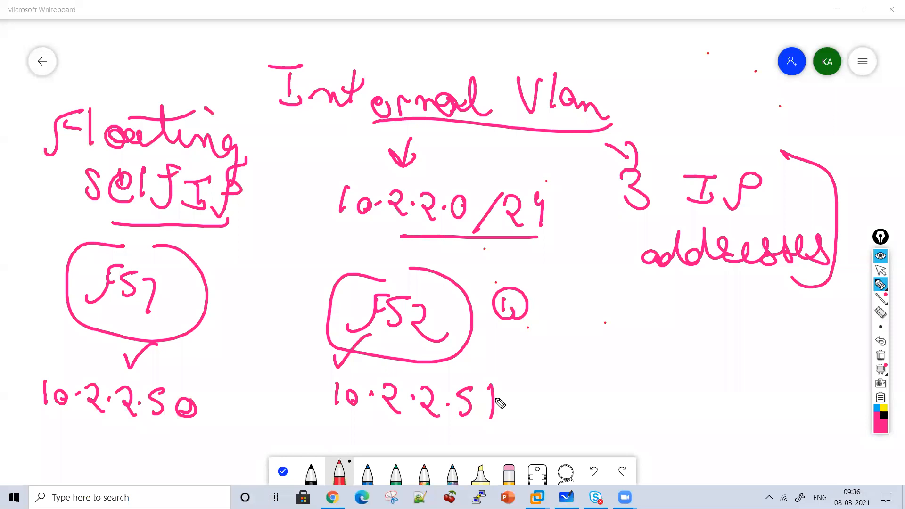
Write an underlined "Floating" next to the circled number 1
mouse_move(564, 321)
left_mouse_down()
mouse_move(569, 304)
mouse_move(596, 291)
mouse_move(604, 311)
mouse_move(659, 321)
left_mouse_up()
left_click(585, 296)
mouse_move(576, 303)
left_mouse_down()
mouse_move(715, 320)
mouse_move(758, 377)
left_mouse_up()
left_click(714, 306)
left_click_drag(674, 302, 726, 298)
left_click_drag(762, 361, 585, 351)
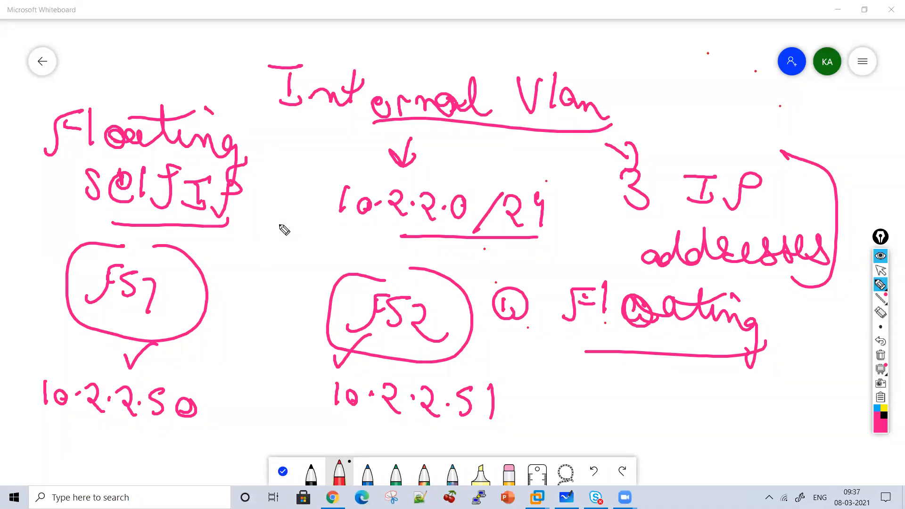
Clear the board and write the underlined heading "Floating Self IP"
left_click(880, 357)
mouse_move(203, 103)
left_mouse_down()
mouse_move(230, 69)
mouse_move(230, 78)
left_mouse_up()
mouse_move(239, 70)
left_mouse_down()
mouse_move(245, 99)
mouse_move(276, 88)
mouse_move(362, 93)
mouse_move(378, 113)
left_mouse_up()
left_click_drag(268, 74, 330, 90)
mouse_move(456, 87)
left_mouse_down()
mouse_move(457, 120)
mouse_move(441, 122)
left_mouse_up()
left_click_drag(466, 109, 485, 119)
left_click_drag(495, 86, 499, 114)
left_click_drag(503, 113, 543, 85)
left_click_drag(501, 99, 604, 93)
mouse_move(597, 97)
left_mouse_down()
mouse_move(598, 128)
mouse_move(607, 130)
left_mouse_up()
left_click_drag(622, 126, 653, 100)
left_click_drag(657, 137, 393, 139)
Write "Internal" below the heading and draw three arrows branching from it
mouse_move(94, 161)
left_mouse_down()
mouse_move(92, 191)
mouse_move(107, 160)
left_mouse_up()
left_click_drag(74, 191, 122, 193)
mouse_move(132, 158)
left_mouse_down()
mouse_move(141, 192)
mouse_move(185, 200)
mouse_move(232, 196)
mouse_move(252, 207)
mouse_move(297, 186)
left_mouse_up()
mouse_move(285, 185)
left_mouse_down()
mouse_move(315, 141)
mouse_move(334, 141)
mouse_move(334, 184)
left_mouse_up()
left_click_drag(319, 167, 321, 236)
left_click_drag(307, 124, 332, 163)
Write "External" below "Internal" and draw three arrows branching from it
mouse_move(76, 289)
left_mouse_down()
mouse_move(69, 317)
mouse_move(105, 303)
mouse_move(216, 324)
mouse_move(259, 293)
mouse_move(333, 309)
left_mouse_up()
mouse_move(237, 264)
left_mouse_down()
mouse_move(245, 360)
mouse_move(313, 268)
left_mouse_up()
left_click_drag(291, 254, 323, 284)
mouse_move(318, 292)
left_mouse_down()
mouse_move(337, 301)
mouse_move(314, 320)
left_mouse_up()
left_click_drag(233, 356, 311, 367)
left_click_drag(291, 349, 325, 372)
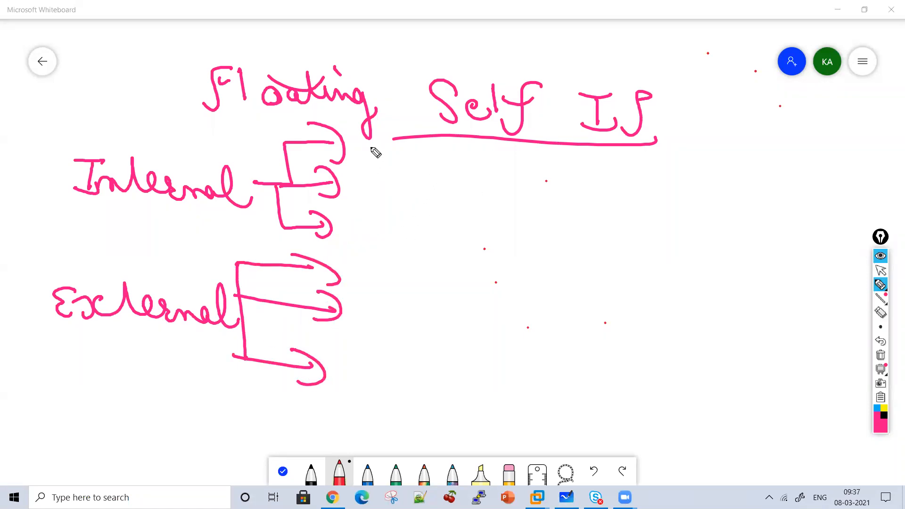
Write "Active 1 IP", "Standby 1 IP" and "Floating 1 IP" beside the Internal arrows and bracket the three lines
mouse_move(369, 163)
left_mouse_down()
mouse_move(376, 148)
mouse_move(415, 168)
mouse_move(441, 160)
mouse_move(390, 202)
mouse_move(449, 214)
mouse_move(469, 196)
mouse_move(485, 204)
mouse_move(486, 238)
left_mouse_up()
left_click_drag(516, 153, 518, 176)
mouse_move(565, 160)
left_mouse_down()
mouse_move(542, 166)
mouse_move(608, 163)
mouse_move(542, 214)
mouse_move(612, 208)
mouse_move(583, 232)
left_mouse_up()
mouse_move(364, 251)
left_mouse_down()
mouse_move(379, 232)
mouse_move(390, 249)
mouse_move(430, 239)
mouse_move(491, 256)
mouse_move(477, 233)
left_mouse_up()
left_click_drag(414, 224, 448, 235)
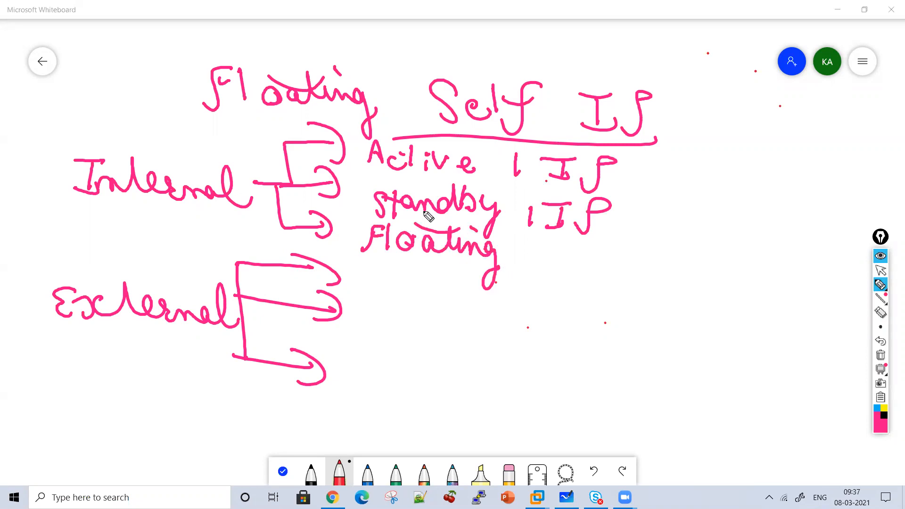
mouse_move(532, 250)
left_mouse_down()
mouse_move(535, 261)
mouse_move(585, 245)
mouse_move(590, 269)
left_mouse_up()
left_click_drag(591, 272, 618, 241)
left_click_drag(632, 155, 669, 215)
left_click_drag(669, 259, 620, 254)
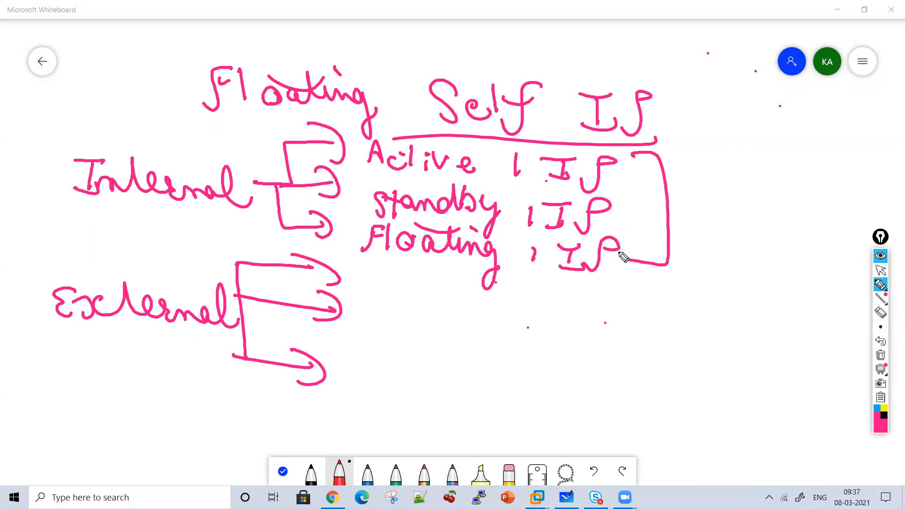
Write "Active", "Standby" and "Floating" beside the three External arrows
left_click_drag(357, 290, 387, 292)
left_click_drag(363, 281, 415, 291)
mouse_move(396, 276)
left_mouse_down()
mouse_move(425, 274)
mouse_move(428, 295)
mouse_move(452, 281)
left_mouse_up()
left_click_drag(458, 288, 470, 296)
left_click_drag(372, 324, 359, 346)
mouse_move(374, 326)
left_mouse_down()
mouse_move(376, 346)
mouse_move(395, 323)
mouse_move(425, 349)
left_mouse_up()
mouse_move(427, 349)
left_mouse_down()
mouse_move(475, 313)
mouse_move(499, 340)
mouse_move(499, 371)
left_mouse_up()
mouse_move(400, 364)
left_mouse_down()
mouse_move(373, 395)
mouse_move(401, 368)
left_mouse_up()
mouse_move(410, 364)
left_mouse_down()
mouse_move(409, 393)
mouse_move(426, 380)
left_mouse_up()
mouse_move(443, 379)
left_mouse_down()
mouse_move(447, 391)
mouse_move(460, 392)
left_mouse_up()
left_click_drag(450, 378, 477, 393)
mouse_move(480, 394)
left_mouse_down()
mouse_move(505, 404)
mouse_move(493, 428)
left_mouse_up()
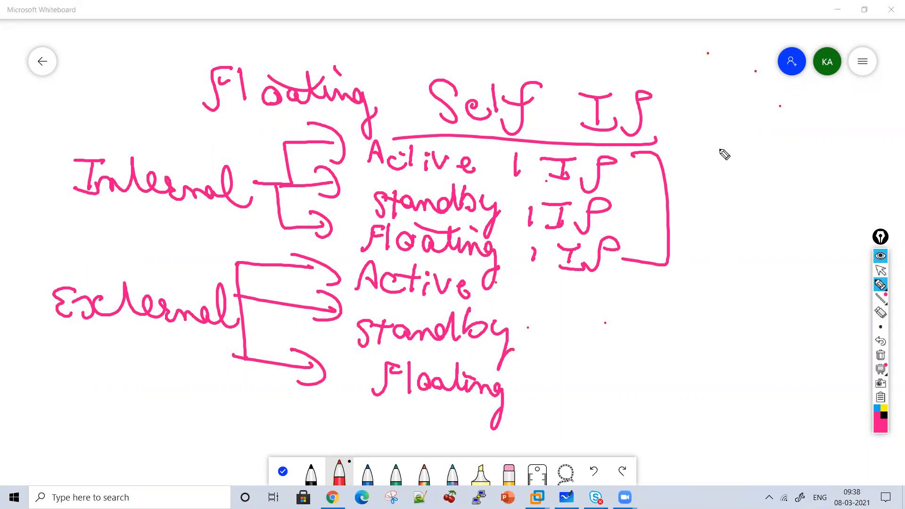
Write the note "Dedicated Vlan for HA" beside the External list
left_click_drag(603, 294, 605, 326)
mouse_move(600, 293)
left_mouse_down()
mouse_move(605, 326)
mouse_move(651, 325)
left_mouse_up()
mouse_move(671, 312)
left_mouse_down()
mouse_move(673, 326)
mouse_move(794, 319)
mouse_move(815, 329)
left_mouse_up()
left_click(693, 313)
left_click_drag(809, 293, 719, 298)
left_click_drag(656, 349, 669, 348)
mouse_move(693, 354)
left_mouse_down()
mouse_move(685, 375)
mouse_move(744, 380)
left_mouse_up()
mouse_move(631, 422)
left_mouse_down()
mouse_move(659, 403)
mouse_move(673, 421)
mouse_move(703, 400)
mouse_move(756, 429)
left_mouse_up()
left_click_drag(752, 395, 745, 437)
Write "Vlan 30" above the dedicated VLAN note, bracket the whole note and add "2 IP" above it
mouse_move(727, 248)
left_mouse_down()
mouse_move(738, 284)
mouse_move(775, 270)
left_mouse_up()
mouse_move(730, 201)
left_mouse_down()
mouse_move(761, 202)
mouse_move(765, 226)
left_mouse_up()
mouse_move(783, 212)
left_mouse_down()
mouse_move(797, 229)
mouse_move(827, 231)
left_mouse_up()
left_click_drag(809, 178, 798, 387)
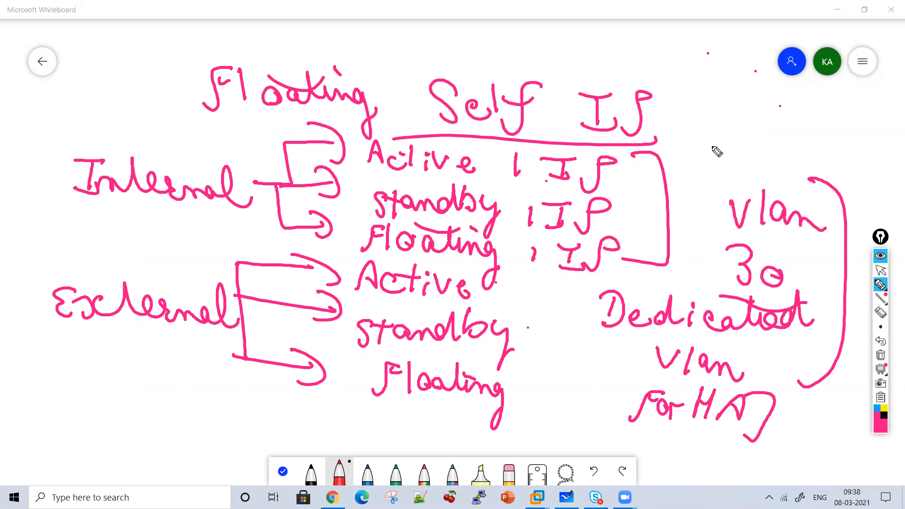
mouse_move(720, 131)
left_mouse_down()
mouse_move(743, 156)
mouse_move(770, 155)
left_mouse_up()
mouse_move(754, 133)
left_mouse_down()
mouse_move(785, 130)
mouse_move(791, 153)
left_mouse_up()
mouse_move(809, 125)
left_mouse_down()
mouse_move(800, 163)
mouse_move(809, 155)
left_mouse_up()
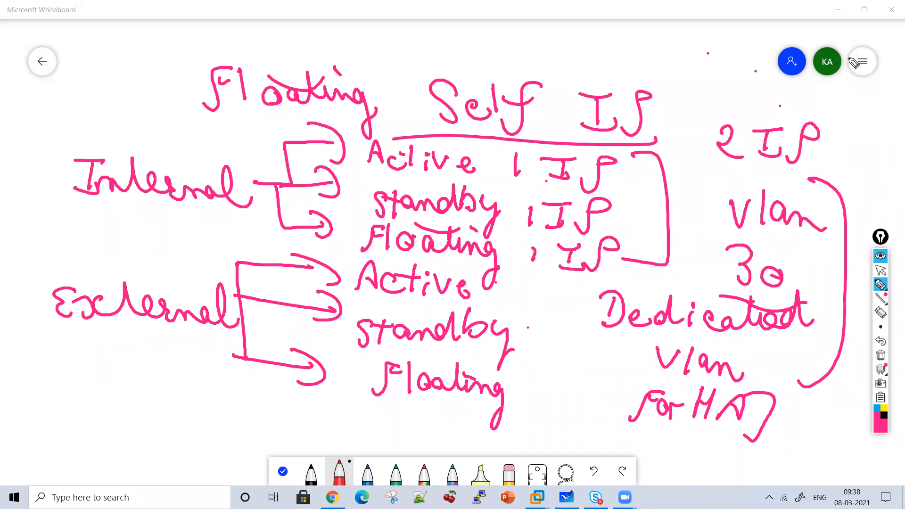
Underline "Internal" and "External", brace them together, and draw another brace in front of "Vlan 30"
left_click_drag(204, 223, 92, 219)
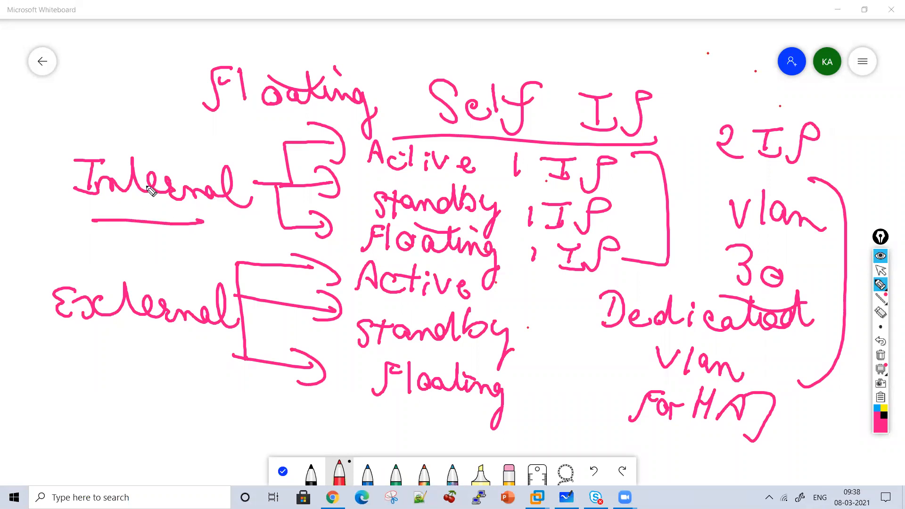
mouse_move(34, 153)
left_mouse_down()
mouse_move(34, 309)
mouse_move(51, 362)
mouse_move(181, 342)
left_mouse_up()
left_click_drag(720, 190, 674, 281)
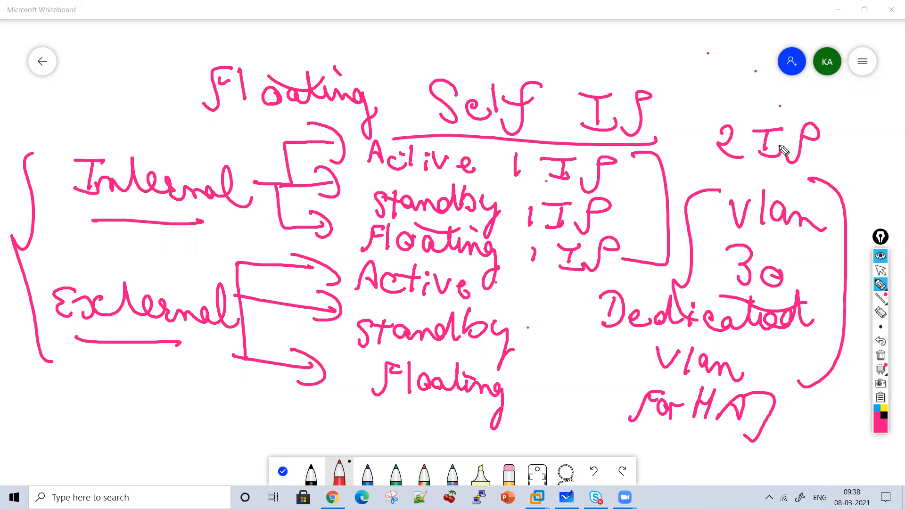
Write underlined "V.S" below "External" and "Pool" above "Internal", and add two check marks beside "Vlan for HA"
left_click(136, 391)
mouse_move(106, 376)
left_mouse_down()
mouse_move(123, 377)
mouse_move(150, 409)
left_mouse_up()
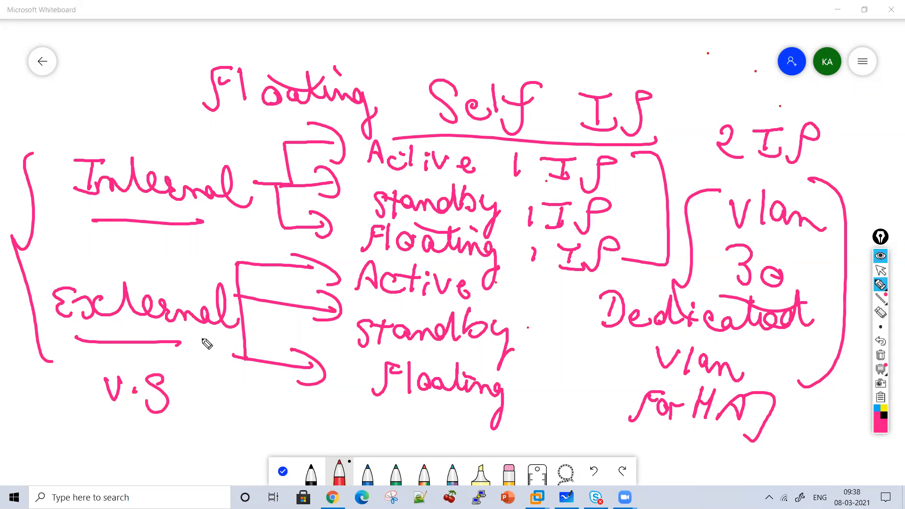
mouse_move(86, 110)
left_mouse_down()
mouse_move(83, 138)
mouse_move(94, 118)
left_mouse_up()
left_click_drag(114, 124, 161, 146)
left_click(159, 146)
mouse_move(166, 436)
left_mouse_down()
mouse_move(137, 435)
mouse_move(188, 390)
left_mouse_up()
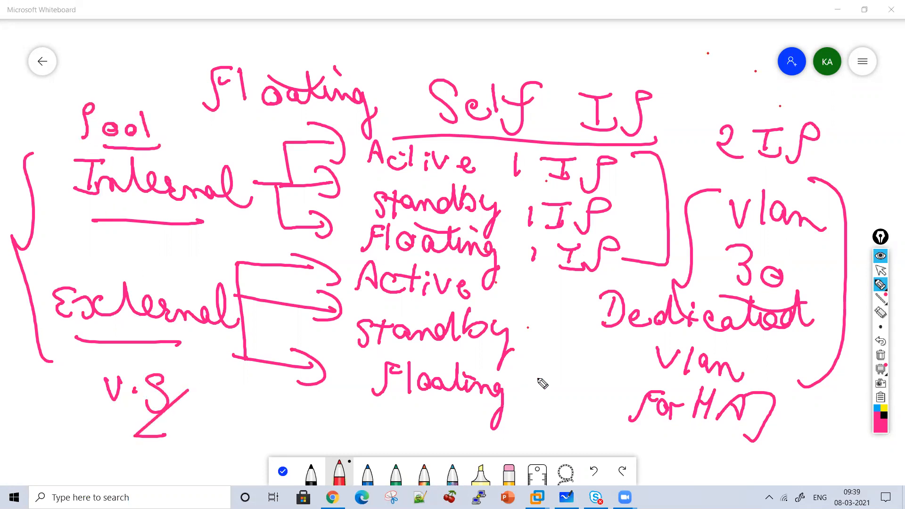
left_click_drag(579, 365, 622, 346)
left_click_drag(591, 401, 641, 379)
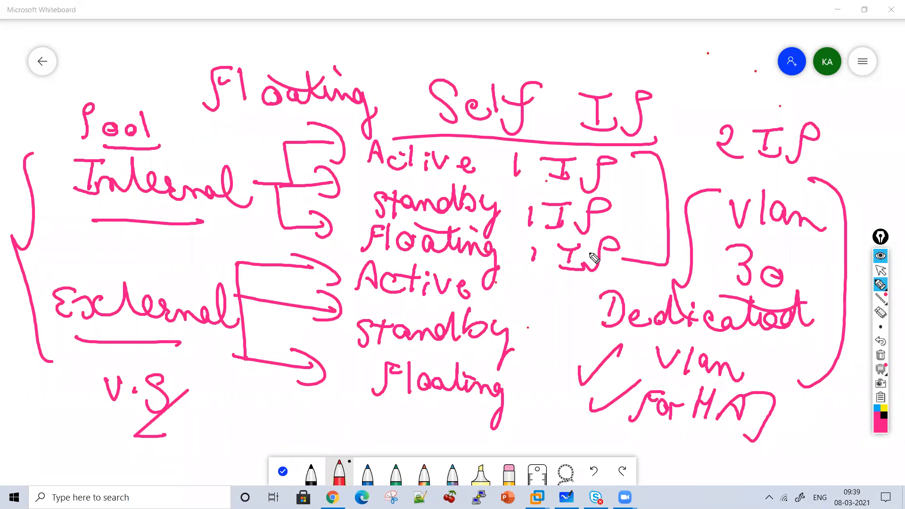
Clear the board and write the underlined heading "Floating Self IP" with an arrow to it from a double-underlined "HA"
left_click(880, 356)
mouse_move(242, 100)
left_mouse_down()
mouse_move(250, 75)
mouse_move(289, 87)
mouse_move(390, 91)
mouse_move(376, 67)
mouse_move(465, 86)
mouse_move(490, 107)
mouse_move(504, 77)
mouse_move(538, 71)
mouse_move(602, 94)
mouse_move(580, 80)
mouse_move(635, 85)
mouse_move(349, 121)
left_mouse_up()
left_click_drag(710, 90, 668, 121)
mouse_move(735, 99)
left_mouse_down()
mouse_move(759, 140)
mouse_move(797, 150)
mouse_move(736, 162)
left_mouse_up()
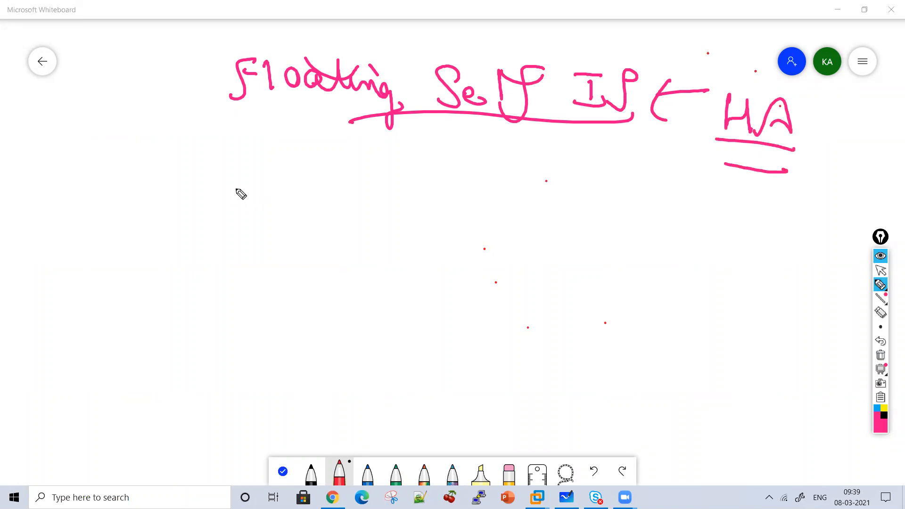
Draw a down arrow from the heading and write "For every vlan" below it
left_click_drag(273, 145, 272, 178)
left_click_drag(260, 158, 286, 160)
left_click_drag(184, 223, 224, 180)
left_click_drag(207, 198, 243, 208)
mouse_move(252, 197)
left_mouse_down()
mouse_move(252, 216)
mouse_move(260, 194)
left_mouse_up()
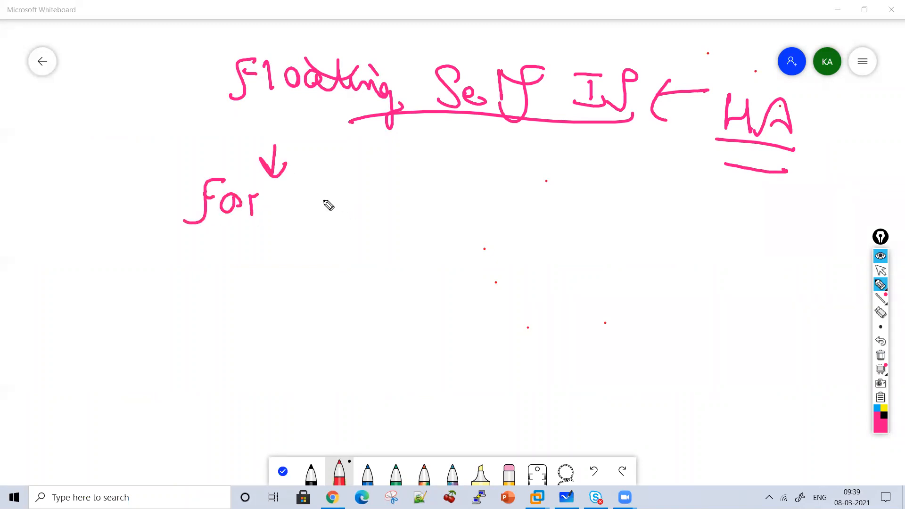
left_click_drag(315, 214, 320, 216)
left_click_drag(325, 200, 359, 215)
mouse_move(362, 204)
left_mouse_down()
mouse_move(373, 197)
mouse_move(384, 238)
mouse_move(375, 231)
left_mouse_up()
mouse_move(413, 199)
left_mouse_down()
mouse_move(427, 203)
mouse_move(430, 220)
left_mouse_up()
mouse_move(464, 209)
left_mouse_down()
mouse_move(467, 222)
mouse_move(490, 222)
left_mouse_up()
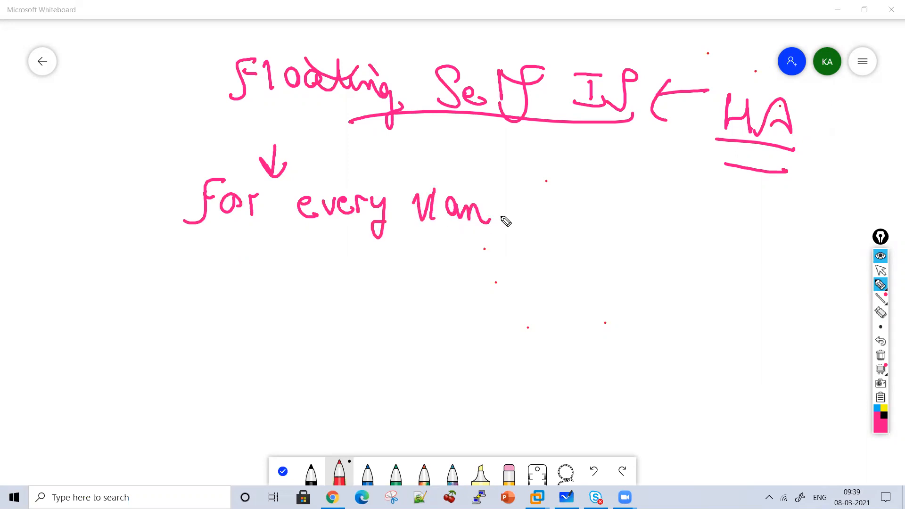
Continue the note with "I will creating" and an arrow to "Same IP"
mouse_move(558, 203)
left_mouse_down()
mouse_move(600, 206)
mouse_move(662, 178)
mouse_move(714, 220)
left_mouse_up()
mouse_move(281, 259)
left_mouse_down()
mouse_move(279, 281)
mouse_move(412, 289)
mouse_move(447, 277)
mouse_move(458, 291)
left_mouse_up()
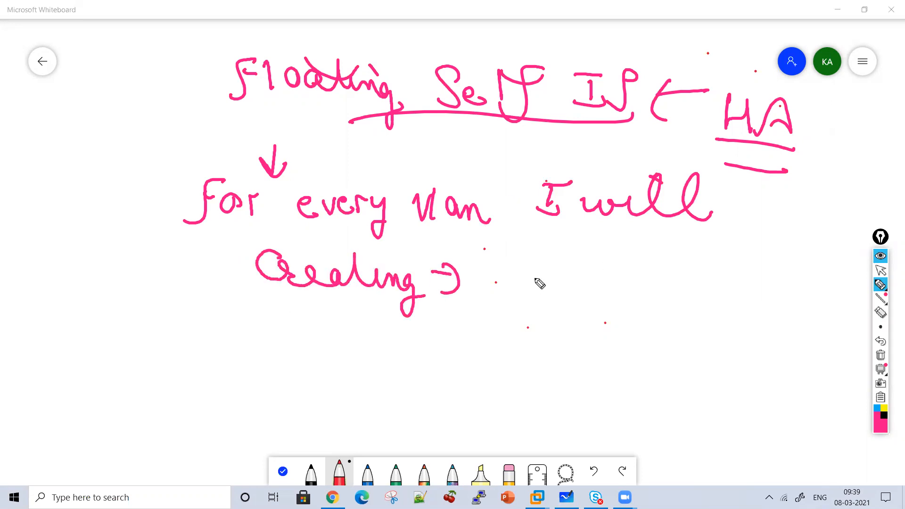
mouse_move(536, 259)
left_mouse_down()
mouse_move(530, 283)
mouse_move(552, 278)
mouse_move(617, 296)
left_mouse_up()
mouse_move(665, 262)
left_mouse_down()
mouse_move(651, 265)
mouse_move(668, 292)
mouse_move(686, 269)
left_mouse_up()
Draw a down arrow from "Same IP" and write circled "F5 1" and "F5 2" below it
mouse_move(559, 317)
left_mouse_down()
mouse_move(581, 310)
mouse_move(575, 335)
left_mouse_up()
mouse_move(452, 371)
left_mouse_down()
mouse_move(487, 347)
mouse_move(492, 370)
left_mouse_up()
left_click_drag(556, 354, 558, 365)
mouse_move(647, 370)
left_mouse_down()
mouse_move(674, 340)
mouse_move(686, 375)
mouse_move(744, 387)
left_mouse_up()
left_click_drag(722, 338, 722, 405)
mouse_move(579, 413)
left_mouse_down()
mouse_move(572, 434)
mouse_move(555, 440)
left_mouse_up()
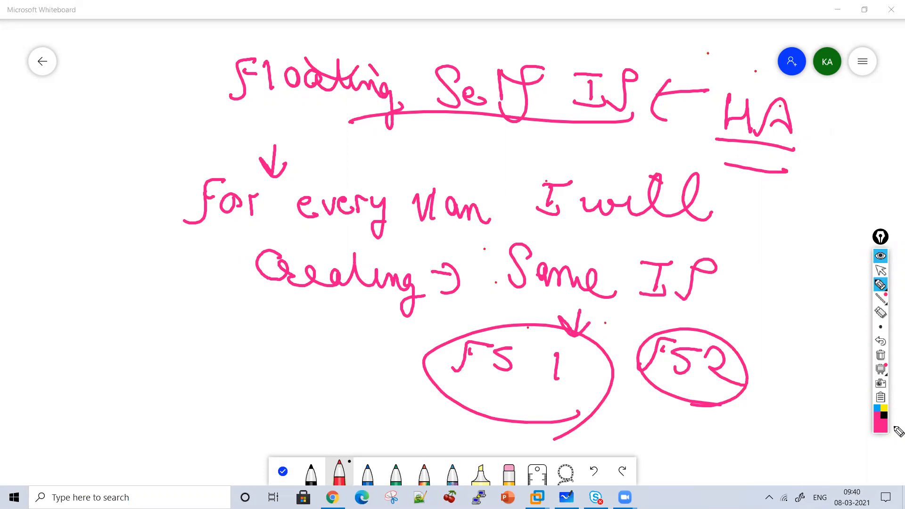
Clear the board and write an underlined "Floating Self IP" heading with a down arrow below it
left_click(880, 354)
mouse_move(271, 137)
left_mouse_down()
mouse_move(289, 119)
mouse_move(303, 141)
mouse_move(344, 145)
mouse_move(373, 136)
mouse_move(382, 117)
mouse_move(418, 133)
mouse_move(426, 174)
left_mouse_up()
mouse_move(470, 137)
left_mouse_down()
mouse_move(499, 141)
mouse_move(550, 105)
mouse_move(570, 150)
mouse_move(632, 144)
mouse_move(657, 162)
mouse_move(448, 182)
mouse_move(442, 215)
mouse_move(458, 198)
left_mouse_up()
Write "HSRP / VRRP" with an arrow to "Virtual IP address", bracket it, and draw an arrow from "Self IP" to "Virtual IP address"
mouse_move(352, 234)
left_mouse_down()
mouse_move(354, 246)
mouse_move(390, 236)
mouse_move(433, 275)
mouse_move(471, 248)
mouse_move(509, 279)
mouse_move(649, 285)
mouse_move(706, 263)
mouse_move(717, 281)
mouse_move(795, 264)
mouse_move(831, 279)
mouse_move(810, 308)
mouse_move(752, 334)
mouse_move(774, 317)
mouse_move(703, 384)
mouse_move(720, 370)
mouse_move(792, 384)
mouse_move(805, 366)
mouse_move(808, 392)
left_mouse_up()
left_click_drag(305, 215, 320, 363)
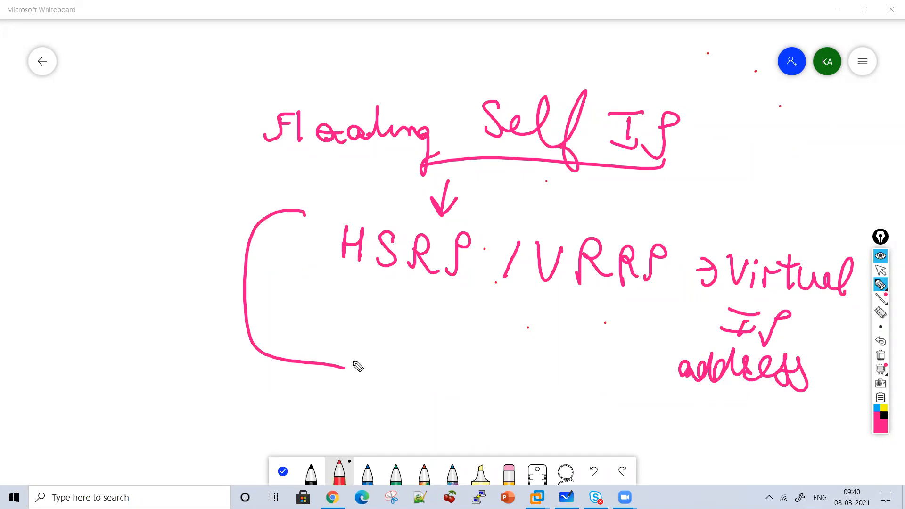
left_click_drag(689, 146, 753, 231)
mouse_move(739, 203)
left_mouse_down()
mouse_move(780, 218)
mouse_move(783, 207)
left_mouse_up()
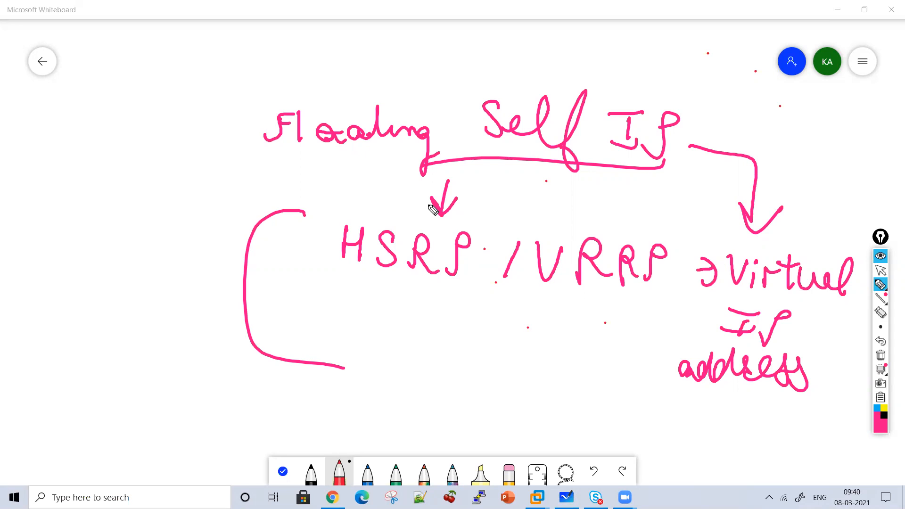
Draw an arrow from the heading to "Same in Both F5 devices" and write "Traffic Group" below it with a down arrow
mouse_move(109, 96)
left_mouse_down()
mouse_move(142, 128)
mouse_move(179, 135)
mouse_move(225, 119)
mouse_move(249, 126)
left_mouse_up()
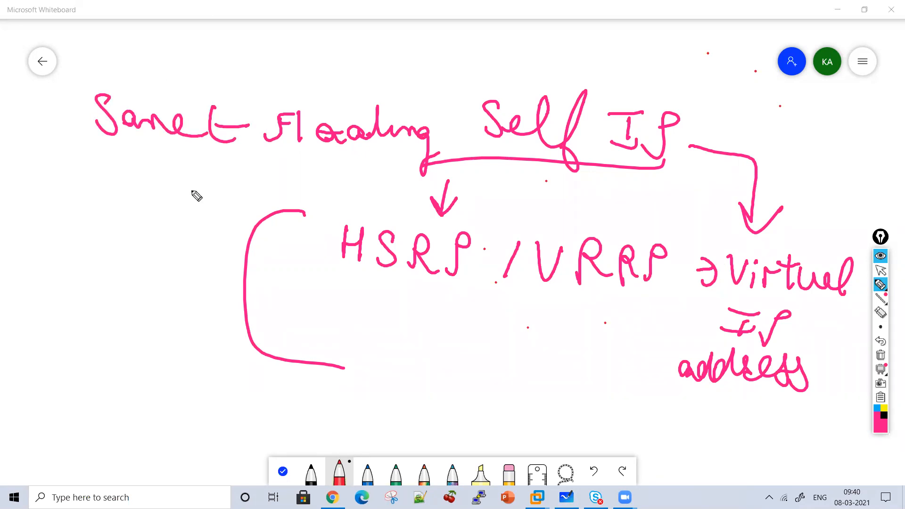
mouse_move(137, 188)
left_mouse_down()
mouse_move(151, 173)
mouse_move(228, 179)
mouse_move(263, 196)
mouse_move(245, 183)
left_mouse_up()
mouse_move(69, 226)
left_mouse_down()
mouse_move(85, 225)
mouse_move(105, 259)
mouse_move(236, 257)
mouse_move(218, 208)
left_mouse_up()
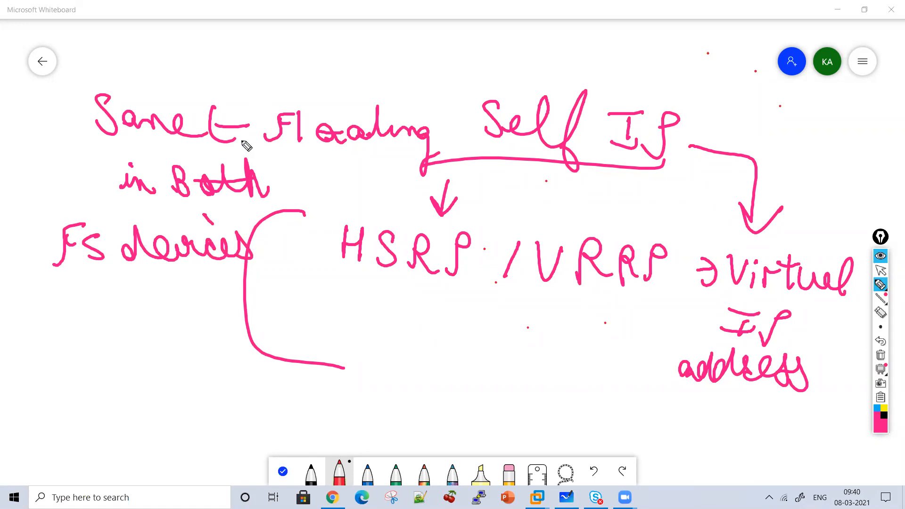
mouse_move(131, 289)
left_mouse_down()
mouse_move(115, 344)
mouse_move(137, 344)
mouse_move(148, 360)
mouse_move(185, 354)
mouse_move(223, 366)
mouse_move(99, 420)
mouse_move(184, 411)
mouse_move(204, 427)
left_mouse_up()
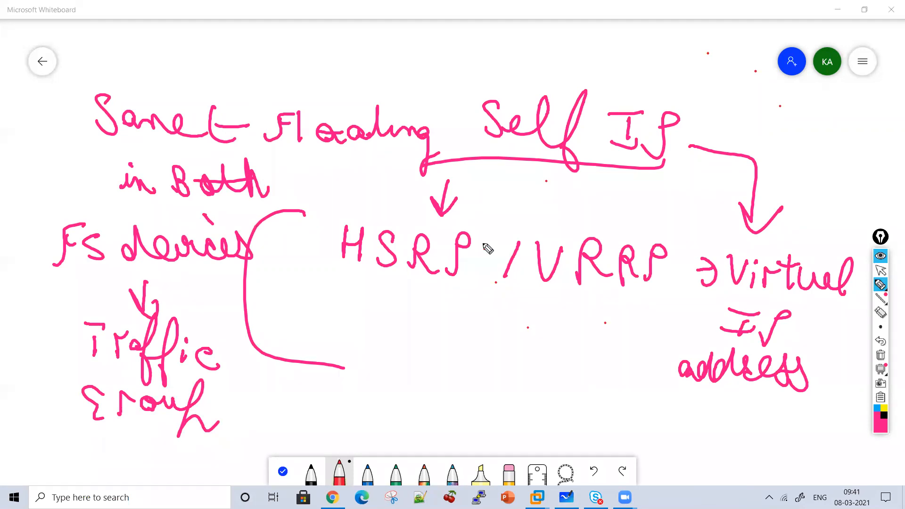
left_click(882, 355)
mouse_move(392, 90)
left_mouse_down()
mouse_move(353, 134)
mouse_move(414, 88)
mouse_move(411, 126)
mouse_move(348, 204)
mouse_move(422, 190)
left_mouse_up()
mouse_move(360, 206)
left_mouse_down()
mouse_move(381, 181)
mouse_move(378, 190)
left_mouse_up()
left_click_drag(400, 186, 388, 206)
mouse_move(461, 138)
left_mouse_down()
mouse_move(479, 170)
mouse_move(538, 175)
mouse_move(537, 193)
mouse_move(623, 234)
mouse_move(577, 195)
mouse_move(525, 231)
left_mouse_up()
left_click_drag(543, 209, 561, 212)
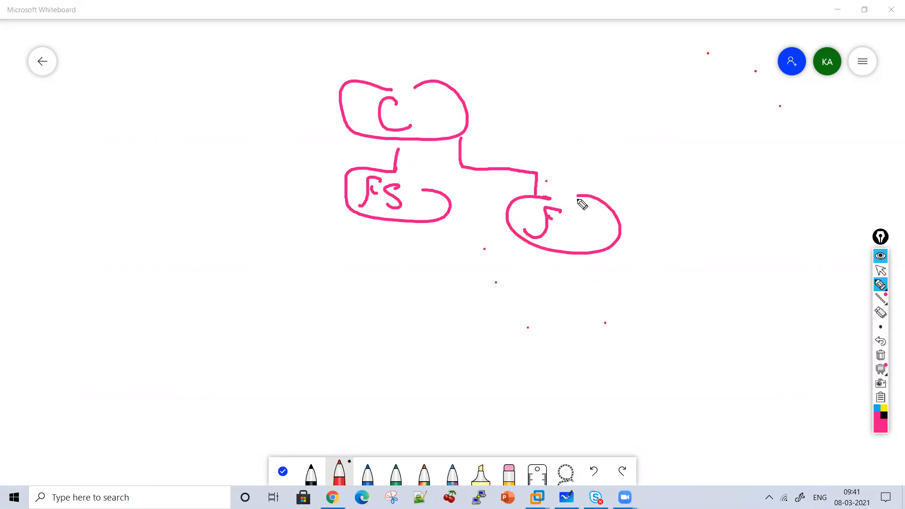
Clear the board and draw a box labelled "C" with lines branching down to ovals labelled "F5 1" and "F5 2"
left_click(880, 355)
mouse_move(424, 50)
left_mouse_down()
mouse_move(380, 138)
mouse_move(461, 50)
left_mouse_up()
left_click_drag(472, 87, 488, 102)
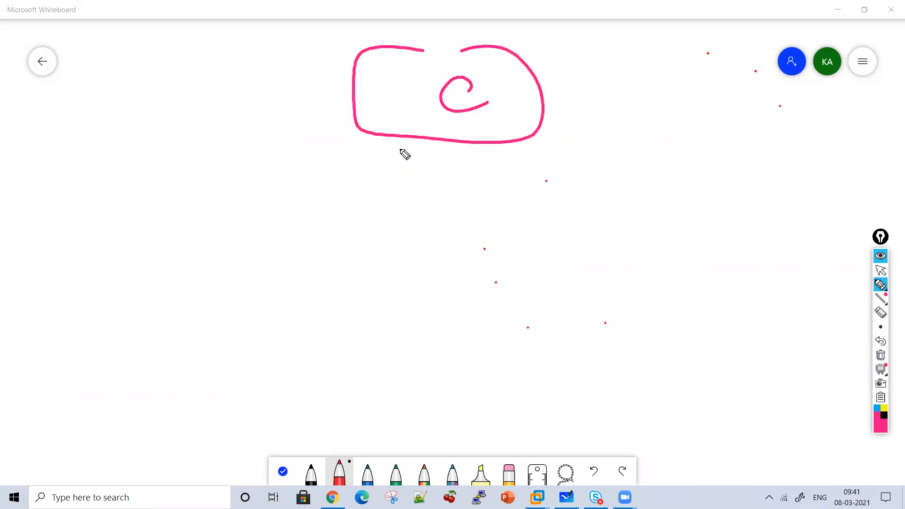
mouse_move(432, 138)
left_mouse_down()
mouse_move(293, 265)
mouse_move(372, 224)
left_mouse_up()
mouse_move(314, 232)
left_mouse_down()
mouse_move(288, 255)
mouse_move(317, 259)
left_mouse_up()
left_click_drag(338, 245, 343, 262)
mouse_move(428, 178)
left_mouse_down()
mouse_move(547, 194)
mouse_move(541, 226)
mouse_move(569, 230)
left_mouse_up()
left_click_drag(498, 258, 538, 234)
left_click_drag(557, 242, 541, 264)
left_click_drag(561, 253, 584, 274)
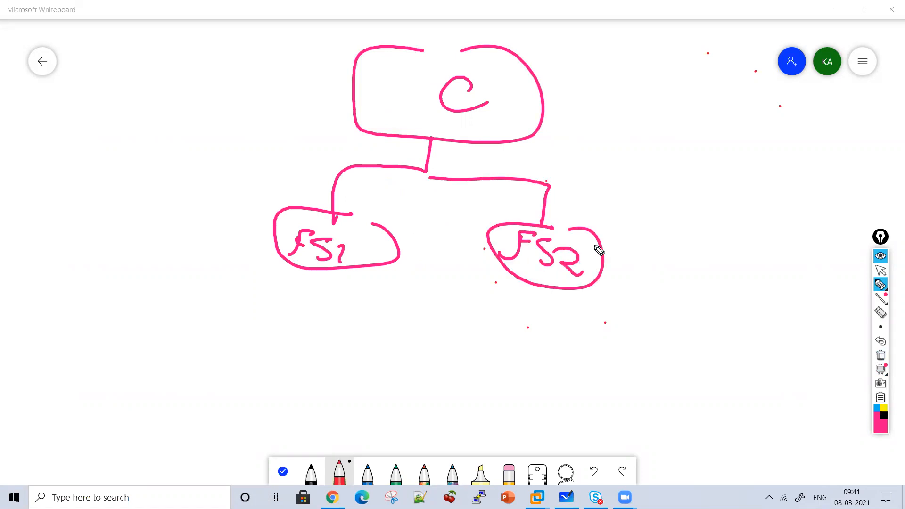
Draw lines from "F5 1" and "F5 2" down to an oval labelled "Backend Server"
mouse_move(366, 259)
left_mouse_down()
mouse_move(385, 328)
mouse_move(379, 353)
left_mouse_up()
mouse_move(389, 361)
left_mouse_down()
mouse_move(349, 374)
mouse_move(443, 362)
mouse_move(361, 397)
left_mouse_up()
mouse_move(375, 373)
left_mouse_down()
mouse_move(376, 386)
mouse_move(461, 414)
mouse_move(518, 413)
left_mouse_up()
mouse_move(439, 429)
left_mouse_down()
mouse_move(429, 452)
mouse_move(445, 441)
mouse_move(506, 433)
left_mouse_up()
mouse_move(474, 368)
left_mouse_down()
mouse_move(536, 282)
mouse_move(550, 276)
left_mouse_up()
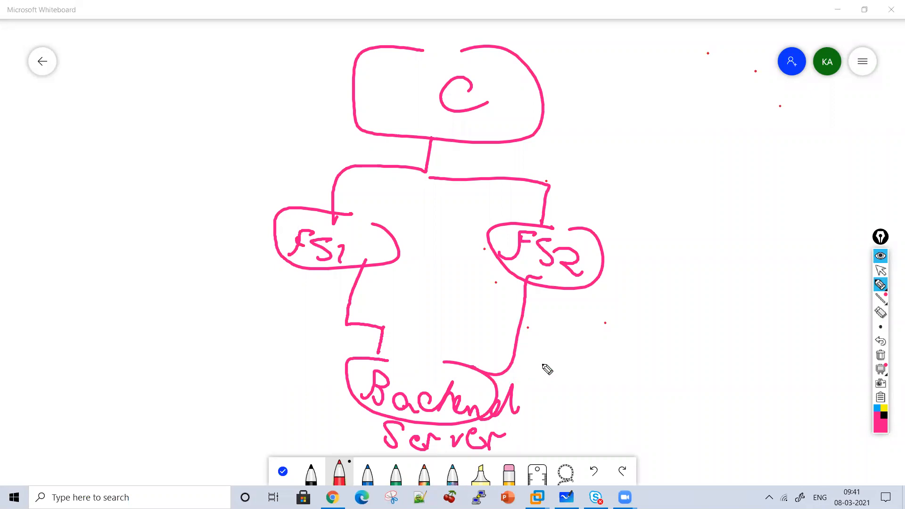
Write "Active" beside the "F5 1" oval and "Standby" beside the "F5 2" oval
mouse_move(138, 188)
left_mouse_down()
mouse_move(192, 196)
mouse_move(222, 178)
mouse_move(292, 165)
mouse_move(296, 173)
left_mouse_up()
left_click_drag(670, 196, 663, 238)
left_click_drag(704, 198, 688, 242)
left_click_drag(685, 217, 712, 212)
mouse_move(726, 221)
left_mouse_down()
mouse_move(721, 235)
mouse_move(802, 225)
mouse_move(818, 244)
left_mouse_up()
Write "HA" beside the "C" box and draw an arrow from the backend server to the note "Gateway of"
mouse_move(334, 386)
left_mouse_down()
mouse_move(237, 364)
mouse_move(258, 363)
left_mouse_up()
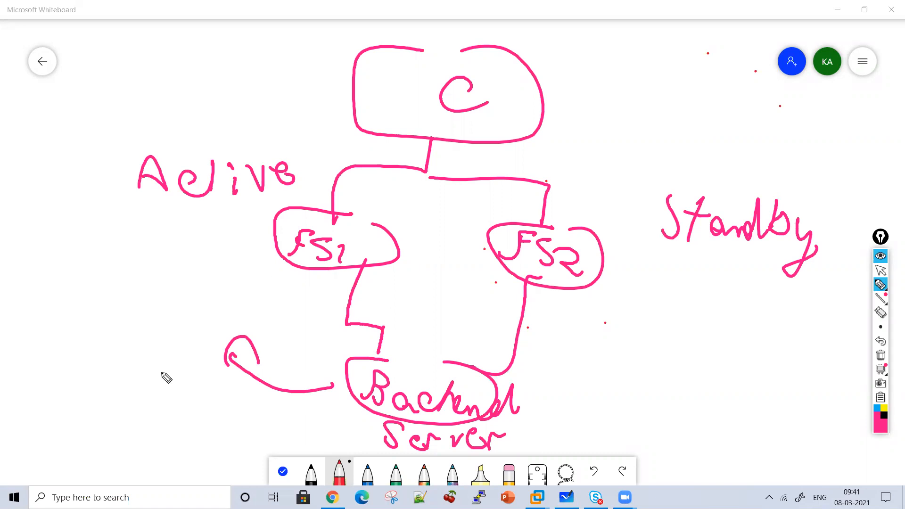
mouse_move(568, 95)
left_mouse_down()
mouse_move(566, 138)
mouse_move(589, 137)
left_mouse_up()
mouse_move(594, 138)
left_mouse_down()
mouse_move(621, 134)
mouse_move(613, 124)
left_mouse_up()
mouse_move(61, 293)
left_mouse_down()
mouse_move(85, 298)
mouse_move(107, 327)
mouse_move(188, 317)
mouse_move(237, 333)
left_mouse_up()
left_click_drag(96, 355, 108, 377)
mouse_move(155, 340)
left_mouse_down()
mouse_move(115, 388)
mouse_move(156, 350)
left_mouse_up()
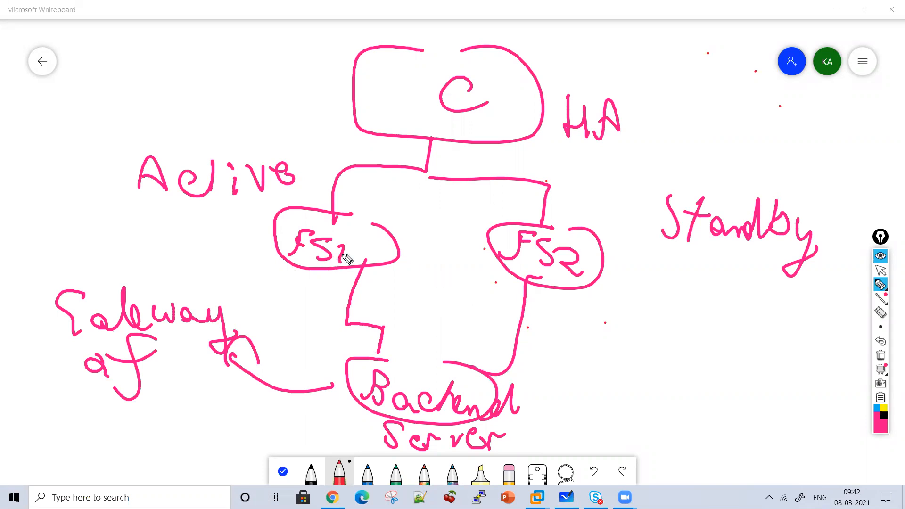
Draw an arrow from the backend server and write "Floating Self IP" at its end
left_click_drag(430, 361, 371, 365)
mouse_move(532, 374)
left_mouse_down()
mouse_move(587, 323)
mouse_move(596, 354)
left_mouse_up()
left_click_drag(631, 326, 663, 289)
left_click_drag(649, 293, 657, 298)
mouse_move(669, 286)
left_mouse_down()
mouse_move(669, 319)
mouse_move(735, 305)
mouse_move(767, 319)
mouse_move(788, 361)
mouse_move(793, 336)
left_mouse_up()
left_click_drag(770, 295, 777, 298)
mouse_move(698, 299)
left_mouse_down()
mouse_move(755, 302)
mouse_move(704, 310)
left_mouse_up()
left_click_drag(662, 347, 649, 363)
left_click_drag(687, 356, 701, 370)
left_click_drag(708, 336, 709, 370)
left_click_drag(753, 334, 713, 392)
left_click_drag(709, 362, 752, 347)
left_click_drag(645, 391, 677, 391)
mouse_move(662, 396)
left_mouse_down()
mouse_move(662, 423)
mouse_move(672, 423)
left_mouse_up()
left_click_drag(684, 428, 713, 398)
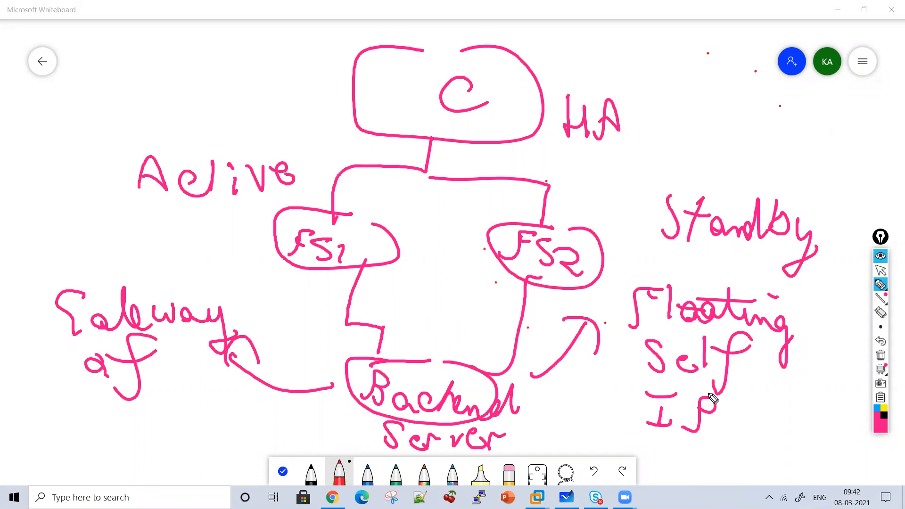
Draw a dashed arrow between the F5 ovals down to the backend server and double-underline "Active" and "Standby"
left_click_drag(440, 197, 440, 215)
left_click_drag(440, 226, 439, 243)
left_click_drag(439, 255, 439, 351)
left_click_drag(422, 323, 459, 330)
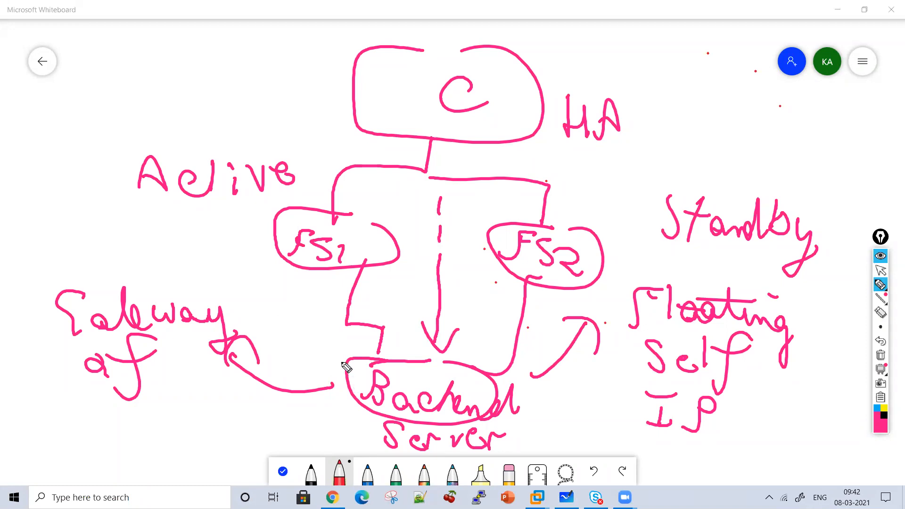
left_click_drag(186, 218, 259, 211)
left_click_drag(205, 258, 244, 244)
mouse_move(684, 259)
left_mouse_down()
mouse_move(743, 249)
mouse_move(757, 279)
left_mouse_up()
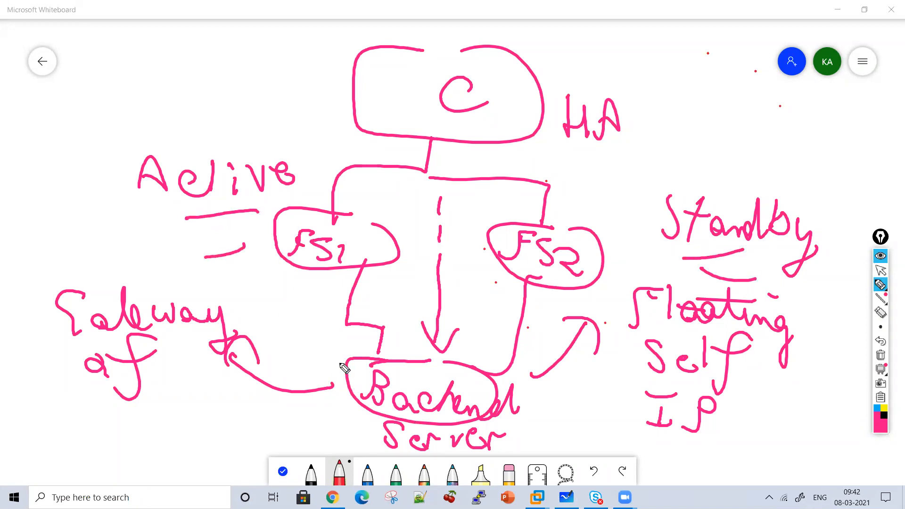
Draw arrows from the backend server up to both F5 ovals and write a double-underlined "Same" above "Active"
left_click_drag(343, 379, 310, 309)
mouse_move(300, 323)
left_mouse_down()
mouse_move(311, 309)
mouse_move(341, 330)
left_mouse_up()
mouse_move(337, 387)
left_mouse_down()
mouse_move(285, 307)
mouse_move(286, 287)
mouse_move(301, 302)
left_mouse_up()
mouse_move(462, 359)
left_mouse_down()
mouse_move(491, 282)
mouse_move(503, 307)
mouse_move(495, 284)
left_mouse_up()
left_click_drag(504, 298, 509, 292)
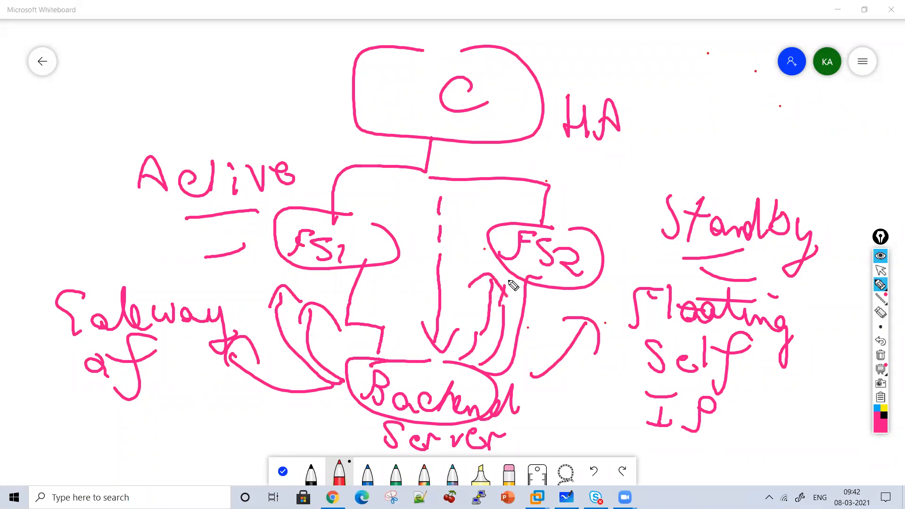
mouse_move(130, 56)
left_mouse_down()
mouse_move(137, 91)
mouse_move(228, 78)
left_mouse_up()
mouse_move(145, 97)
left_mouse_down()
mouse_move(225, 86)
mouse_move(154, 115)
left_mouse_up()
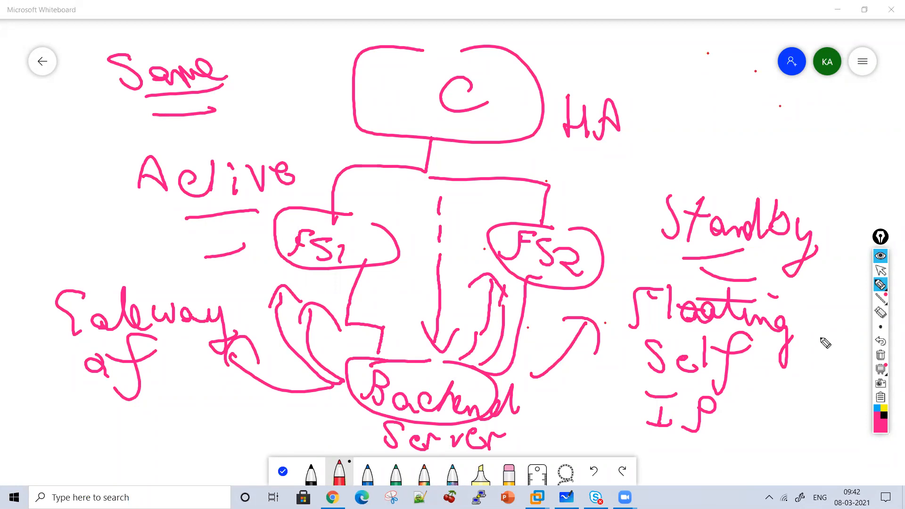
Clear the board and write a double-underlined "Virtual IP" heading
left_click(881, 355)
mouse_move(251, 106)
left_mouse_down()
mouse_move(271, 107)
mouse_move(286, 140)
left_mouse_up()
left_click(284, 113)
mouse_move(307, 139)
left_mouse_down()
mouse_move(303, 117)
mouse_move(315, 118)
left_mouse_up()
left_click_drag(326, 103, 327, 134)
mouse_move(315, 116)
left_mouse_down()
mouse_move(343, 115)
mouse_move(369, 134)
mouse_move(393, 134)
left_mouse_up()
mouse_move(395, 127)
left_mouse_down()
mouse_move(420, 137)
mouse_move(427, 120)
mouse_move(477, 96)
left_mouse_up()
mouse_move(468, 101)
left_mouse_down()
mouse_move(472, 134)
mouse_move(490, 124)
left_mouse_up()
left_click_drag(512, 136, 517, 109)
mouse_move(541, 129)
left_mouse_down()
mouse_move(541, 142)
mouse_move(412, 150)
mouse_move(519, 172)
left_mouse_up()
Draw a down arrow from the "Virtual IP" heading to the word "Same" and enclose that word in an outline
left_click_drag(384, 190, 386, 236)
left_click_drag(359, 206, 386, 235)
mouse_move(329, 250)
left_mouse_down()
mouse_move(340, 279)
mouse_move(326, 250)
left_mouse_up()
left_click_drag(341, 285, 326, 271)
mouse_move(359, 264)
left_mouse_down()
mouse_move(370, 273)
mouse_move(425, 264)
left_mouse_up()
left_click_drag(387, 299, 494, 248)
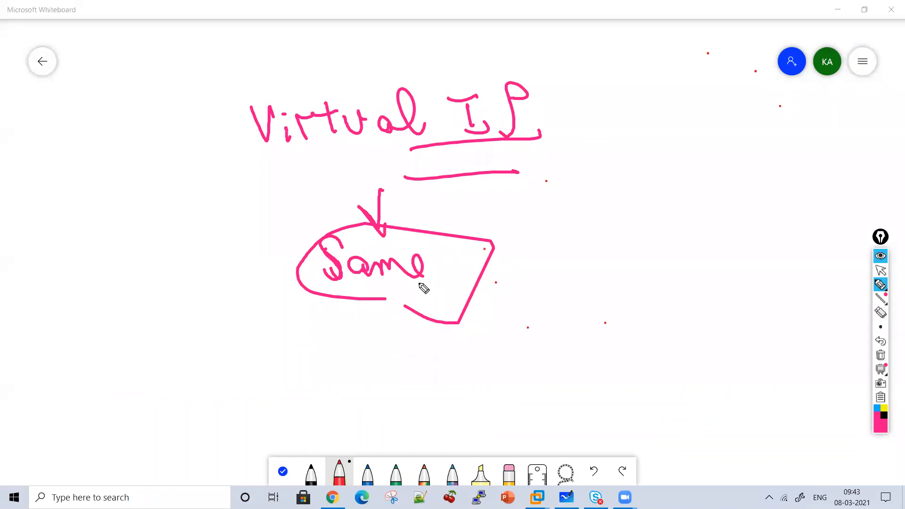
Clear the board and draw a box labelled "C" branching down to ovals labelled "F5 1" and "F5 2"
left_click(880, 358)
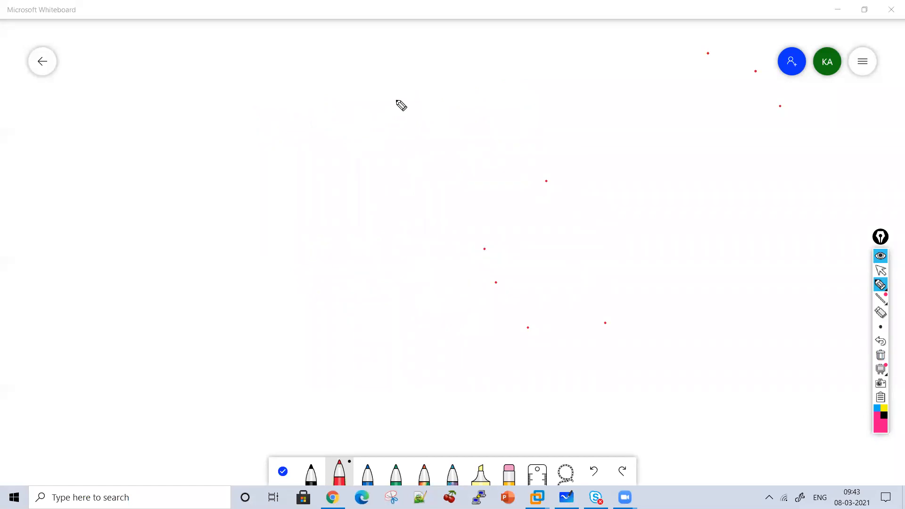
mouse_move(396, 72)
left_mouse_down()
mouse_move(372, 75)
mouse_move(473, 108)
mouse_move(430, 65)
left_mouse_up()
left_click_drag(434, 84, 442, 106)
mouse_move(407, 134)
left_mouse_down()
mouse_move(403, 157)
mouse_move(249, 227)
mouse_move(289, 238)
mouse_move(259, 227)
left_mouse_up()
mouse_move(237, 240)
left_mouse_down()
mouse_move(209, 273)
mouse_move(229, 254)
left_mouse_up()
left_click_drag(255, 245, 244, 267)
left_click_drag(263, 250, 268, 282)
left_click_drag(397, 174, 506, 231)
mouse_move(511, 233)
left_mouse_down()
mouse_move(560, 269)
mouse_move(517, 234)
left_mouse_up()
mouse_move(461, 272)
left_mouse_down()
mouse_move(498, 254)
mouse_move(493, 266)
left_mouse_up()
left_click_drag(514, 260, 497, 282)
left_click_drag(515, 264, 541, 287)
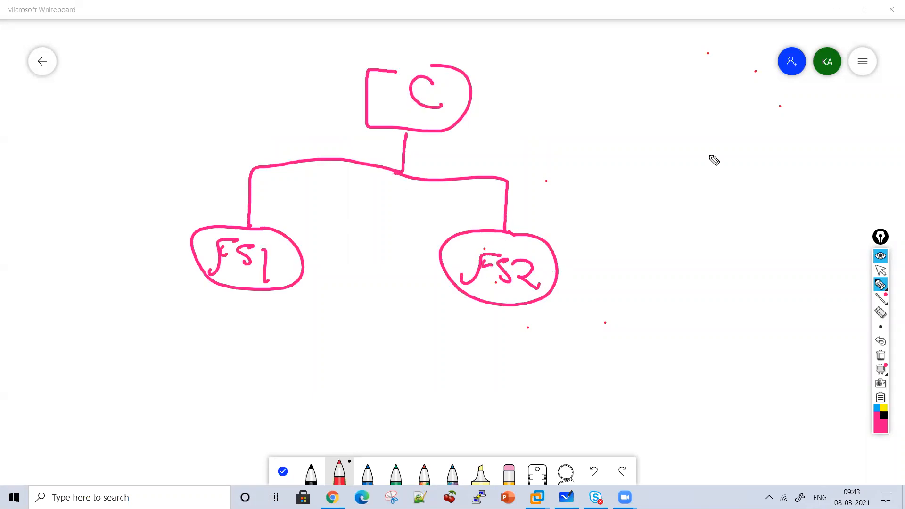
Write circled point 1, "Both F5 should have same OS", beside the diagram
mouse_move(588, 115)
left_mouse_down()
mouse_move(585, 132)
mouse_move(613, 136)
mouse_move(650, 117)
mouse_move(643, 134)
left_mouse_up()
mouse_move(685, 132)
left_mouse_down()
mouse_move(713, 125)
mouse_move(758, 157)
left_mouse_up()
left_click_drag(684, 108, 711, 127)
mouse_move(796, 150)
left_mouse_down()
mouse_move(822, 113)
mouse_move(815, 132)
left_mouse_up()
left_click_drag(849, 117, 823, 145)
left_click_drag(639, 175, 625, 206)
mouse_move(647, 170)
left_mouse_down()
mouse_move(663, 203)
mouse_move(684, 187)
mouse_move(699, 203)
left_mouse_up()
mouse_move(712, 169)
left_mouse_down()
mouse_move(711, 210)
mouse_move(760, 213)
left_mouse_up()
mouse_move(808, 175)
left_mouse_down()
mouse_move(822, 210)
mouse_move(863, 199)
mouse_move(898, 209)
left_mouse_up()
mouse_move(665, 251)
left_mouse_down()
mouse_move(647, 275)
mouse_move(707, 264)
mouse_move(733, 285)
left_mouse_up()
left_click_drag(783, 250, 799, 279)
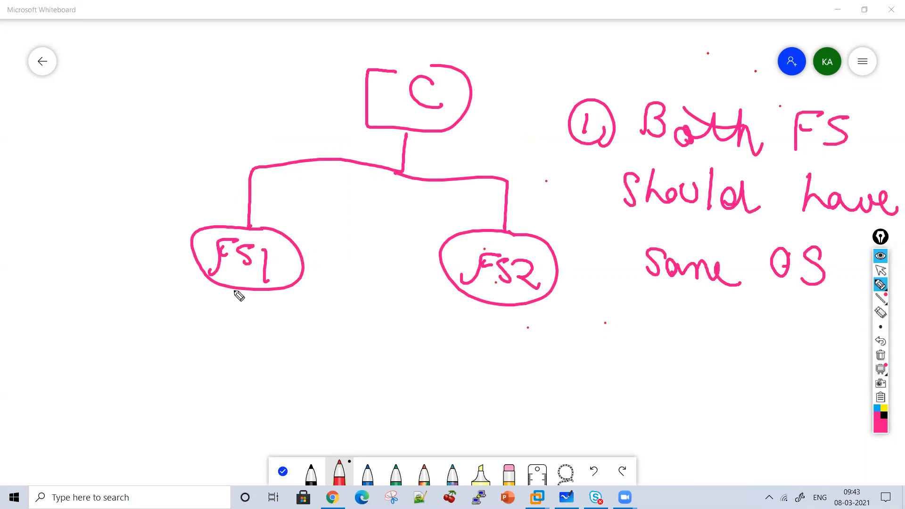
Write the version "12.1" below both the "F5 1" and "F5 2" ovals
mouse_move(159, 306)
left_mouse_down()
mouse_move(160, 335)
mouse_move(208, 343)
left_mouse_up()
left_click(195, 324)
mouse_move(430, 314)
left_mouse_down()
mouse_move(431, 342)
mouse_move(464, 336)
mouse_move(494, 350)
left_mouse_up()
left_click(472, 330)
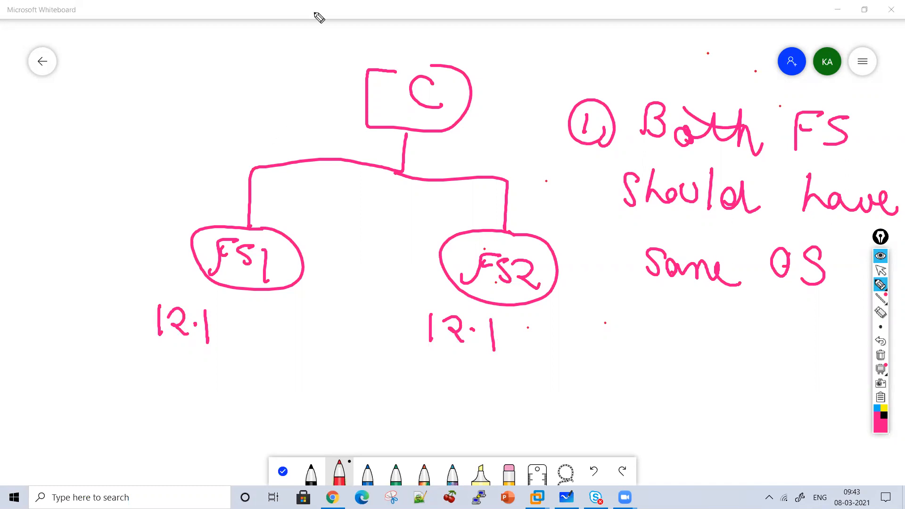
Start circled point 2, write encircled "LTM" and "ASM" under F5 1 and encircled "LTM" under F5 2, and add two ticks beside F5 2's version
left_click_drag(573, 313, 613, 339)
left_click_drag(95, 371, 118, 397)
mouse_move(136, 370)
left_mouse_down()
mouse_move(137, 392)
mouse_move(147, 364)
left_mouse_up()
left_click_drag(162, 391, 197, 395)
mouse_move(434, 377)
left_mouse_down()
mouse_move(457, 406)
mouse_move(479, 406)
left_mouse_up()
left_click_drag(460, 376, 496, 377)
left_click_drag(502, 414, 535, 412)
mouse_move(549, 425)
left_mouse_down()
mouse_move(540, 440)
mouse_move(568, 415)
mouse_move(538, 443)
left_mouse_up()
left_click_drag(253, 398, 210, 381)
mouse_move(97, 451)
left_mouse_down()
mouse_move(125, 451)
mouse_move(119, 438)
left_mouse_up()
mouse_move(140, 427)
left_mouse_down()
mouse_move(124, 452)
mouse_move(173, 453)
left_mouse_up()
mouse_move(198, 457)
left_mouse_down()
mouse_move(50, 404)
mouse_move(233, 455)
mouse_move(188, 479)
left_mouse_up()
left_click_drag(374, 324, 414, 329)
left_click_drag(391, 361, 427, 353)
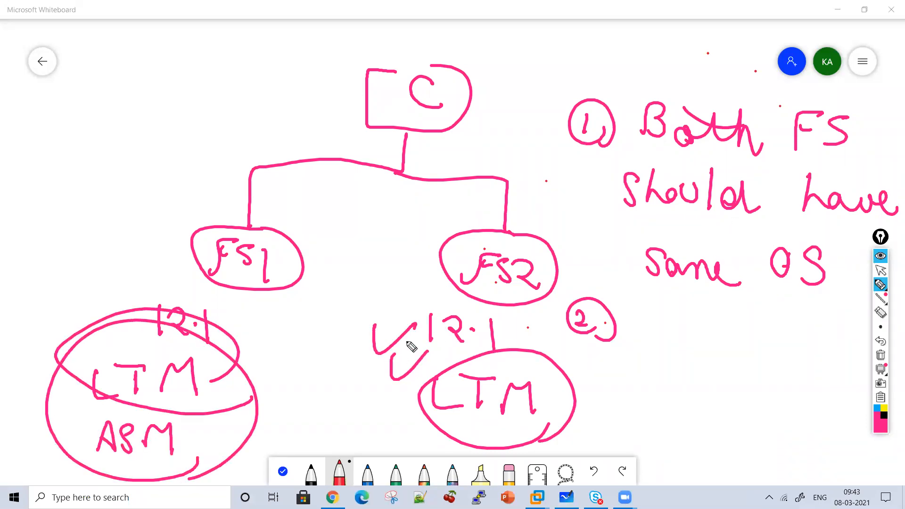
Draw a cross and write "HA" between the F5 ovals, and add two ticks beside point 1
left_click_drag(380, 180, 289, 240)
left_click_drag(295, 168, 375, 249)
left_click_drag(383, 197, 382, 231)
left_click_drag(383, 216, 402, 215)
mouse_move(402, 197)
left_mouse_down()
mouse_move(403, 232)
mouse_move(439, 230)
left_mouse_up()
left_click_drag(415, 220, 428, 218)
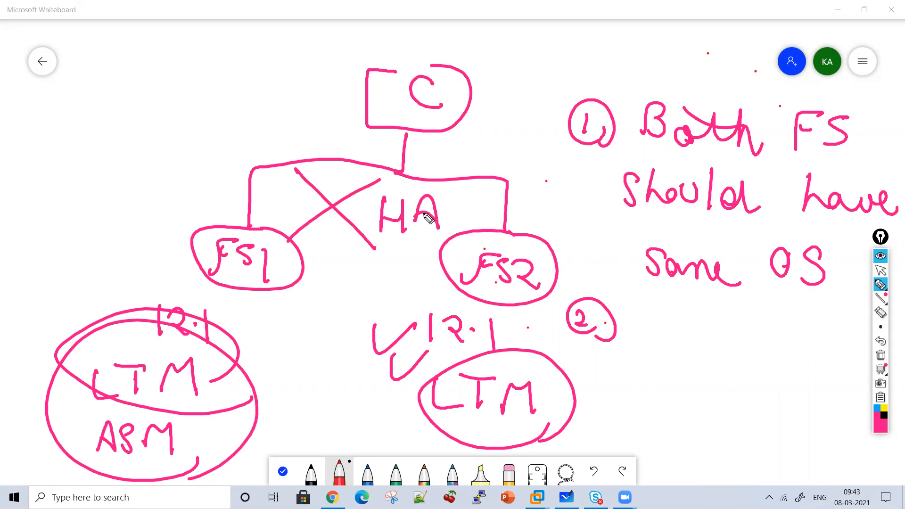
left_click_drag(573, 172, 608, 166)
left_click_drag(596, 194, 614, 190)
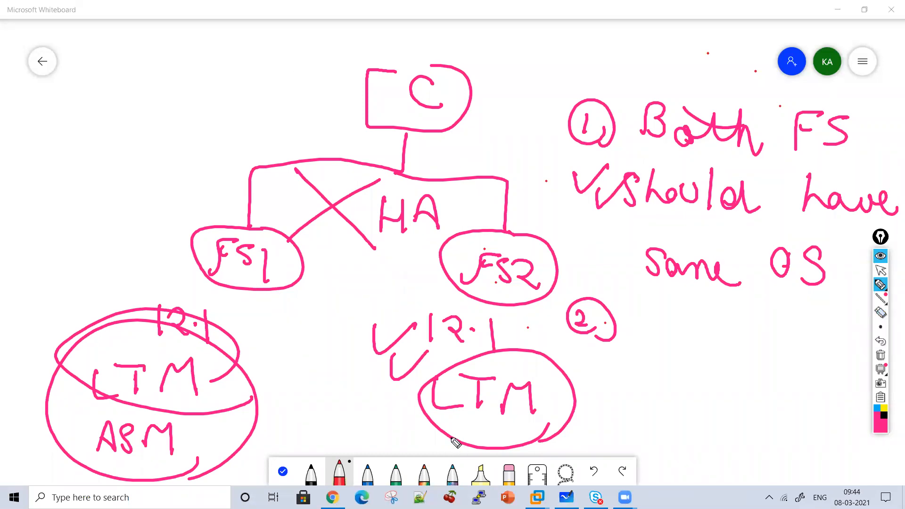
Write "LTM" beside the "F5 1" oval and an encircled "LTM" next to point 2
left_click_drag(106, 237, 137, 257)
left_click_drag(126, 222, 148, 221)
mouse_move(138, 223)
left_mouse_down()
mouse_move(141, 248)
mouse_move(184, 249)
left_mouse_up()
left_click_drag(657, 292, 682, 336)
mouse_move(713, 301)
left_mouse_down()
mouse_move(702, 339)
mouse_move(717, 300)
left_mouse_up()
mouse_move(718, 347)
left_mouse_down()
mouse_move(743, 316)
mouse_move(751, 350)
left_mouse_up()
mouse_move(660, 295)
left_mouse_down()
mouse_move(773, 307)
mouse_move(741, 404)
left_mouse_up()
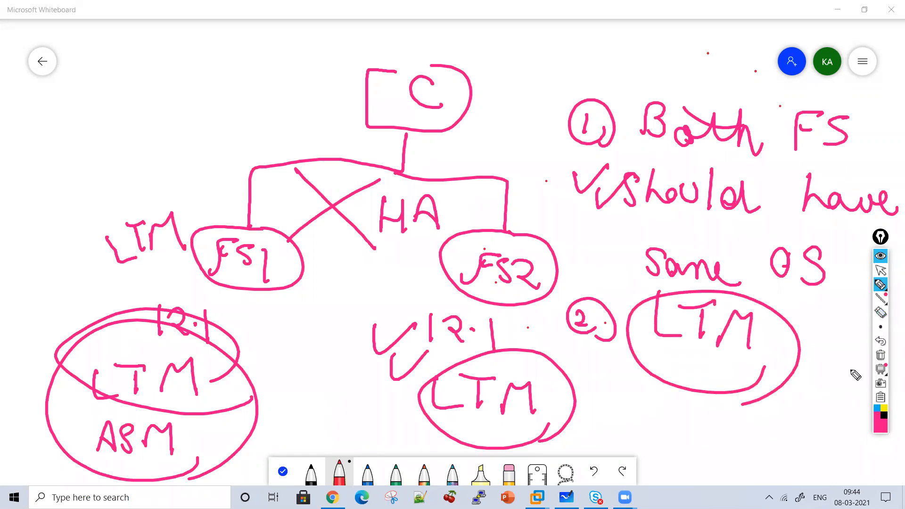
Clear the board and write an underlined "HA Vlan" with an arrow to "1.2 Interface"
left_click(879, 357)
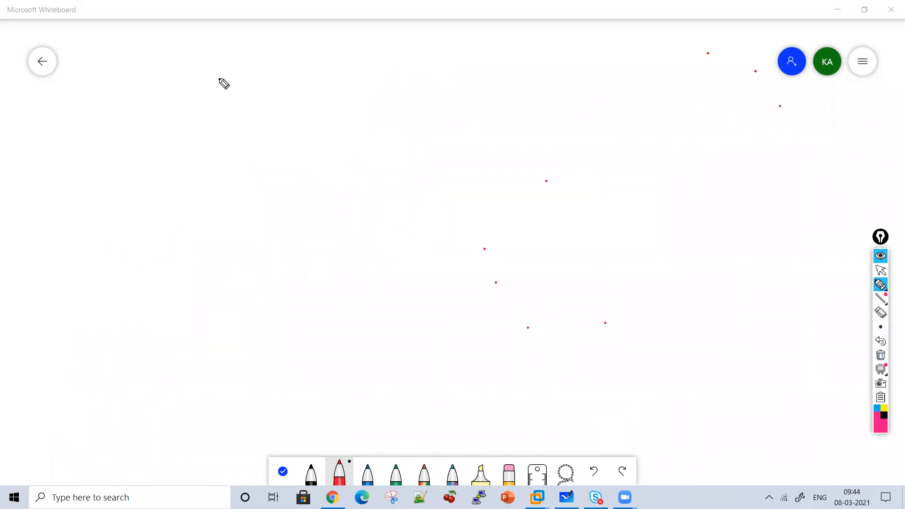
left_click_drag(208, 53, 203, 100)
mouse_move(221, 59)
left_mouse_down()
mouse_move(229, 101)
mouse_move(261, 100)
left_mouse_up()
mouse_move(322, 74)
left_mouse_down()
mouse_move(333, 107)
mouse_move(346, 72)
left_mouse_up()
left_click_drag(351, 71, 351, 103)
left_click_drag(374, 87, 412, 110)
left_click_drag(216, 111, 413, 119)
mouse_move(465, 94)
left_mouse_down()
mouse_move(476, 96)
mouse_move(467, 120)
left_mouse_up()
mouse_move(515, 76)
left_mouse_down()
mouse_move(510, 107)
mouse_move(563, 116)
left_mouse_up()
left_click(524, 100)
left_click_drag(586, 84, 626, 84)
mouse_move(609, 85)
left_mouse_down()
mouse_move(593, 119)
mouse_move(646, 121)
left_mouse_up()
mouse_move(669, 78)
left_mouse_down()
mouse_move(672, 122)
mouse_move(708, 124)
mouse_move(708, 109)
left_mouse_up()
left_click_drag(737, 89, 773, 134)
mouse_move(782, 118)
left_mouse_down()
mouse_move(792, 139)
mouse_move(809, 141)
left_mouse_up()
Write "1.1" with an arrow to "External" and "1.3" with an arrow to "Internal", and double-underline the 1.2 interface
mouse_move(260, 164)
left_mouse_down()
mouse_move(255, 192)
mouse_move(323, 176)
left_mouse_up()
left_click(267, 182)
left_click_drag(307, 166, 317, 199)
mouse_move(375, 171)
left_mouse_down()
mouse_move(384, 184)
mouse_move(422, 194)
mouse_move(476, 178)
mouse_move(518, 200)
mouse_move(552, 203)
left_mouse_up()
left_click_drag(550, 167, 564, 203)
left_click_drag(471, 176, 528, 172)
mouse_move(239, 238)
left_mouse_down()
mouse_move(233, 261)
mouse_move(270, 253)
mouse_move(325, 258)
mouse_move(391, 238)
mouse_move(418, 265)
mouse_move(463, 253)
mouse_move(487, 263)
mouse_move(590, 254)
mouse_move(618, 283)
left_mouse_up()
left_click(253, 244)
left_click_drag(510, 135, 611, 138)
left_click_drag(554, 148, 614, 159)
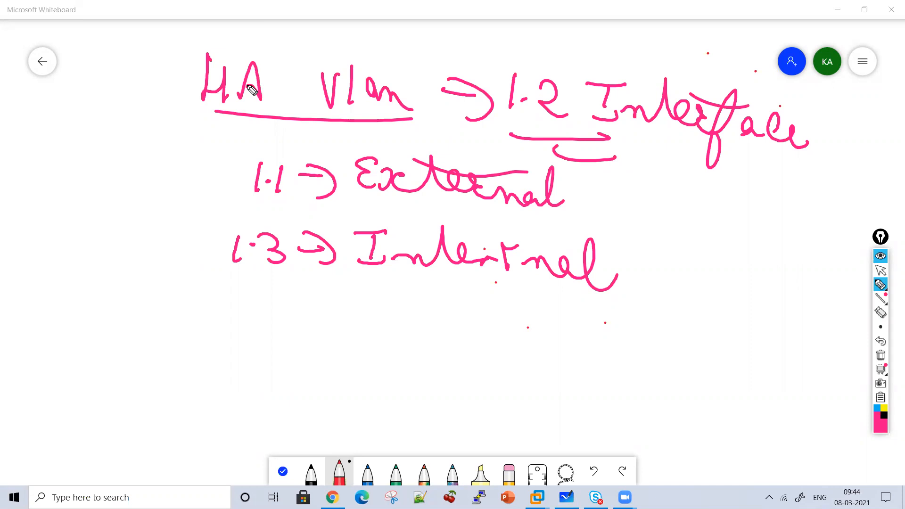
Switch to VMware Workstation, clear the annotations, and open the settings of the BIGIP-12.1.0.0.0.1434.ALL-scsi virtual machine
left_click(882, 272)
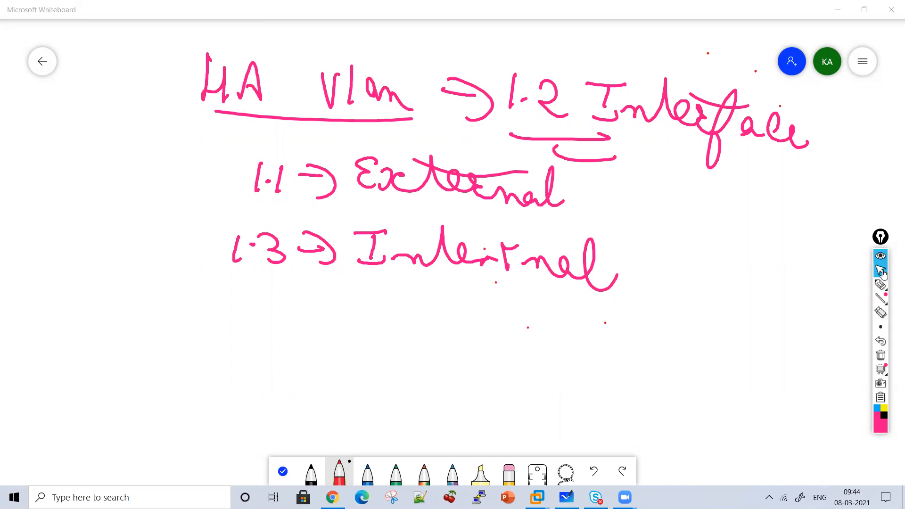
mouse_move(537, 498)
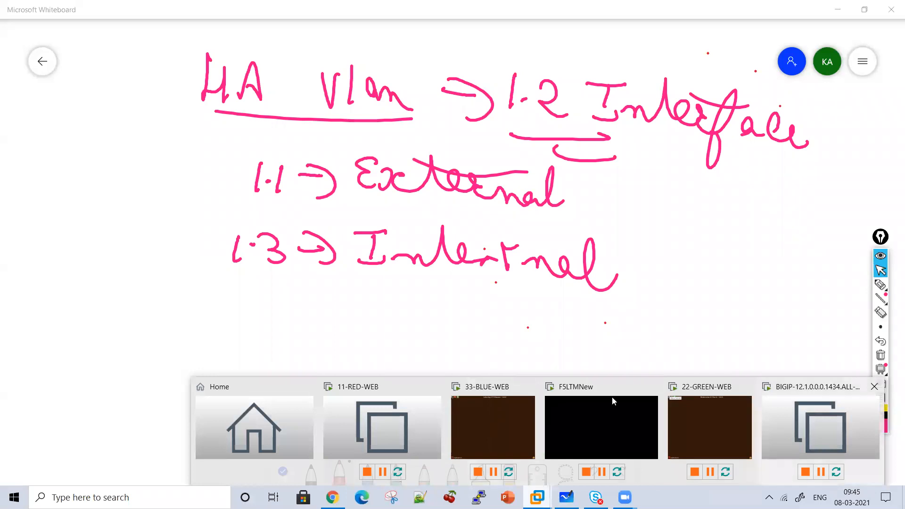
left_click(787, 424)
left_click(881, 354)
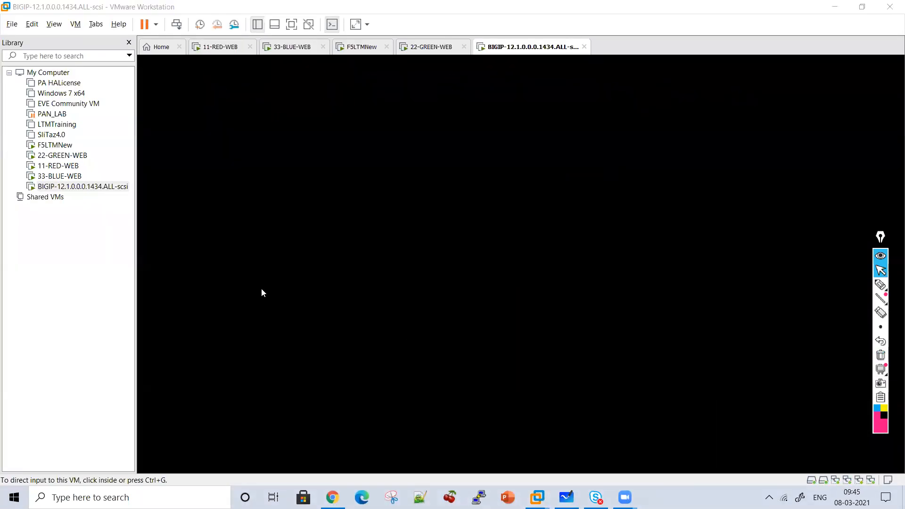
right_click(74, 187)
left_click(104, 381)
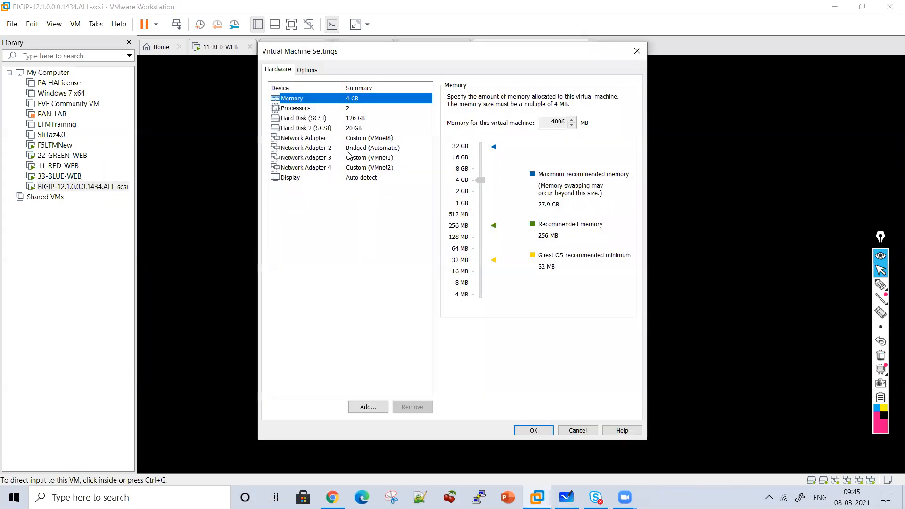
Review the network connection settings of the virtual machine's four network adapters
left_click(338, 139)
left_click(335, 148)
left_click(329, 159)
left_click(328, 168)
left_click(335, 139)
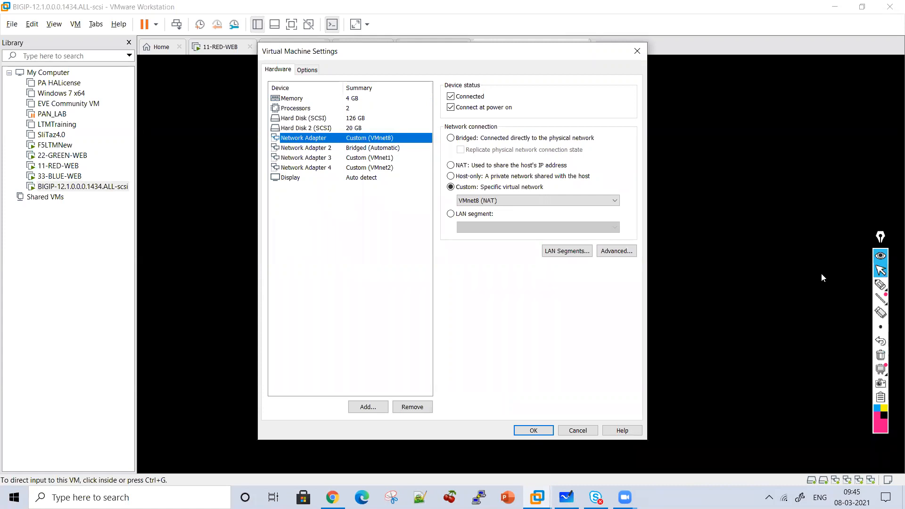
Draw an arrow pointing to the first network adapter (VMnet8) and write "Mgmt" beside it with the pen
left_click(880, 285)
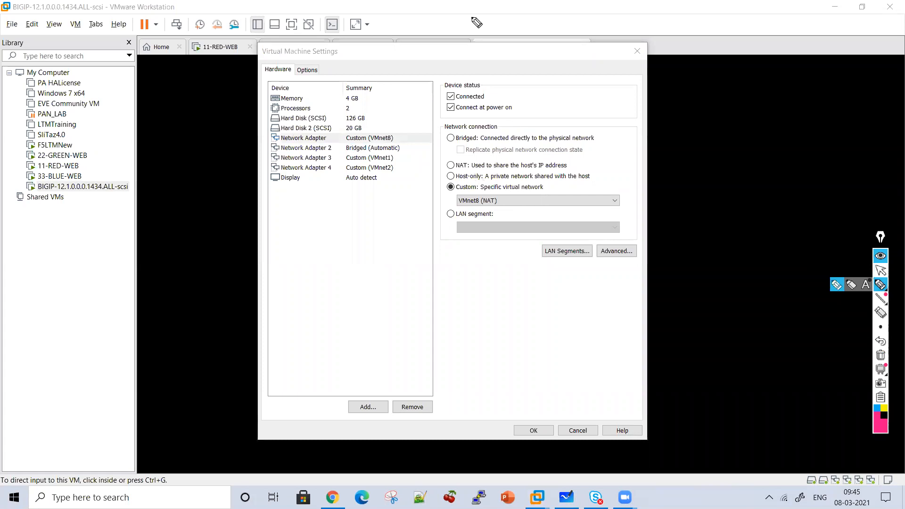
mouse_move(418, 93)
left_mouse_down()
mouse_move(395, 121)
mouse_move(415, 124)
left_mouse_up()
mouse_move(530, 84)
left_mouse_down()
mouse_move(546, 67)
mouse_move(575, 91)
mouse_move(637, 100)
left_mouse_up()
left_click_drag(597, 89, 641, 77)
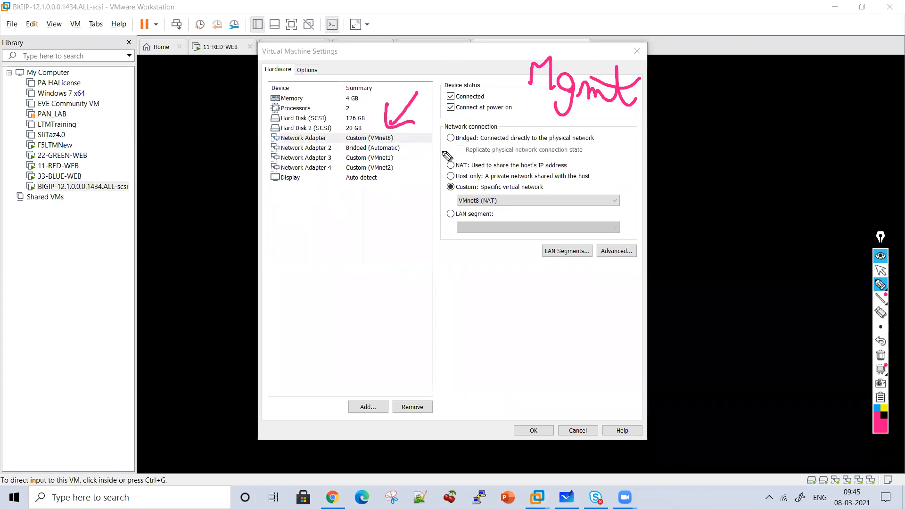
Draw arrows from Network Adapter 2 and Network Adapter 3, and write "External" and "HA" at their ends
mouse_move(411, 146)
left_mouse_down()
mouse_move(415, 227)
mouse_move(429, 214)
left_mouse_up()
mouse_move(409, 262)
left_mouse_down()
mouse_move(415, 284)
mouse_move(465, 258)
mouse_move(564, 302)
left_mouse_up()
left_click_drag(460, 265, 521, 274)
mouse_move(342, 159)
left_mouse_down()
mouse_move(325, 206)
mouse_move(312, 201)
left_mouse_up()
left_click_drag(285, 235, 286, 259)
left_click_drag(286, 245, 335, 257)
left_click_drag(315, 250, 330, 249)
Draw an arrow from Network Adapter 4 with "Internal" written below it, and add a long arrow pointing beneath that label
left_click_drag(373, 179, 373, 301)
left_click_drag(362, 283, 385, 282)
mouse_move(336, 327)
left_mouse_down()
mouse_move(334, 350)
mouse_move(347, 324)
left_mouse_up()
left_click_drag(331, 351, 378, 349)
mouse_move(382, 318)
left_mouse_down()
mouse_move(405, 348)
mouse_move(485, 351)
left_mouse_up()
left_click_drag(383, 336, 401, 336)
left_click_drag(452, 382, 430, 383)
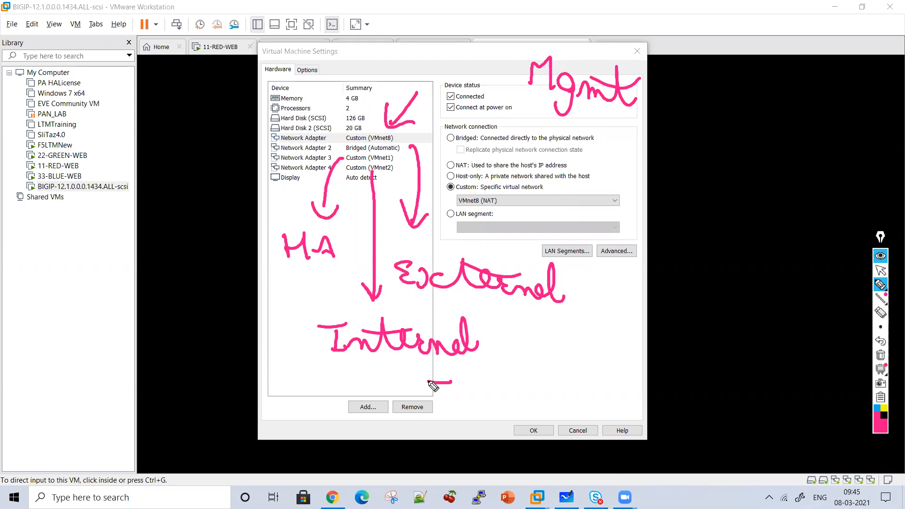
mouse_move(430, 382)
left_mouse_down()
mouse_move(557, 333)
mouse_move(902, 302)
left_mouse_up()
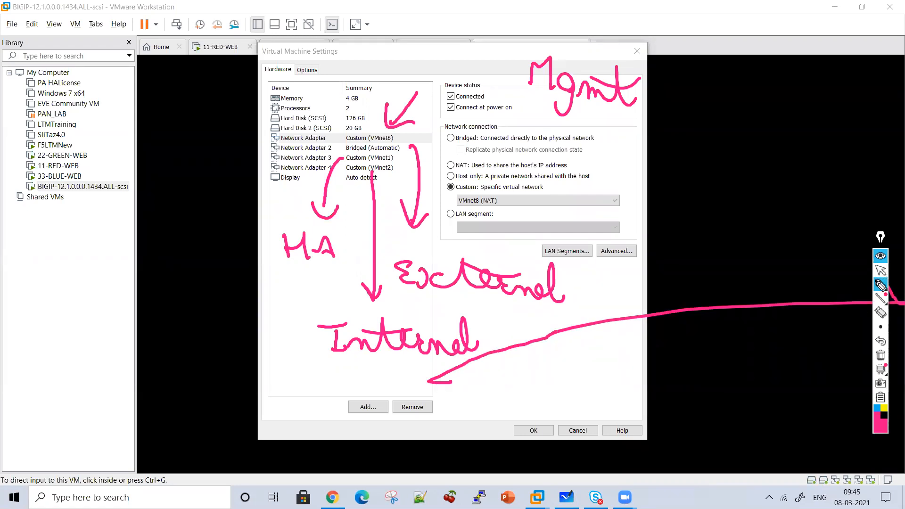
Clear the annotations, close the settings without changes, and open the settings of the F5LTMNew virtual machine
left_click(881, 270)
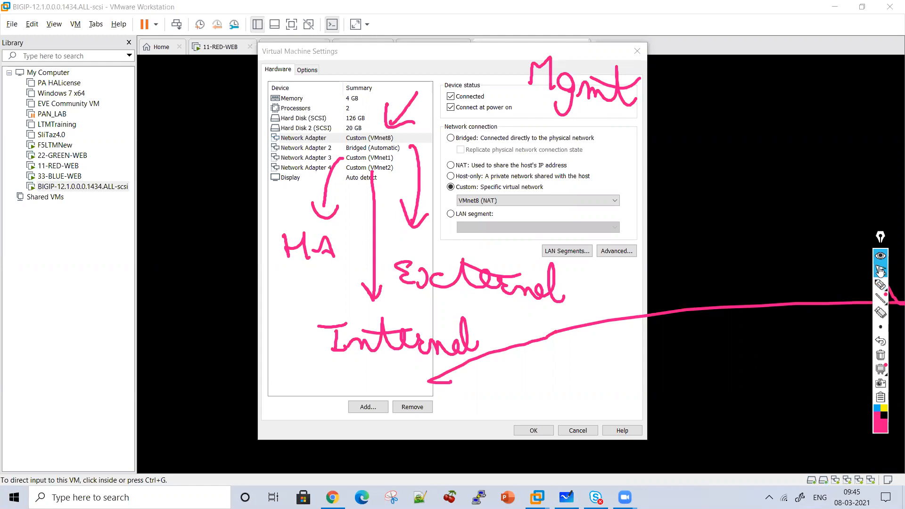
left_click(881, 356)
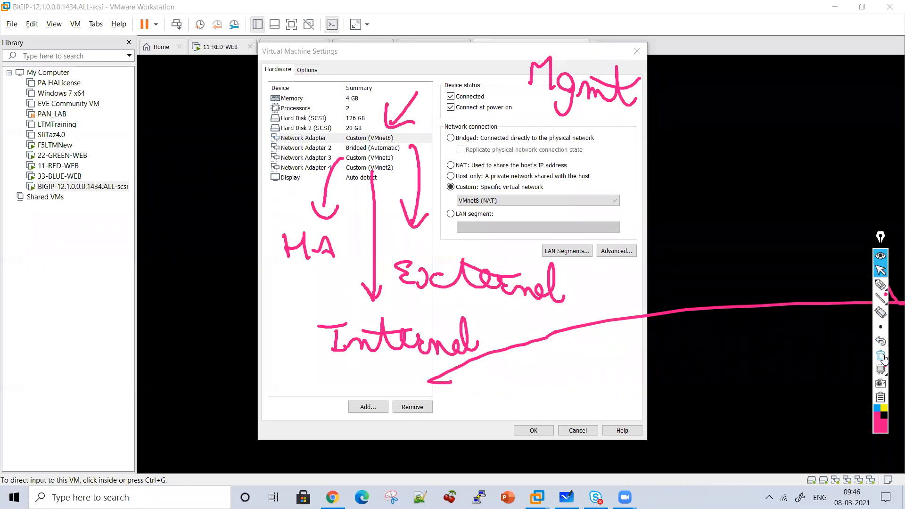
left_click(882, 356)
left_click(579, 431)
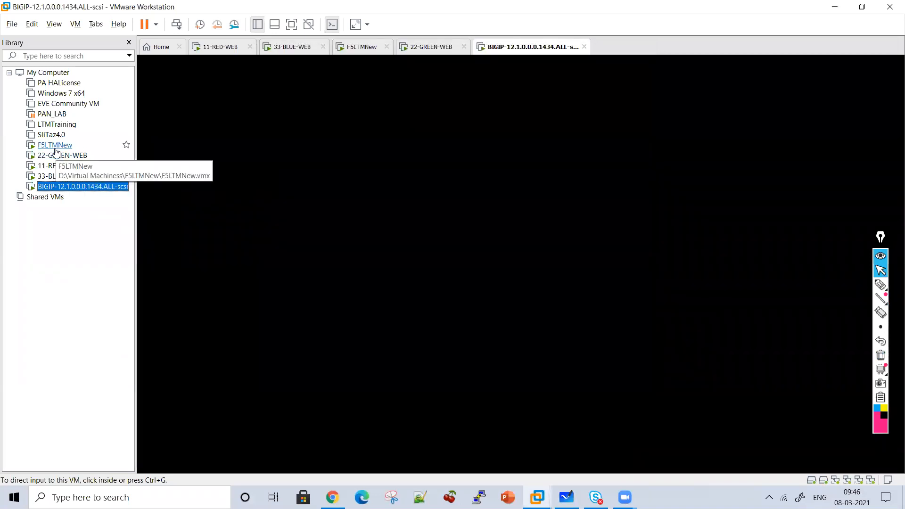
right_click(54, 147)
left_click(86, 339)
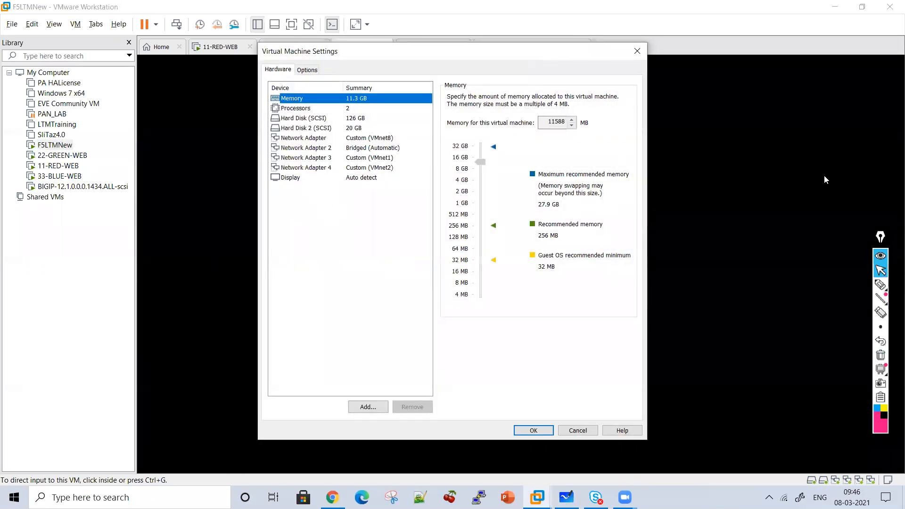
Draw arrows pointing to the first network adapter and Network Adapter 2 with the pen, labelling them "Mgmt" and "External"
left_click(880, 286)
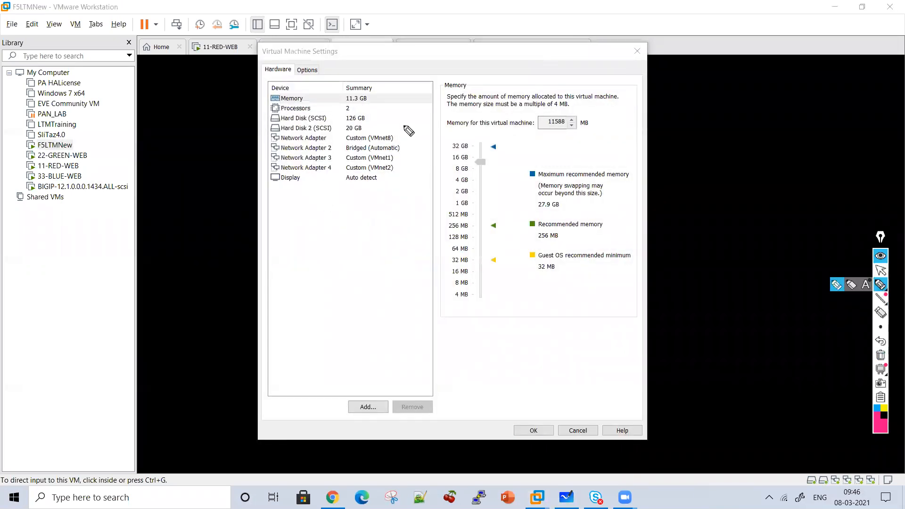
mouse_move(402, 108)
left_mouse_down()
mouse_move(383, 130)
mouse_move(394, 136)
mouse_move(428, 125)
left_mouse_up()
left_click_drag(447, 121, 477, 118)
mouse_move(478, 91)
left_mouse_down()
mouse_move(491, 122)
mouse_move(502, 113)
left_mouse_up()
left_click_drag(455, 97, 501, 98)
left_click_drag(430, 140, 412, 143)
left_click_drag(416, 135, 429, 152)
left_click_drag(472, 131, 466, 136)
left_click_drag(490, 132, 589, 150)
left_click_drag(510, 115, 576, 124)
Draw downward arrows from Network Adapter 3 and Network Adapter 4, and label them "HA" and "Internal"
mouse_move(346, 155)
left_mouse_down()
mouse_move(333, 165)
mouse_move(330, 237)
mouse_move(343, 224)
left_mouse_up()
left_click_drag(290, 238, 293, 272)
mouse_move(289, 257)
left_mouse_down()
mouse_move(311, 245)
mouse_move(309, 282)
left_mouse_up()
left_click_drag(334, 255, 333, 282)
left_click_drag(330, 268, 323, 272)
mouse_move(404, 192)
left_mouse_down()
mouse_move(403, 231)
mouse_move(416, 217)
left_mouse_up()
mouse_move(375, 252)
left_mouse_down()
mouse_move(391, 250)
mouse_move(386, 276)
left_mouse_up()
left_click_drag(397, 163, 404, 196)
mouse_move(385, 264)
left_mouse_down()
mouse_move(477, 283)
mouse_move(500, 282)
mouse_move(521, 265)
mouse_move(539, 297)
left_mouse_up()
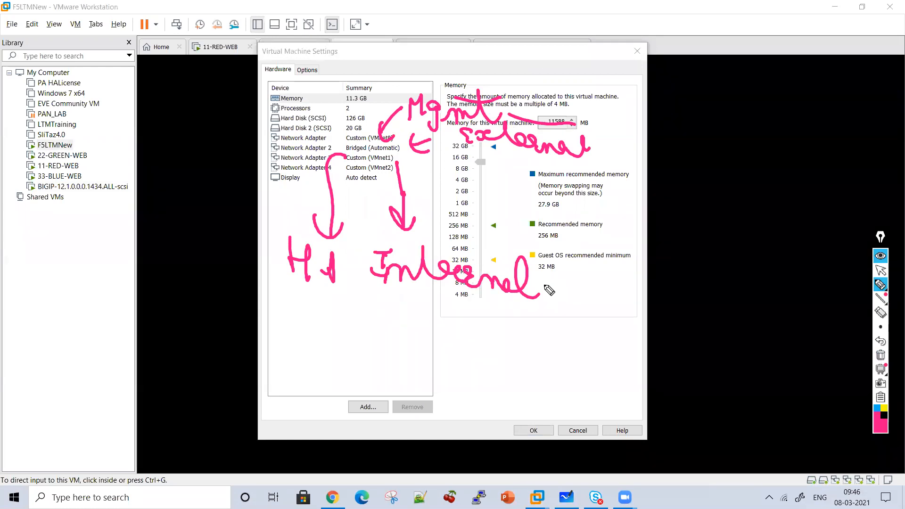
Clear the annotations and close the F5LTMNew virtual machine settings without changes
left_click(880, 355)
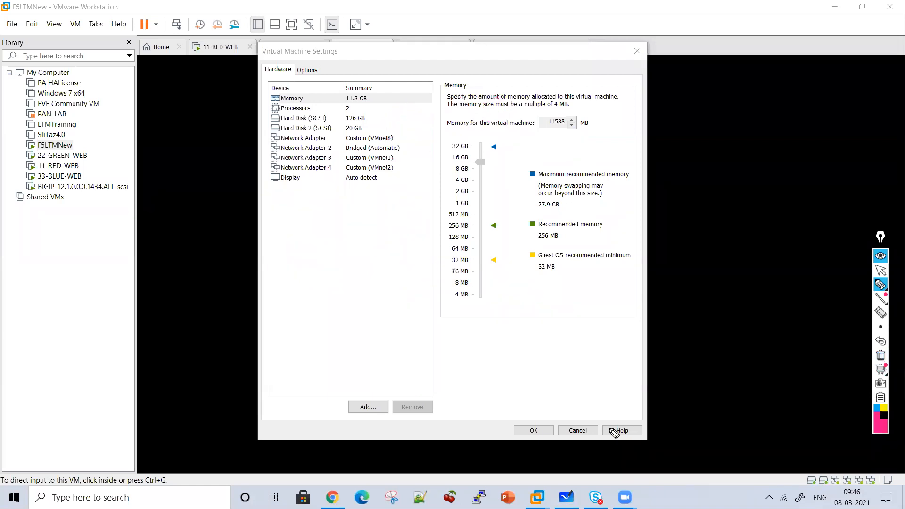
left_click(881, 270)
left_click(569, 433)
Switch to Chrome and log in again to the bigip1.com configuration utility with the account's username and password
left_click(333, 497)
left_click(248, 6)
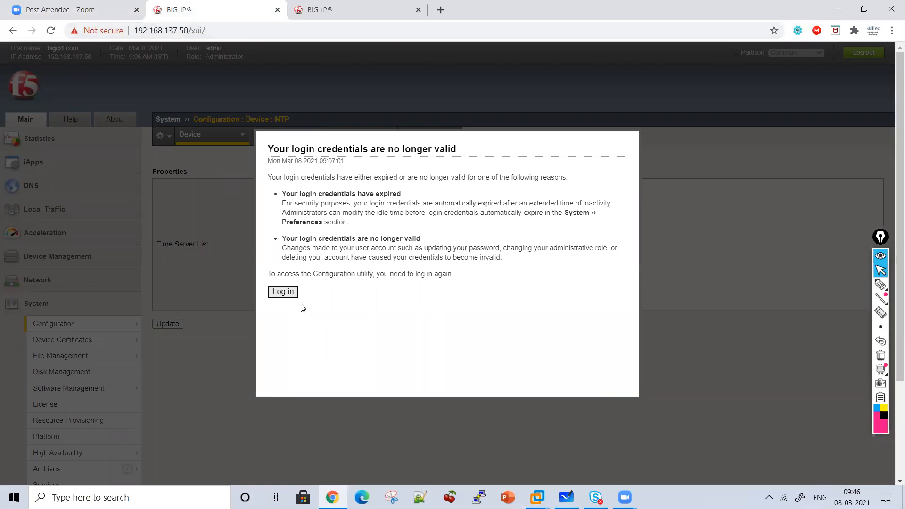
left_click(291, 291)
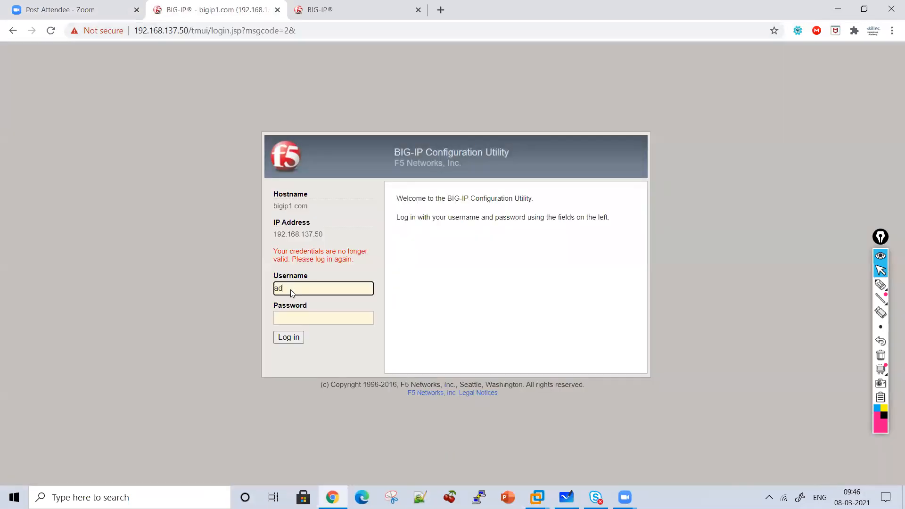
key("Tab")
type("admin")
key("Return")
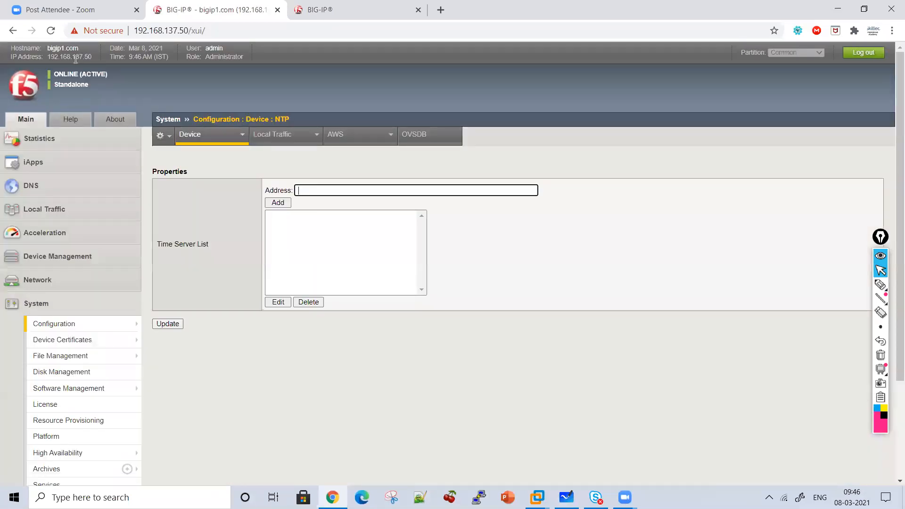
Log in again to the bigip2.com configuration utility at 192.168.137.51 with the account's username and password
left_click(338, 7)
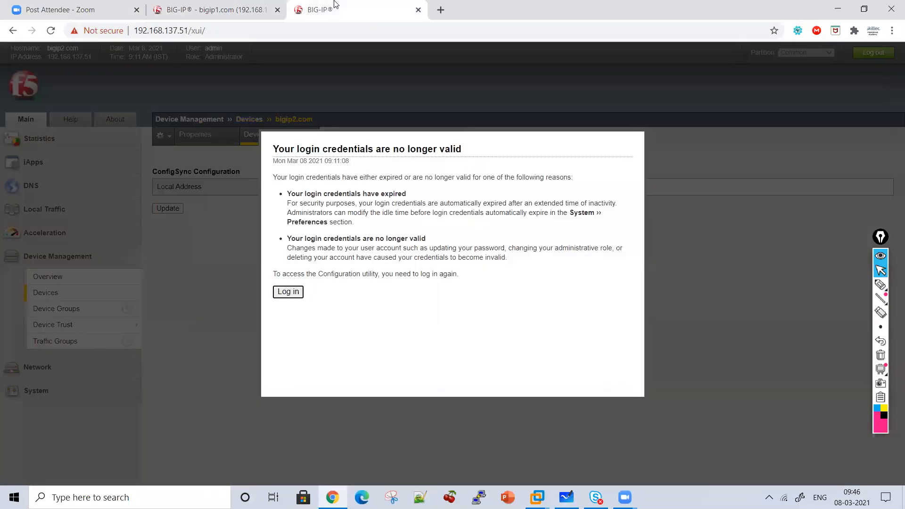
left_click(288, 292)
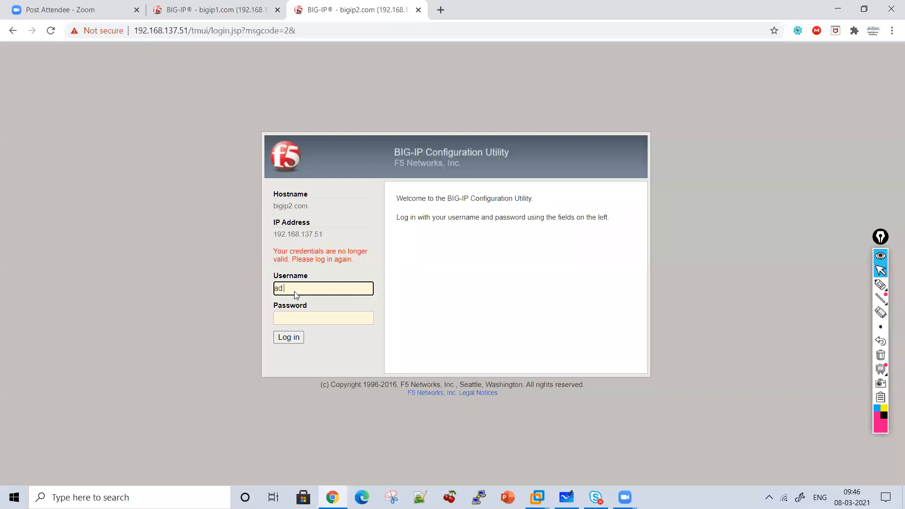
type("admin")
key("Tab")
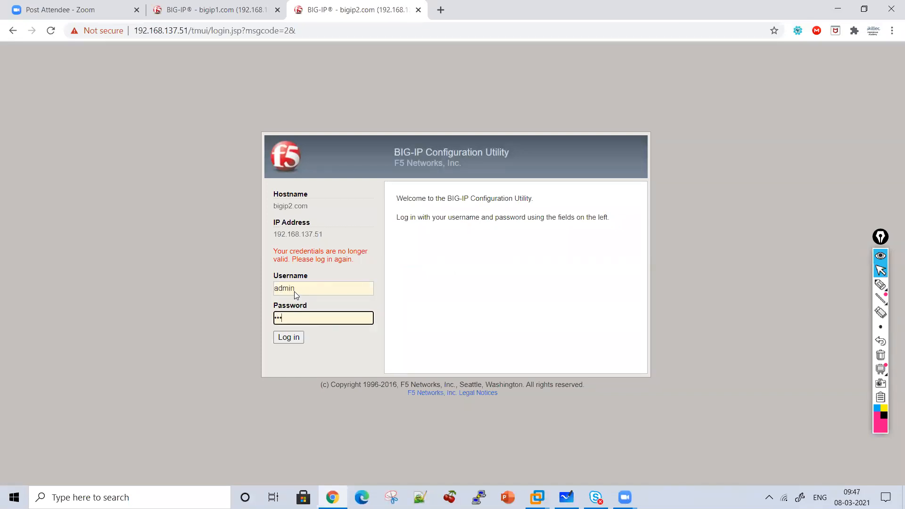
key("Return")
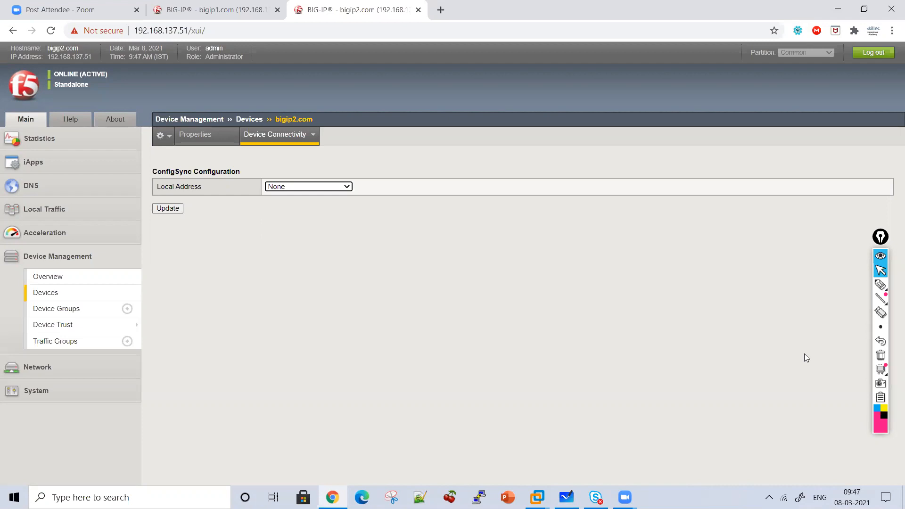
Open the general device configuration page in the system settings of bigip2.com
left_click(99, 394)
mouse_move(100, 395)
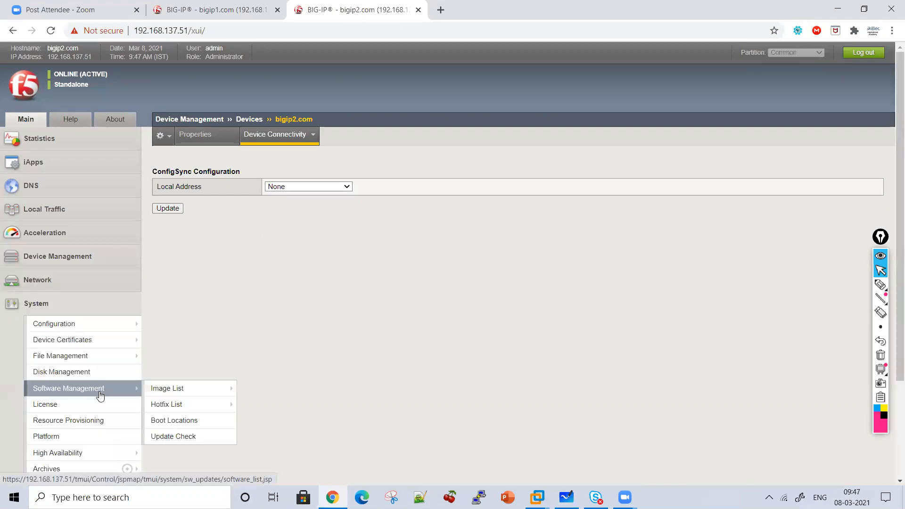
left_click(78, 326)
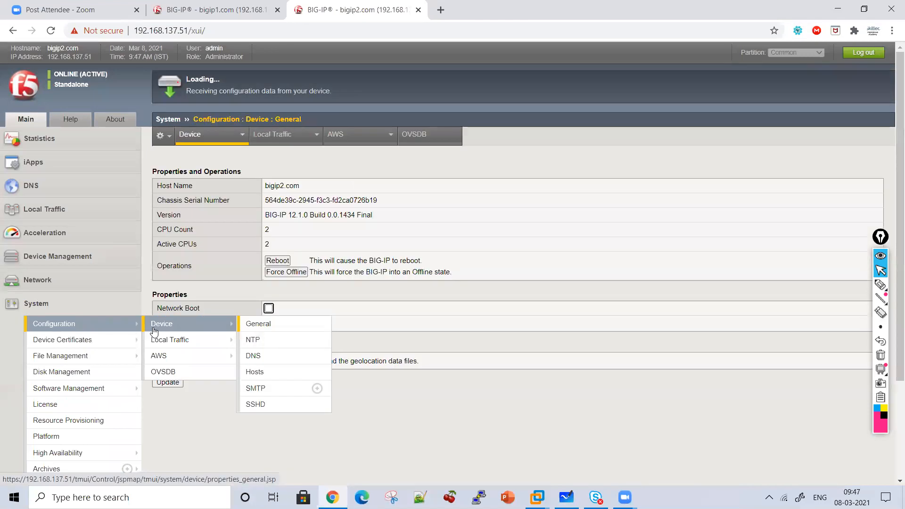
Bracket the device properties, draw an arrow from Configuration to the General page heading, and write "version" with an underline and arrow
left_click(881, 285)
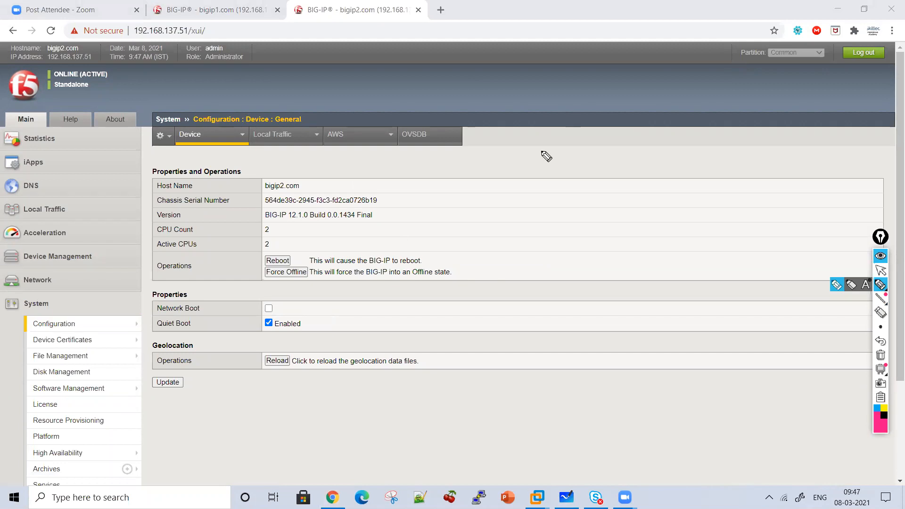
mouse_move(367, 166)
left_mouse_down()
mouse_move(421, 231)
mouse_move(389, 237)
left_mouse_up()
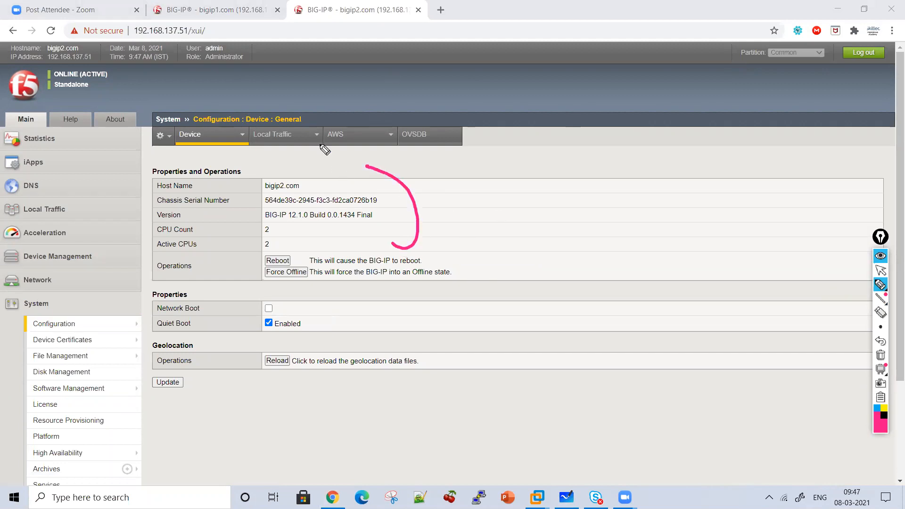
mouse_move(86, 324)
left_mouse_down()
mouse_move(111, 325)
mouse_move(145, 124)
mouse_move(240, 104)
mouse_move(282, 113)
mouse_move(285, 100)
left_mouse_up()
mouse_move(437, 189)
left_mouse_down()
mouse_move(482, 213)
mouse_move(588, 204)
mouse_move(576, 261)
mouse_move(515, 265)
left_mouse_up()
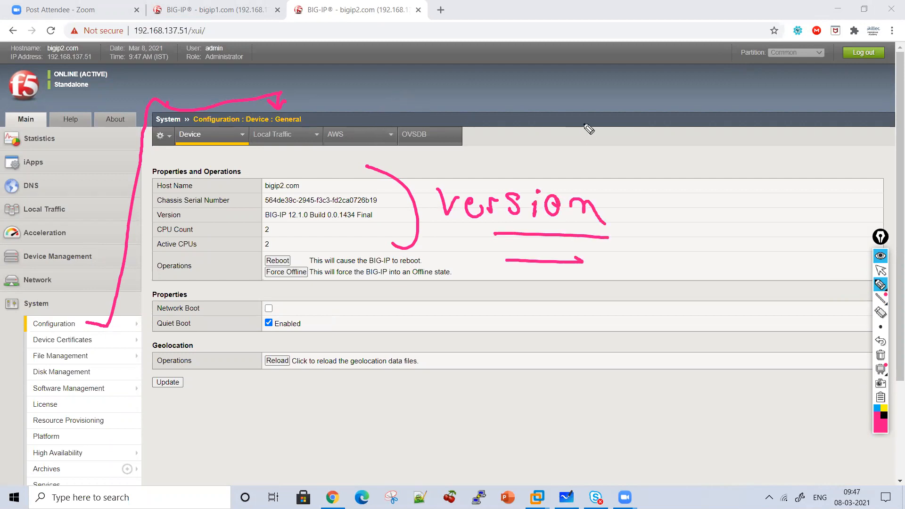
Write and circle "HA2" above the device properties, and write an underlined "F52" beside it
left_click_drag(537, 100, 537, 126)
mouse_move(537, 114)
left_mouse_down()
mouse_move(555, 111)
mouse_move(550, 124)
mouse_move(632, 113)
mouse_move(622, 146)
mouse_move(644, 132)
left_mouse_up()
left_click(570, 122)
mouse_move(680, 131)
left_mouse_down()
mouse_move(683, 153)
mouse_move(703, 123)
left_mouse_up()
left_click_drag(686, 137, 697, 136)
mouse_move(730, 132)
left_mouse_down()
mouse_move(712, 151)
mouse_move(757, 156)
mouse_move(662, 151)
left_mouse_up()
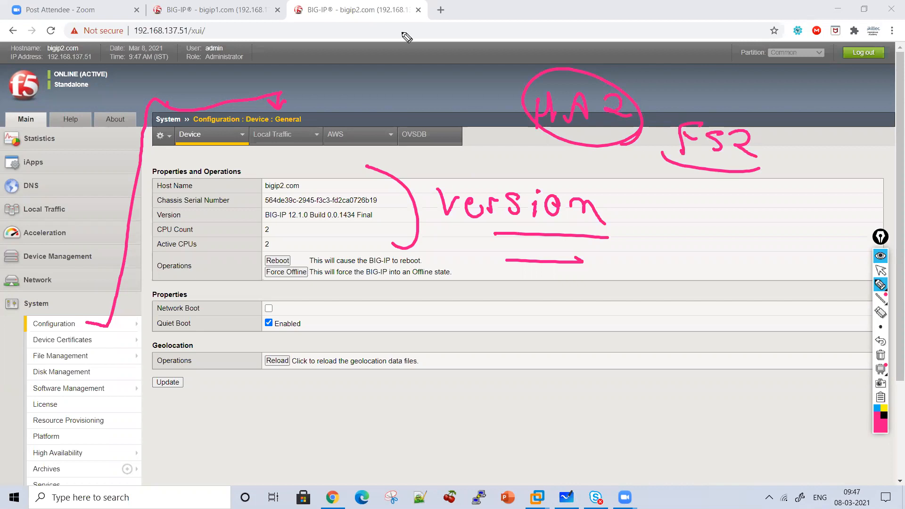
Open the general device configuration page on bigip1.com and underline its BIG-IP version with the pen
left_click(881, 272)
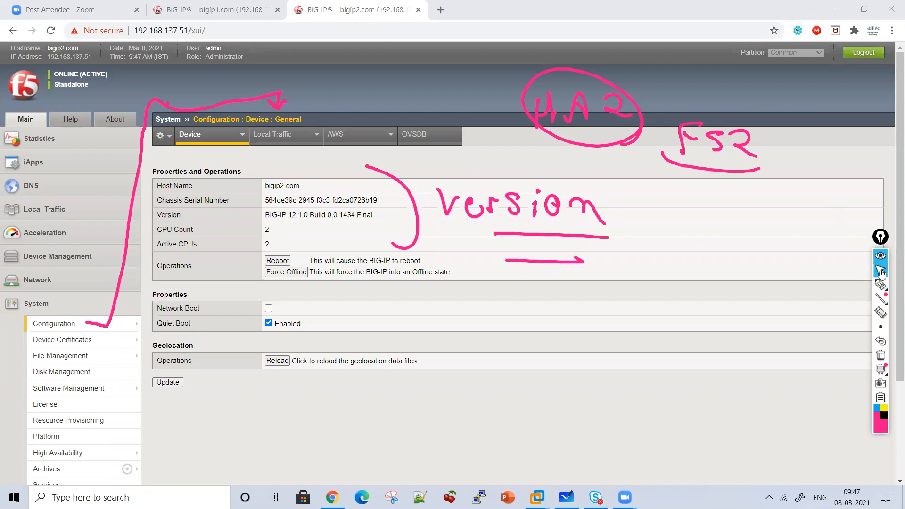
left_click(238, 13)
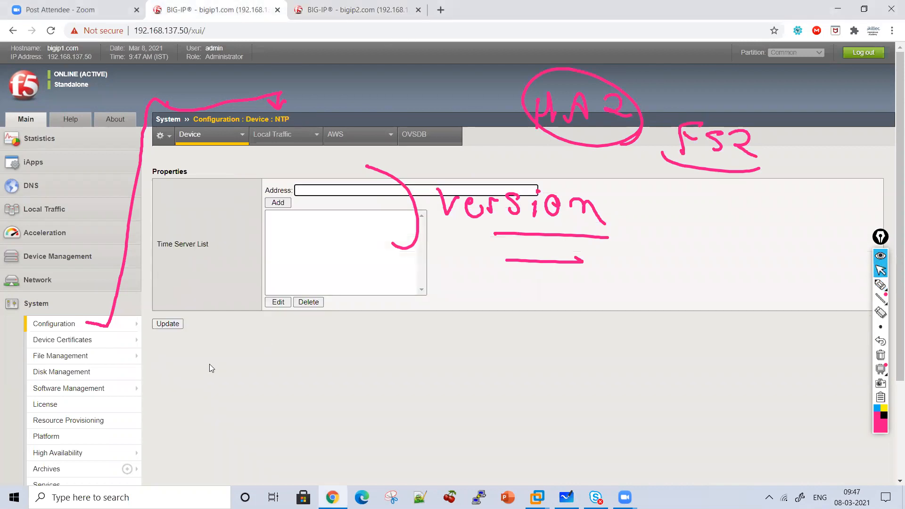
left_click(151, 327)
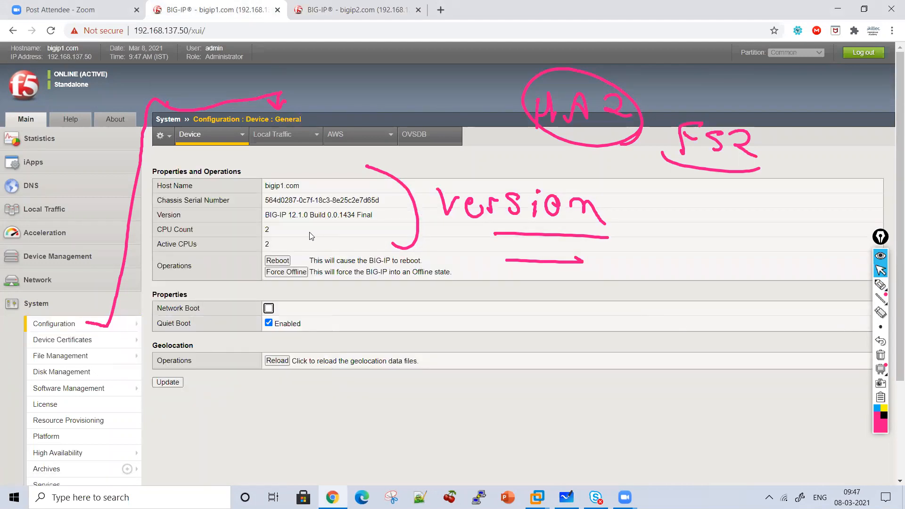
left_click(880, 285)
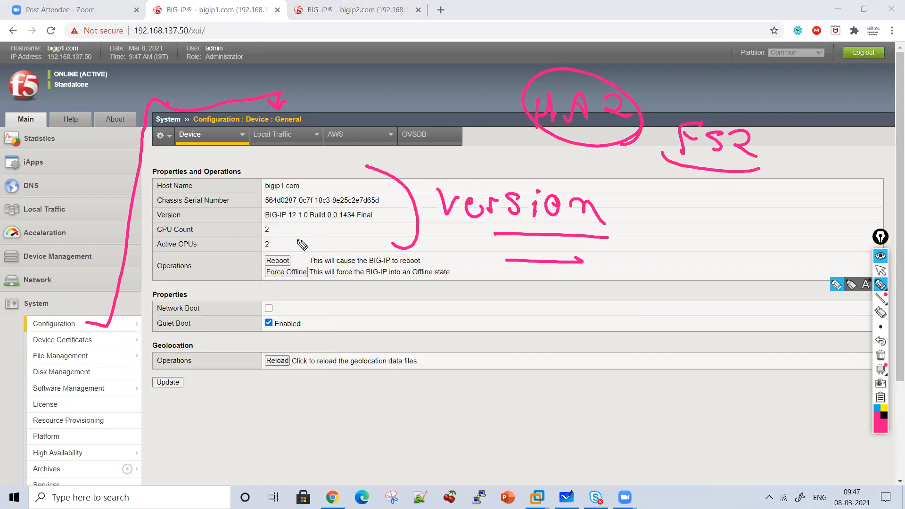
left_click_drag(277, 226, 384, 226)
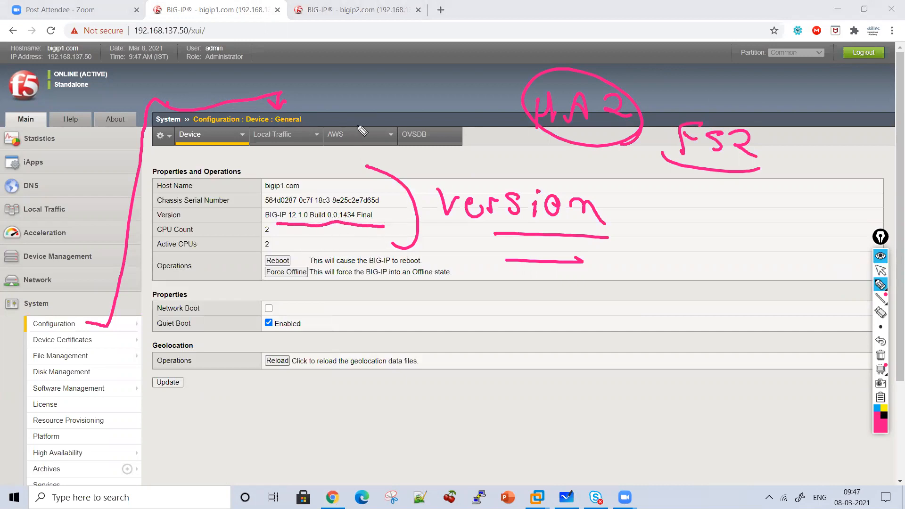
Return to the bigip2.com general device page and clear all annotations
left_click(881, 270)
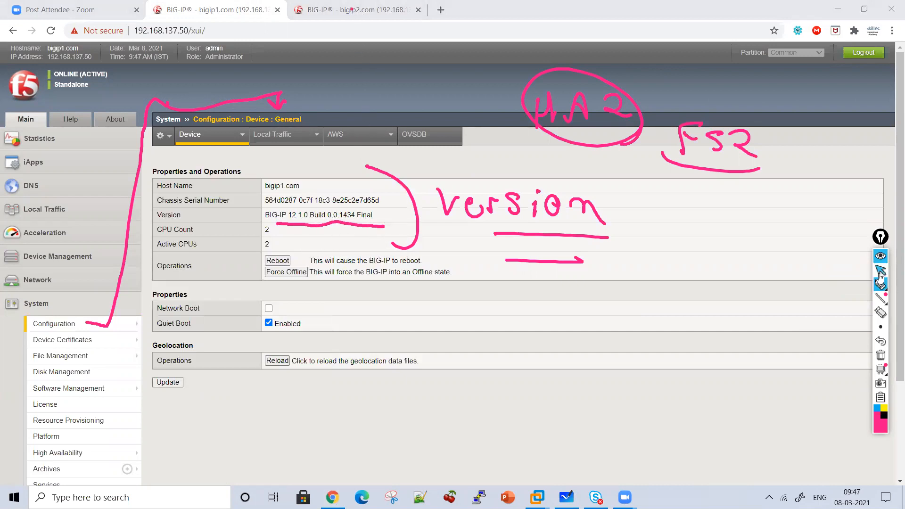
left_click(397, 9)
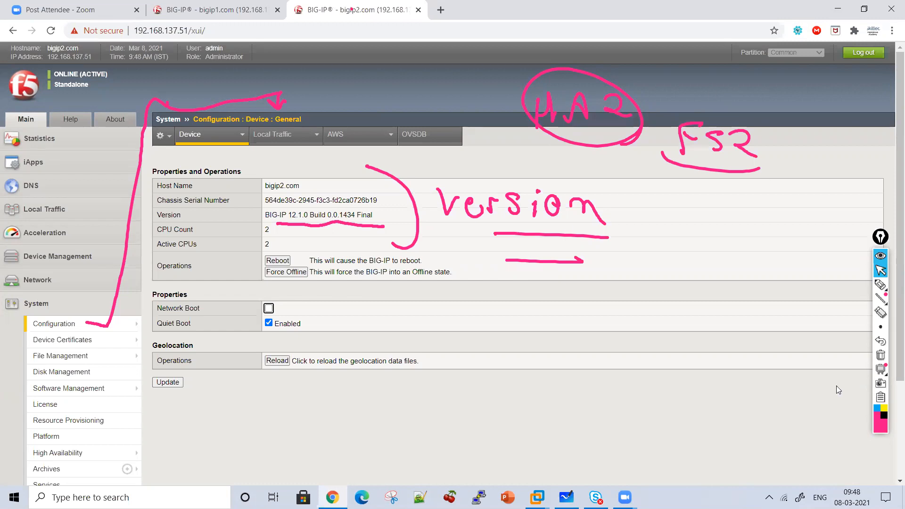
left_click(881, 356)
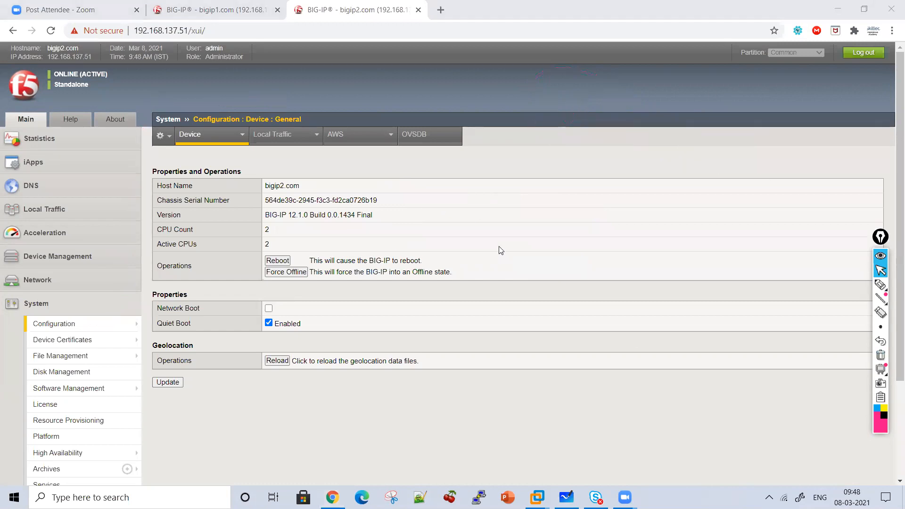
Write "License of Same Module" over the device page with the pen and underline "Module"
left_click(881, 285)
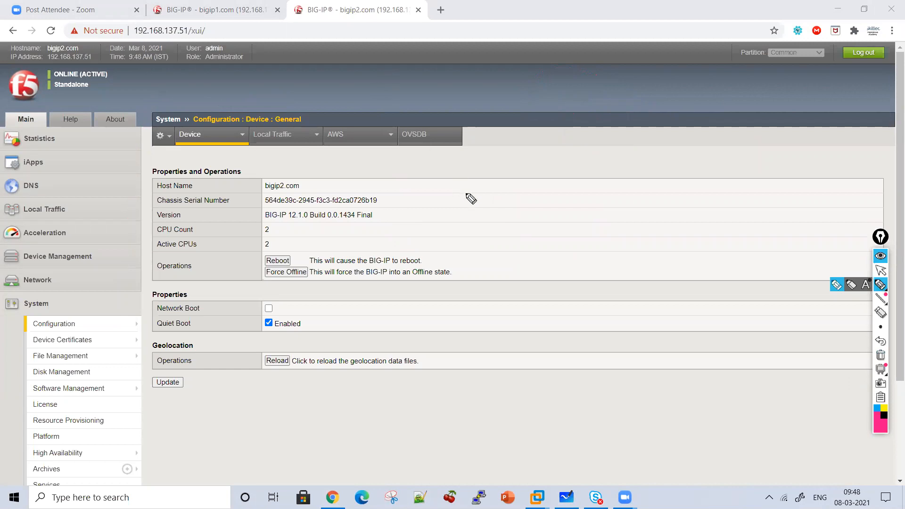
left_click_drag(457, 163, 477, 195)
mouse_move(511, 177)
left_mouse_down()
mouse_move(510, 198)
mouse_move(617, 193)
mouse_move(659, 189)
mouse_move(708, 160)
left_mouse_up()
left_click_drag(642, 184, 674, 179)
mouse_move(573, 228)
left_mouse_down()
mouse_move(552, 252)
mouse_move(656, 259)
left_mouse_up()
mouse_move(534, 312)
left_mouse_down()
mouse_move(572, 295)
mouse_move(588, 314)
mouse_move(635, 299)
mouse_move(715, 312)
left_mouse_up()
left_click_drag(714, 333, 589, 333)
Write "LTM of F5 1" below the "License of Same Module" note
left_click(497, 330)
left_click_drag(497, 330, 508, 364)
left_click_drag(522, 372, 536, 338)
left_click_drag(540, 369, 570, 388)
left_click_drag(493, 407, 491, 431)
mouse_move(490, 431)
left_mouse_down()
mouse_move(519, 390)
mouse_move(519, 404)
left_mouse_up()
mouse_move(531, 414)
left_mouse_down()
mouse_move(570, 395)
mouse_move(584, 420)
mouse_move(609, 428)
left_mouse_up()
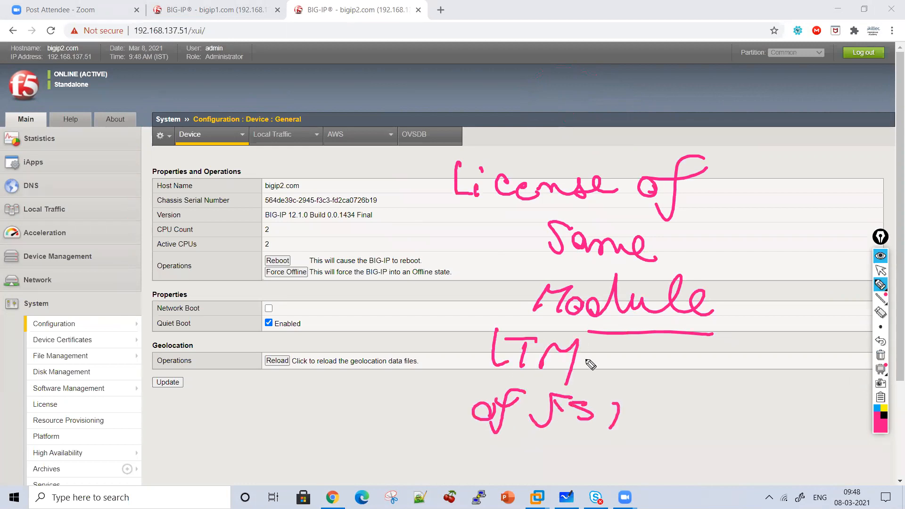
Write "LTM of F52" above and beside the license note, and circle "F52"
mouse_move(726, 110)
left_mouse_down()
mouse_move(720, 127)
mouse_move(732, 137)
left_mouse_up()
mouse_move(744, 111)
left_mouse_down()
mouse_move(762, 108)
mouse_move(750, 133)
left_mouse_up()
mouse_move(770, 135)
left_mouse_down()
mouse_move(783, 113)
mouse_move(797, 136)
left_mouse_up()
left_click_drag(826, 132, 825, 139)
mouse_move(850, 123)
left_mouse_down()
mouse_move(832, 158)
mouse_move(867, 124)
left_mouse_up()
mouse_move(777, 172)
left_mouse_down()
mouse_move(759, 209)
mouse_move(797, 171)
left_mouse_up()
mouse_move(811, 185)
left_mouse_down()
mouse_move(797, 200)
mouse_move(844, 206)
left_mouse_up()
left_click_drag(798, 160, 796, 228)
left_click_drag(801, 238, 801, 160)
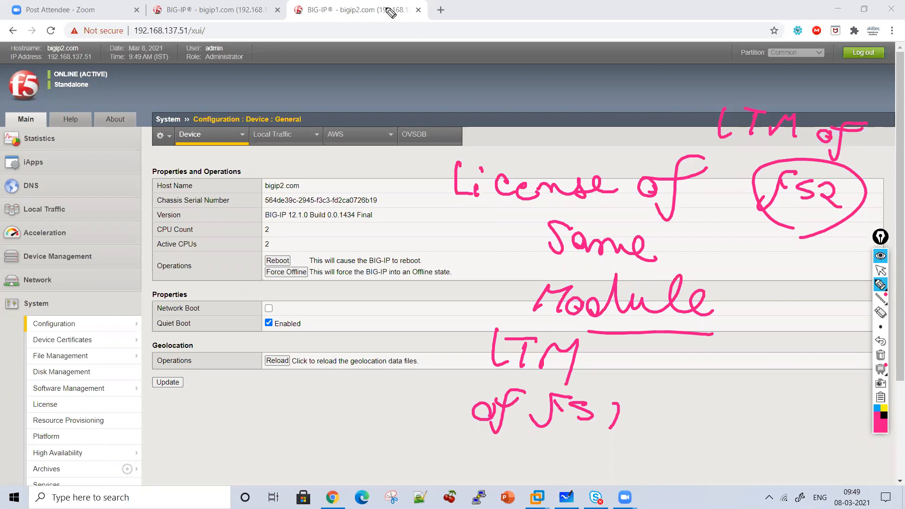
Clear the annotations and open bigip2.com's resource provisioning page to check the license status of each module
left_click(881, 355)
left_click(881, 270)
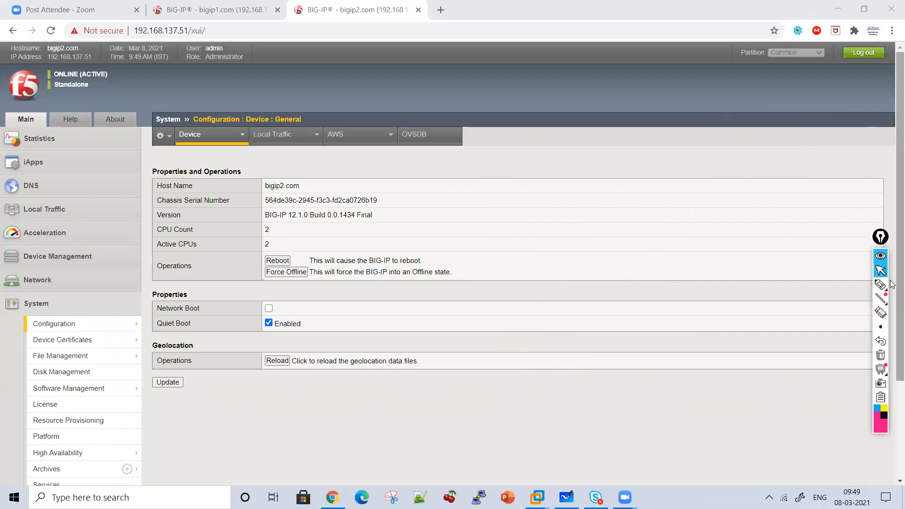
scroll(891, 423, "down", 3)
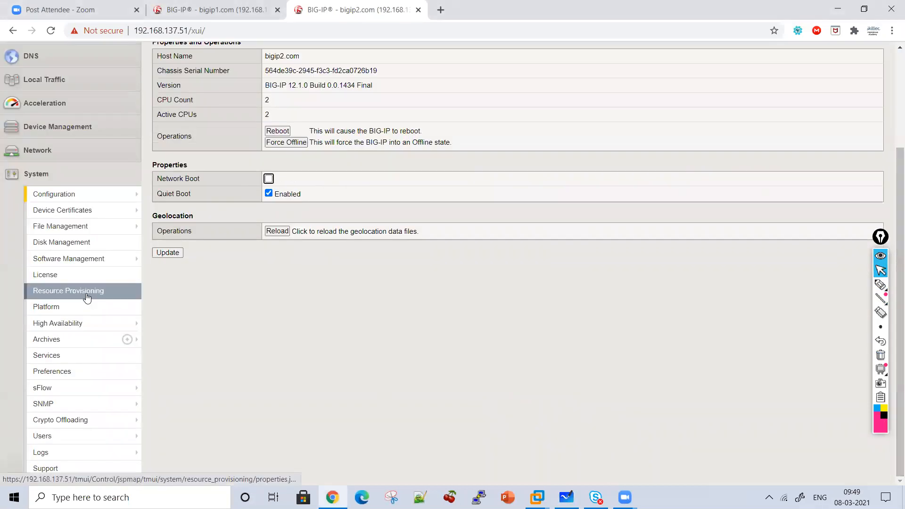
scroll(88, 301, "up", 2)
mouse_move(87, 296)
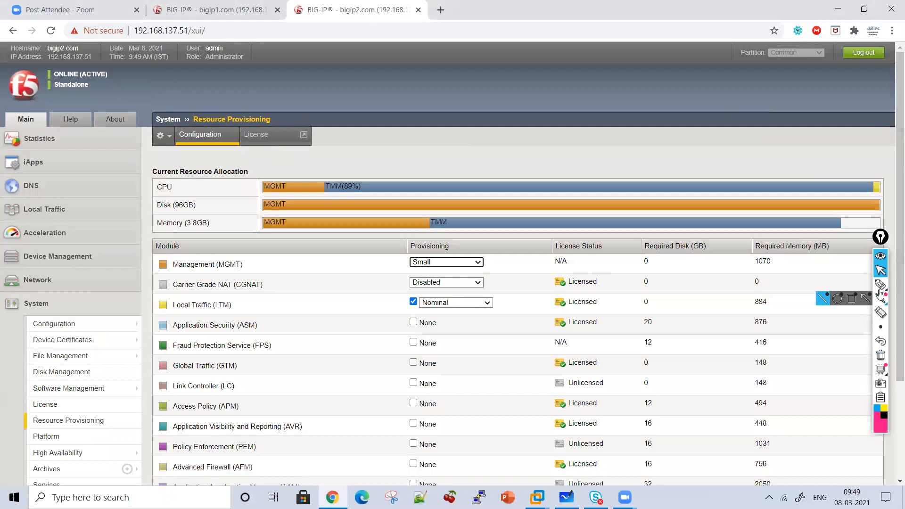
left_click(881, 285)
left_click(881, 270)
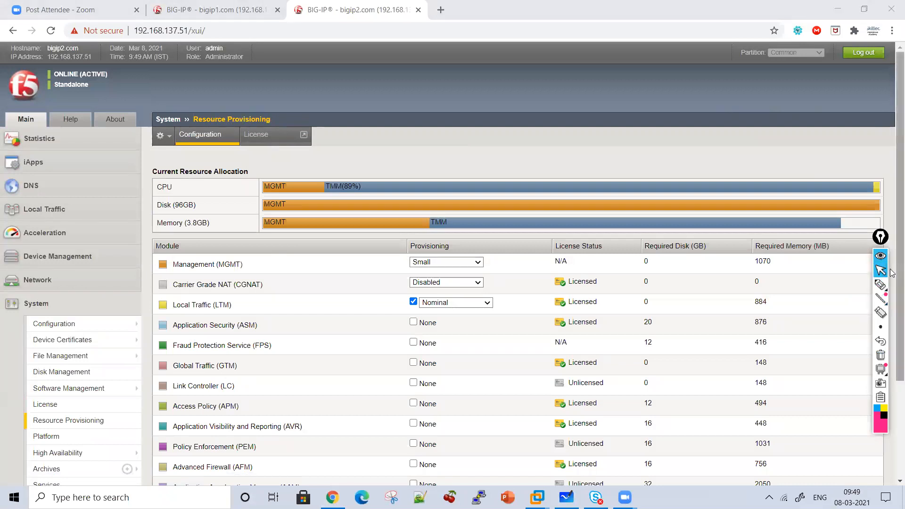
right_click(891, 345)
left_click_drag(891, 354, 891, 406)
scroll(893, 410, "down", 2)
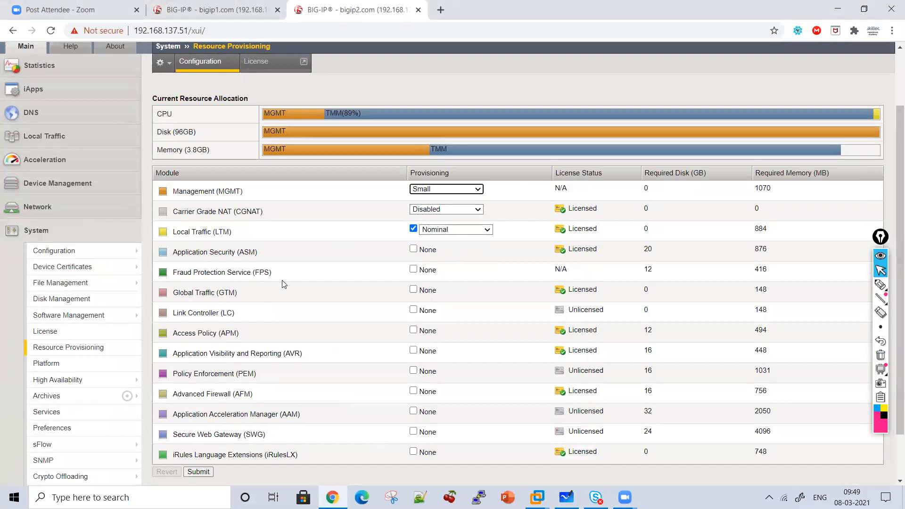
Switch to bigip1.com and open its resource provisioning page to compare the module licenses
left_click(177, 6)
left_click(52, 423)
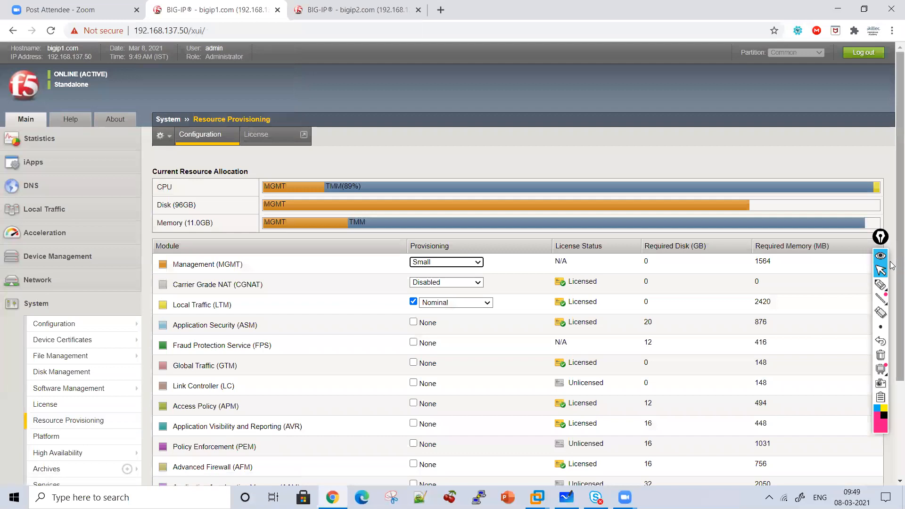
left_click_drag(893, 265, 892, 326)
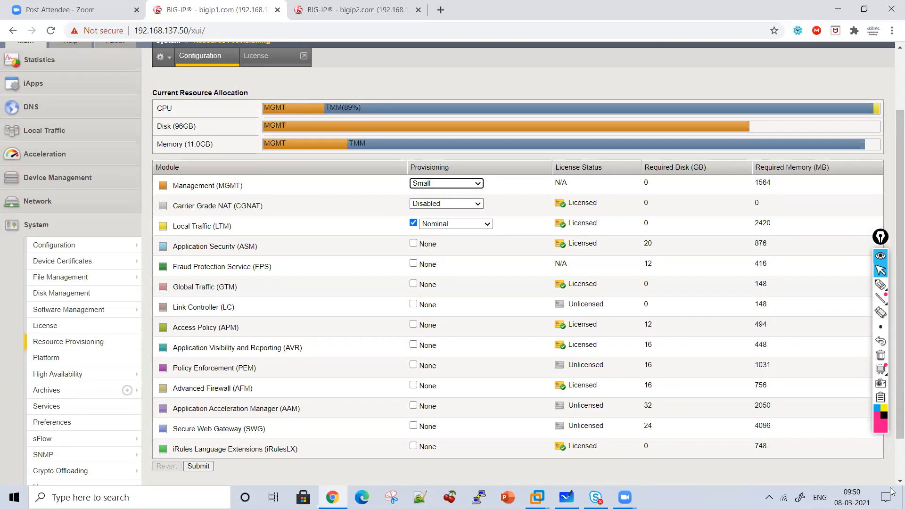
left_click(882, 361)
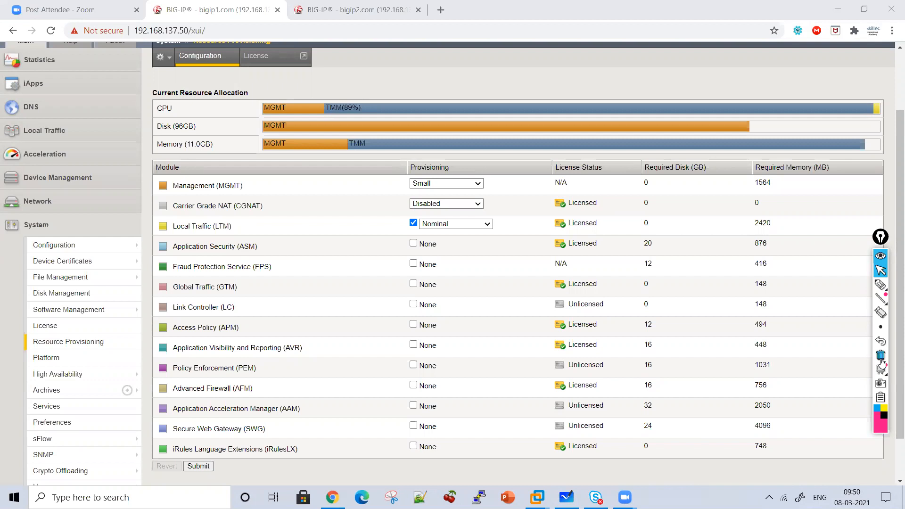
left_click(881, 285)
left_click(881, 269)
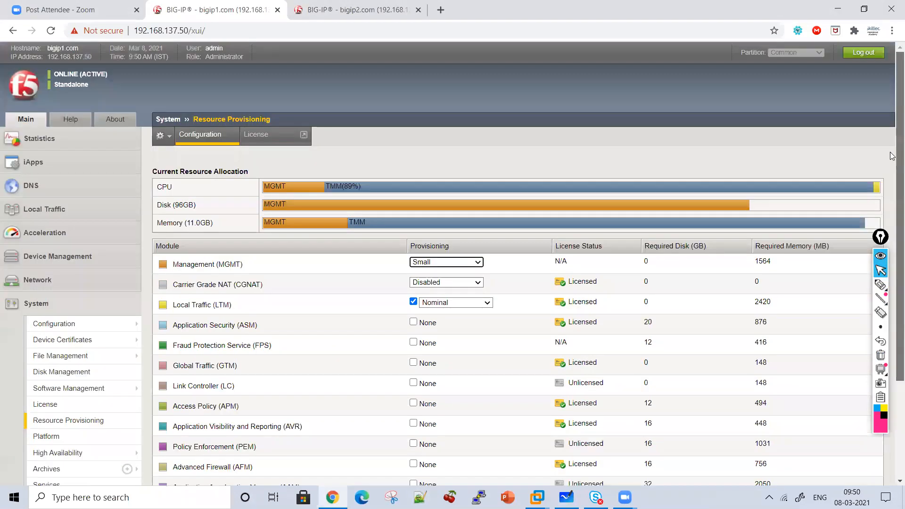
scroll(331, 278, "up", 2)
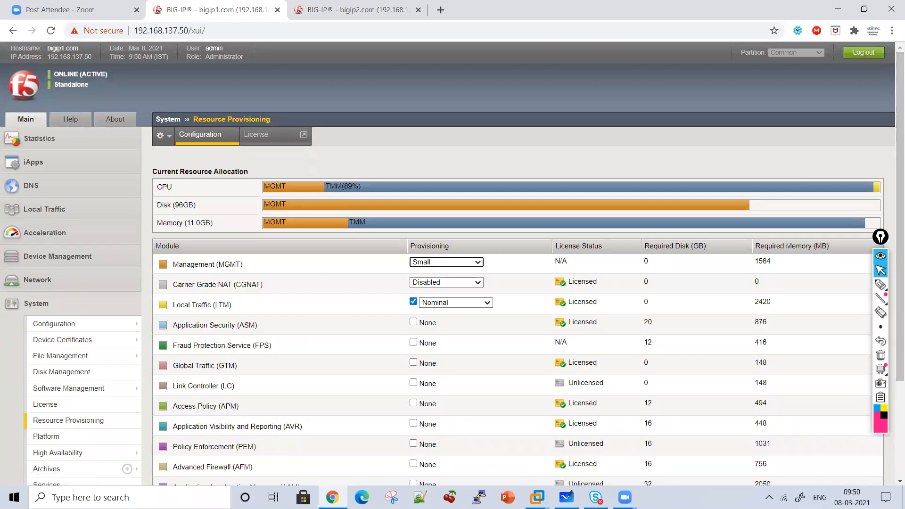
Switch to Microsoft Whiteboard and write the note "Same version" with the pen, underlined and numbered with a circled 1
key("alt+Tab")
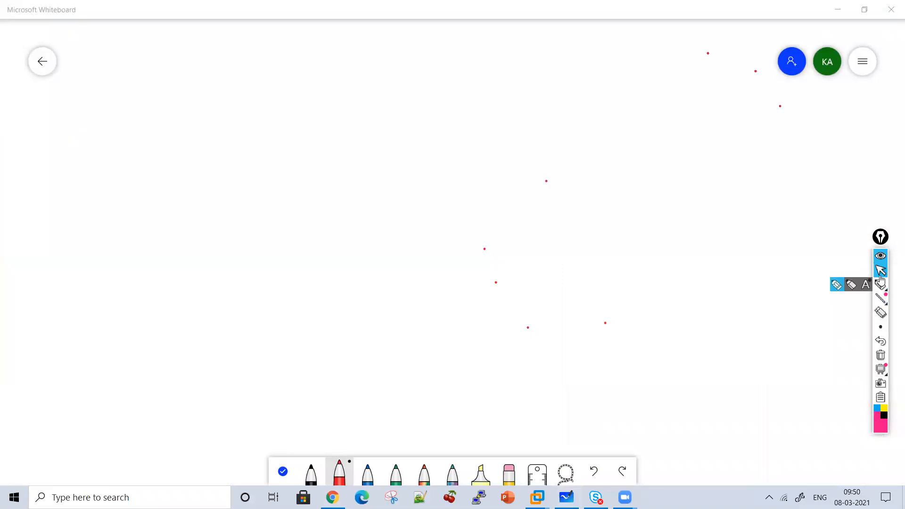
left_click(880, 286)
mouse_move(290, 85)
left_mouse_down()
mouse_move(281, 103)
mouse_move(342, 118)
mouse_move(390, 102)
left_mouse_up()
mouse_move(410, 110)
left_mouse_down()
mouse_move(463, 94)
mouse_move(545, 123)
left_mouse_up()
left_click_drag(298, 137, 546, 138)
left_click_drag(203, 114, 206, 131)
left_click_drag(194, 102, 218, 147)
Write "License Box" and "LTM" as circled item 2, and add tick marks to items 1 and 2
mouse_move(185, 190)
left_mouse_down()
mouse_move(203, 199)
mouse_move(283, 180)
mouse_move(289, 210)
mouse_move(448, 190)
mouse_move(544, 196)
mouse_move(574, 169)
left_mouse_up()
left_click_drag(564, 99, 593, 104)
mouse_move(601, 167)
left_mouse_down()
mouse_move(613, 188)
mouse_move(667, 174)
mouse_move(674, 194)
left_mouse_up()
Write "Network Configuration" as circled item 3 and draw a downward arrow beneath it
mouse_move(212, 259)
left_mouse_down()
mouse_move(236, 281)
mouse_move(293, 251)
mouse_move(386, 269)
mouse_move(528, 262)
mouse_move(552, 295)
mouse_move(615, 267)
mouse_move(664, 269)
mouse_move(689, 250)
mouse_move(754, 285)
left_mouse_up()
left_click_drag(649, 240, 689, 255)
left_click_drag(445, 292, 445, 324)
left_click_drag(432, 304, 459, 303)
Write "Floating" and "Dedicated Vlan For HA" below the arrow under "Network Configuration"
mouse_move(314, 354)
left_mouse_down()
mouse_move(347, 327)
mouse_move(370, 348)
mouse_move(448, 356)
mouse_move(440, 331)
mouse_move(375, 326)
left_mouse_up()
mouse_move(322, 383)
left_mouse_down()
mouse_move(316, 398)
mouse_move(368, 402)
mouse_move(377, 412)
mouse_move(418, 400)
mouse_move(548, 403)
mouse_move(572, 378)
mouse_move(621, 402)
mouse_move(647, 380)
mouse_move(673, 375)
mouse_move(686, 387)
mouse_move(705, 372)
left_mouse_up()
mouse_move(729, 358)
left_mouse_down()
mouse_move(724, 386)
mouse_move(745, 372)
left_mouse_up()
mouse_move(744, 356)
left_mouse_down()
mouse_move(743, 386)
mouse_move(764, 357)
left_mouse_up()
left_click_drag(765, 357, 757, 381)
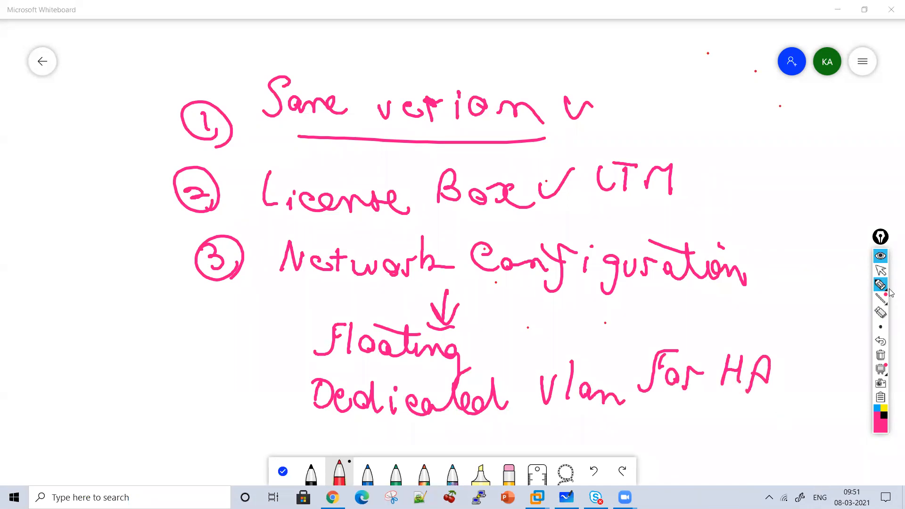
left_click(882, 272)
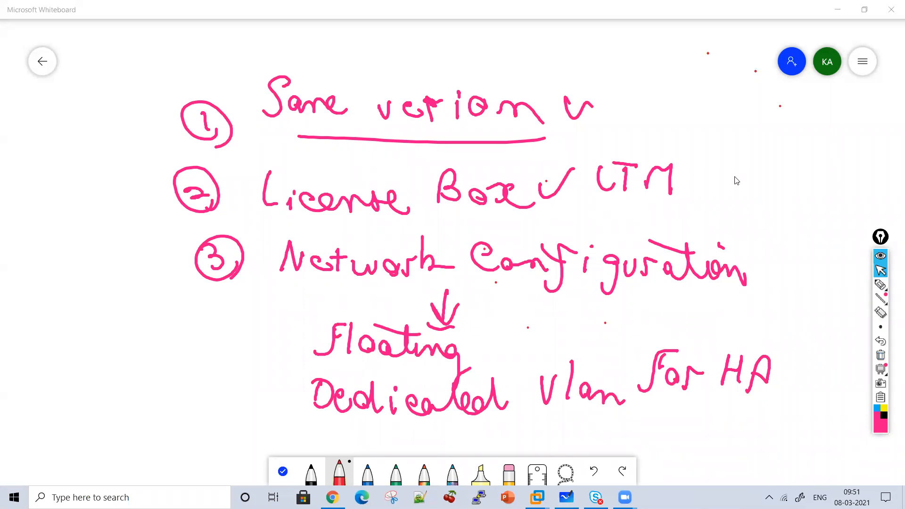
Clear the list of prerequisites and write "HA" followed by an arrow near the board's upper edge
left_click(880, 285)
left_click(881, 356)
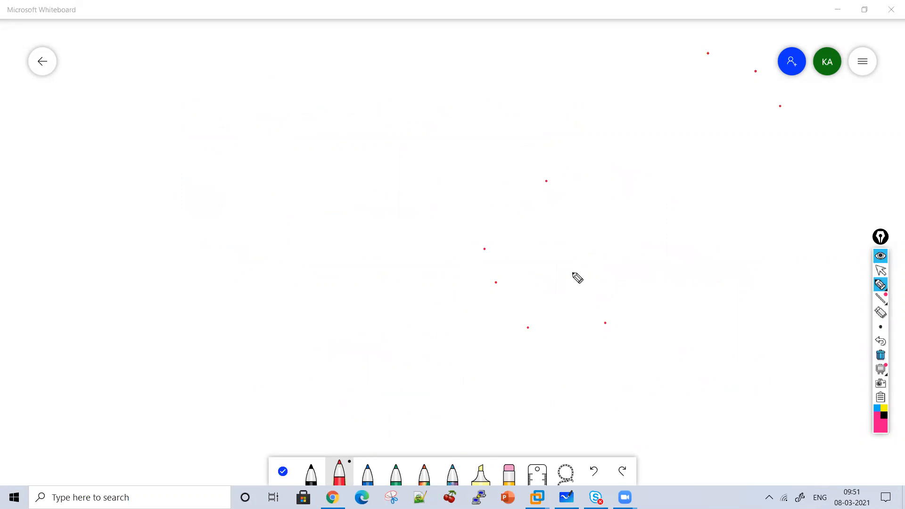
mouse_move(200, 84)
left_mouse_down()
mouse_move(201, 126)
mouse_move(217, 118)
left_mouse_up()
left_click_drag(200, 107, 217, 105)
left_click_drag(230, 113, 251, 113)
mouse_move(266, 108)
left_mouse_down()
mouse_move(287, 107)
mouse_move(280, 128)
left_mouse_up()
Write the network 10.1.1.0/24 after the HA arrow and underline it
left_click_drag(347, 85, 348, 121)
left_click_drag(375, 100, 414, 123)
left_click(390, 107)
left_click(426, 108)
left_click_drag(445, 93, 448, 125)
left_click(466, 116)
left_click_drag(511, 100, 536, 143)
left_click_drag(572, 108, 594, 133)
mouse_move(603, 100)
left_mouse_down()
mouse_move(617, 132)
mouse_move(373, 140)
left_mouse_up()
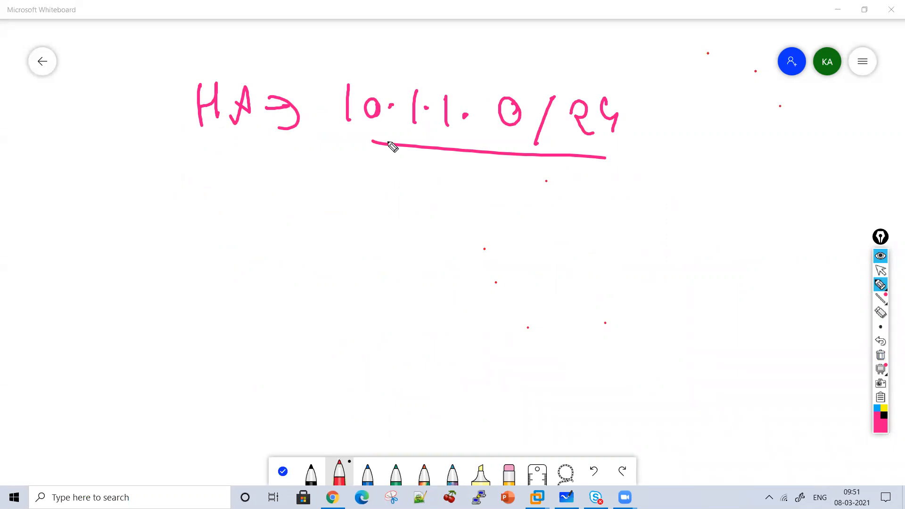
Clear the HA network note and sketch a table with a "Vlan" heading, a header line and a column divider
left_click(880, 360)
mouse_move(135, 95)
left_mouse_down()
mouse_move(164, 97)
mouse_move(174, 126)
mouse_move(152, 133)
left_mouse_up()
mouse_move(202, 106)
left_mouse_down()
mouse_move(204, 124)
mouse_move(249, 126)
left_mouse_up()
left_click_drag(267, 88, 248, 246)
mouse_move(98, 139)
left_mouse_down()
mouse_move(349, 165)
mouse_move(798, 178)
left_mouse_up()
left_click_drag(245, 231, 238, 363)
Add "Network" and "Interface" headings to the table, each followed by a column divider
mouse_move(295, 136)
left_mouse_down()
mouse_move(313, 137)
mouse_move(325, 110)
left_mouse_up()
mouse_move(337, 137)
left_mouse_down()
mouse_move(358, 117)
mouse_move(448, 136)
left_mouse_up()
left_click_drag(462, 87, 422, 361)
mouse_move(484, 105)
left_mouse_down()
mouse_move(496, 137)
mouse_move(556, 140)
mouse_move(588, 121)
mouse_move(588, 131)
mouse_move(622, 148)
left_mouse_up()
left_click_drag(639, 99, 581, 332)
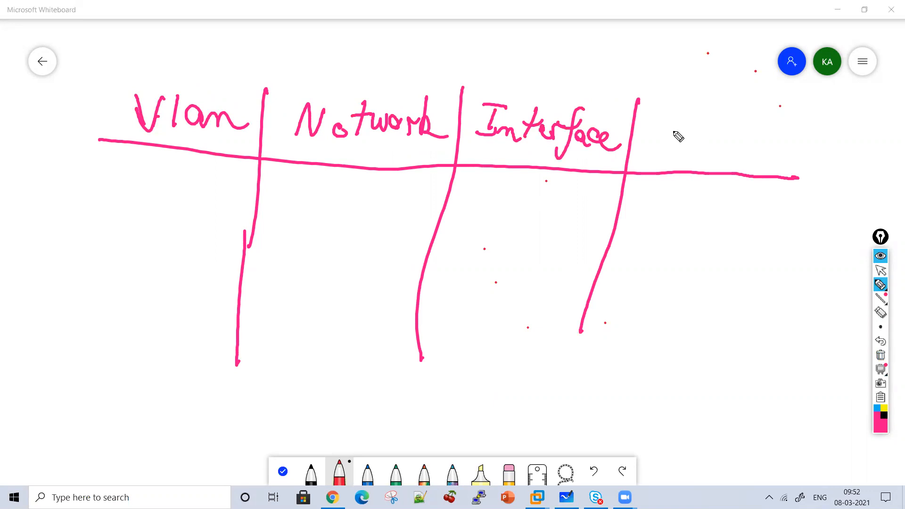
Add a "Self IP LTM1" heading to the table and draw its column divider
left_click_drag(653, 117, 651, 141)
mouse_move(662, 134)
left_mouse_down()
mouse_move(686, 127)
mouse_move(680, 144)
mouse_move(694, 155)
left_mouse_up()
left_click(684, 155)
left_click_drag(686, 133, 721, 126)
mouse_move(713, 127)
left_mouse_down()
mouse_move(714, 153)
mouse_move(723, 141)
left_mouse_up()
left_click(655, 155)
left_click_drag(653, 157, 664, 180)
mouse_move(664, 159)
left_mouse_down()
mouse_move(681, 157)
mouse_move(669, 181)
mouse_move(699, 186)
left_mouse_up()
left_click_drag(704, 163, 698, 195)
left_click_drag(752, 99, 670, 386)
Add a "Self IP LTM2" heading to the table and draw its column divider
mouse_move(774, 113)
left_mouse_down()
mouse_move(754, 135)
mouse_move(802, 109)
mouse_move(786, 152)
left_mouse_up()
left_click(821, 120)
left_click_drag(812, 116, 829, 114)
mouse_move(821, 117)
left_mouse_down()
mouse_move(819, 142)
mouse_move(830, 148)
left_mouse_up()
left_click_drag(831, 122, 834, 133)
mouse_move(754, 161)
left_mouse_down()
mouse_move(759, 187)
mouse_move(782, 161)
left_mouse_up()
mouse_move(773, 164)
left_mouse_down()
mouse_move(769, 188)
mouse_move(823, 202)
left_mouse_up()
mouse_move(858, 107)
left_mouse_down()
mouse_move(802, 279)
mouse_move(748, 372)
left_mouse_up()
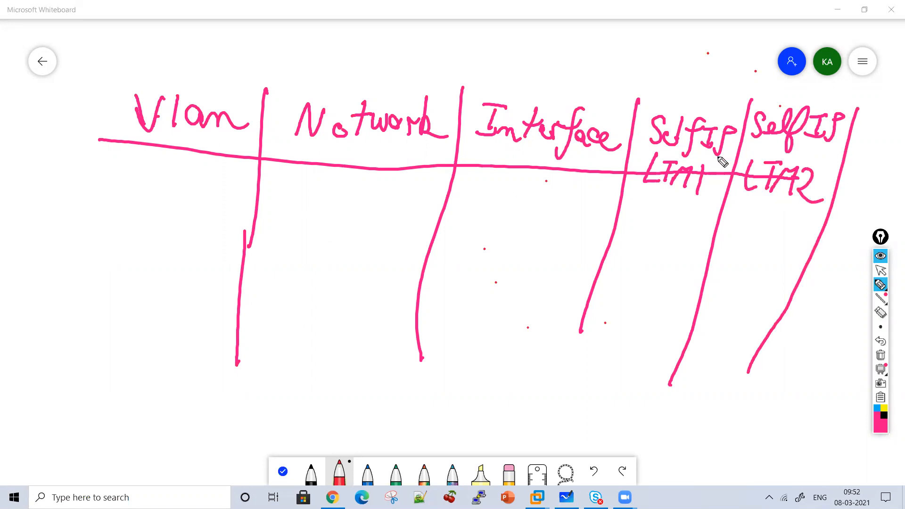
Clear the table and redraw it from the board's left edge with "Vlan", "Network" and "Interface" columns
left_click(880, 355)
mouse_move(36, 120)
left_mouse_down()
mouse_move(52, 156)
mouse_move(55, 124)
left_mouse_up()
mouse_move(61, 108)
left_mouse_down()
mouse_move(71, 151)
mouse_move(107, 153)
left_mouse_up()
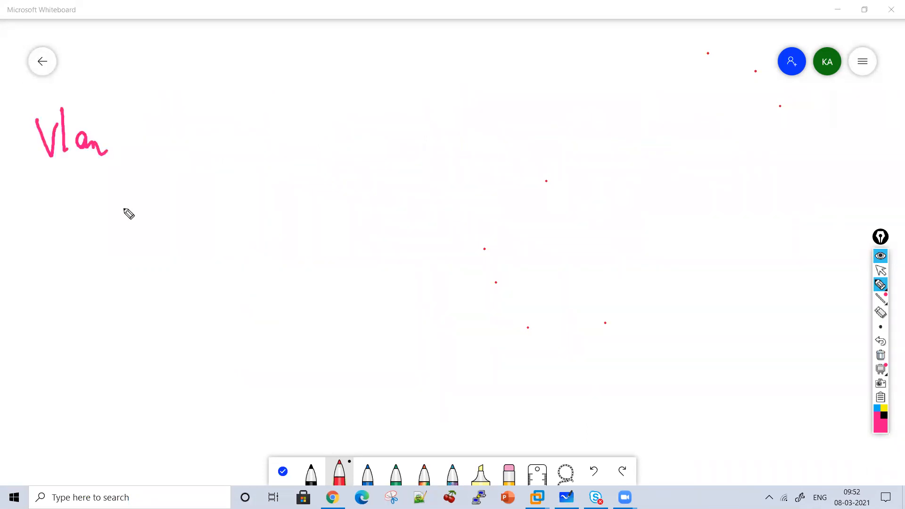
left_click_drag(121, 106, 128, 458)
mouse_move(152, 150)
left_mouse_down()
mouse_move(203, 121)
mouse_move(214, 143)
mouse_move(260, 132)
left_mouse_up()
left_click_drag(270, 102, 295, 140)
left_click_drag(301, 100, 274, 404)
mouse_move(333, 134)
left_mouse_down()
mouse_move(334, 117)
mouse_move(366, 137)
mouse_move(400, 120)
mouse_move(427, 137)
mouse_move(434, 115)
mouse_move(487, 135)
left_mouse_up()
mouse_move(481, 93)
left_mouse_down()
mouse_move(469, 281)
mouse_move(440, 417)
left_mouse_up()
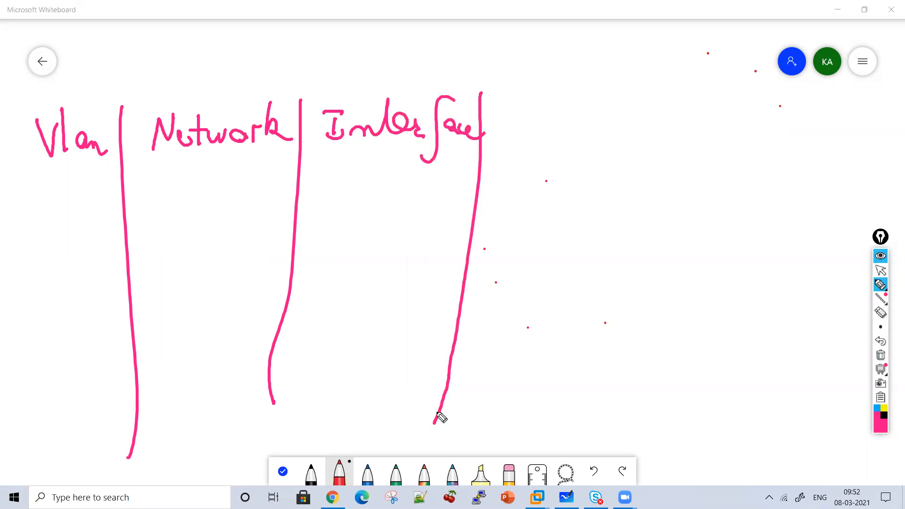
Add "Self IP LTM1" and "Self IP LTM2" columns with dividers to the redrawn table
mouse_move(508, 110)
left_mouse_down()
mouse_move(556, 81)
mouse_move(558, 92)
mouse_move(590, 89)
mouse_move(513, 137)
mouse_move(514, 146)
mouse_move(539, 134)
mouse_move(550, 146)
mouse_move(623, 56)
mouse_move(532, 428)
mouse_move(519, 428)
left_mouse_up()
mouse_move(629, 105)
left_mouse_down()
mouse_move(626, 84)
mouse_move(632, 108)
mouse_move(678, 98)
left_mouse_up()
left_click_drag(632, 133, 677, 164)
left_click_drag(696, 78, 673, 235)
left_click_drag(645, 343, 623, 391)
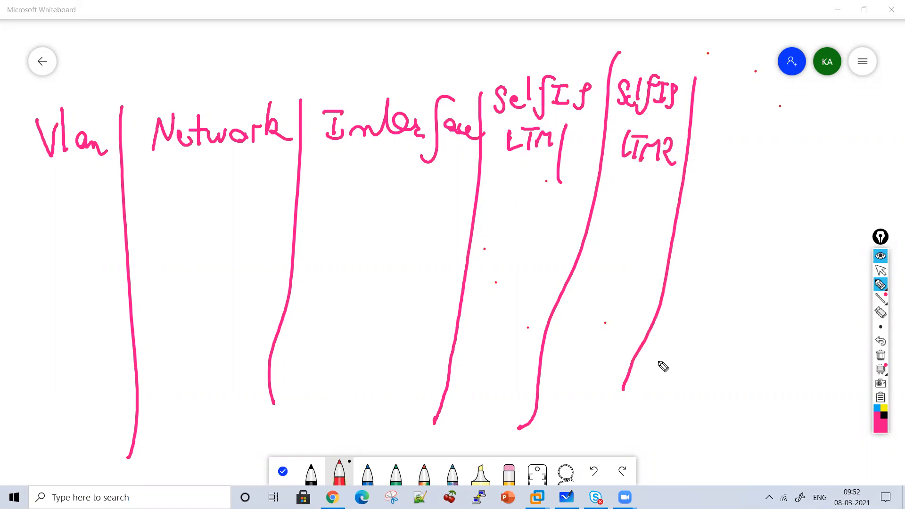
Write the "Floating" column heading and draw a horizontal line under all the table headings
mouse_move(707, 125)
left_mouse_down()
mouse_move(724, 97)
mouse_move(731, 125)
mouse_move(792, 126)
mouse_move(803, 165)
left_mouse_up()
left_click_drag(795, 125, 807, 120)
left_click_drag(804, 200, 5, 188)
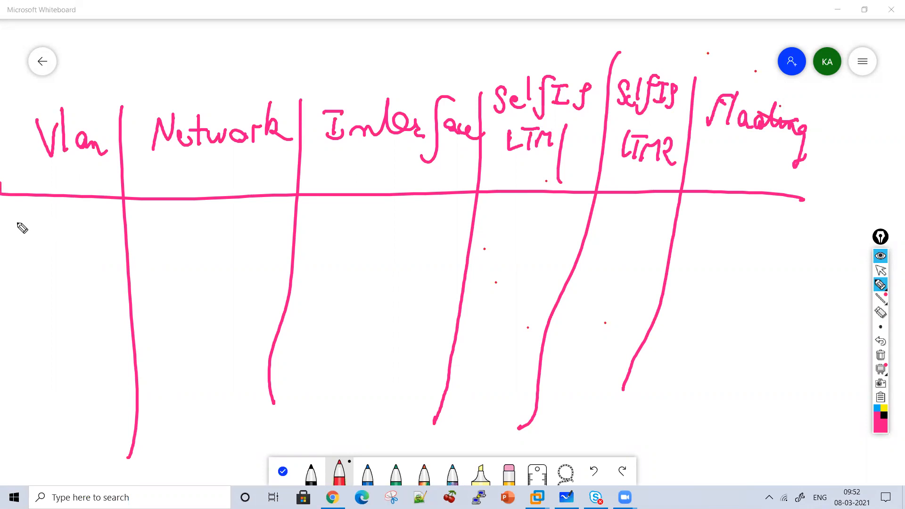
Write the row names "Internal", "External" and "HA" in the Vlan column
mouse_move(22, 226)
left_mouse_down()
mouse_move(12, 247)
mouse_move(48, 235)
mouse_move(66, 248)
left_mouse_up()
left_click_drag(79, 239, 123, 243)
mouse_move(12, 295)
left_mouse_down()
mouse_move(8, 302)
mouse_move(28, 315)
mouse_move(121, 317)
mouse_move(77, 299)
mouse_move(130, 294)
left_mouse_up()
left_click_drag(22, 362, 18, 395)
left_click_drag(20, 385, 46, 383)
mouse_move(46, 362)
left_mouse_down()
mouse_move(44, 394)
mouse_move(81, 397)
left_mouse_up()
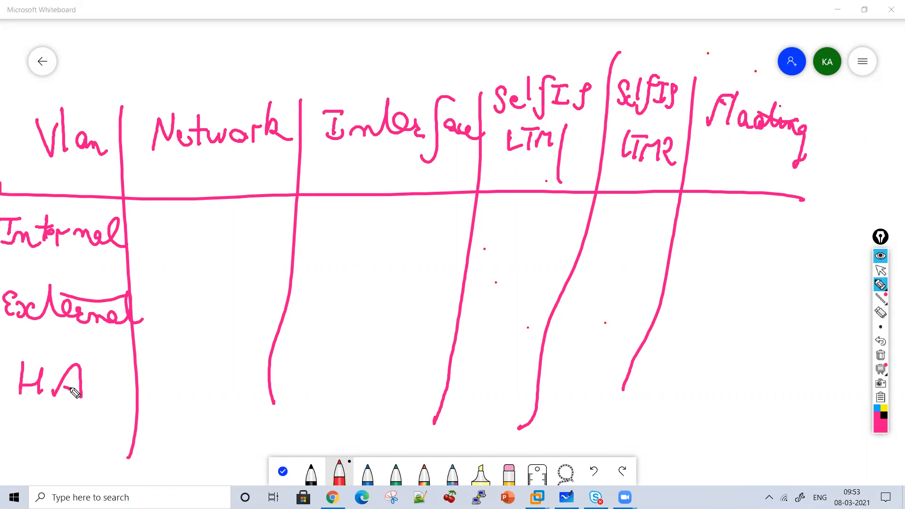
Write 10.2.2.0/24 in the Network column of the Internal row
mouse_move(147, 212)
left_mouse_down()
mouse_move(146, 243)
mouse_move(161, 229)
mouse_move(205, 241)
mouse_move(217, 228)
left_mouse_up()
left_click(172, 231)
left_click(189, 235)
left_click(209, 235)
left_click_drag(240, 224, 232, 250)
left_click_drag(245, 226, 257, 249)
left_click_drag(265, 221, 267, 252)
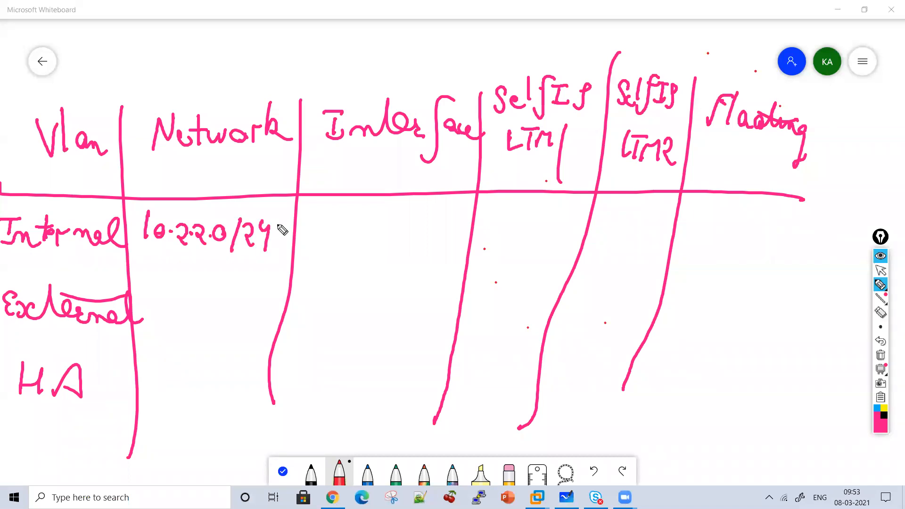
Write 192.168.10/24 in the Network column of the External row
mouse_move(151, 291)
left_mouse_down()
mouse_move(150, 313)
mouse_move(173, 307)
mouse_move(170, 334)
mouse_move(187, 325)
left_mouse_up()
left_click(194, 316)
left_click_drag(208, 293, 209, 320)
mouse_move(216, 294)
left_mouse_down()
mouse_move(212, 311)
mouse_move(226, 296)
mouse_move(243, 315)
mouse_move(257, 298)
mouse_move(265, 324)
left_mouse_up()
left_click(235, 313)
left_click_drag(278, 294, 294, 316)
left_click_drag(301, 294, 311, 320)
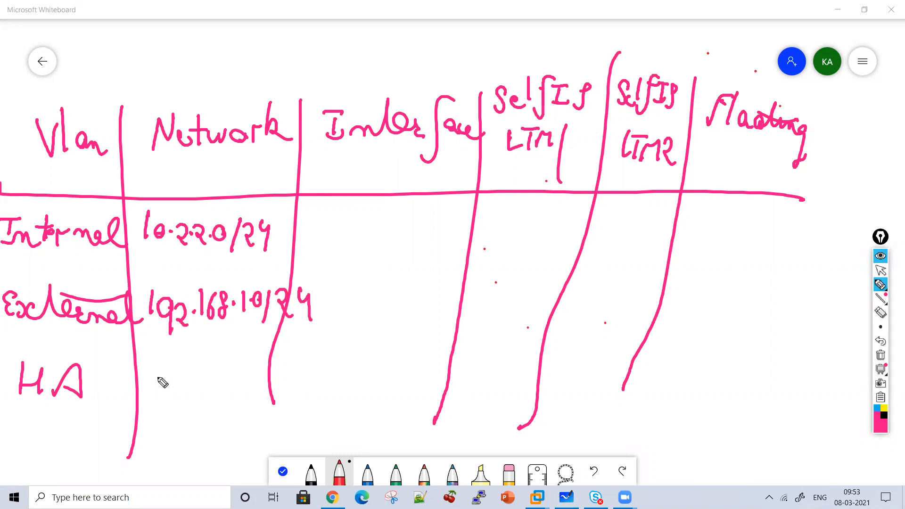
Write 10.1.1.0/24 in the Network column of the HA row and put the pen away
mouse_move(147, 371)
left_mouse_down()
mouse_move(145, 399)
mouse_move(163, 388)
mouse_move(205, 398)
mouse_move(227, 380)
mouse_move(237, 402)
mouse_move(259, 399)
left_mouse_up()
left_click(173, 387)
left_click(191, 388)
left_click(215, 388)
mouse_move(263, 373)
left_mouse_down()
mouse_move(274, 390)
mouse_move(266, 410)
left_mouse_up()
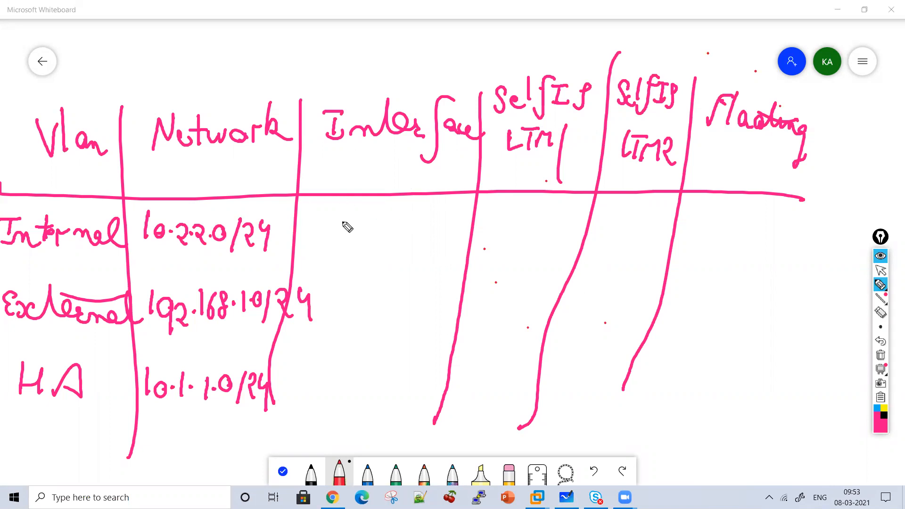
left_click(880, 270)
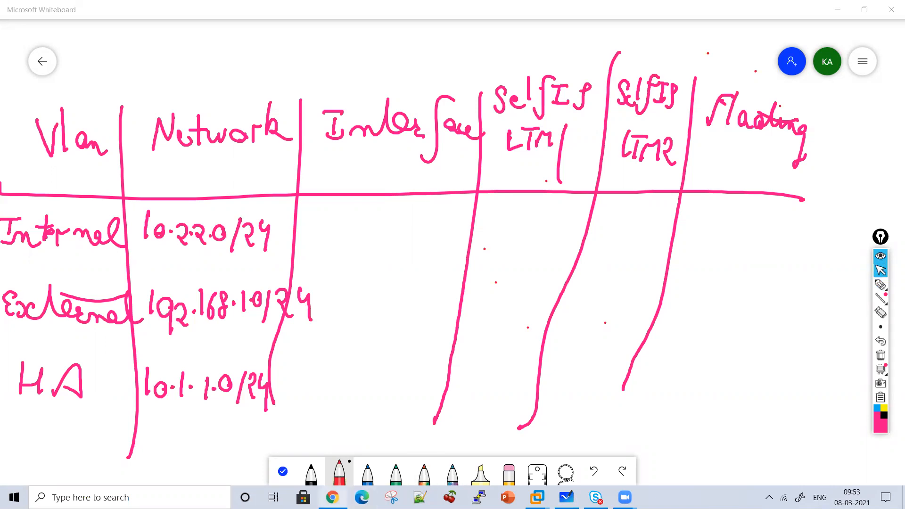
Switch to the bigip1.com page in the browser and open its network interface list
key("alt+Tab")
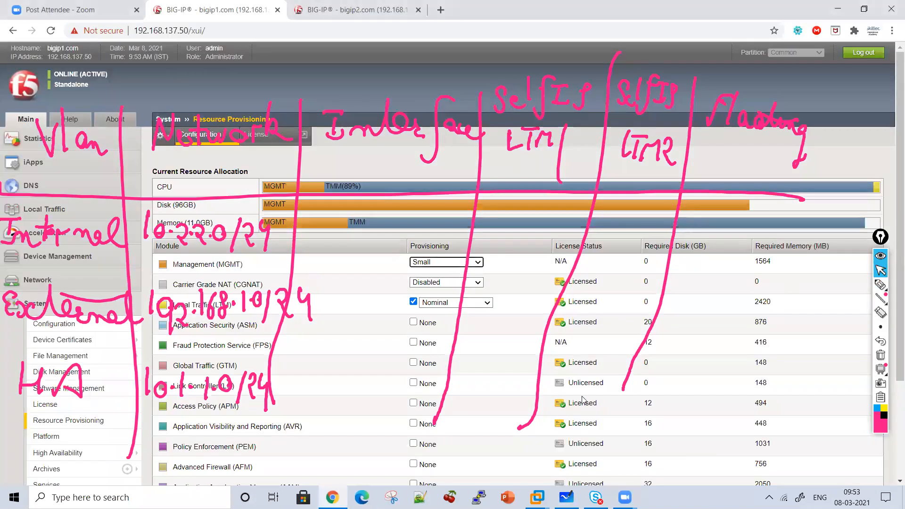
left_click(56, 280)
left_click(51, 301)
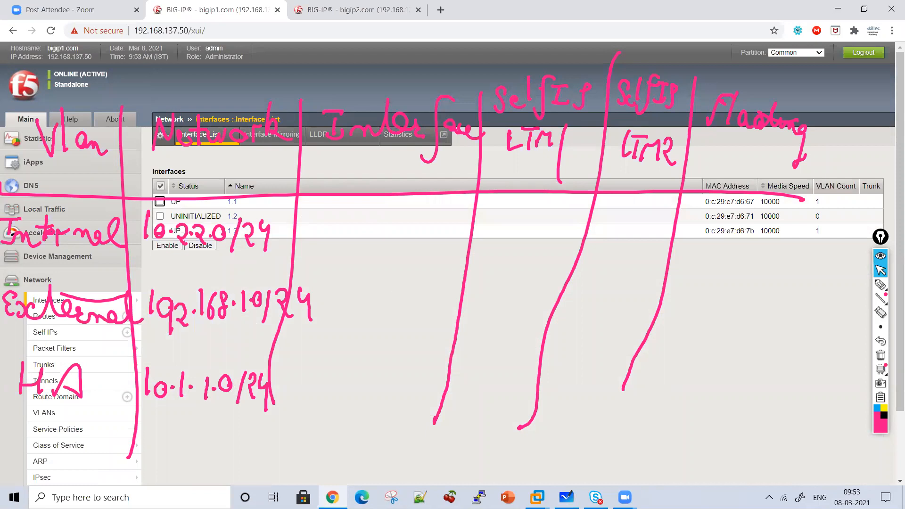
Switch to VMware Workstation and look up the MAC address of Network Adapter 4 in the BIGIP-12.1.0.0.0.1434.ALL-scsi VM's settings
left_click(841, 415)
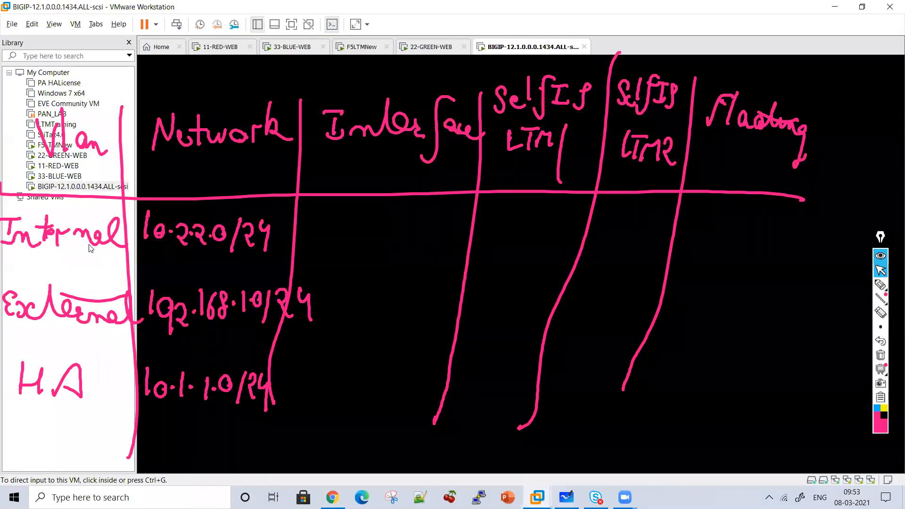
right_click(59, 189)
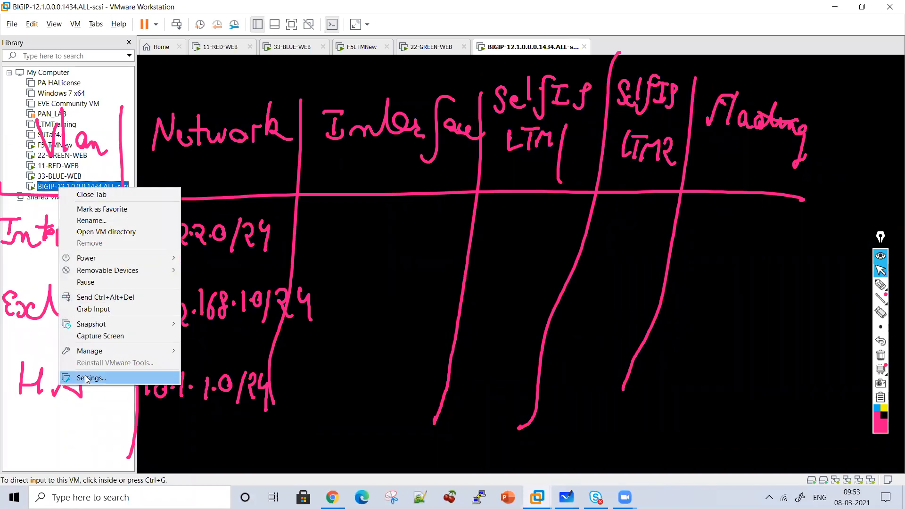
key("Return")
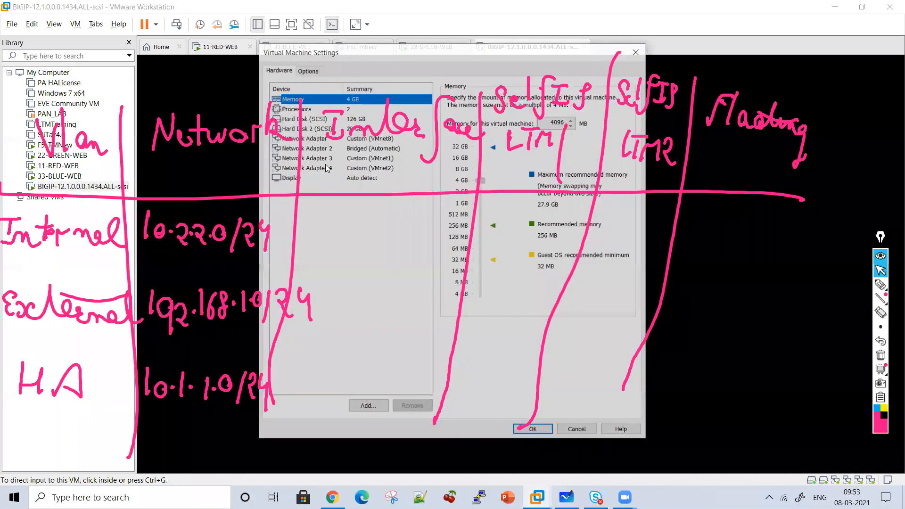
left_click(328, 168)
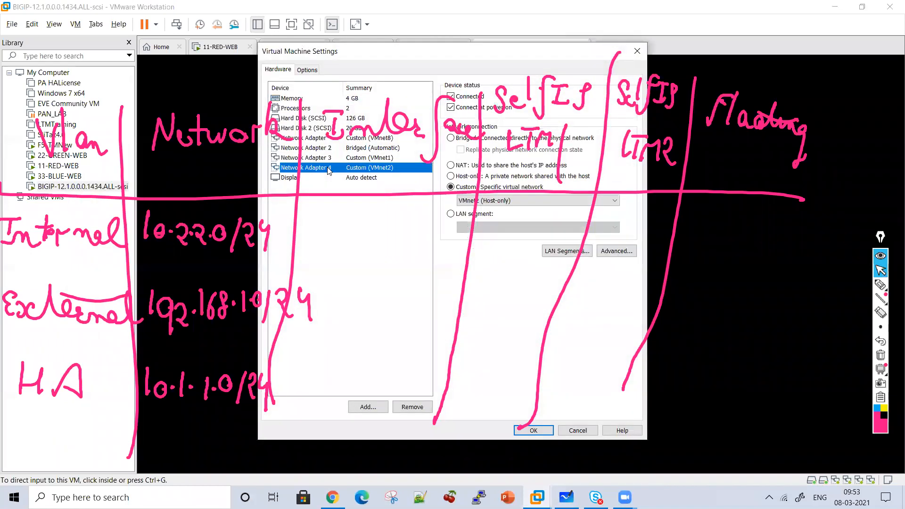
left_click(616, 259)
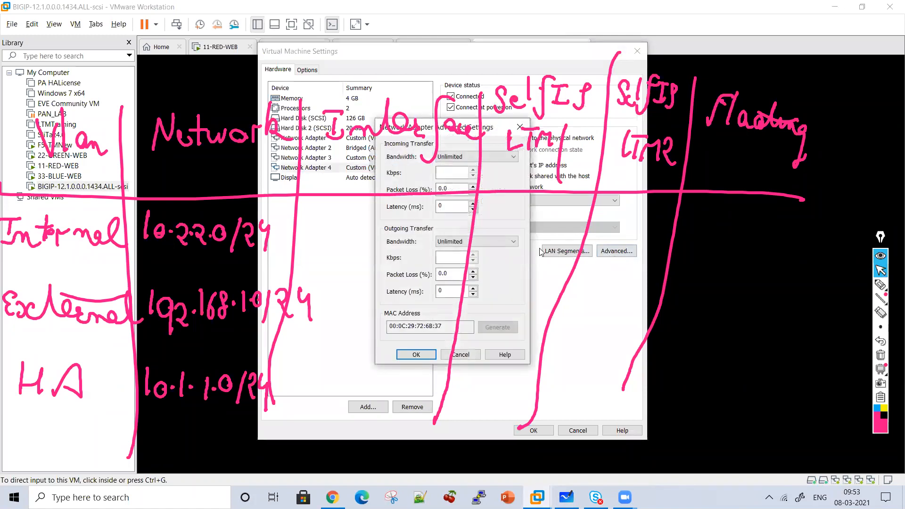
left_click(460, 355)
Switch to the bigip2.com page in the browser and open its network interface list
key("alt+Tab")
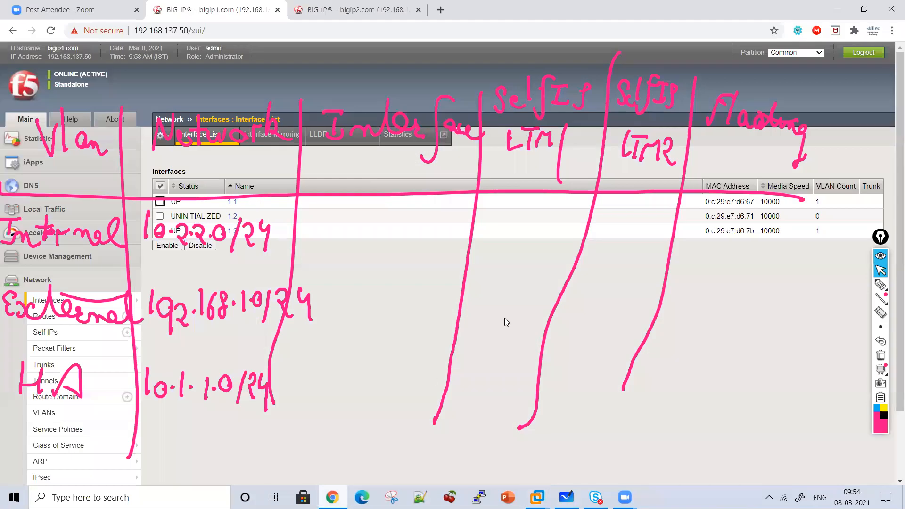
left_click(368, 4)
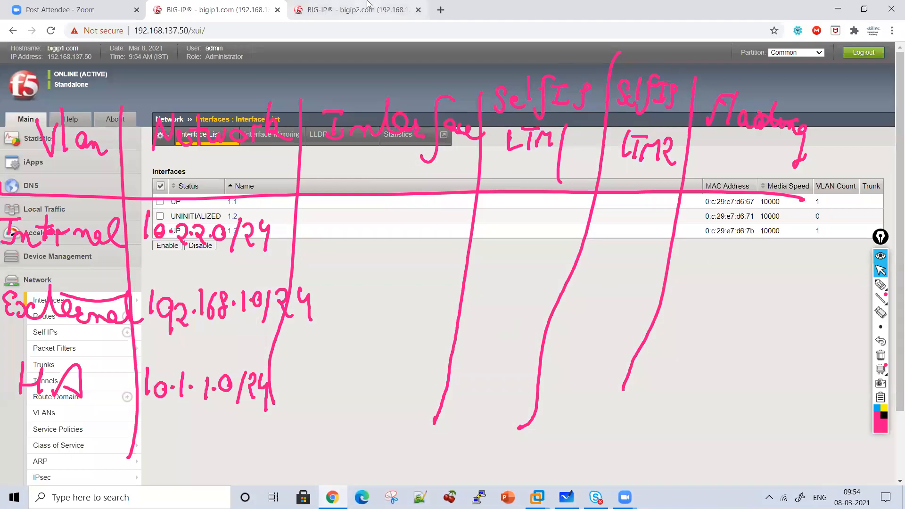
mouse_move(43, 208)
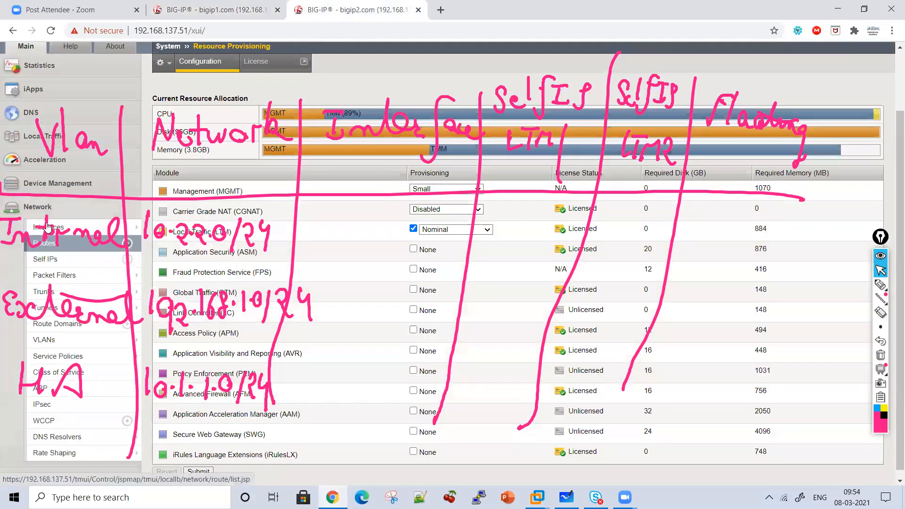
left_click(50, 228)
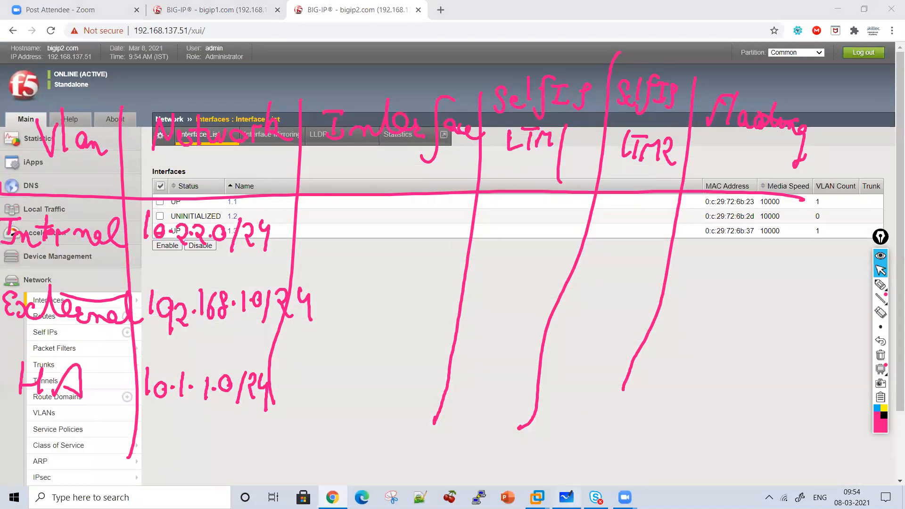
On the whiteboard, write interfaces 1.3 for Internal, 1.1 for External and 1.2 for HA, and label a fourth row Mgmt
key("alt+Tab")
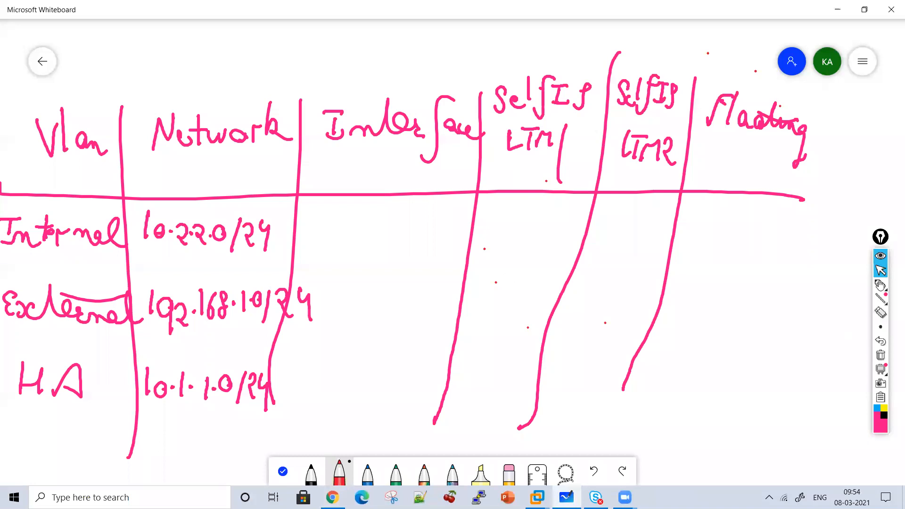
left_click(880, 284)
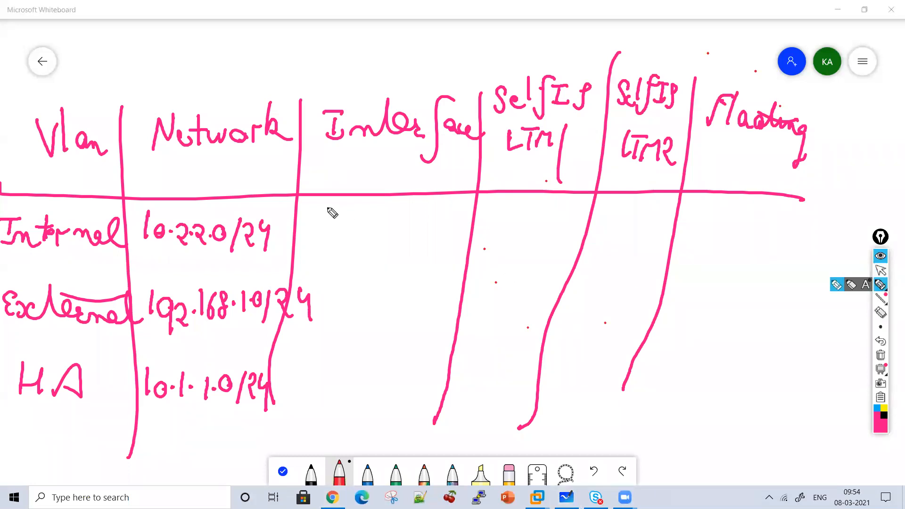
mouse_move(339, 212)
left_mouse_down()
mouse_move(337, 238)
mouse_move(378, 221)
mouse_move(366, 252)
left_mouse_up()
left_click(348, 229)
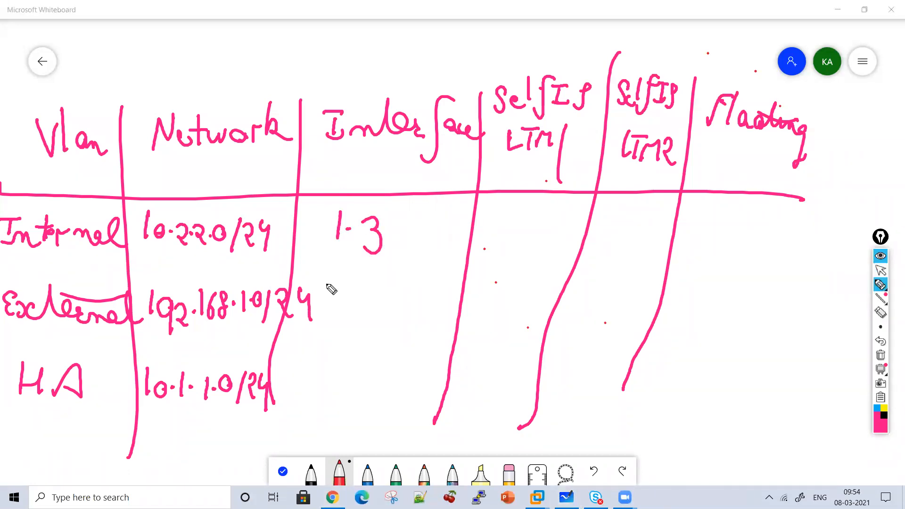
left_click_drag(343, 285, 341, 309)
left_click(353, 302)
left_click(369, 290)
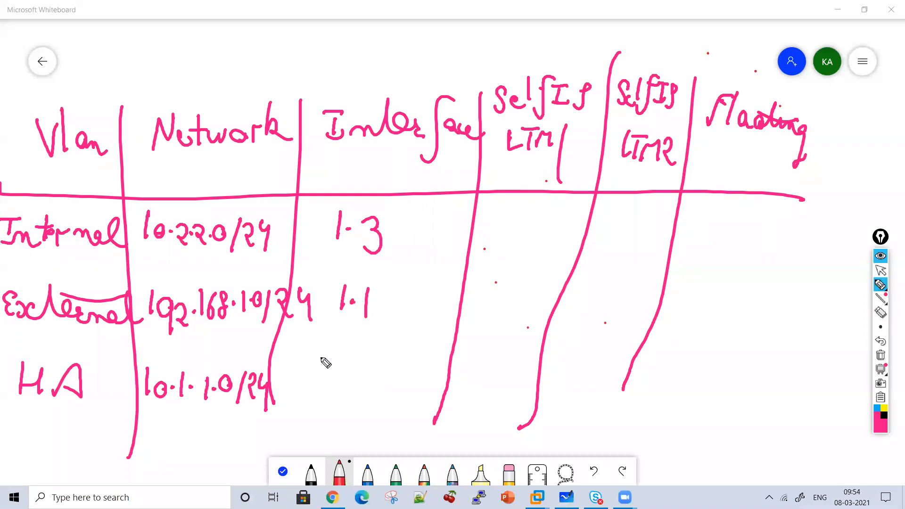
mouse_move(334, 361)
left_mouse_down()
mouse_move(331, 391)
mouse_move(372, 380)
mouse_move(383, 390)
left_mouse_up()
left_click(343, 382)
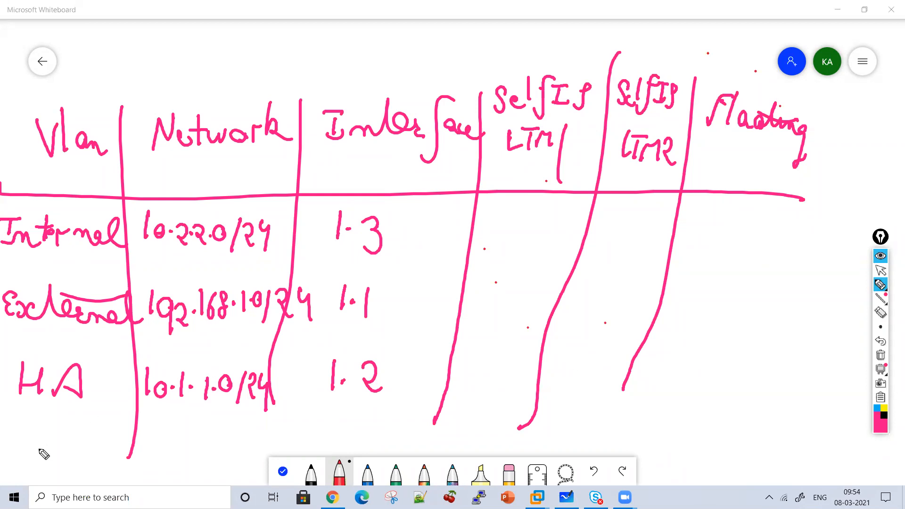
mouse_move(2, 450)
left_mouse_down()
mouse_move(87, 460)
mouse_move(76, 436)
mouse_move(85, 439)
left_mouse_up()
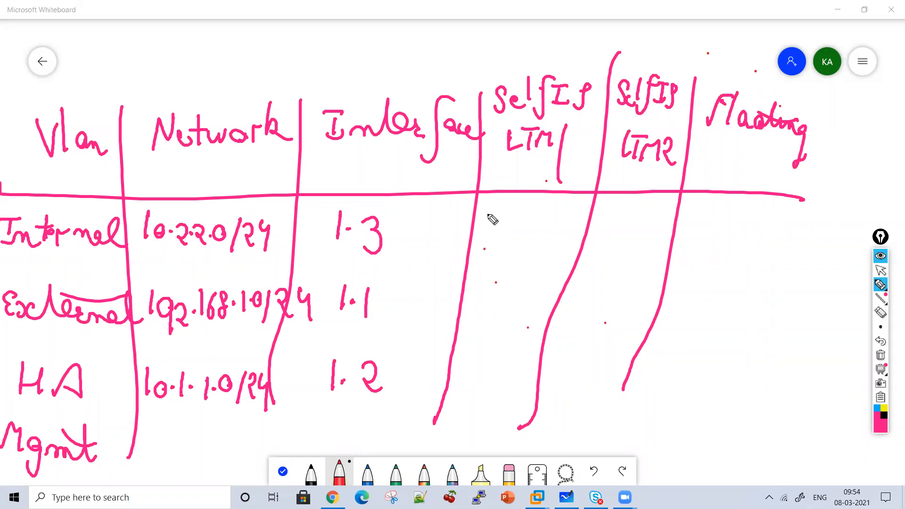
Fill the Internal row with self IPs 10.2.2.50 for LTM1 and .51 for LTM2, and floating IP .52
mouse_move(489, 207)
left_mouse_down()
mouse_move(493, 231)
mouse_move(572, 224)
left_mouse_up()
left_click(549, 230)
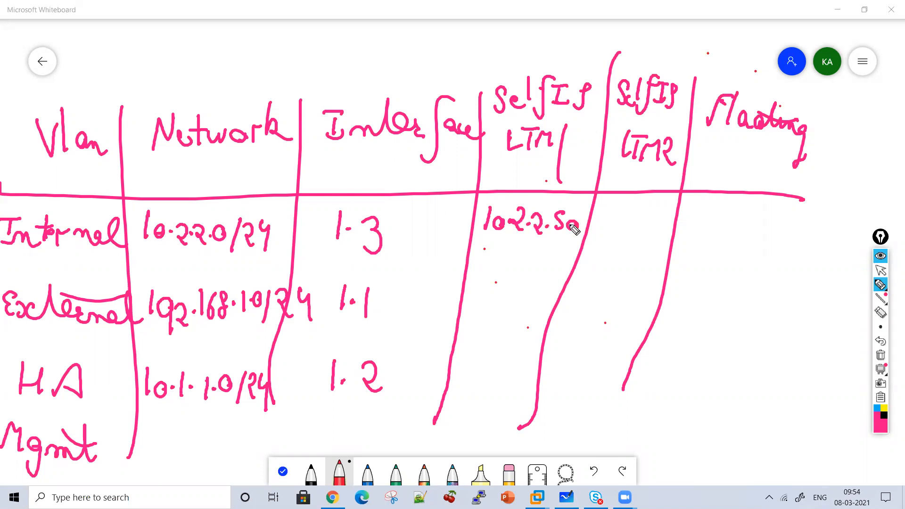
left_click(609, 220)
mouse_move(640, 210)
left_mouse_down()
mouse_move(627, 230)
mouse_move(647, 231)
left_mouse_up()
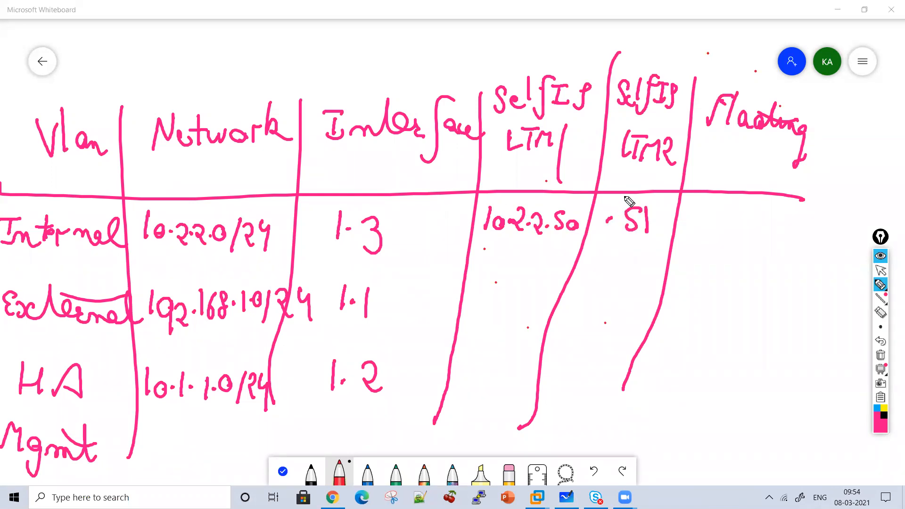
left_click(722, 224)
left_click_drag(769, 212, 745, 232)
left_click_drag(773, 218, 797, 236)
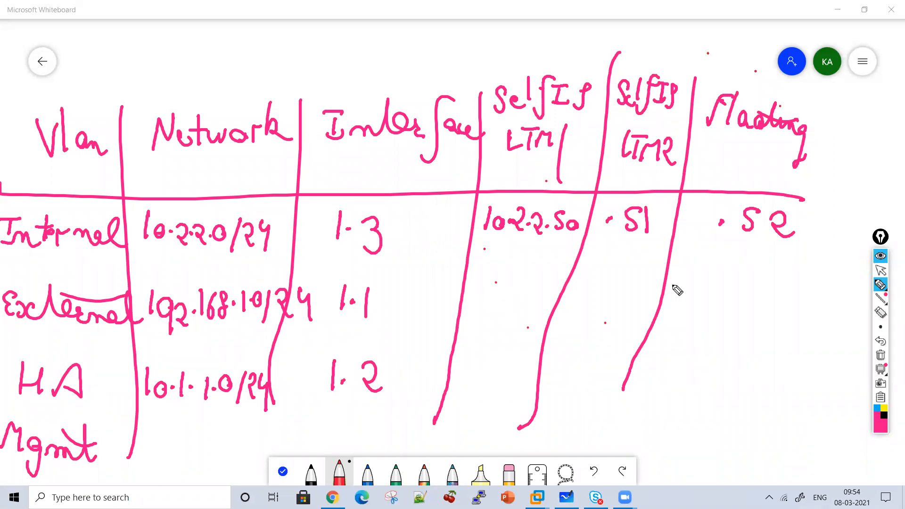
left_click(881, 270)
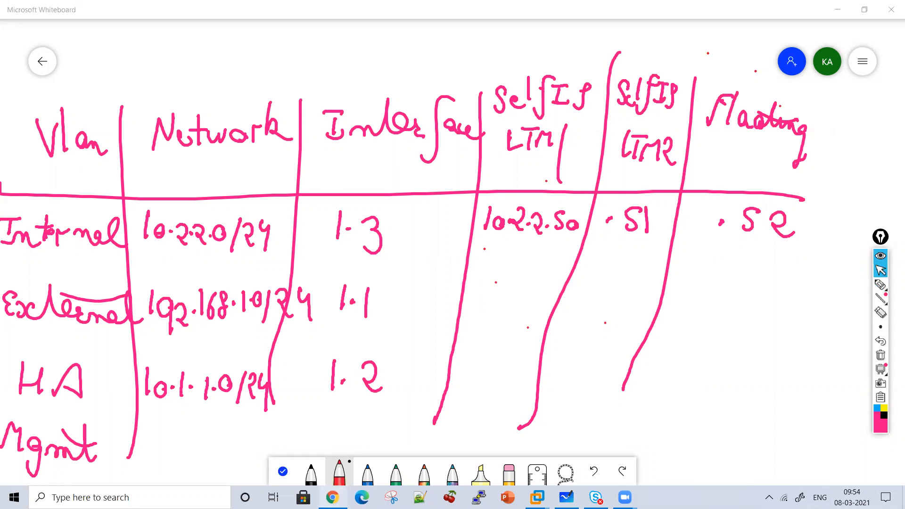
Switch to the browser and check the self IP lists of bigip2.com and bigip1.com
key("alt+Tab")
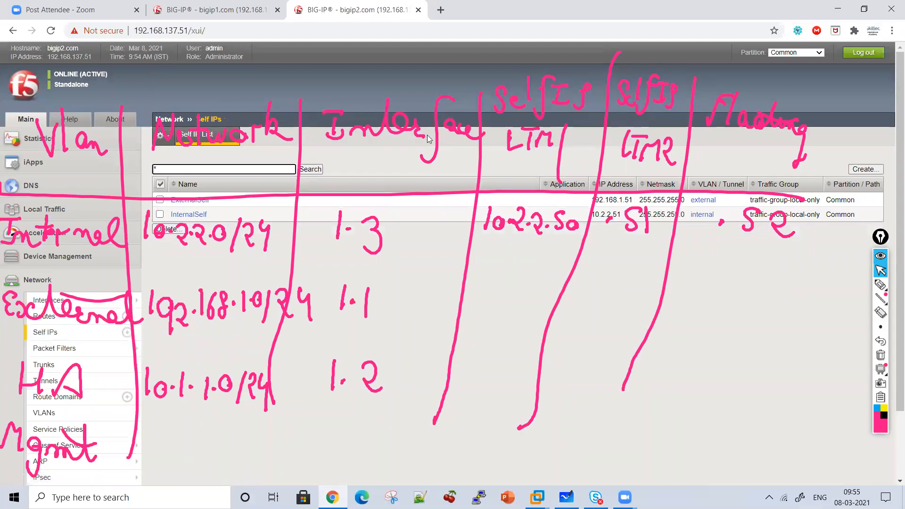
left_click(222, 8)
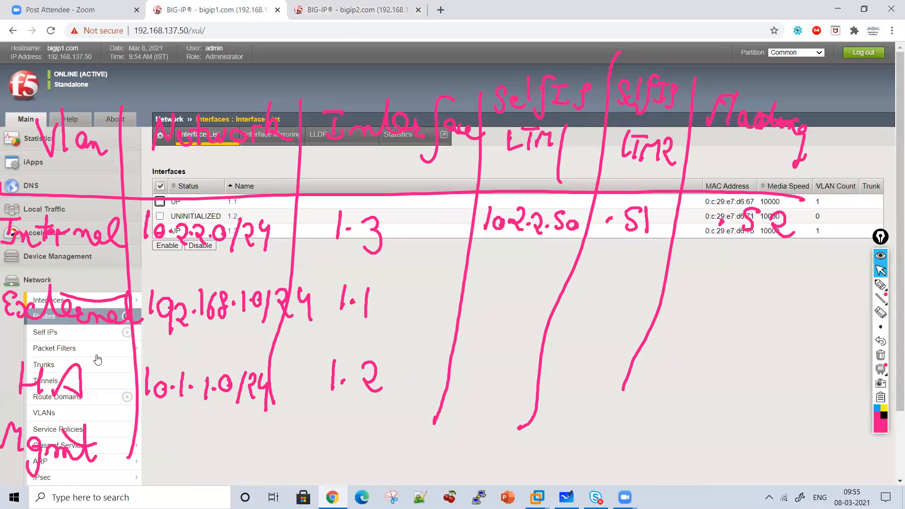
left_click(77, 332)
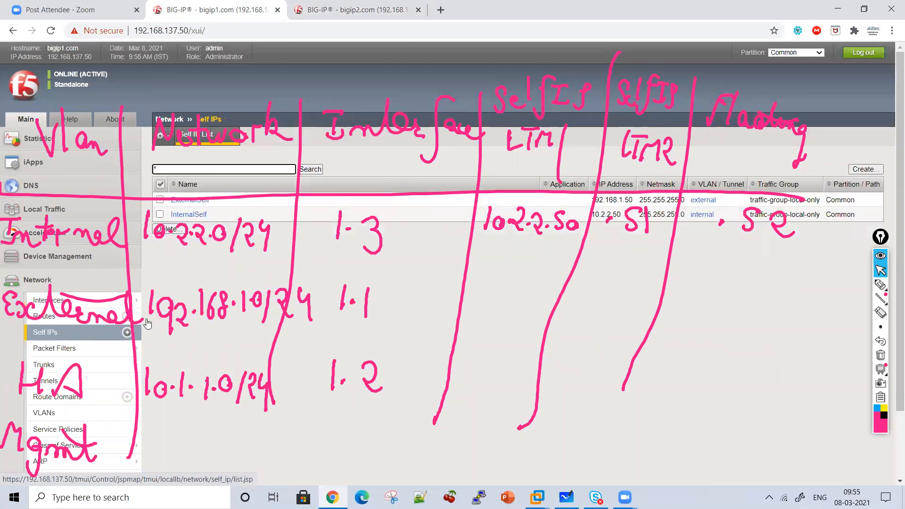
Return to the whiteboard and fill the External row with self IPs 1.50 and .51, and floating IP .52
left_click(566, 497)
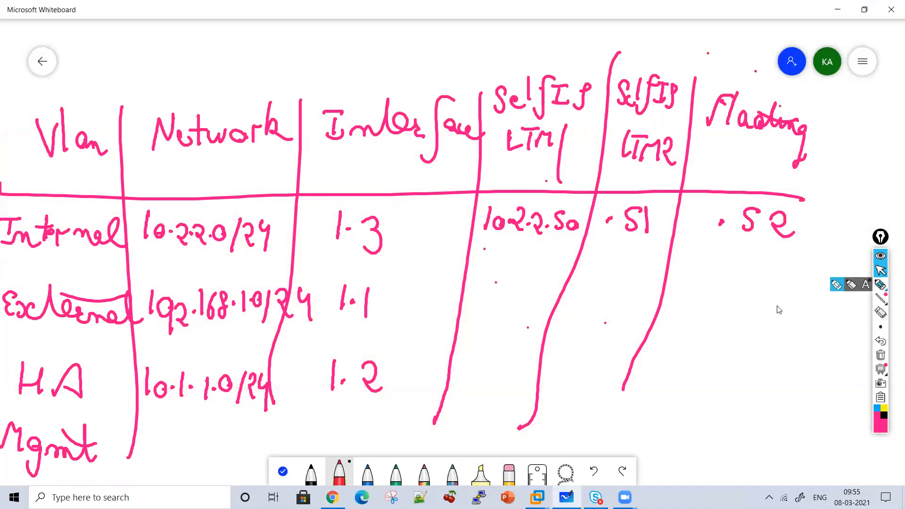
left_click(881, 286)
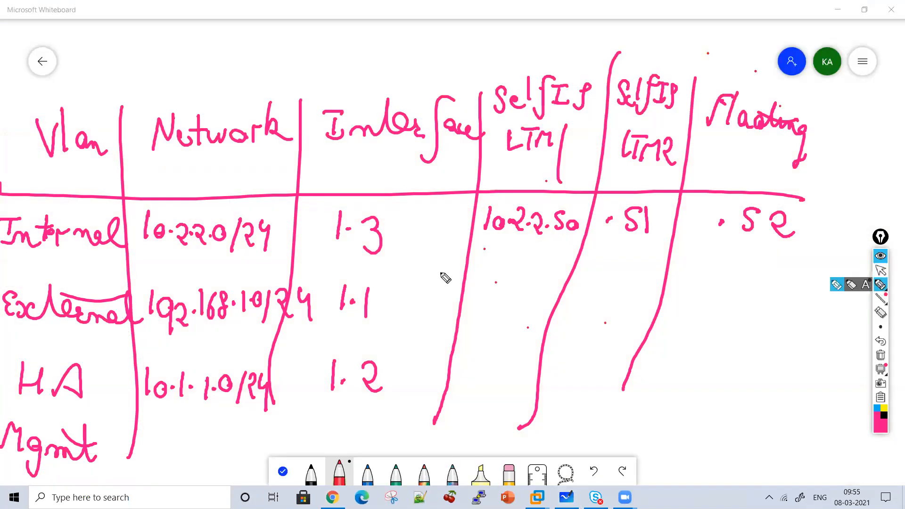
left_click(509, 297)
mouse_move(499, 282)
left_mouse_down()
mouse_move(499, 302)
mouse_move(543, 289)
left_mouse_up()
mouse_move(625, 284)
left_mouse_down()
mouse_move(608, 299)
mouse_move(640, 305)
left_mouse_up()
left_click(727, 294)
mouse_move(763, 283)
left_mouse_down()
mouse_move(742, 289)
mouse_move(754, 309)
mouse_move(803, 306)
left_mouse_up()
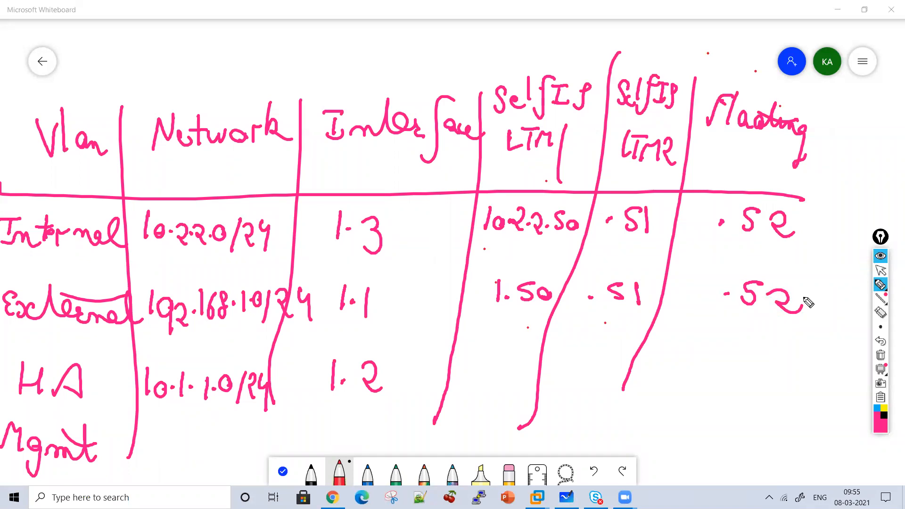
Complete the HA row with a cross for the floating IP and self IPs 1.50 and 1.51, and underline its network
mouse_move(750, 343)
left_mouse_down()
mouse_move(715, 366)
mouse_move(747, 373)
left_mouse_up()
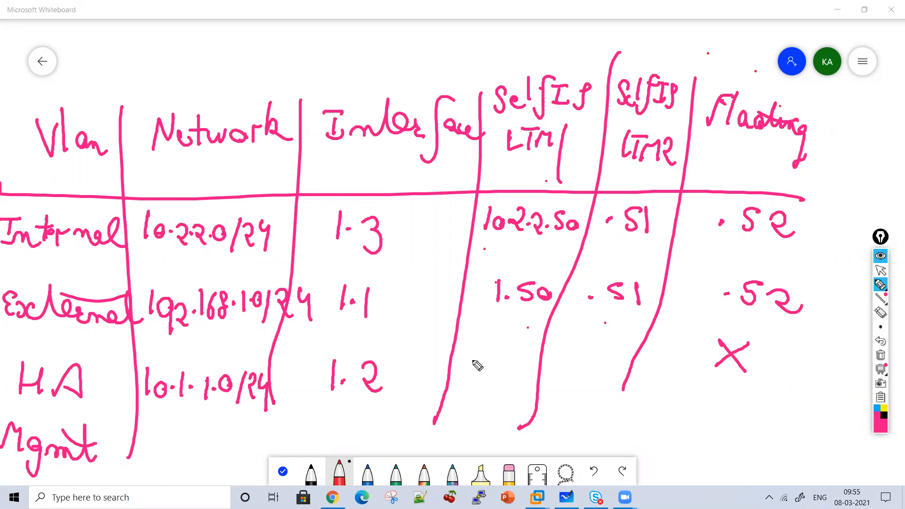
left_click(492, 376)
mouse_move(475, 358)
left_mouse_down()
mouse_move(477, 381)
mouse_move(499, 364)
mouse_move(496, 388)
mouse_move(613, 392)
left_mouse_up()
left_click(587, 383)
left_click_drag(140, 415, 205, 417)
left_click_drag(148, 435, 187, 443)
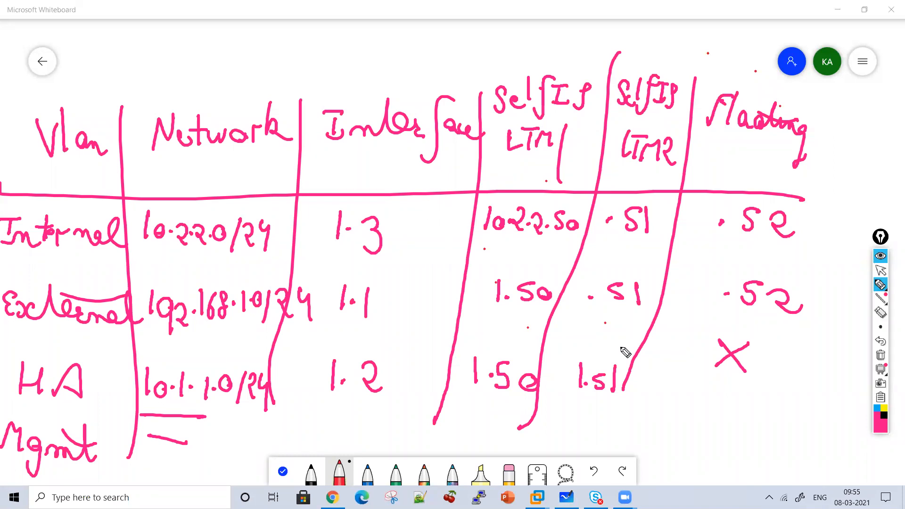
left_click(880, 270)
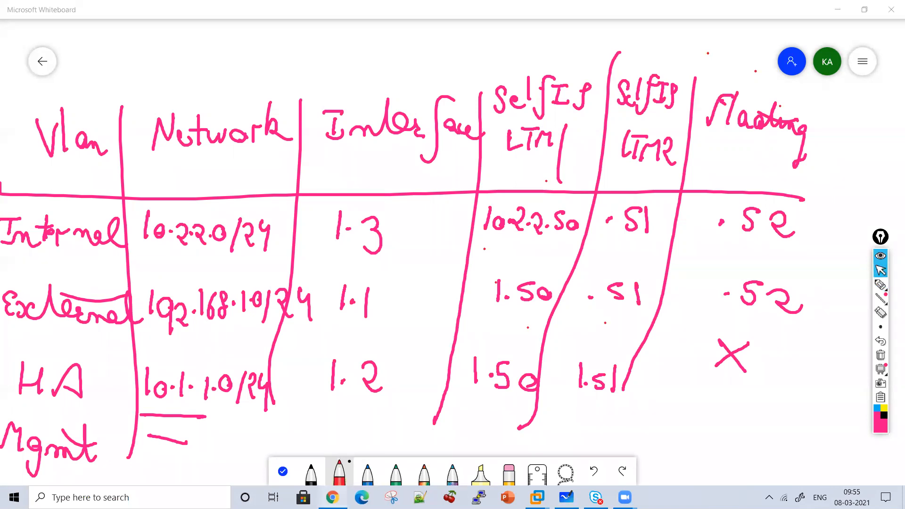
Switch to the bigip1.com page, clear the handwritten table from the screen and open the VLAN list
key("alt+Tab")
left_click(880, 356)
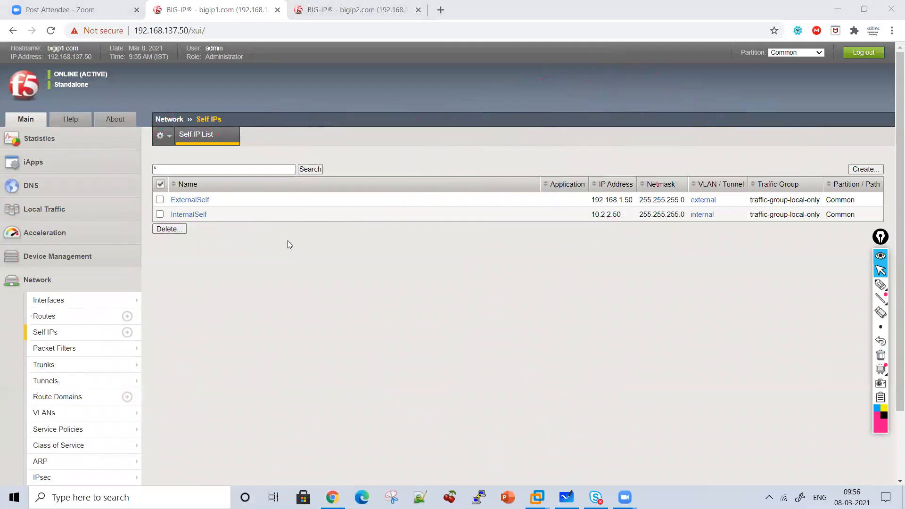
left_click(49, 301)
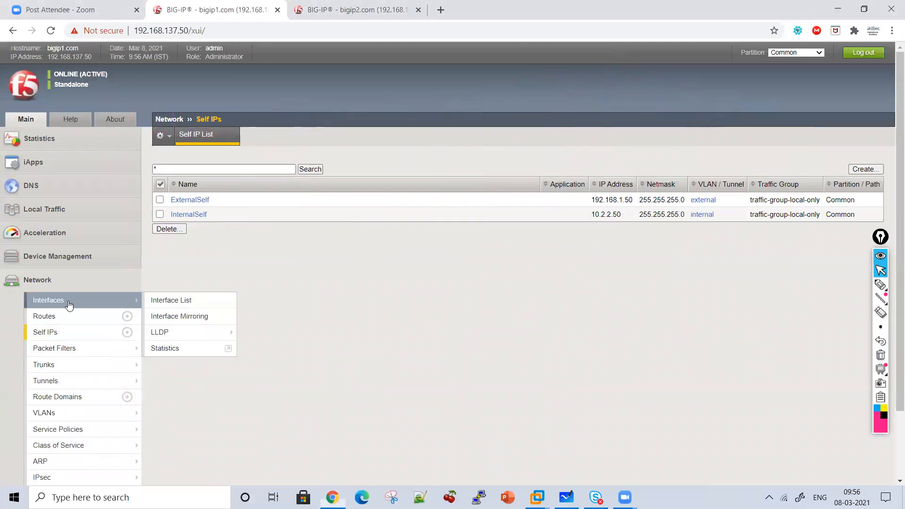
left_click(60, 415)
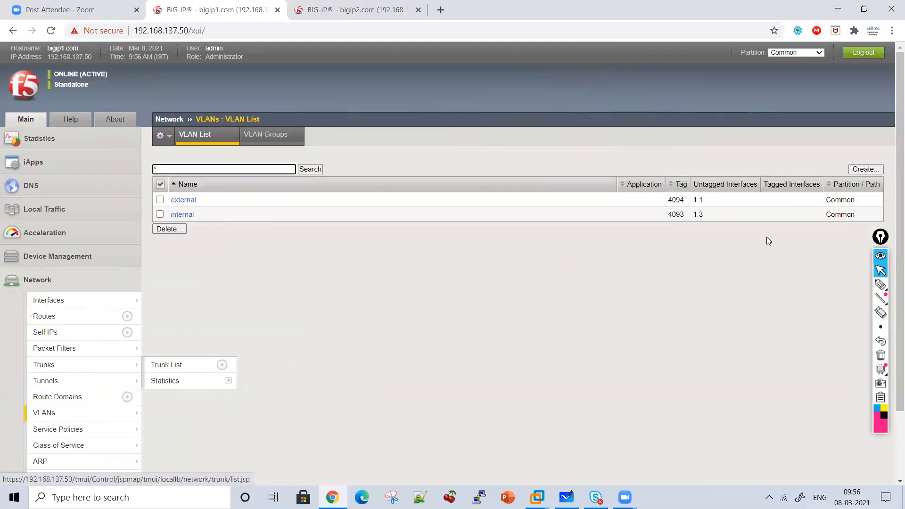
Create a VLAN named HA with interface 1.2 added as untagged
left_click(863, 170)
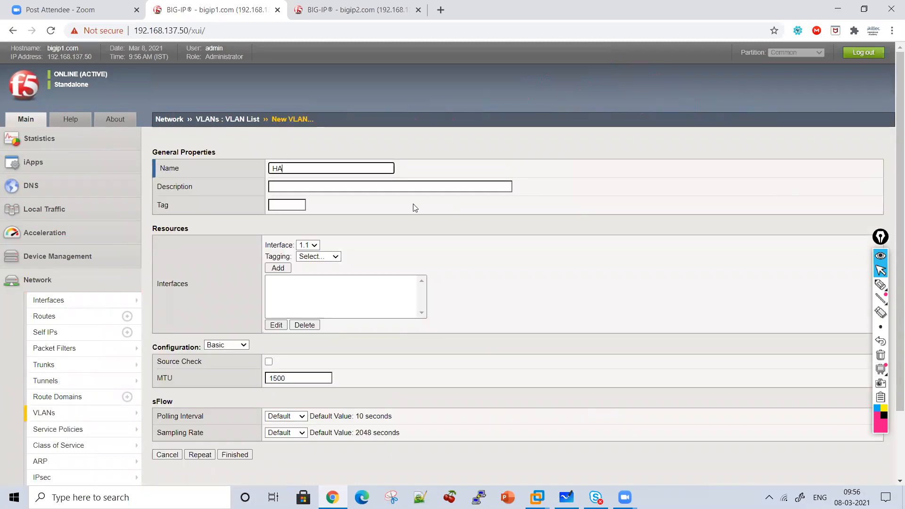
left_click(309, 245)
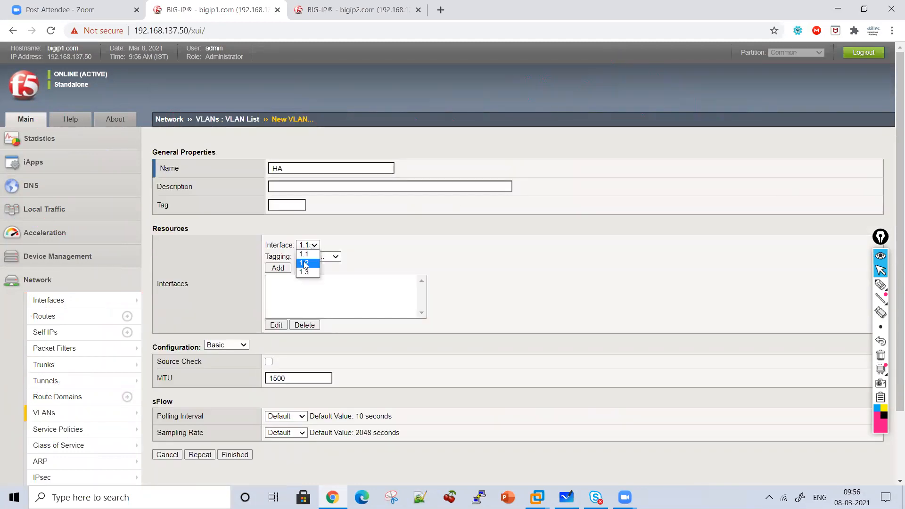
left_click(304, 265)
left_click(309, 257)
left_click(303, 285)
left_click(278, 269)
left_click(235, 458)
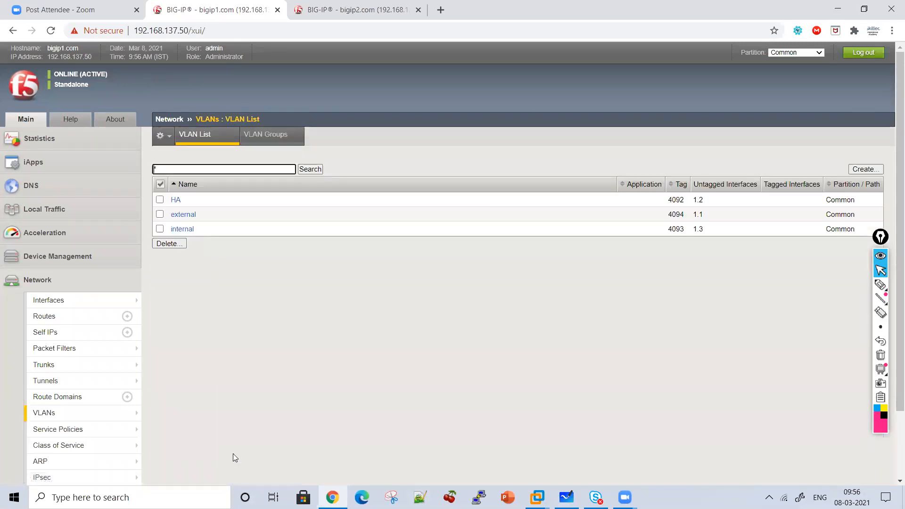
Mark the HA, external and internal VLAN names with the pen and bracket their tag and untagged interface values
left_click(880, 285)
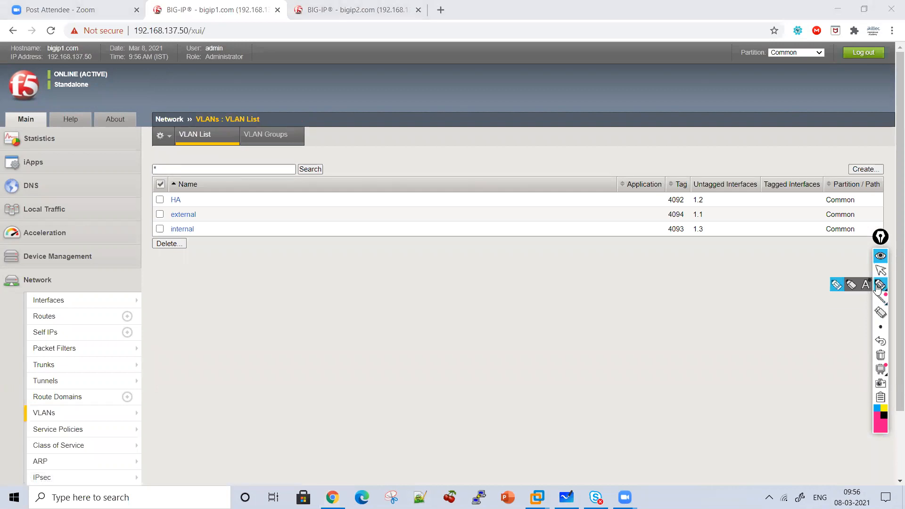
mouse_move(199, 199)
left_mouse_down()
mouse_move(221, 194)
mouse_move(222, 242)
mouse_move(235, 250)
mouse_move(219, 257)
left_mouse_up()
left_click(229, 219)
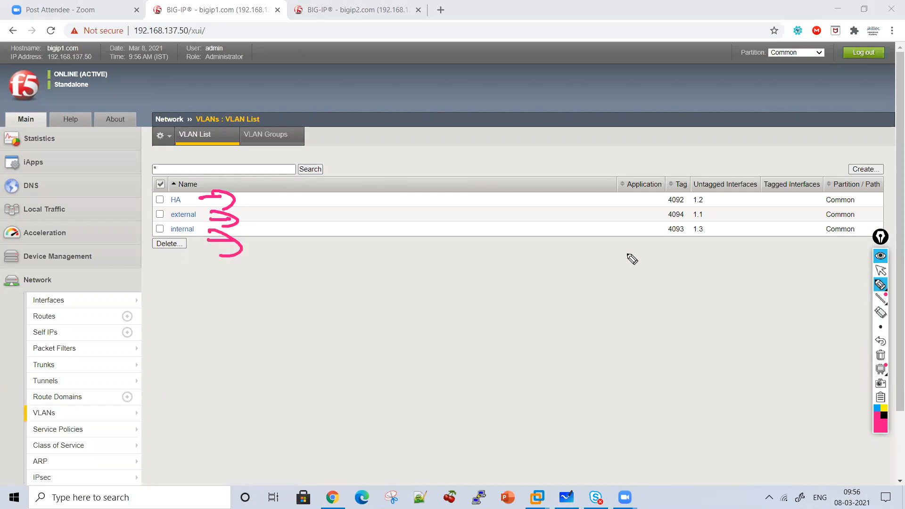
mouse_move(619, 153)
left_mouse_down()
mouse_move(639, 279)
mouse_move(678, 269)
left_mouse_up()
left_click_drag(718, 138, 744, 137)
mouse_move(771, 256)
left_mouse_down()
mouse_move(769, 269)
mouse_move(752, 137)
mouse_move(769, 198)
mouse_move(763, 278)
left_mouse_up()
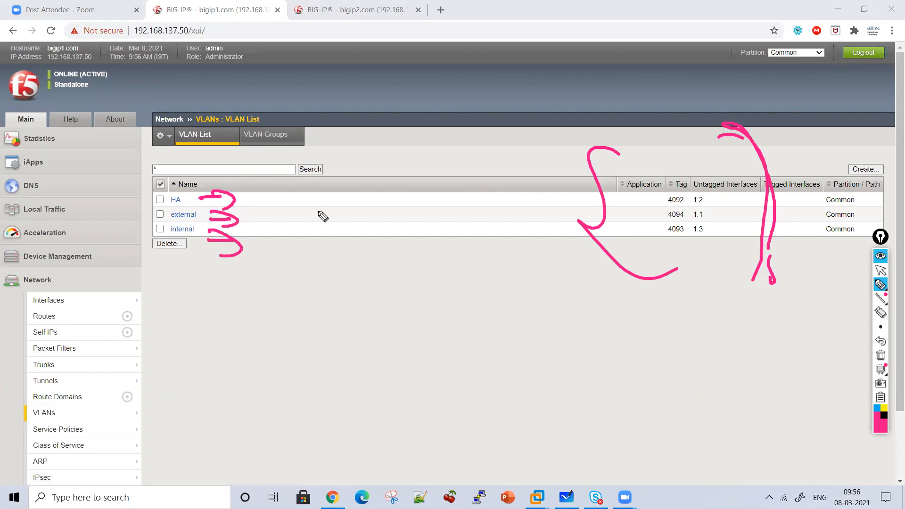
Write 1.2 beside the HA VLAN and "HA Dedicated Vlan" below the list, bracket the note, and clear all annotations
left_click(302, 197)
mouse_move(294, 188)
left_mouse_down()
mouse_move(295, 205)
mouse_move(330, 202)
left_mouse_up()
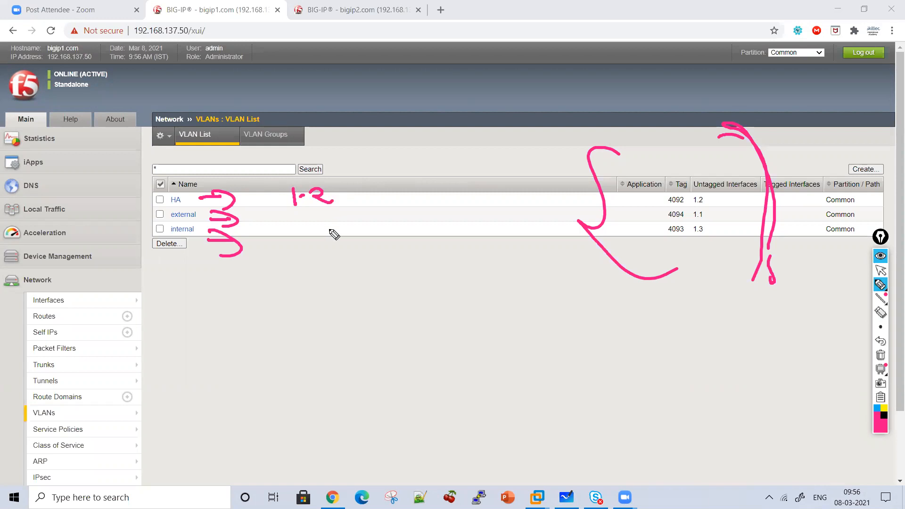
left_click_drag(337, 240, 338, 276)
left_click_drag(339, 264, 353, 263)
mouse_move(352, 251)
left_mouse_down()
mouse_move(353, 276)
mouse_move(379, 268)
mouse_move(397, 281)
left_mouse_up()
mouse_move(336, 303)
left_mouse_down()
mouse_move(336, 329)
mouse_move(372, 328)
mouse_move(420, 325)
mouse_move(461, 297)
mouse_move(485, 319)
mouse_move(498, 298)
left_mouse_up()
mouse_move(374, 361)
left_mouse_down()
mouse_move(431, 368)
mouse_move(481, 289)
mouse_move(496, 377)
mouse_move(477, 395)
left_mouse_up()
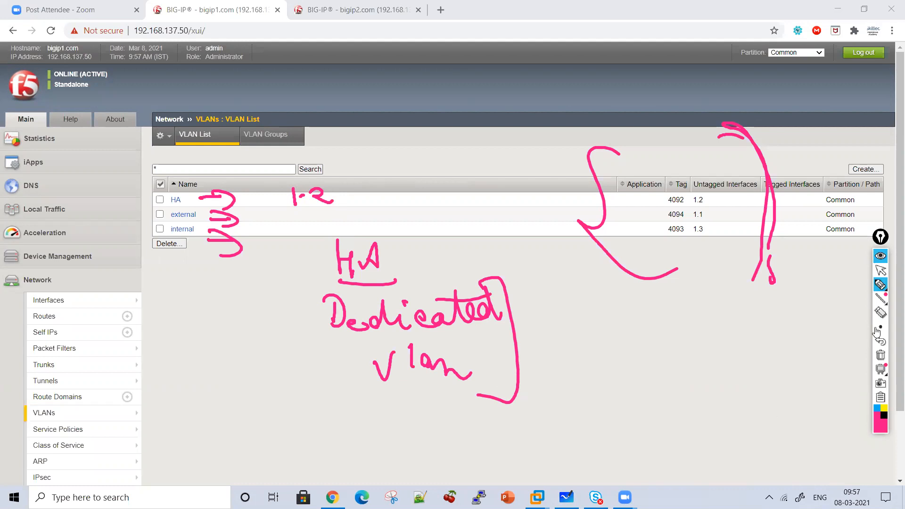
left_click(881, 355)
left_click(881, 270)
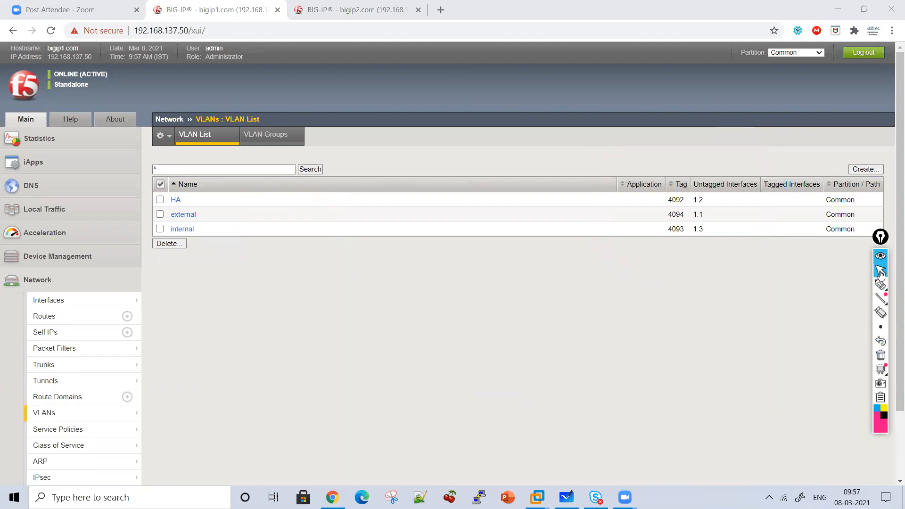
Open the self IP list on bigip1.com and highlight the external and internal self IP addresses
left_click(82, 336)
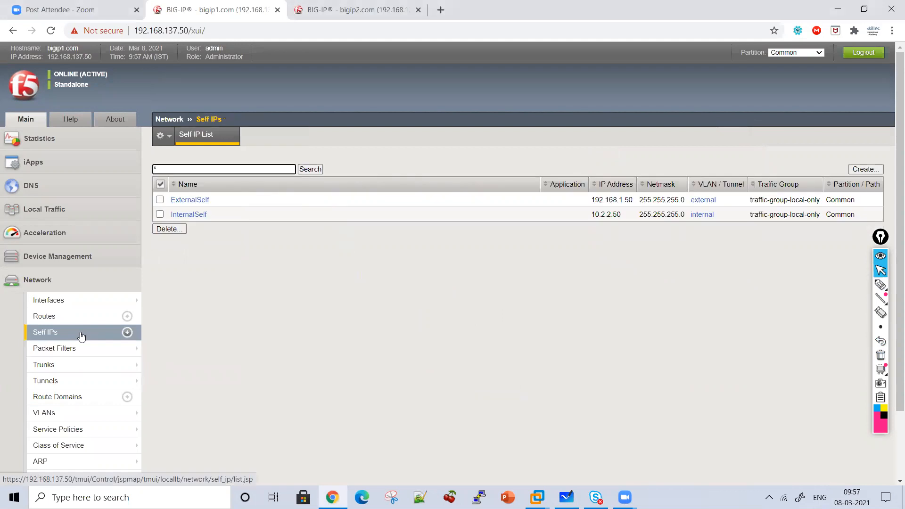
double_click(599, 200)
left_click_drag(623, 202, 591, 217)
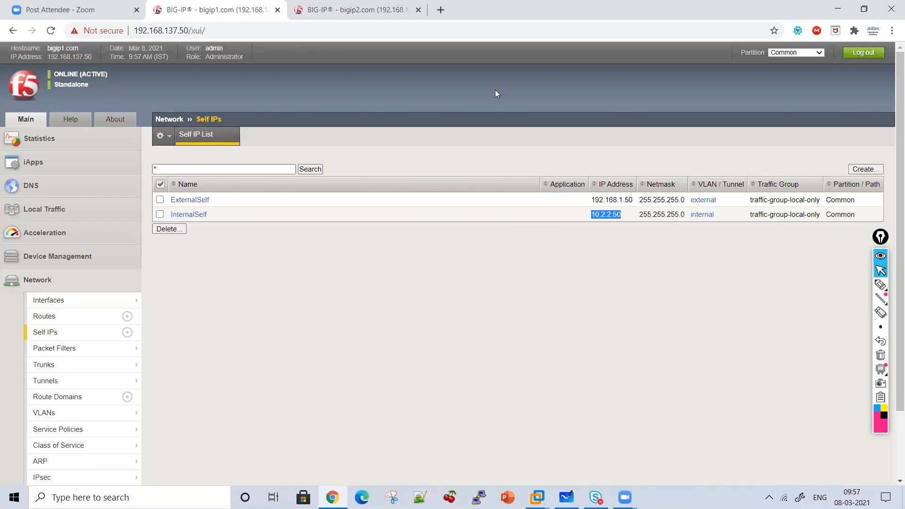
Start a new self IP named HASelf on the HA VLAN with address 10.1.1.50 and netmask 255.255.255.0
left_click(857, 170)
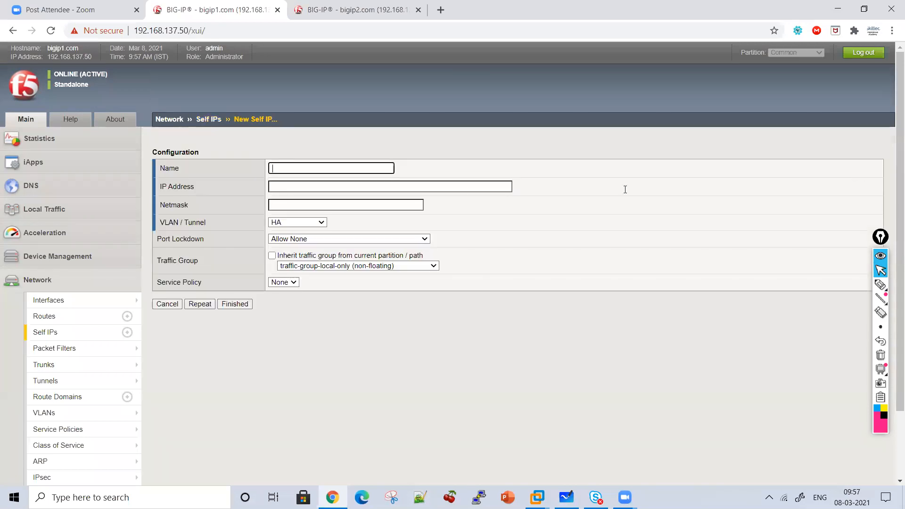
type("HASelf")
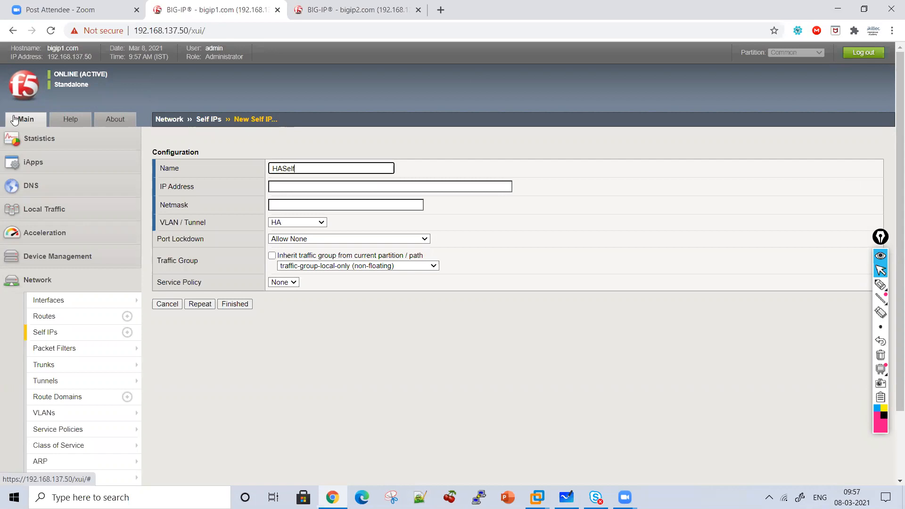
key("Tab")
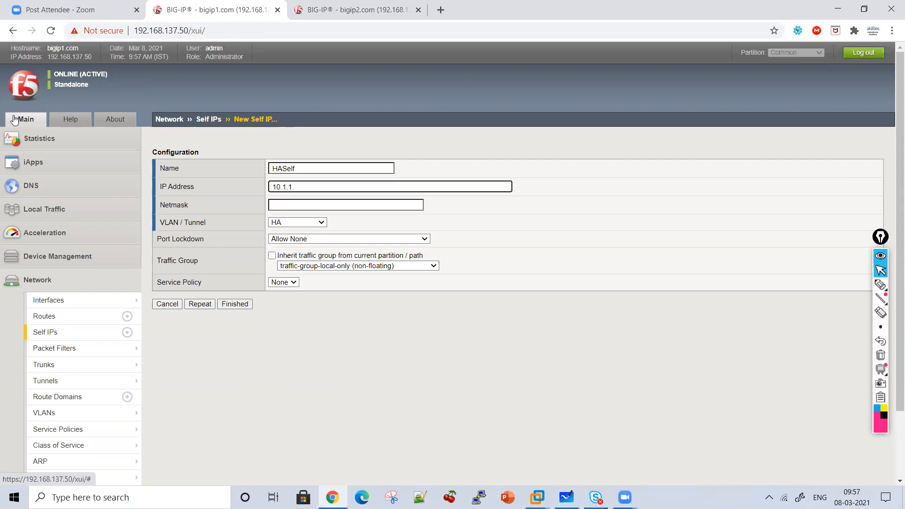
key("Tab")
type("255")
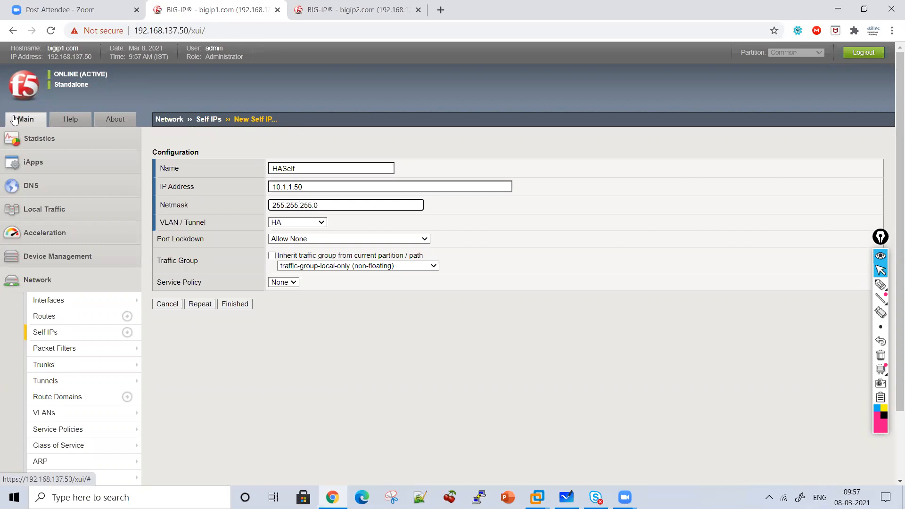
Set port lockdown to Allow All with traffic-group-local-only (non-floating), save the self IP and highlight its address in the list
left_click(319, 239)
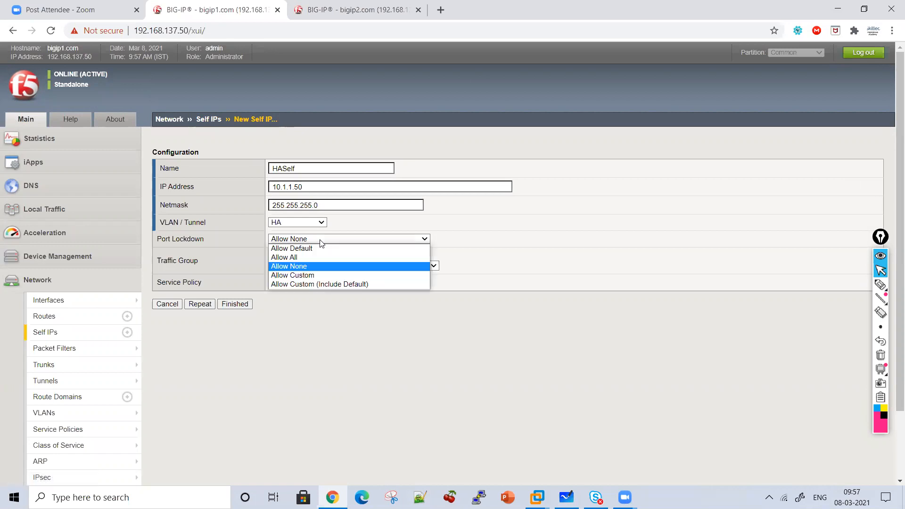
left_click(312, 255)
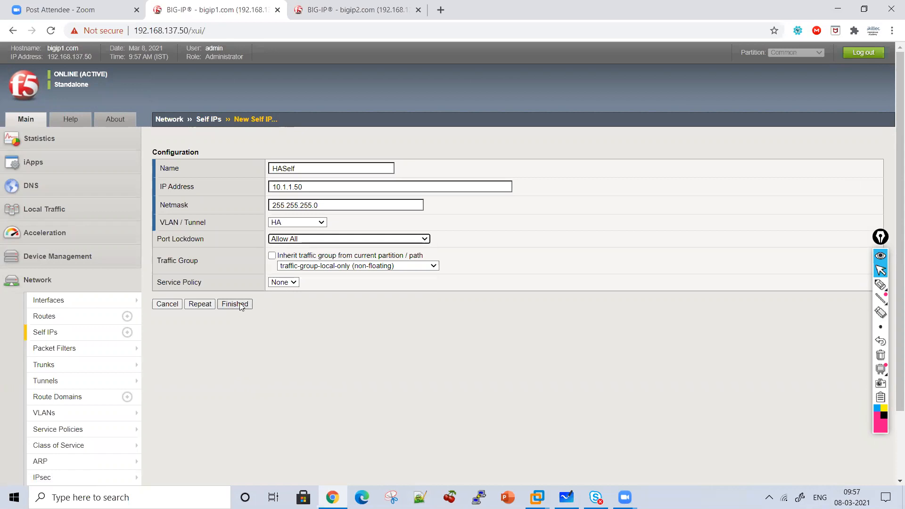
left_click(323, 267)
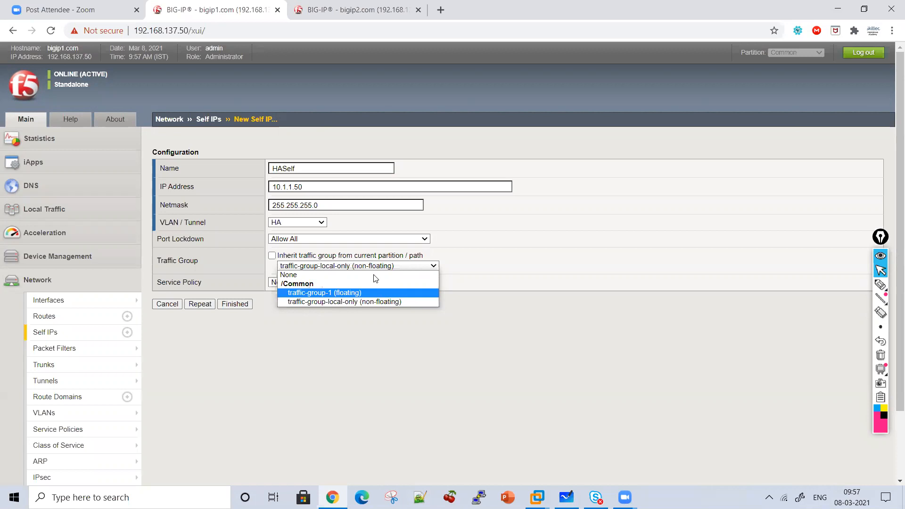
left_click(364, 267)
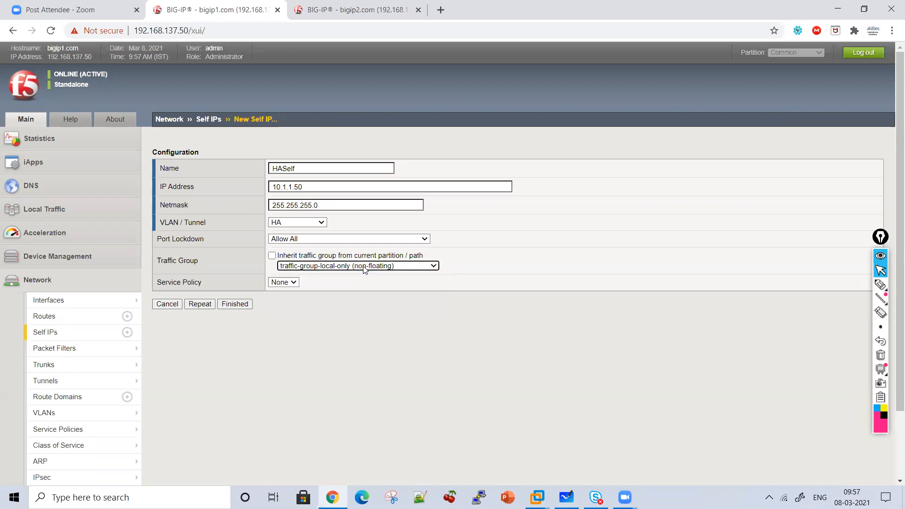
left_click(364, 267)
left_click(363, 267)
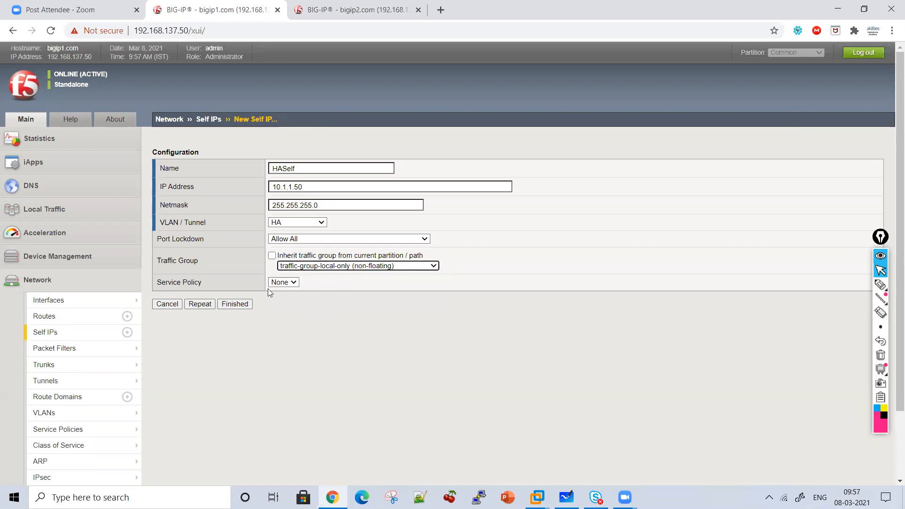
left_click(235, 304)
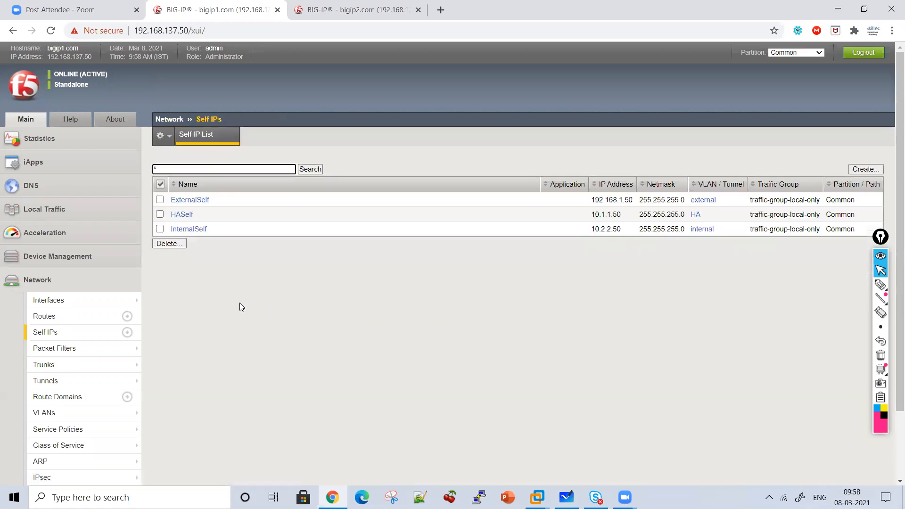
left_click_drag(592, 215, 631, 221)
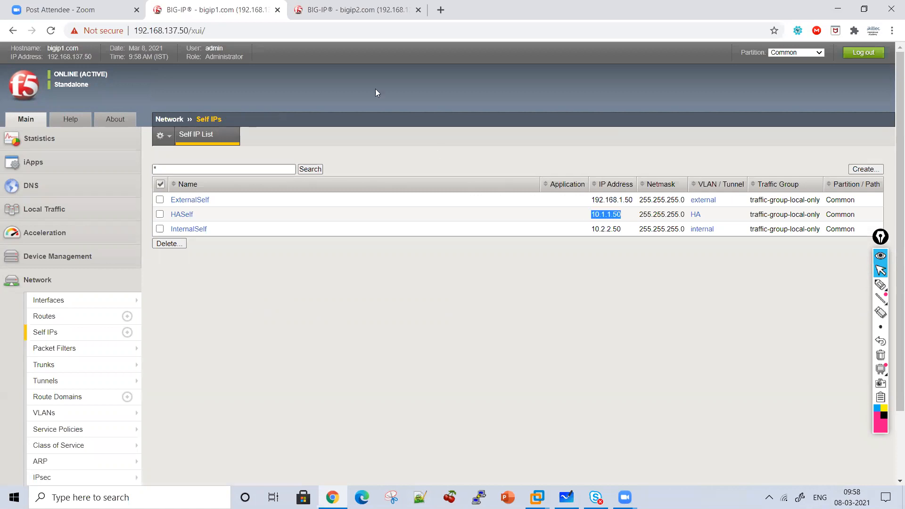
Start a new VLAN on bigip2.com and consult the VLAN list on bigip1.com for reference
left_click(346, 14)
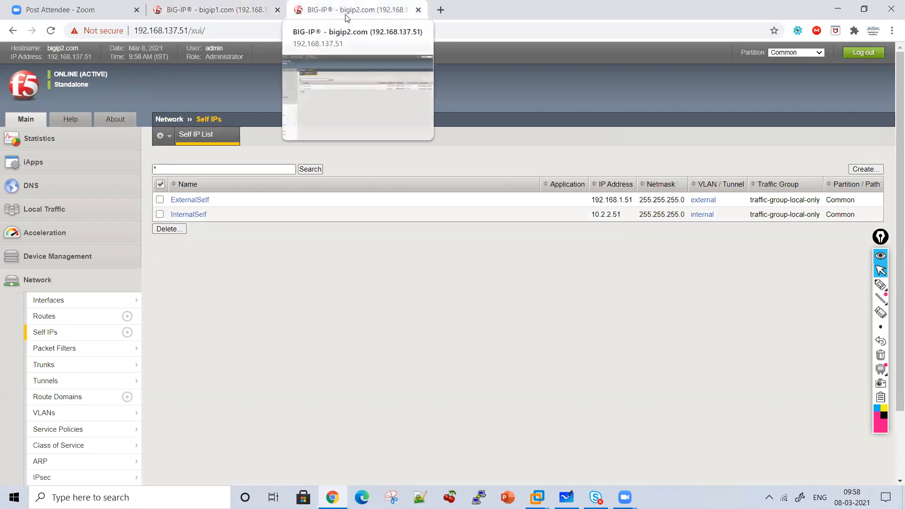
mouse_move(59, 444)
left_click(45, 413)
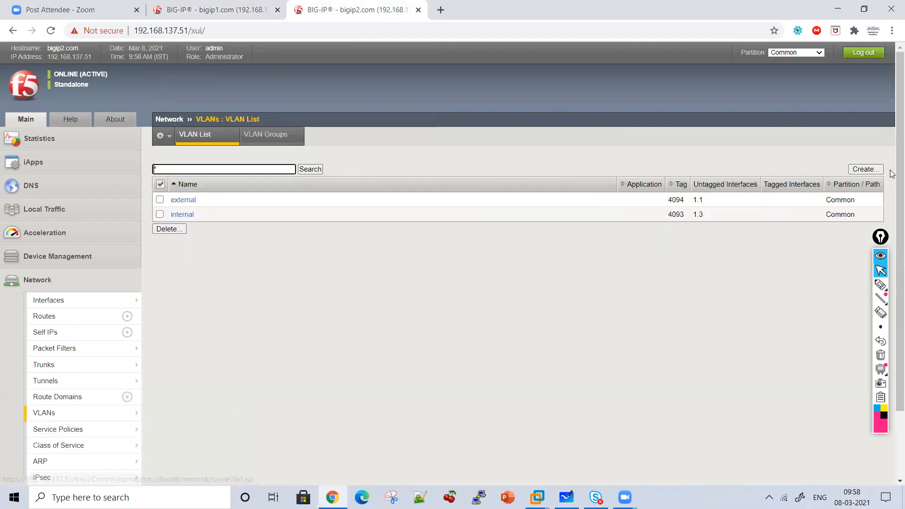
left_click(866, 170)
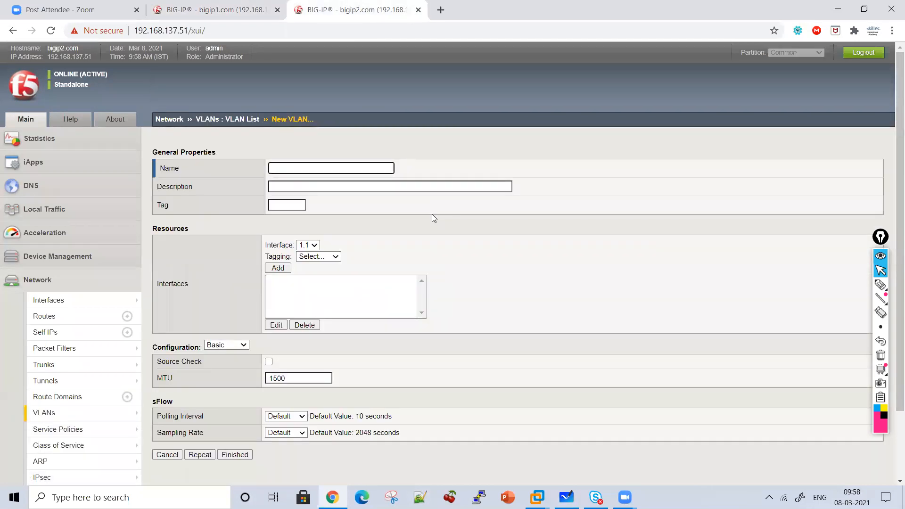
left_click(215, 10)
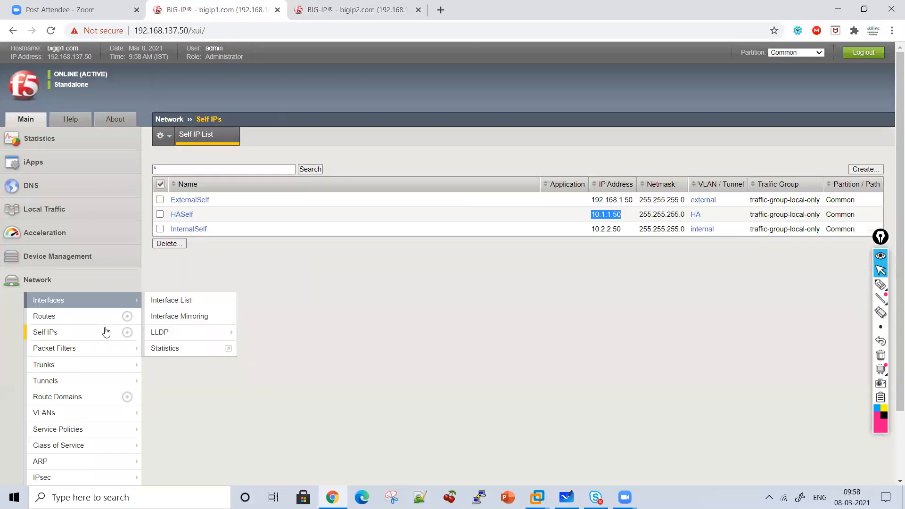
left_click(44, 413)
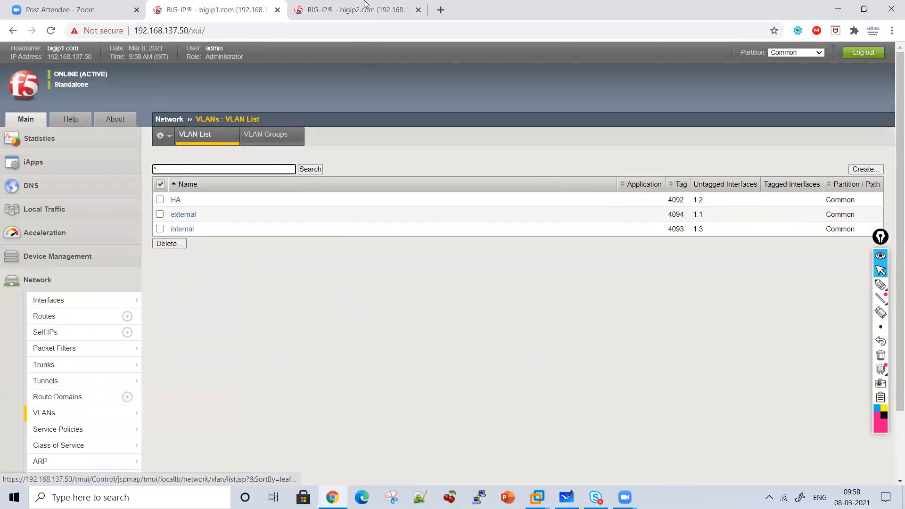
left_click(359, 9)
Name the bigip2.com VLAN HA, add interface 1.2 as untagged and save it
type("HA")
left_click(307, 245)
left_click(306, 262)
left_click(310, 257)
left_click(314, 284)
left_click(278, 268)
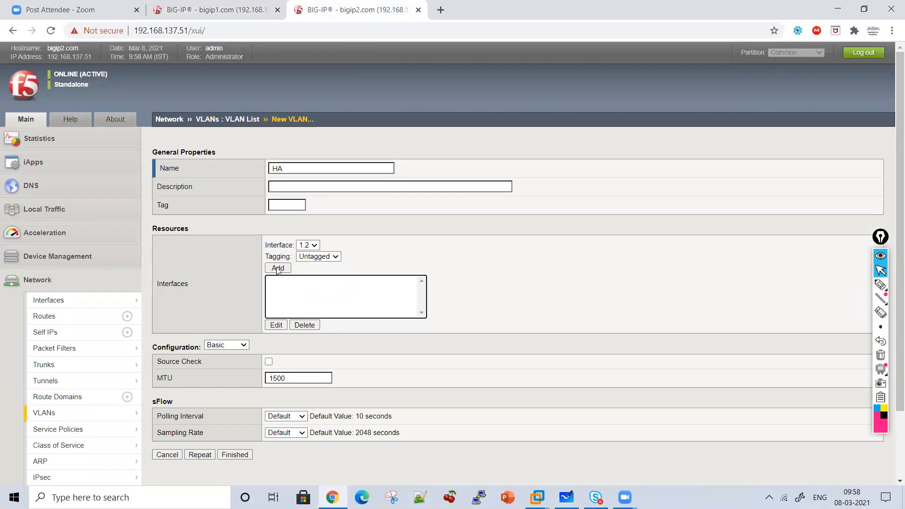
left_click(236, 458)
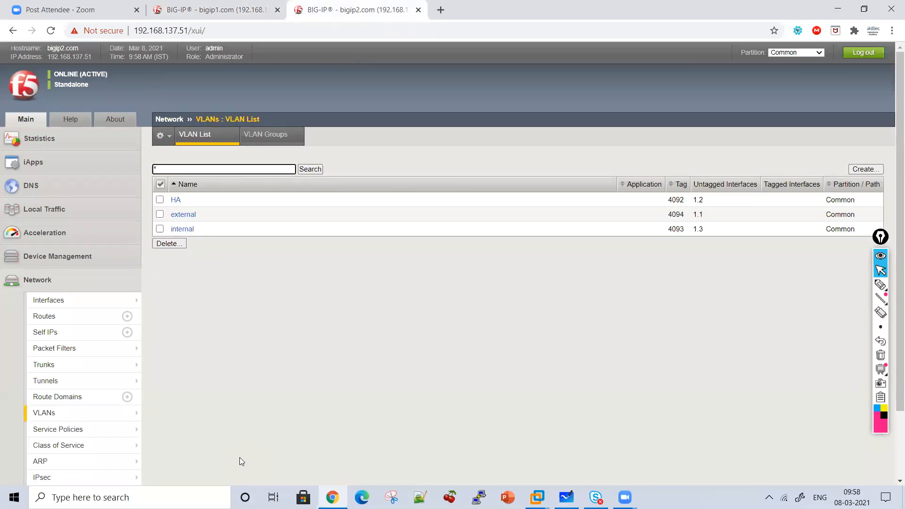
Start a new self IP named HASelf on bigip2.com, using the self IP list on bigip1.com as reference
left_click(219, 10)
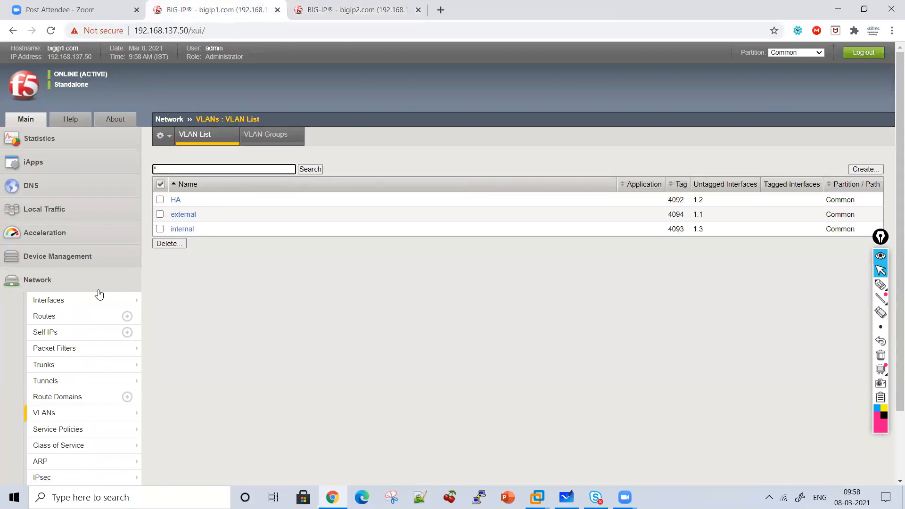
left_click(73, 332)
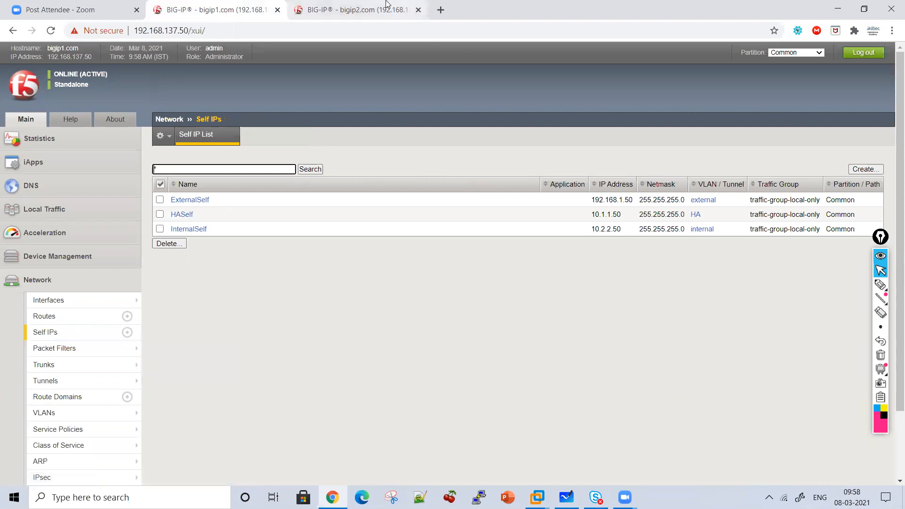
key("ctrl+Tab")
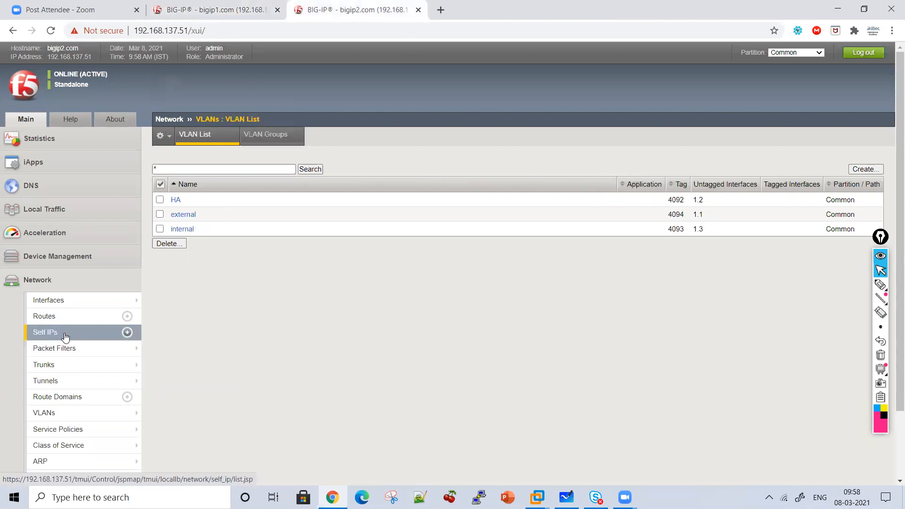
left_click(66, 333)
left_click(864, 170)
type("HASelf")
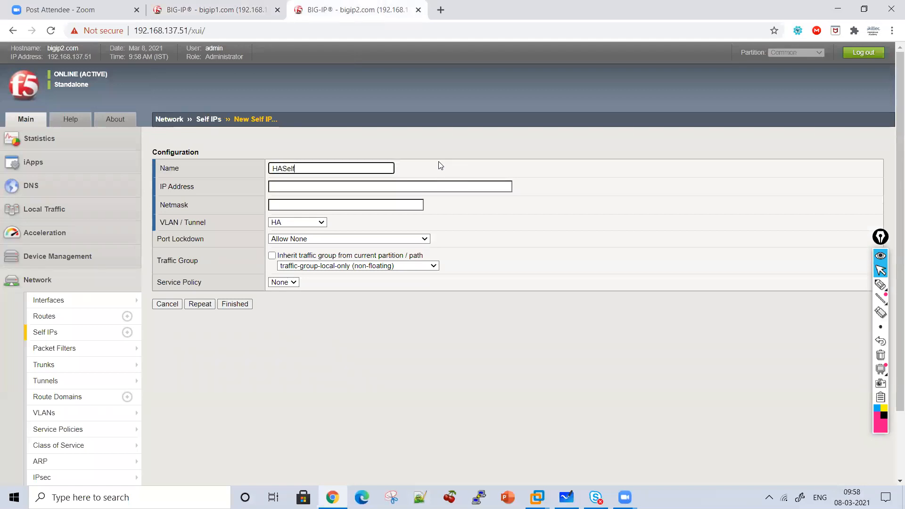
left_click(229, 6)
left_click(329, 6)
Give the bigip2.com HASelf entry the IP address 10.1.1.51 and netmask 255.255.255.0
left_click(302, 188)
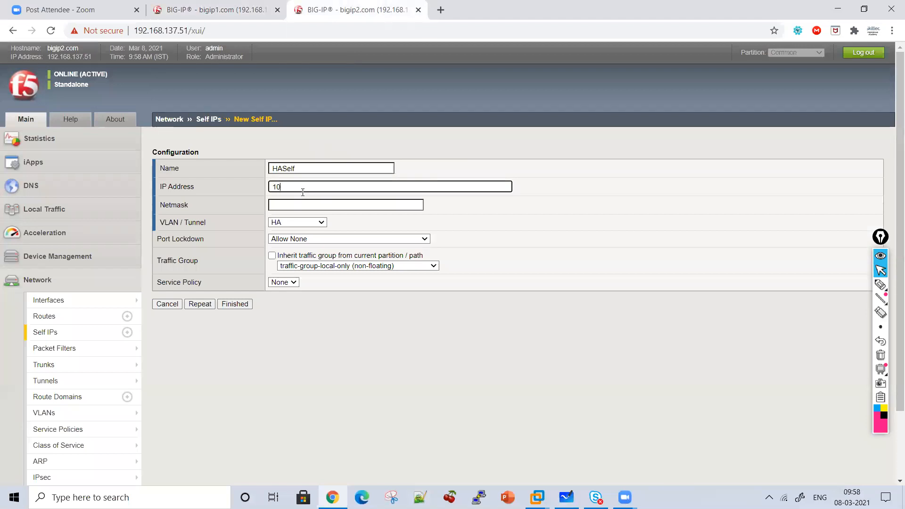
type("10.1.1.51")
left_click(222, 9)
left_click(351, 7)
left_click(298, 201)
left_click(289, 203)
type("255.255.255.0")
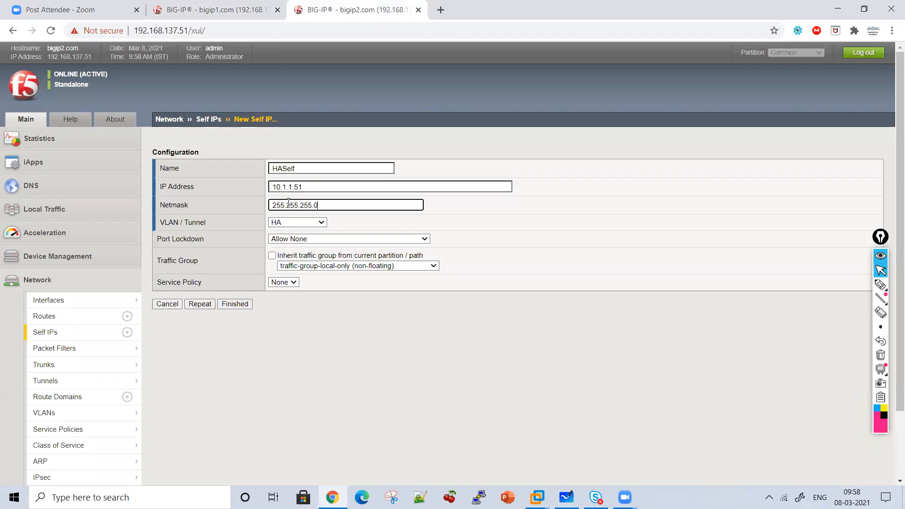
Set HASelf's port lockdown to Allow All, check it against HASelf on bigip1.com, and save the new self IP
left_click(326, 239)
left_click(318, 259)
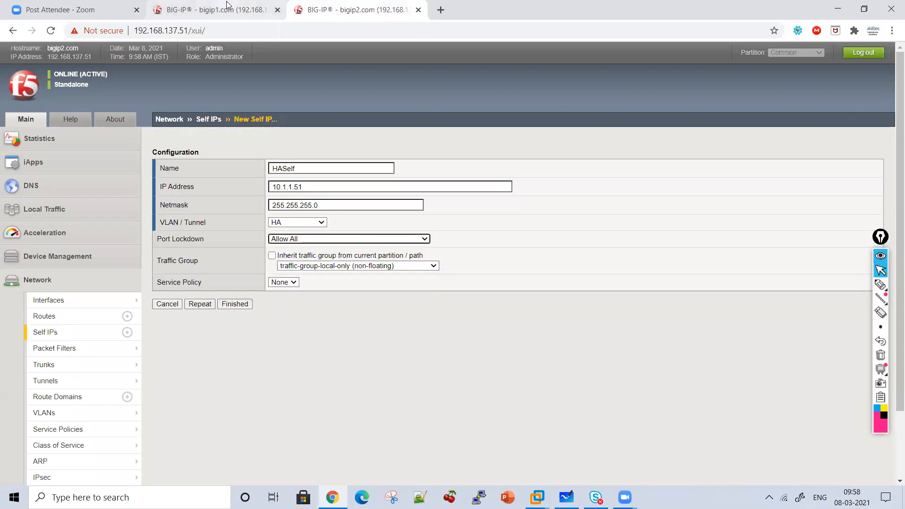
left_click(217, 10)
left_click(184, 212)
left_click(342, 12)
left_click(236, 307)
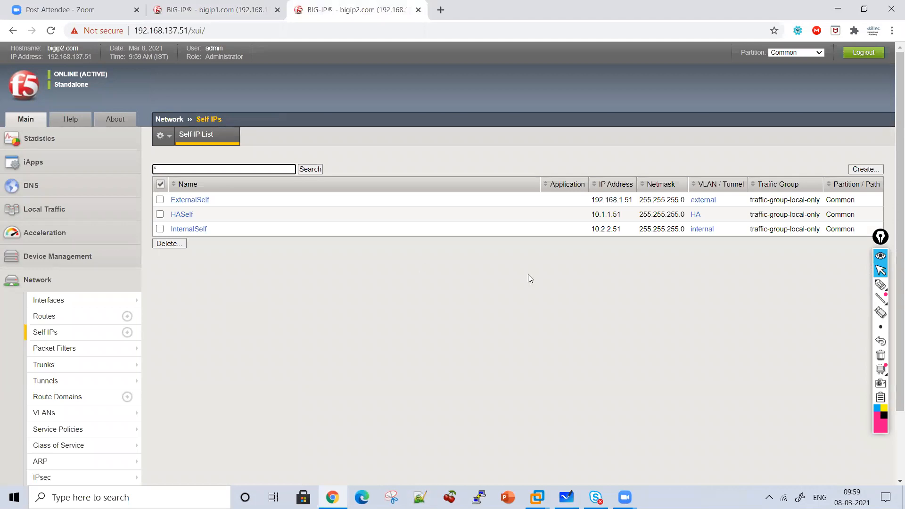
Handwrite a circled 1 with "Interface", "Vlan" and "Self IP's" linked by arrows, and add a bracket and a check mark
left_click(880, 286)
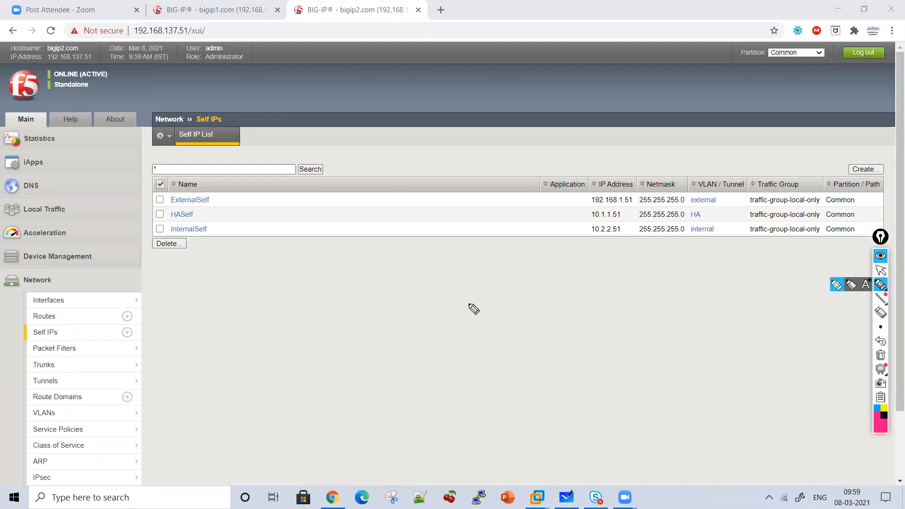
left_click_drag(128, 102, 130, 109)
mouse_move(266, 254)
left_mouse_down()
mouse_move(259, 256)
mouse_move(279, 239)
mouse_move(314, 256)
mouse_move(400, 259)
mouse_move(419, 249)
mouse_move(462, 269)
mouse_move(491, 257)
mouse_move(508, 267)
left_mouse_up()
left_click_drag(451, 237, 377, 231)
mouse_move(352, 290)
left_mouse_down()
mouse_move(365, 282)
mouse_move(374, 295)
left_mouse_up()
mouse_move(331, 317)
left_mouse_down()
mouse_move(336, 350)
mouse_move(348, 318)
mouse_move(357, 343)
left_mouse_up()
mouse_move(389, 333)
left_mouse_down()
mouse_move(394, 349)
mouse_move(452, 332)
left_mouse_up()
mouse_move(514, 300)
left_mouse_down()
mouse_move(501, 328)
mouse_move(572, 317)
mouse_move(616, 340)
mouse_move(646, 321)
mouse_move(670, 325)
mouse_move(669, 346)
left_mouse_up()
left_click(543, 301)
mouse_move(529, 228)
left_mouse_down()
mouse_move(667, 299)
mouse_move(452, 359)
left_mouse_up()
left_click(299, 287)
left_click_drag(299, 285, 329, 279)
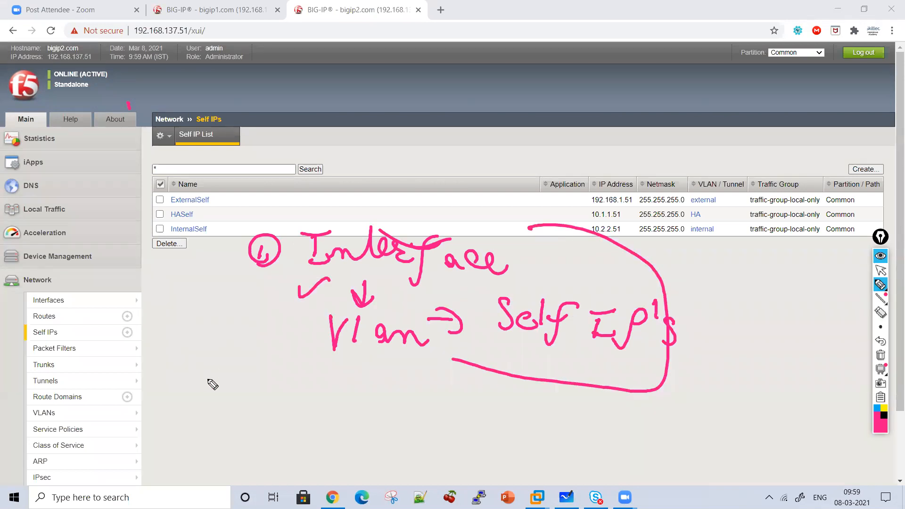
Write a circled 2 followed by "Fl" below the first note, and clear all annotations
mouse_move(212, 382)
left_mouse_down()
mouse_move(235, 400)
mouse_move(219, 367)
mouse_move(250, 401)
left_mouse_up()
left_click_drag(257, 372, 276, 371)
left_click_drag(257, 387, 284, 399)
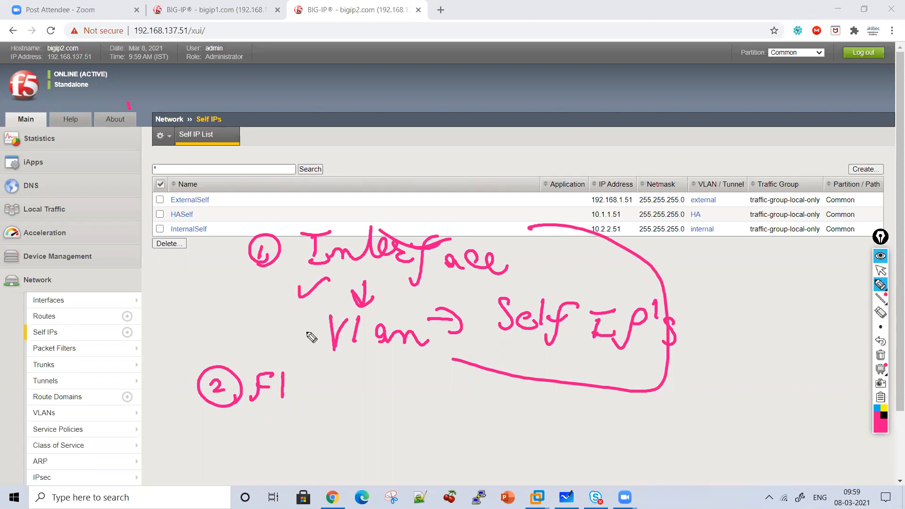
left_click(881, 355)
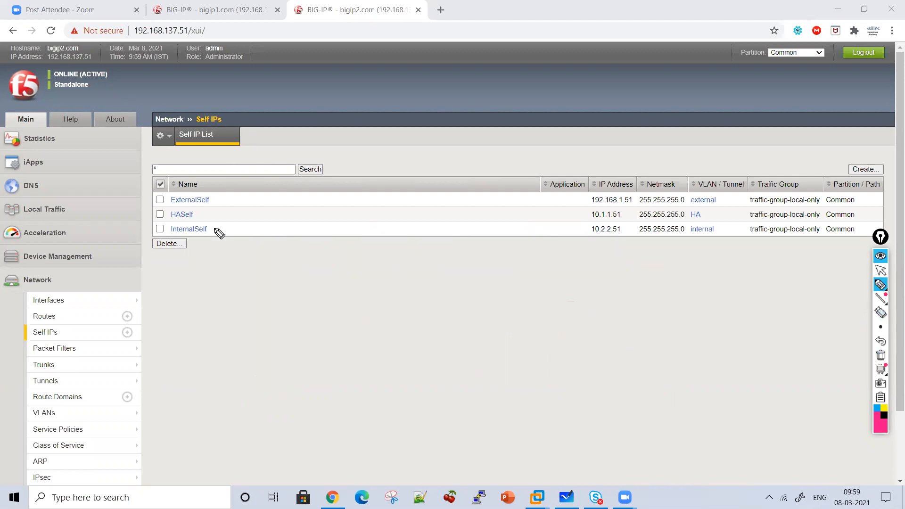
Draw arrows beside ExternalSelf and InternalSelf, write "Floating Self Ip" below the list, and clear the annotations
mouse_move(223, 194)
left_mouse_down()
mouse_move(250, 199)
mouse_move(236, 207)
left_mouse_up()
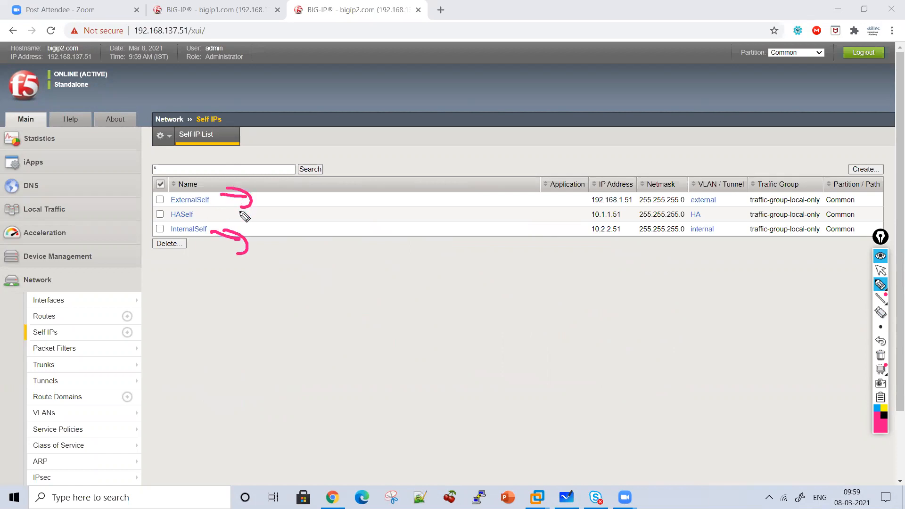
left_click_drag(302, 269, 336, 236)
mouse_move(340, 234)
left_mouse_down()
mouse_move(340, 258)
mouse_move(362, 246)
left_mouse_up()
mouse_move(384, 257)
left_mouse_down()
mouse_move(455, 257)
mouse_move(445, 292)
left_mouse_up()
left_click_drag(430, 223, 376, 231)
mouse_move(352, 278)
left_mouse_down()
mouse_move(368, 274)
mouse_move(355, 299)
left_mouse_up()
left_click_drag(381, 297, 400, 305)
left_click_drag(407, 274, 406, 297)
mouse_move(416, 325)
left_mouse_down()
mouse_move(448, 283)
mouse_move(419, 299)
left_mouse_up()
left_click_drag(350, 330, 382, 332)
mouse_move(376, 333)
left_mouse_down()
mouse_move(373, 355)
mouse_move(396, 343)
left_mouse_up()
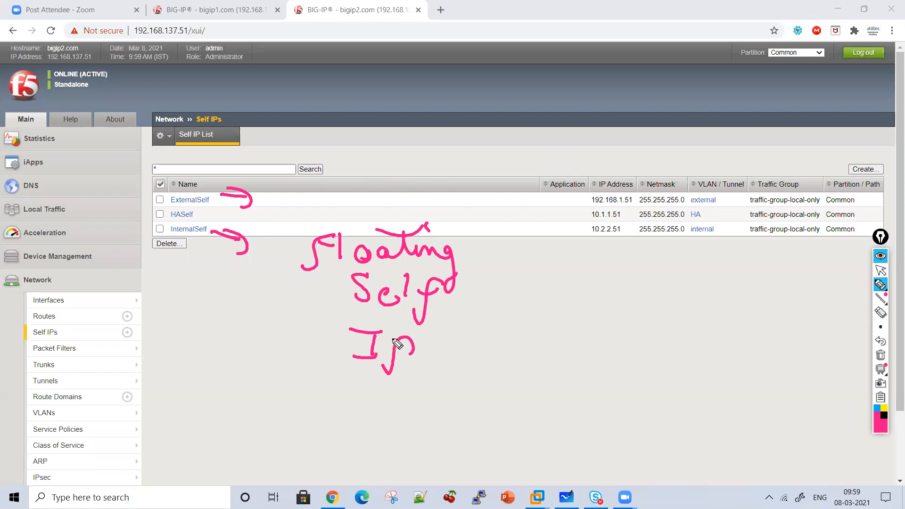
left_click(881, 356)
left_click(881, 271)
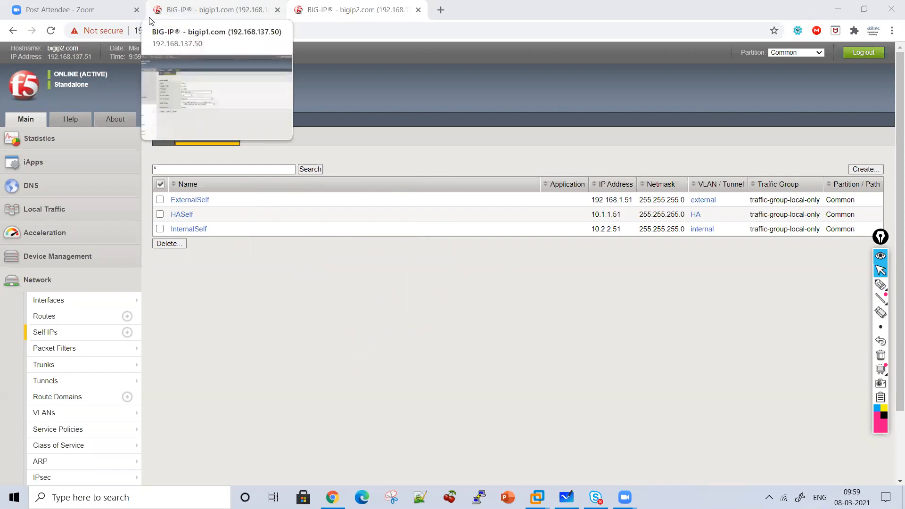
Open the ExternalSelf properties on bigip2.com and mark the non-floating traffic group with a pen bracket and a line below it
left_click(186, 200)
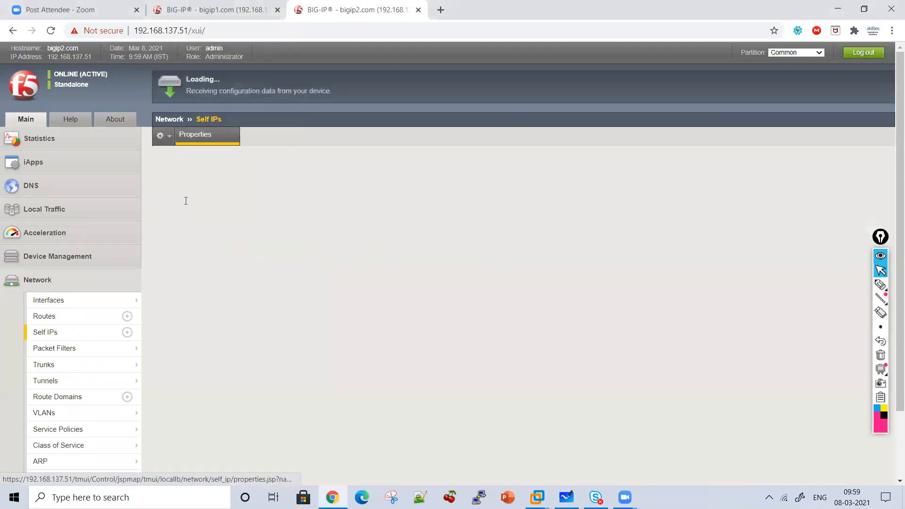
left_click(880, 285)
mouse_move(444, 281)
left_mouse_down()
mouse_move(467, 313)
mouse_move(432, 326)
left_mouse_up()
left_click_drag(349, 309, 402, 309)
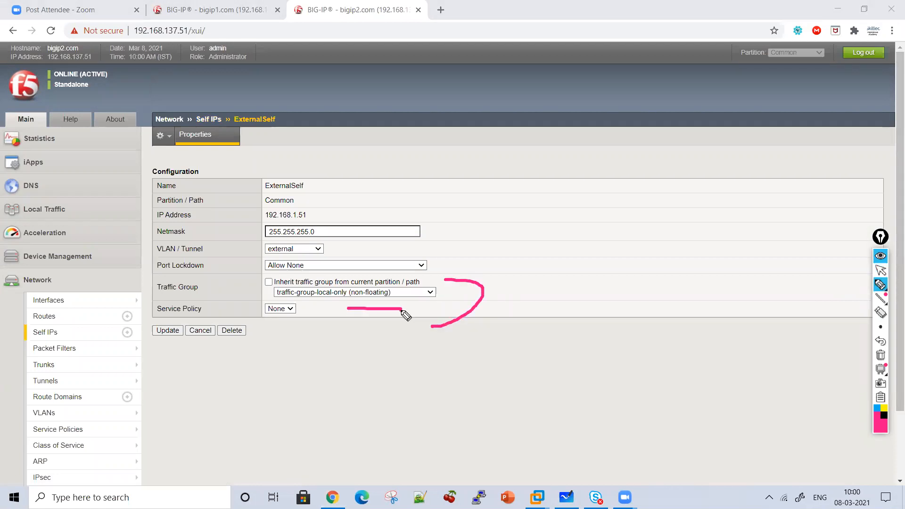
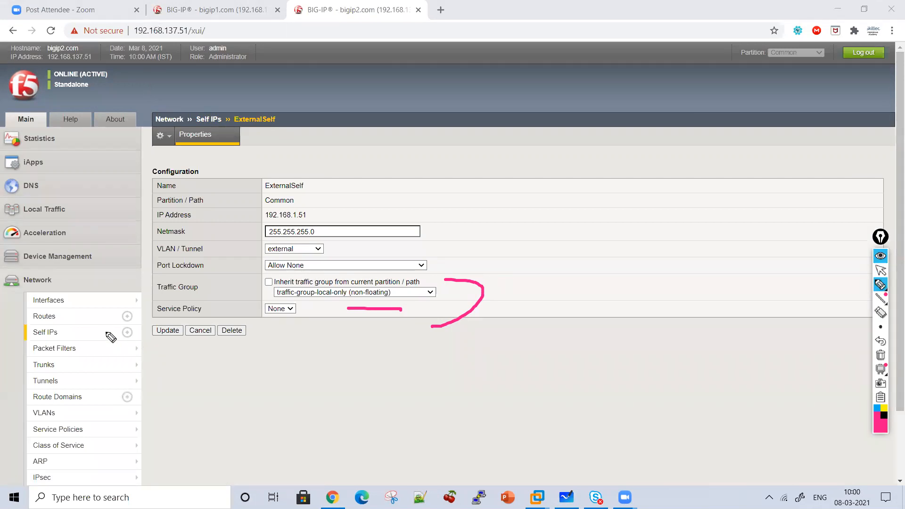
Open a new self IP form on bigip2.com and clear the pen annotations
left_click(881, 270)
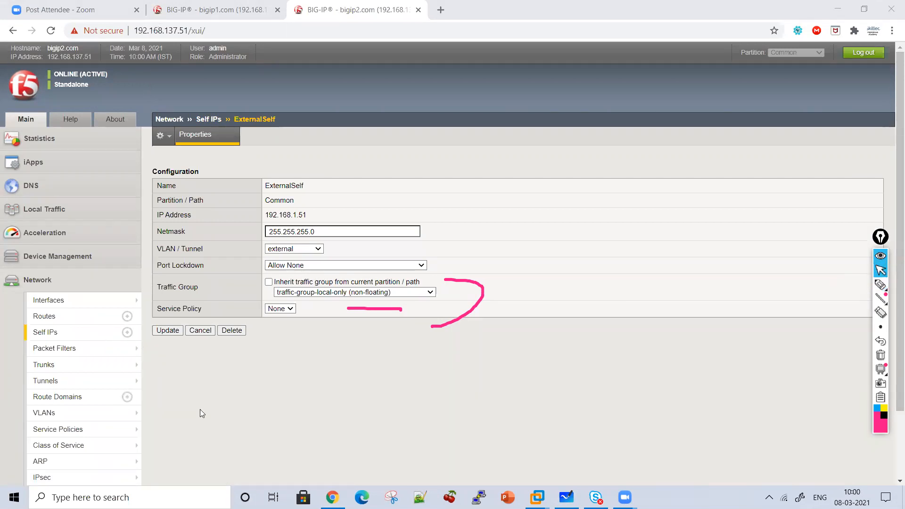
left_click(61, 334)
left_click(867, 171)
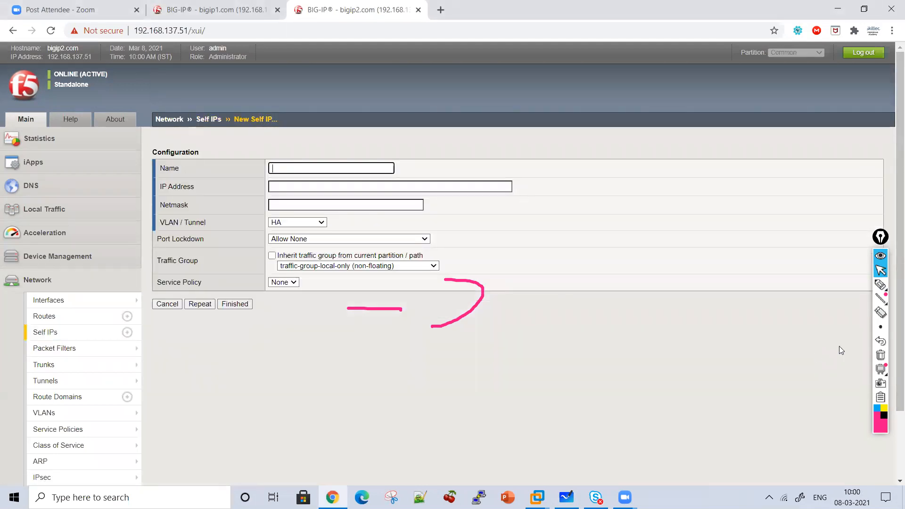
left_click(880, 355)
left_click(291, 171)
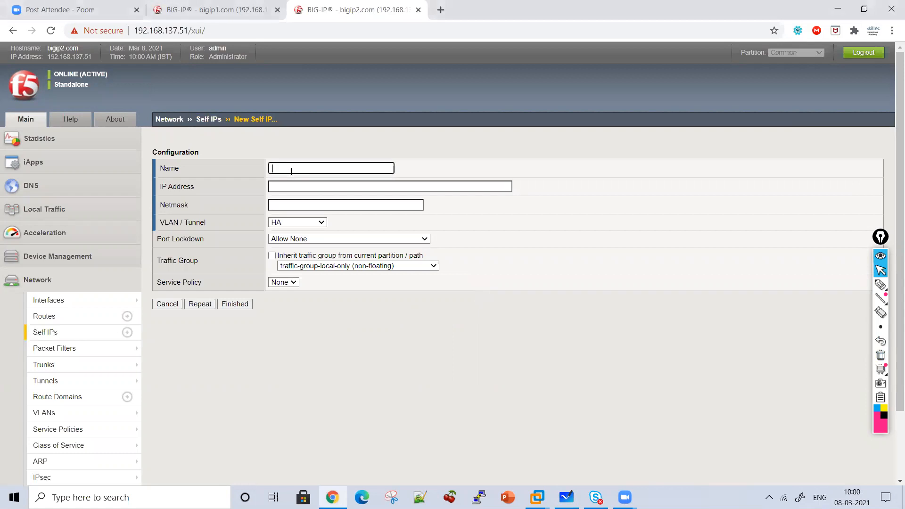
type("ExternalFloating")
key("Tab")
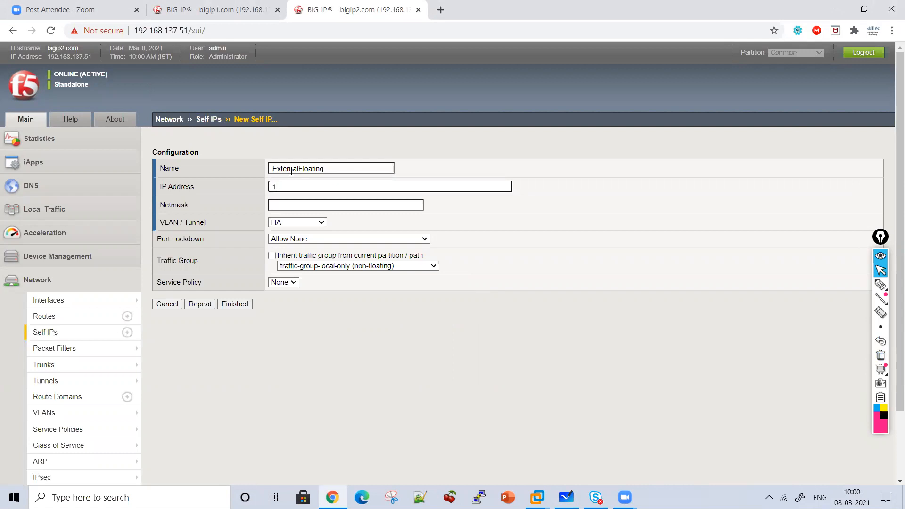
left_click(161, 305)
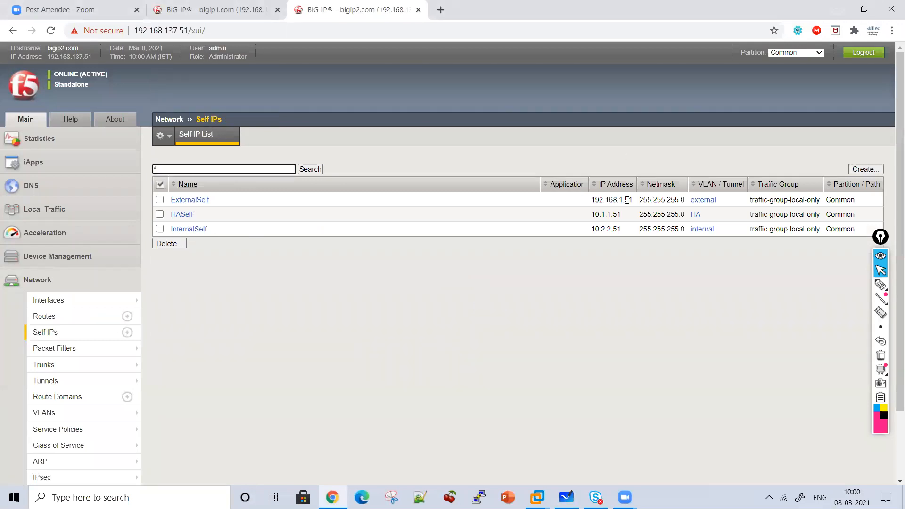
Start a new self IP on bigip2.com named ExternalFloating with IP address 192.168.1.52 and netmask 255.255.255.0
left_click(860, 170)
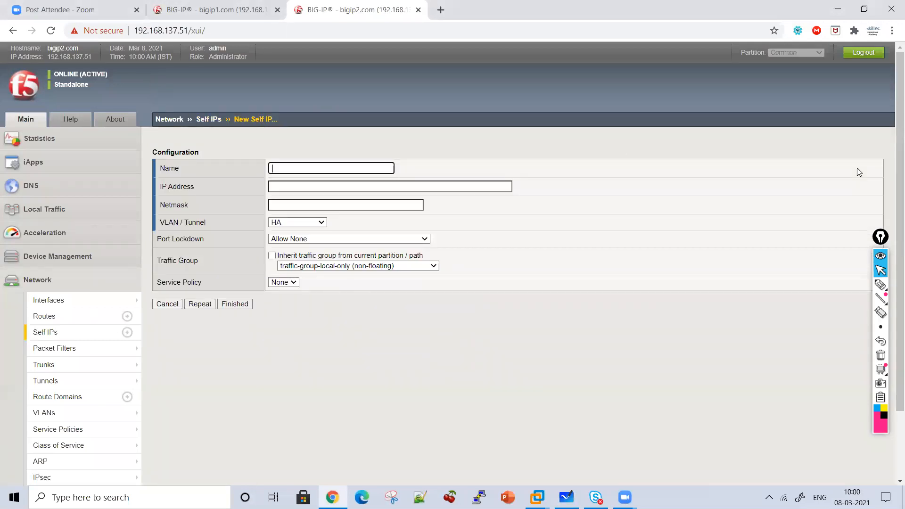
type("ExternalFloating")
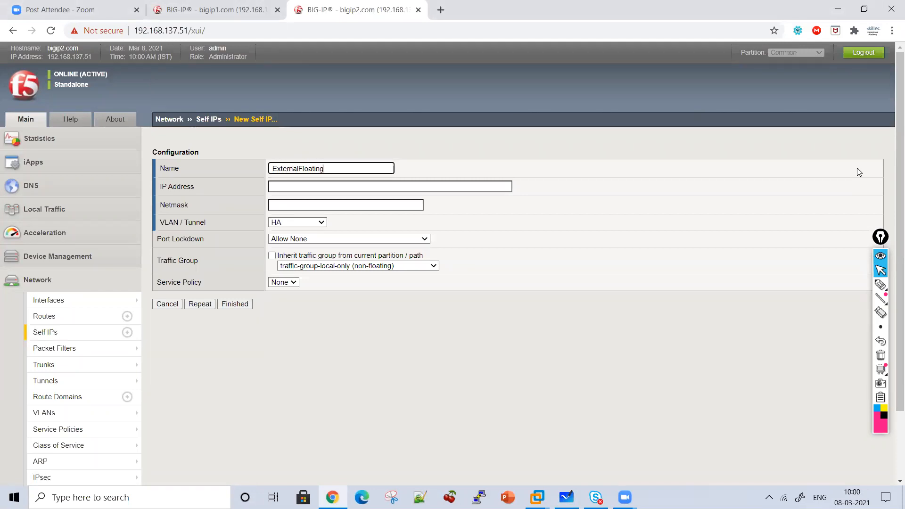
left_click(459, 186)
type("192.168.1.52")
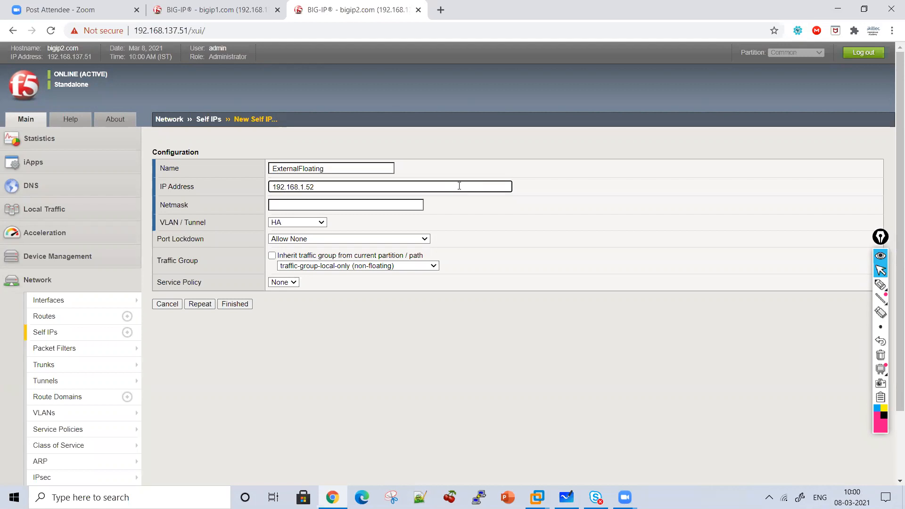
key("Tab")
type("255.255.255.")
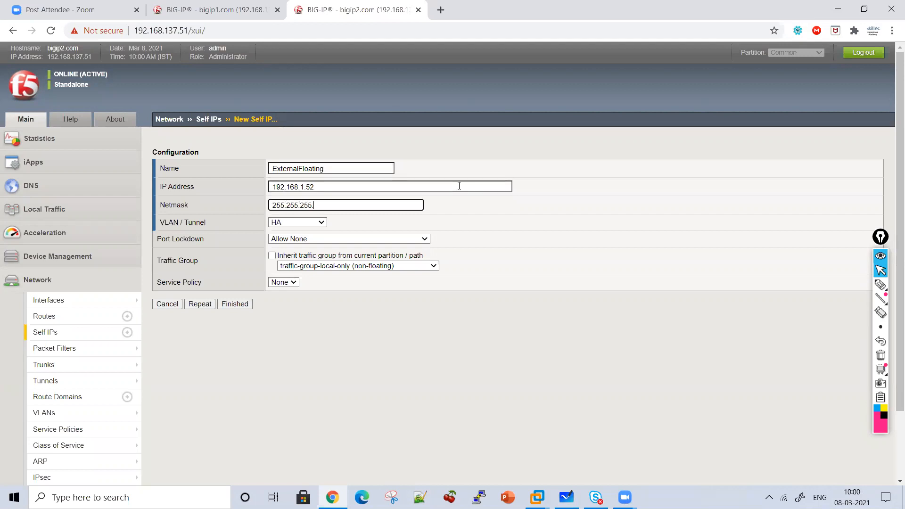
Assign ExternalFloating to the external VLAN and traffic-group-1 (floating), and finish creating it
left_click(278, 226)
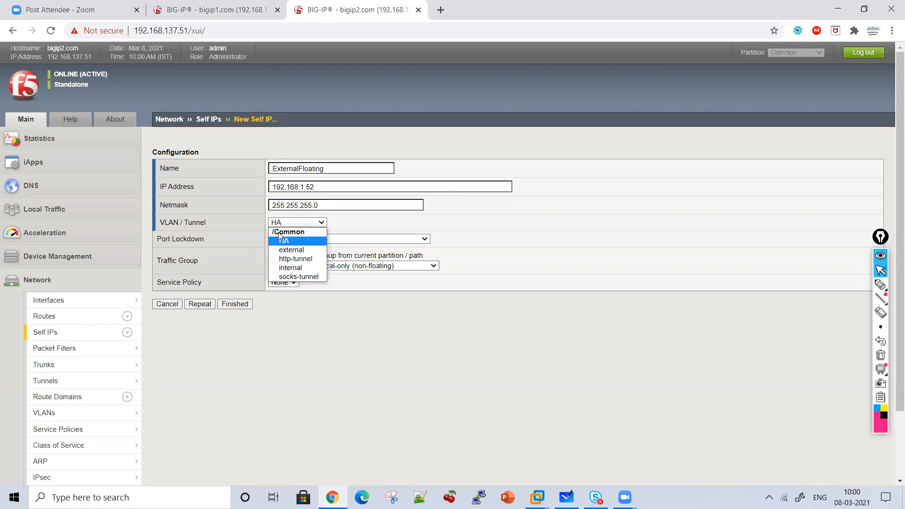
left_click(289, 251)
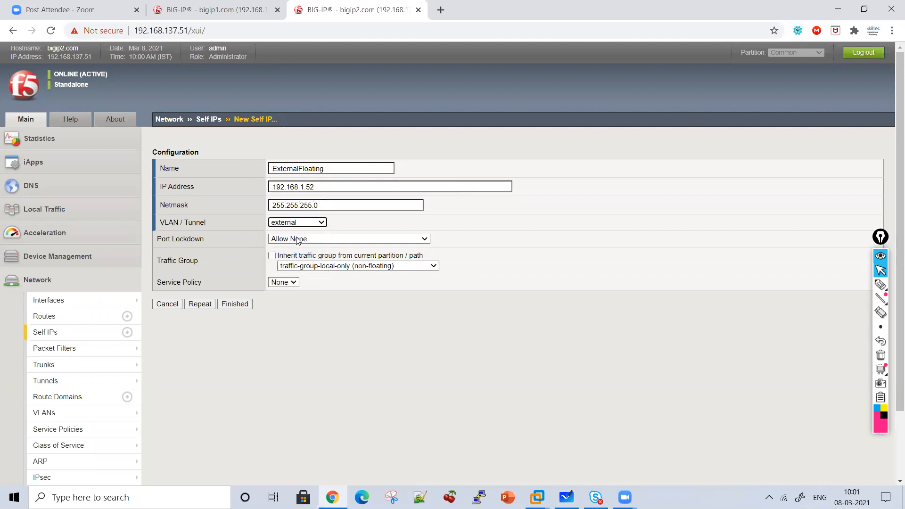
left_click(297, 240)
left_click(297, 241)
left_click(307, 267)
left_click(311, 293)
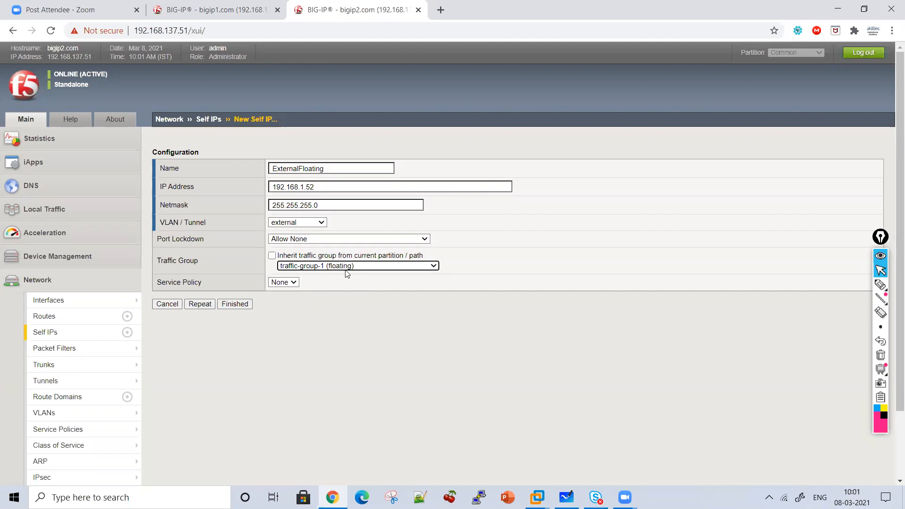
left_click(238, 305)
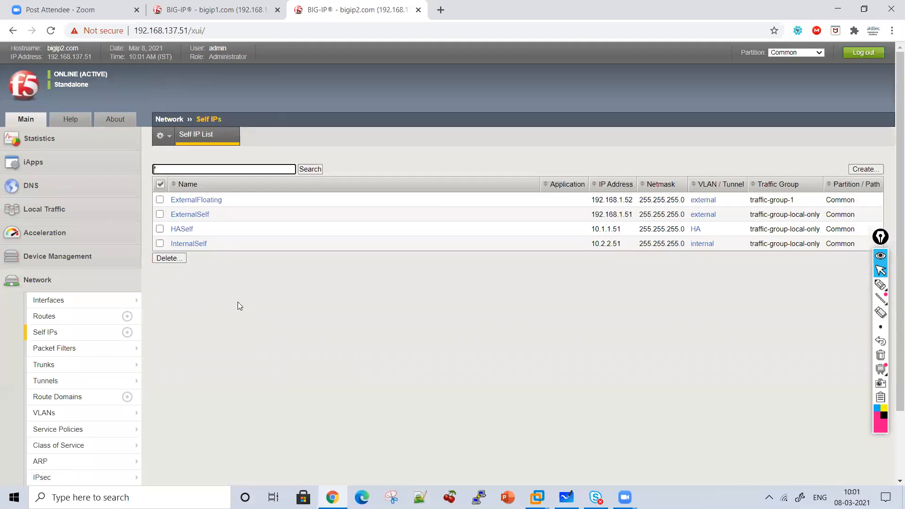
Start a new self IP on bigip1.com named ExternalFloating, copying the name from the floating self IP on bigip2.com
left_click(257, 10)
left_click(52, 333)
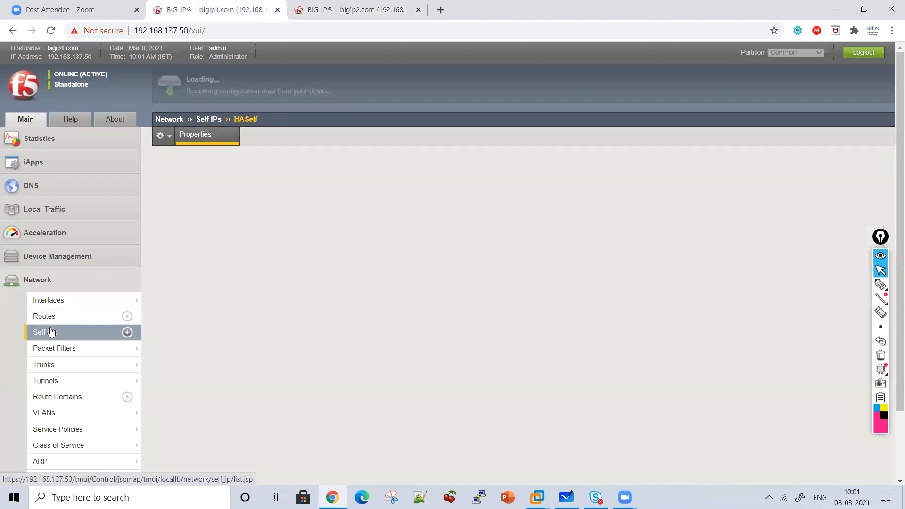
left_click(867, 169)
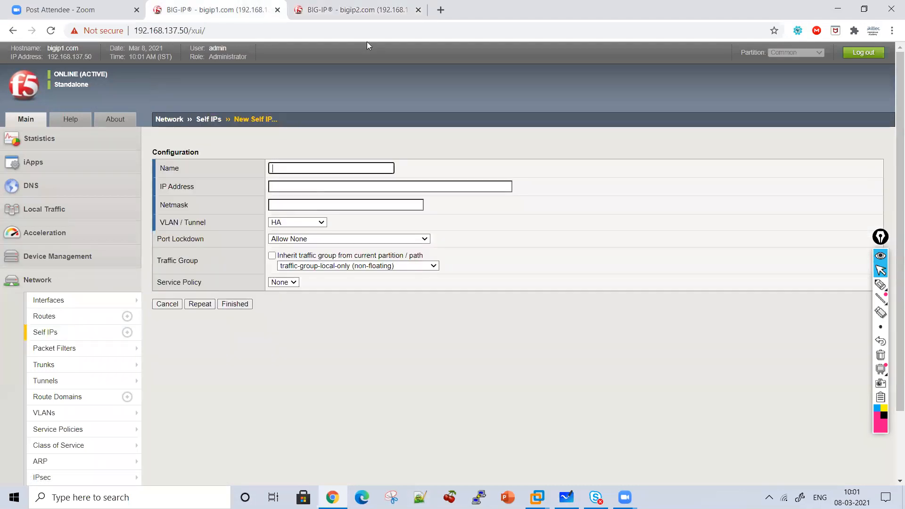
left_click(357, 9)
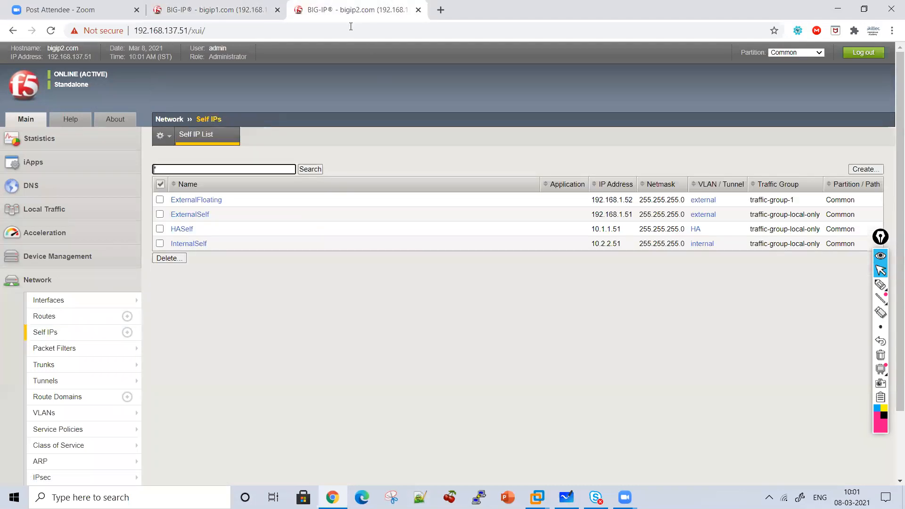
left_click(211, 200)
left_click(243, 11)
left_click_drag(295, 183, 287, 168)
Set the new self IP's address to 192.168.1.52 and its netmask to 255.255.255.0
key("Tab")
type("192.168.1.52")
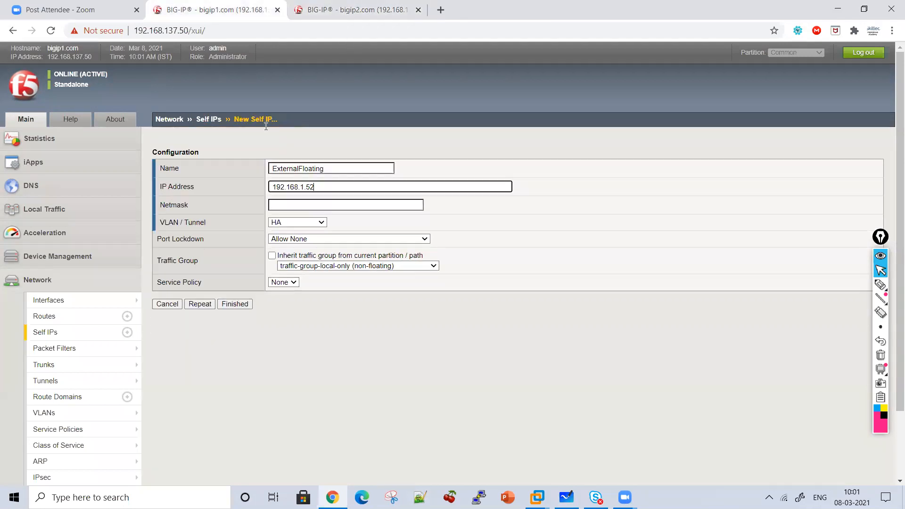
left_click(285, 203)
type("255.255.255.0")
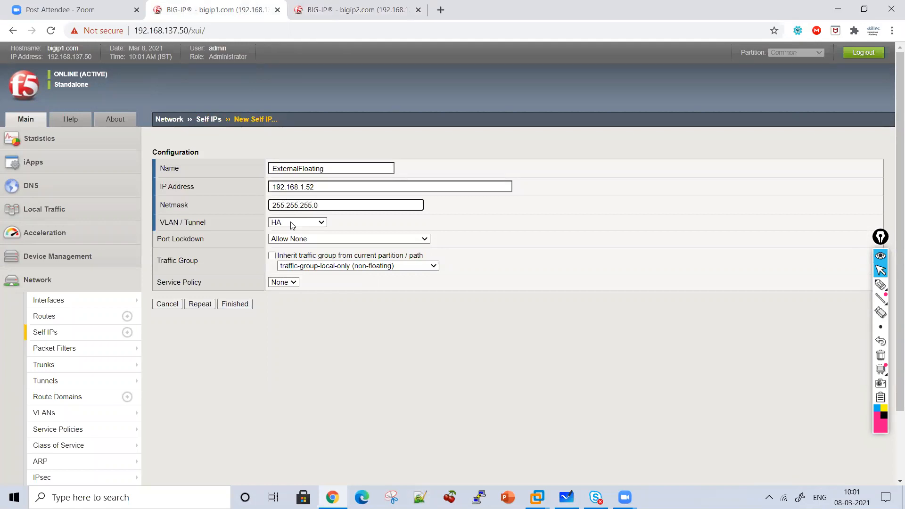
Assign bigip1.com's ExternalFloating to the external VLAN and traffic-group-1 (floating), and save the new self IP
left_click(292, 225)
left_click(294, 249)
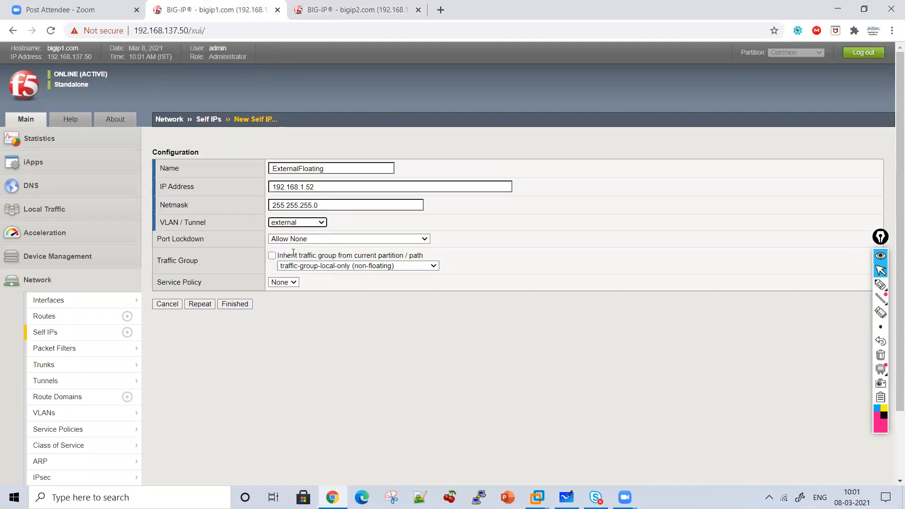
left_click(315, 240)
left_click(324, 266)
left_click(323, 267)
left_click(322, 292)
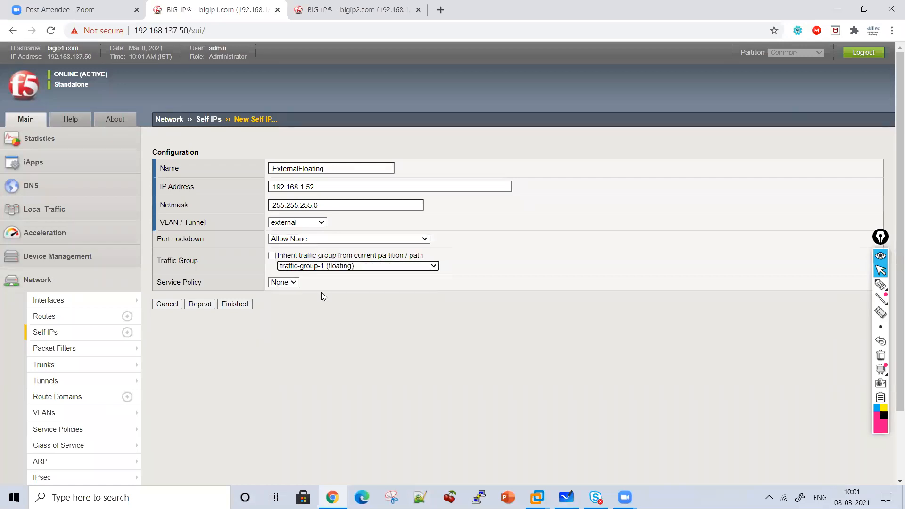
left_click(235, 304)
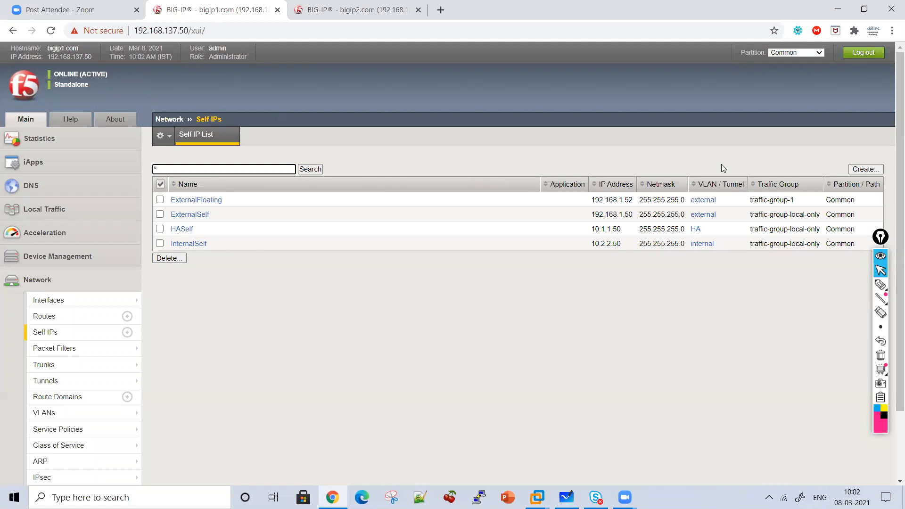
Start another self IP on bigip1.com named InternalFloating with IP address 10.2.2.52 and netmask 255.255.255.0
left_click(866, 169)
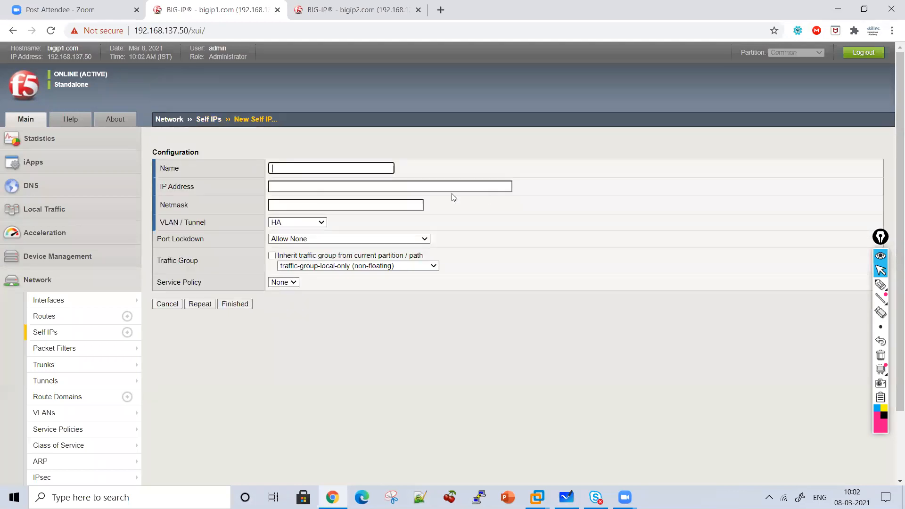
type("InternalFloating")
key("Tab")
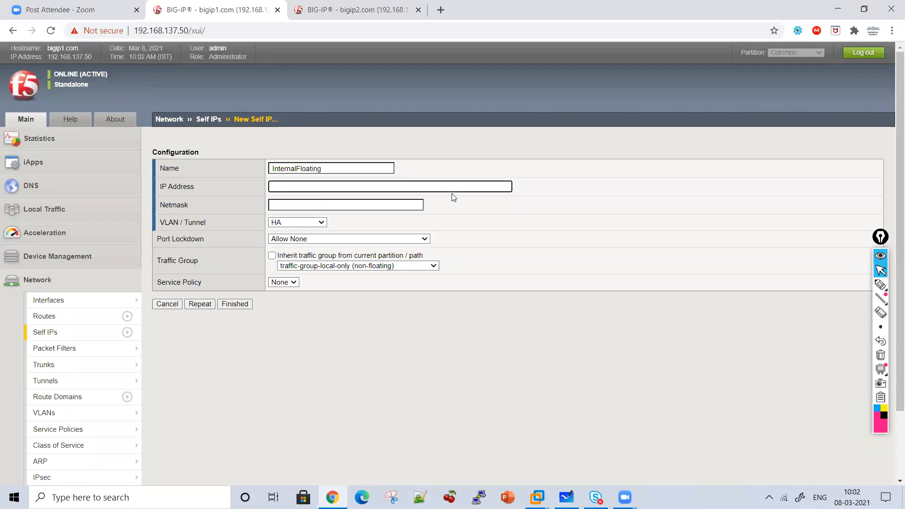
type("10.2.2.52")
left_click(409, 208)
type("255.255.255.0")
Assign InternalFloating to the internal VLAN and traffic-group-1 (floating), and finish creating it
left_click(295, 225)
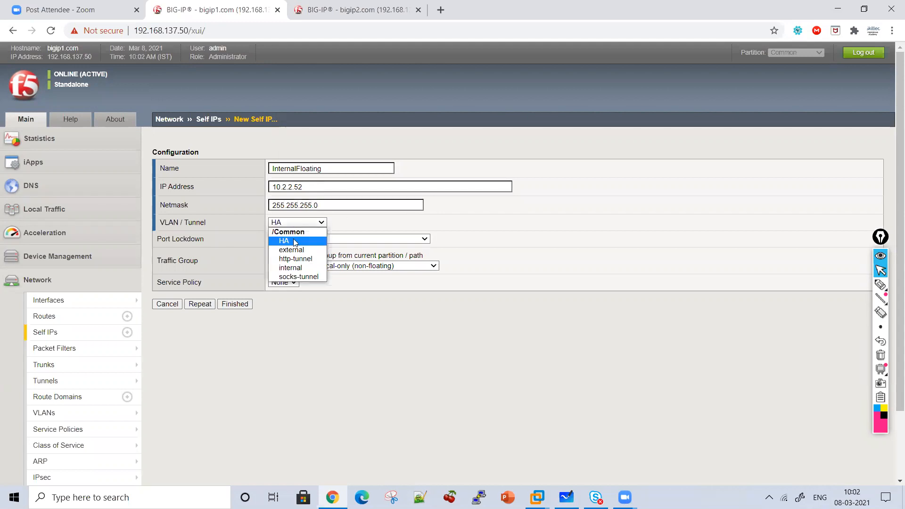
left_click(309, 269)
left_click(308, 268)
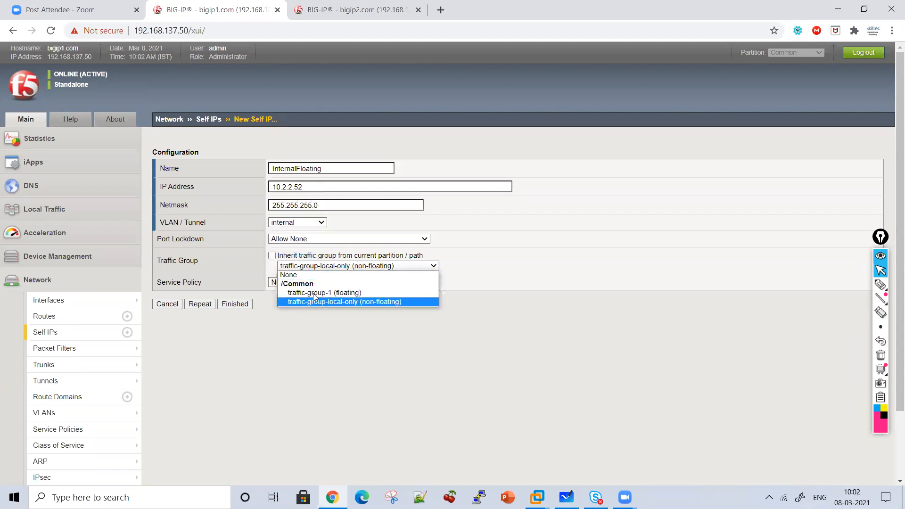
left_click(306, 293)
left_click(237, 304)
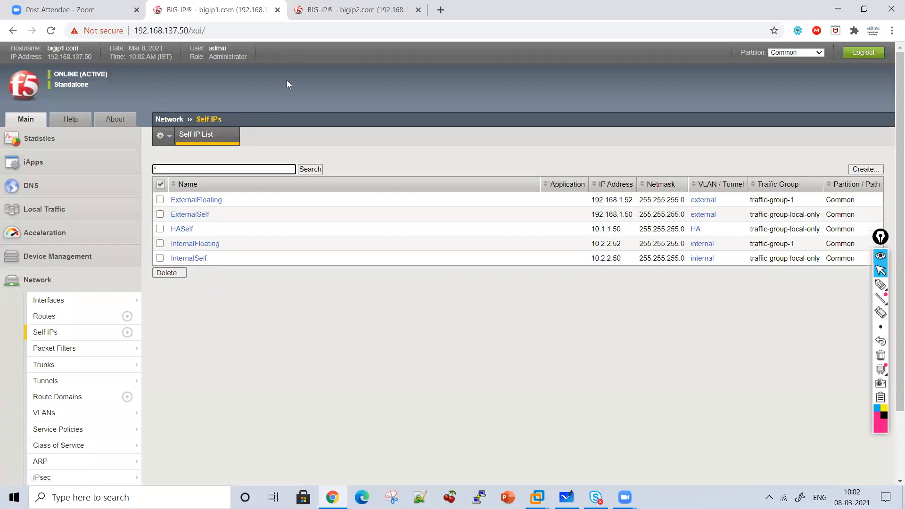
Copy the name InternalFloating from its properties on bigip1.com into a new self IP on bigip2.com
left_click(210, 244)
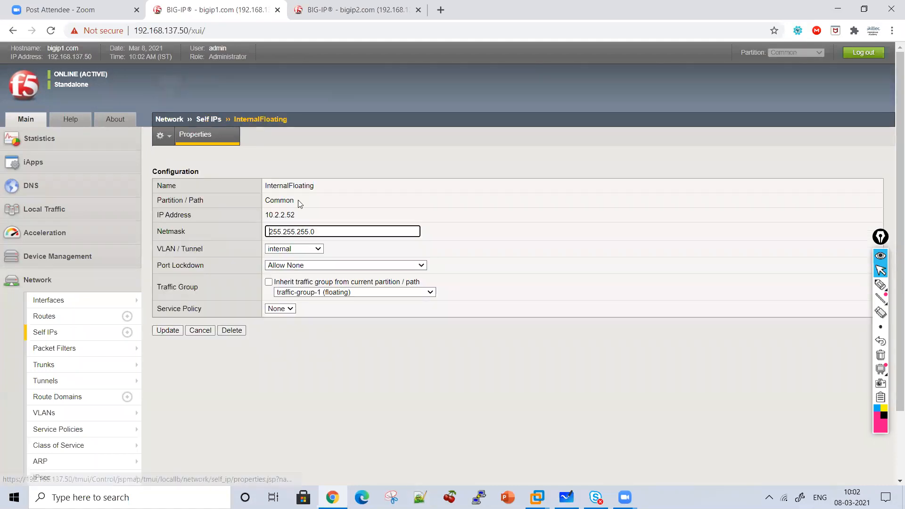
left_click_drag(314, 187, 247, 184)
key("ctrl+c")
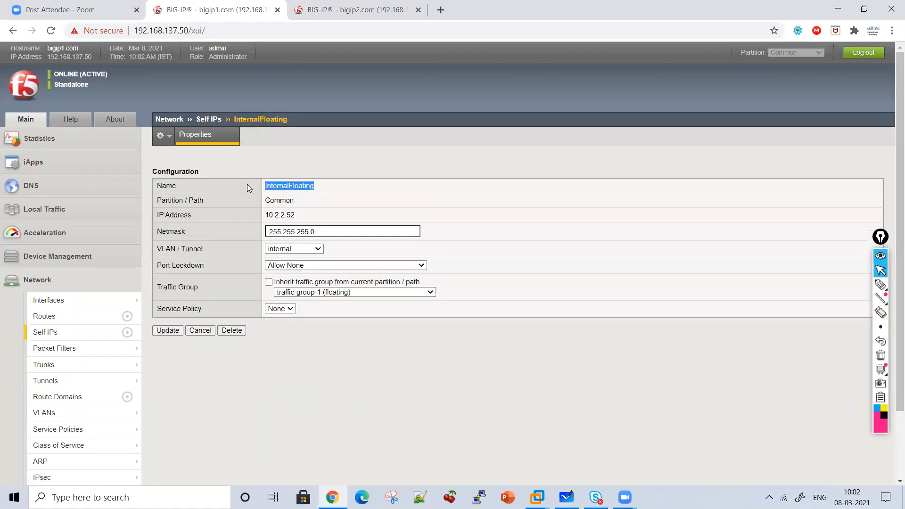
left_click(389, 4)
left_click(66, 332)
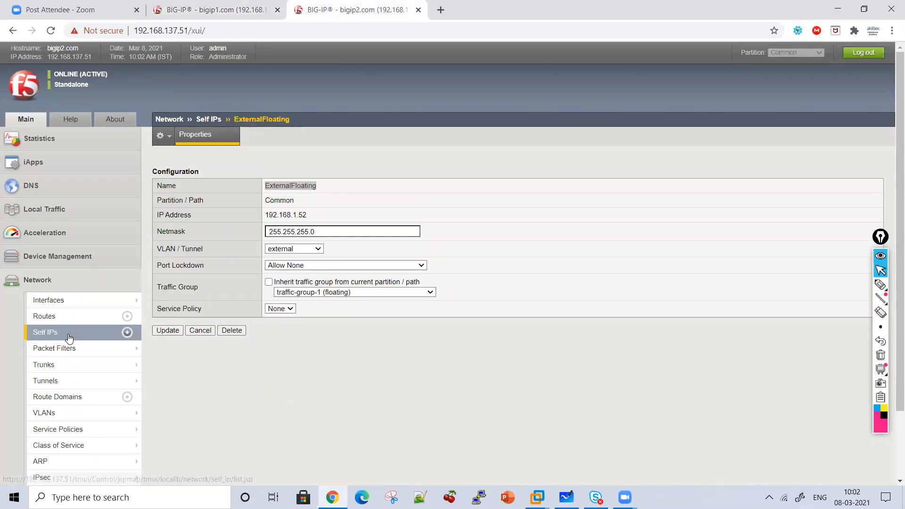
left_click(863, 169)
key("ctrl+v")
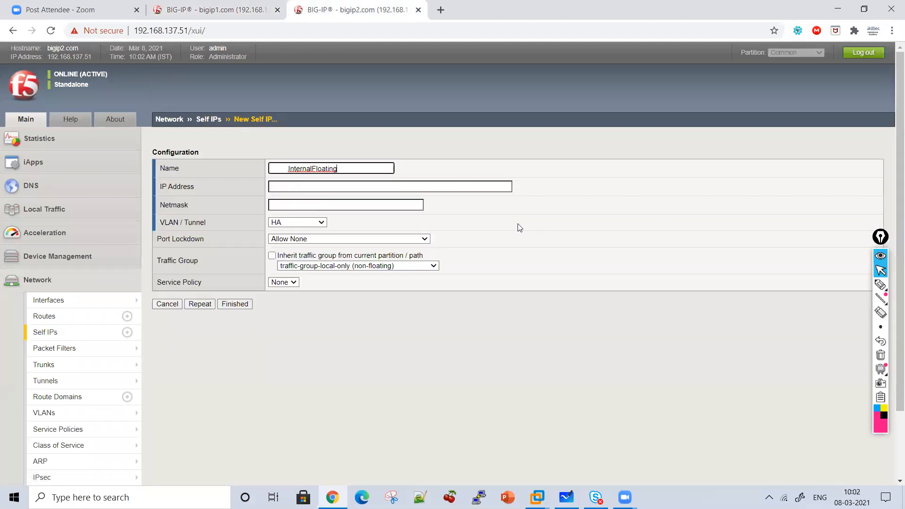
Give the new InternalFloating self IP the address 10.2.2.52 and netmask 255.255.255.0
key("Tab")
type("10.2.2.52")
key("Tab")
type("255.2")
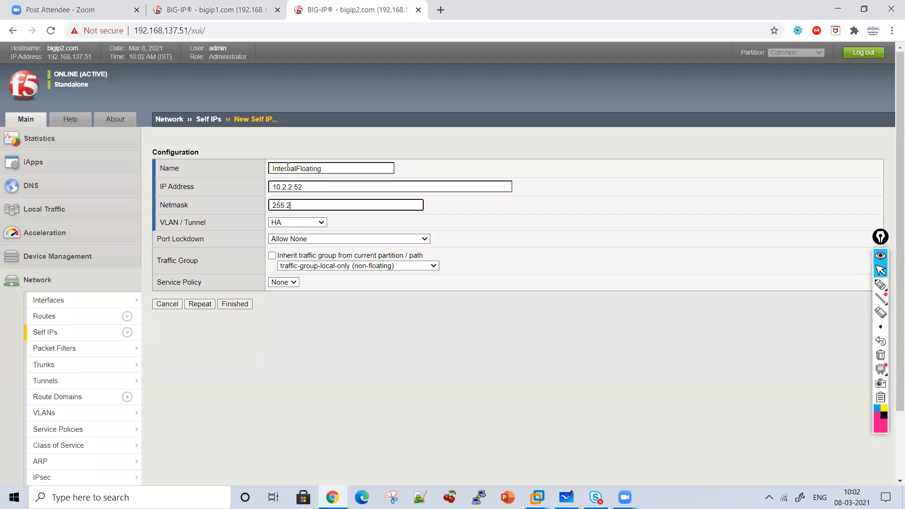
type("55.255.0")
Set bigip2.com's InternalFloating to the internal VLAN and traffic-group-1 (floating)
left_click(292, 222)
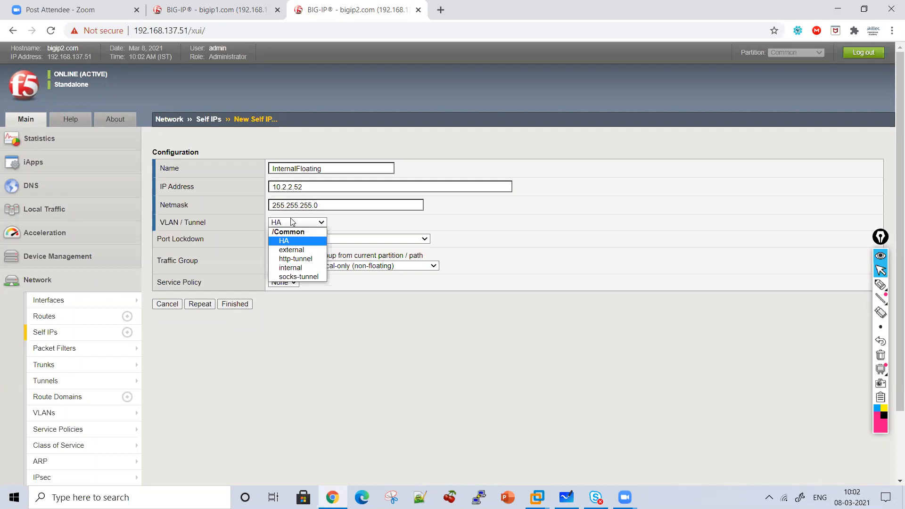
left_click(292, 269)
left_click(302, 266)
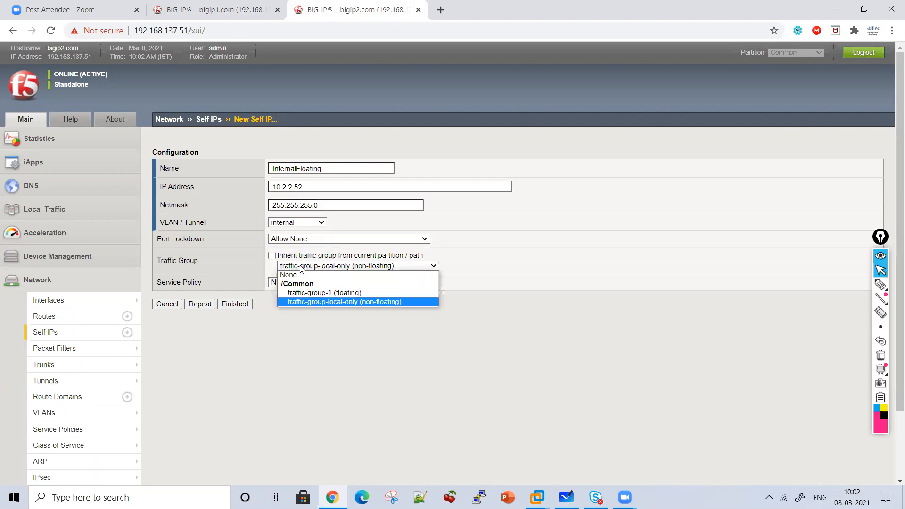
left_click(303, 293)
Set the port lockdown of bigip1.com's InternalFloating self IP to Allow All and save the change
left_click(215, 10)
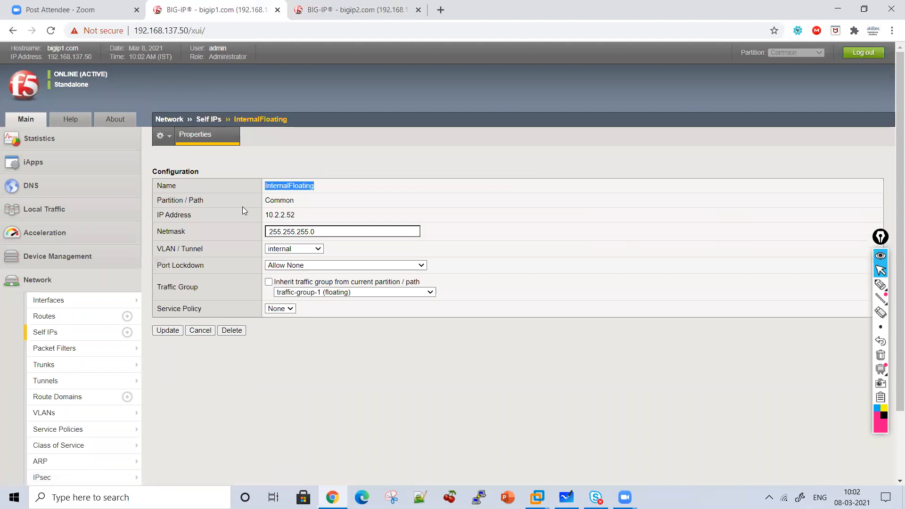
left_click(294, 266)
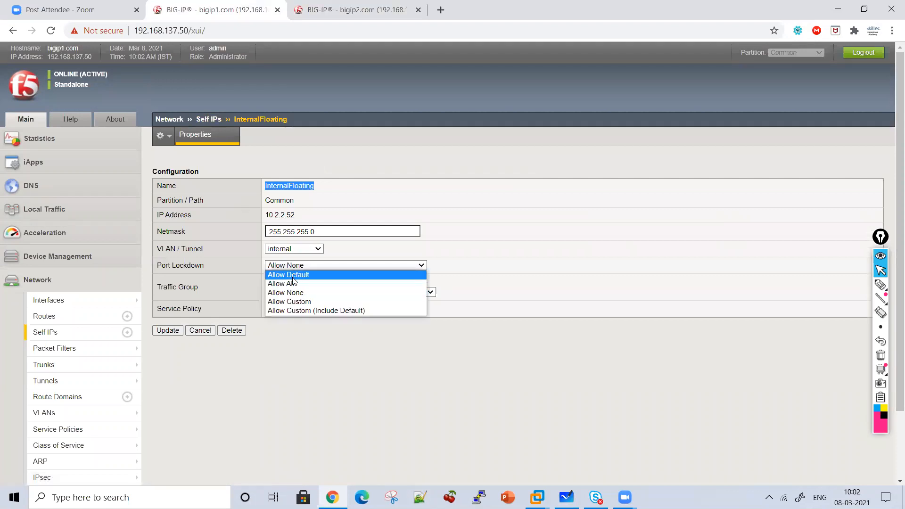
left_click(293, 283)
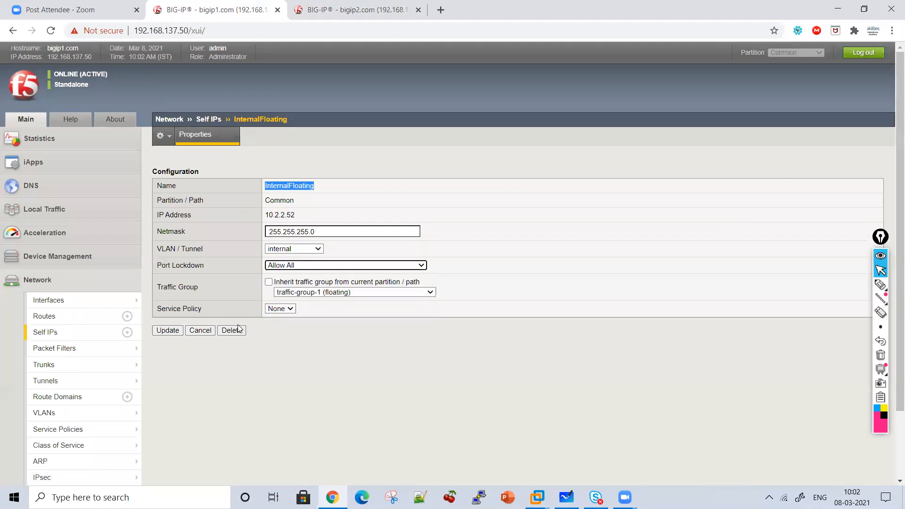
left_click(166, 332)
Set the port lockdown of the new InternalFloating self IP on bigip2.com to Allow All
left_click(354, 10)
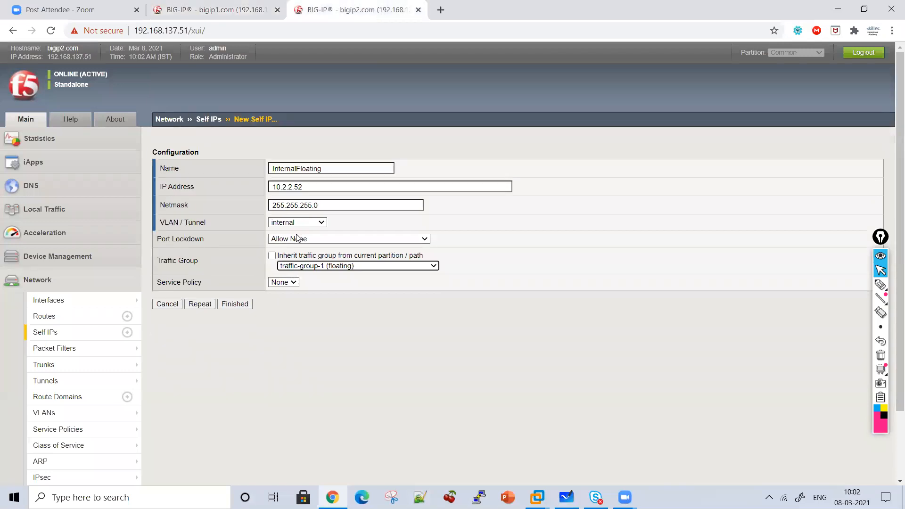
left_click(299, 240)
left_click(293, 258)
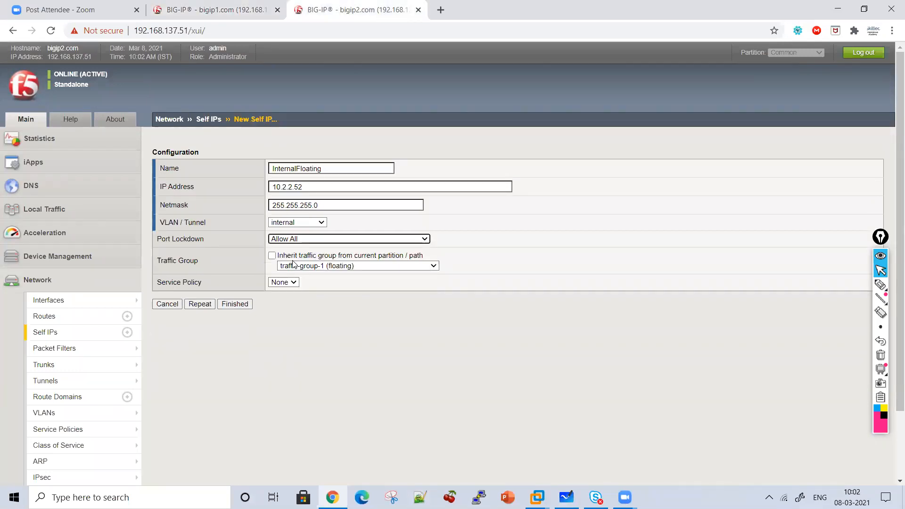
Check the properties of the ExternalSelf and InternalFloating self IPs on bigip1.com
left_click(197, 5)
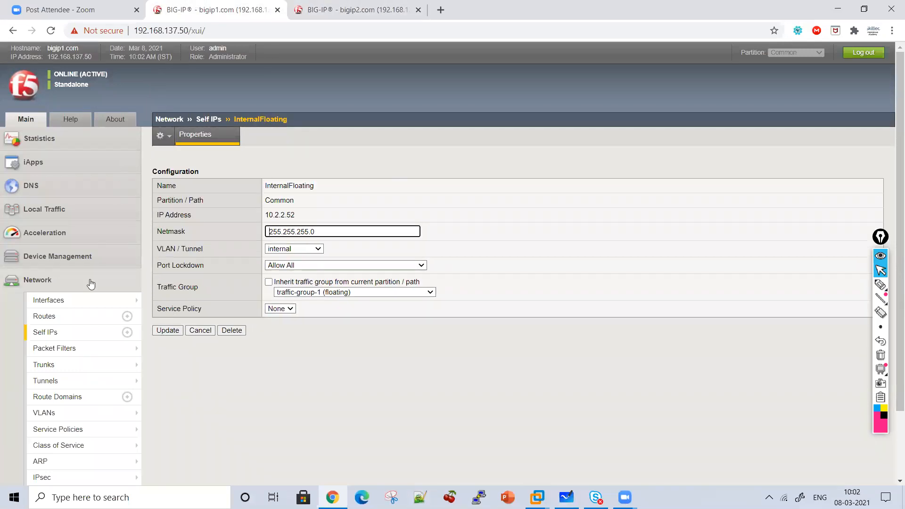
left_click(77, 340)
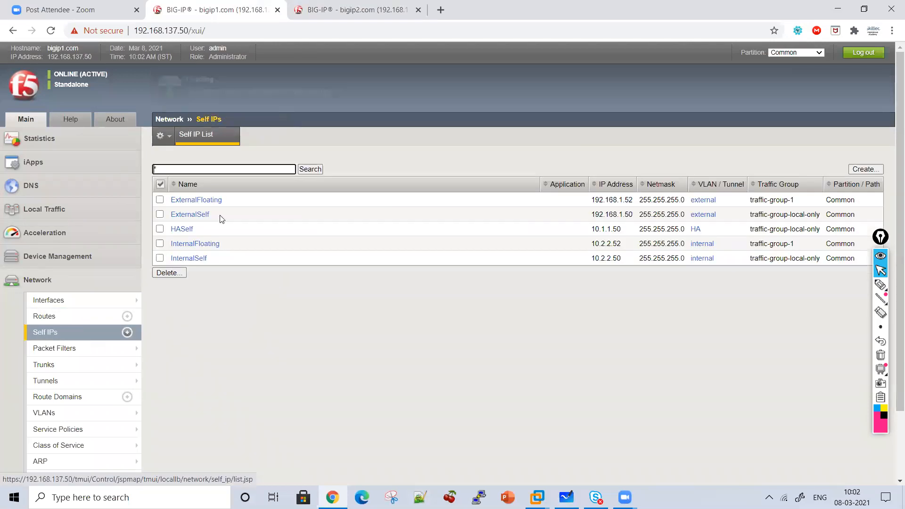
left_click(188, 216)
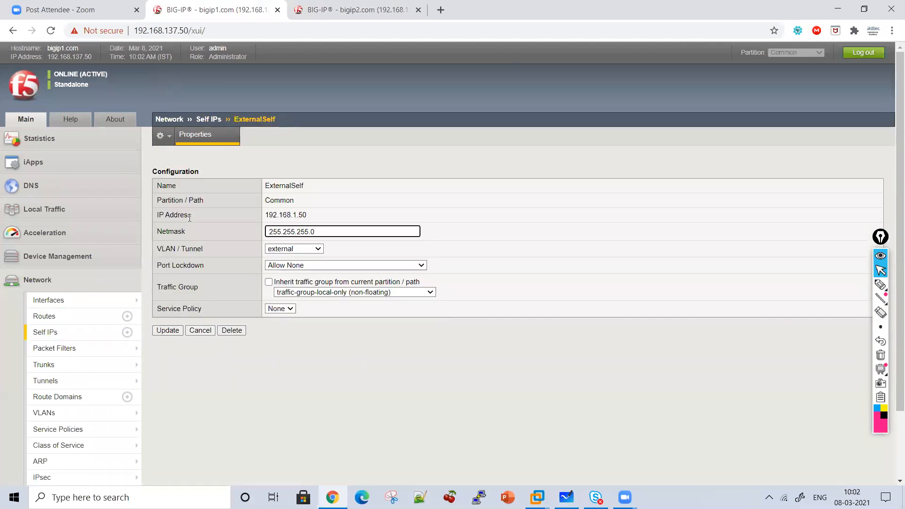
left_click(102, 334)
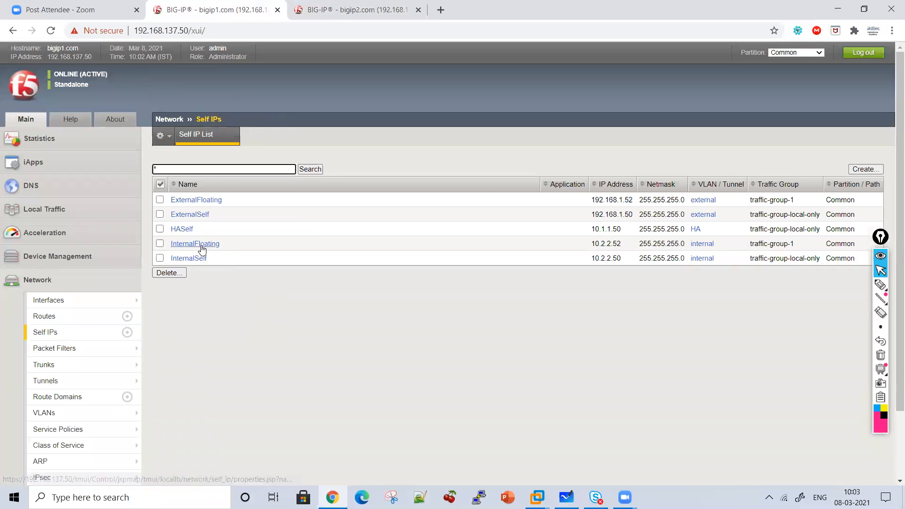
left_click(202, 244)
Finish creating InternalFloating on bigip2.com and return to the self IP list on bigip1.com
left_click(299, 5)
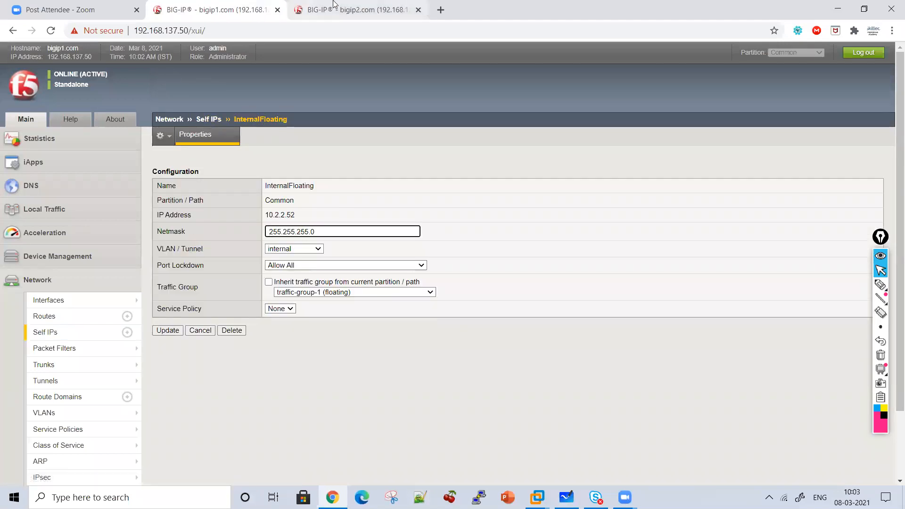
left_click(235, 304)
left_click(251, 6)
left_click(59, 337)
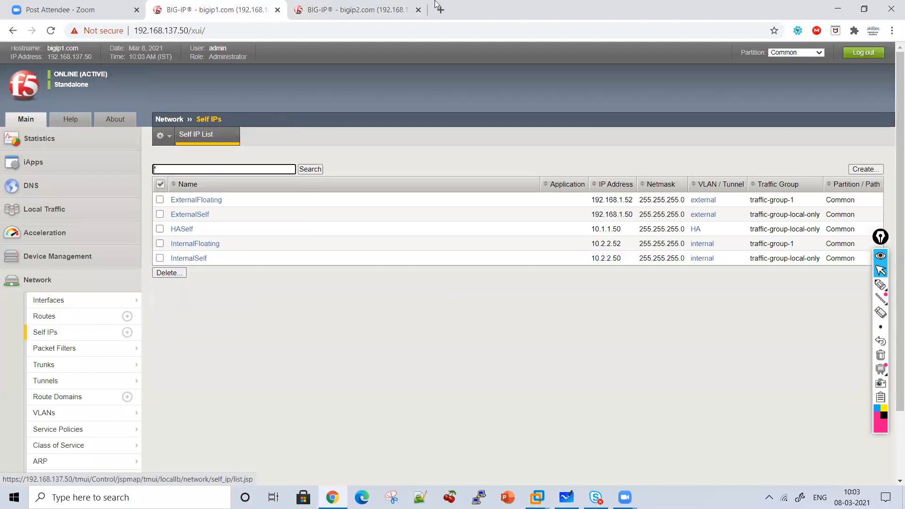
Compare the self IP lists of bigip1.com and bigip2.com, including addresses, VLANs and traffic groups
left_click(395, 6)
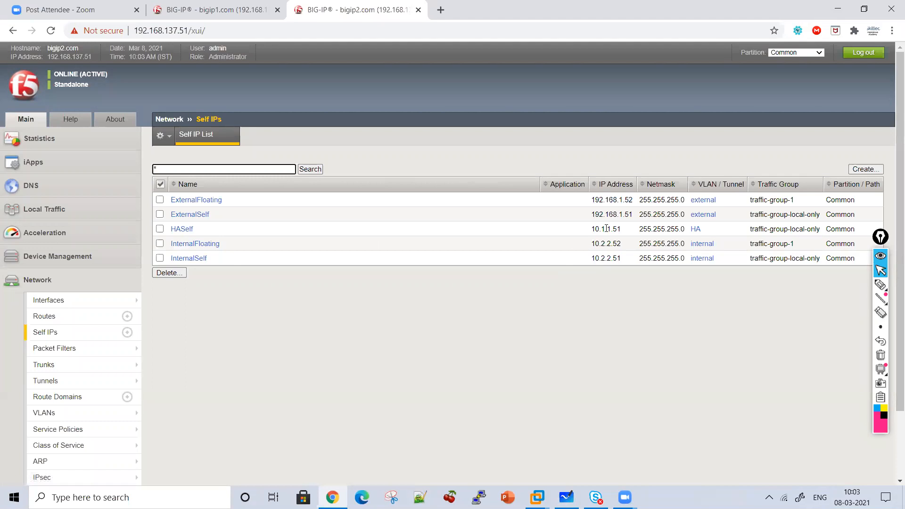
left_click(246, 6)
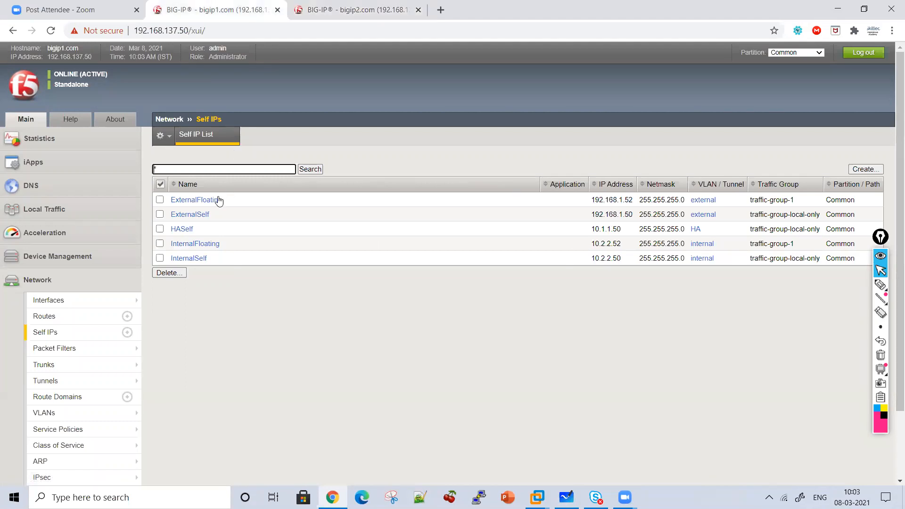
left_click(373, 8)
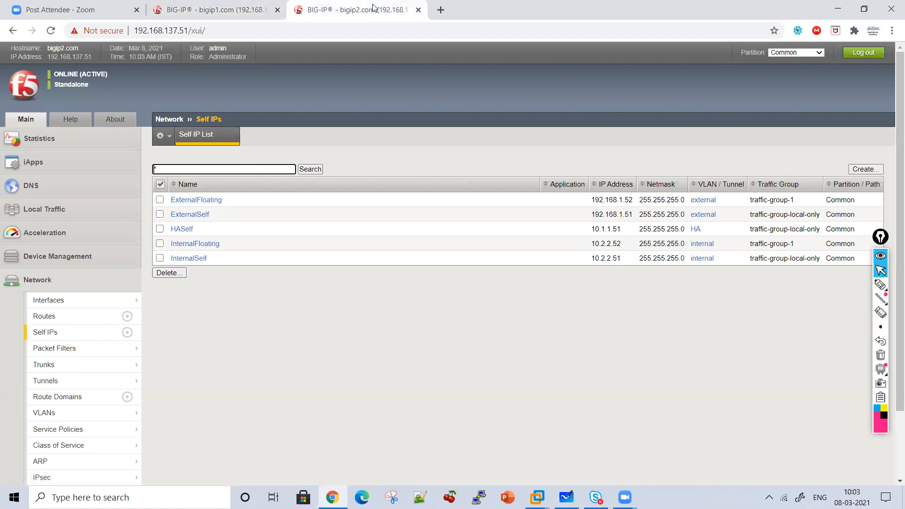
left_click(234, 6)
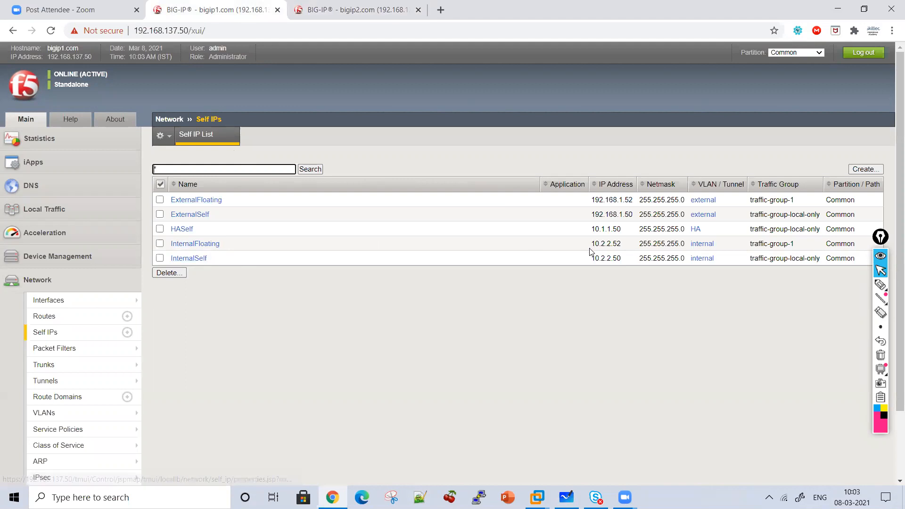
left_click(330, 5)
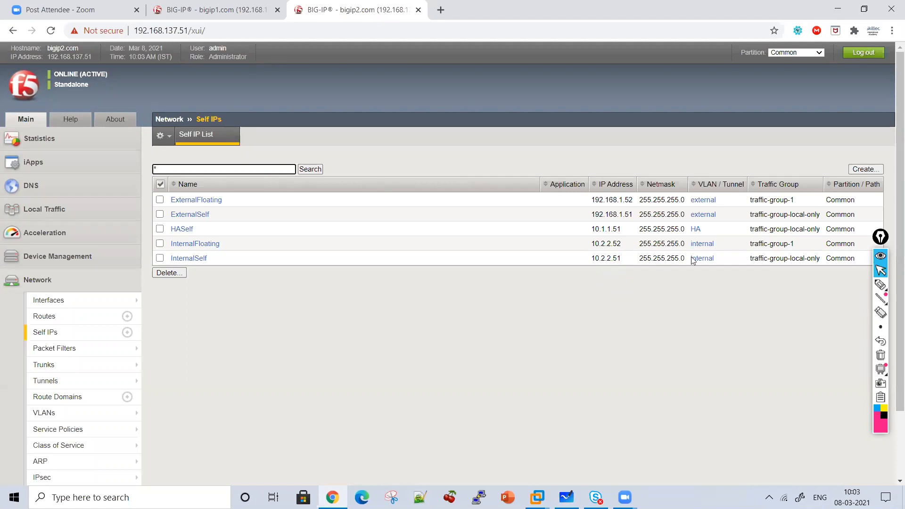
Handwrite "Device Group", "1 Config Sync" and "2 Failure IP" over bigip2.com's self IP list, and clear the annotations
left_click(881, 284)
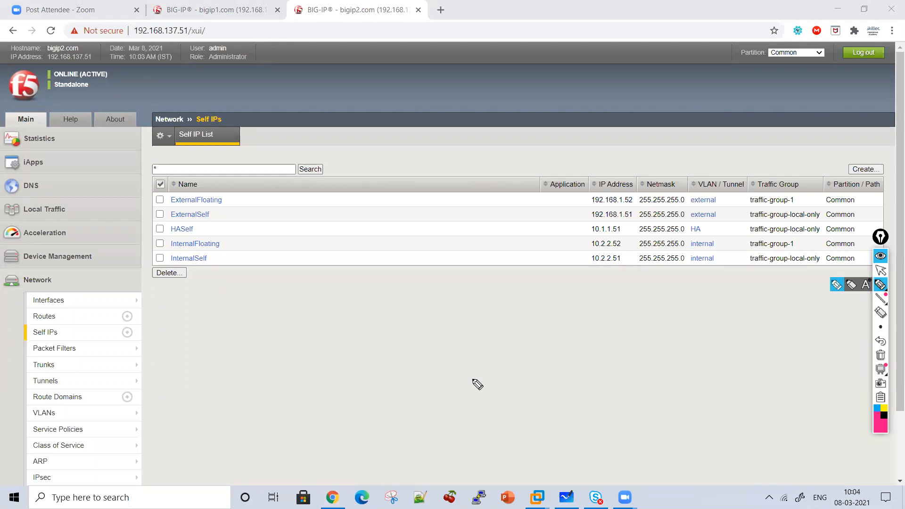
left_click(339, 144)
mouse_move(339, 195)
left_mouse_down()
mouse_move(430, 216)
mouse_move(487, 203)
mouse_move(465, 219)
mouse_move(573, 221)
mouse_move(602, 248)
mouse_move(461, 242)
left_mouse_up()
mouse_move(349, 279)
left_mouse_down()
mouse_move(352, 293)
mouse_move(356, 267)
mouse_move(410, 269)
mouse_move(471, 299)
mouse_move(560, 297)
mouse_move(584, 315)
mouse_move(612, 297)
mouse_move(679, 307)
left_mouse_up()
mouse_move(317, 344)
left_mouse_down()
mouse_move(347, 366)
mouse_move(330, 329)
left_mouse_up()
left_click(369, 359)
mouse_move(375, 361)
left_mouse_down()
mouse_move(403, 354)
mouse_move(547, 377)
mouse_move(577, 347)
mouse_move(602, 377)
mouse_move(593, 342)
left_mouse_up()
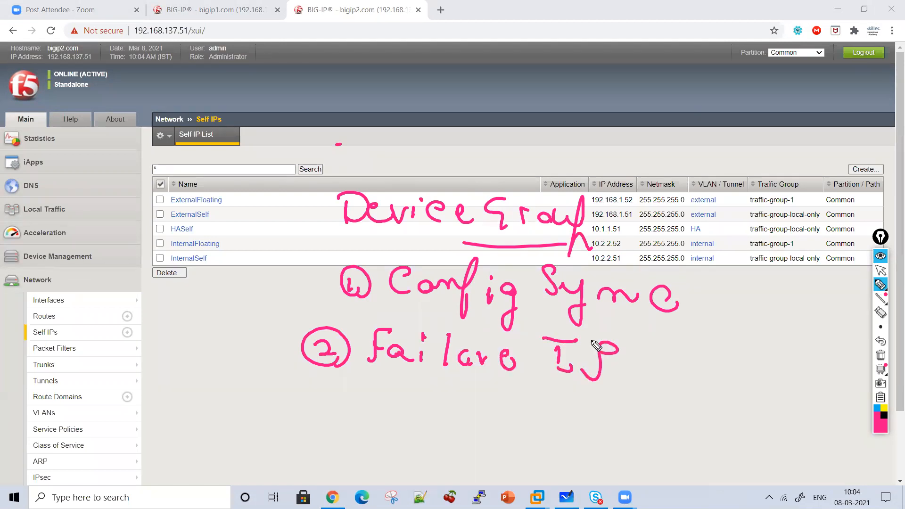
left_click(880, 357)
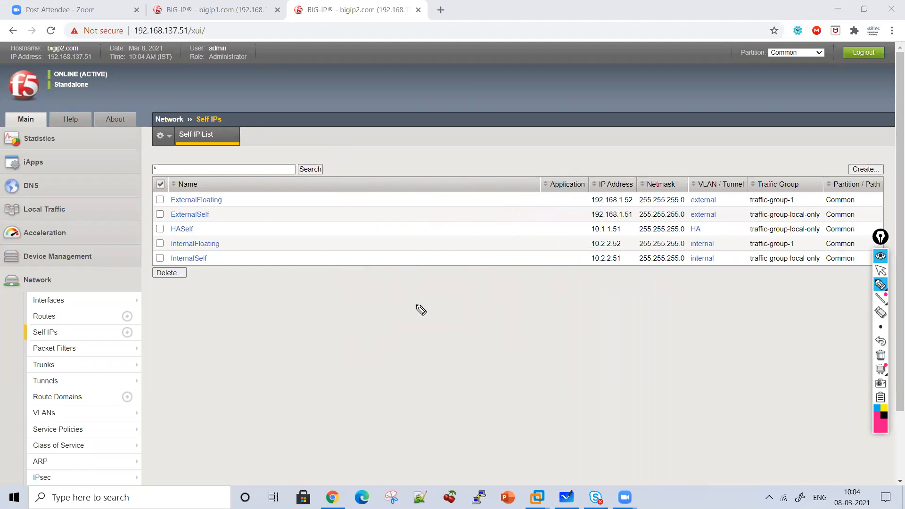
left_click(878, 276)
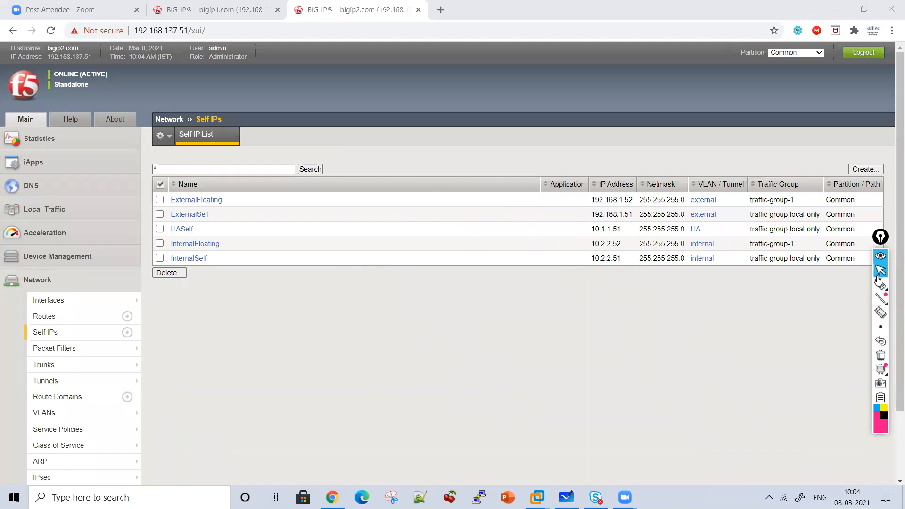
mouse_move(878, 281)
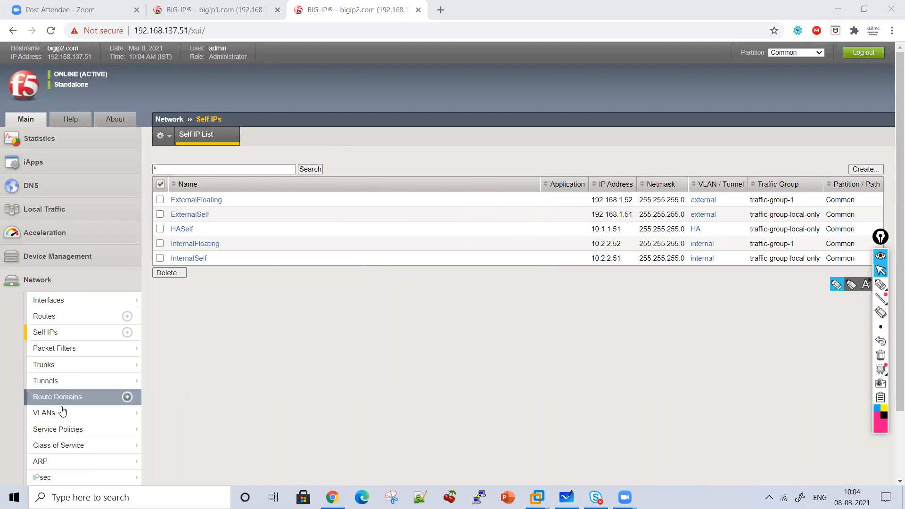
Open the device list on bigip2.com and expand Device Management on bigip1.com
left_click(46, 264)
left_click(46, 293)
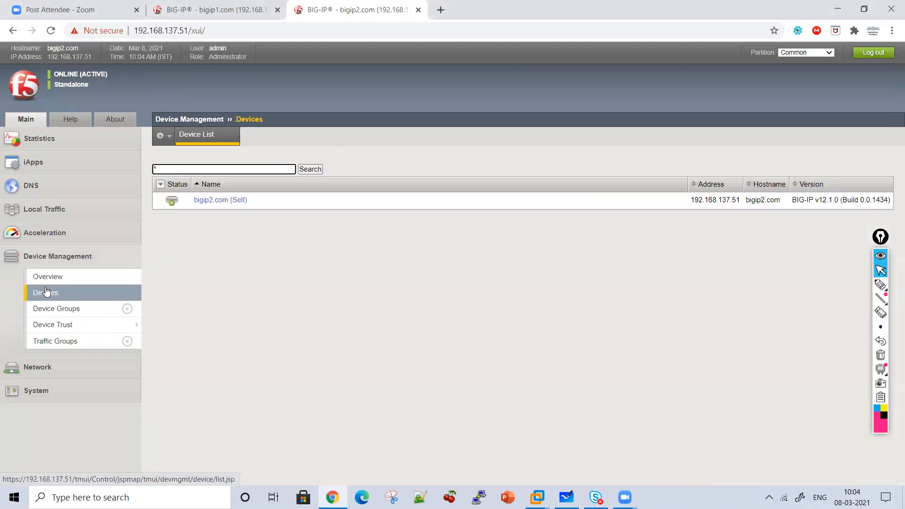
left_click(232, 9)
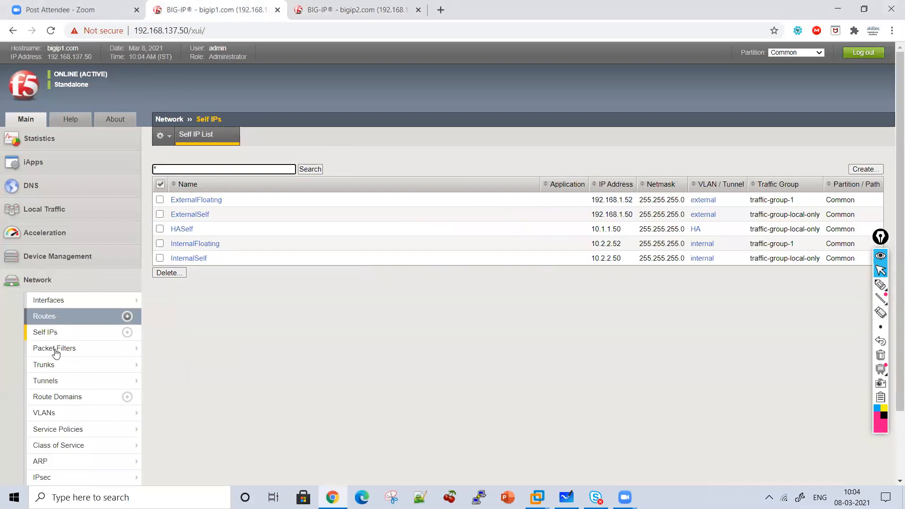
left_click(46, 252)
Mark Device Groups, Device Trust and Traffic Groups under Device Management with pen strokes, and clear the annotations
left_click(881, 285)
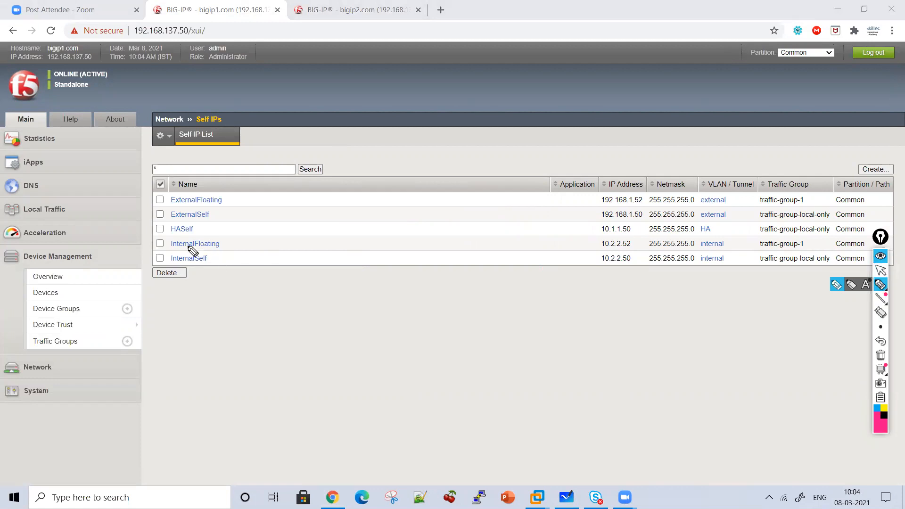
left_click_drag(117, 247, 173, 300)
left_click_drag(184, 339, 141, 356)
mouse_move(94, 312)
left_mouse_down()
mouse_move(123, 309)
mouse_move(106, 336)
mouse_move(115, 345)
mouse_move(99, 353)
left_mouse_up()
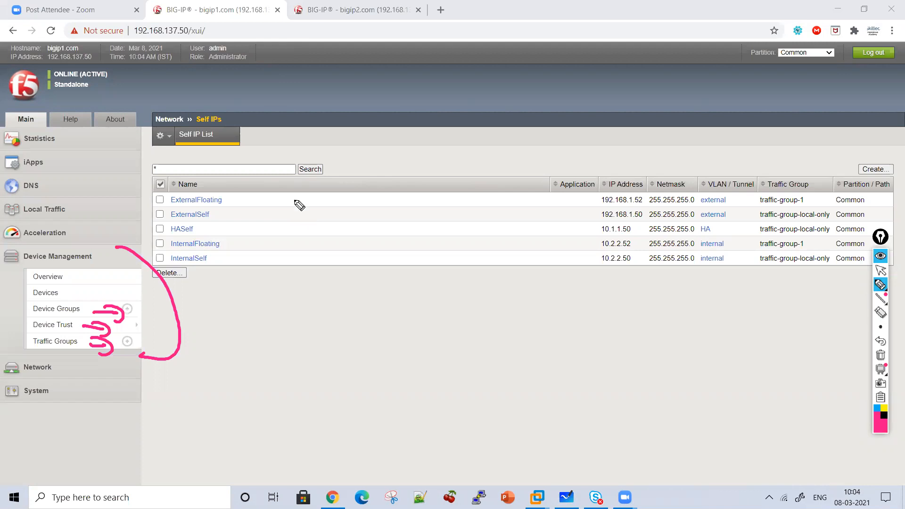
left_click(878, 272)
left_click(881, 355)
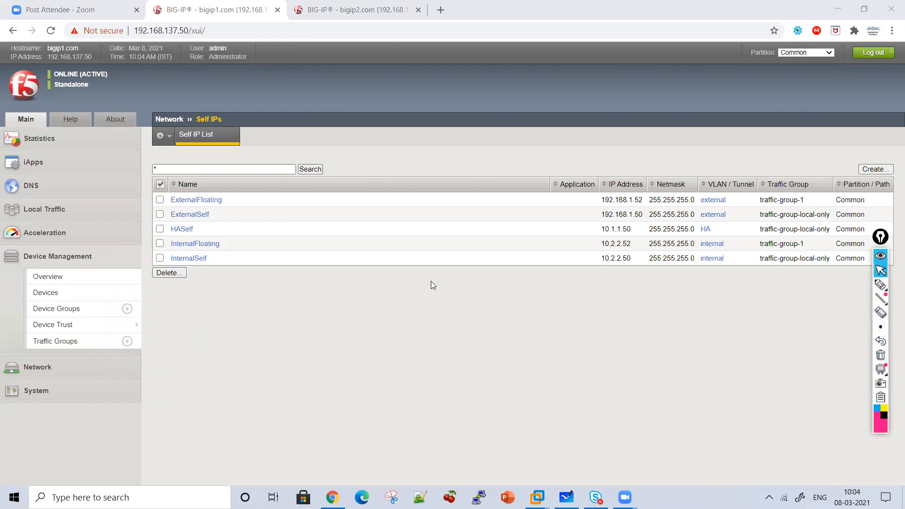
Open the ConfigSync settings of the bigip1.com device from its device properties
left_click(64, 293)
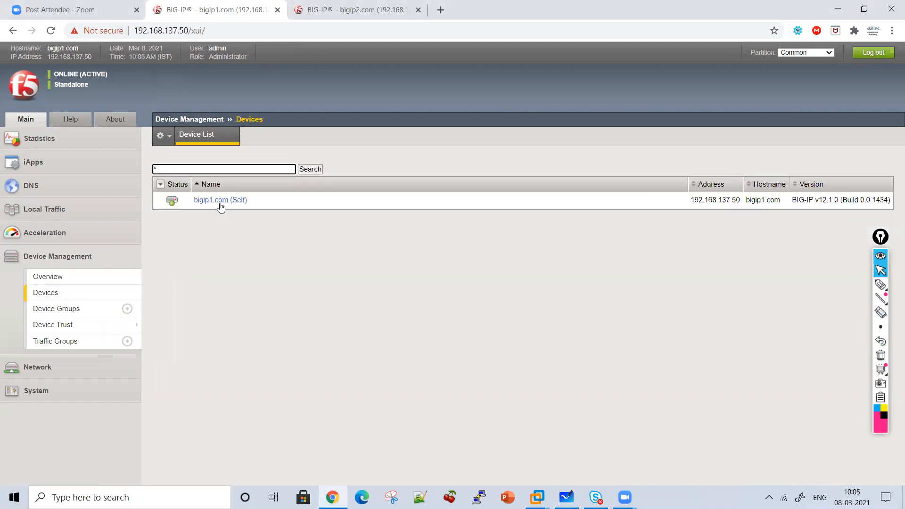
left_click(221, 201)
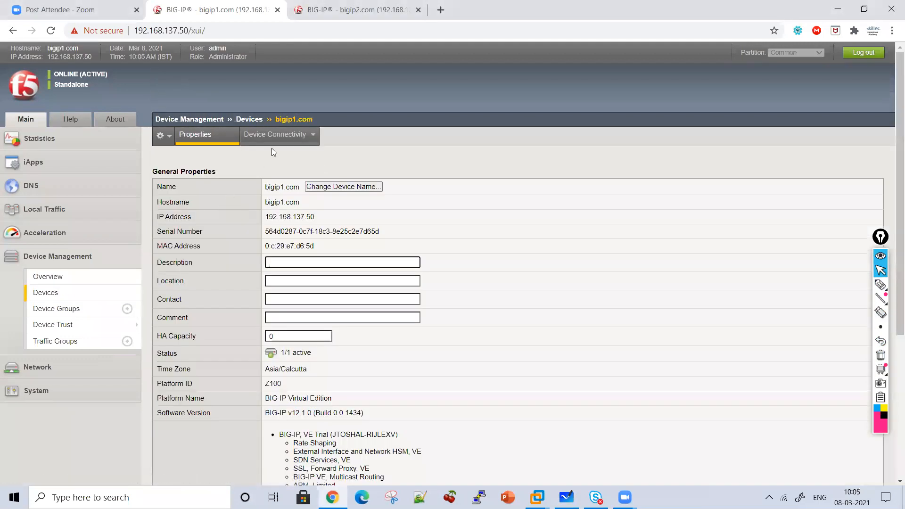
mouse_move(274, 139)
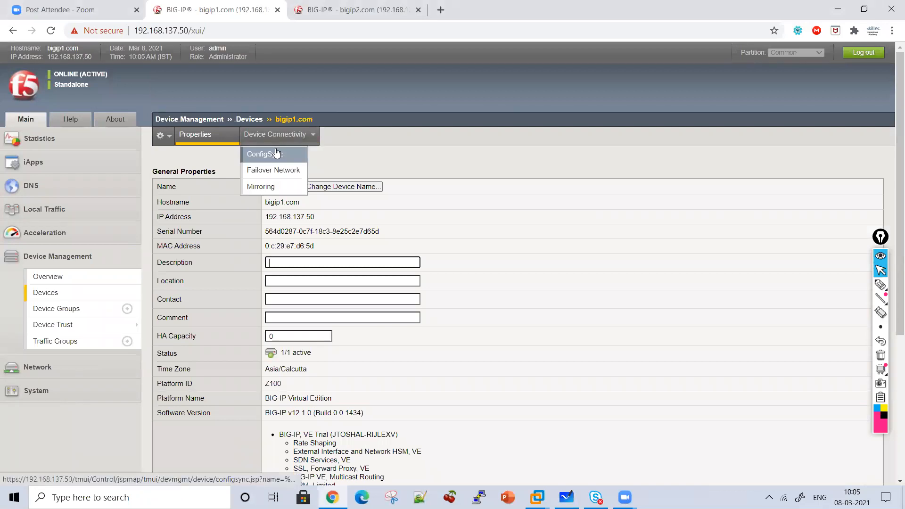
left_click(67, 298)
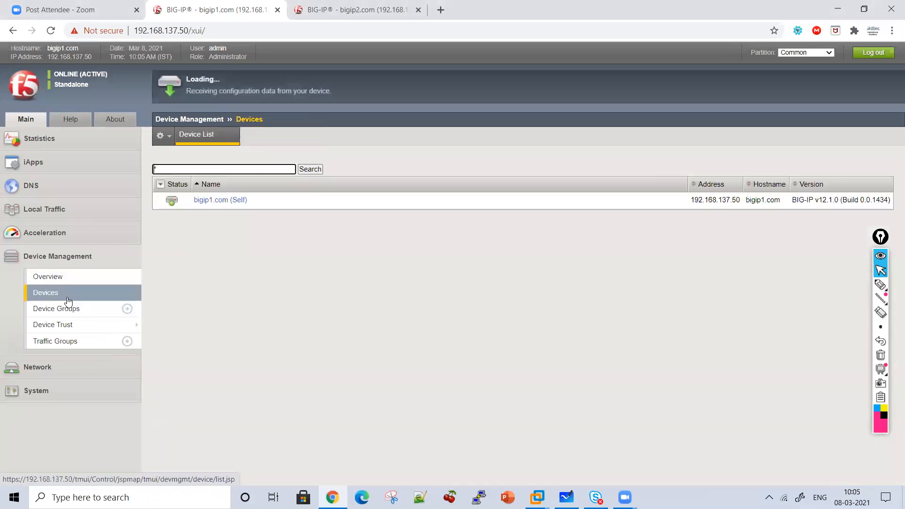
left_click(216, 201)
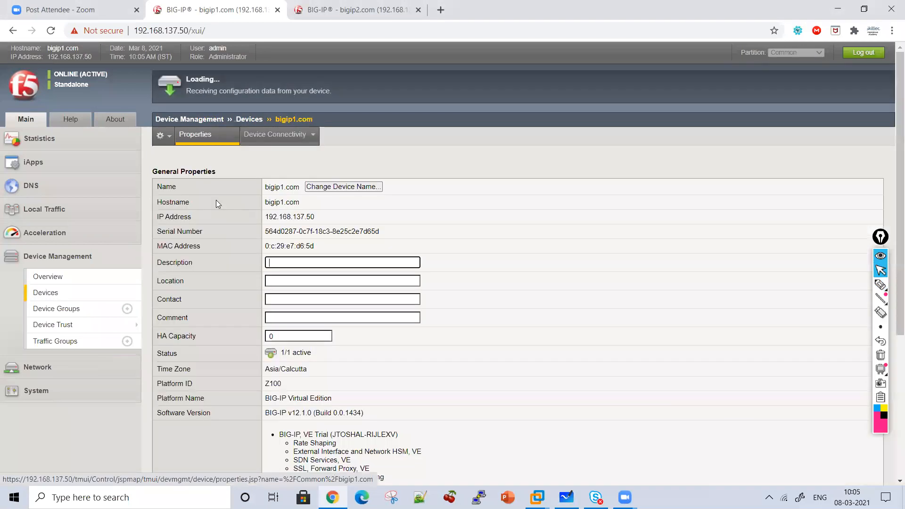
mouse_move(275, 136)
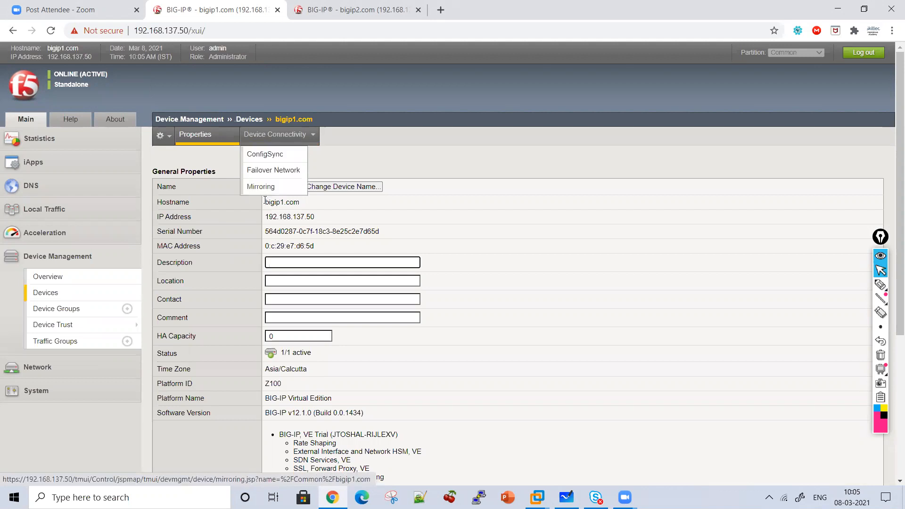
left_click(255, 154)
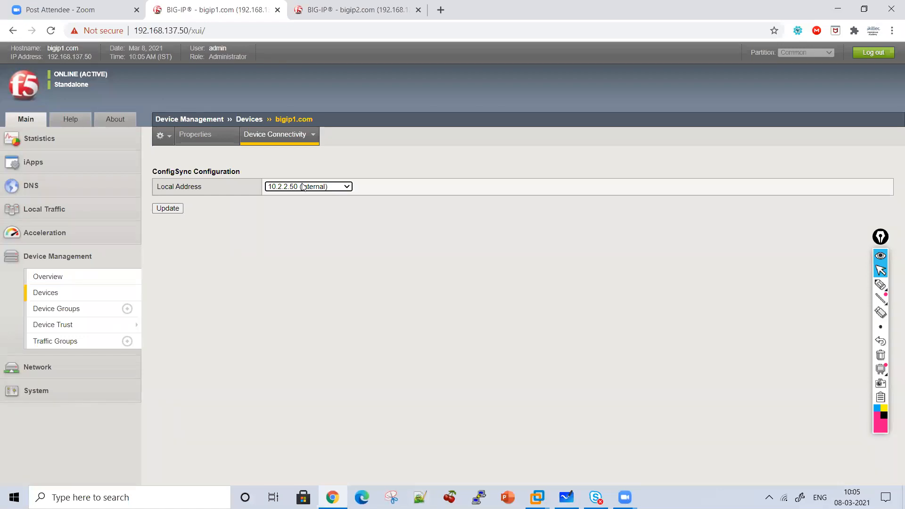
Handwrite a downward arrow sequence of Vlan, IP and Sync beside the ConfigSync local address setting
left_click(881, 284)
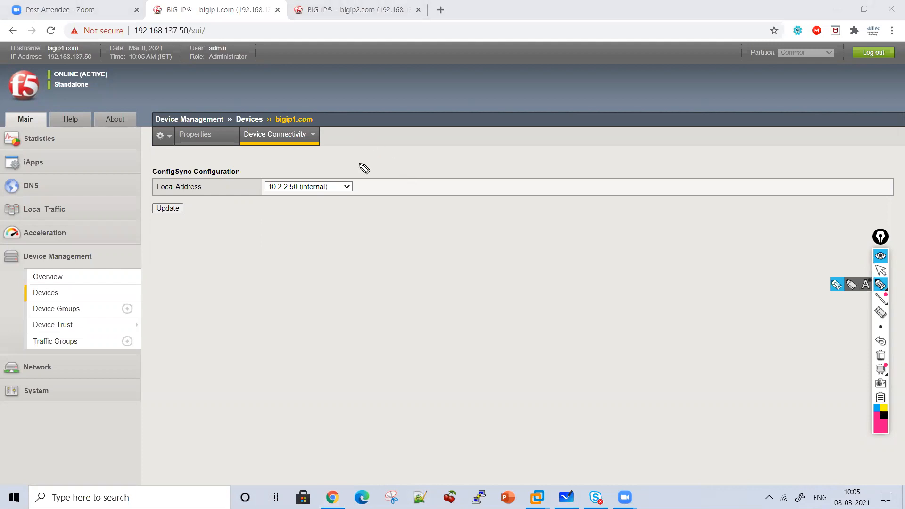
left_click_drag(400, 159, 401, 199)
mouse_move(388, 178)
left_mouse_down()
mouse_move(417, 187)
mouse_move(461, 232)
mouse_move(486, 228)
left_mouse_up()
mouse_move(428, 248)
left_mouse_down()
mouse_move(499, 296)
mouse_move(512, 274)
left_mouse_up()
left_click(439, 312)
left_click_drag(440, 313, 444, 340)
left_click_drag(429, 320, 455, 324)
left_click_drag(404, 338, 392, 365)
mouse_move(413, 355)
left_mouse_down()
mouse_move(422, 361)
mouse_move(418, 389)
left_mouse_up()
mouse_move(435, 375)
left_mouse_down()
mouse_move(485, 377)
mouse_move(474, 381)
mouse_move(566, 367)
left_mouse_up()
left_click(575, 367)
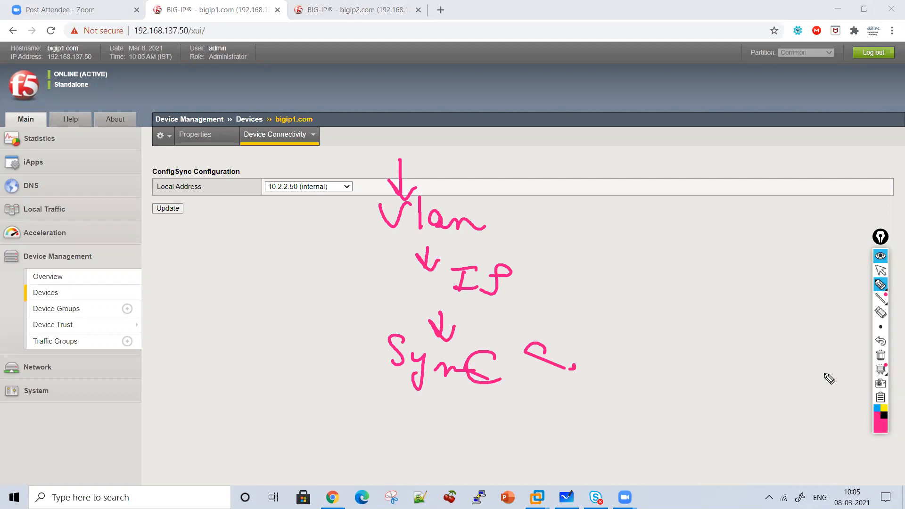
Replace the handwritten sequence with further pen notes on the ConfigSync page, and clear all the annotations
left_click(878, 358)
mouse_move(329, 225)
left_mouse_down()
mouse_move(337, 248)
mouse_move(316, 232)
left_mouse_up()
mouse_move(296, 263)
left_mouse_down()
mouse_move(304, 287)
mouse_move(282, 293)
left_mouse_up()
mouse_move(302, 278)
left_mouse_down()
mouse_move(312, 315)
mouse_move(365, 295)
mouse_move(404, 293)
left_mouse_up()
mouse_move(495, 264)
left_mouse_down()
mouse_move(481, 263)
mouse_move(542, 302)
mouse_move(569, 257)
mouse_move(588, 267)
mouse_move(606, 309)
left_mouse_up()
mouse_move(625, 278)
left_mouse_down()
mouse_move(647, 292)
mouse_move(660, 279)
mouse_move(702, 289)
mouse_move(740, 256)
left_mouse_up()
left_click_drag(660, 249, 708, 263)
mouse_move(405, 350)
left_mouse_down()
mouse_move(424, 344)
mouse_move(481, 370)
mouse_move(671, 338)
mouse_move(691, 348)
mouse_move(721, 327)
mouse_move(755, 350)
left_mouse_up()
left_click_drag(682, 335, 699, 334)
mouse_move(620, 420)
left_mouse_down()
mouse_move(723, 394)
mouse_move(748, 410)
left_mouse_up()
left_click(703, 373)
left_click(880, 355)
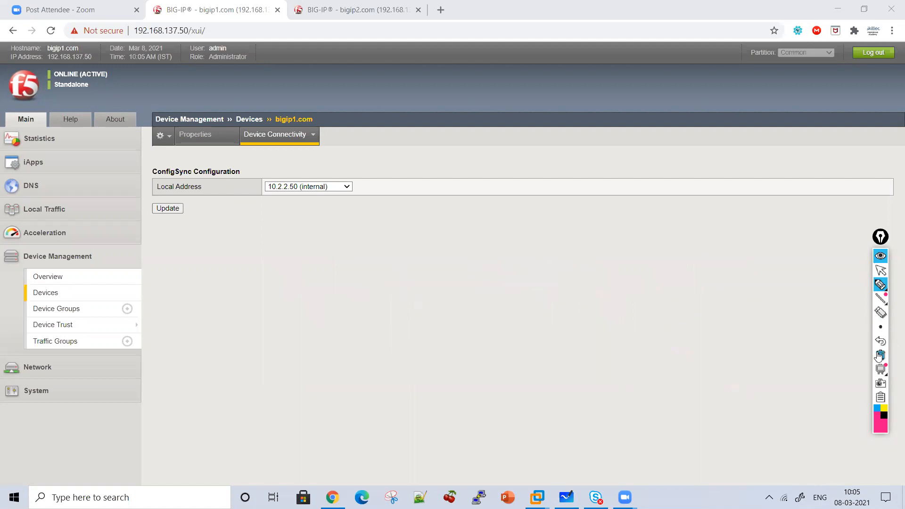
left_click(881, 270)
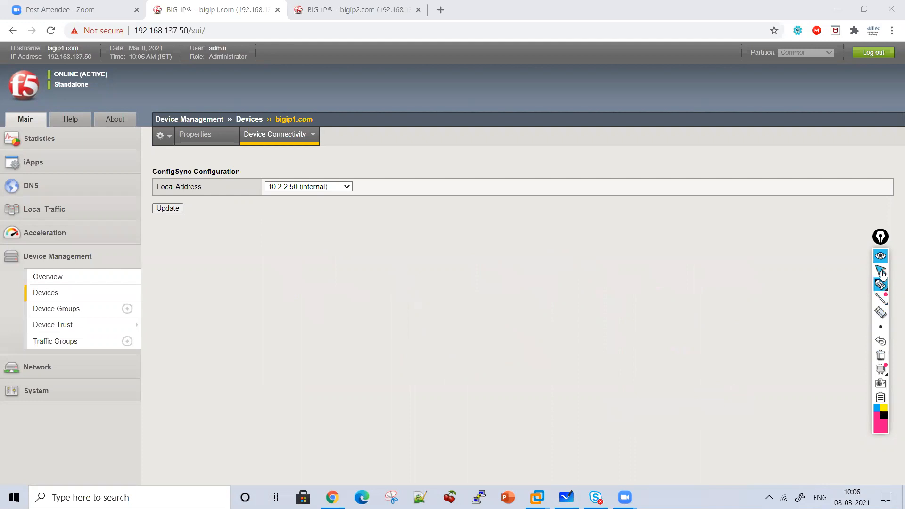
Set the ConfigSync local address of bigip1.com to 10.1.1.50 (HA) and apply the update
left_click(274, 188)
left_click(273, 207)
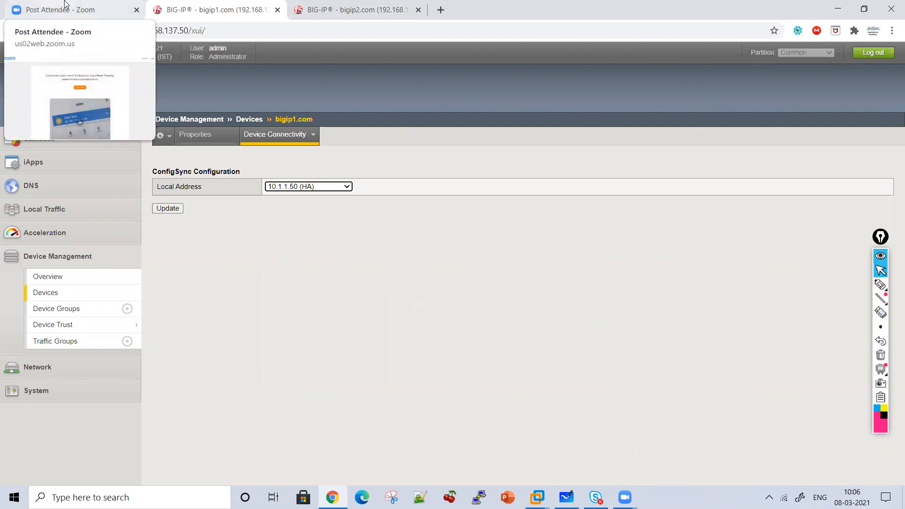
mouse_move(304, 144)
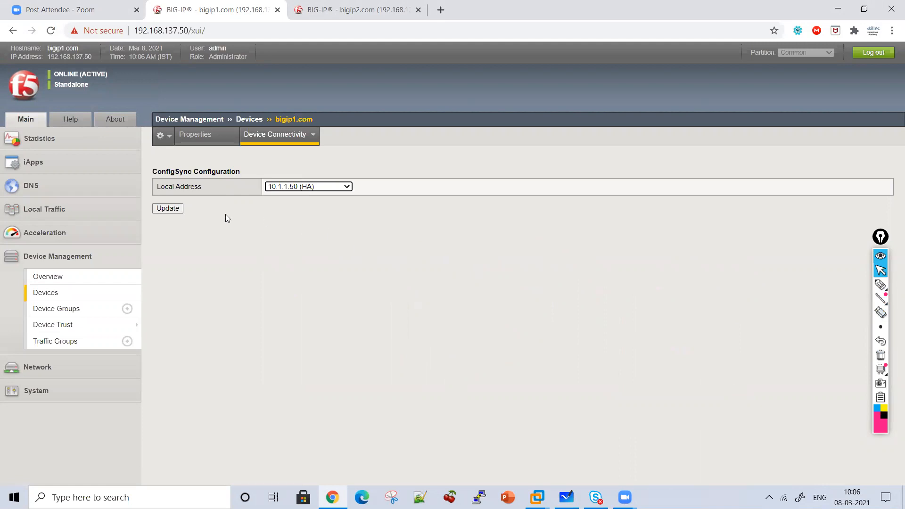
left_click(174, 210)
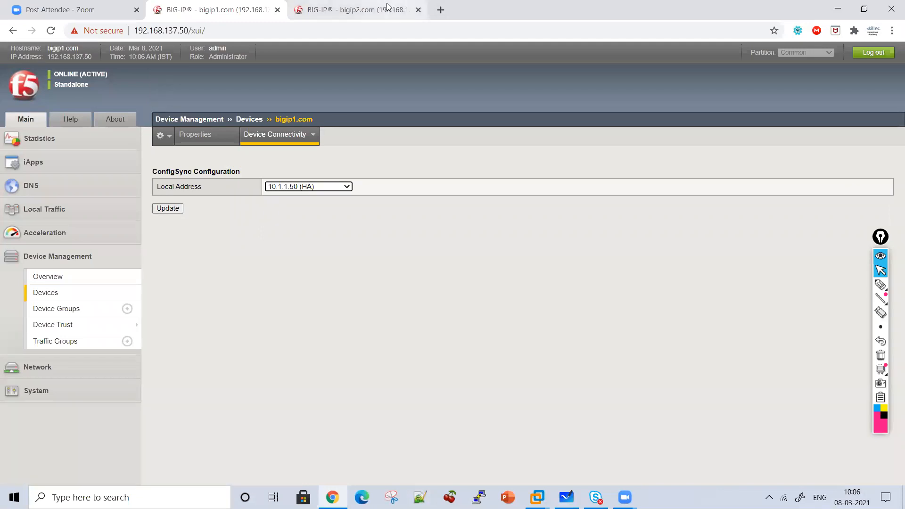
Set the ConfigSync local address of bigip2.com to 10.1.1.51 (HA) and apply the update
left_click(415, 6)
left_click(218, 206)
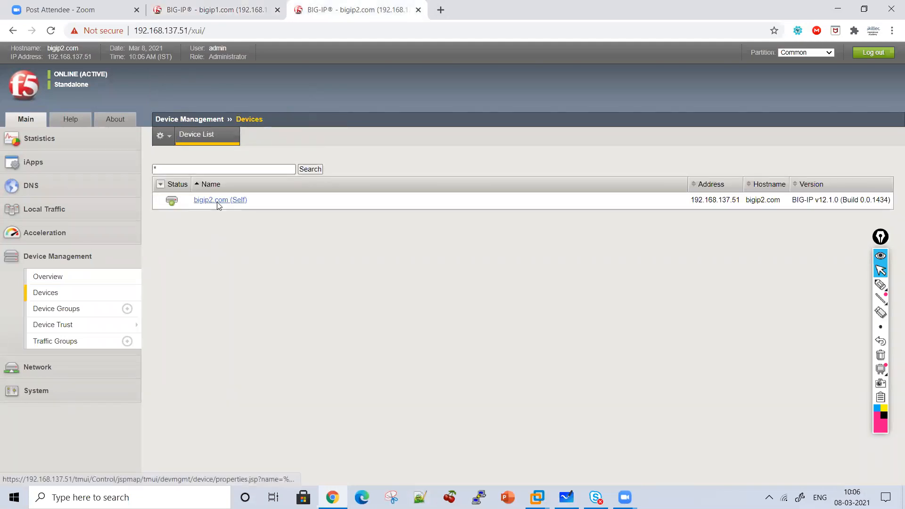
mouse_move(273, 136)
left_click(263, 154)
left_click(287, 187)
left_click(289, 206)
left_click(168, 208)
Delete the 10.2.2.50 unicast address from the failover network settings of bigip1.com
left_click(227, 7)
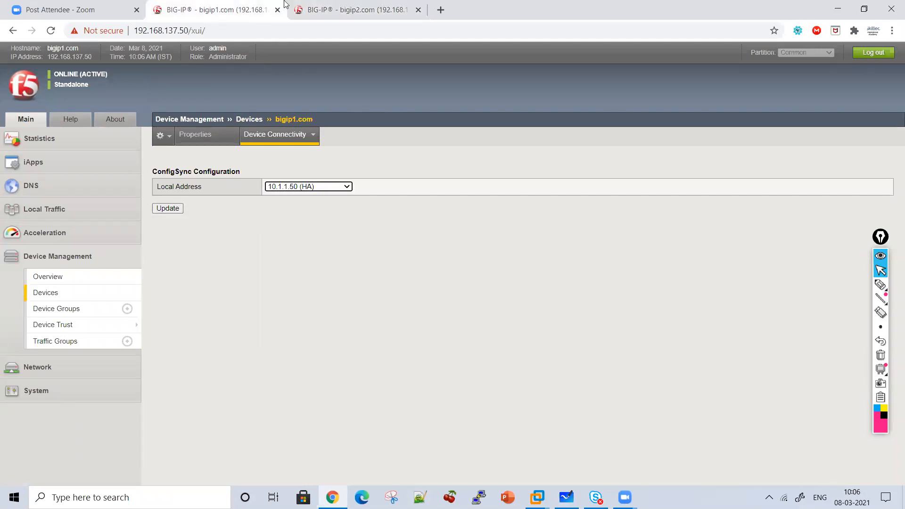
left_click(333, 8)
left_click(243, 5)
mouse_move(284, 148)
left_click(266, 164)
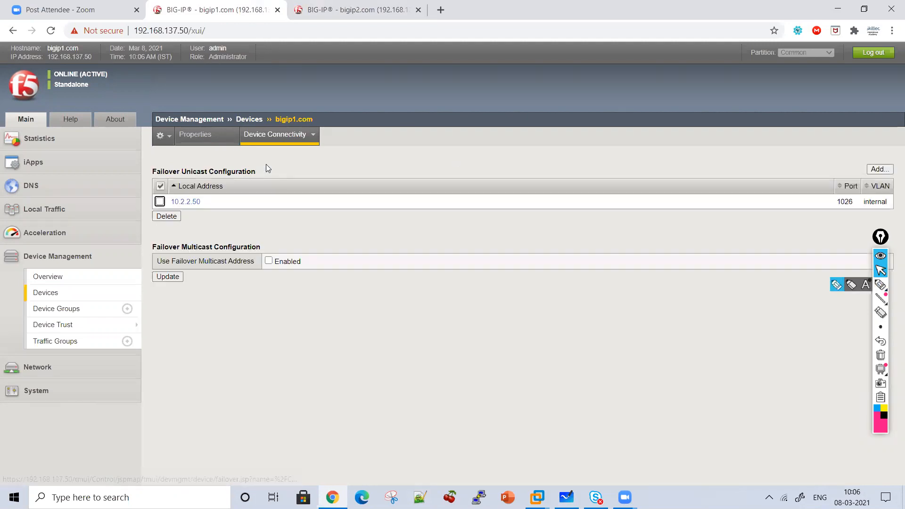
left_click(159, 202)
left_click(166, 218)
left_click(492, 97)
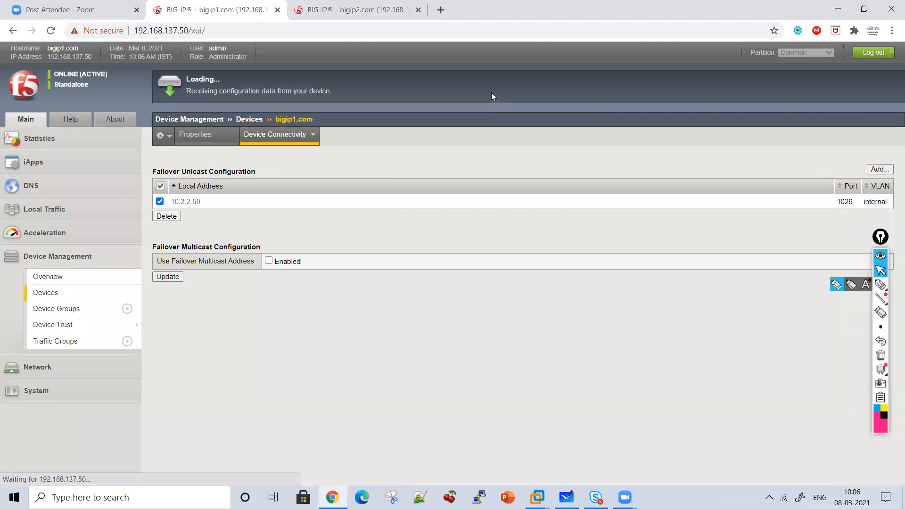
Handwrite the underlined title Failover Network, with an arrow to two circled devices labelled F51 and F52 below it
left_click(888, 297)
left_click(881, 285)
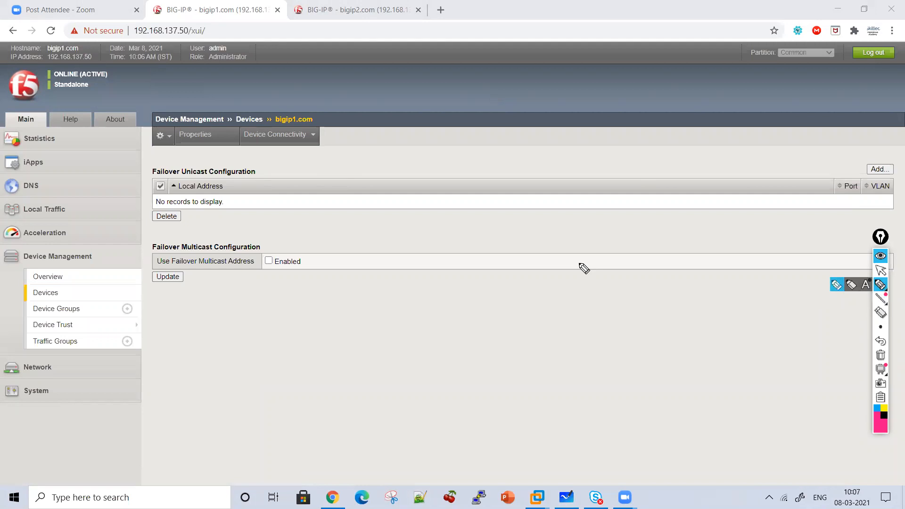
mouse_move(347, 229)
left_mouse_down()
mouse_move(364, 238)
mouse_move(380, 193)
mouse_move(433, 224)
mouse_move(471, 212)
mouse_move(502, 227)
mouse_move(597, 194)
mouse_move(670, 224)
mouse_move(704, 228)
mouse_move(722, 213)
mouse_move(745, 230)
mouse_move(503, 245)
left_mouse_up()
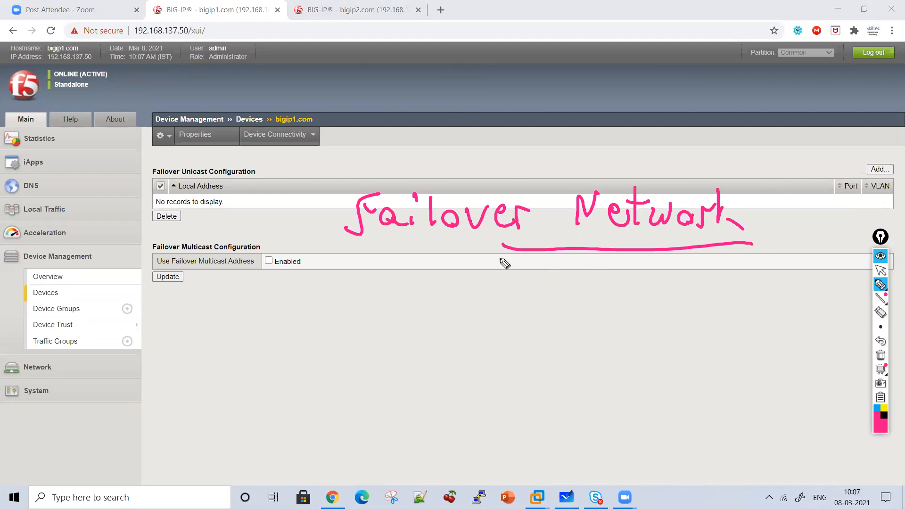
mouse_move(454, 257)
left_mouse_down()
mouse_move(456, 285)
mouse_move(471, 270)
left_mouse_up()
left_click_drag(373, 317, 353, 388)
left_click_drag(462, 367, 404, 316)
mouse_move(356, 343)
left_mouse_down()
mouse_move(343, 372)
mouse_move(373, 346)
mouse_move(377, 360)
left_mouse_up()
left_click_drag(405, 341, 410, 373)
left_click_drag(600, 300, 670, 294)
mouse_move(632, 328)
left_mouse_down()
mouse_move(612, 357)
mouse_move(691, 349)
left_mouse_up()
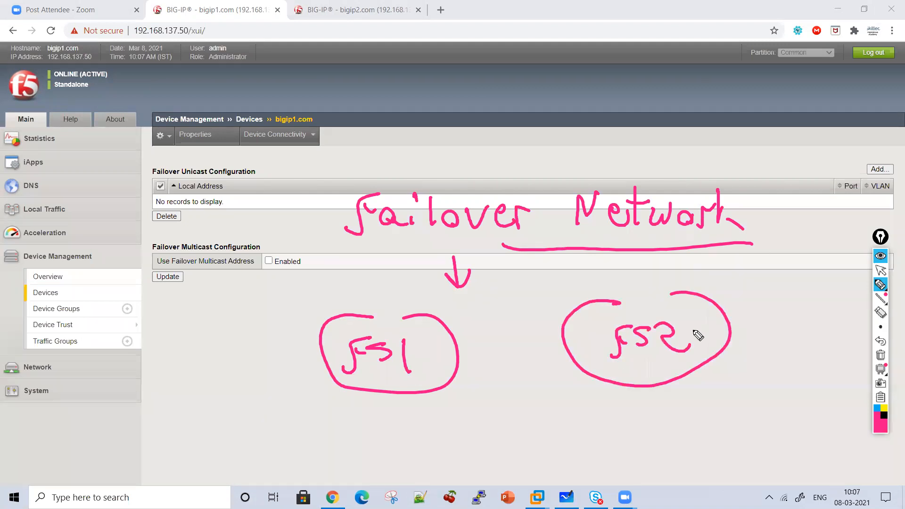
Handwrite How above F51, connect F51 to F52, strike out F52 and point an arrow at the title
mouse_move(371, 278)
left_mouse_down()
mouse_move(384, 288)
mouse_move(426, 276)
left_mouse_up()
mouse_move(441, 320)
left_mouse_down()
mouse_move(552, 297)
mouse_move(573, 317)
left_mouse_up()
left_click_drag(585, 284, 592, 295)
mouse_move(632, 262)
left_mouse_down()
mouse_move(611, 363)
mouse_move(655, 358)
left_mouse_up()
mouse_move(536, 148)
left_mouse_down()
mouse_move(546, 194)
mouse_move(560, 187)
left_mouse_up()
left_click_drag(538, 186, 551, 201)
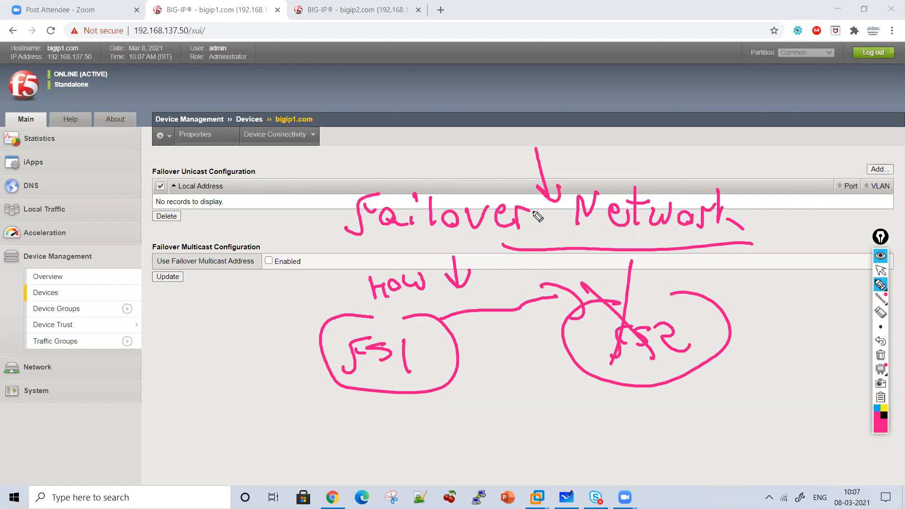
Handwrite a double-underlined Ping beside the F51 circle and add a curved stroke beside the unicast heading
left_click_drag(248, 153, 262, 186)
mouse_move(182, 293)
left_mouse_down()
mouse_move(186, 304)
mouse_move(230, 306)
mouse_move(264, 322)
left_mouse_up()
left_click(218, 282)
left_click_drag(193, 337, 264, 325)
left_click_drag(200, 356, 256, 348)
Draw three arrows running from F51 towards F52 and mark a cross beside them
left_click(490, 353)
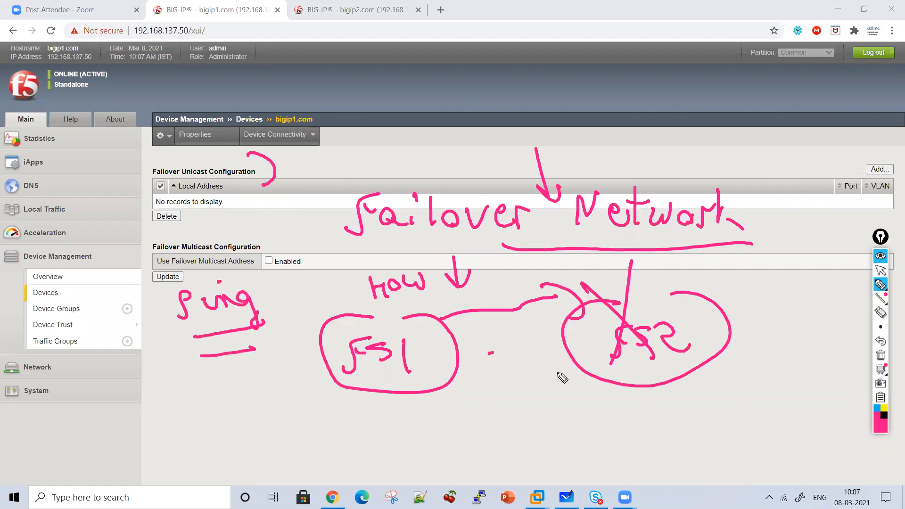
left_click_drag(490, 353, 577, 375)
left_click_drag(536, 351, 551, 386)
left_click_drag(490, 400, 572, 400)
left_click_drag(522, 385, 580, 392)
mouse_move(623, 380)
left_mouse_down()
mouse_move(597, 410)
mouse_move(628, 417)
mouse_move(511, 440)
left_mouse_up()
mouse_move(542, 421)
left_mouse_down()
mouse_move(611, 449)
mouse_move(587, 455)
left_mouse_up()
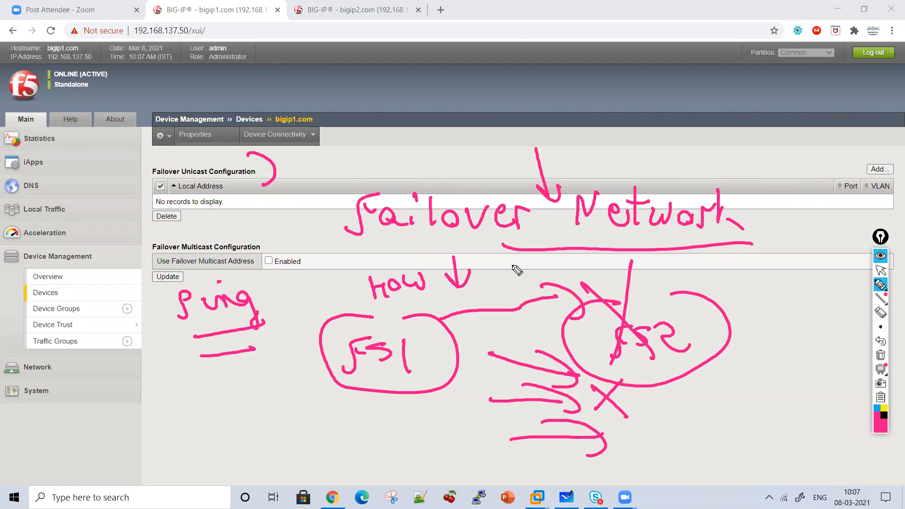
Handwrite Health Check above the Failover Network title, and clear all the annotations
left_click_drag(393, 125, 399, 157)
left_click_drag(398, 142, 414, 140)
mouse_move(410, 127)
left_mouse_down()
mouse_move(415, 154)
mouse_move(537, 139)
mouse_move(500, 101)
left_mouse_up()
mouse_move(561, 128)
left_mouse_down()
mouse_move(586, 119)
mouse_move(631, 141)
mouse_move(649, 131)
mouse_move(650, 148)
mouse_move(678, 155)
left_mouse_up()
mouse_move(628, 134)
left_mouse_down()
mouse_move(620, 145)
mouse_move(665, 134)
mouse_move(619, 177)
mouse_move(566, 184)
mouse_move(736, 270)
left_mouse_up()
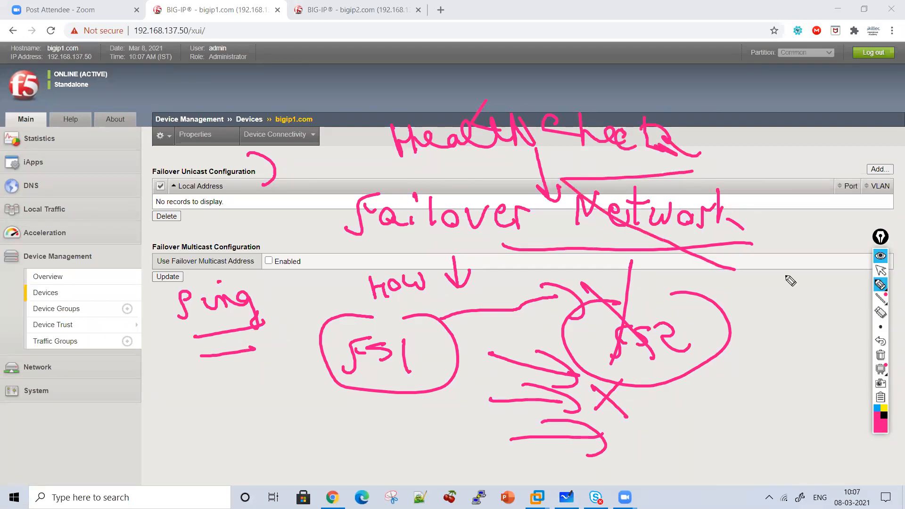
left_click(880, 354)
left_click(881, 270)
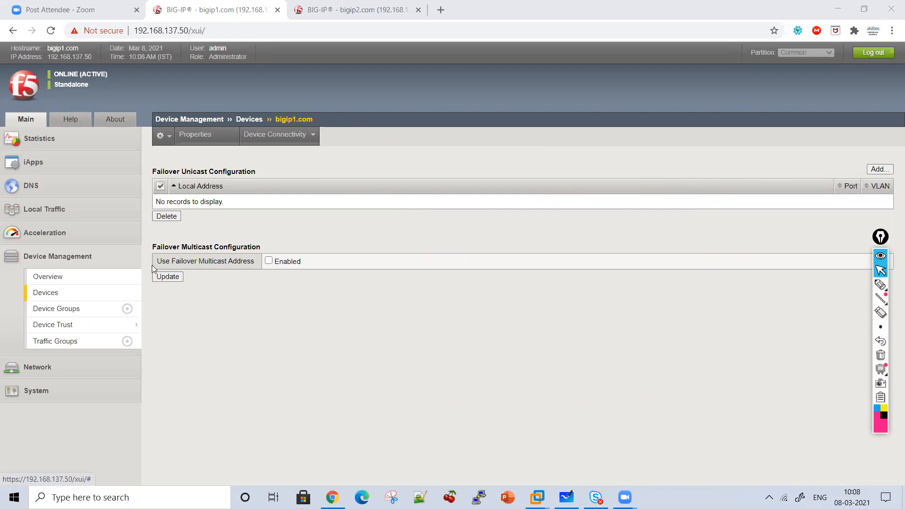
Add 10.1.1.50 (HA) as a failover unicast address on bigip1.com
left_click(878, 170)
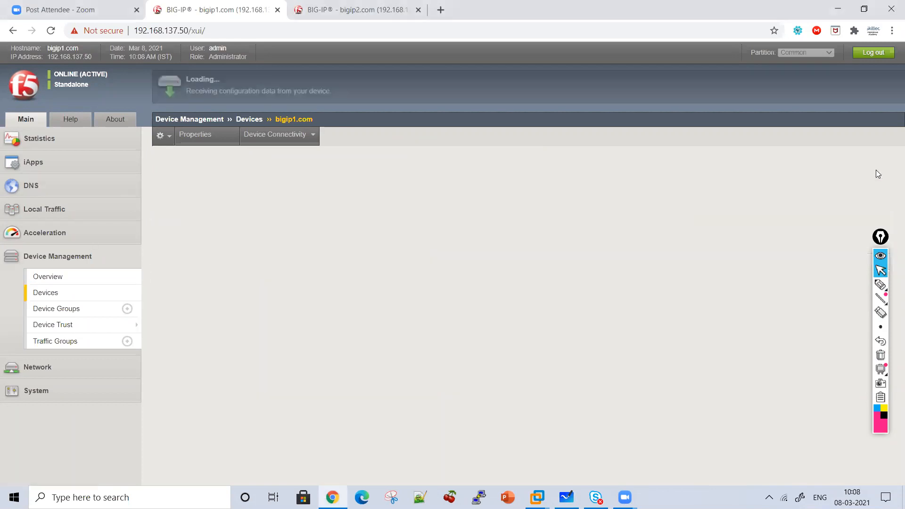
left_click(329, 170)
left_click(328, 173)
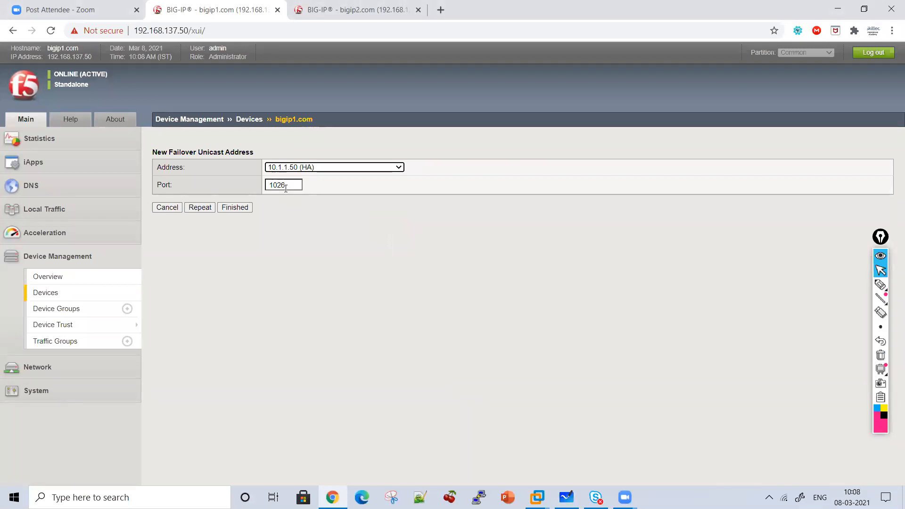
left_click(245, 209)
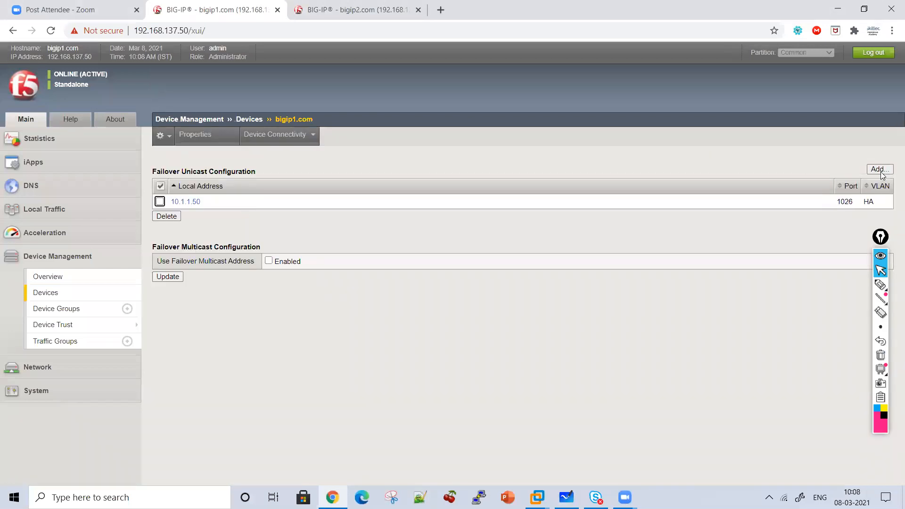
Add 192.168.137.50 (Management Address) as a second failover unicast address on bigip1.com
left_click(877, 170)
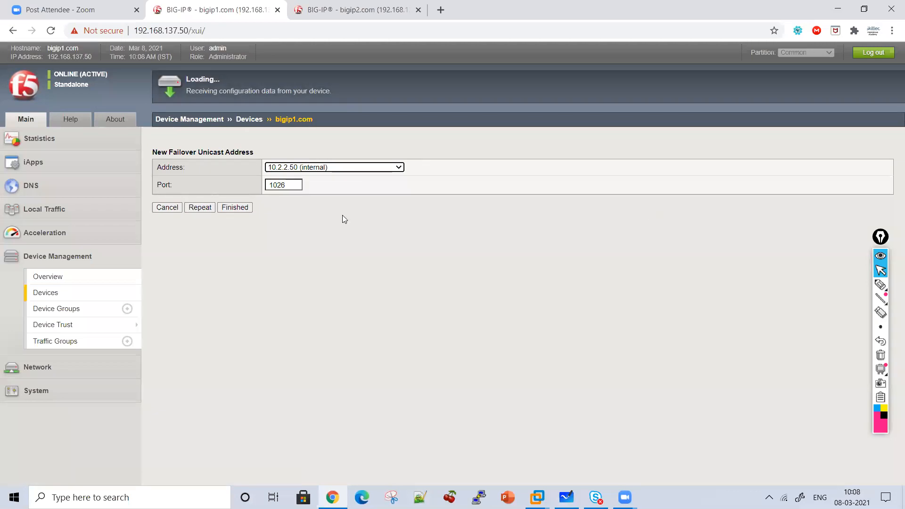
left_click(311, 167)
left_click(304, 194)
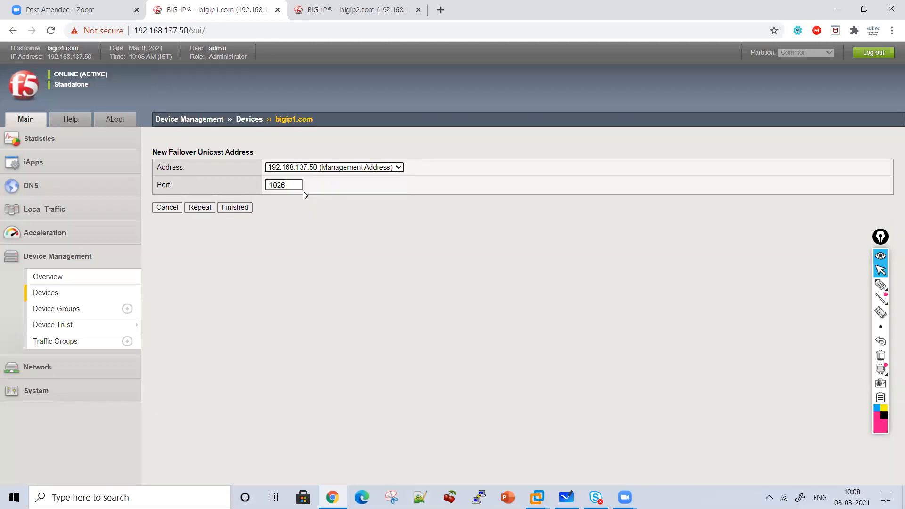
left_click(235, 210)
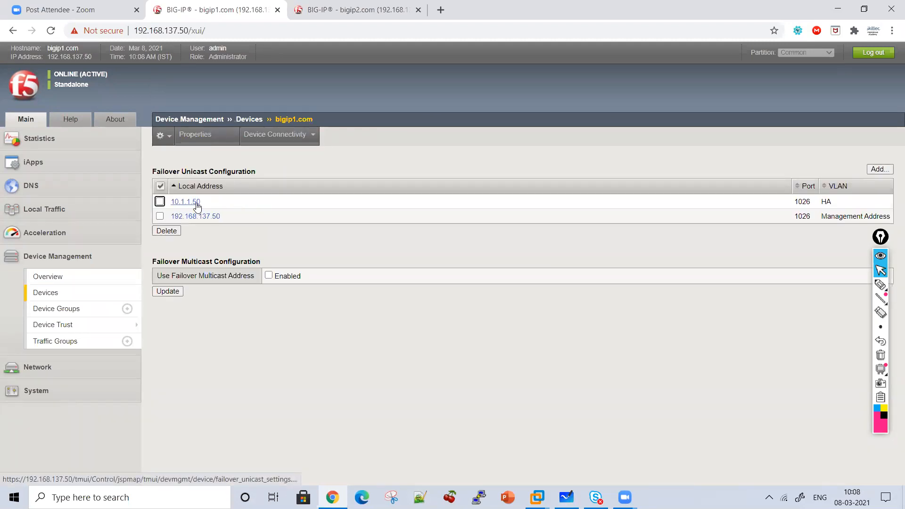
left_click_drag(208, 202, 244, 222)
left_click(230, 222)
Open the failover network settings of bigip2.com and add 10.1.1.51 (HA) as a failover unicast address
left_click(373, 9)
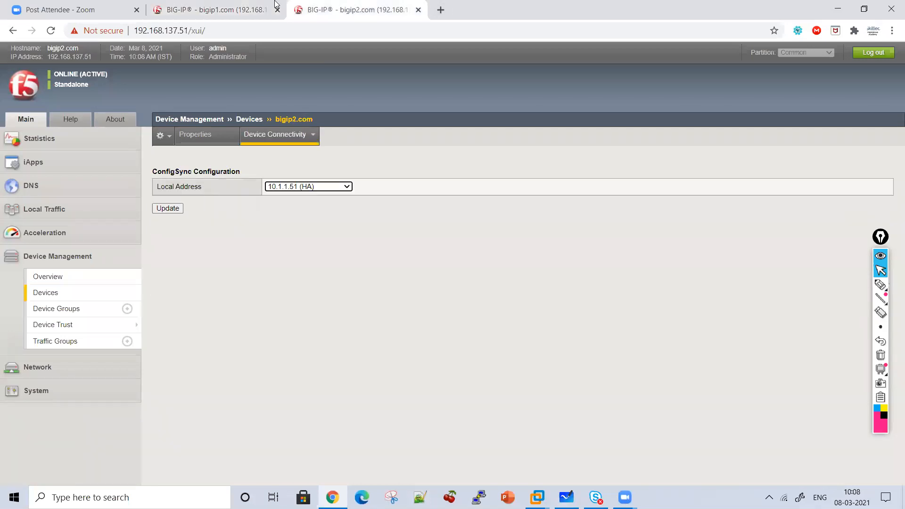
left_click(220, 4)
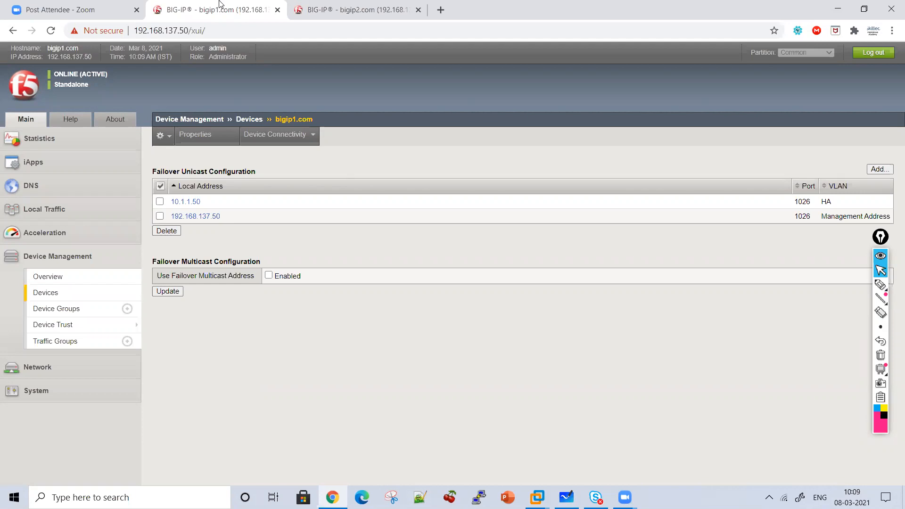
left_click(369, 7)
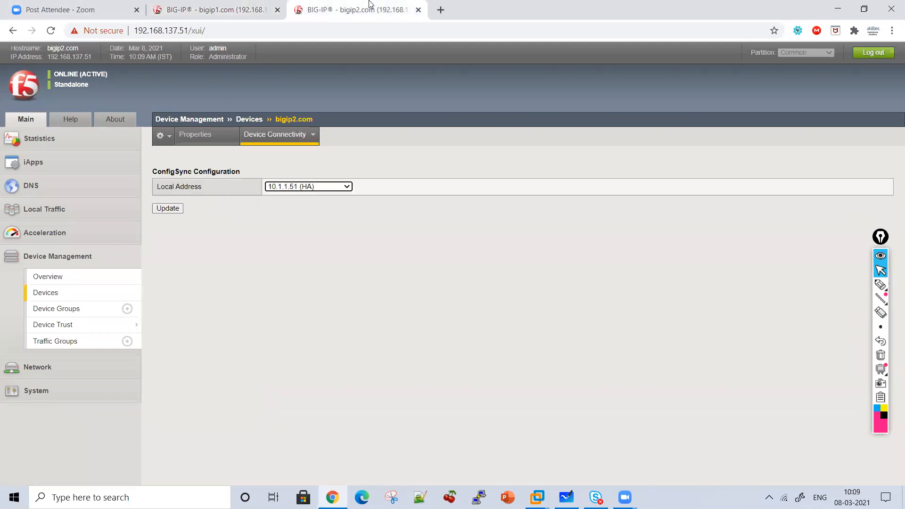
mouse_move(295, 147)
left_click(277, 172)
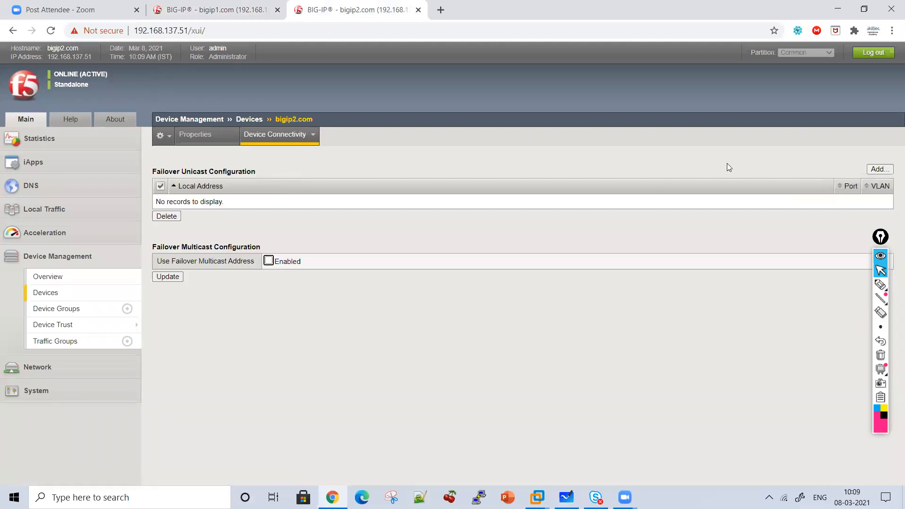
left_click(878, 170)
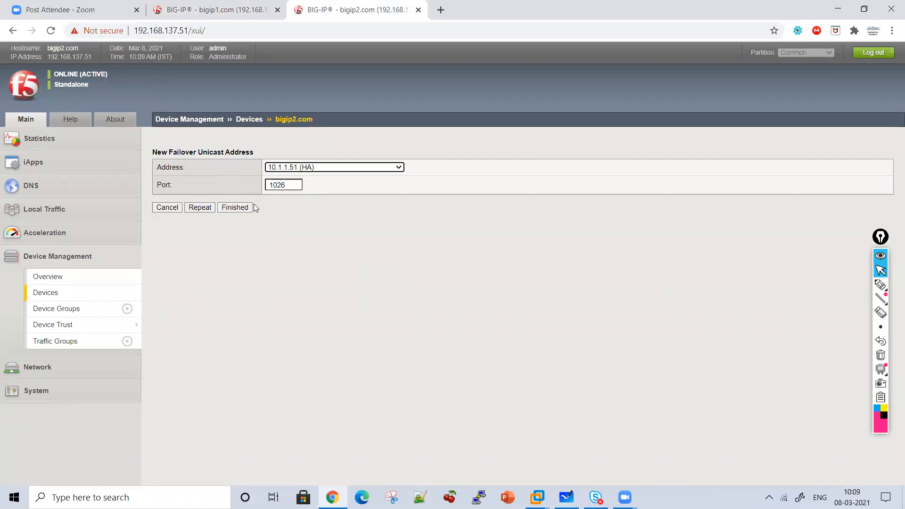
left_click(237, 208)
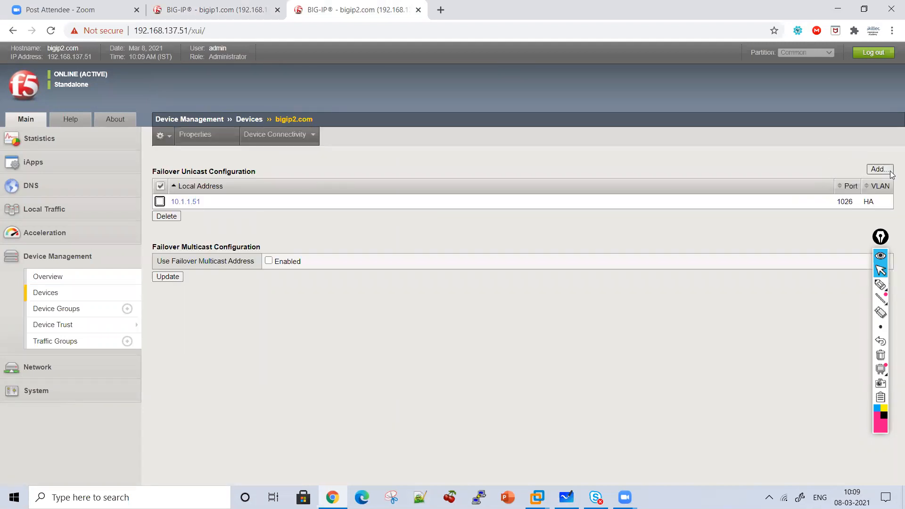
Add 192.168.137.51 (Management Address) as a second failover unicast address on bigip2.com
left_click(887, 170)
left_click(327, 169)
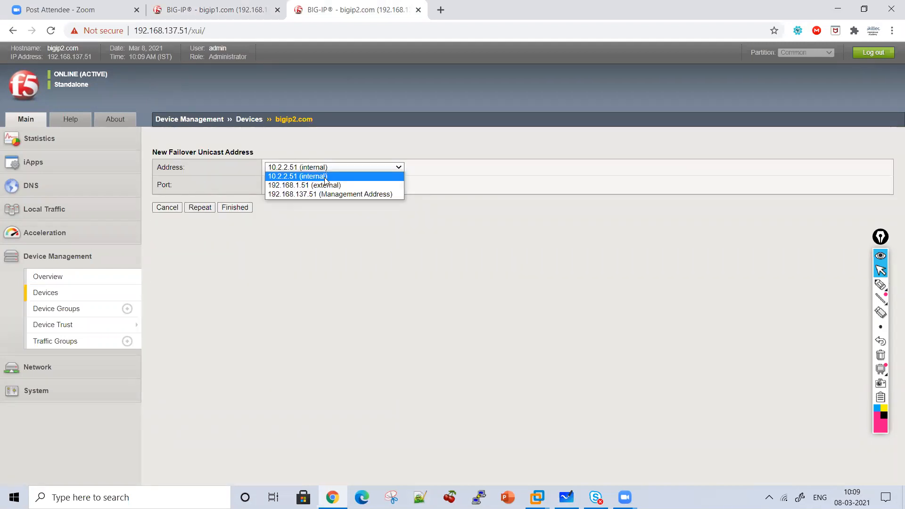
left_click(321, 191)
left_click(237, 208)
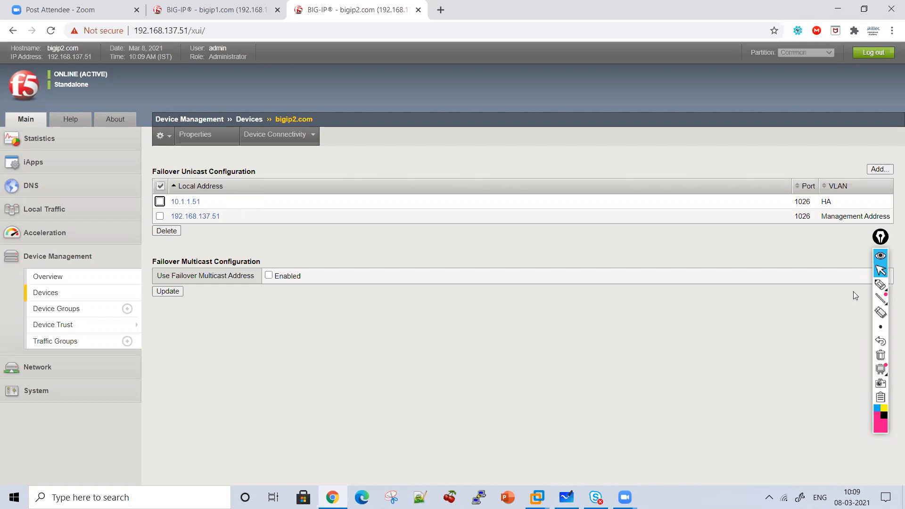
Bracket the two unicast addresses with the pen and handwrite an underlined Split Brain beside them
left_click(880, 285)
mouse_move(234, 204)
left_mouse_down()
mouse_move(235, 222)
mouse_move(213, 231)
left_mouse_up()
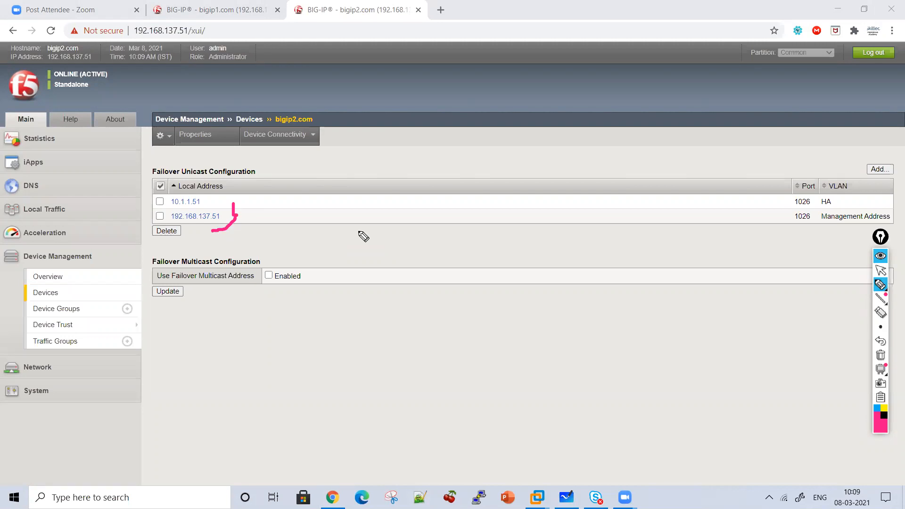
mouse_move(336, 204)
left_mouse_down()
mouse_move(301, 217)
mouse_move(335, 233)
left_mouse_up()
mouse_move(396, 195)
left_mouse_down()
mouse_move(414, 219)
mouse_move(413, 243)
left_mouse_up()
left_click_drag(414, 229, 456, 189)
mouse_move(499, 210)
left_mouse_down()
mouse_move(510, 185)
mouse_move(587, 196)
mouse_move(632, 225)
mouse_move(669, 224)
mouse_move(687, 240)
mouse_move(472, 258)
left_mouse_up()
Draw two circled devices labelled F51 and F52 below Split Brain, with arrows rising between them
mouse_move(367, 306)
left_mouse_down()
mouse_move(354, 307)
mouse_move(370, 304)
left_mouse_up()
mouse_move(325, 360)
left_mouse_down()
mouse_move(351, 315)
mouse_move(373, 347)
mouse_move(395, 357)
left_mouse_up()
left_click(387, 330)
mouse_move(576, 296)
left_mouse_down()
mouse_move(514, 324)
mouse_move(592, 300)
left_mouse_up()
mouse_move(545, 357)
left_mouse_down()
mouse_move(576, 322)
mouse_move(582, 339)
left_mouse_up()
left_click_drag(596, 323, 632, 339)
left_click_drag(519, 355, 469, 304)
mouse_move(438, 347)
left_mouse_down()
mouse_move(460, 295)
mouse_move(485, 311)
left_mouse_up()
Handwrite Active beneath both the F51 and F52 circles
mouse_move(360, 387)
left_mouse_down()
mouse_move(346, 401)
mouse_move(372, 409)
left_mouse_up()
mouse_move(384, 394)
left_mouse_down()
mouse_move(380, 410)
mouse_move(389, 401)
left_mouse_up()
mouse_move(406, 396)
left_mouse_down()
mouse_move(405, 409)
mouse_move(432, 409)
mouse_move(441, 389)
mouse_move(480, 404)
left_mouse_up()
left_click(407, 389)
left_click(478, 405)
mouse_move(524, 410)
left_mouse_down()
mouse_move(535, 380)
mouse_move(542, 410)
left_mouse_up()
left_click_drag(566, 392, 547, 410)
left_click_drag(587, 380, 599, 415)
mouse_move(613, 396)
left_mouse_down()
mouse_move(622, 422)
mouse_move(632, 397)
left_mouse_up()
left_click_drag(634, 410, 653, 416)
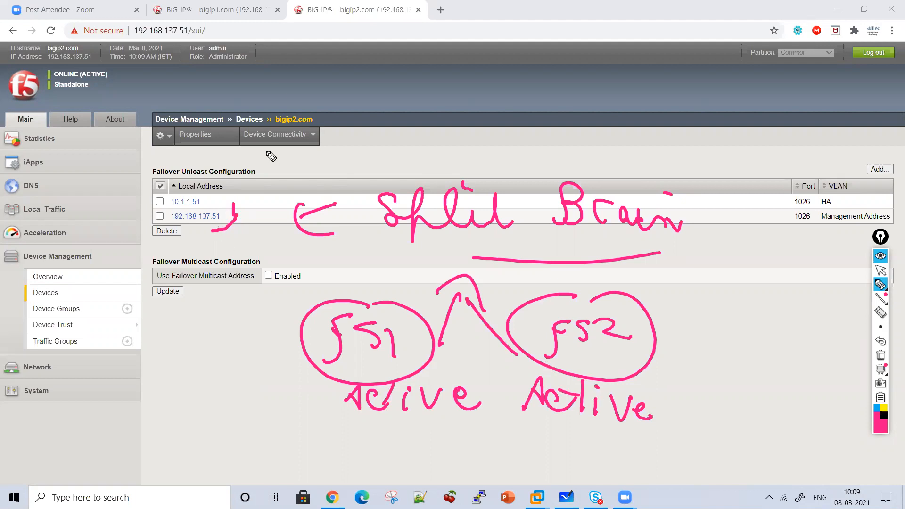
Cross out 10.1.1.51, point an arrow at 192.168.137.51 and handwrite an underlined Heartbeat above Split Brain
mouse_move(218, 190)
left_mouse_down()
mouse_move(198, 192)
mouse_move(217, 203)
mouse_move(210, 262)
mouse_move(220, 234)
left_mouse_up()
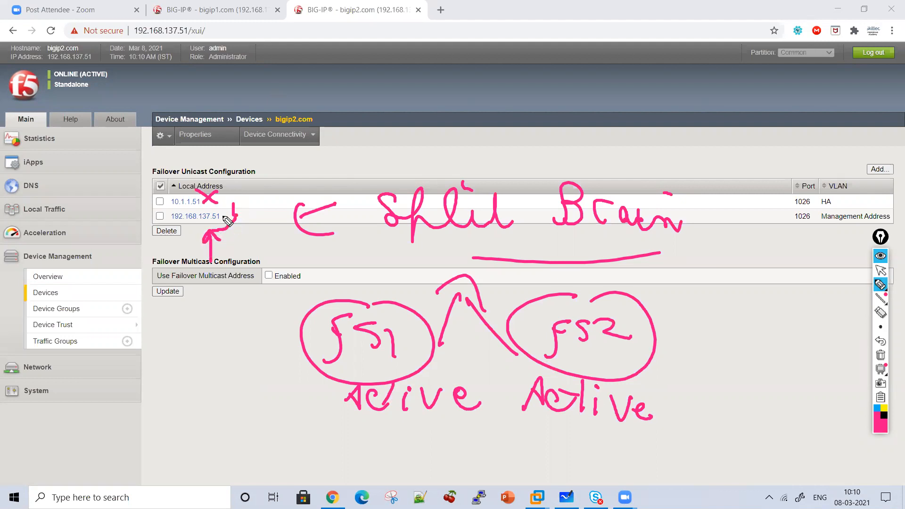
mouse_move(365, 136)
left_mouse_down()
mouse_move(399, 146)
mouse_move(529, 141)
mouse_move(566, 127)
mouse_move(469, 162)
left_mouse_up()
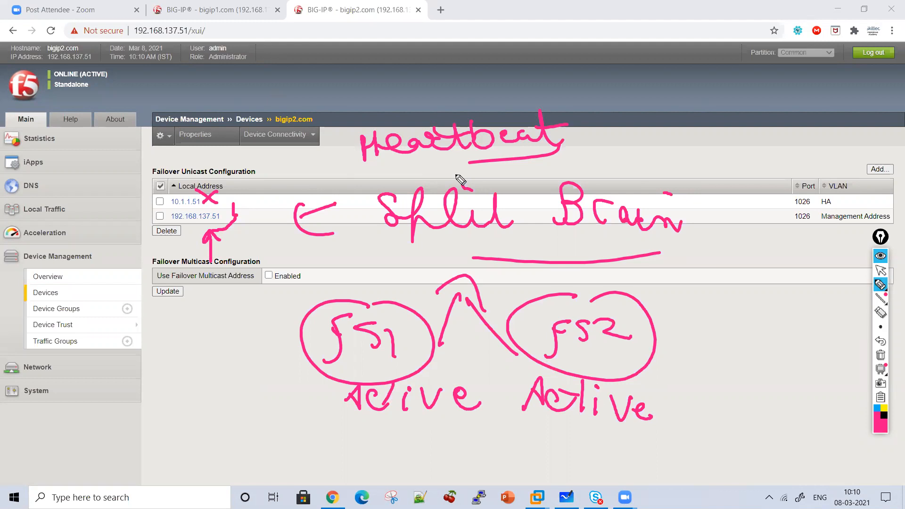
Erase the pen annotations and open the mirroring configuration of bigip1.com
left_click(882, 357)
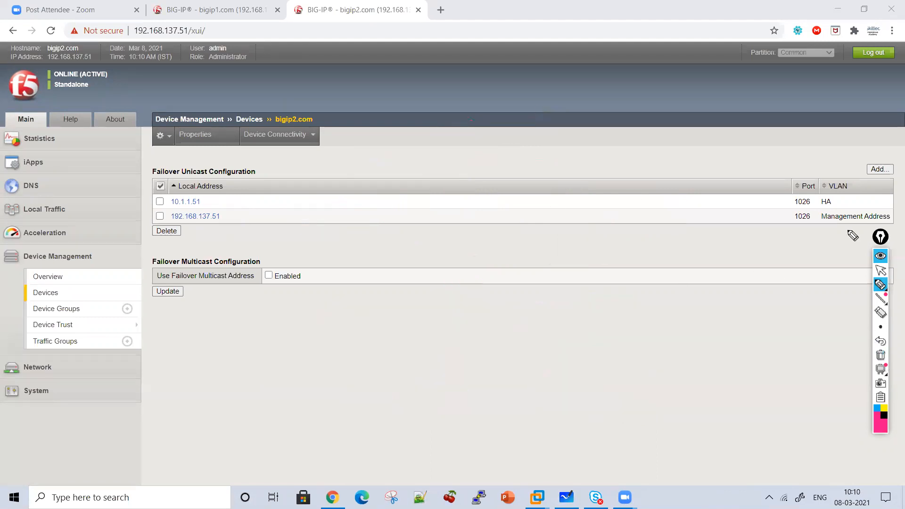
left_click(881, 270)
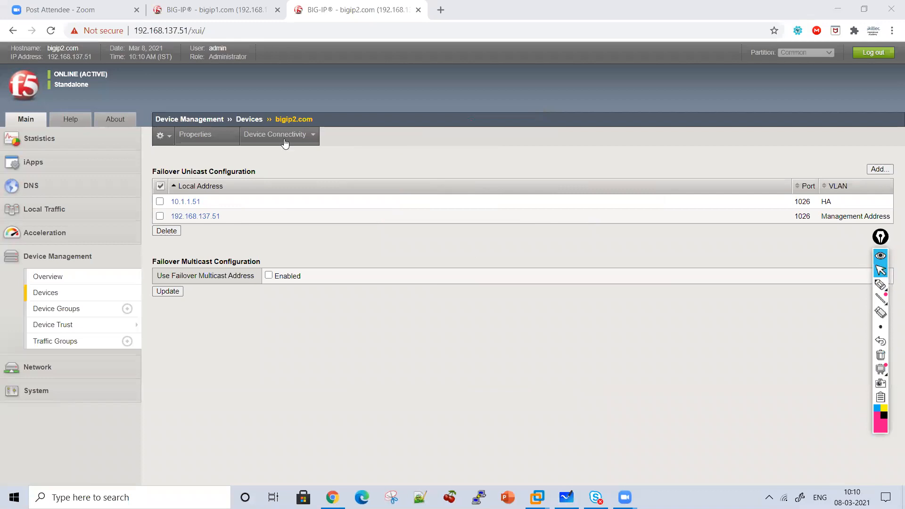
key("ctrl+shift+Tab")
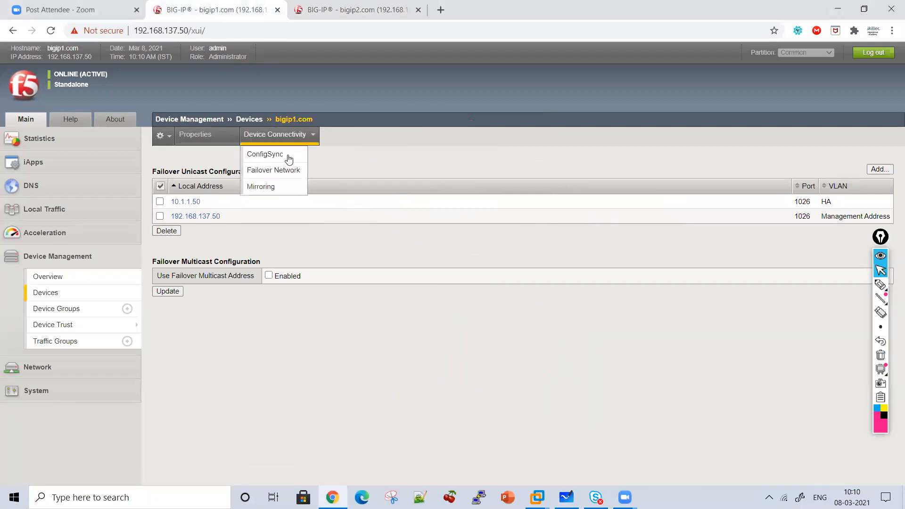
left_click(272, 187)
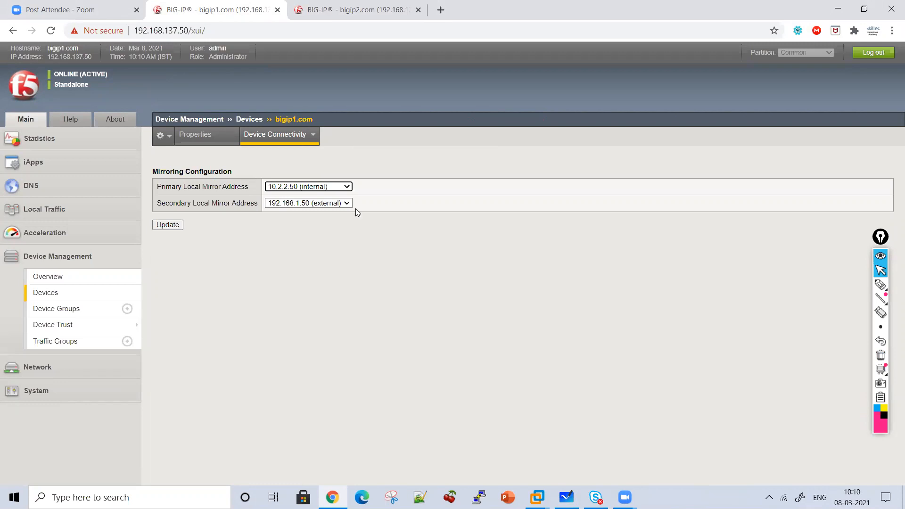
Handwrite Persistence and Same Connection below the mirroring settings, drawing a downward arrow beneath each phrase
left_click(881, 284)
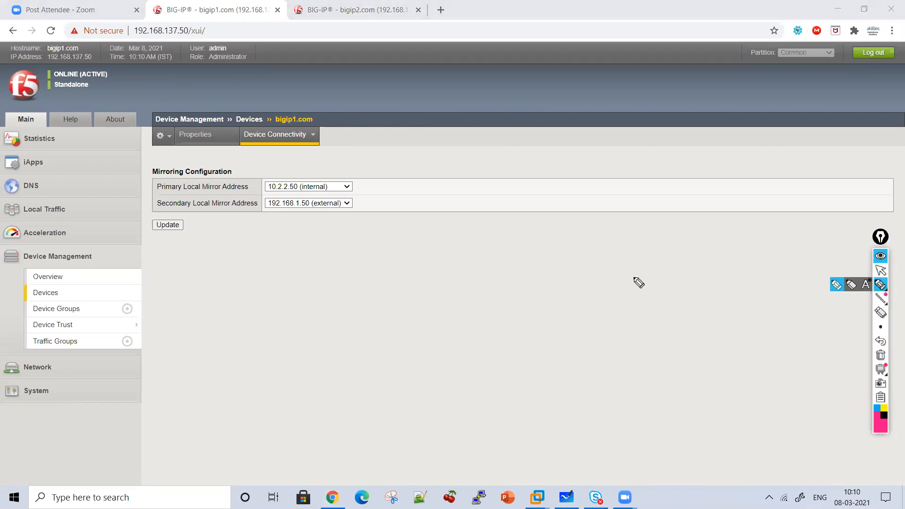
mouse_move(341, 250)
left_mouse_down()
mouse_move(368, 219)
mouse_move(395, 241)
mouse_move(449, 252)
mouse_move(521, 239)
mouse_move(616, 258)
left_mouse_up()
left_click_drag(481, 218, 577, 215)
mouse_move(492, 268)
left_mouse_down()
mouse_move(486, 322)
mouse_move(500, 304)
left_mouse_up()
mouse_move(378, 305)
left_mouse_down()
mouse_move(399, 332)
mouse_move(449, 348)
mouse_move(507, 325)
mouse_move(575, 350)
mouse_move(667, 348)
mouse_move(716, 366)
left_mouse_up()
left_click(706, 331)
left_click_drag(459, 363, 460, 408)
left_click_drag(434, 382, 478, 383)
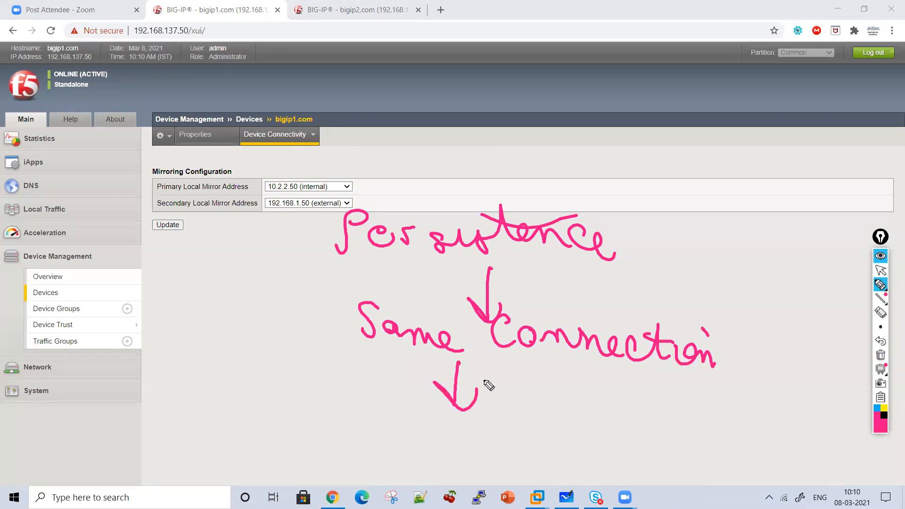
Handwrite an underlined Mirroring beneath the last arrow, then erase all pen annotations
left_click_drag(250, 478, 304, 454)
left_click(308, 426)
mouse_move(324, 450)
left_mouse_down()
mouse_move(404, 426)
mouse_move(433, 436)
mouse_move(443, 465)
mouse_move(354, 470)
mouse_move(324, 484)
left_mouse_up()
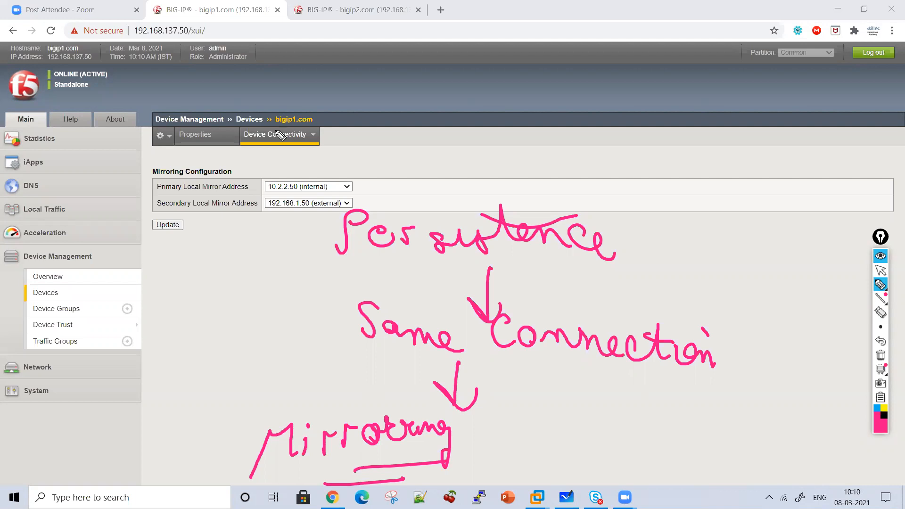
left_click(880, 356)
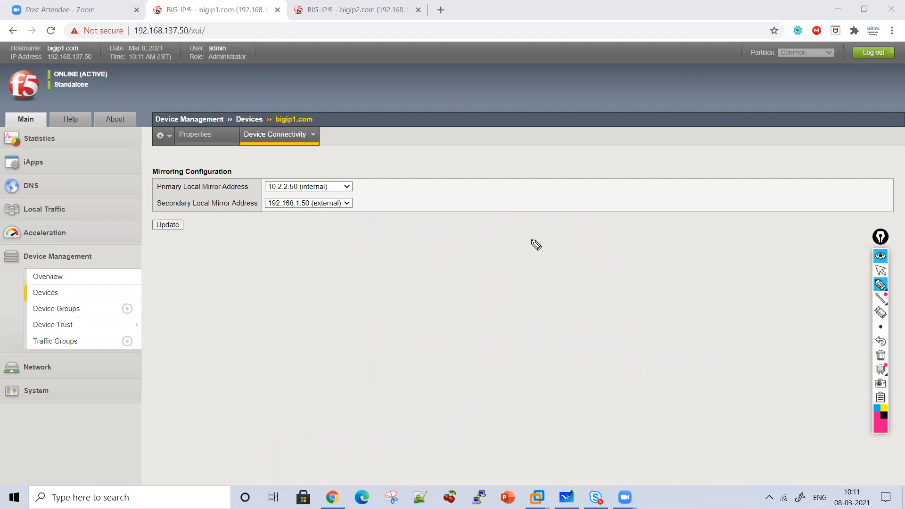
Set bigip1.com's primary local mirror address to 10.1.1.50 (HA) and the secondary to 10.2.2.50 (internal), and apply the update
left_click(880, 271)
left_click(330, 187)
left_click(323, 204)
left_click(325, 203)
left_click(311, 230)
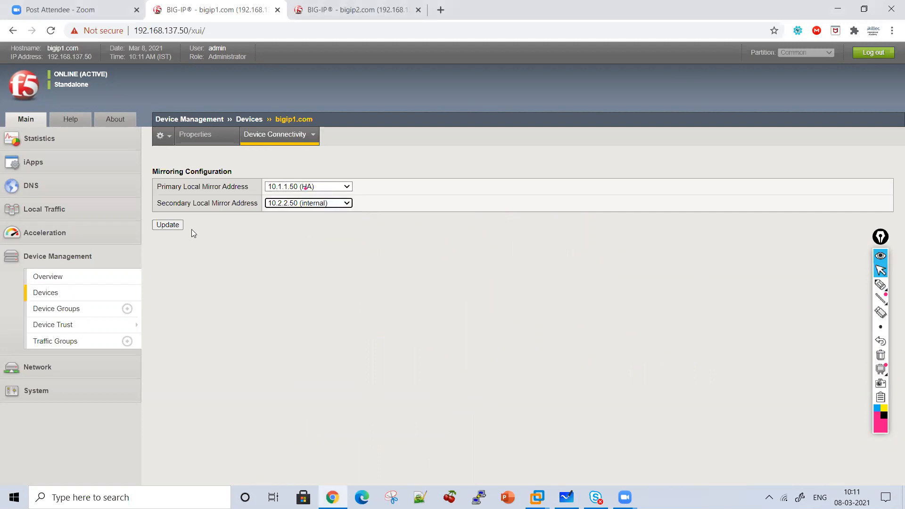
left_click(171, 228)
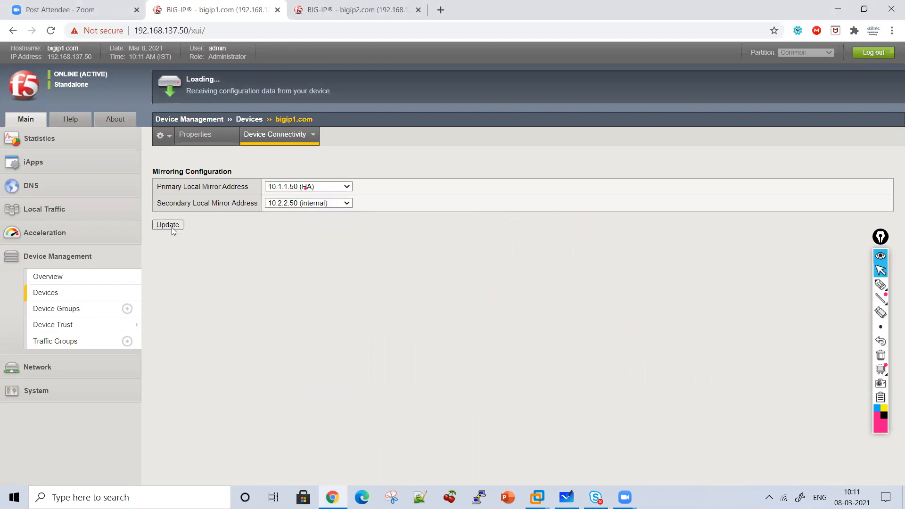
Set bigip2.com's primary local mirror address to 10.1.1.51 (HA) and the secondary to 10.2.2.51 (internal), and apply the update
left_click(354, 9)
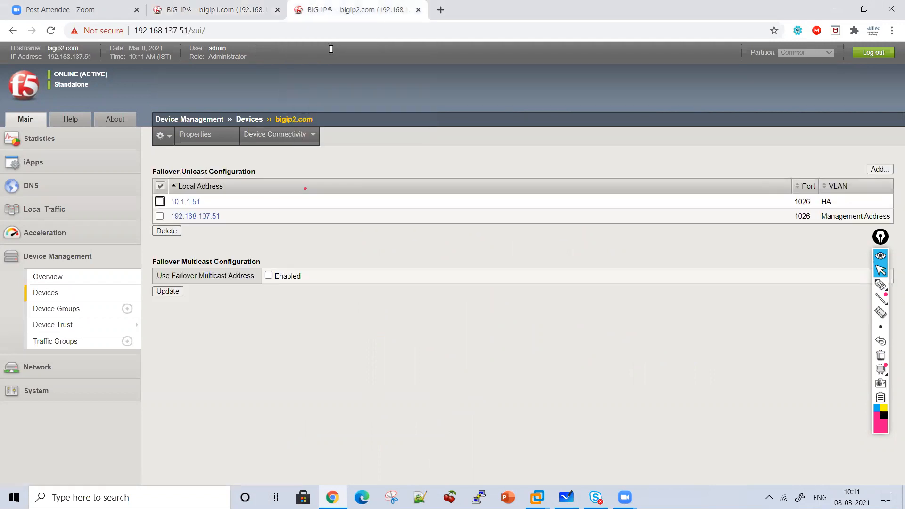
mouse_move(275, 137)
left_click(262, 187)
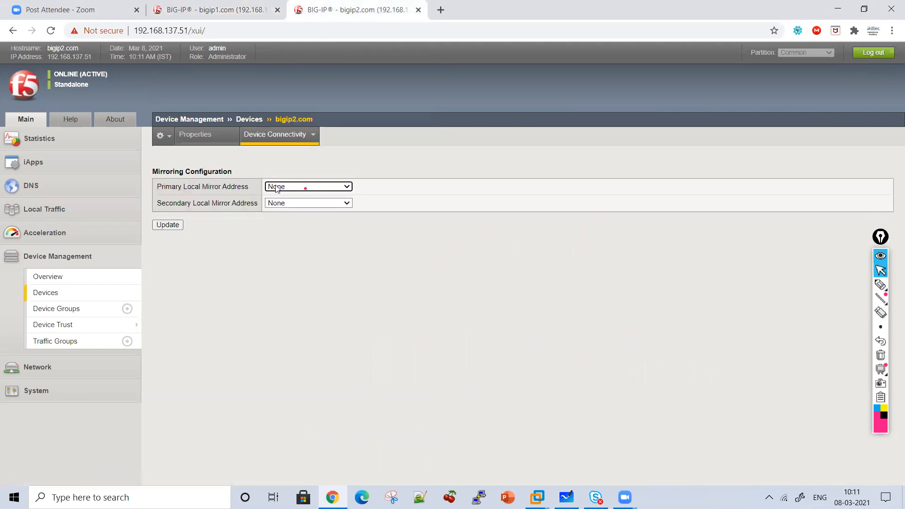
left_click(278, 187)
left_click(283, 204)
left_click(285, 203)
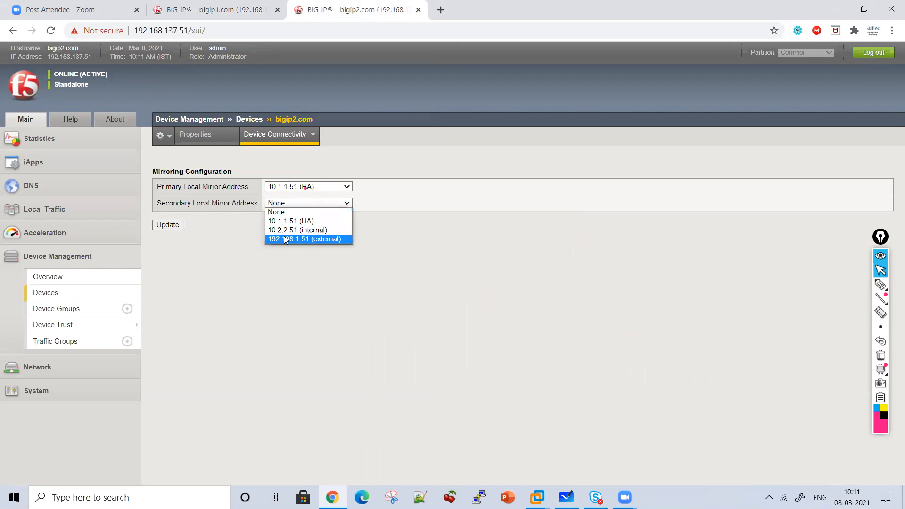
left_click(297, 229)
left_click(177, 227)
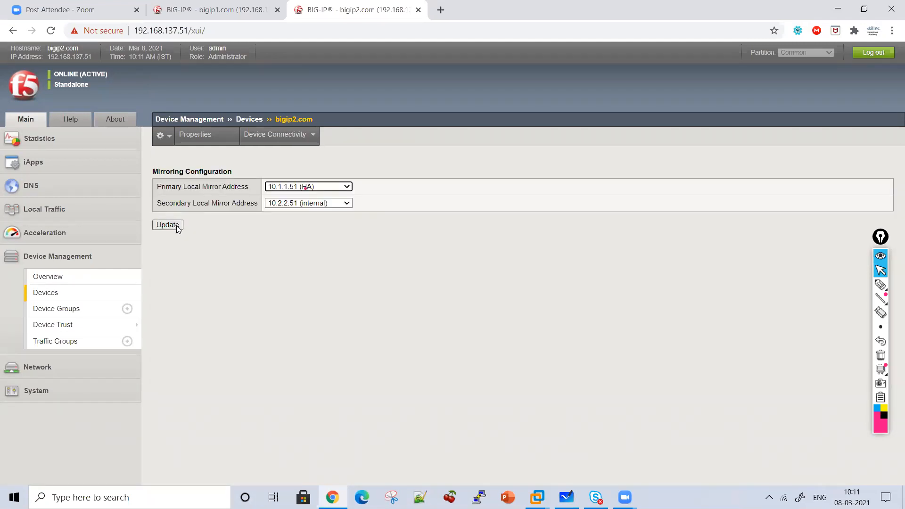
Open the Device Trust local domain page on both bigip2.com and bigip1.com
mouse_move(878, 291)
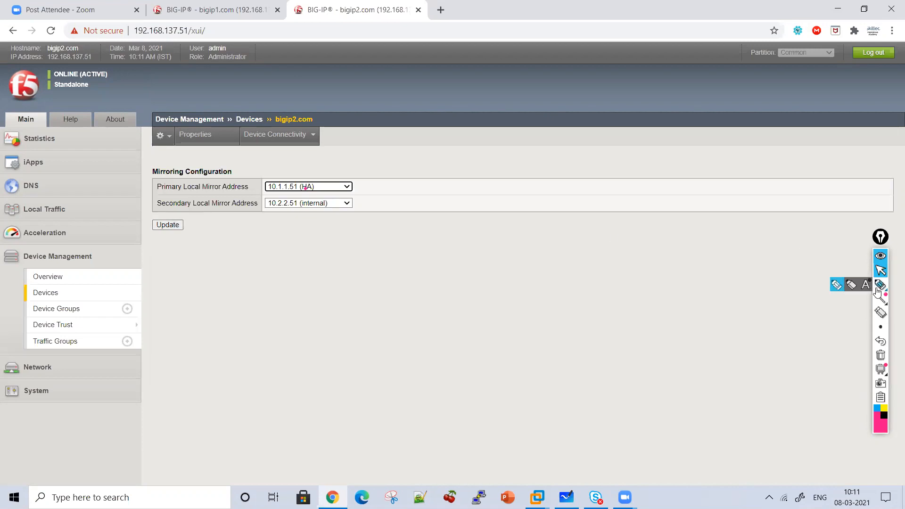
left_click(67, 325)
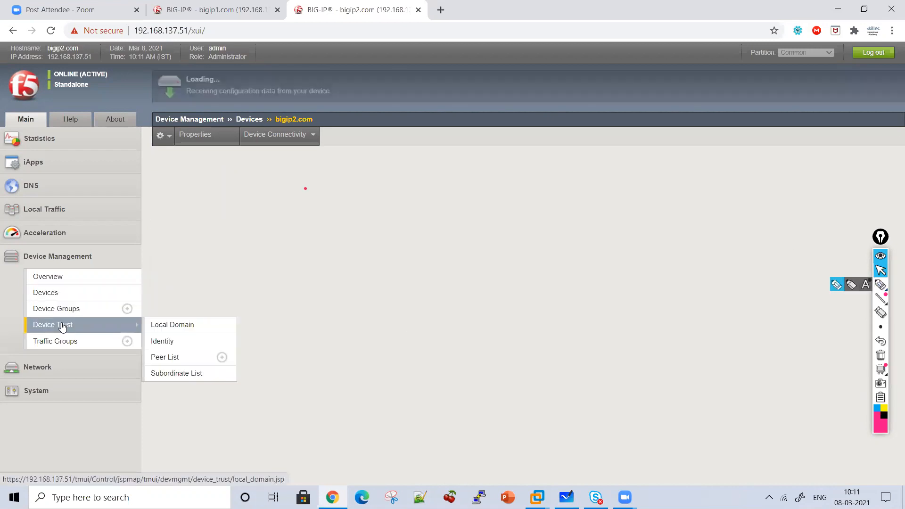
key("ctrl+shift+Tab")
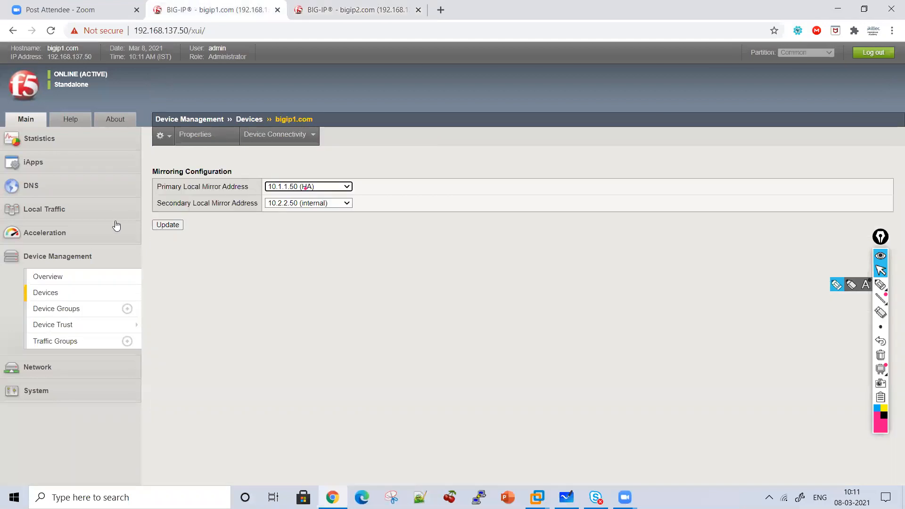
left_click(77, 326)
left_click(881, 285)
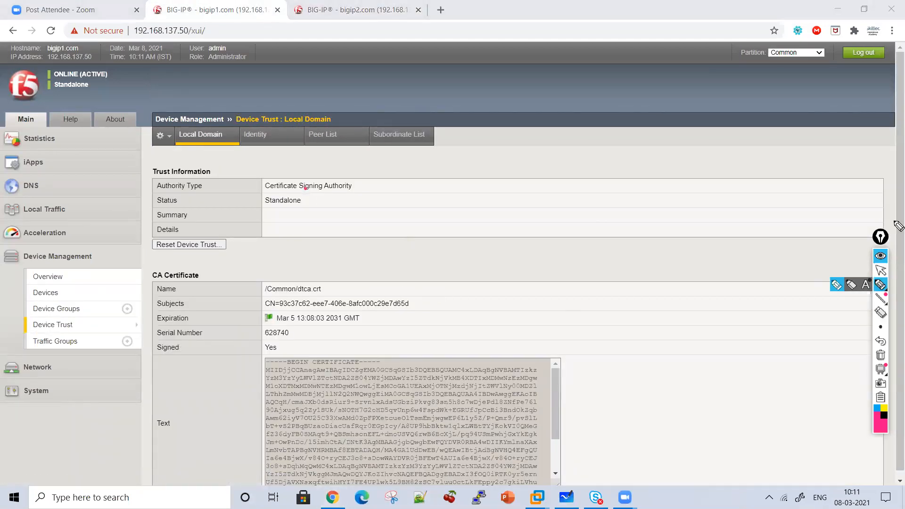
left_click(883, 272)
scroll(884, 278, "down", 1)
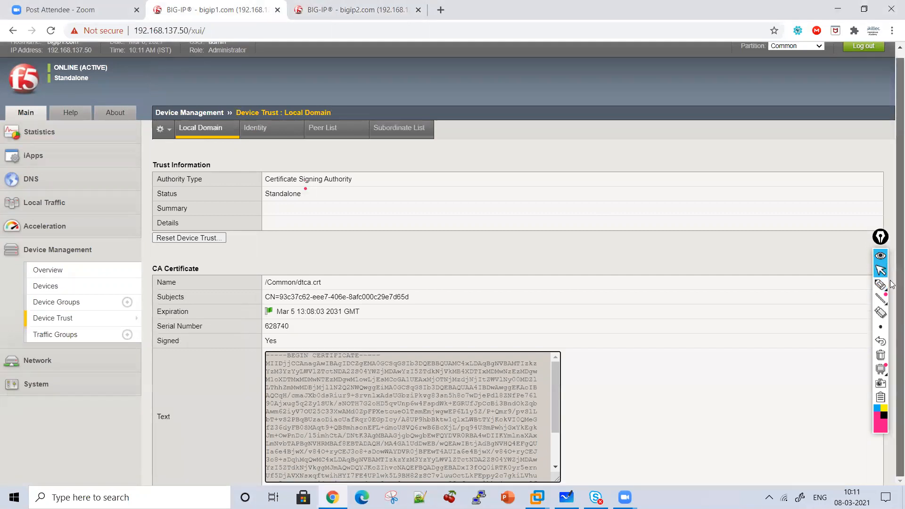
Draw a curly brace beside bigip1.com's CA certificate details and underline the name /Common/dtca.crt
left_click(881, 286)
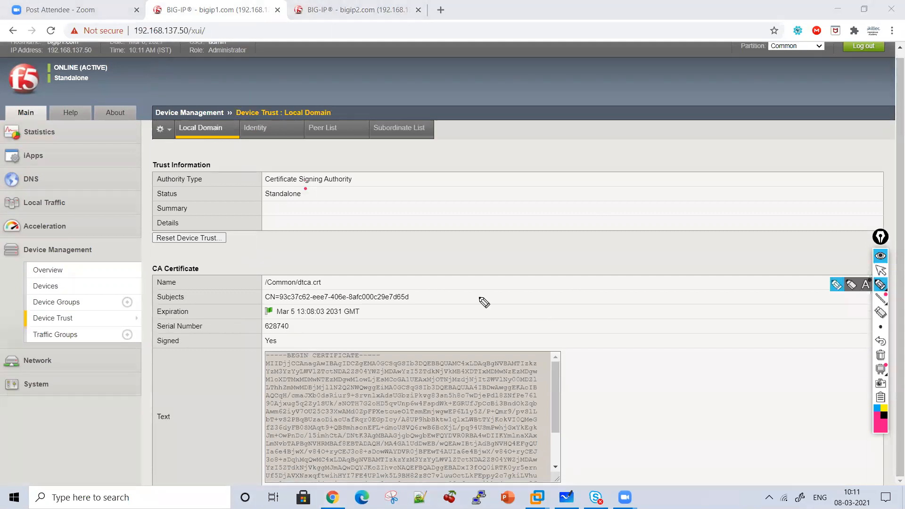
mouse_move(392, 246)
left_mouse_down()
mouse_move(441, 271)
mouse_move(413, 372)
left_mouse_up()
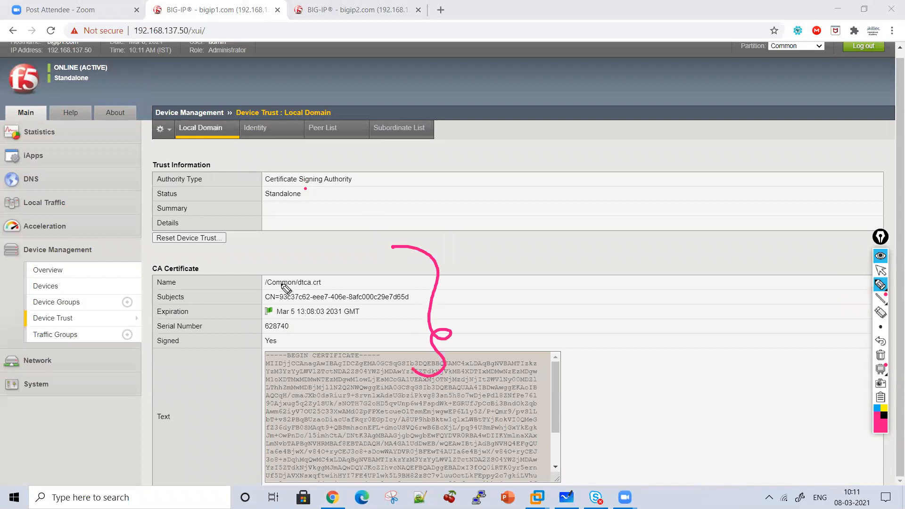
left_click_drag(325, 285, 262, 291)
left_click(881, 271)
View the CA certificate in bigip2.com's Device Trust local domain and return to bigip1.com
left_click(321, 9)
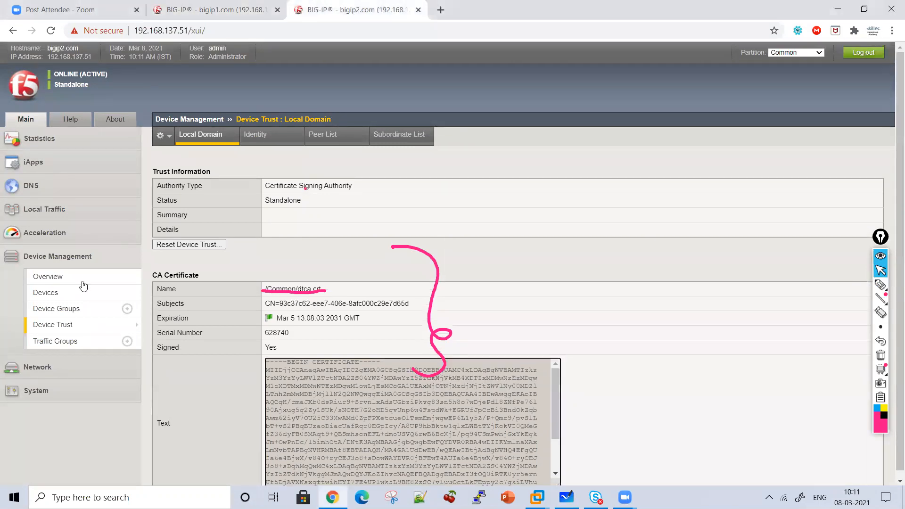
left_click(71, 325)
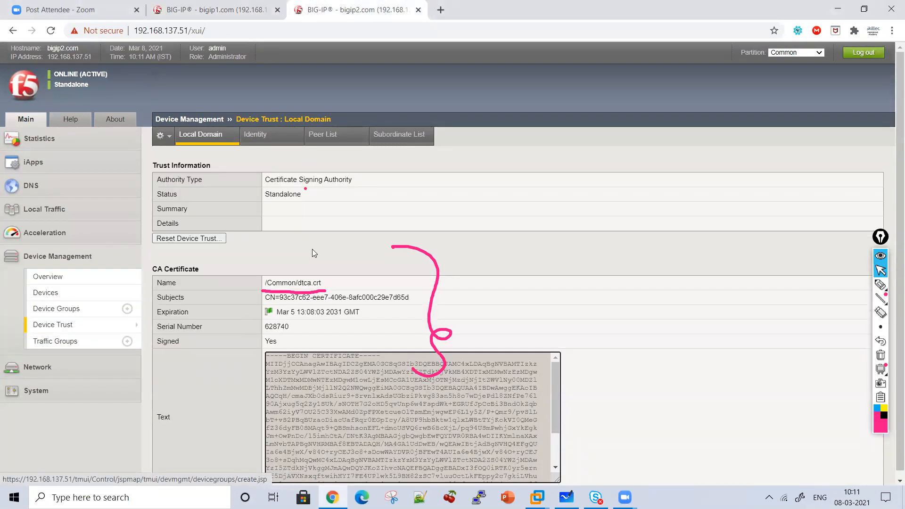
left_click(233, 14)
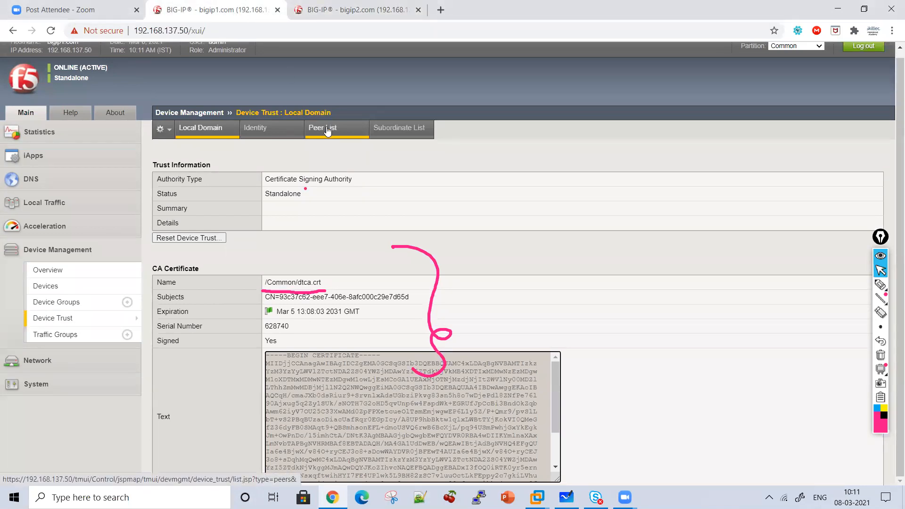
Underline Peer List with the pen and open the peer authority devices of bigip1.com
left_click(881, 285)
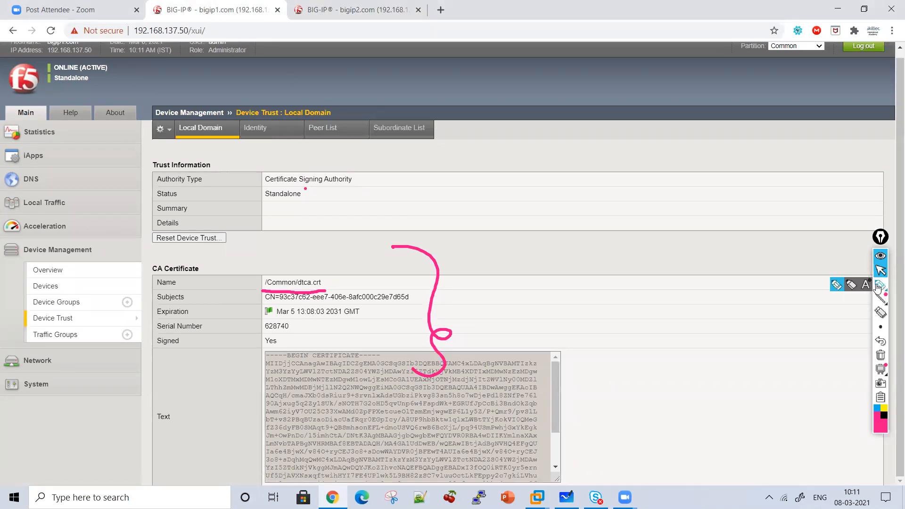
left_click_drag(311, 138, 368, 145)
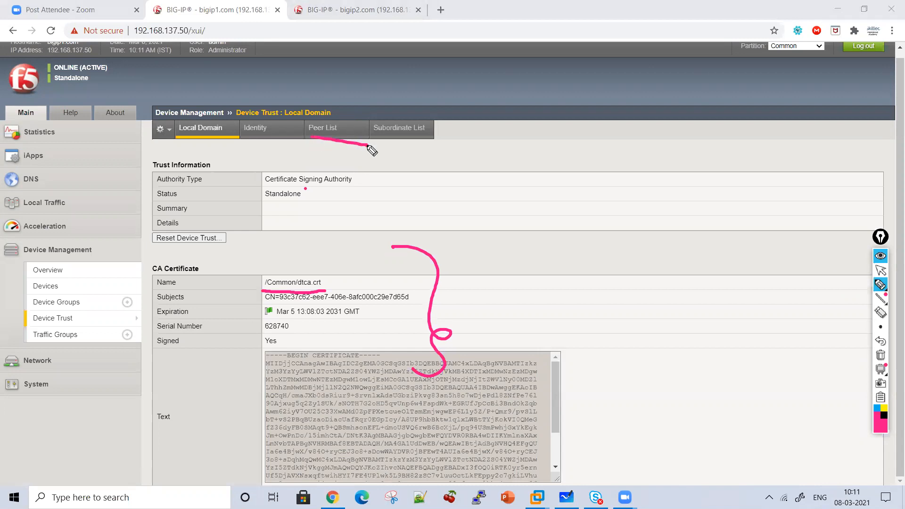
left_click(881, 270)
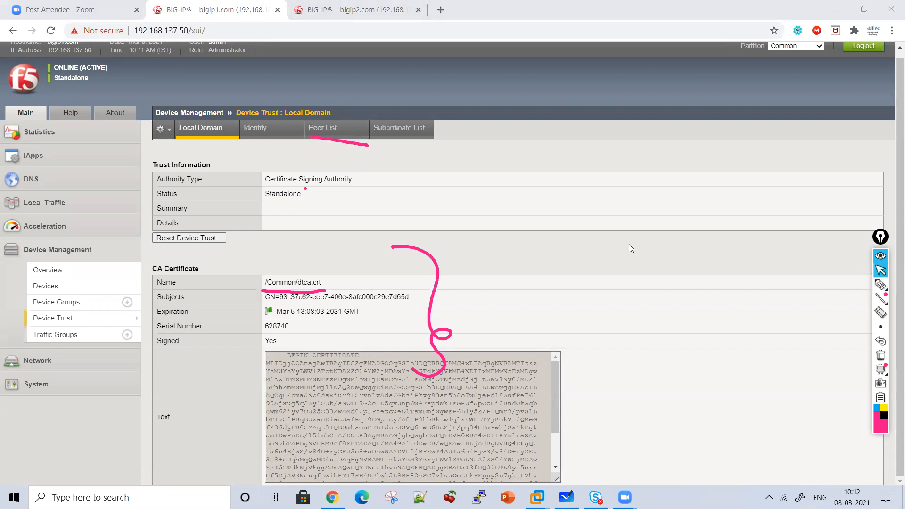
left_click(323, 139)
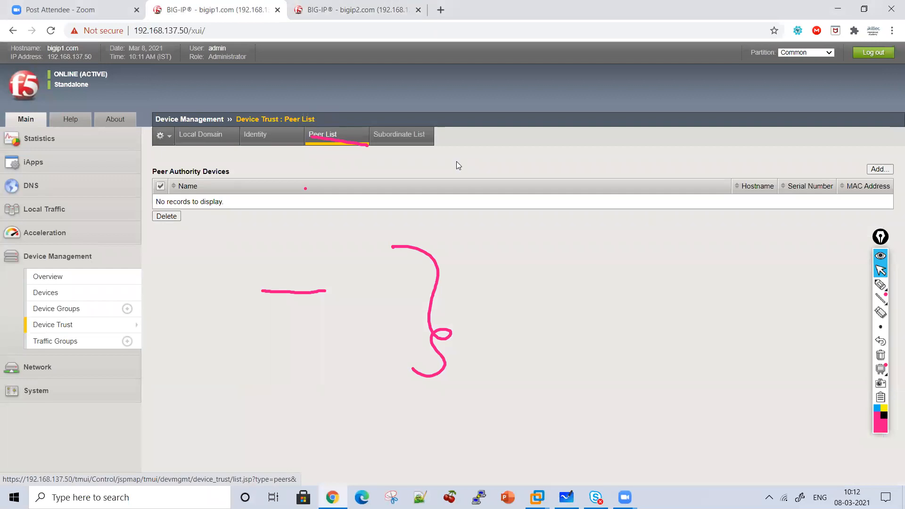
Add a peer with IP 192.168.137.51, username admin and the administrator password, retrieve its device information, and cancel the addition
left_click(884, 172)
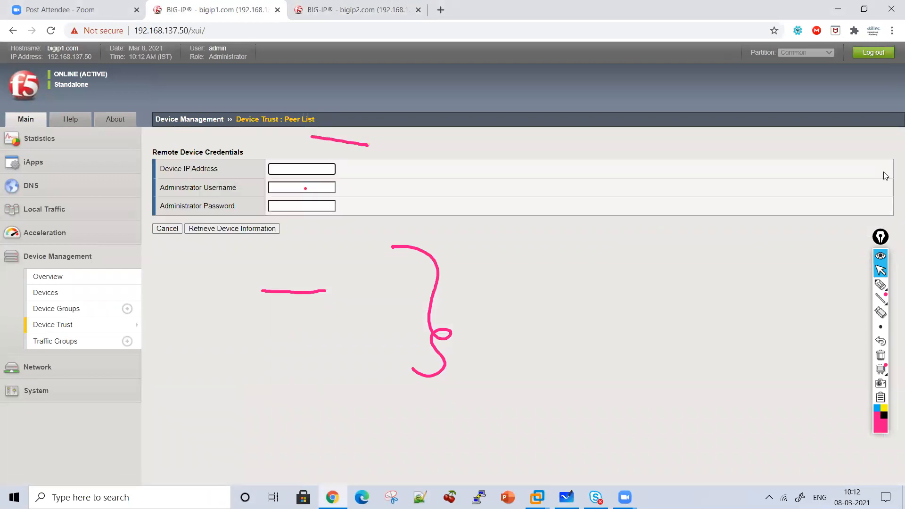
left_click(881, 355)
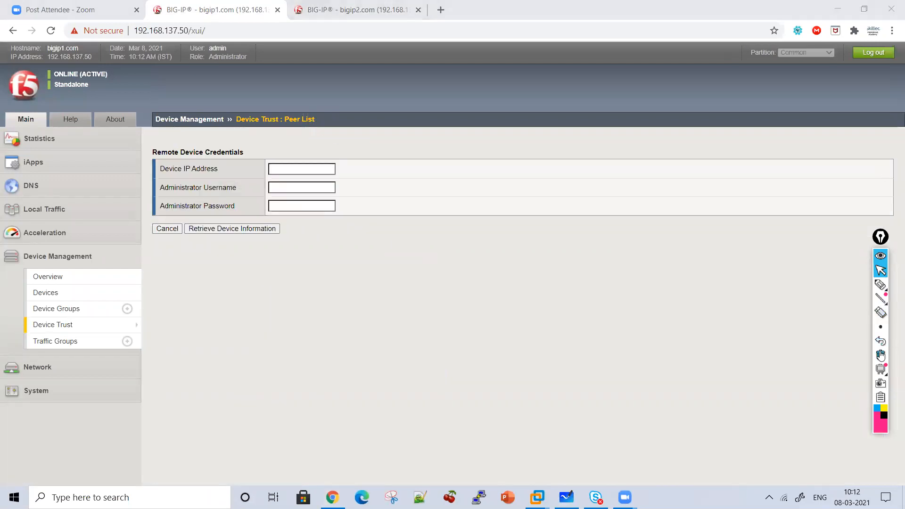
left_click(293, 175)
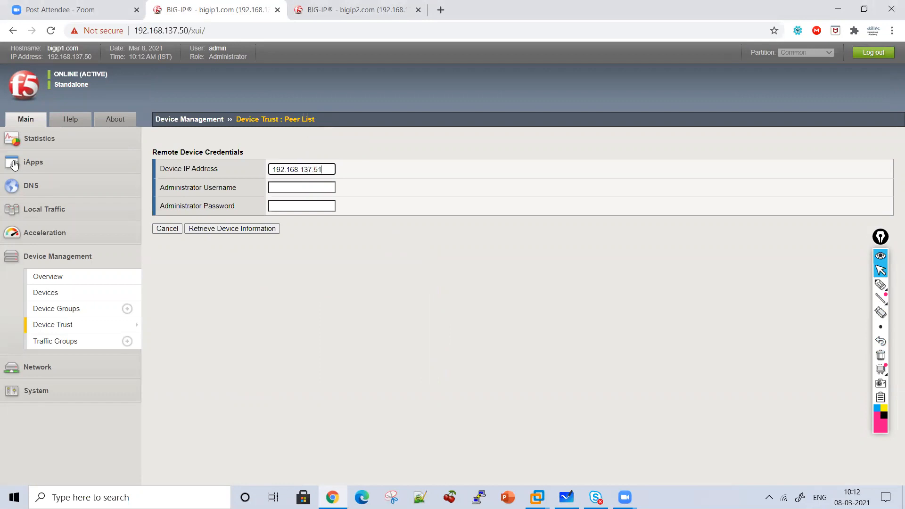
key("Tab")
type("admin")
key("Tab")
type("adm")
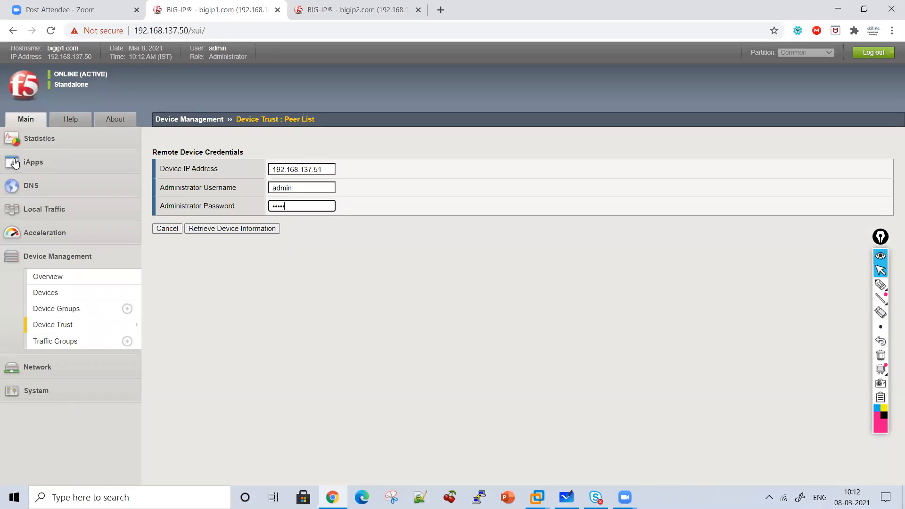
left_click(242, 230)
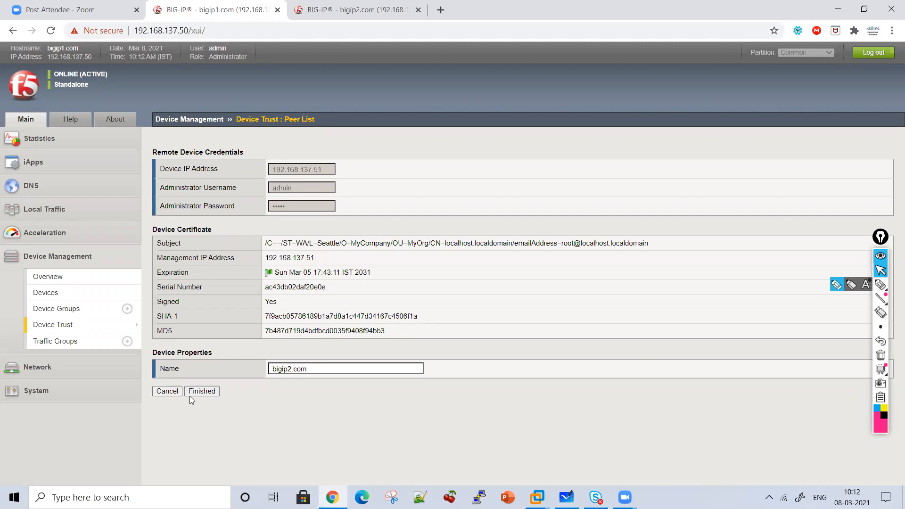
left_click(168, 392)
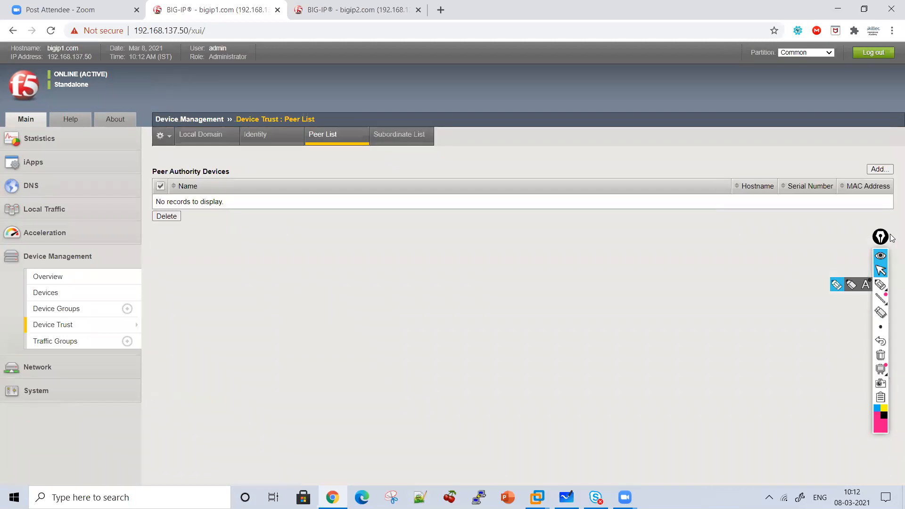
Add a peer authority device with IP 192.168.137.51, username admin and the administrator password, and retrieve its device information
left_click(875, 170)
type("192.168")
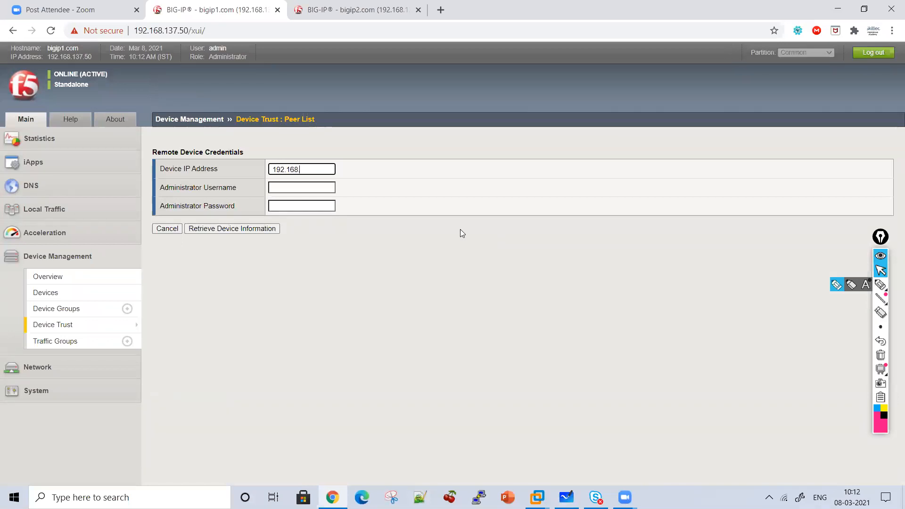
type(".137.51")
key("Tab")
type("admin")
key("Tab")
type("a")
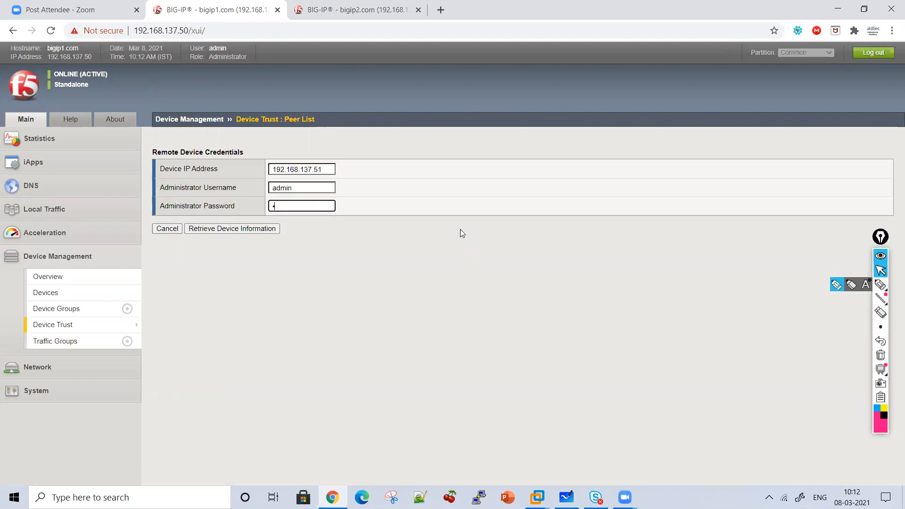
left_click(242, 230)
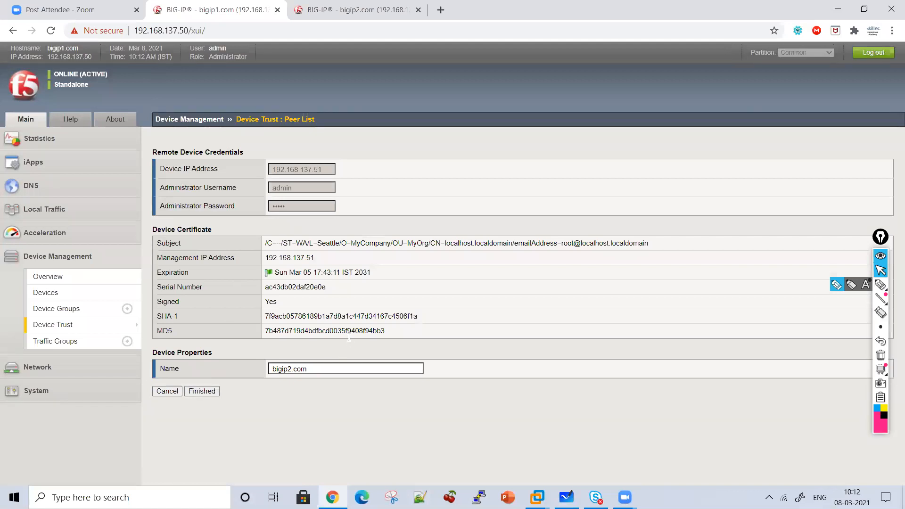
Highlight the retrieved certificate's management IP, subject and signed details, and finish adding bigip2.com as a peer
left_click_drag(316, 261, 246, 252)
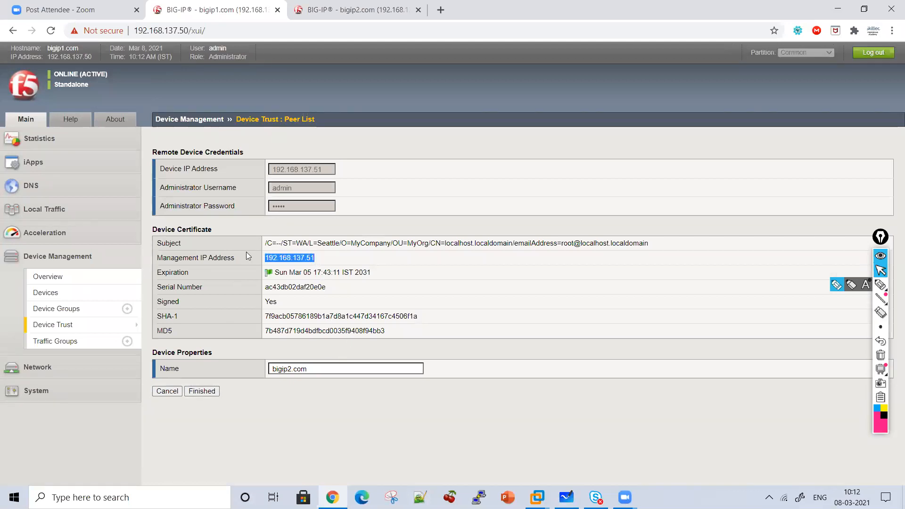
left_click_drag(271, 317, 378, 326)
left_click_drag(335, 243, 621, 273)
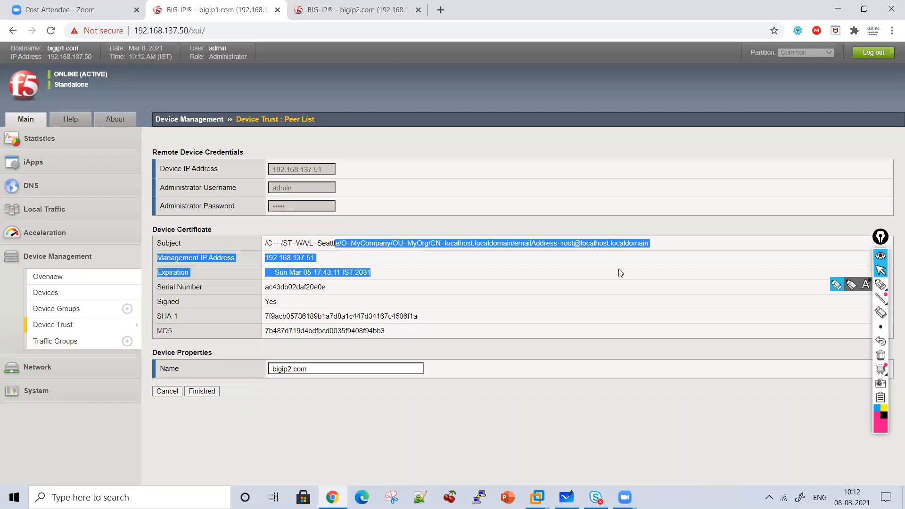
left_click_drag(596, 317, 589, 334)
left_click(318, 346)
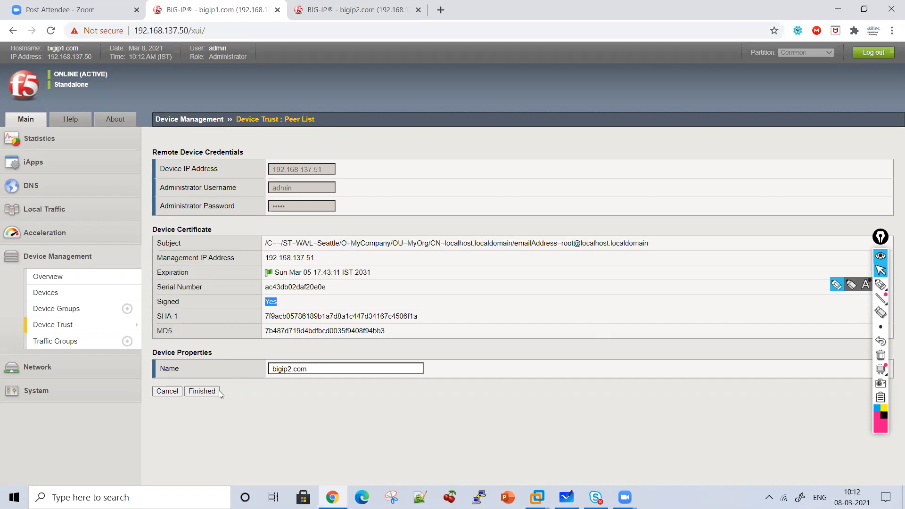
left_click(202, 391)
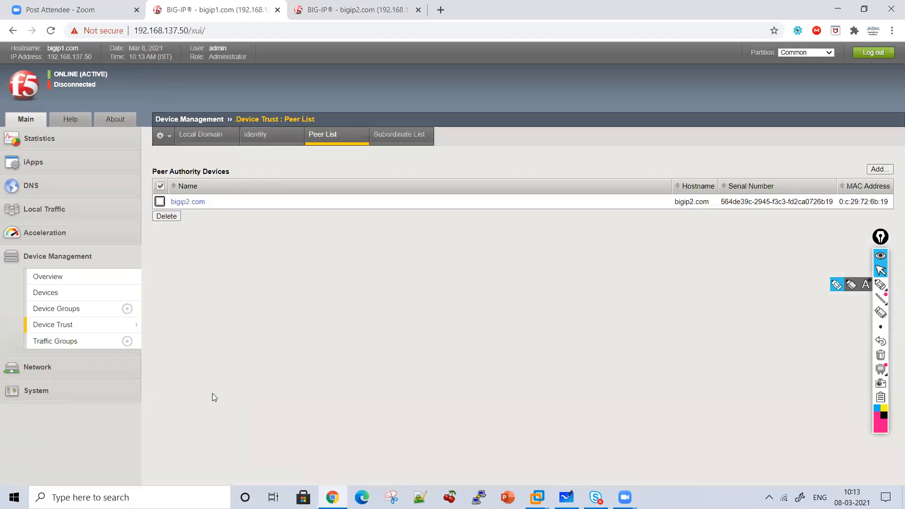
Open bigip2.com's Device Trust peer list and compare it with the peer list of bigip1.com
left_click(338, 9)
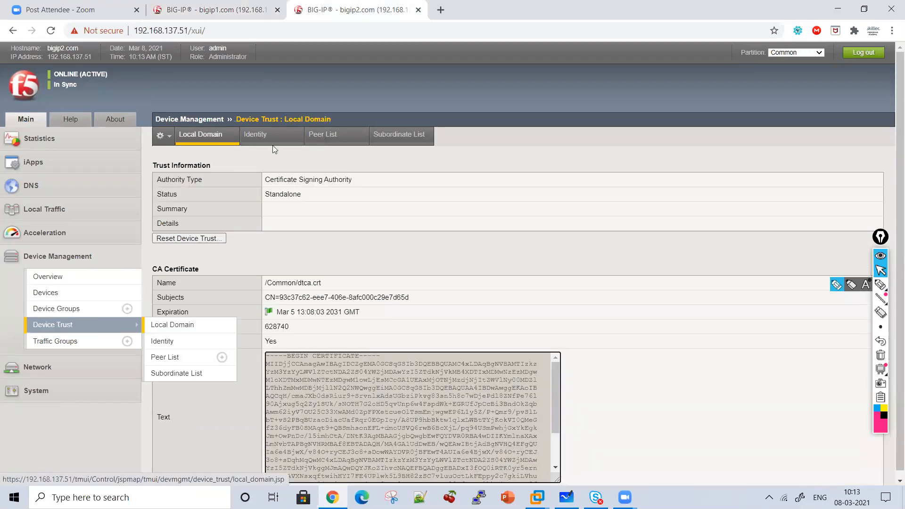
right_click(333, 134)
left_click(315, 139)
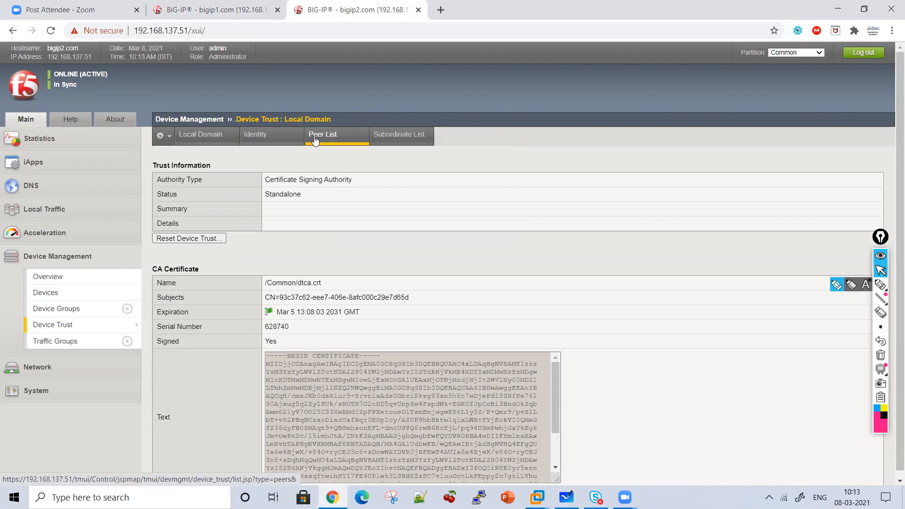
left_click(189, 6)
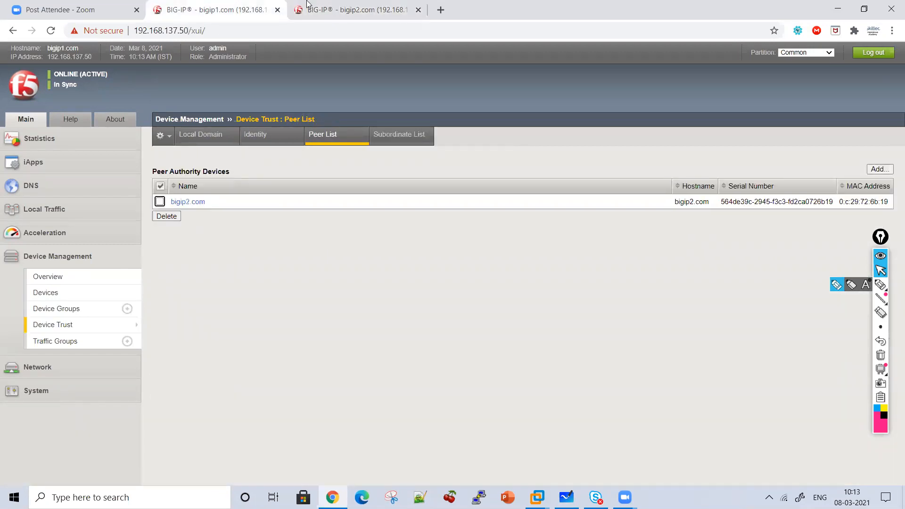
left_click(330, 9)
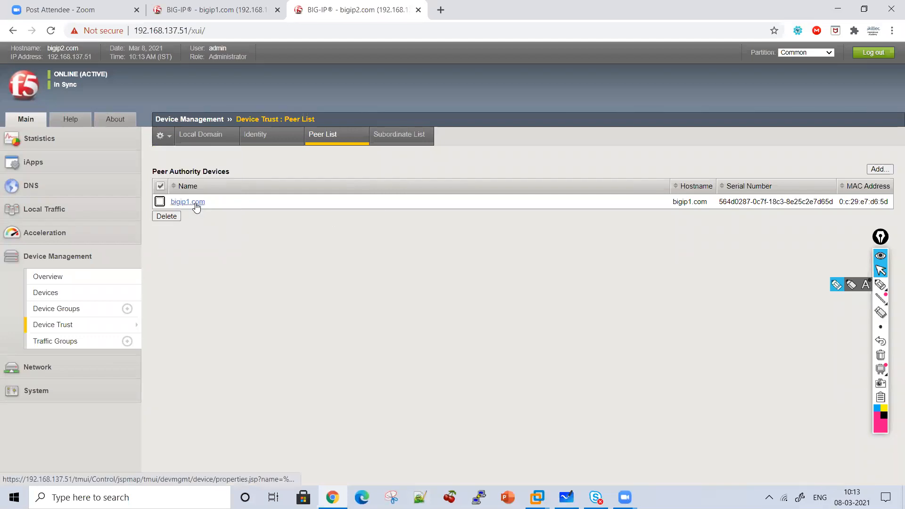
left_click(207, 8)
left_click(319, 5)
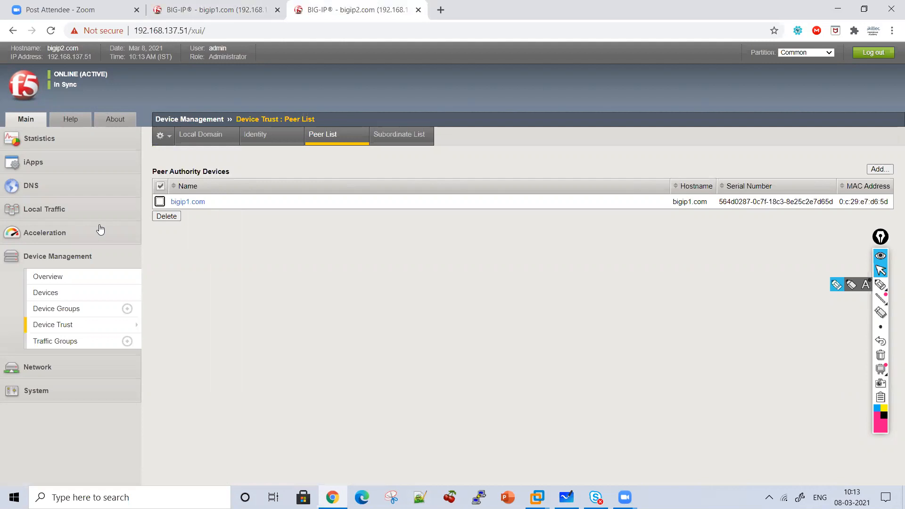
View the device group list of bigip2.com and open the device group list of bigip1.com
left_click(76, 308)
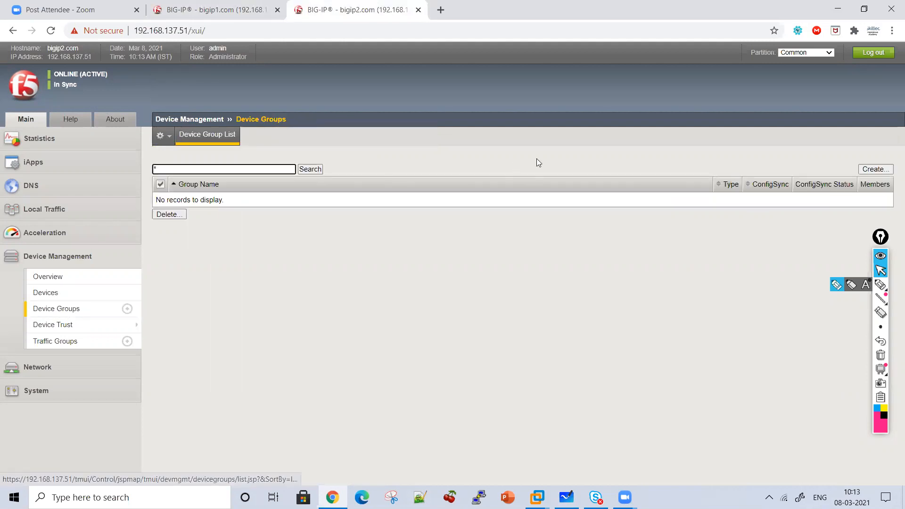
left_click(181, 4)
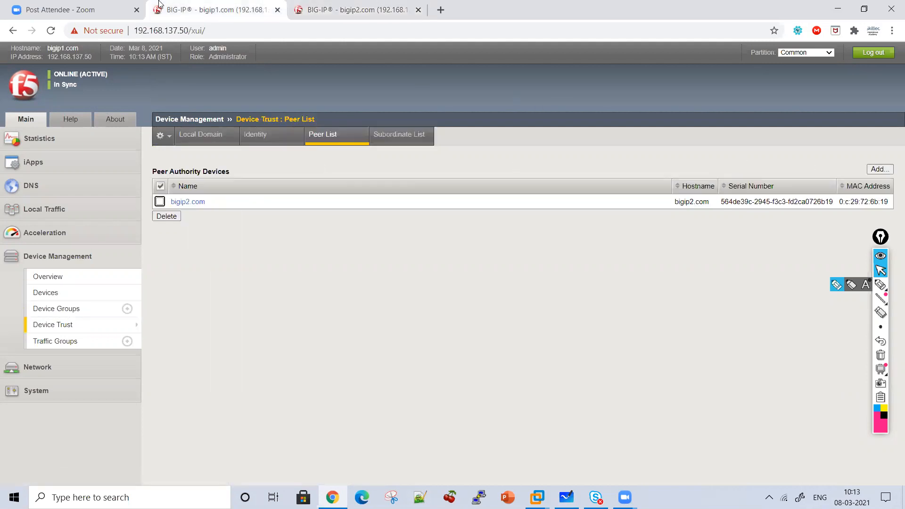
left_click(50, 307)
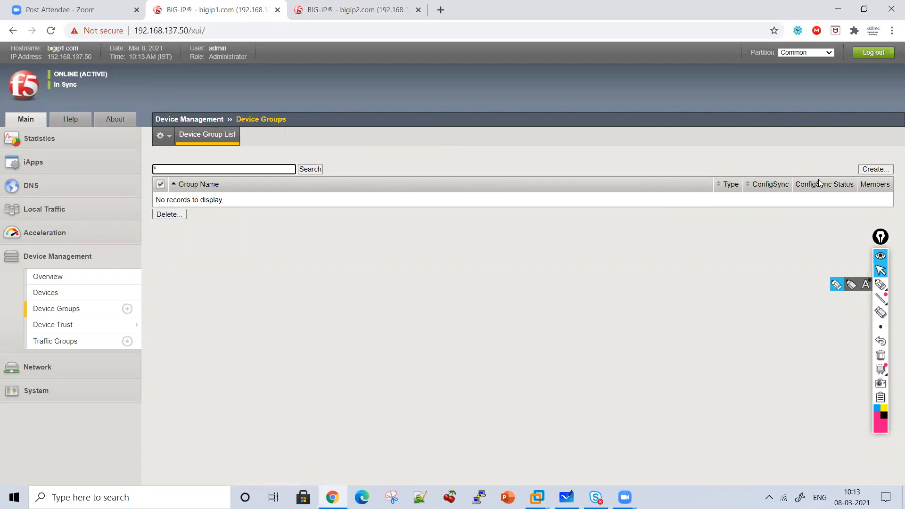
Start a new device group on bigip1.com with group type Sync-Failover and the name SYNCFAILDEVICE
left_click(888, 169)
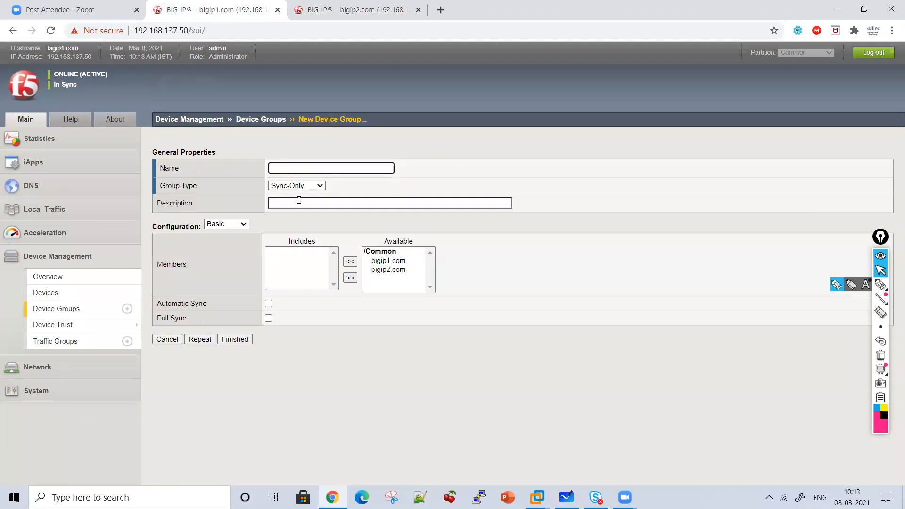
left_click(289, 189)
left_click(289, 202)
left_click(287, 166)
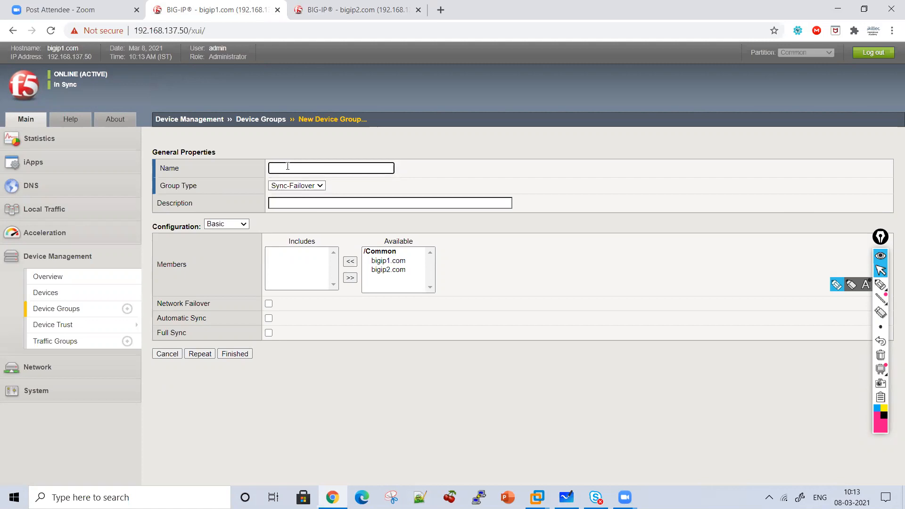
type("SYNCFAILDEVICE")
Mark the available devices with a pen bracket and include bigip1.com and bigip2.com as members of the group
left_click(881, 285)
mouse_move(408, 239)
left_mouse_down()
mouse_move(443, 255)
mouse_move(404, 291)
left_mouse_up()
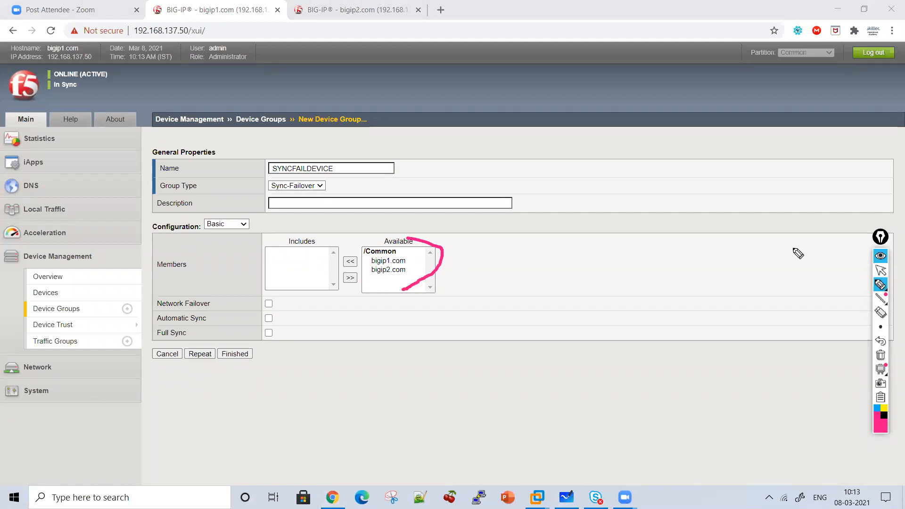
left_click(880, 271)
left_click(392, 261)
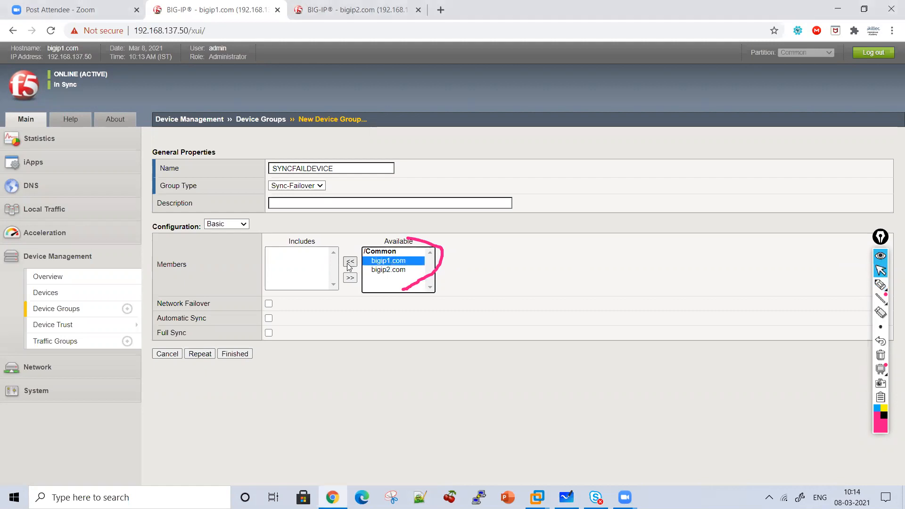
left_click(350, 262)
left_click(386, 263)
left_click(350, 263)
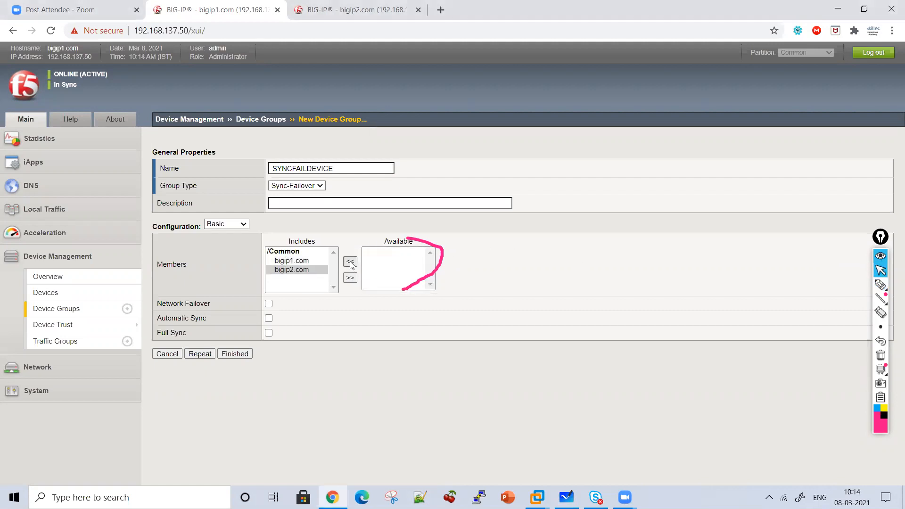
Draw a bracket beside the Network Failover, Automatic Sync and Full Sync checkboxes and a dash beside Network Failover
left_click(881, 285)
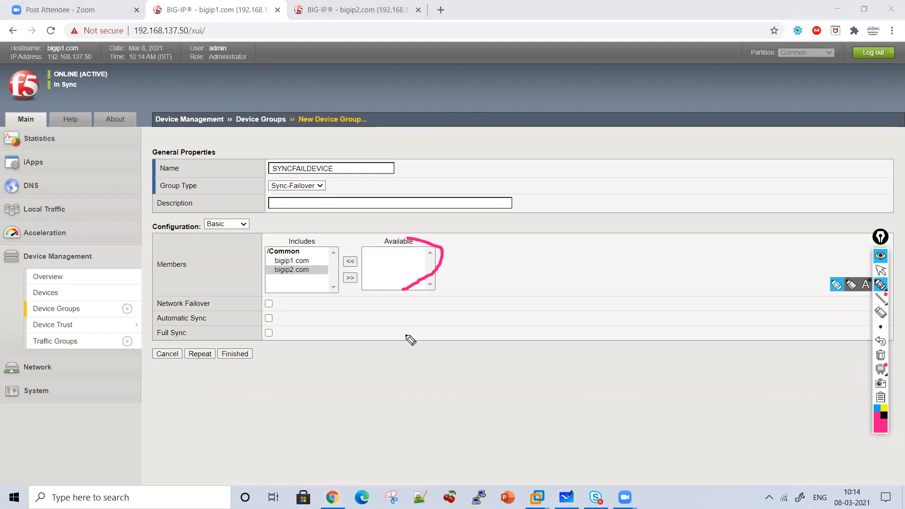
mouse_move(301, 297)
left_mouse_down()
mouse_move(340, 317)
mouse_move(285, 340)
left_mouse_up()
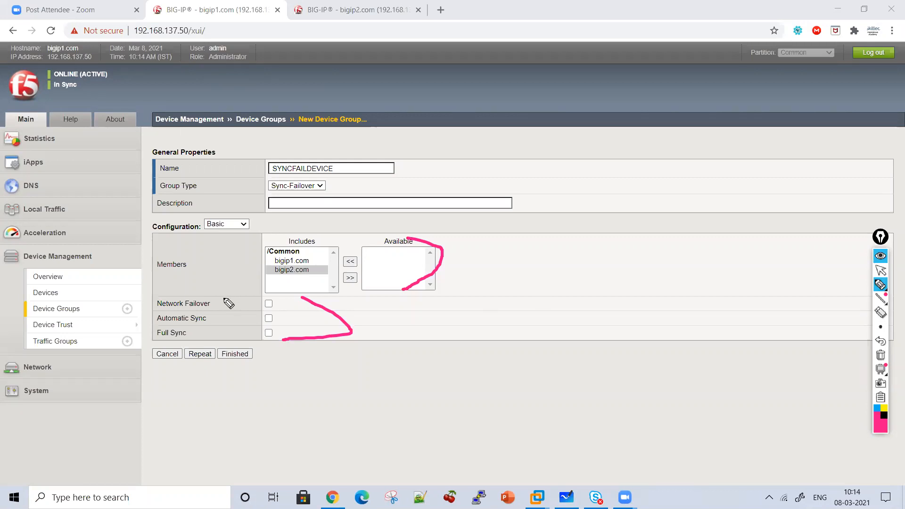
left_click_drag(224, 305, 244, 308)
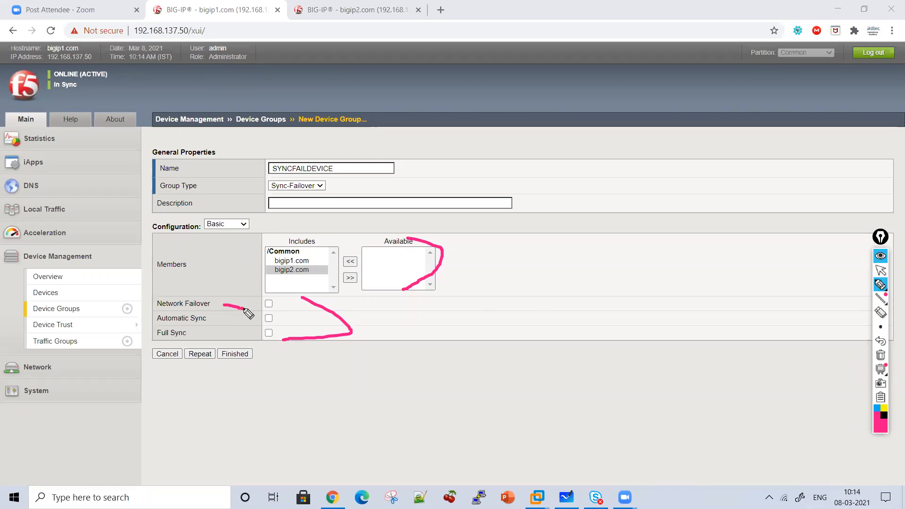
Handwrite "Network Failover vs Serial Failover" with the pen beside the device group settings
left_click(880, 285)
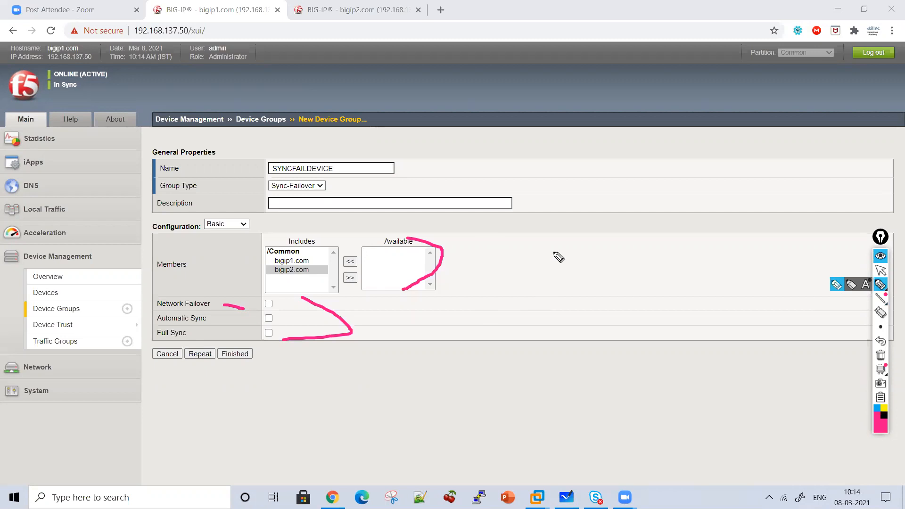
left_click_drag(543, 230, 564, 198)
mouse_move(588, 212)
left_mouse_down()
mouse_move(600, 231)
mouse_move(596, 210)
left_mouse_up()
mouse_move(623, 194)
left_mouse_down()
mouse_move(623, 217)
mouse_move(691, 229)
mouse_move(712, 208)
mouse_move(679, 196)
left_mouse_up()
left_click_drag(537, 283, 564, 242)
left_click_drag(543, 265, 592, 272)
left_click(599, 246)
left_click_drag(613, 239, 613, 272)
left_click_drag(637, 258, 668, 258)
mouse_move(674, 269)
left_mouse_down()
mouse_move(689, 275)
mouse_move(712, 255)
left_mouse_up()
left_click_drag(584, 320, 619, 333)
mouse_move(503, 354)
left_mouse_down()
mouse_move(493, 383)
mouse_move(533, 384)
mouse_move(556, 368)
left_mouse_up()
mouse_move(565, 356)
left_mouse_down()
mouse_move(564, 365)
mouse_move(606, 377)
left_mouse_up()
left_click_drag(625, 346, 640, 375)
left_click_drag(537, 401, 493, 442)
left_click_drag(516, 413, 562, 427)
mouse_move(585, 395)
left_mouse_down()
mouse_move(584, 428)
mouse_move(605, 412)
left_mouse_up()
mouse_move(609, 409)
left_mouse_down()
mouse_move(650, 422)
mouse_move(673, 406)
left_mouse_up()
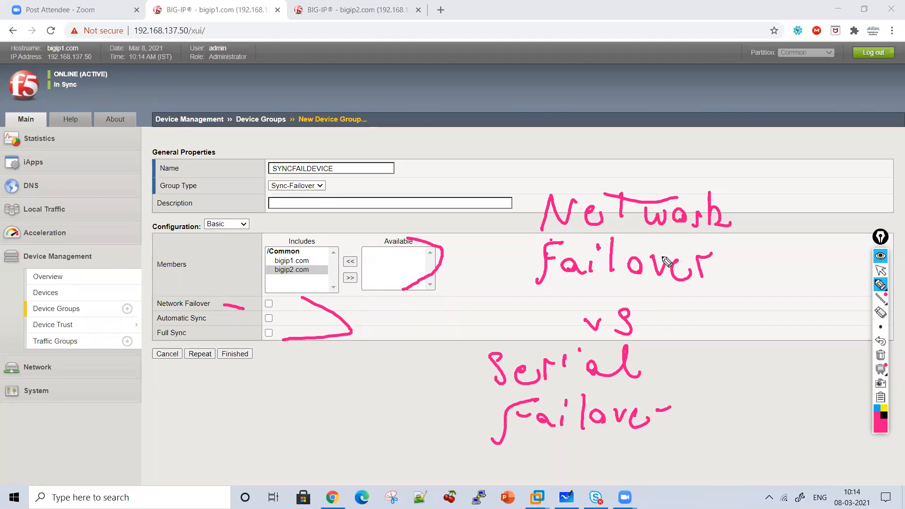
Bracket the handwritten "Network Failover" and write an underlined "Heartbeat" above it with a downward arrow
mouse_move(715, 161)
left_mouse_down()
mouse_move(754, 288)
mouse_move(722, 296)
left_mouse_up()
mouse_move(549, 133)
left_mouse_down()
mouse_move(555, 158)
mouse_move(576, 160)
left_mouse_up()
mouse_move(477, 98)
left_mouse_down()
mouse_move(484, 132)
mouse_move(495, 130)
left_mouse_up()
mouse_move(485, 122)
left_mouse_down()
mouse_move(564, 101)
mouse_move(613, 118)
mouse_move(637, 106)
mouse_move(670, 121)
mouse_move(712, 111)
left_mouse_up()
left_click_drag(677, 98, 695, 95)
left_click_drag(484, 138, 623, 127)
left_click_drag(586, 156, 484, 158)
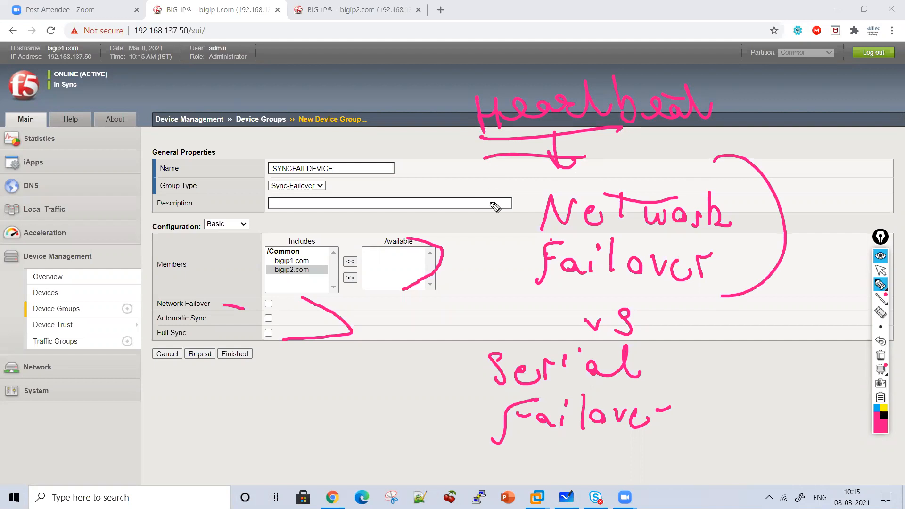
Switch to Microsoft Whiteboard and clear all pen annotations from the screen
left_click(881, 270)
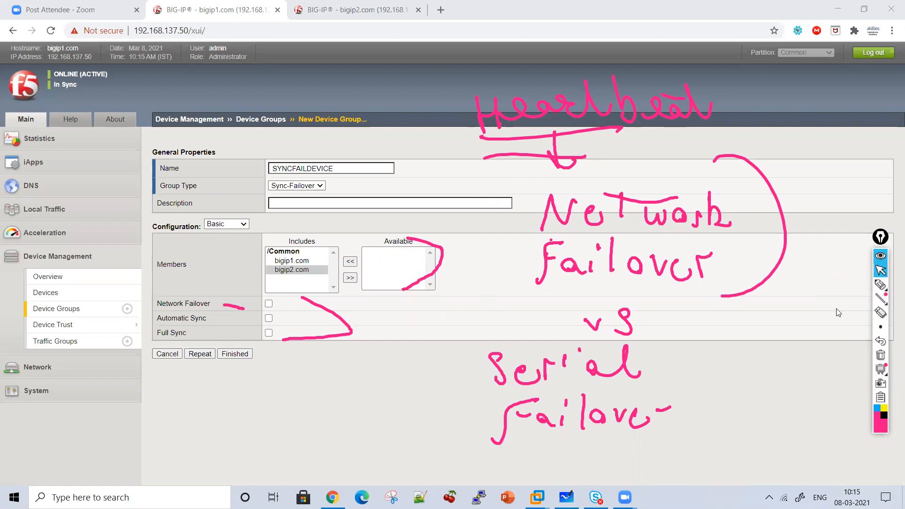
left_click(566, 498)
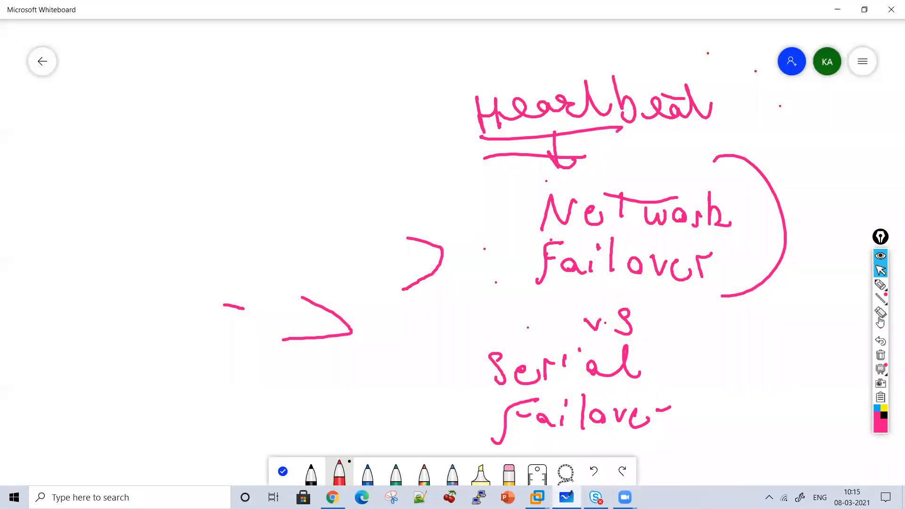
left_click(881, 355)
left_click(35, 3)
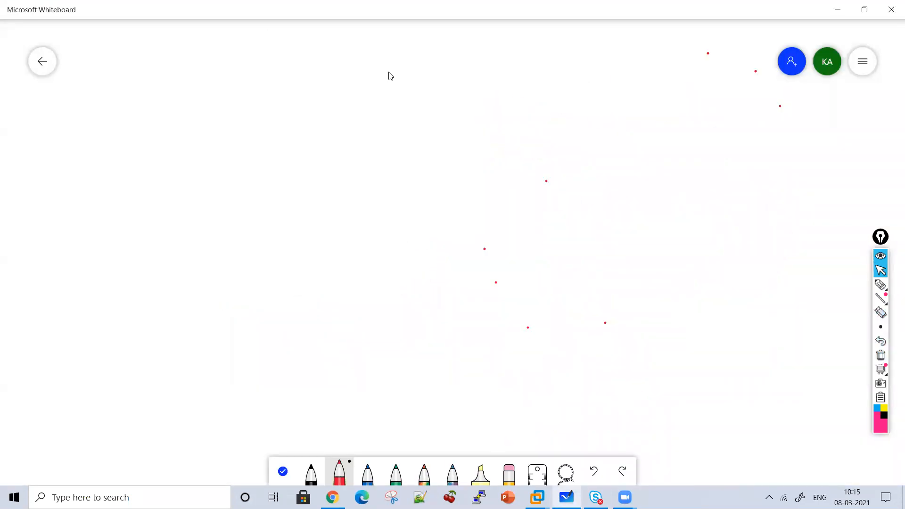
Handwrite the headings "Network Failover" and "Serial Failover" on the whiteboard, separated by a long vertical line
left_click(881, 284)
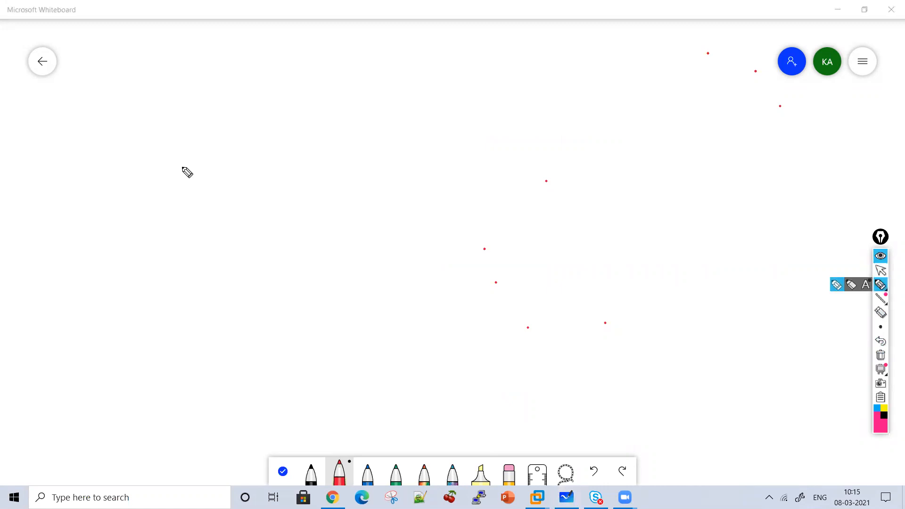
mouse_move(179, 121)
left_mouse_down()
mouse_move(204, 94)
mouse_move(263, 115)
mouse_move(317, 97)
mouse_move(353, 108)
mouse_move(223, 169)
mouse_move(249, 175)
mouse_move(280, 147)
mouse_move(316, 176)
mouse_move(347, 163)
mouse_move(329, 162)
mouse_move(373, 151)
mouse_move(382, 162)
left_mouse_up()
left_click_drag(389, 166, 401, 140)
left_click_drag(439, 44, 495, 362)
mouse_move(561, 56)
left_mouse_down()
mouse_move(576, 71)
mouse_move(652, 75)
mouse_move(677, 66)
left_mouse_up()
mouse_move(683, 96)
left_mouse_down()
mouse_move(594, 129)
mouse_move(624, 137)
mouse_move(650, 120)
mouse_move(675, 136)
mouse_move(738, 121)
left_mouse_up()
Draw two circled devices labelled F51 and F52 under the Network Failover heading
mouse_move(118, 221)
left_mouse_down()
mouse_move(142, 315)
mouse_move(136, 235)
left_mouse_up()
mouse_move(114, 253)
left_mouse_down()
mouse_move(104, 286)
mouse_move(129, 255)
left_mouse_up()
left_click_drag(133, 248, 165, 275)
mouse_move(325, 213)
left_mouse_down()
mouse_move(346, 234)
mouse_move(317, 259)
mouse_move(400, 256)
left_mouse_up()
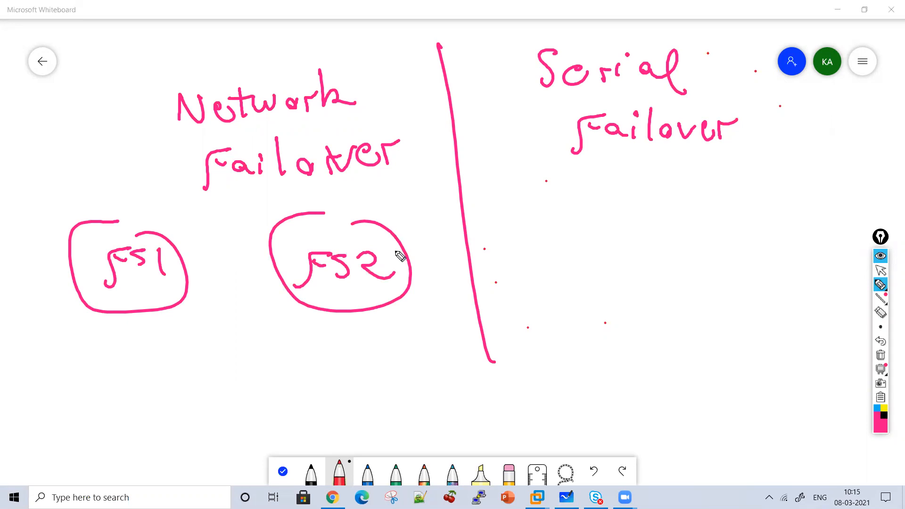
Draw arrows between the network failover devices, add "ICMP Request" and "Heartbeat doing using IP address", and underline Network with an arrow
mouse_move(182, 262)
left_mouse_down()
mouse_move(283, 259)
mouse_move(256, 278)
left_mouse_up()
left_click_drag(247, 239, 274, 256)
mouse_move(191, 290)
left_mouse_down()
mouse_move(278, 304)
mouse_move(258, 322)
left_mouse_up()
mouse_move(113, 341)
left_mouse_down()
mouse_move(122, 372)
mouse_move(178, 375)
mouse_move(258, 356)
mouse_move(277, 371)
left_mouse_up()
mouse_move(259, 336)
left_mouse_down()
mouse_move(293, 364)
mouse_move(362, 347)
mouse_move(354, 337)
left_mouse_up()
mouse_move(136, 423)
left_mouse_down()
mouse_move(200, 410)
mouse_move(234, 428)
left_mouse_up()
mouse_move(255, 397)
left_mouse_down()
mouse_move(297, 416)
mouse_move(323, 405)
mouse_move(341, 425)
mouse_move(382, 396)
mouse_move(411, 418)
mouse_move(461, 404)
mouse_move(525, 414)
mouse_move(566, 399)
left_mouse_up()
mouse_move(181, 209)
left_mouse_down()
mouse_move(196, 229)
mouse_move(239, 226)
mouse_move(271, 205)
mouse_move(436, 188)
mouse_move(395, 176)
left_mouse_up()
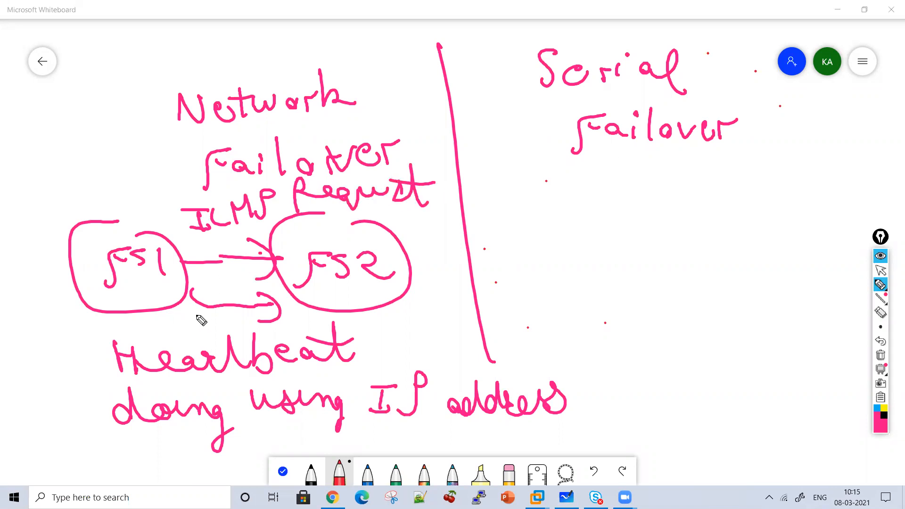
mouse_move(84, 101)
left_mouse_down()
mouse_move(139, 109)
mouse_move(133, 127)
mouse_move(310, 125)
left_mouse_up()
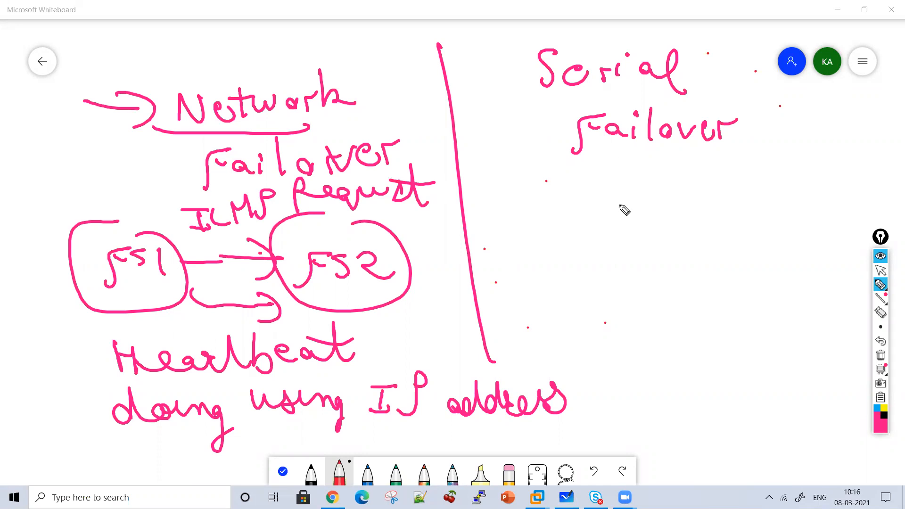
Draw a downward arrow under Serial Failover and circled F51 and F52 devices linked by arrows in both directions
left_click_drag(581, 164, 578, 190)
left_click_drag(562, 169, 595, 171)
mouse_move(567, 214)
left_mouse_down()
mouse_move(605, 285)
mouse_move(595, 225)
mouse_move(530, 257)
left_mouse_up()
mouse_move(538, 230)
left_mouse_down()
mouse_move(557, 231)
mouse_move(559, 256)
left_mouse_up()
left_click_drag(584, 239, 584, 255)
mouse_move(713, 218)
left_mouse_down()
mouse_move(733, 293)
mouse_move(746, 213)
mouse_move(703, 262)
left_mouse_up()
mouse_move(708, 237)
left_mouse_down()
mouse_move(724, 234)
mouse_move(727, 258)
mouse_move(786, 260)
left_mouse_up()
mouse_move(619, 227)
left_mouse_down()
mouse_move(658, 243)
mouse_move(665, 257)
left_mouse_up()
mouse_move(677, 262)
left_mouse_down()
mouse_move(632, 265)
mouse_move(659, 272)
left_mouse_up()
Write "Voltage" under the serial failover devices, add a circled "50 m" above them, and draw a brace beside the Serial Failover heading
mouse_move(586, 304)
left_mouse_down()
mouse_move(610, 289)
mouse_move(637, 312)
left_mouse_up()
mouse_move(657, 280)
left_mouse_down()
mouse_move(655, 307)
mouse_move(670, 308)
left_mouse_up()
mouse_move(697, 305)
left_mouse_down()
mouse_move(713, 331)
mouse_move(712, 352)
left_mouse_up()
left_click_drag(726, 333, 755, 334)
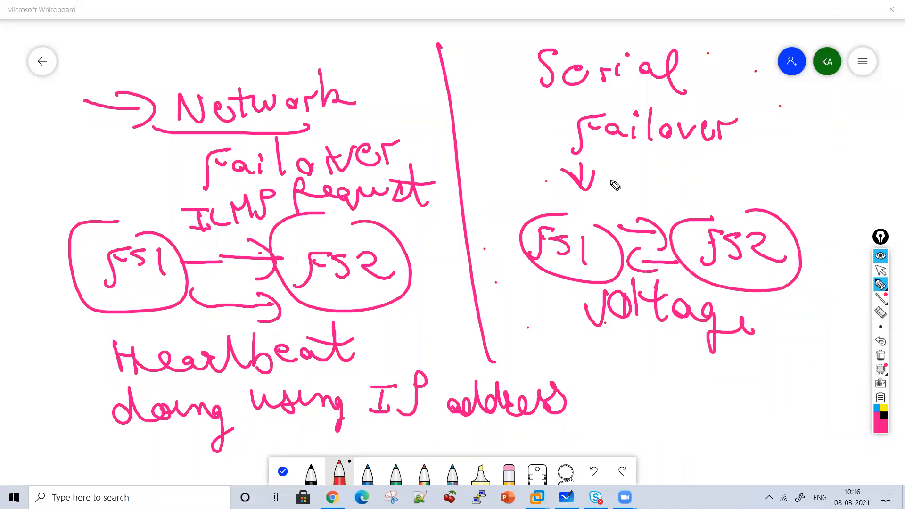
mouse_move(637, 164)
left_mouse_down()
mouse_move(635, 191)
mouse_move(657, 171)
mouse_move(748, 184)
mouse_move(720, 204)
left_mouse_up()
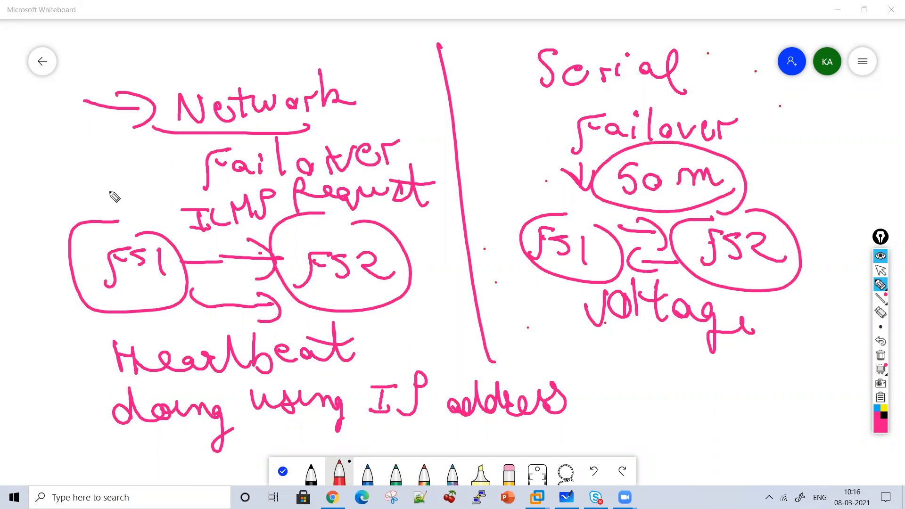
mouse_move(527, 47)
left_mouse_down()
mouse_move(508, 115)
mouse_move(552, 151)
left_mouse_up()
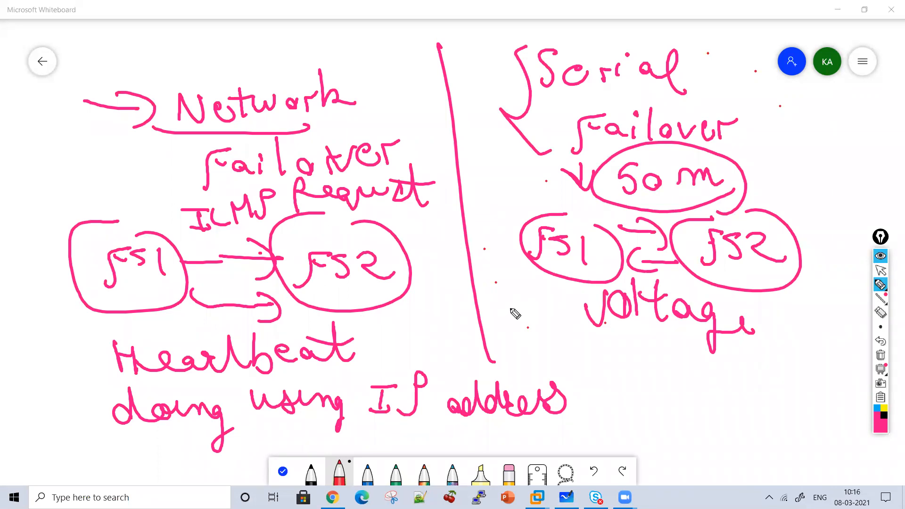
Write an underlined "100 m" near the serial failover devices and add "over special cable" beneath "Voltage"
left_click_drag(524, 316, 520, 351)
mouse_move(550, 329)
left_mouse_down()
mouse_move(650, 351)
mouse_move(533, 373)
left_mouse_up()
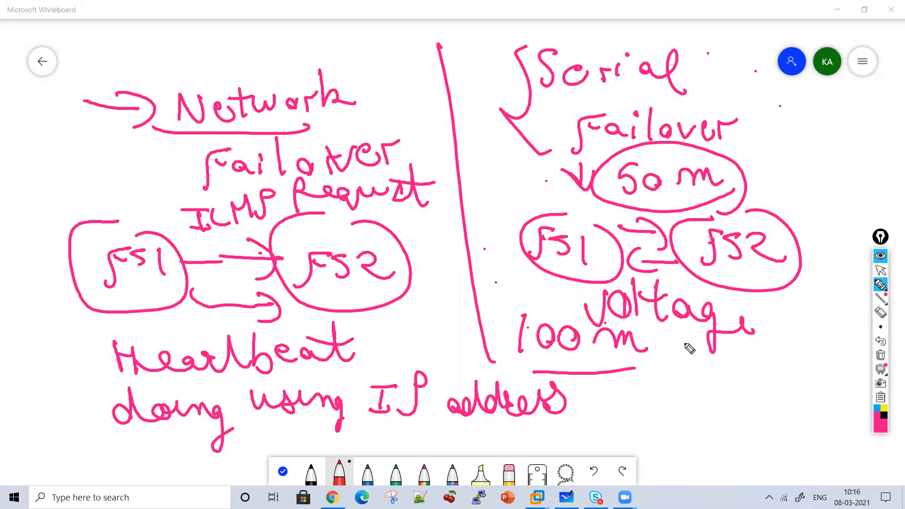
left_click_drag(691, 359, 715, 358)
mouse_move(731, 359)
left_mouse_down()
mouse_move(740, 365)
mouse_move(729, 387)
mouse_move(687, 405)
mouse_move(706, 430)
mouse_move(780, 424)
mouse_move(740, 461)
mouse_move(785, 452)
mouse_move(829, 465)
left_mouse_up()
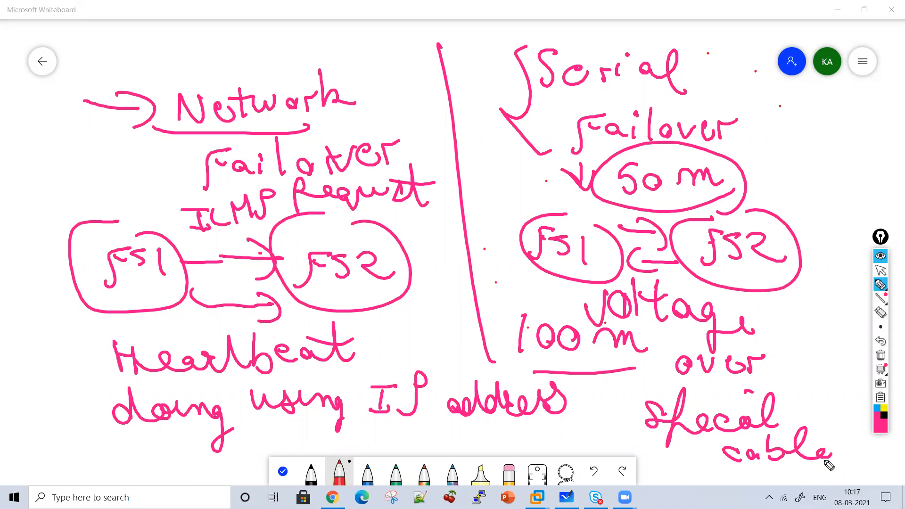
Clear the whiteboard drawings, switch to Chrome and finish creating the SYNCFAILDEVICE Sync-Failover group on bigip1.com with Network Failover enabled
left_click(881, 356)
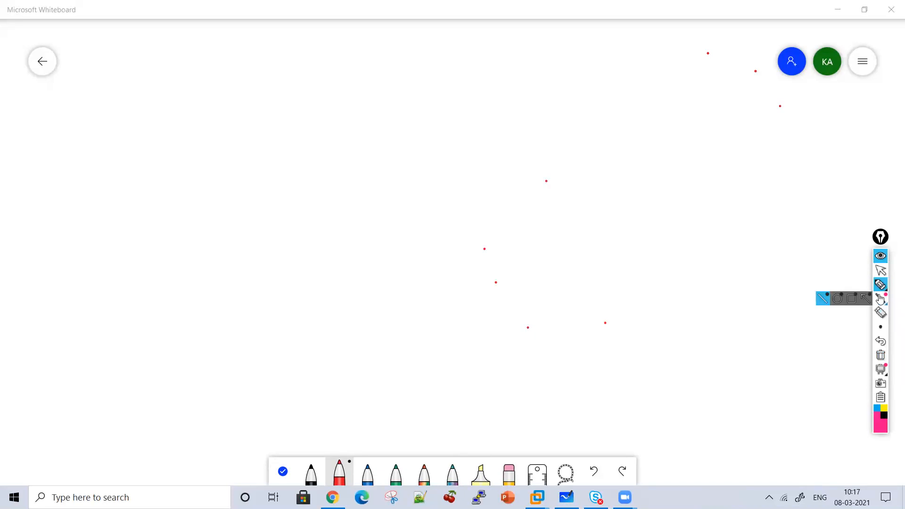
left_click(882, 272)
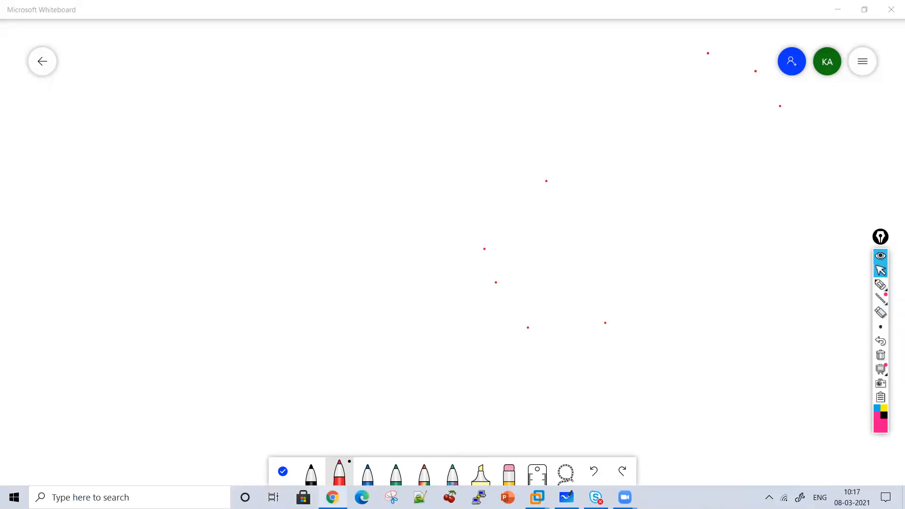
left_click(333, 498)
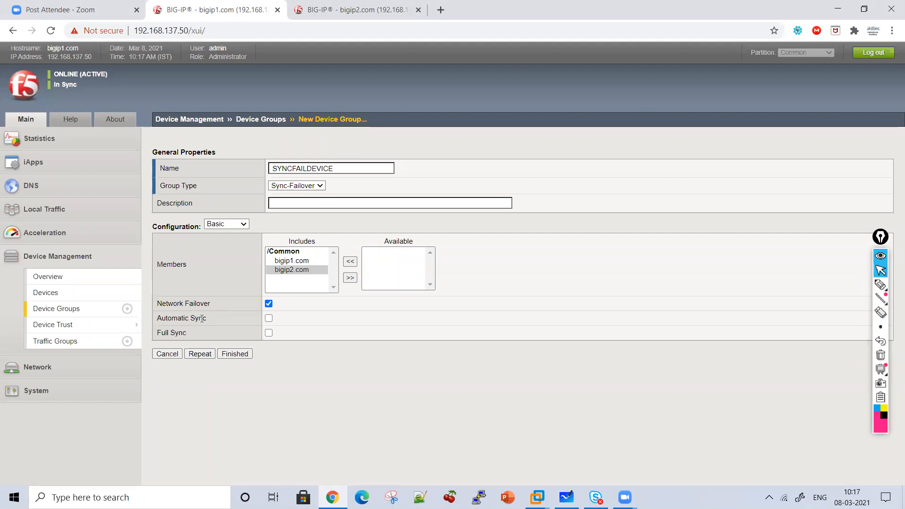
left_click(243, 357)
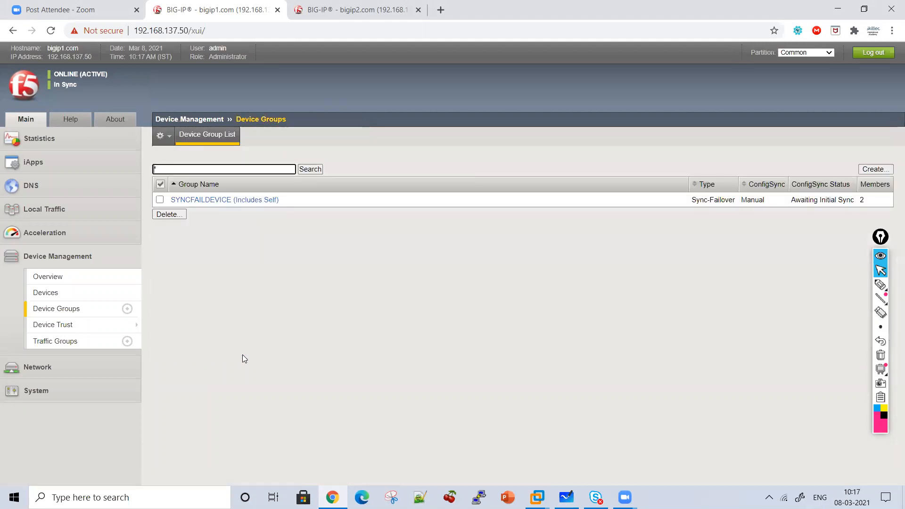
Check the device group list on bigip2.com for SYNCFAILDEVICE and compare it with bigip1.com
left_click(331, 9)
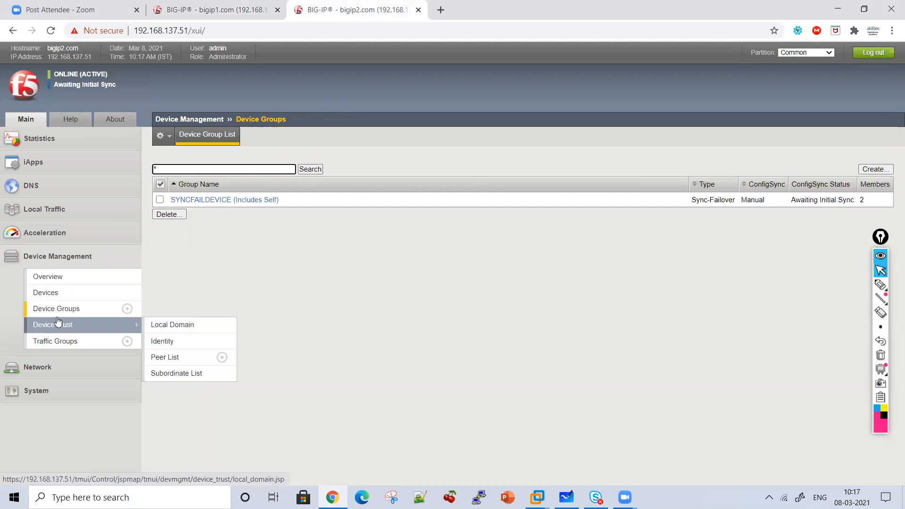
mouse_move(55, 322)
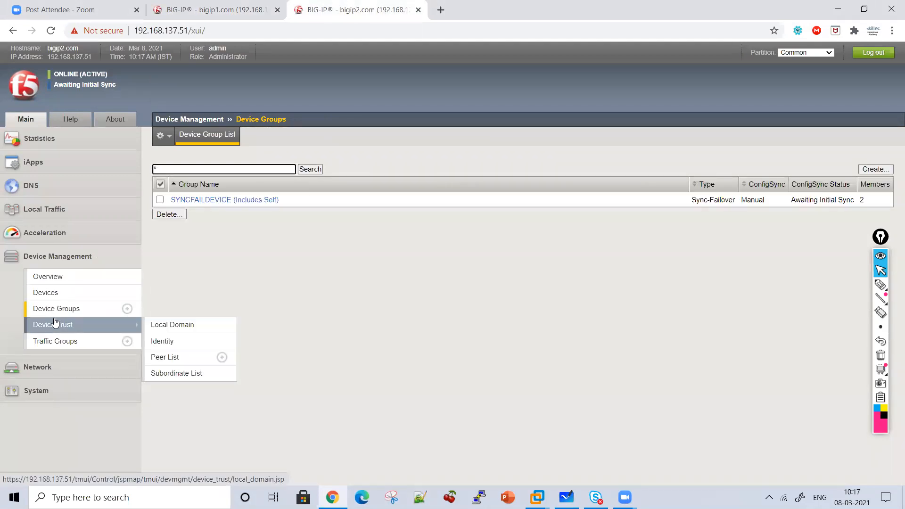
left_click(54, 309)
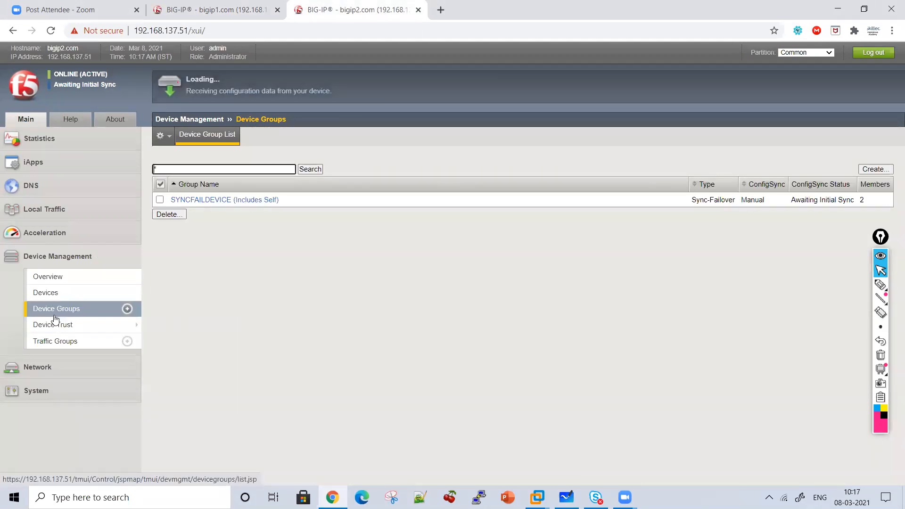
left_click(55, 326)
left_click(54, 309)
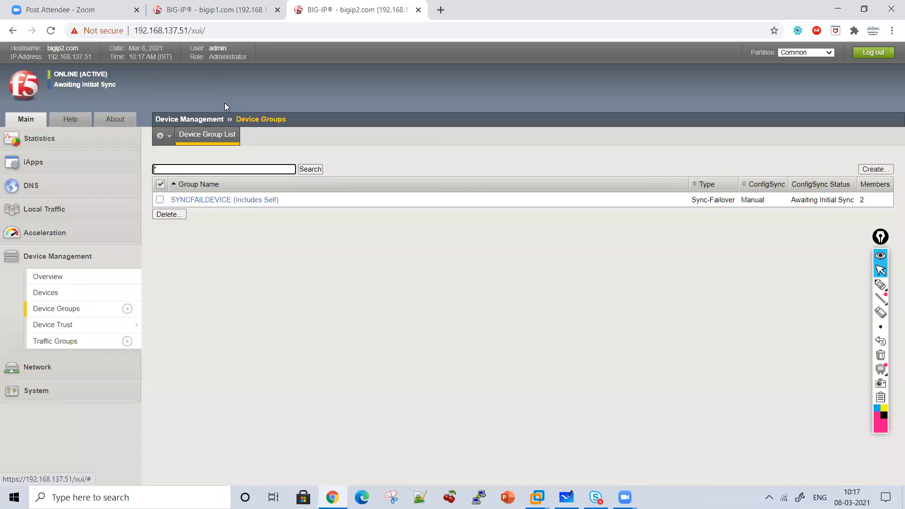
left_click(254, 5)
left_click(345, 6)
Circle the online and sync status of bigip2.com and compare it with the status of bigip1.com
left_click(881, 285)
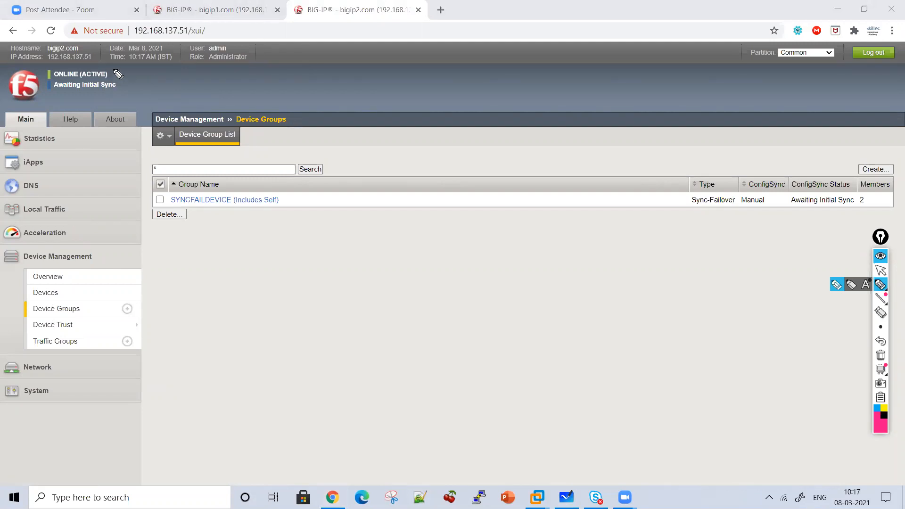
mouse_move(110, 65)
left_mouse_down()
mouse_move(125, 92)
mouse_move(52, 98)
left_mouse_up()
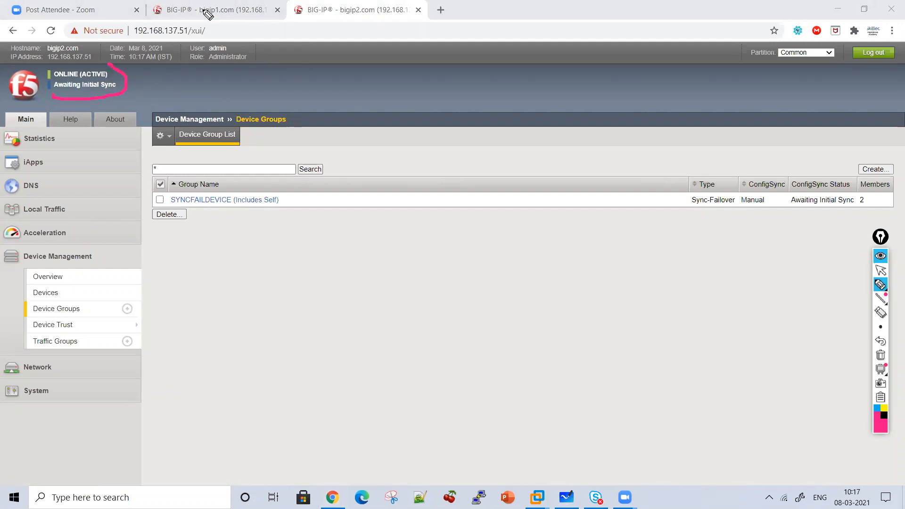
left_click(881, 270)
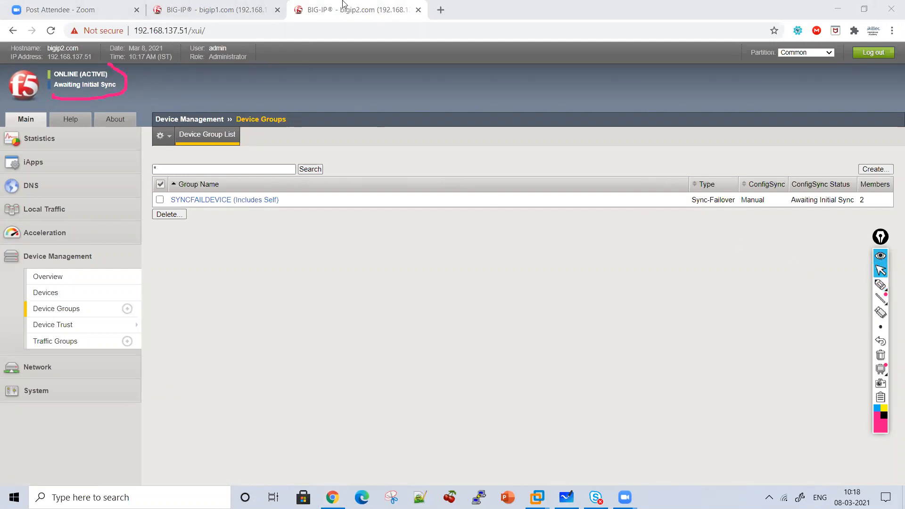
left_click(231, 5)
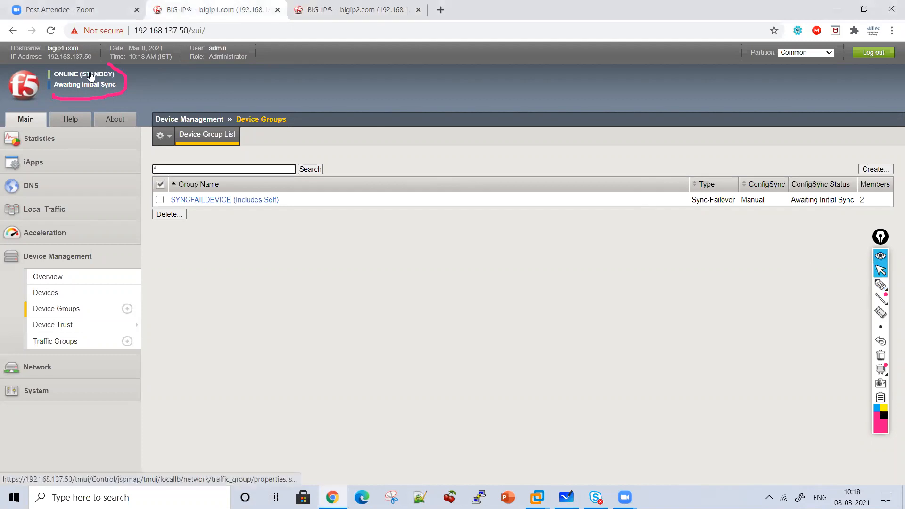
left_click(332, 4)
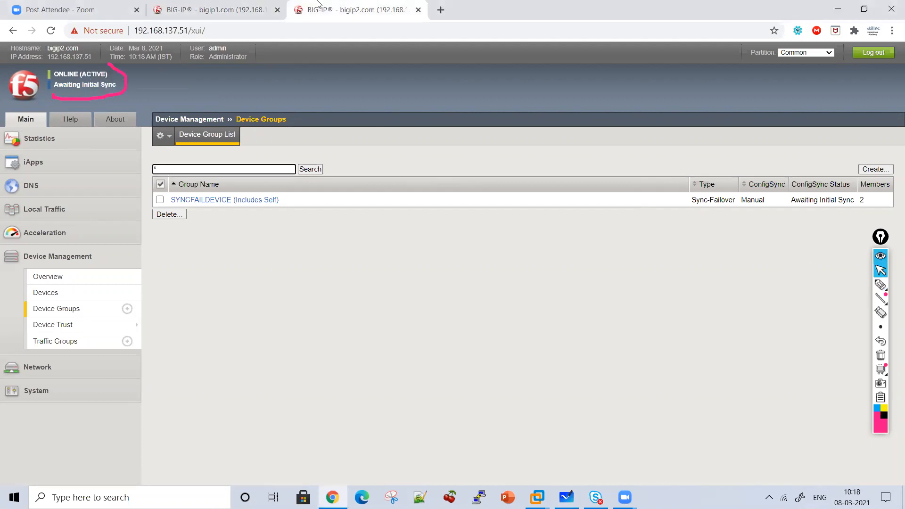
Review the devices, device groups, device trust and traffic groups on bigip2.com
left_click(78, 294)
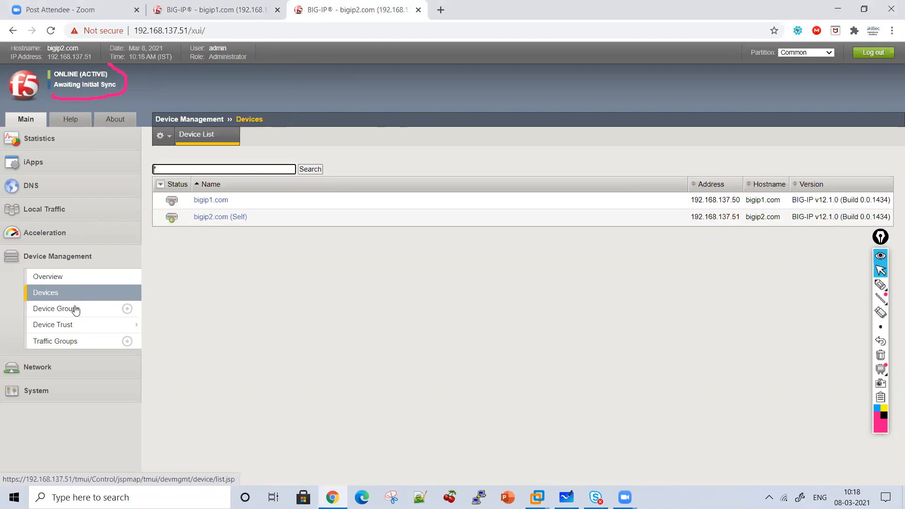
left_click(74, 309)
left_click(70, 325)
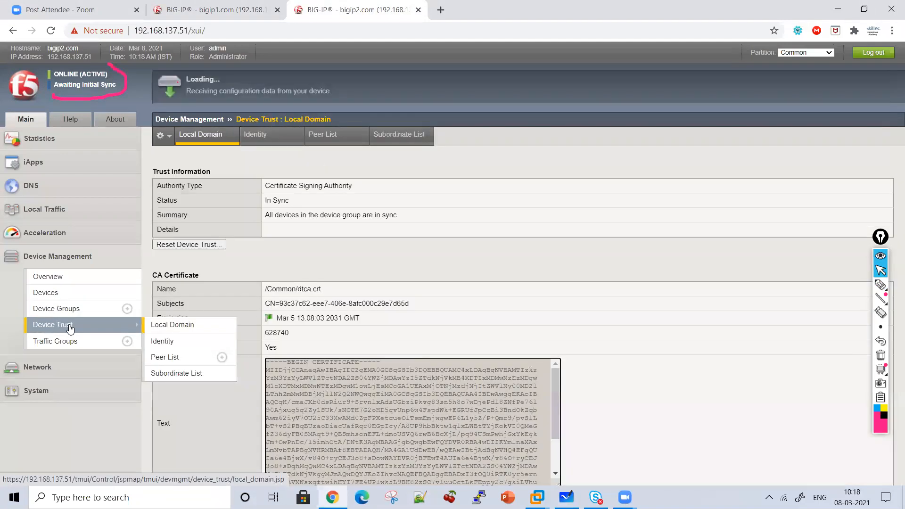
left_click(70, 345)
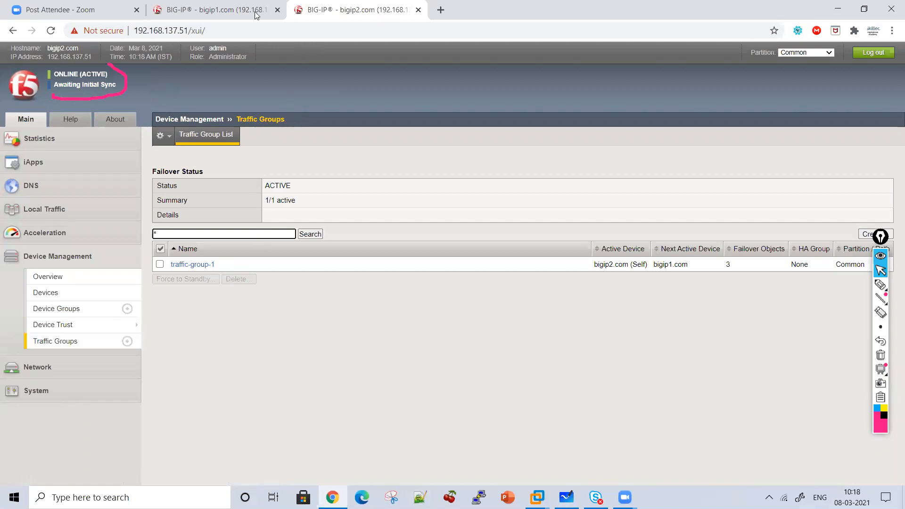
left_click(881, 285)
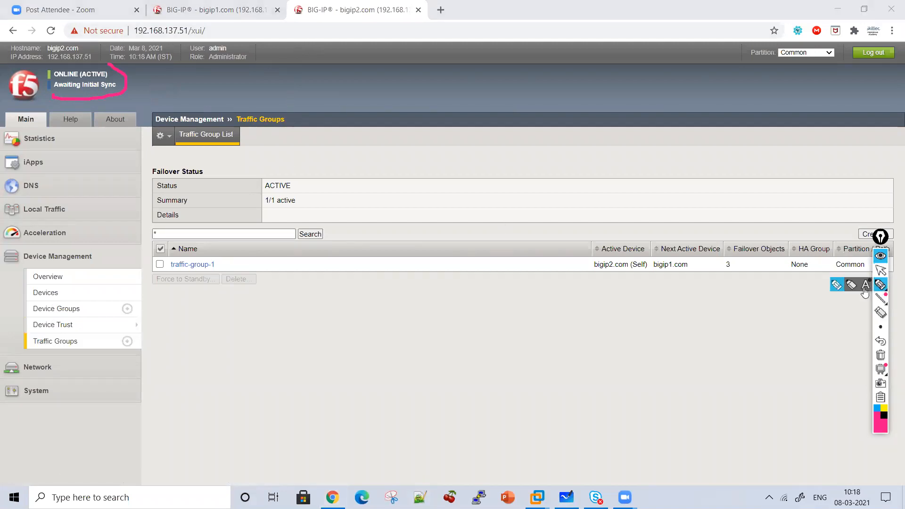
left_click(881, 270)
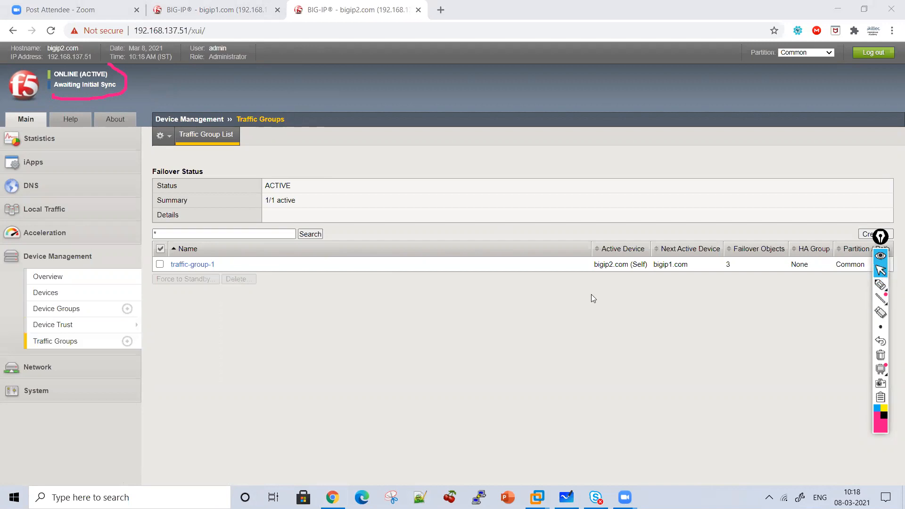
Open the failover objects of traffic-group-1 and mark the listed virtual address and floating self IPs with pen strokes
left_click(208, 267)
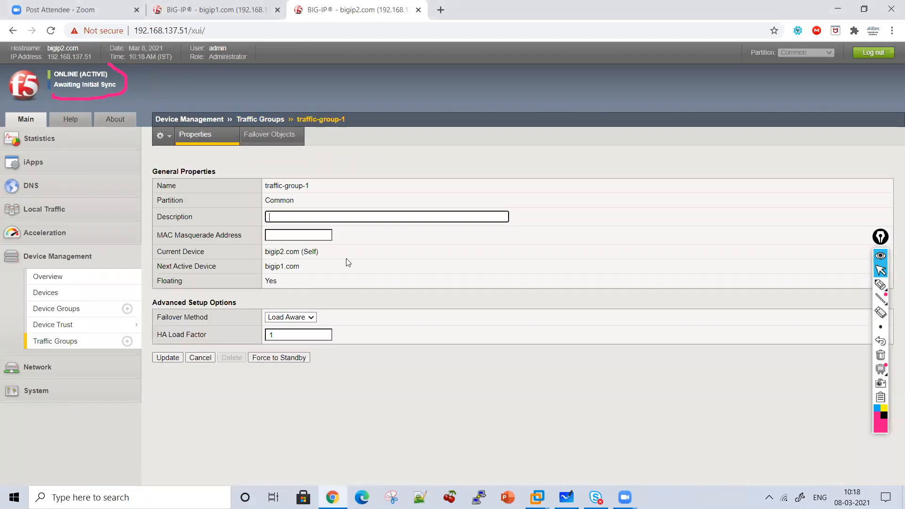
left_click(265, 135)
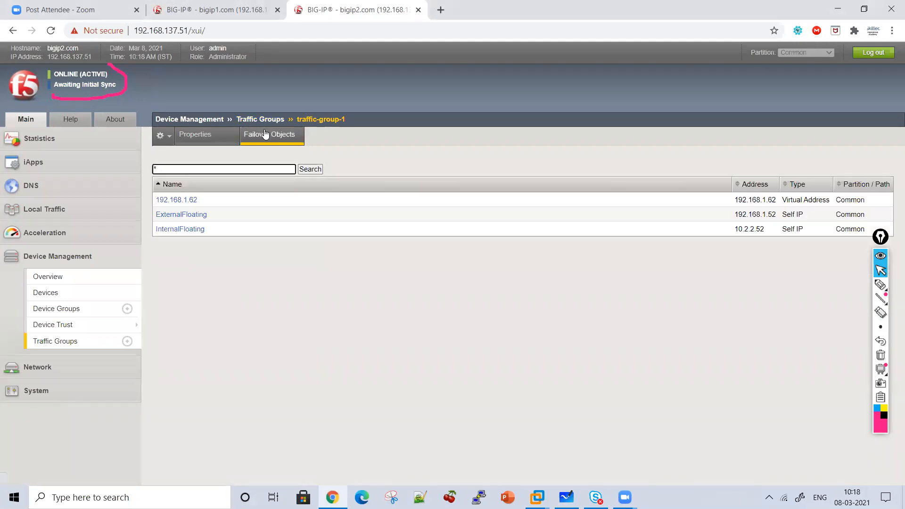
left_click(881, 287)
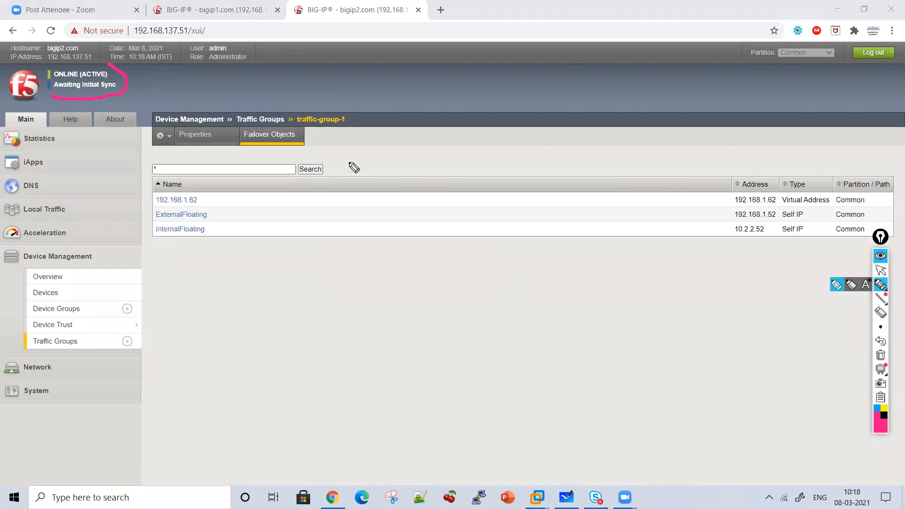
mouse_move(239, 170)
left_mouse_down()
mouse_move(267, 243)
mouse_move(177, 251)
left_mouse_up()
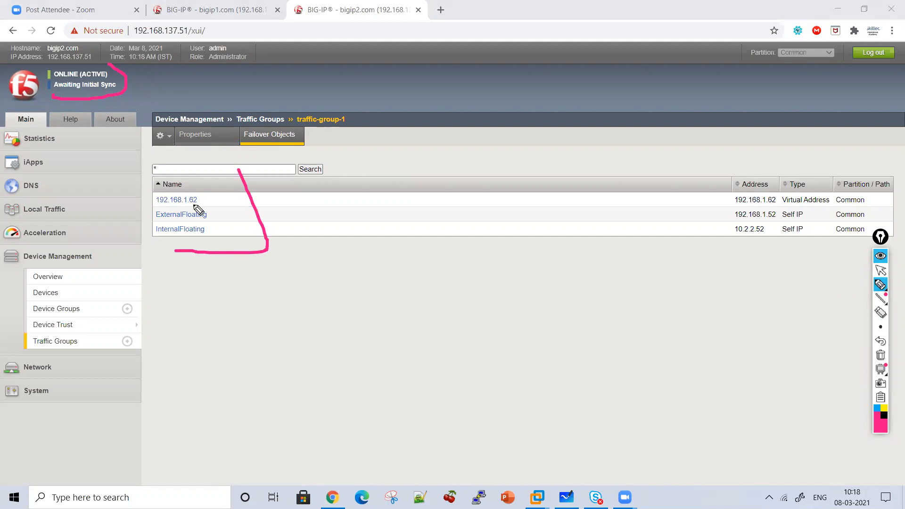
left_click_drag(207, 175, 229, 234)
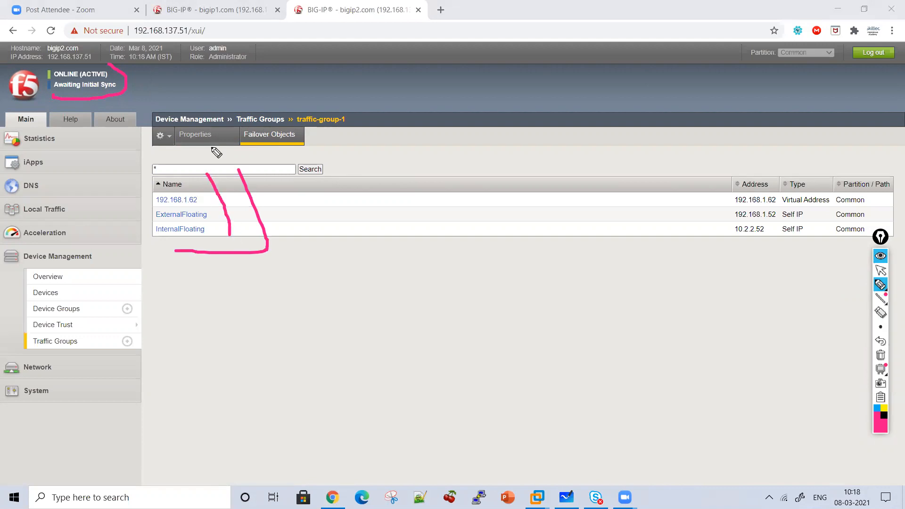
Return to the properties of traffic-group-1, clear the annotations and bracket the current and next active devices
left_click(881, 270)
left_click(226, 146)
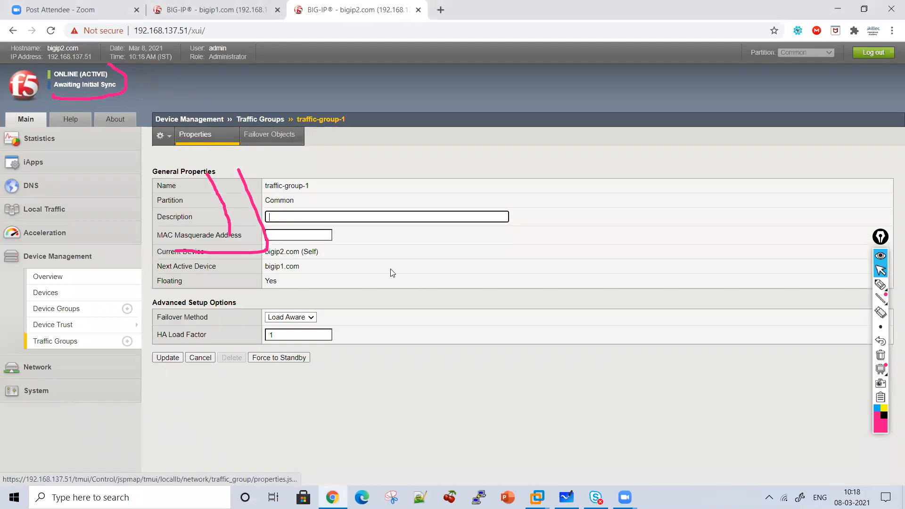
left_click(881, 355)
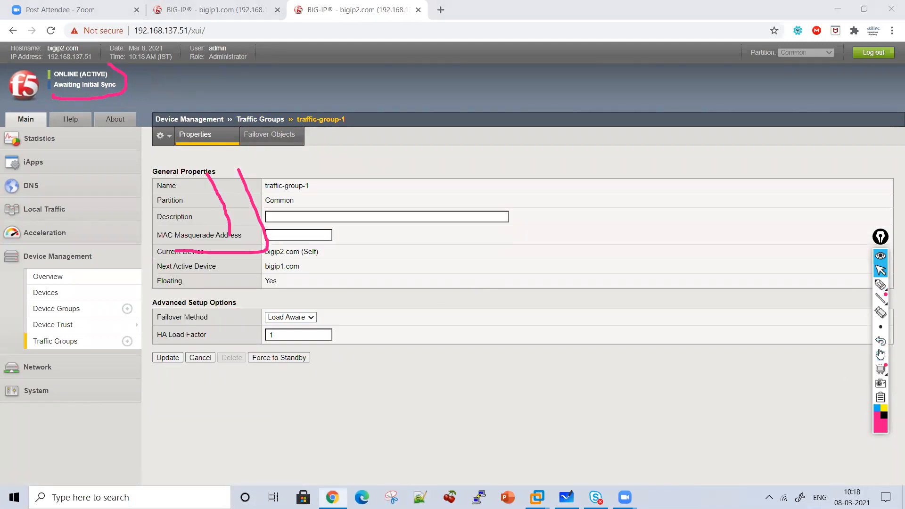
left_click(881, 285)
mouse_move(322, 244)
left_mouse_down()
mouse_move(352, 269)
mouse_move(322, 271)
left_mouse_up()
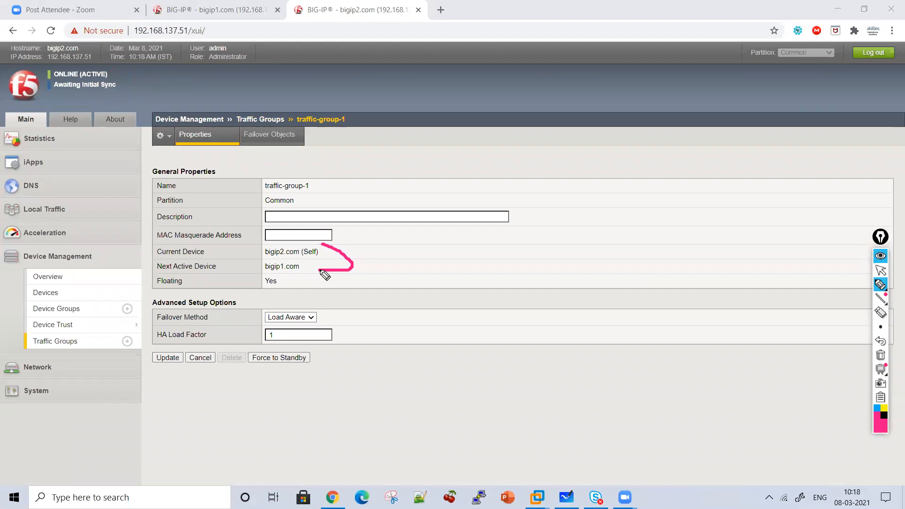
left_click(881, 270)
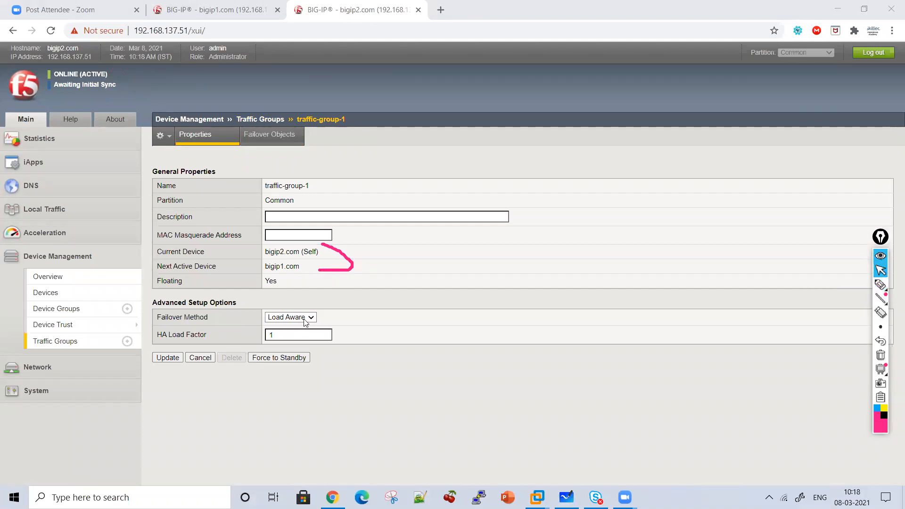
Set the failover method of traffic-group-1 to HA Order
left_click(297, 321)
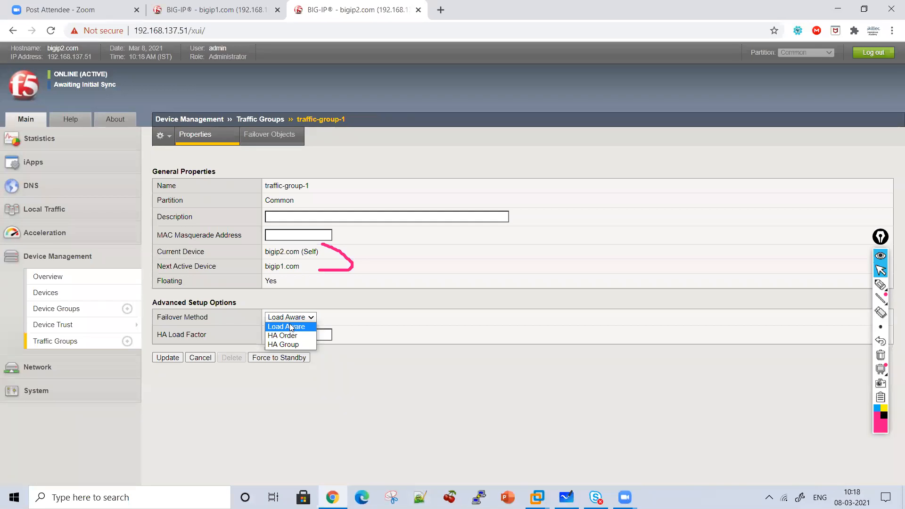
left_click(289, 318)
left_click(289, 318)
left_click(287, 335)
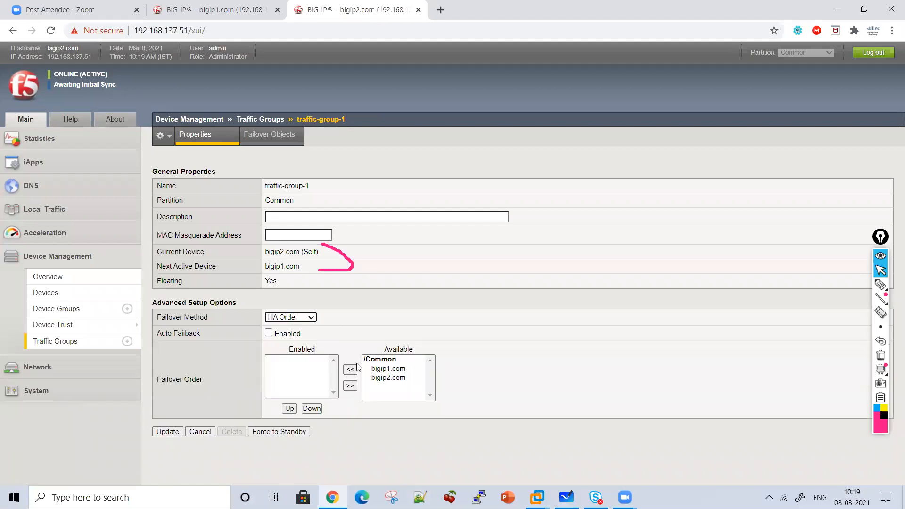
Enable bigip1.com followed by bigip2.com in the failover order of traffic-group-1 and update the group
left_click(382, 369)
left_click(351, 369)
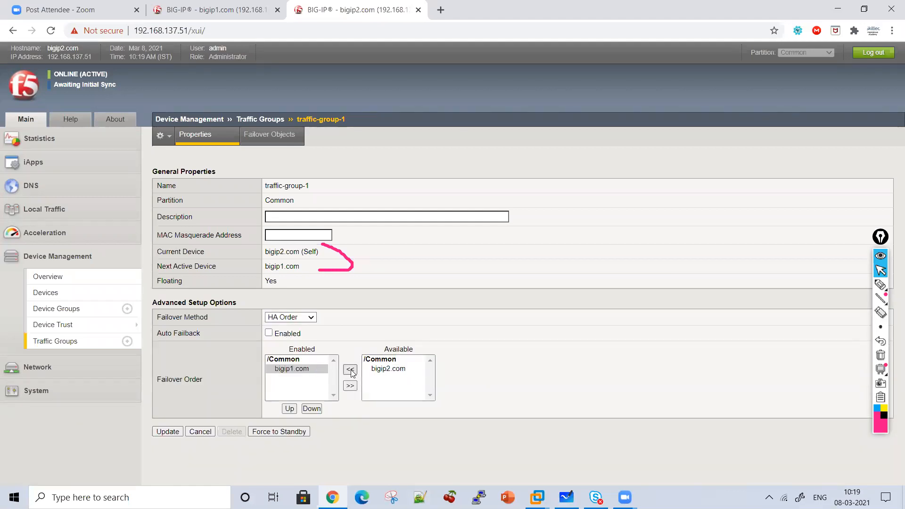
left_click(381, 368)
left_click(351, 369)
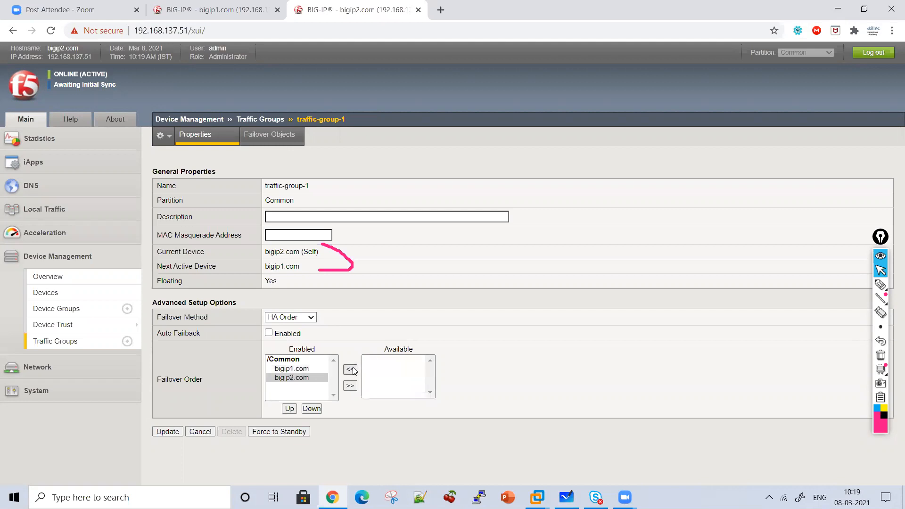
left_click(166, 432)
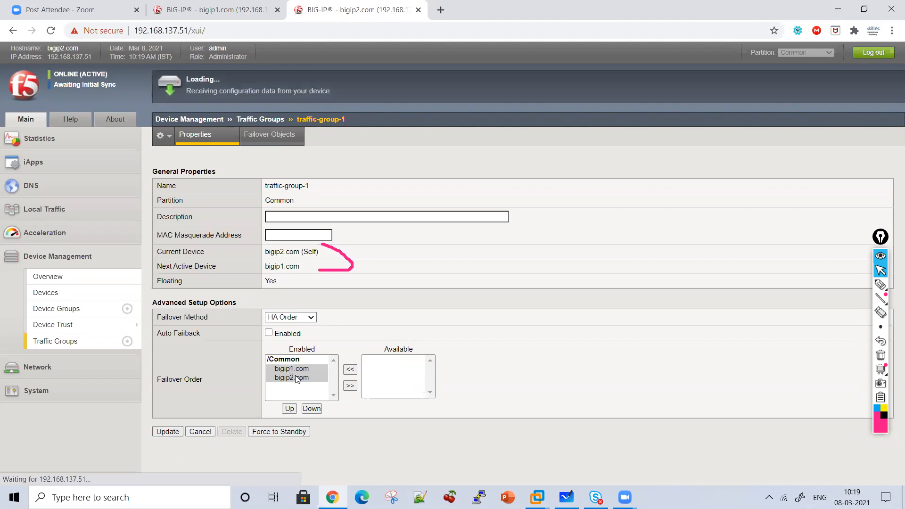
Switch to bigip1 and set the failover method of its traffic-group-1 to HA Order
left_click(217, 10)
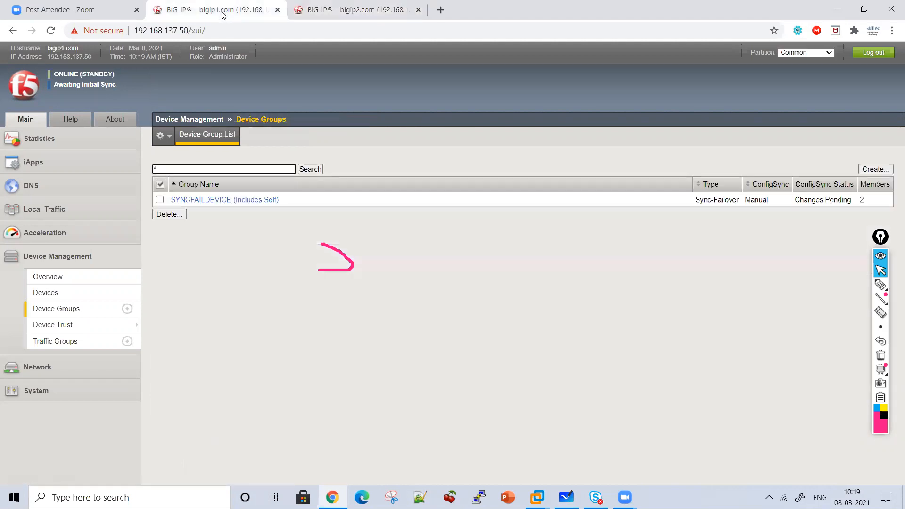
left_click(48, 342)
left_click(196, 265)
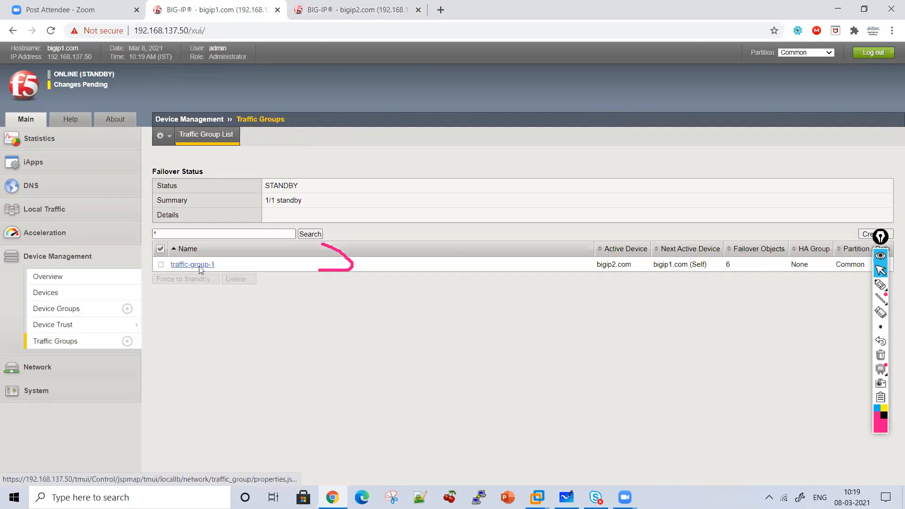
left_click(297, 318)
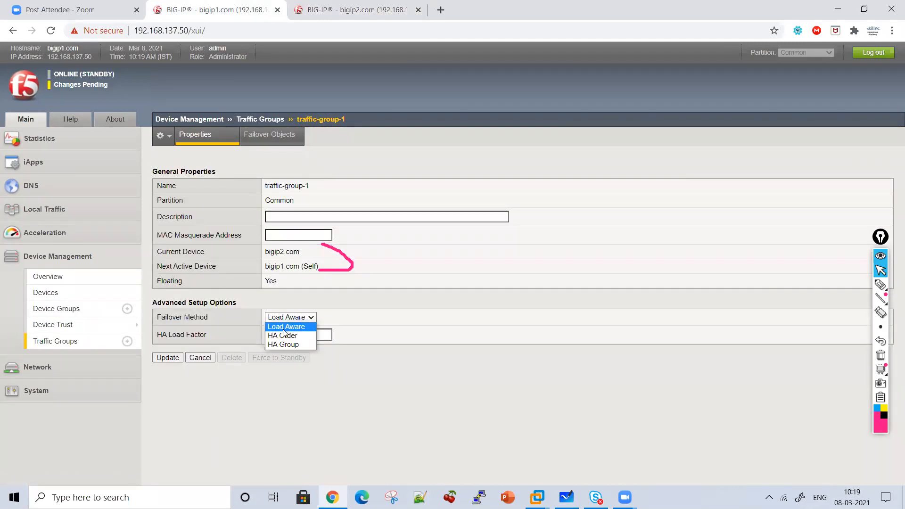
left_click(283, 335)
Enable bigip1.com and then bigip2.com in the failover order on bigip1 and update the traffic group
left_click(375, 369)
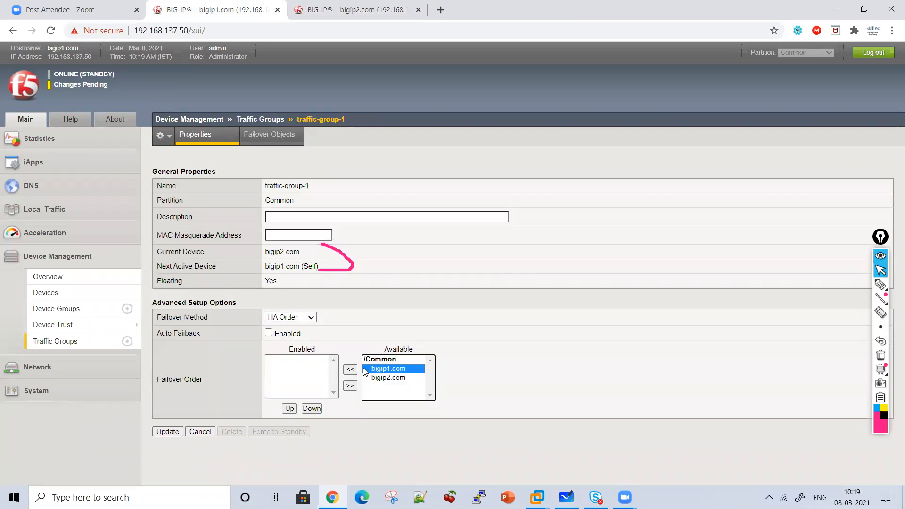
left_click(350, 369)
left_click(380, 369)
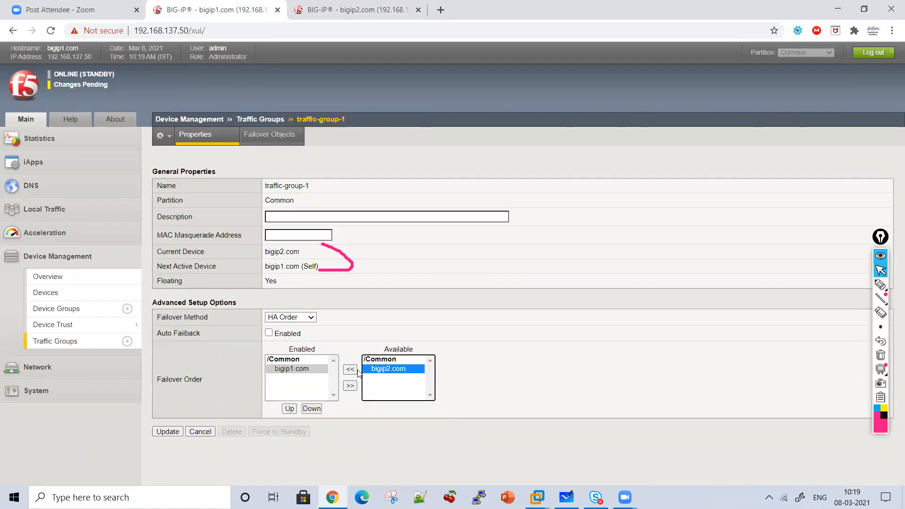
left_click(349, 369)
left_click(170, 433)
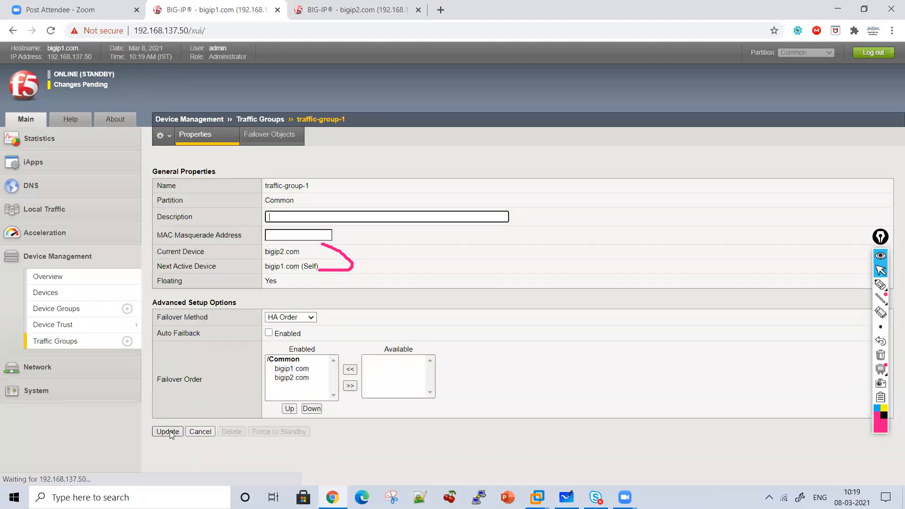
Compare the failover and sync status of bigip1 and bigip2
left_click(366, 6)
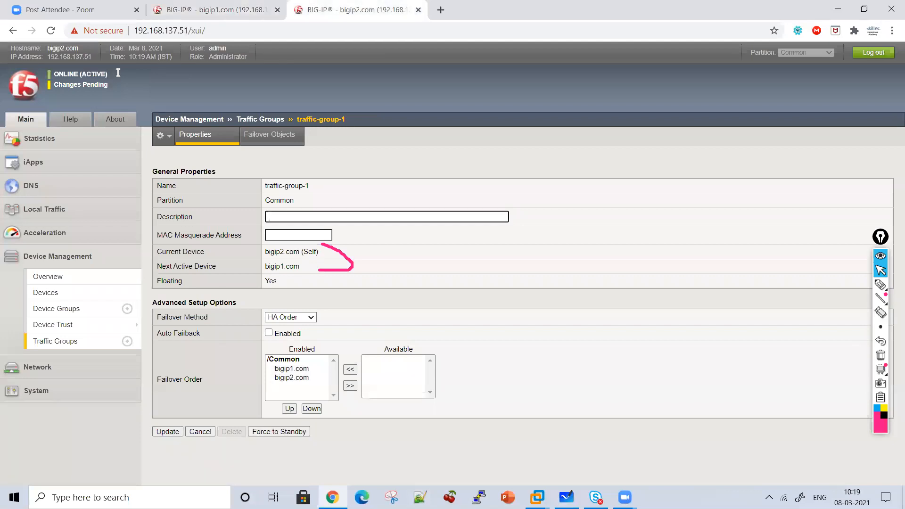
left_click(204, 7)
left_click(304, 5)
left_click(200, 6)
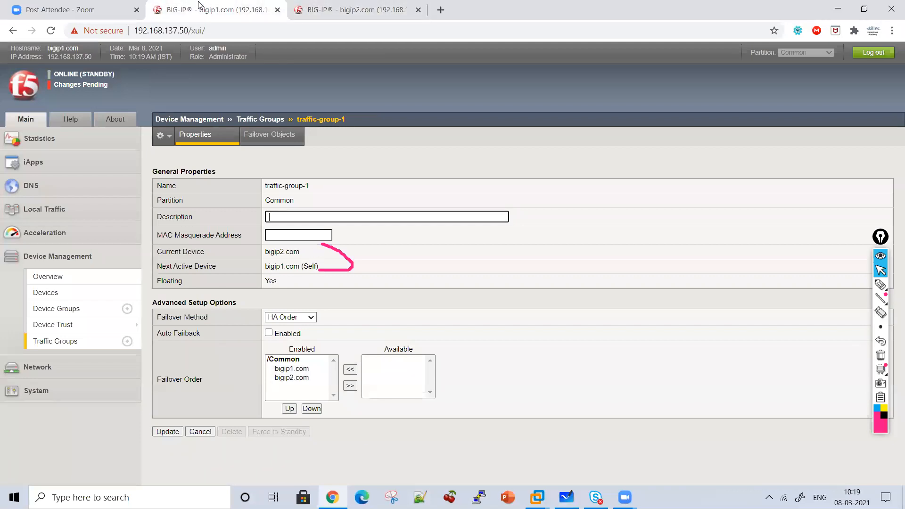
left_click(323, 5)
left_click(225, 5)
left_click(332, 6)
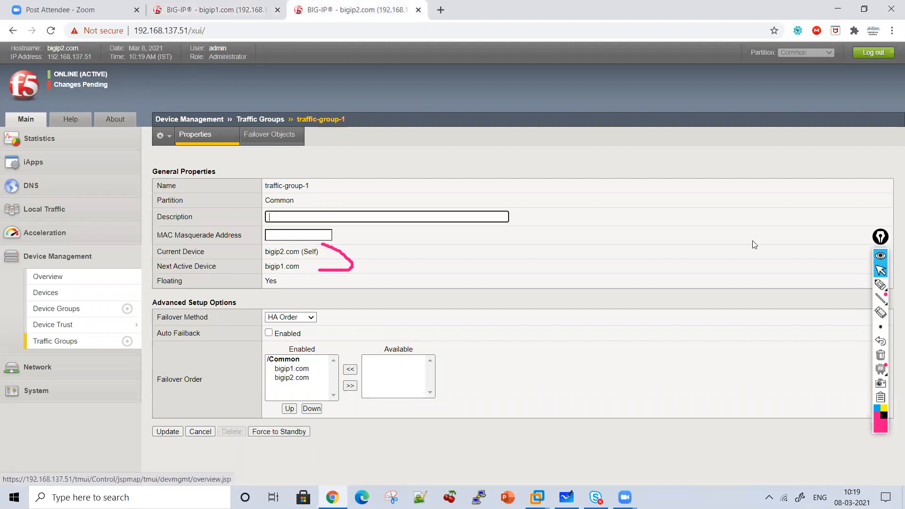
Handwrite the note "HA Configuration is completed" over bigip2's traffic-group-1 properties with the pen
left_click(881, 284)
mouse_move(472, 151)
left_mouse_down()
mouse_move(703, 441)
mouse_move(546, 419)
left_mouse_up()
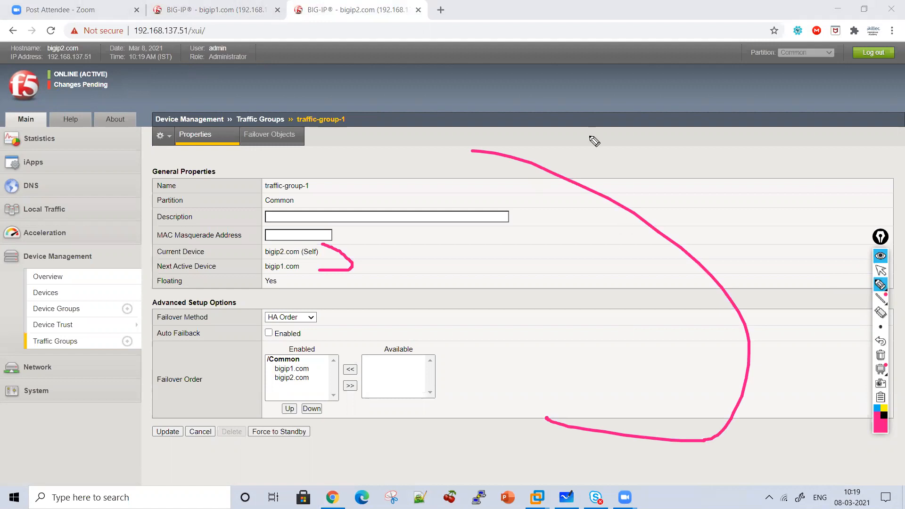
left_click_drag(465, 240, 465, 265)
left_click_drag(527, 207, 543, 236)
mouse_move(551, 231)
left_mouse_down()
mouse_move(559, 240)
mouse_move(584, 238)
left_mouse_up()
left_click_drag(536, 273, 535, 306)
mouse_move(547, 284)
left_mouse_down()
mouse_move(590, 296)
mouse_move(623, 267)
left_mouse_up()
mouse_move(618, 284)
left_mouse_down()
mouse_move(630, 281)
mouse_move(659, 318)
left_mouse_up()
left_click(646, 261)
left_click_drag(680, 282, 713, 300)
left_click_drag(741, 282, 761, 298)
left_click_drag(765, 258, 816, 307)
left_click_drag(736, 257, 806, 261)
mouse_move(599, 364)
left_mouse_down()
mouse_move(615, 352)
mouse_move(622, 363)
left_mouse_up()
left_click(623, 327)
left_click_drag(585, 391, 581, 411)
left_click_drag(599, 393, 637, 411)
left_click_drag(664, 375, 647, 443)
left_click_drag(654, 417, 805, 407)
left_click_drag(701, 388, 731, 382)
Mark the failover method and the two enabled devices in the failover order with pen strokes, and clear all annotations
left_click_drag(306, 294, 335, 330)
left_click_drag(222, 359, 273, 377)
mouse_move(254, 370)
left_mouse_down()
mouse_move(269, 363)
mouse_move(313, 375)
mouse_move(309, 392)
left_mouse_up()
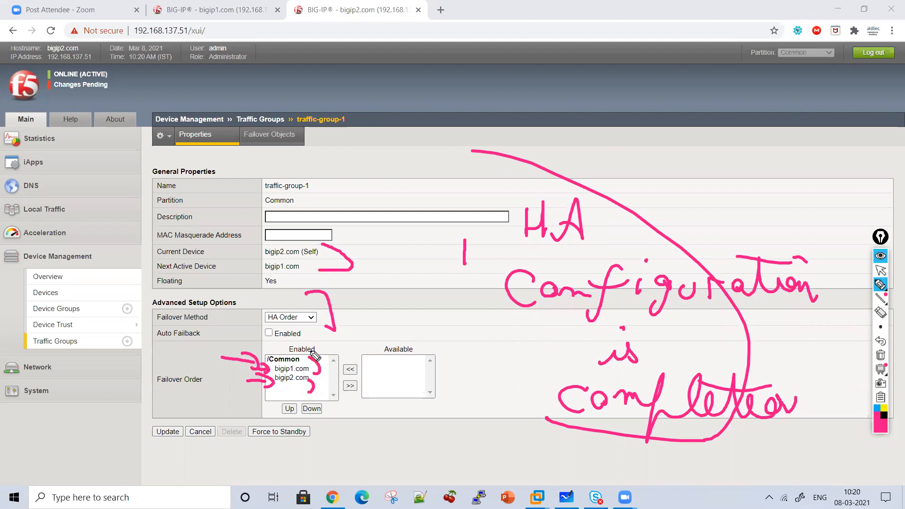
left_click(881, 355)
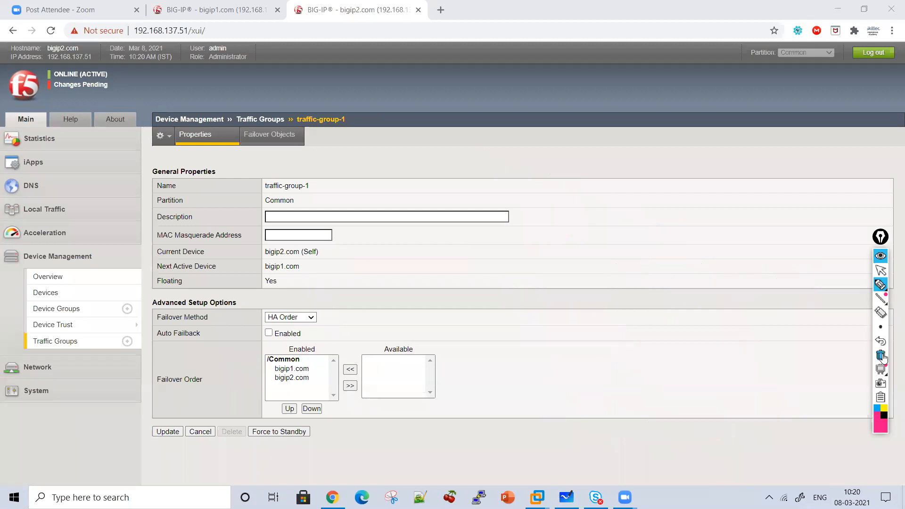
left_click(880, 270)
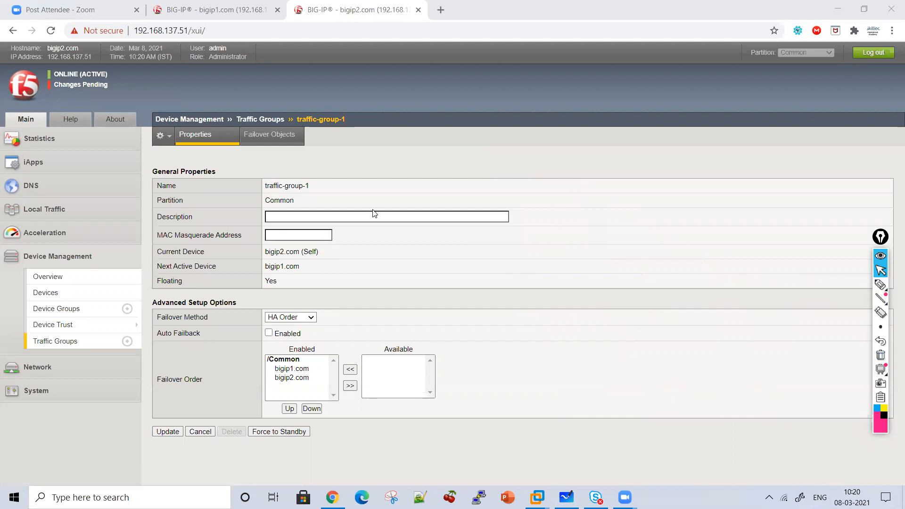
Handwrite "Active: All changes needs to be done on active" with an arrow pointing to bigip2's device status
left_click(880, 284)
left_click_drag(142, 86, 142, 127)
mouse_move(150, 222)
left_mouse_down()
mouse_move(135, 396)
mouse_move(122, 426)
left_mouse_up()
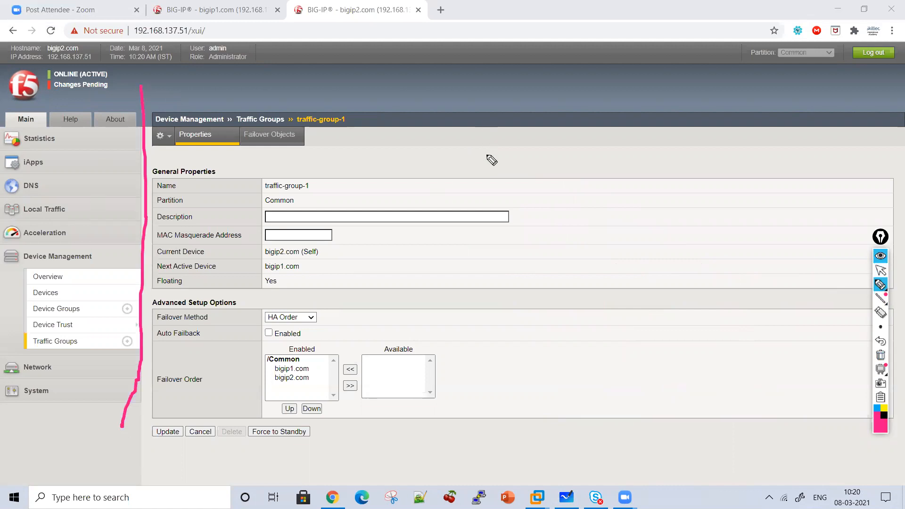
left_click(491, 170)
mouse_move(492, 171)
left_mouse_down()
mouse_move(537, 178)
mouse_move(547, 162)
mouse_move(603, 172)
mouse_move(545, 238)
mouse_move(580, 218)
mouse_move(596, 231)
mouse_move(761, 259)
left_mouse_up()
mouse_move(549, 309)
left_mouse_down()
mouse_move(588, 293)
mouse_move(632, 311)
mouse_move(712, 289)
mouse_move(752, 303)
mouse_move(532, 356)
mouse_move(571, 368)
left_mouse_up()
mouse_move(625, 353)
left_mouse_down()
mouse_move(774, 367)
mouse_move(552, 409)
mouse_move(598, 390)
mouse_move(623, 414)
mouse_move(645, 420)
left_mouse_up()
mouse_move(634, 390)
left_mouse_down()
mouse_move(658, 395)
mouse_move(675, 419)
left_mouse_up()
mouse_move(511, 359)
left_mouse_down()
mouse_move(379, 170)
mouse_move(141, 87)
mouse_move(143, 79)
mouse_move(164, 95)
left_mouse_up()
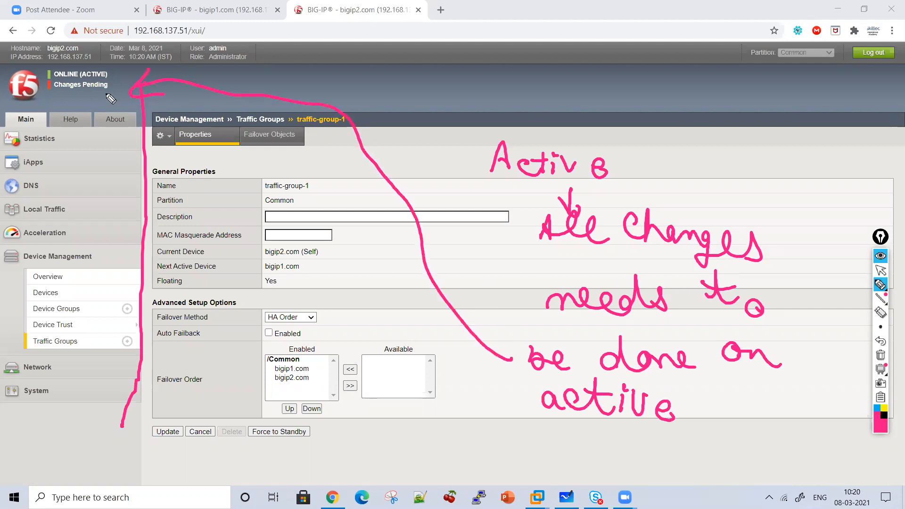
Open the Device Management overview on bigip2 and clear the annotations
left_click(880, 270)
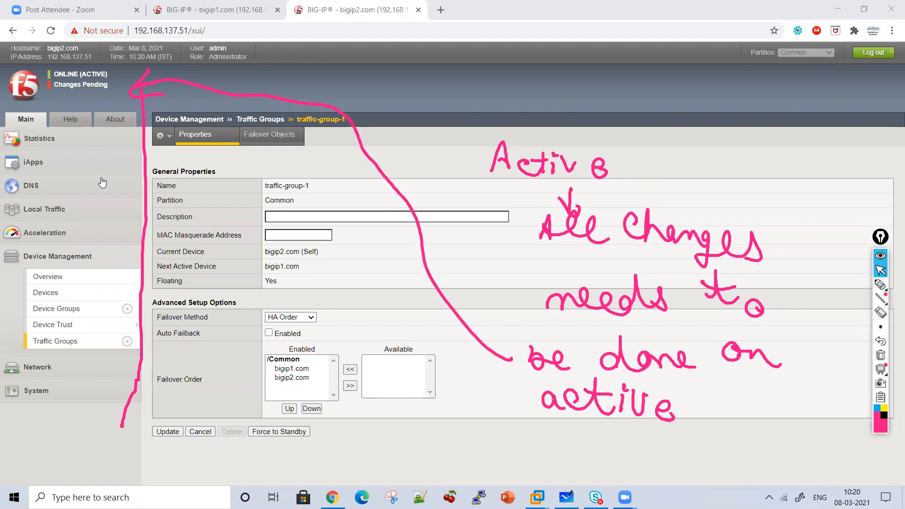
left_click(80, 85)
left_click(880, 355)
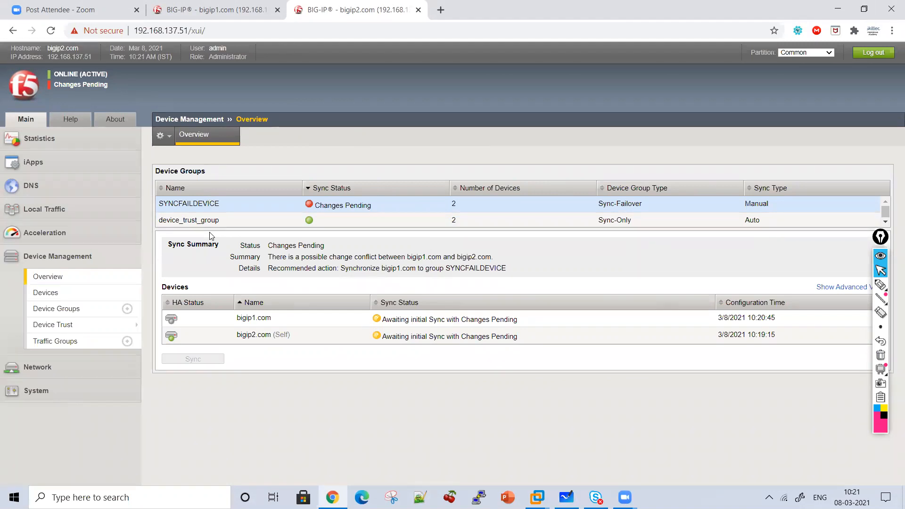
Sync bigip1.com to the SYNCFAILDEVICE group using Sync Device to Group with Overwrite Configuration, and confirm the warning
left_click(208, 318)
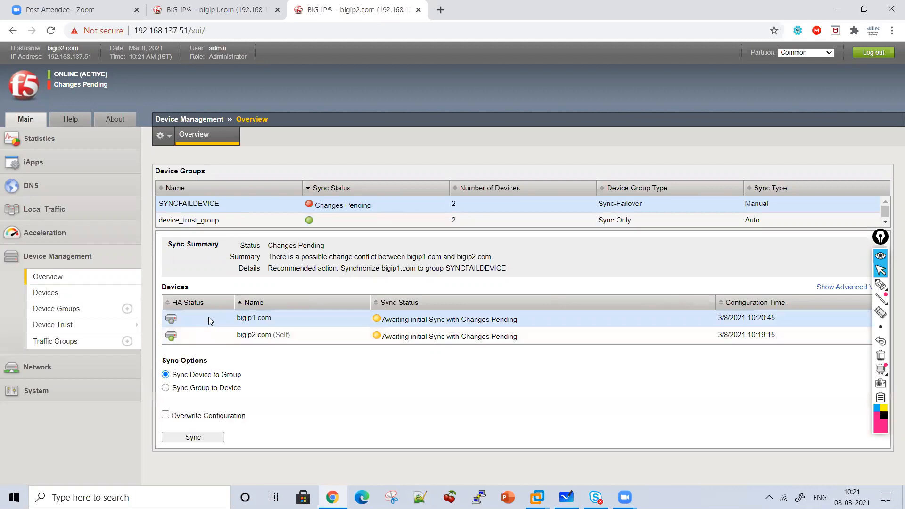
left_click_drag(190, 375, 242, 378)
double_click(238, 375)
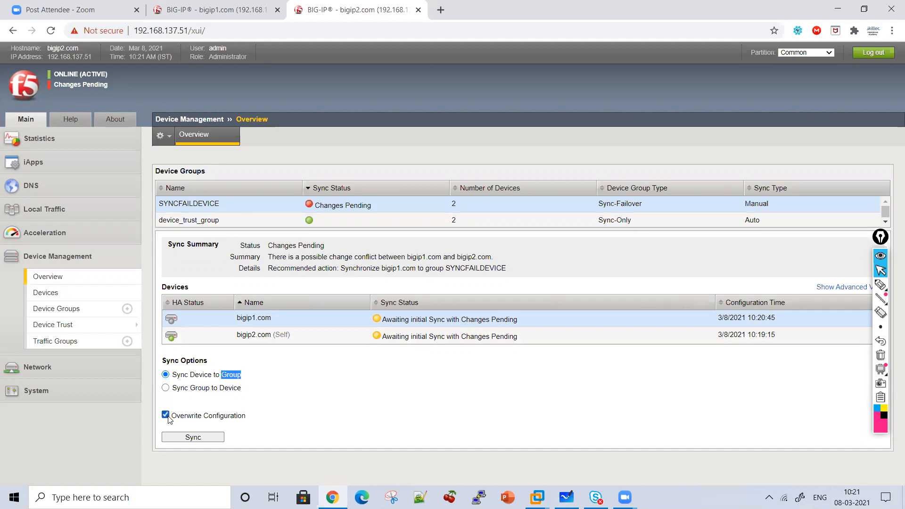
left_click(185, 438)
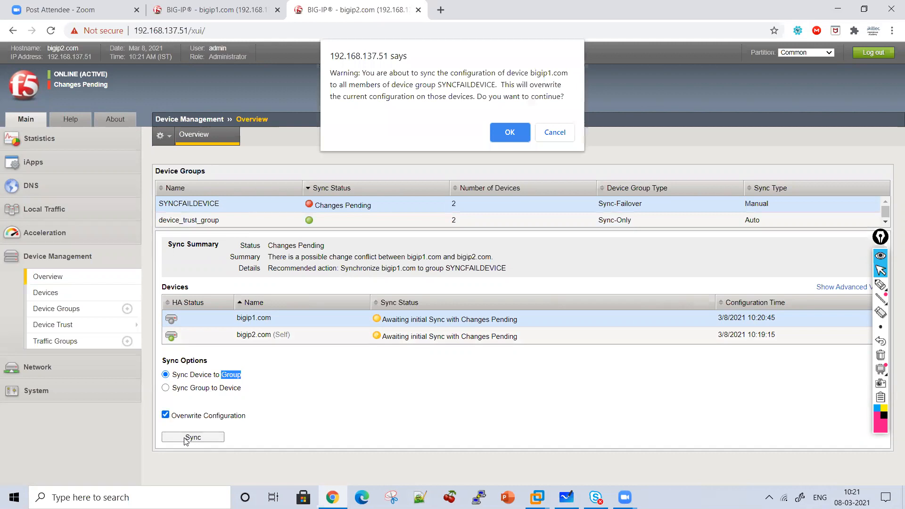
left_click(501, 130)
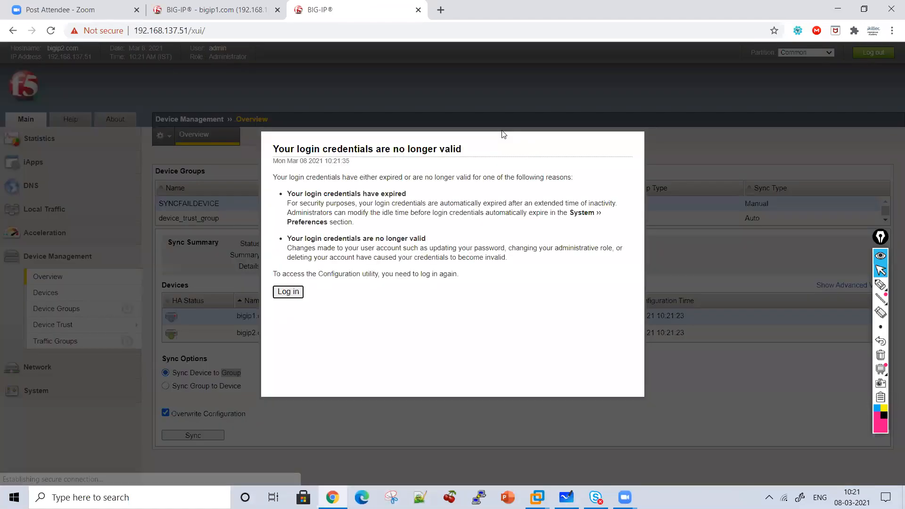
Log in to bigip2 again with the administrator username and account password
left_click(288, 292)
type("admin")
key("Tab")
type("admin")
key("Return")
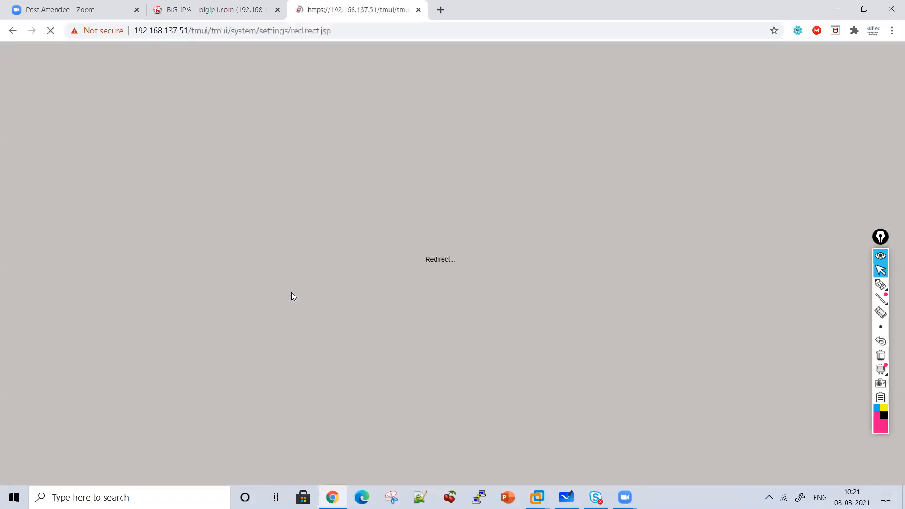
Check the sync status on bigip1 and bigip2, and circle bigip2's status with the pen
left_click(204, 4)
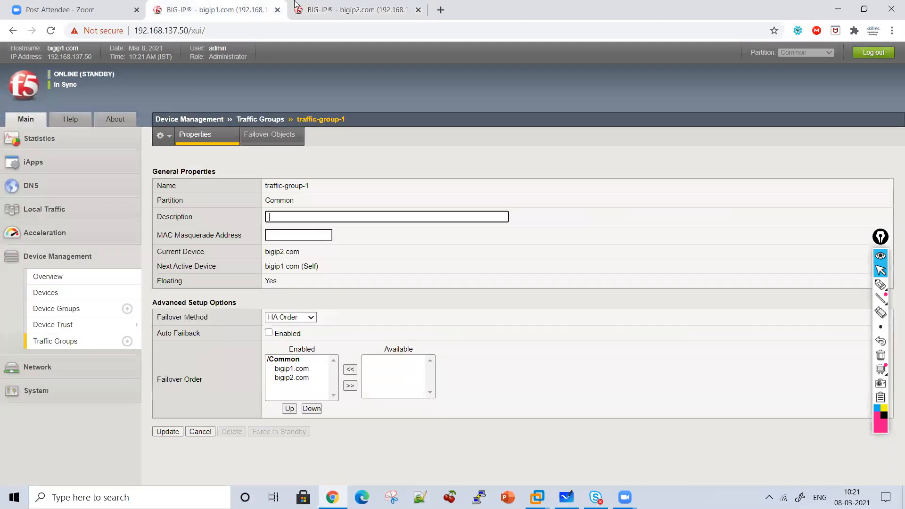
left_click(312, 4)
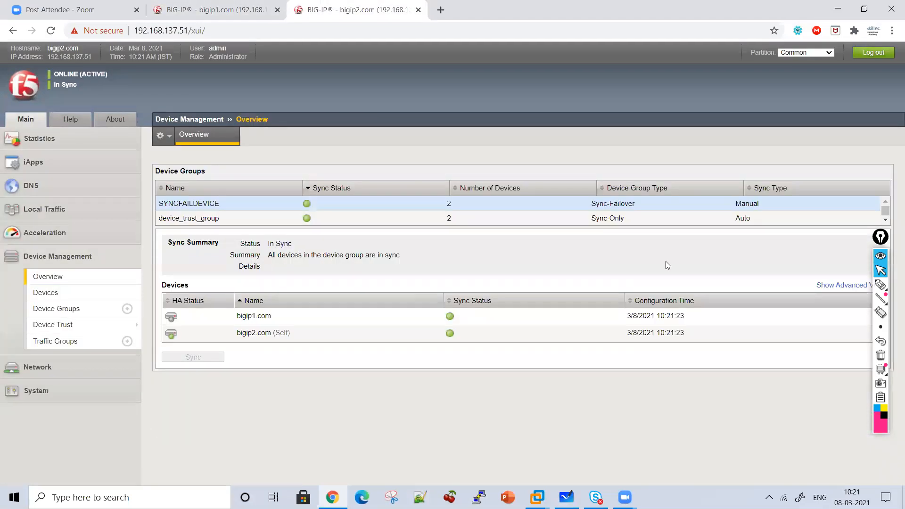
left_click(882, 286)
mouse_move(117, 91)
left_mouse_down()
mouse_move(66, 99)
mouse_move(53, 64)
mouse_move(125, 70)
left_mouse_up()
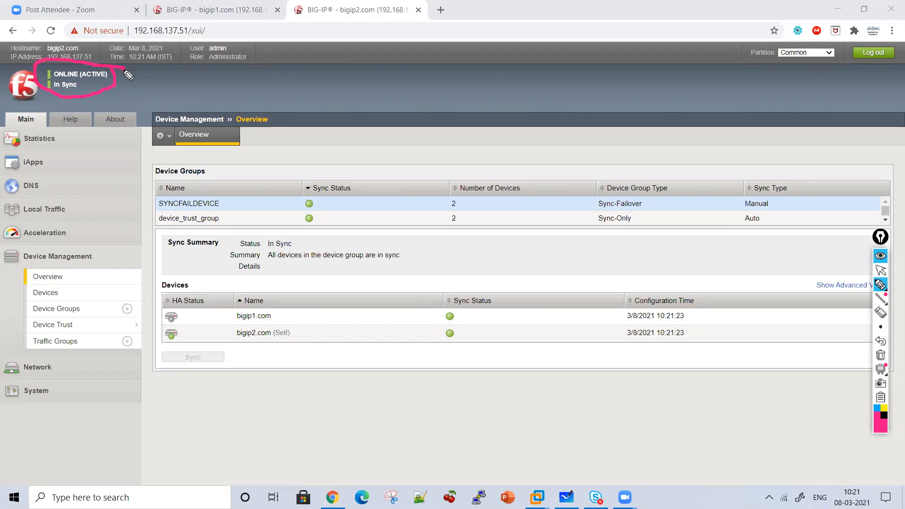
left_click(880, 272)
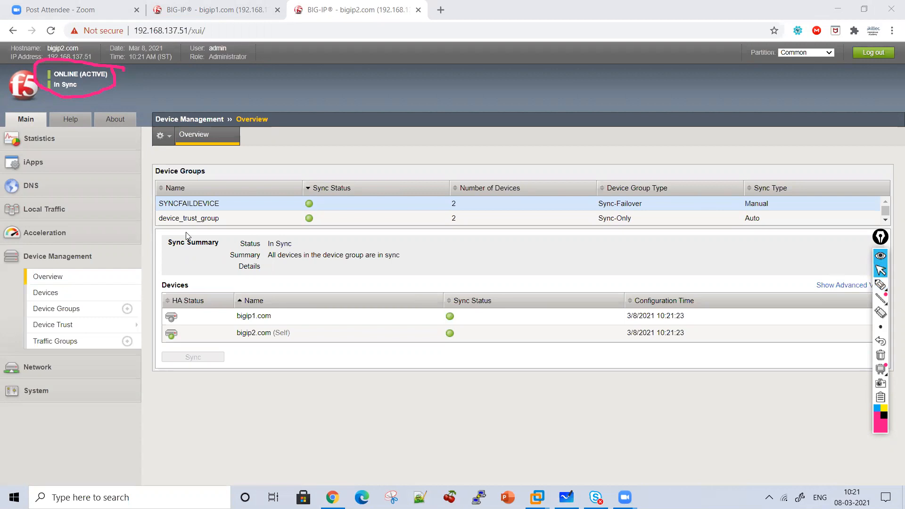
Clear the annotation and compare the virtual server lists on bigip2 and bigip1
left_click(64, 213)
left_click(70, 255)
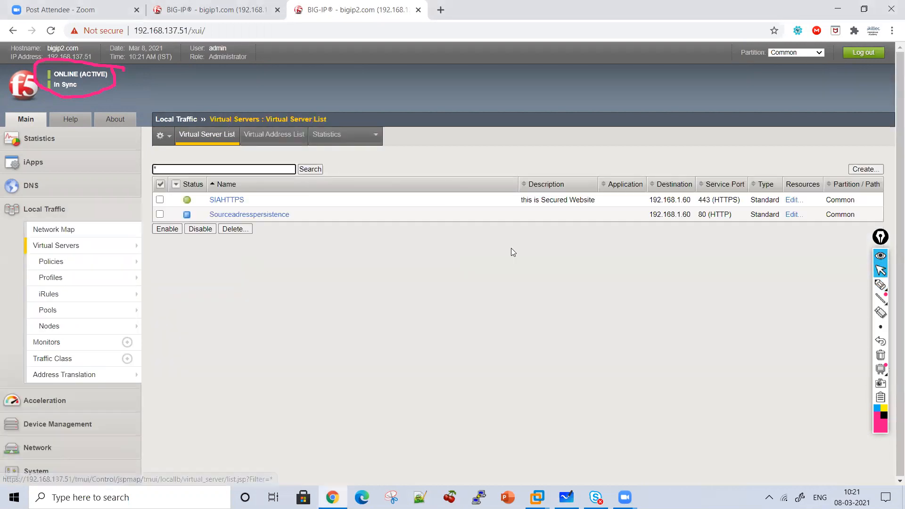
left_click(881, 355)
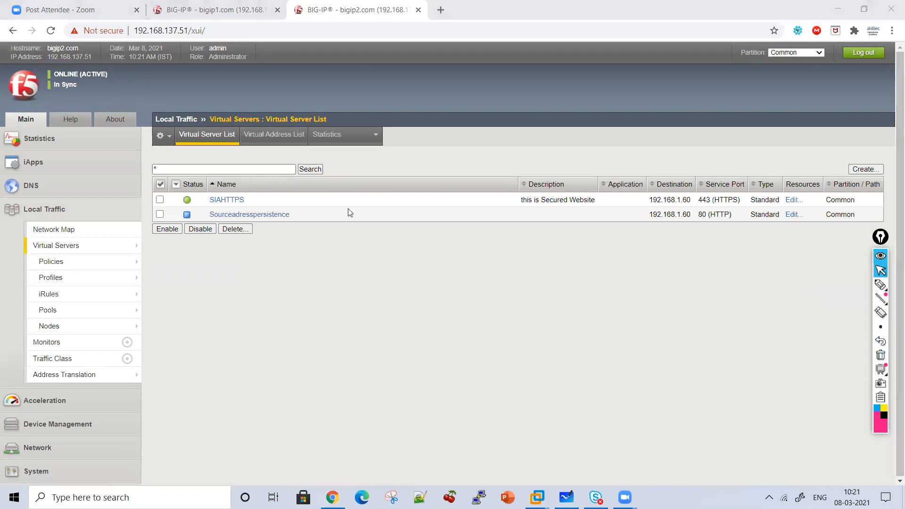
left_click(243, 8)
left_click(52, 207)
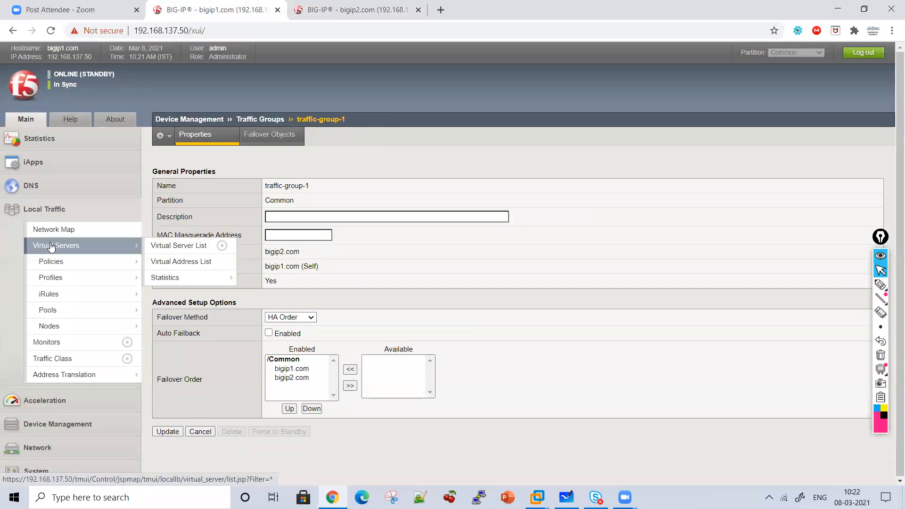
left_click(52, 245)
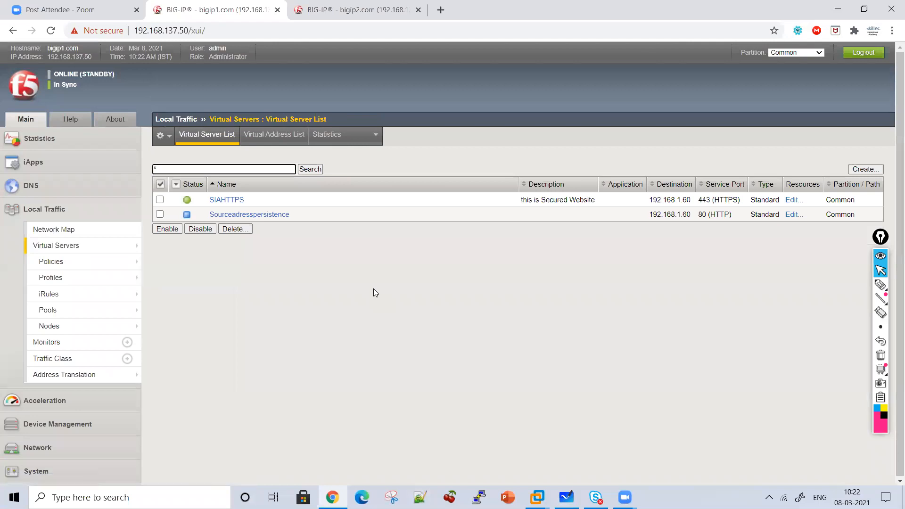
left_click(358, 9)
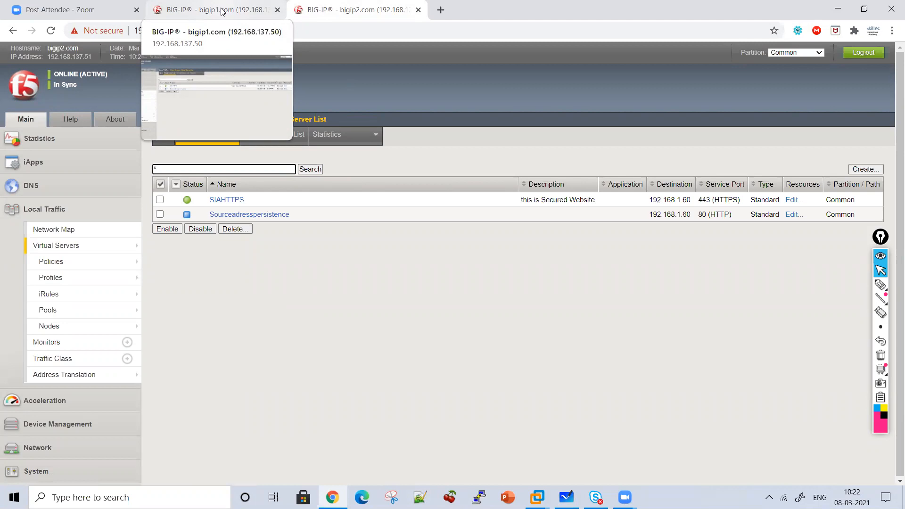
left_click(198, 11)
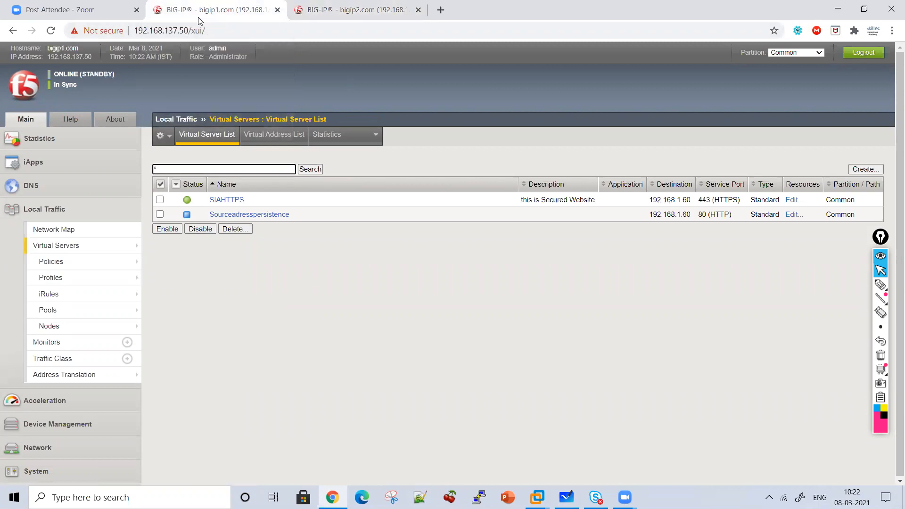
left_click(300, 4)
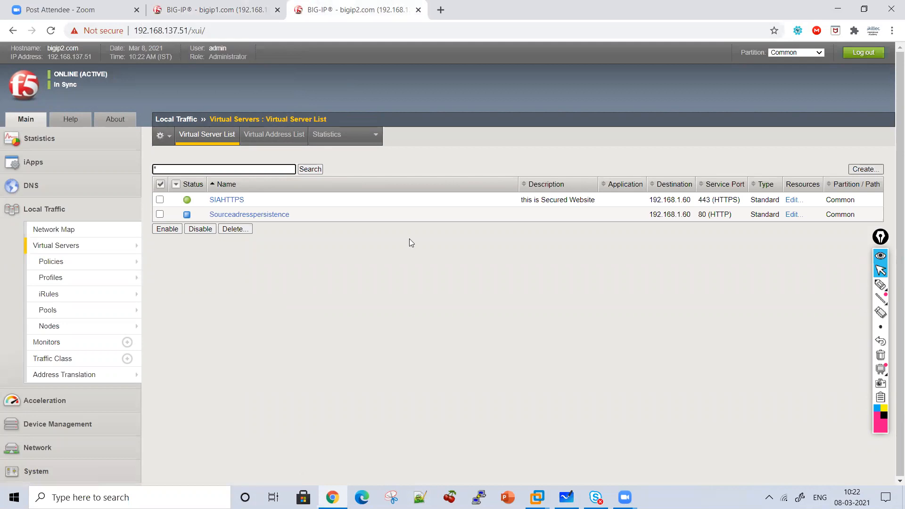
Add the http health monitor alongside tcp on bigip2's PoolOF3 pool and save the update
left_click(95, 315)
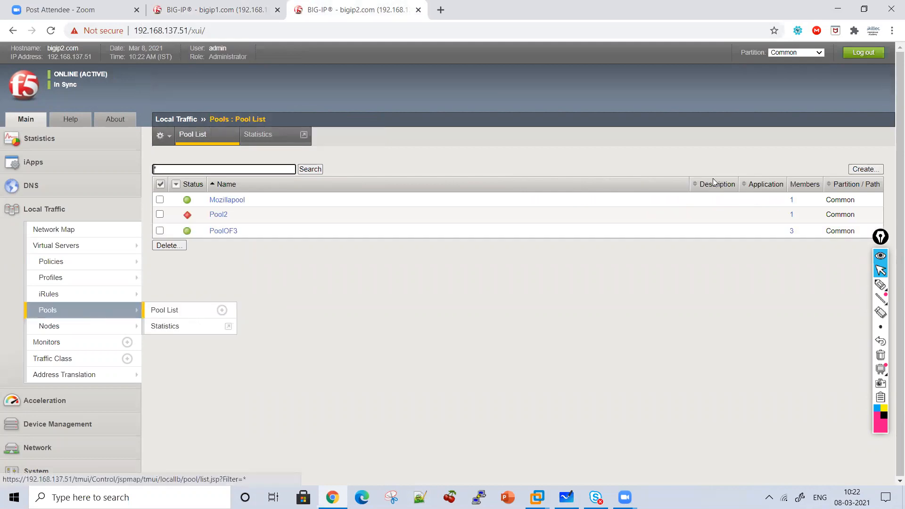
left_click(864, 170)
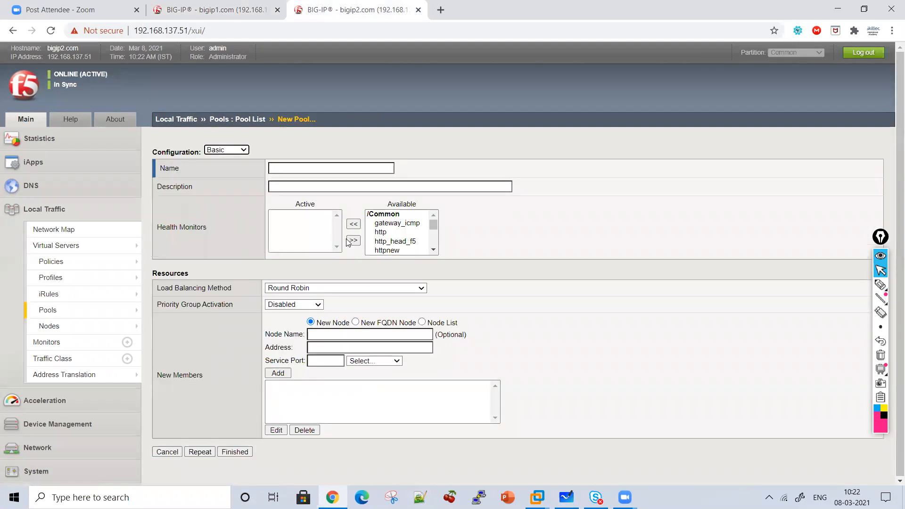
left_click(78, 316)
left_click(218, 231)
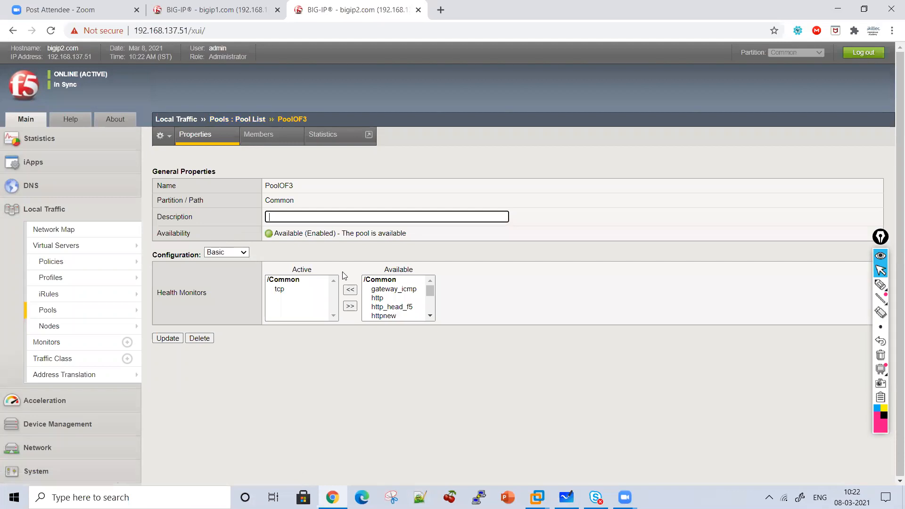
left_click(297, 296)
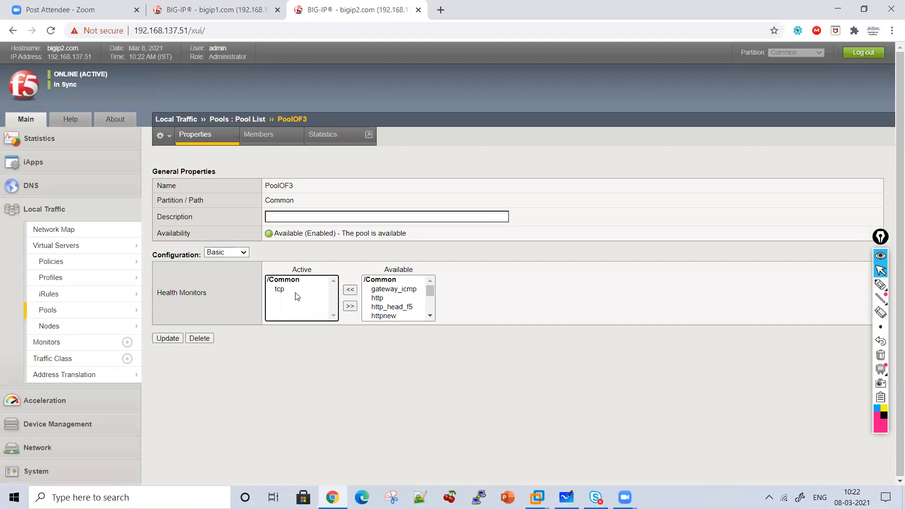
left_click(378, 299)
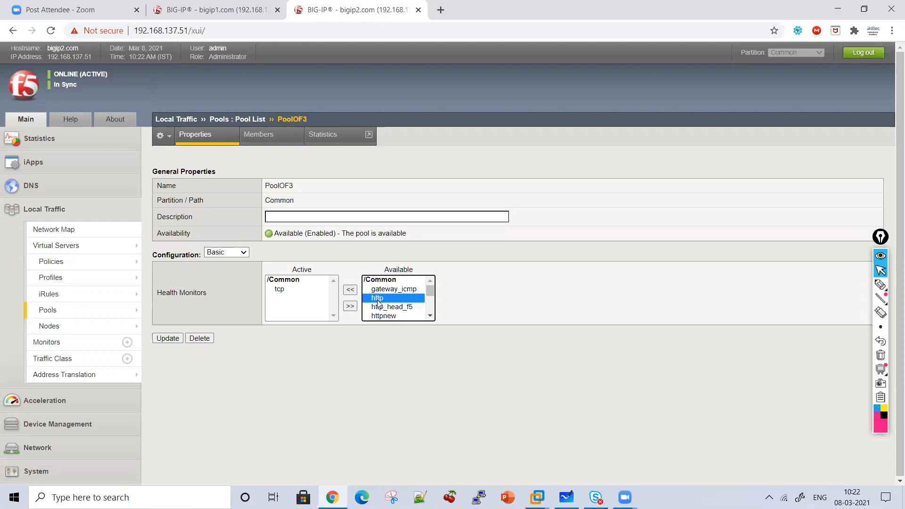
left_click(351, 290)
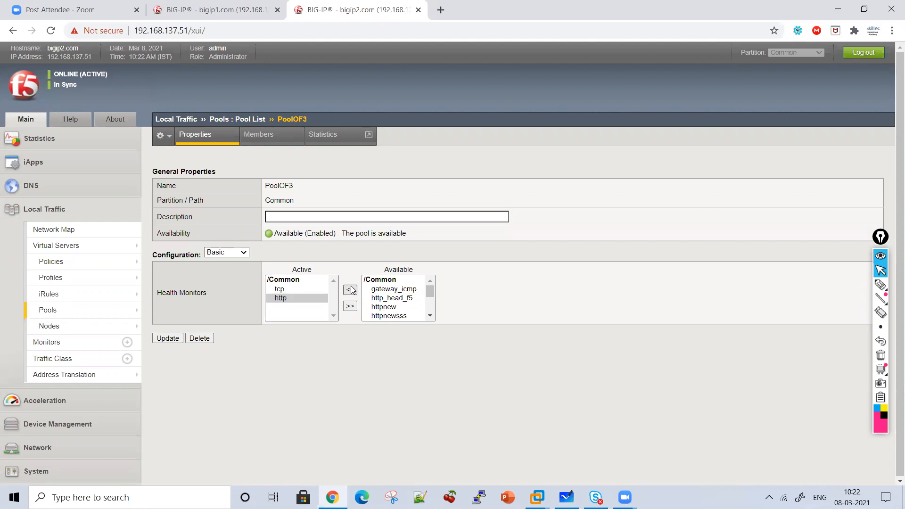
left_click(167, 339)
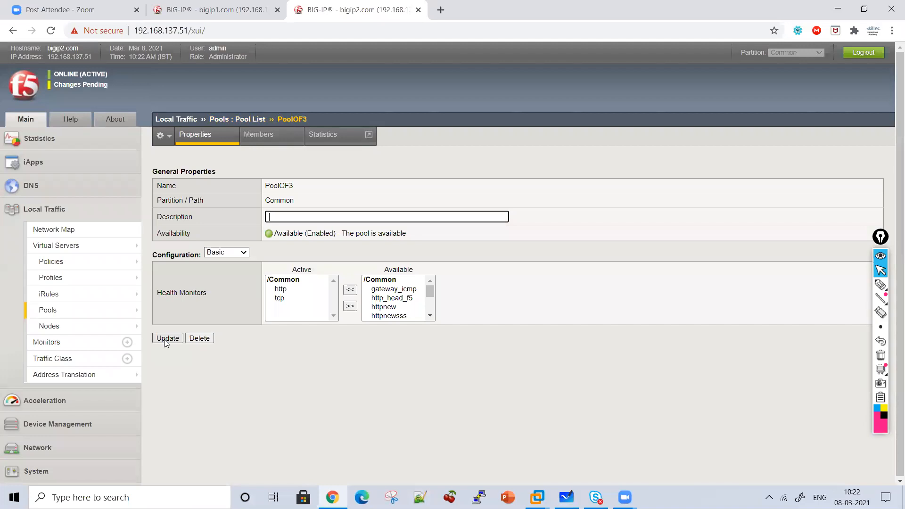
Underline bigip2's sync status with the pen and return to the normal pointer
left_click(881, 284)
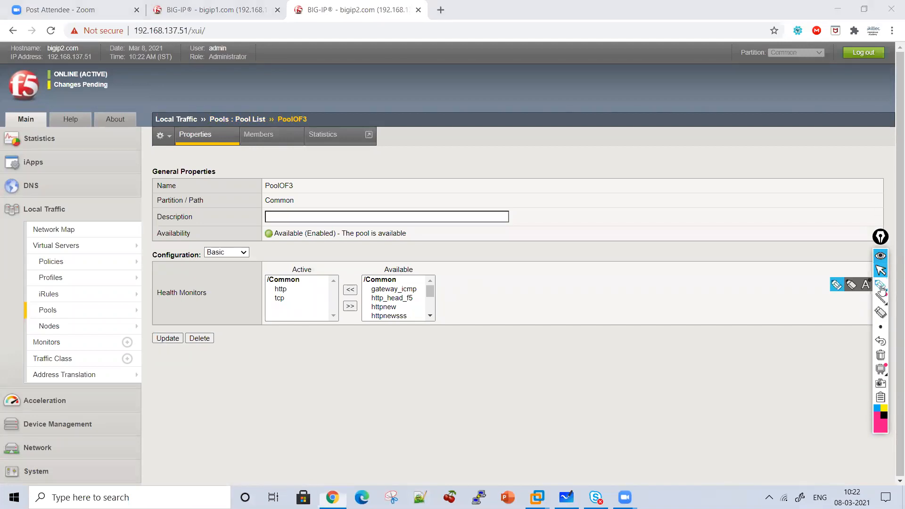
left_click_drag(57, 96, 105, 97)
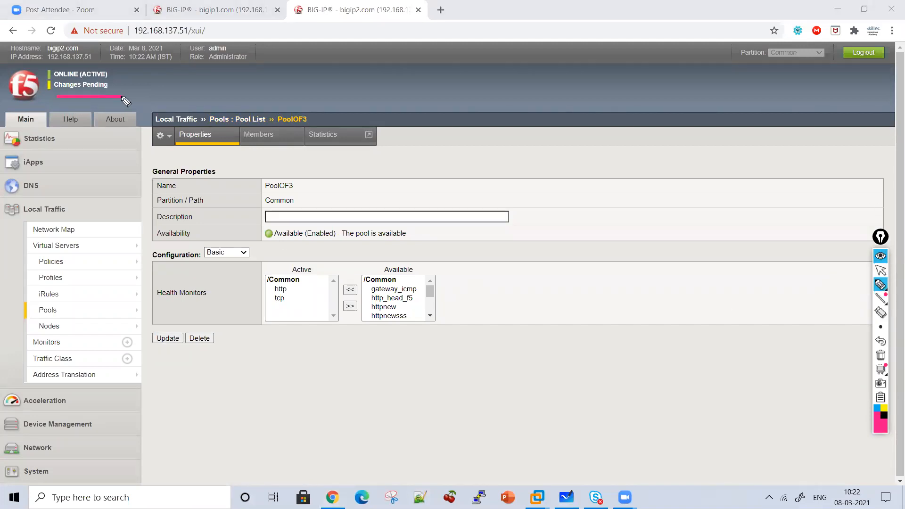
left_click(883, 270)
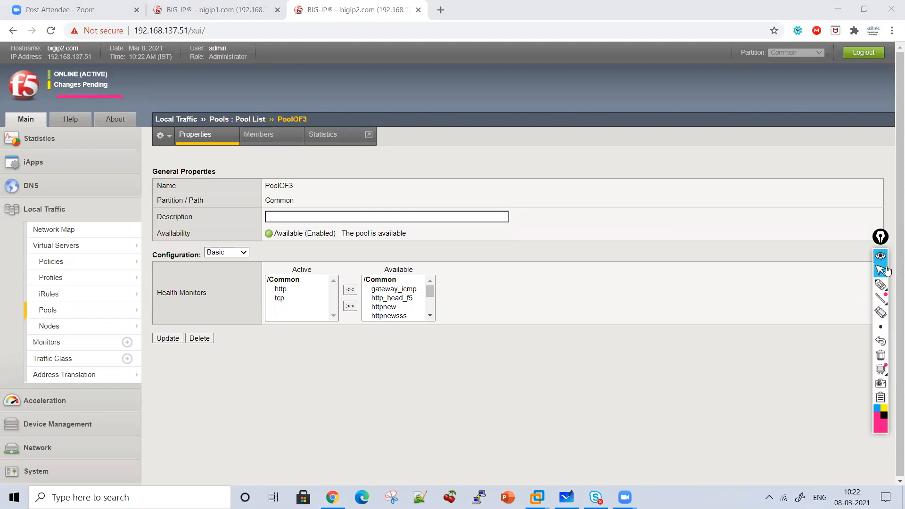
Compare the active health monitors of PoolOF3 on bigip1 and bigip2
left_click(217, 10)
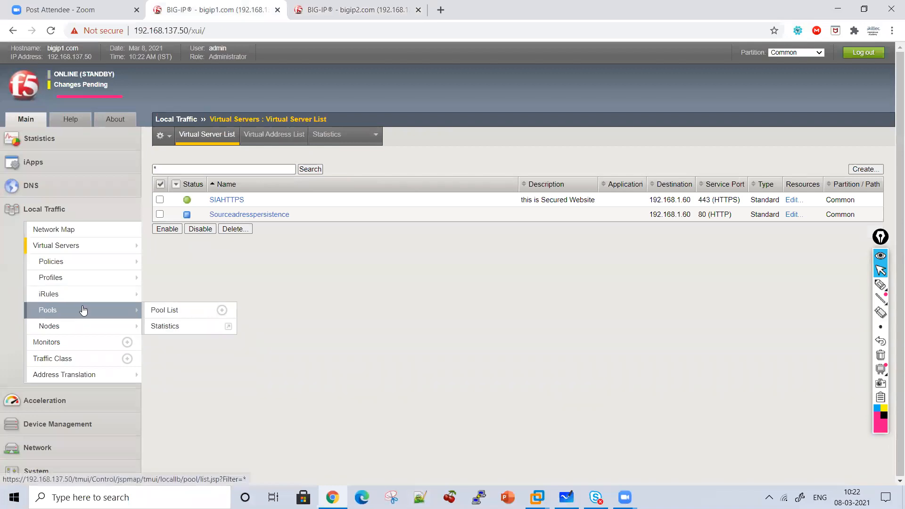
left_click(81, 310)
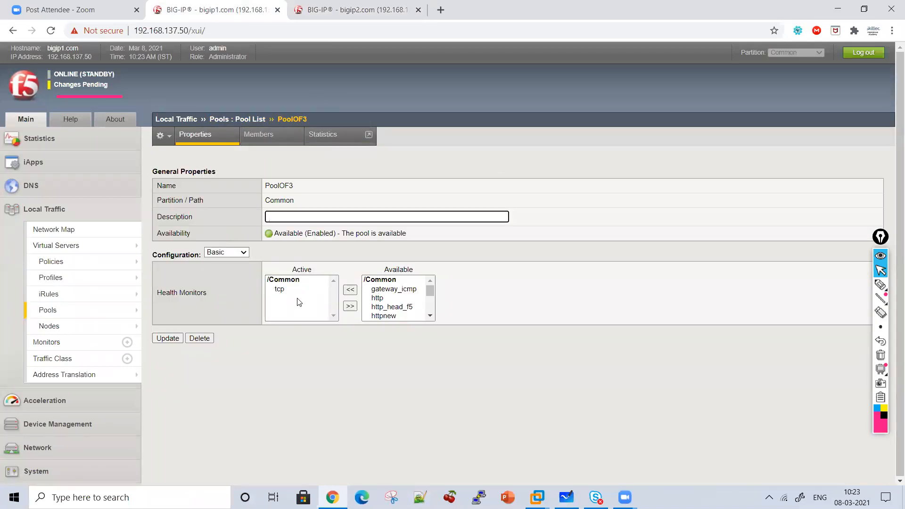
key("ctrl+Tab")
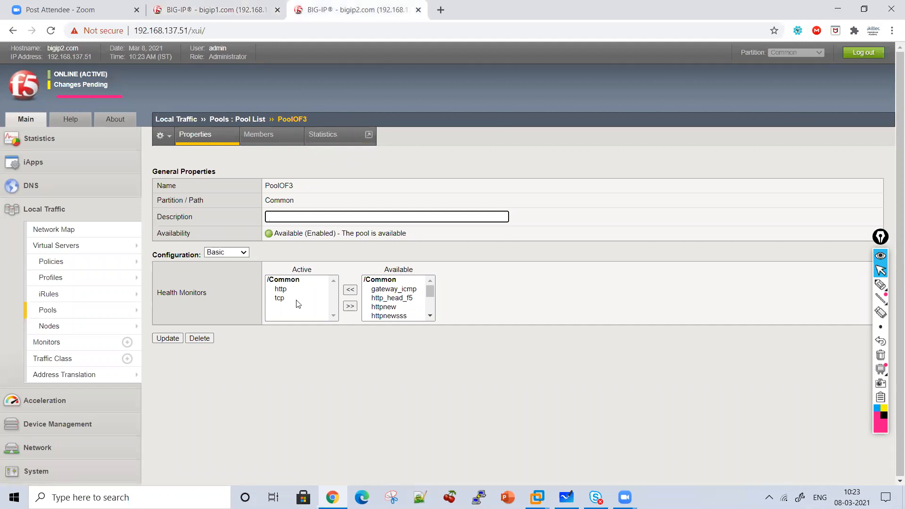
left_click(215, 10)
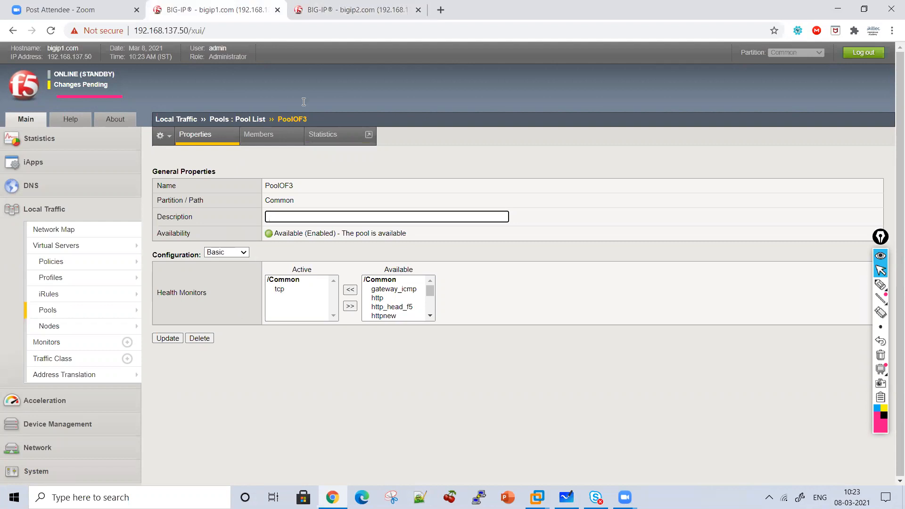
left_click(321, 9)
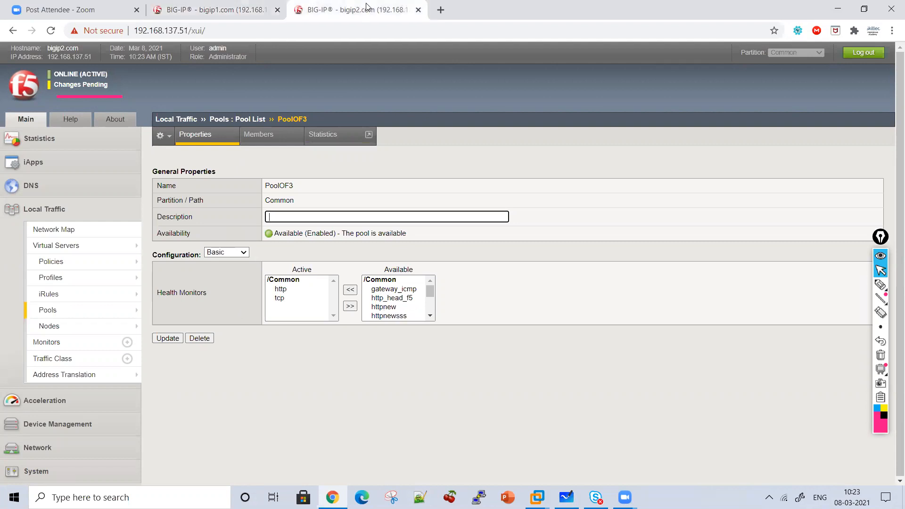
Try to sync bigip1.com to the SYNCFAILDEVICE group from bigip2's overview using Sync Device to Group, and reload both devices' pages
left_click(103, 91)
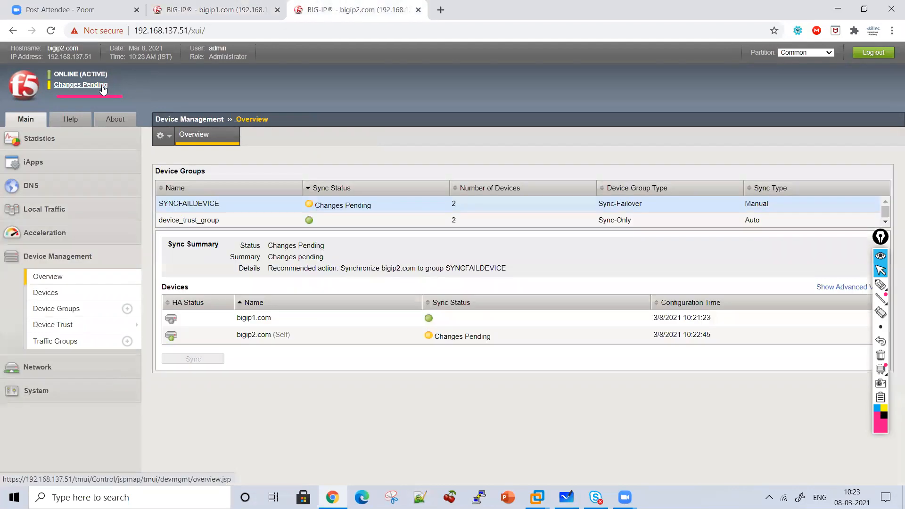
left_click(201, 317)
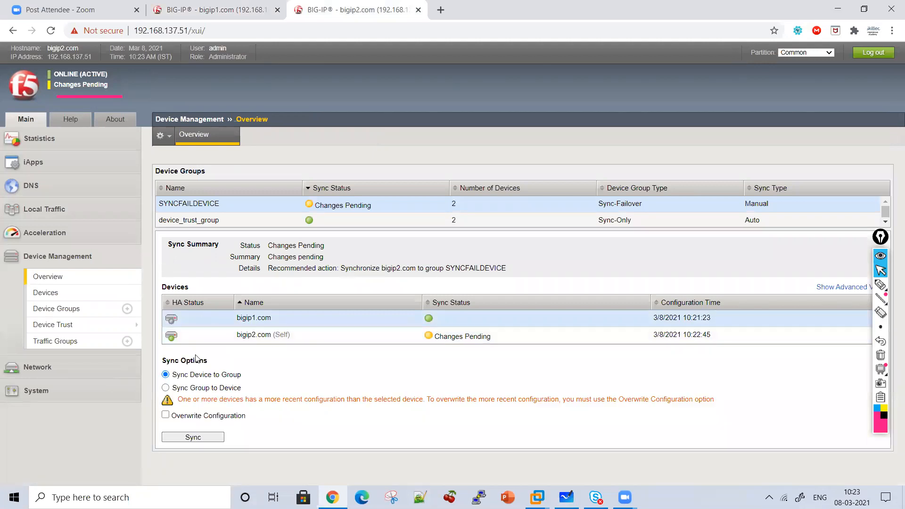
left_click(193, 438)
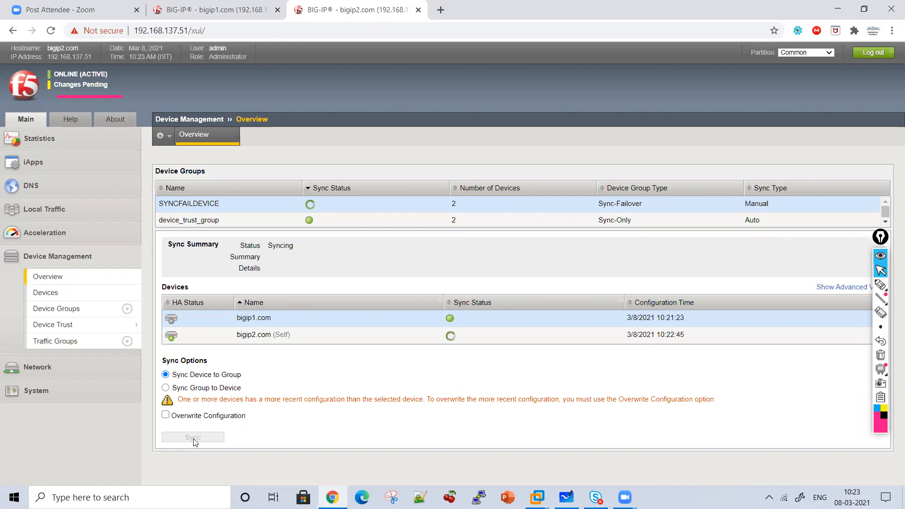
left_click(212, 9)
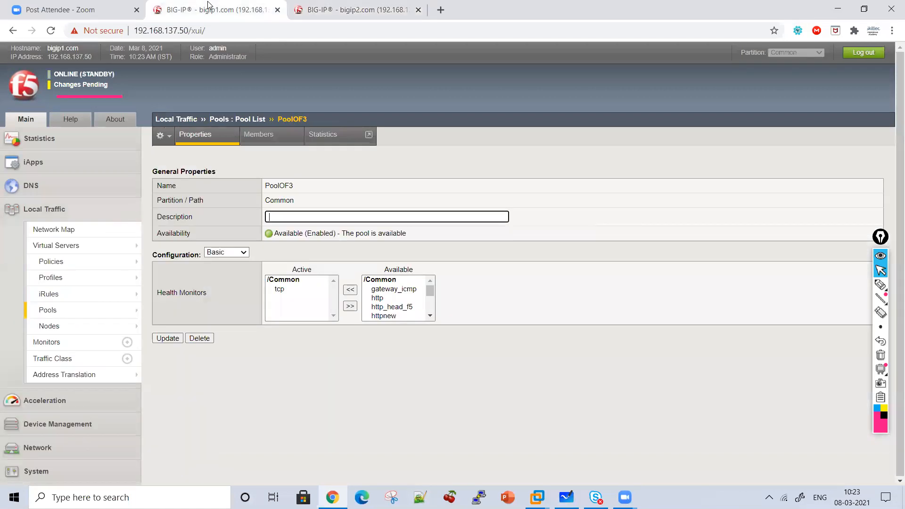
left_click(50, 31)
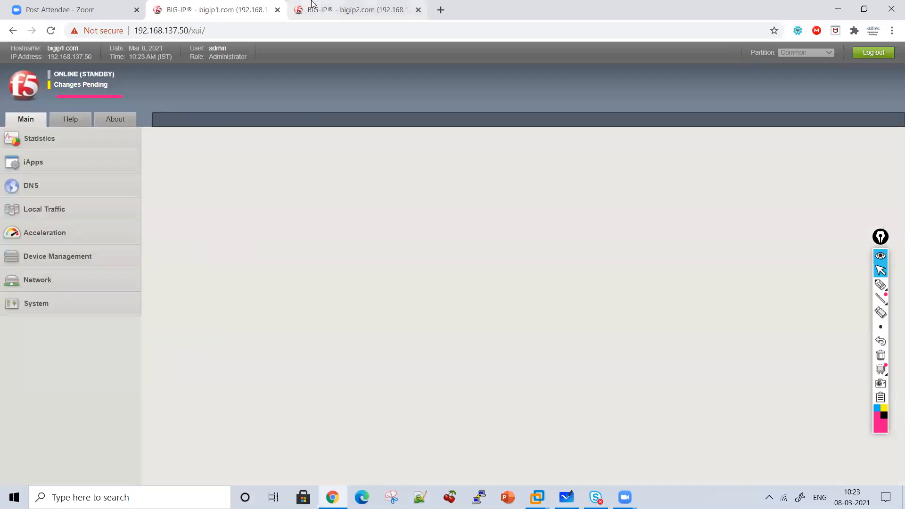
left_click(311, 5)
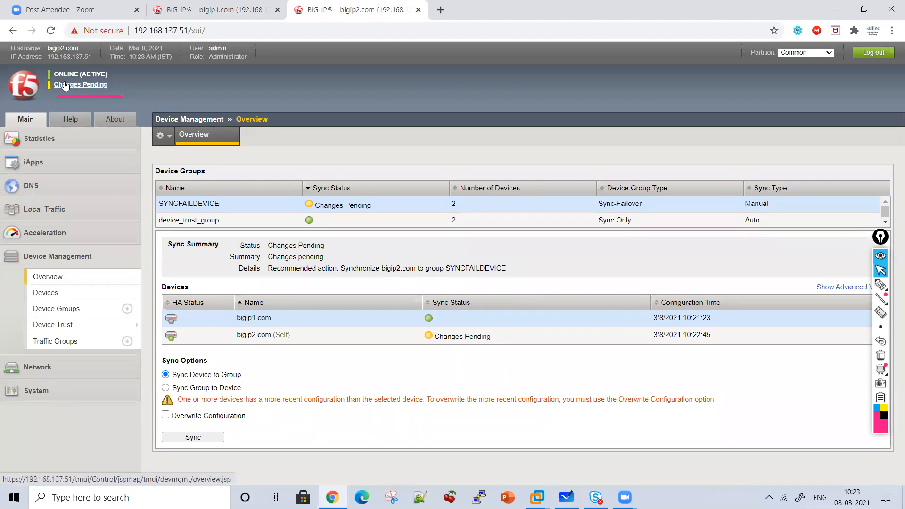
left_click(51, 30)
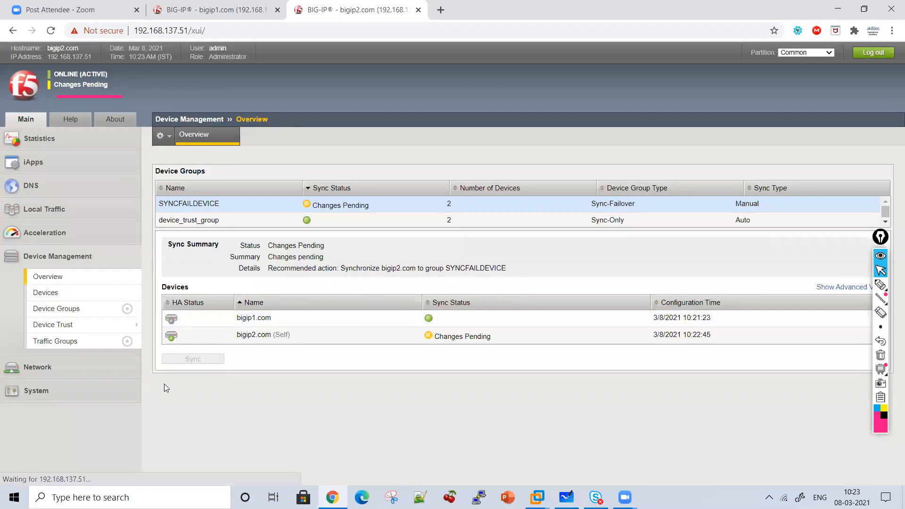
Sync bigip2.com to the SYNCFAILDEVICE group using Sync Device to Group without Overwrite Configuration
left_click(180, 324)
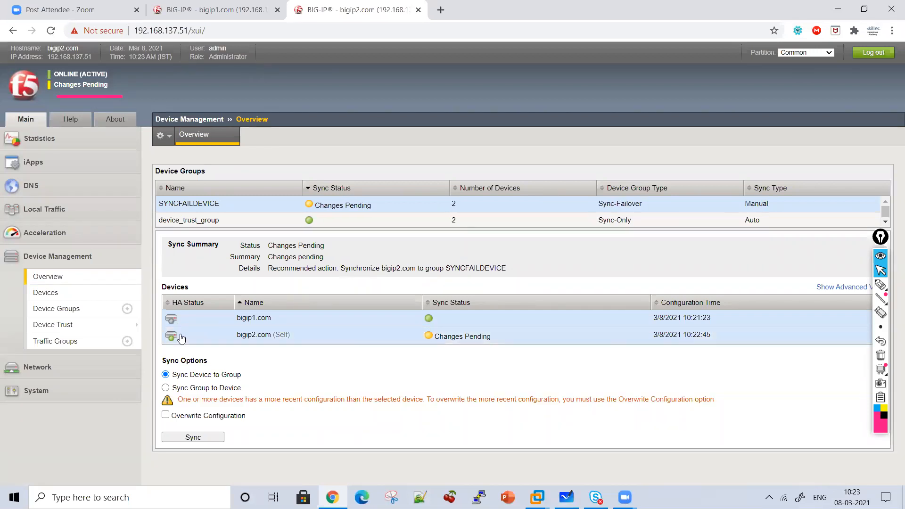
left_click(186, 332)
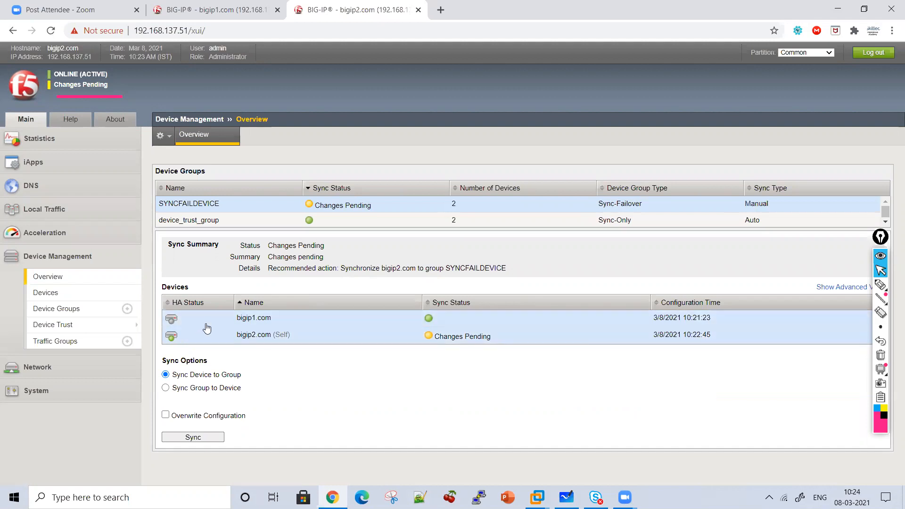
left_click(195, 438)
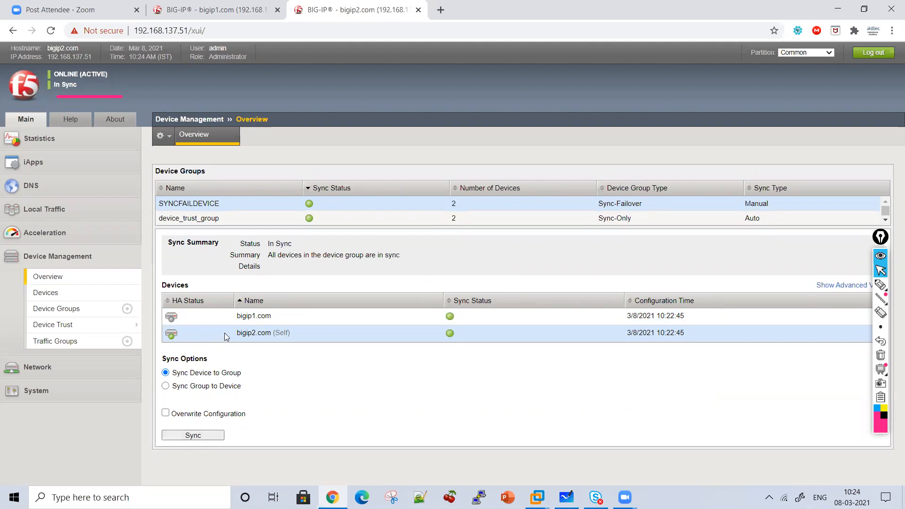
Reload PoolOF3 on bigip1 to check its health monitors, and highlight the Device to Group sync option on bigip2
left_click(231, 8)
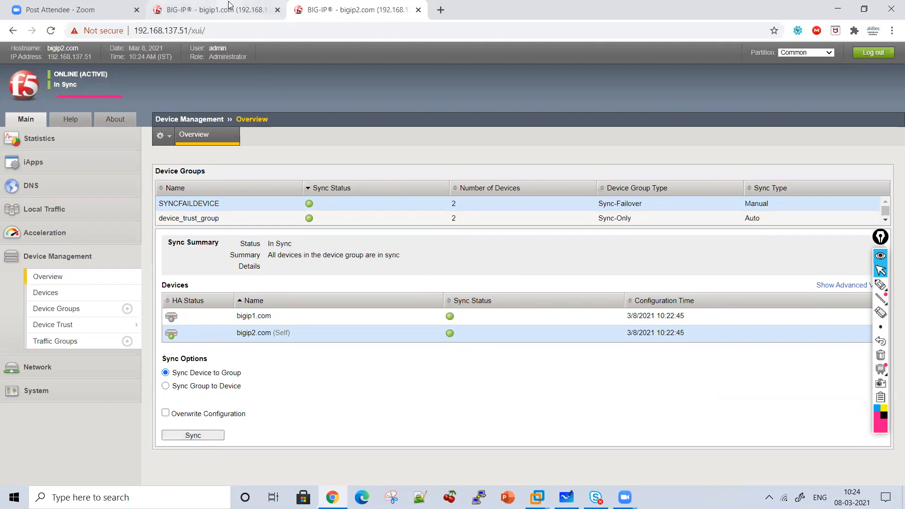
mouse_move(92, 302)
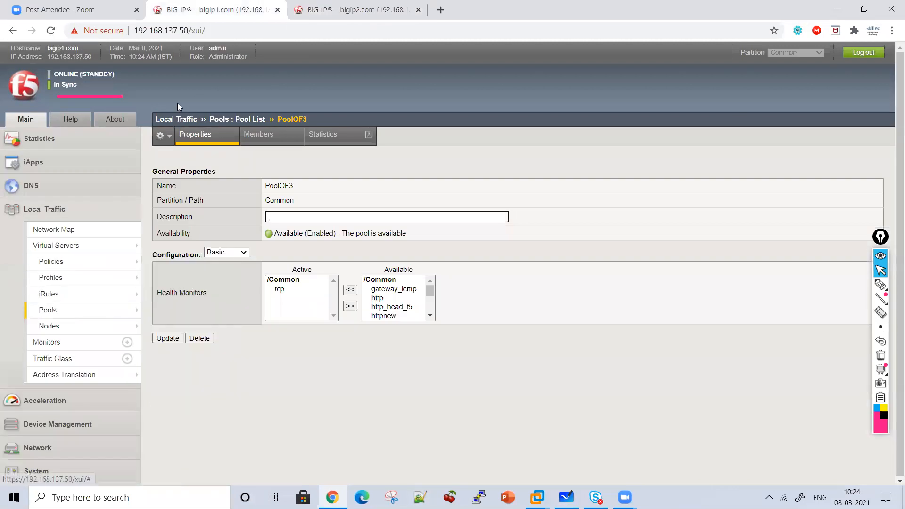
left_click(50, 33)
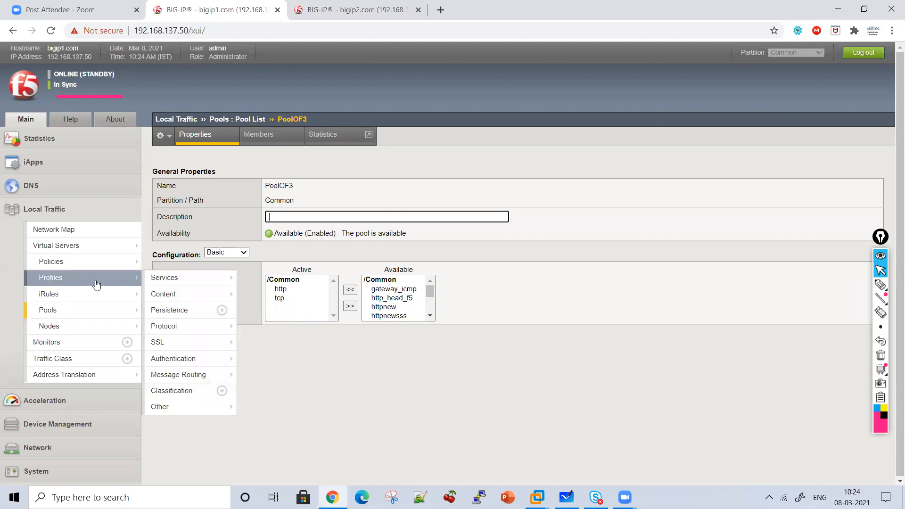
left_click(339, 9)
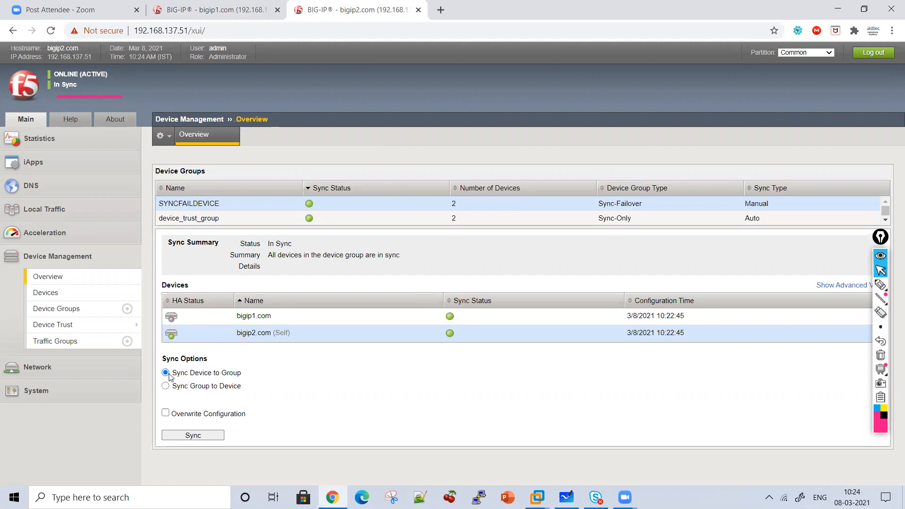
mouse_move(241, 374)
left_mouse_down()
mouse_move(173, 373)
mouse_move(240, 374)
left_mouse_up()
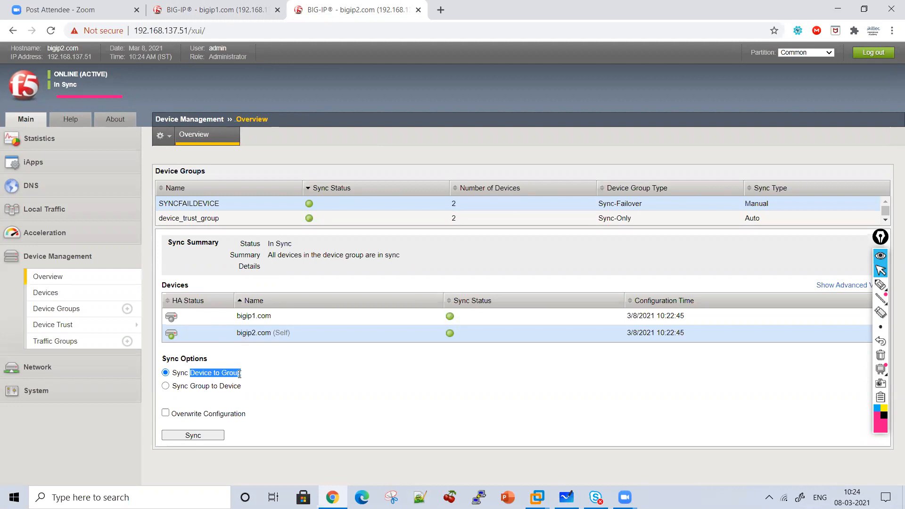